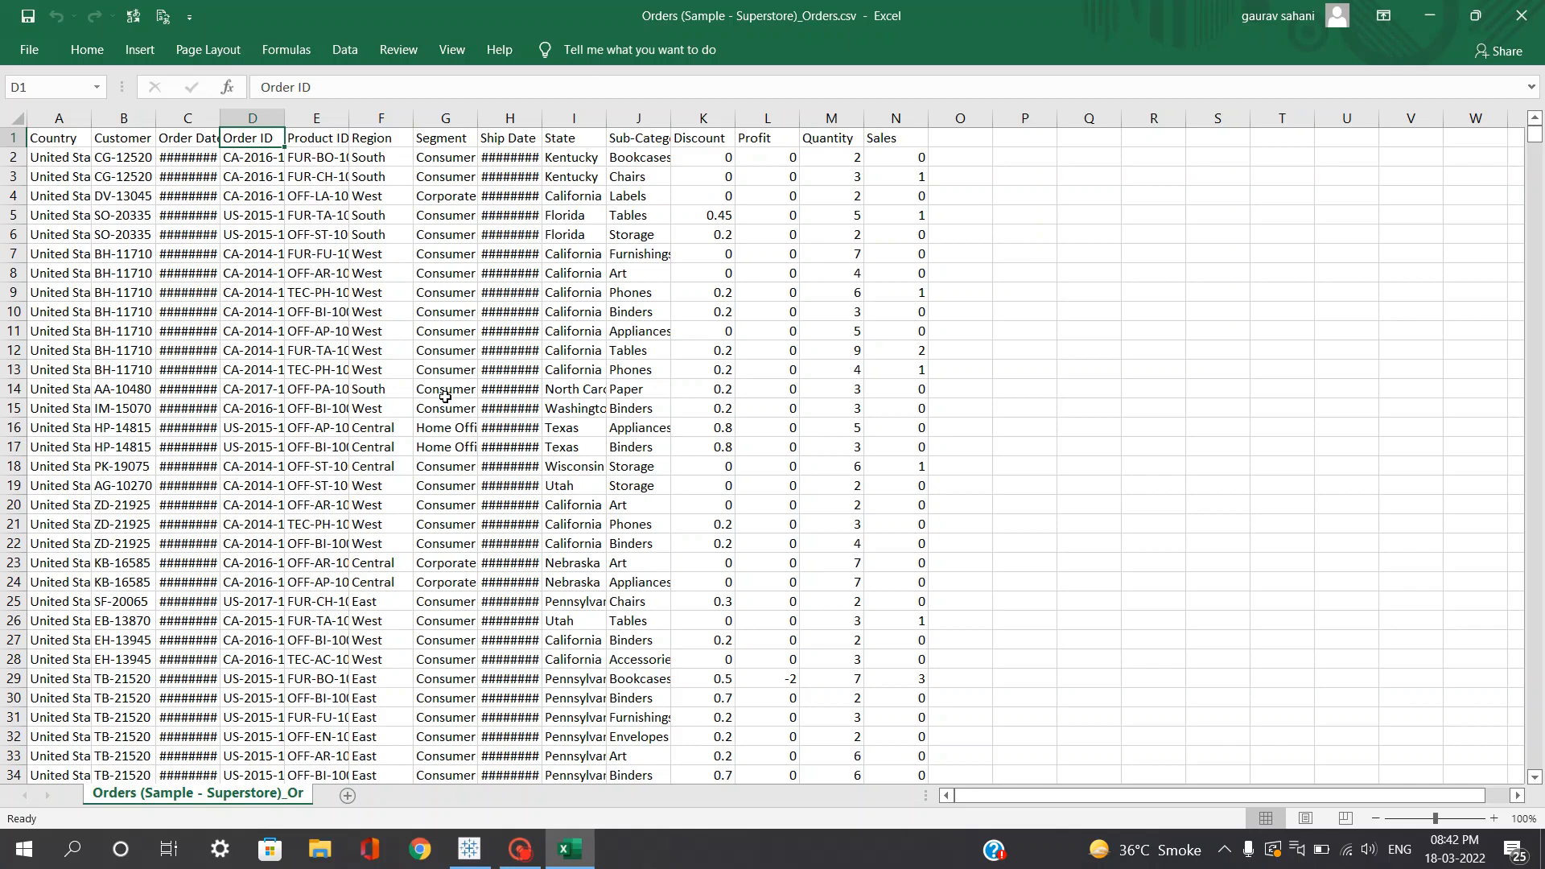
Step: Examine the Country column and the first entries of the Customer ID column
click(76, 142)
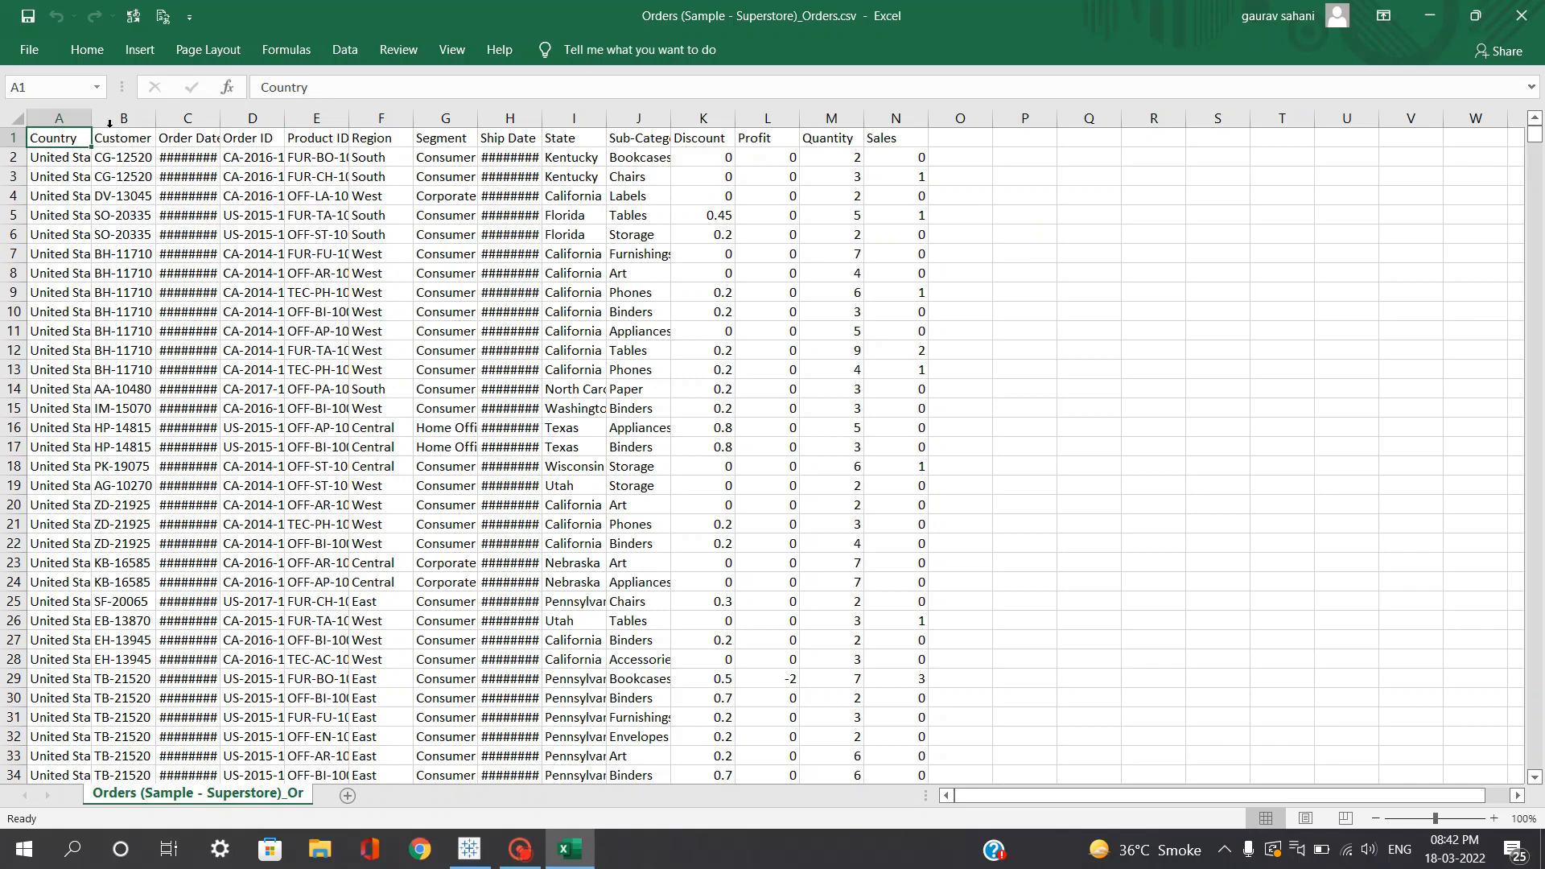
click(57, 142)
click(107, 141)
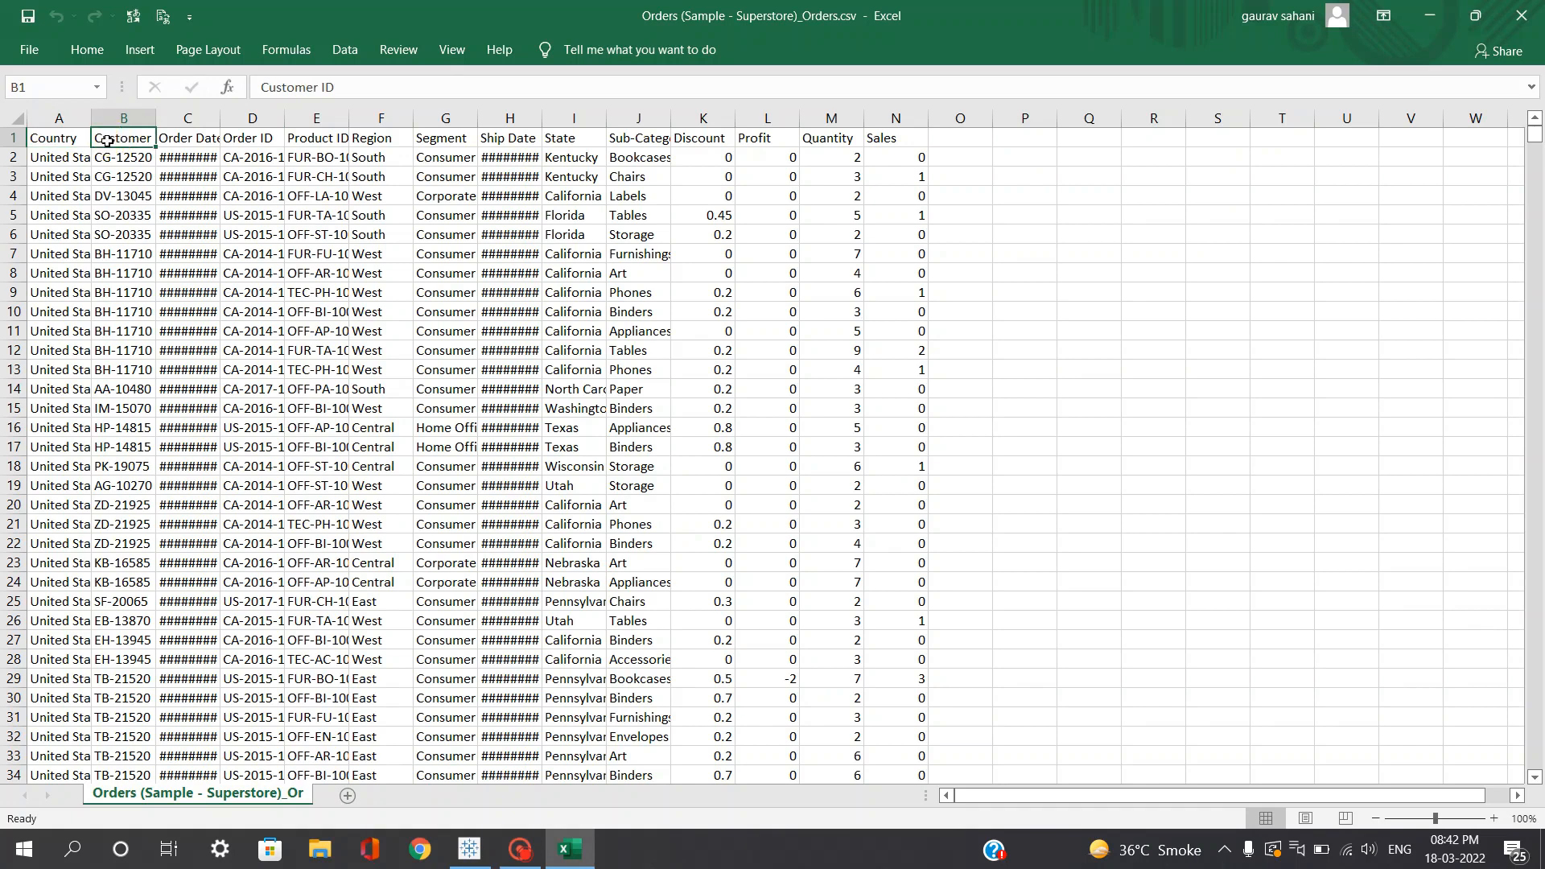
click(147, 161)
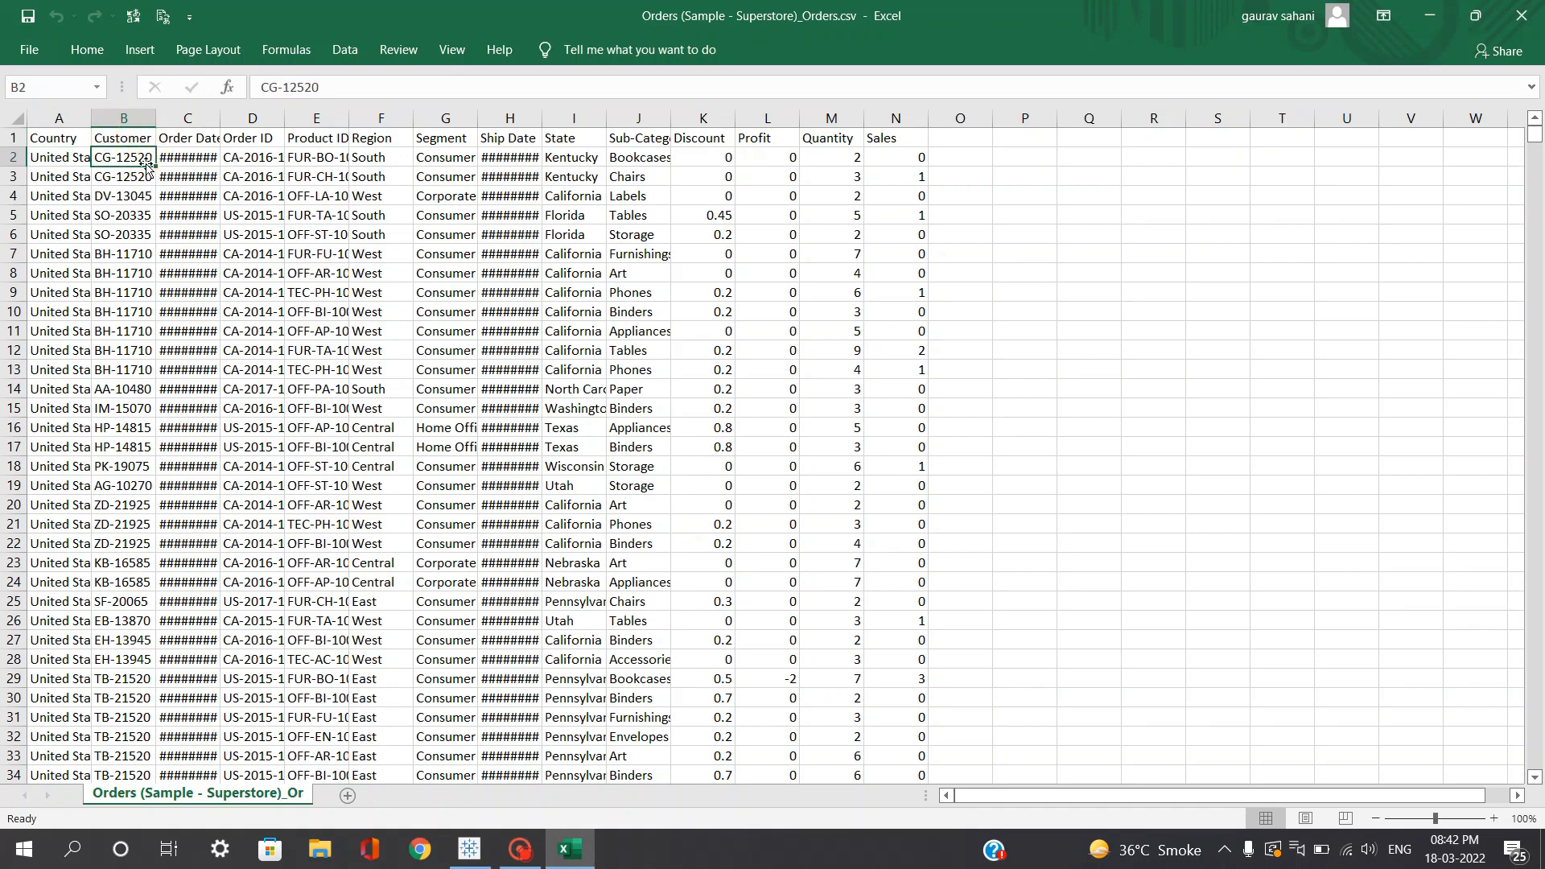
click(139, 177)
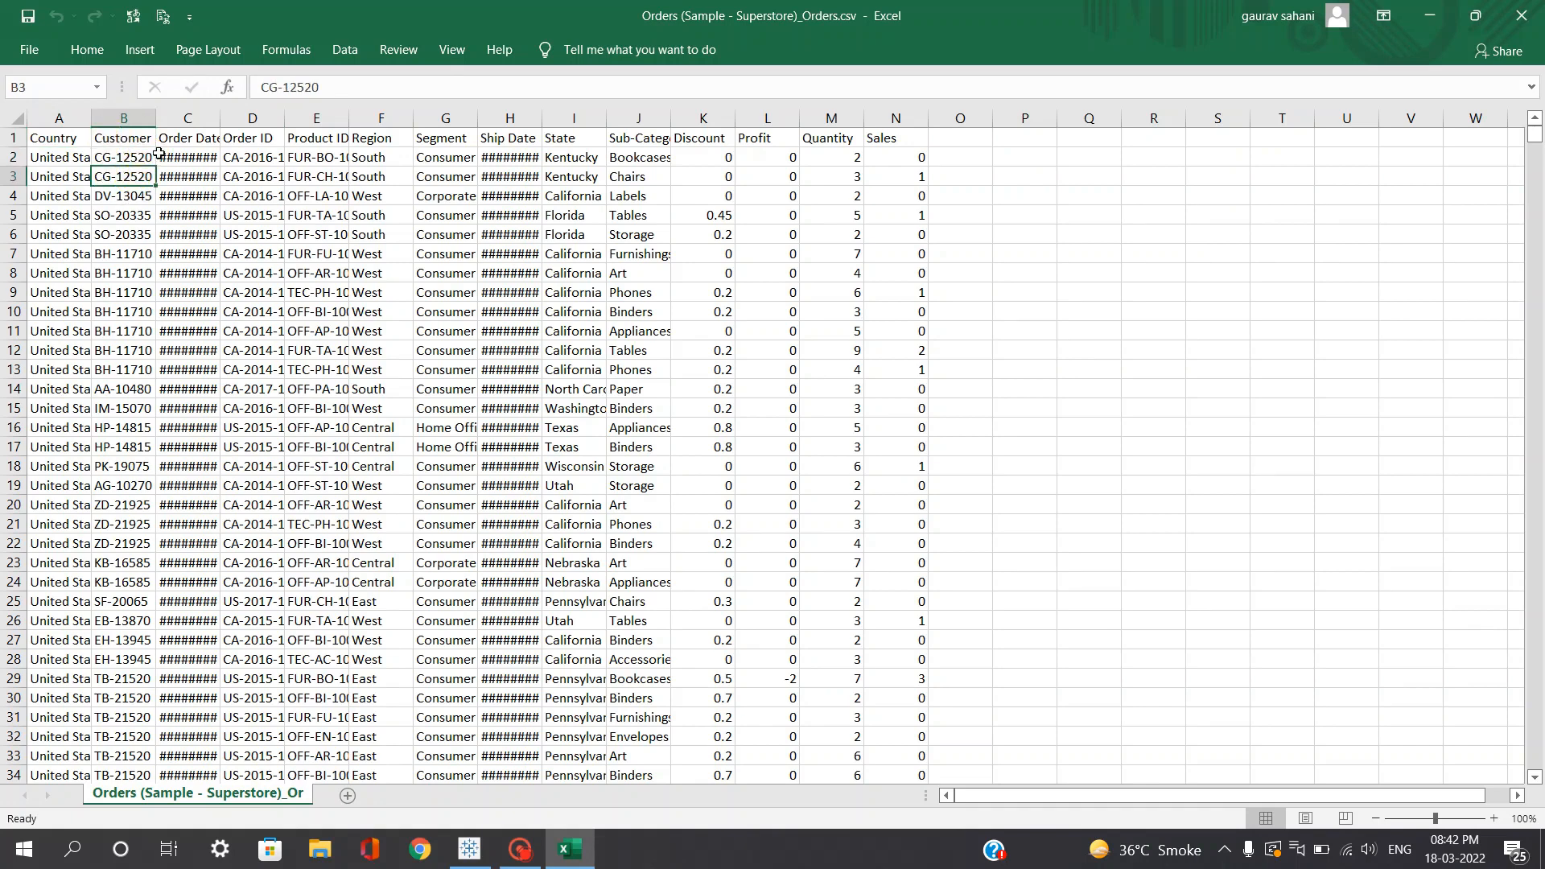
Step: Widen the Order Date column so that its dates display in full
click(181, 139)
drag(220, 118, 267, 118)
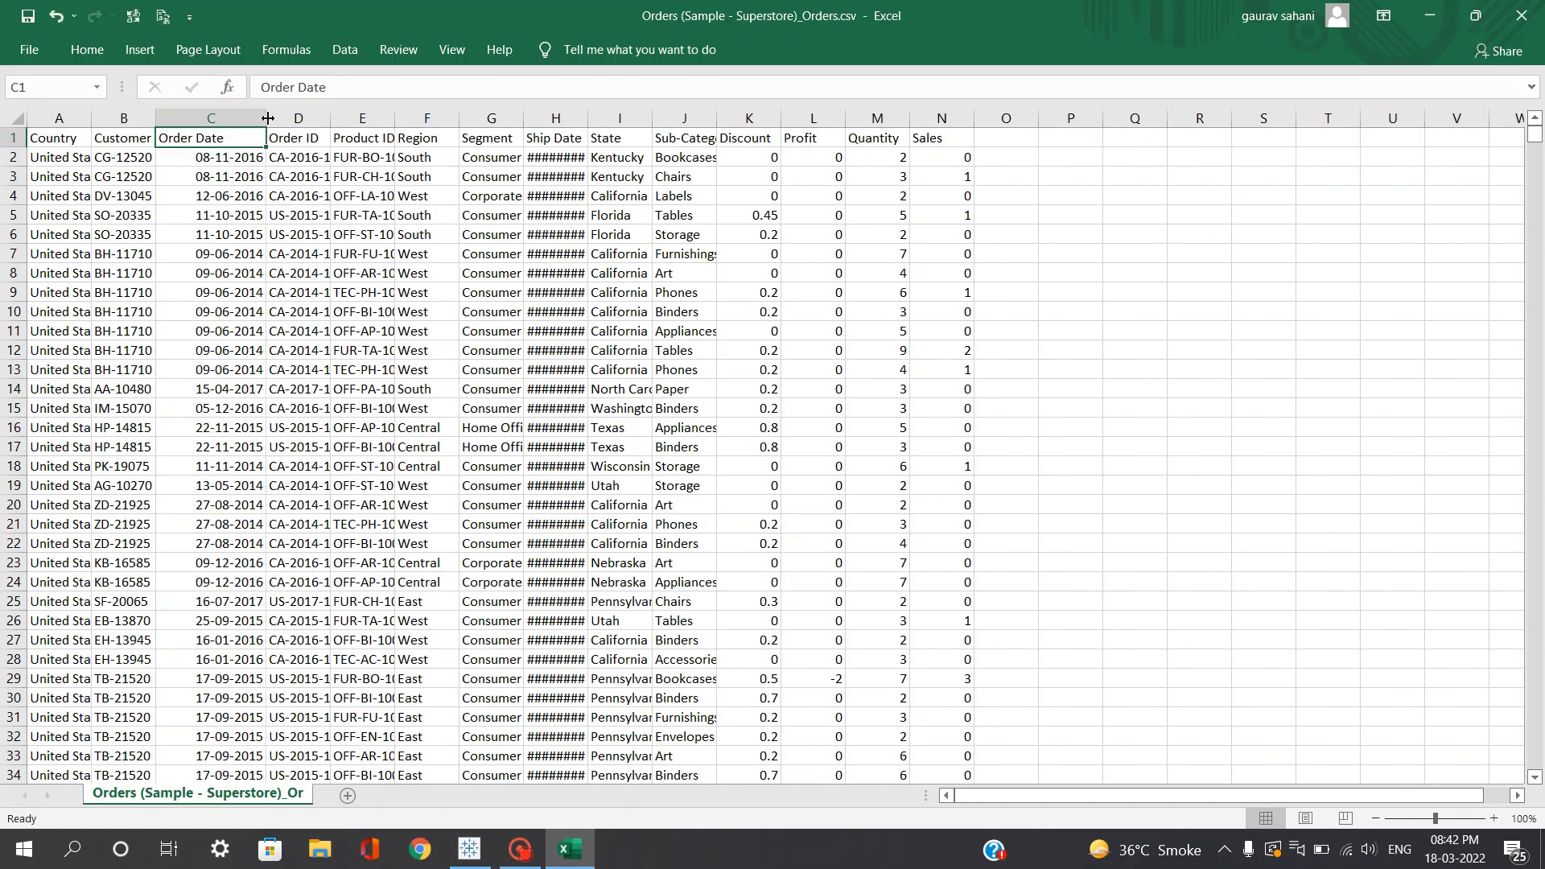
click(170, 163)
Step: Examine the Order ID, Product ID, Region and Segment columns, checking the different region and segment entries
click(286, 133)
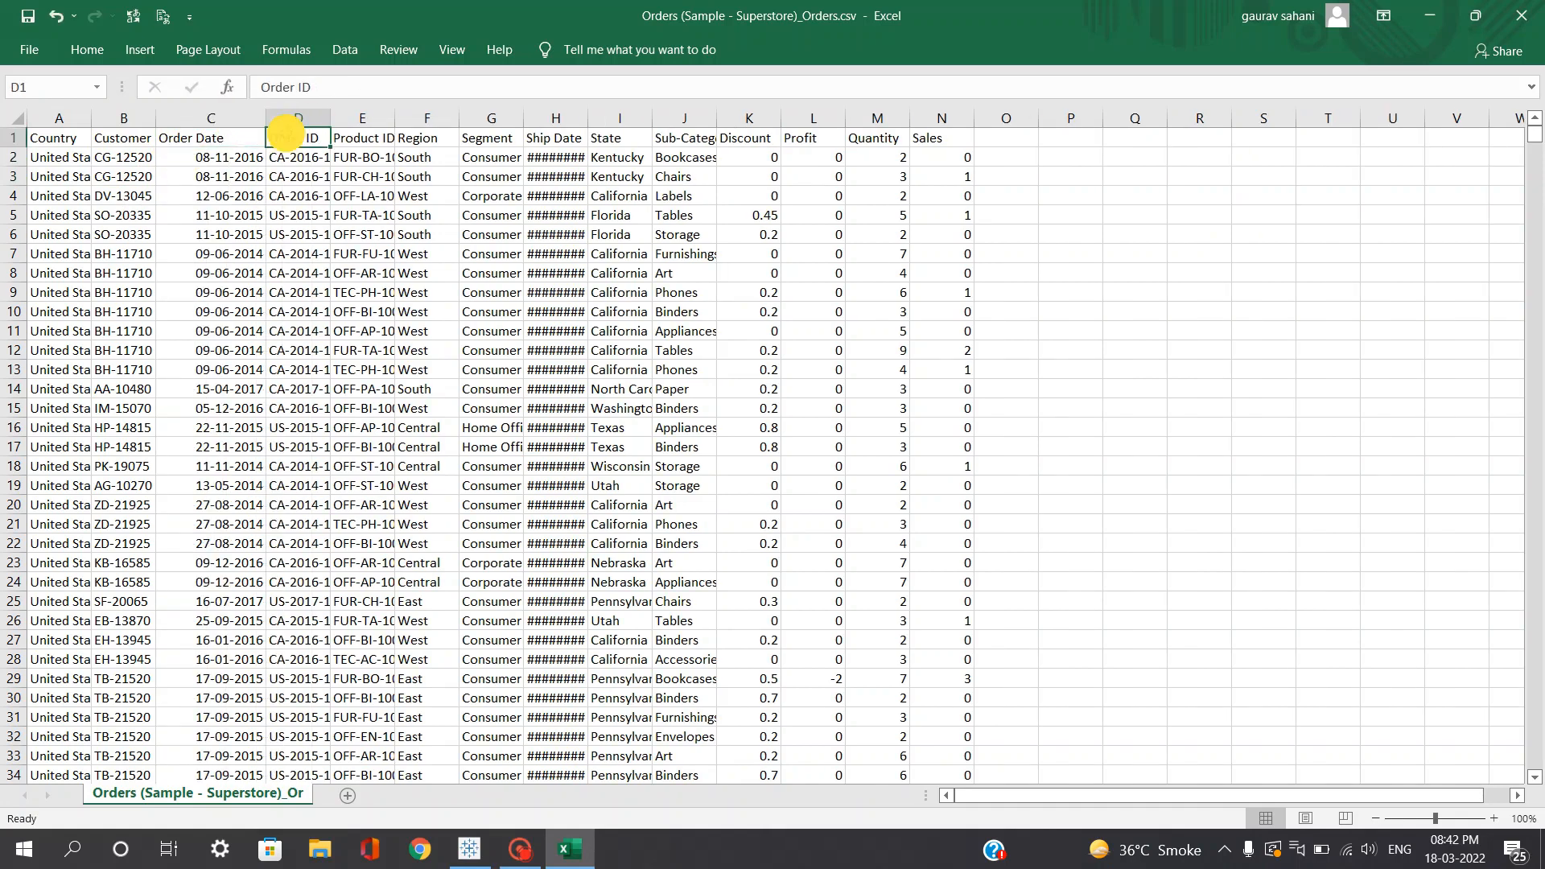
click(358, 137)
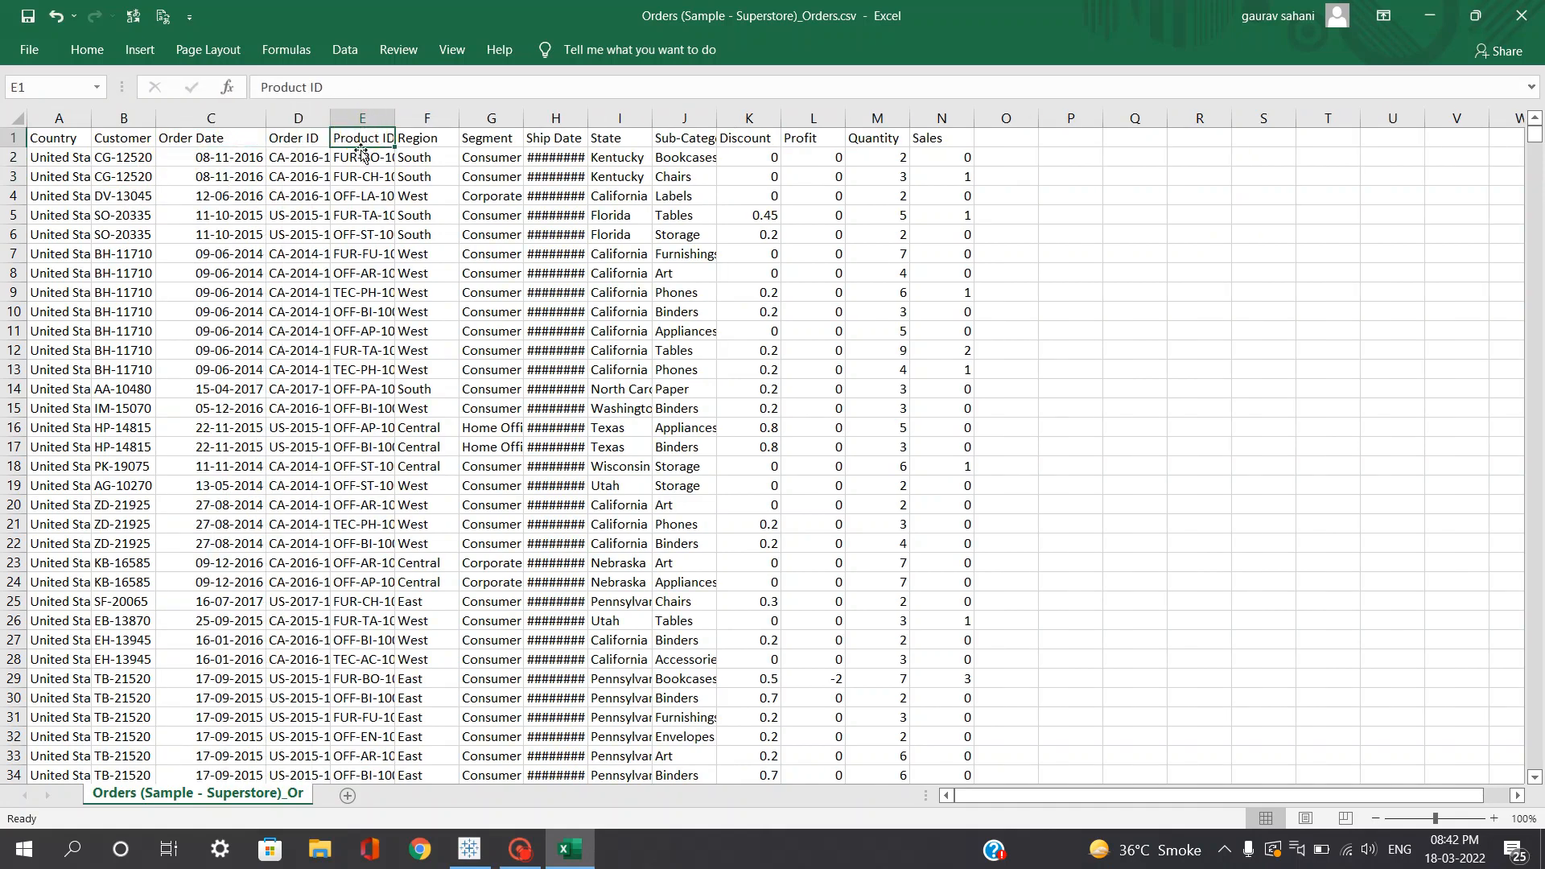
click(356, 159)
click(415, 139)
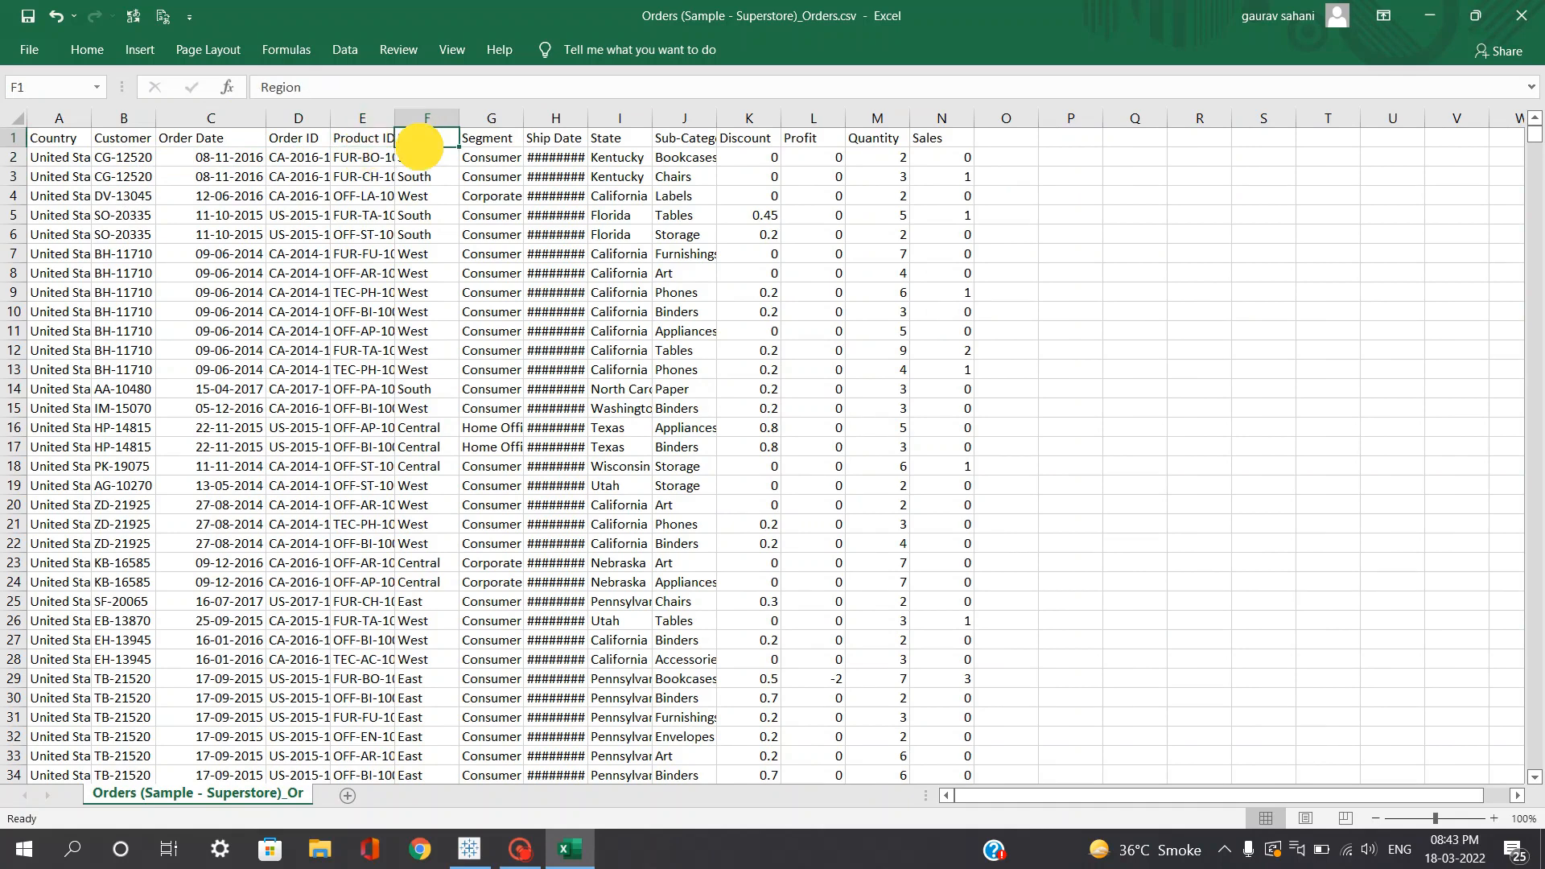
click(442, 164)
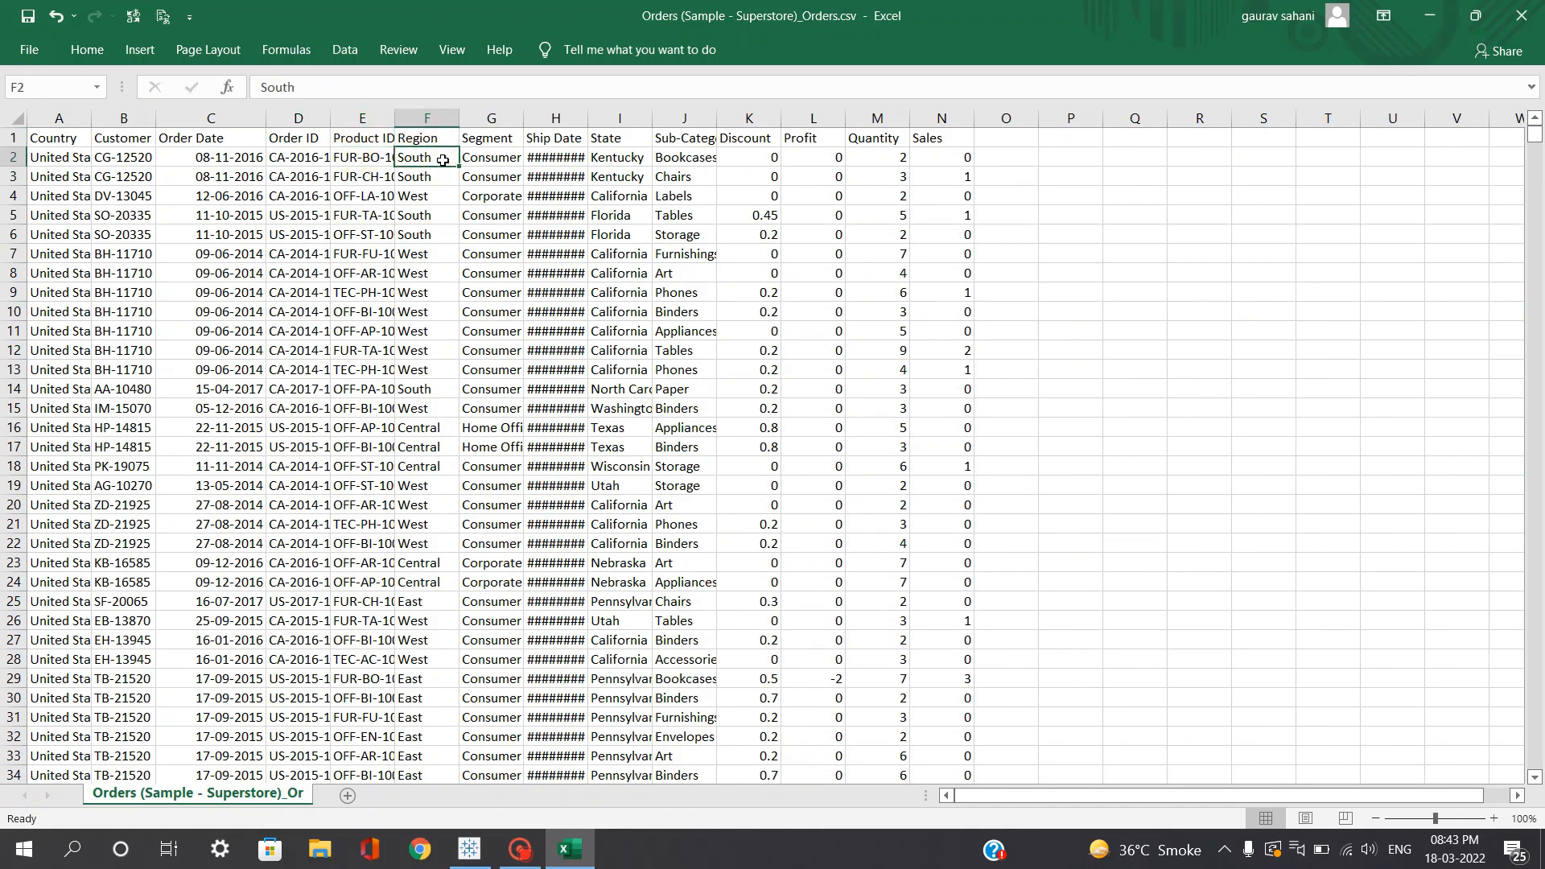
click(434, 198)
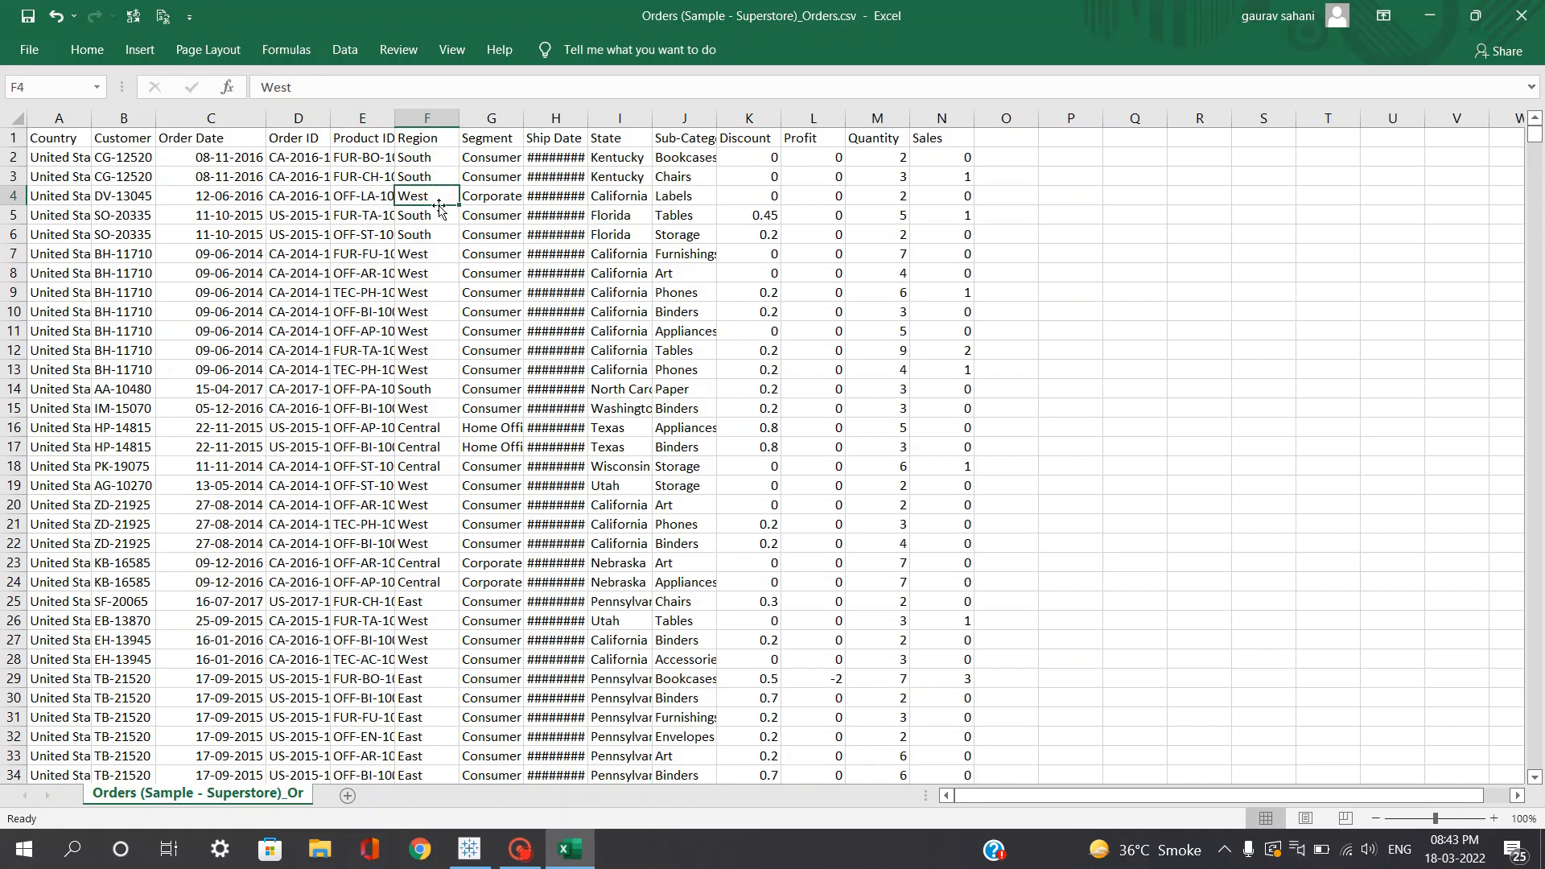
click(420, 430)
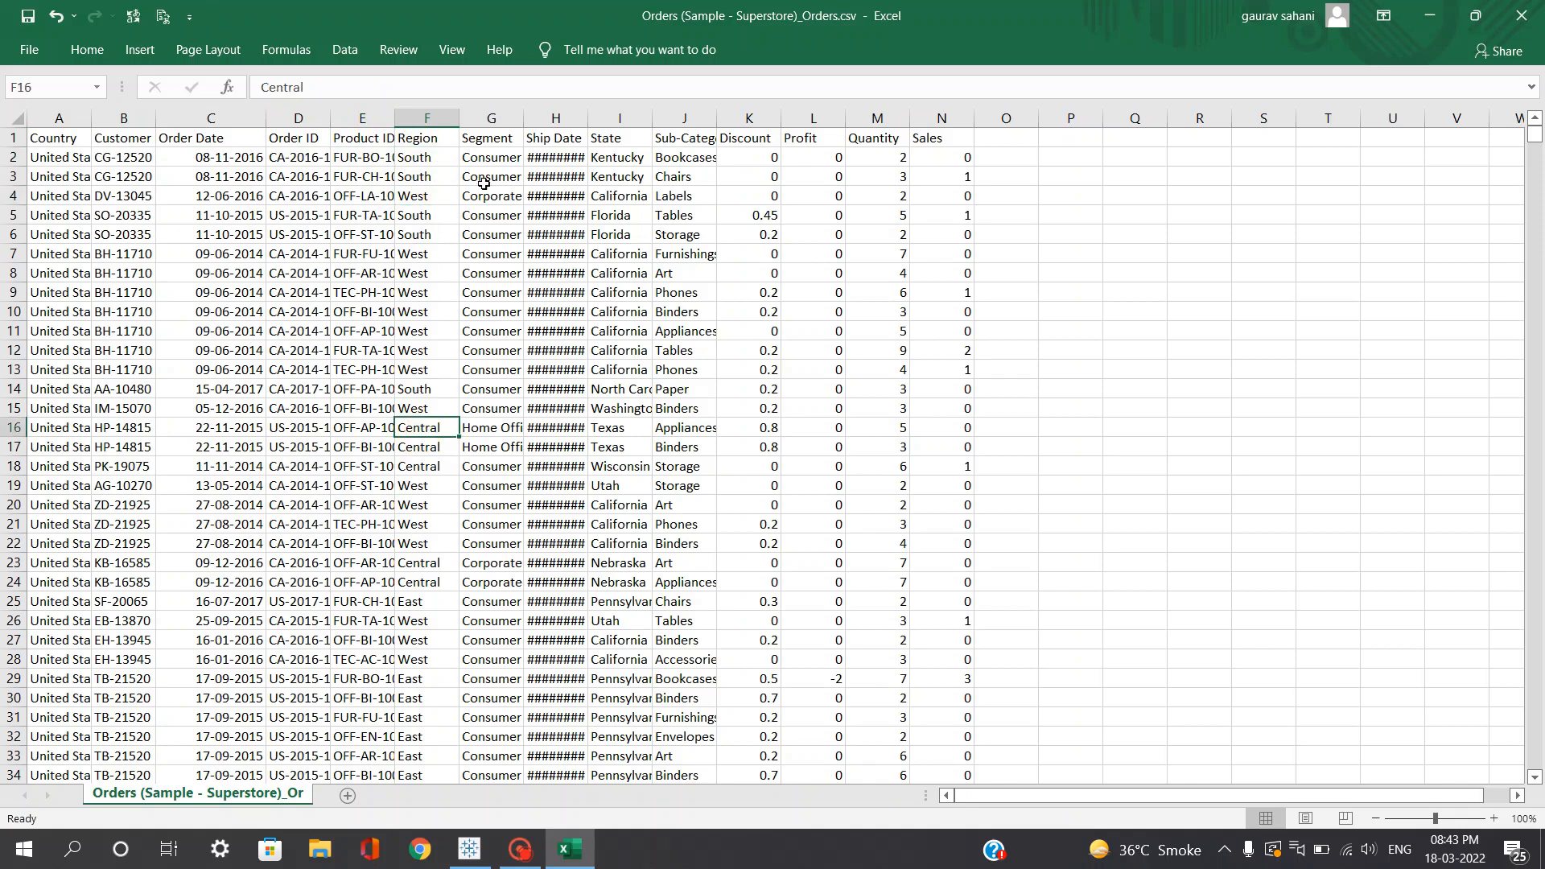
click(497, 139)
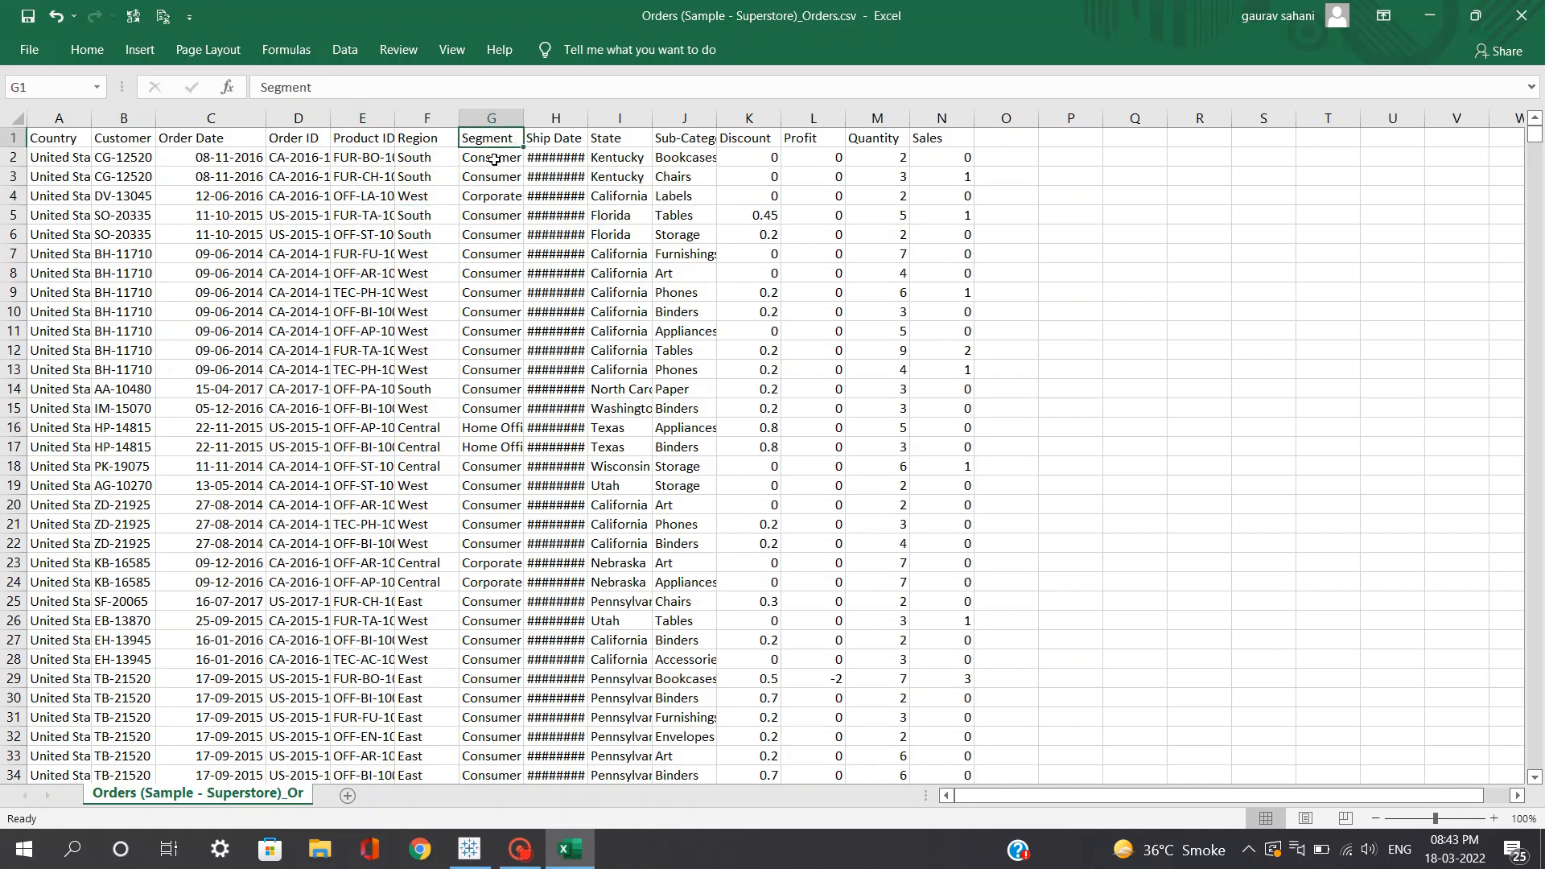
click(512, 201)
click(479, 427)
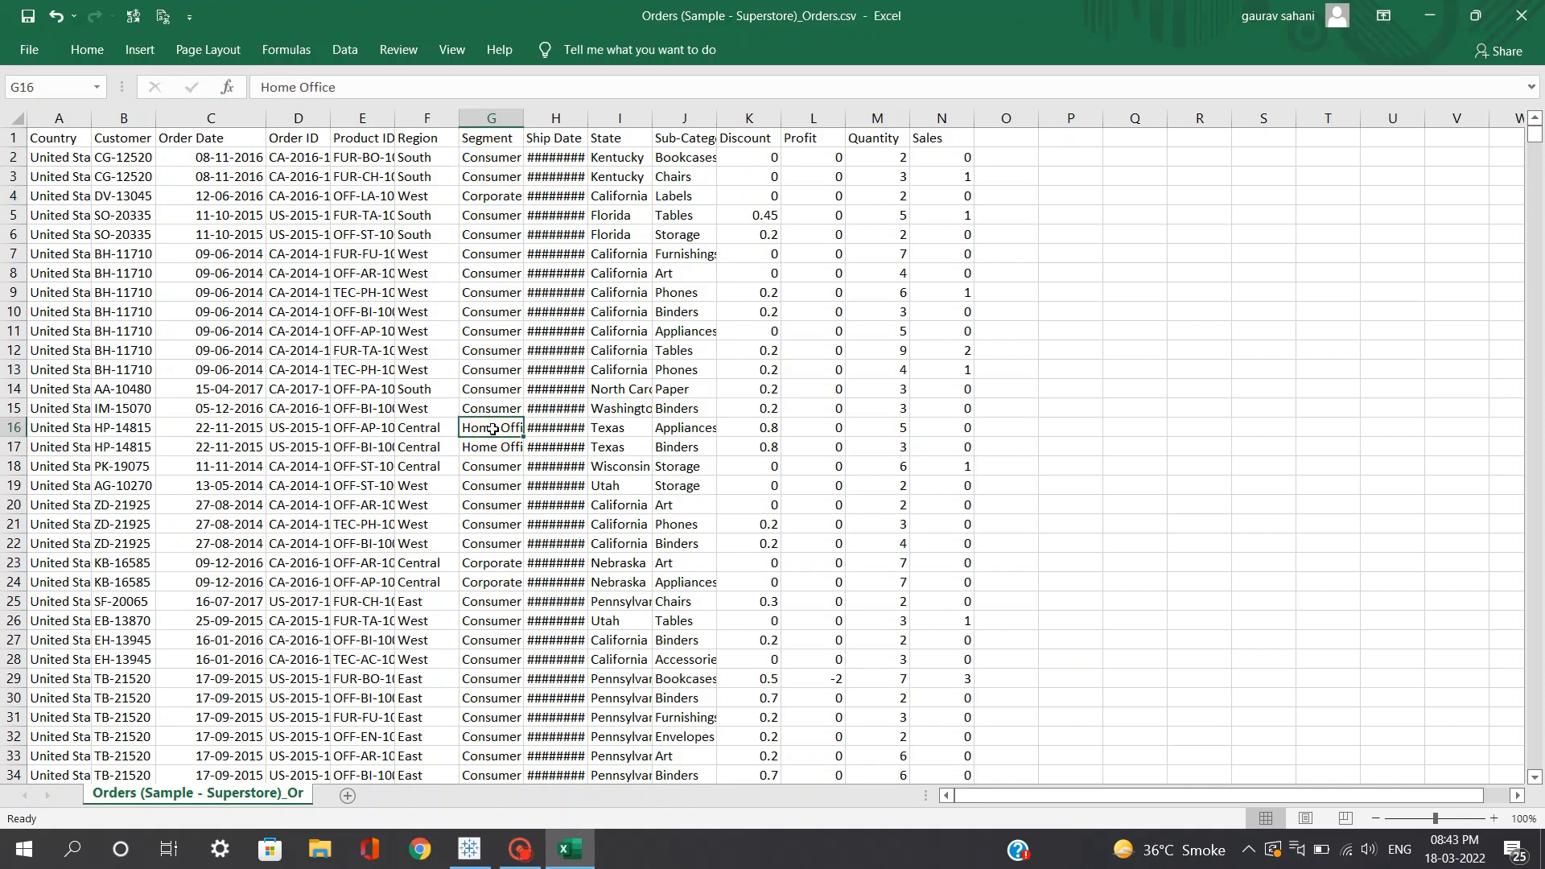
Step: Widen the Ship Date column so that its dates display in full
double_click(588, 119)
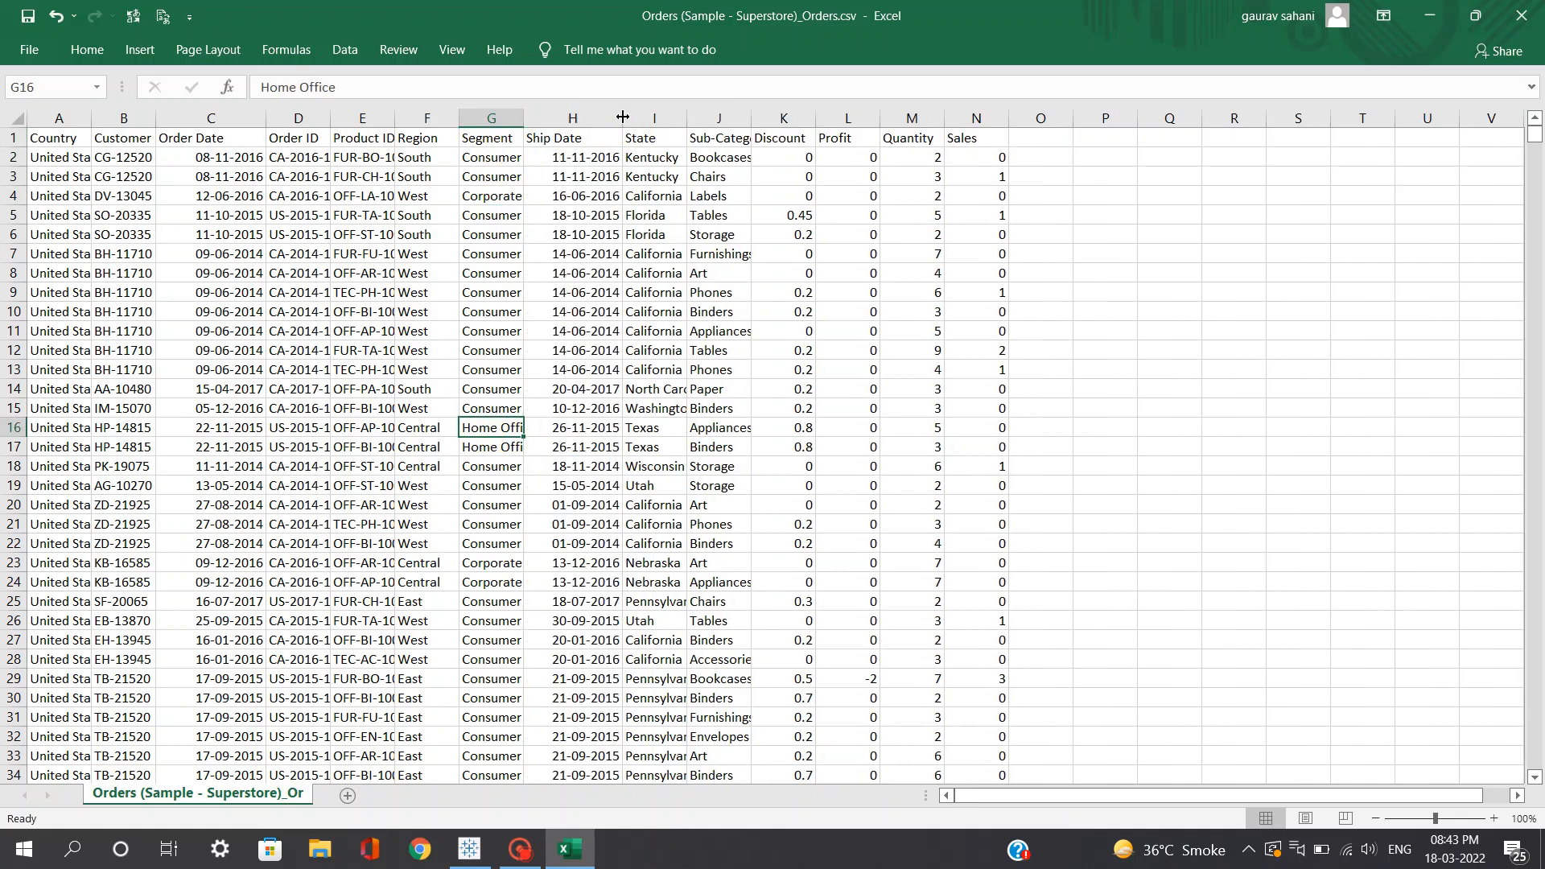
click(579, 157)
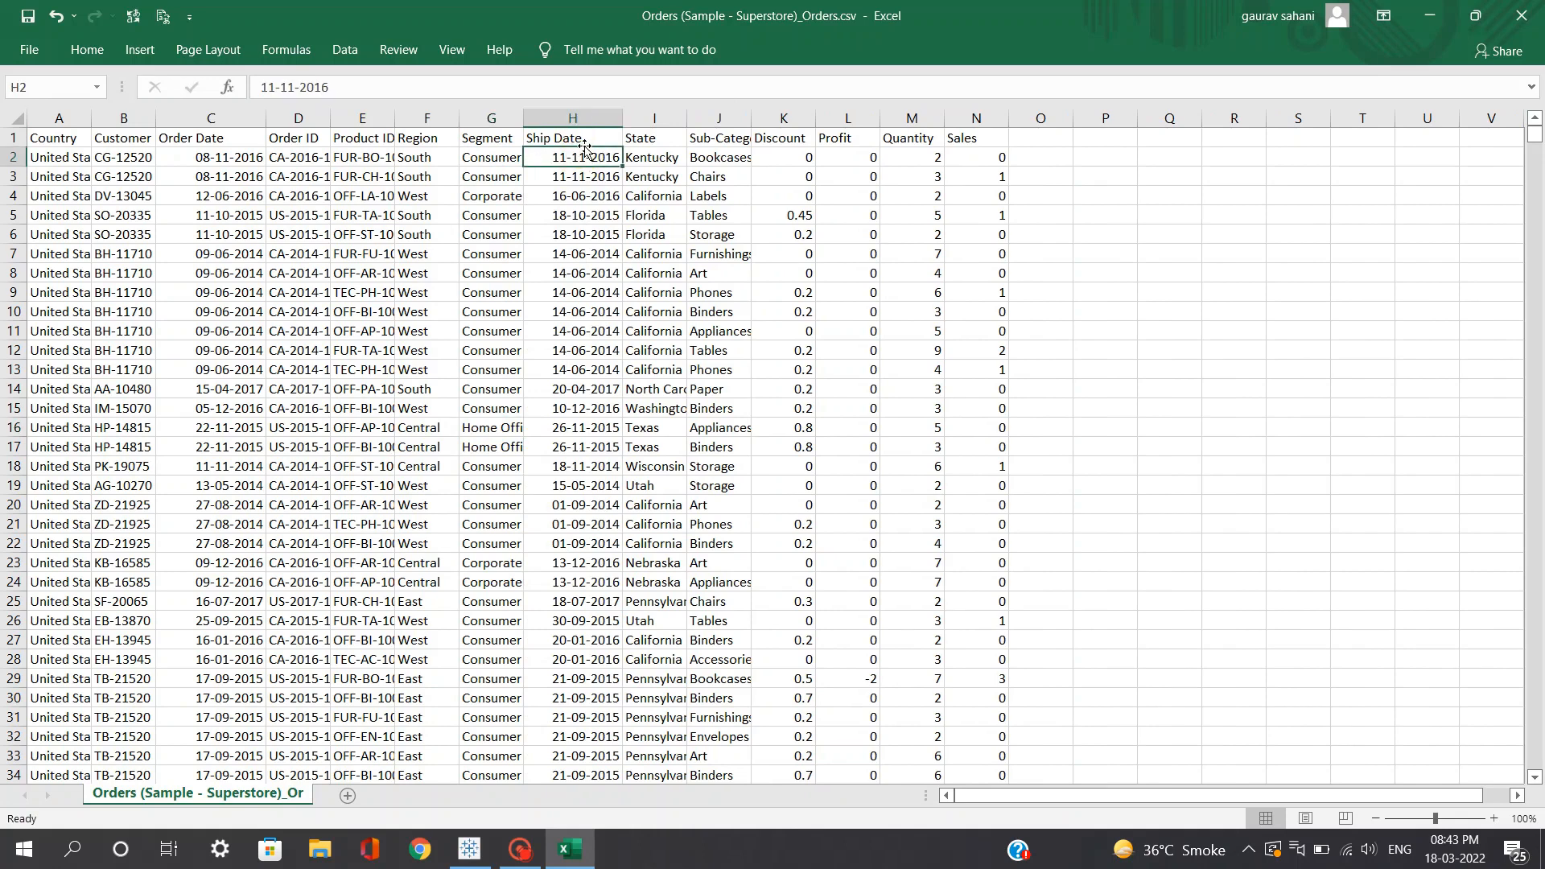
Step: Examine the State column against the matching Customer ID entries in the first few rows
click(651, 141)
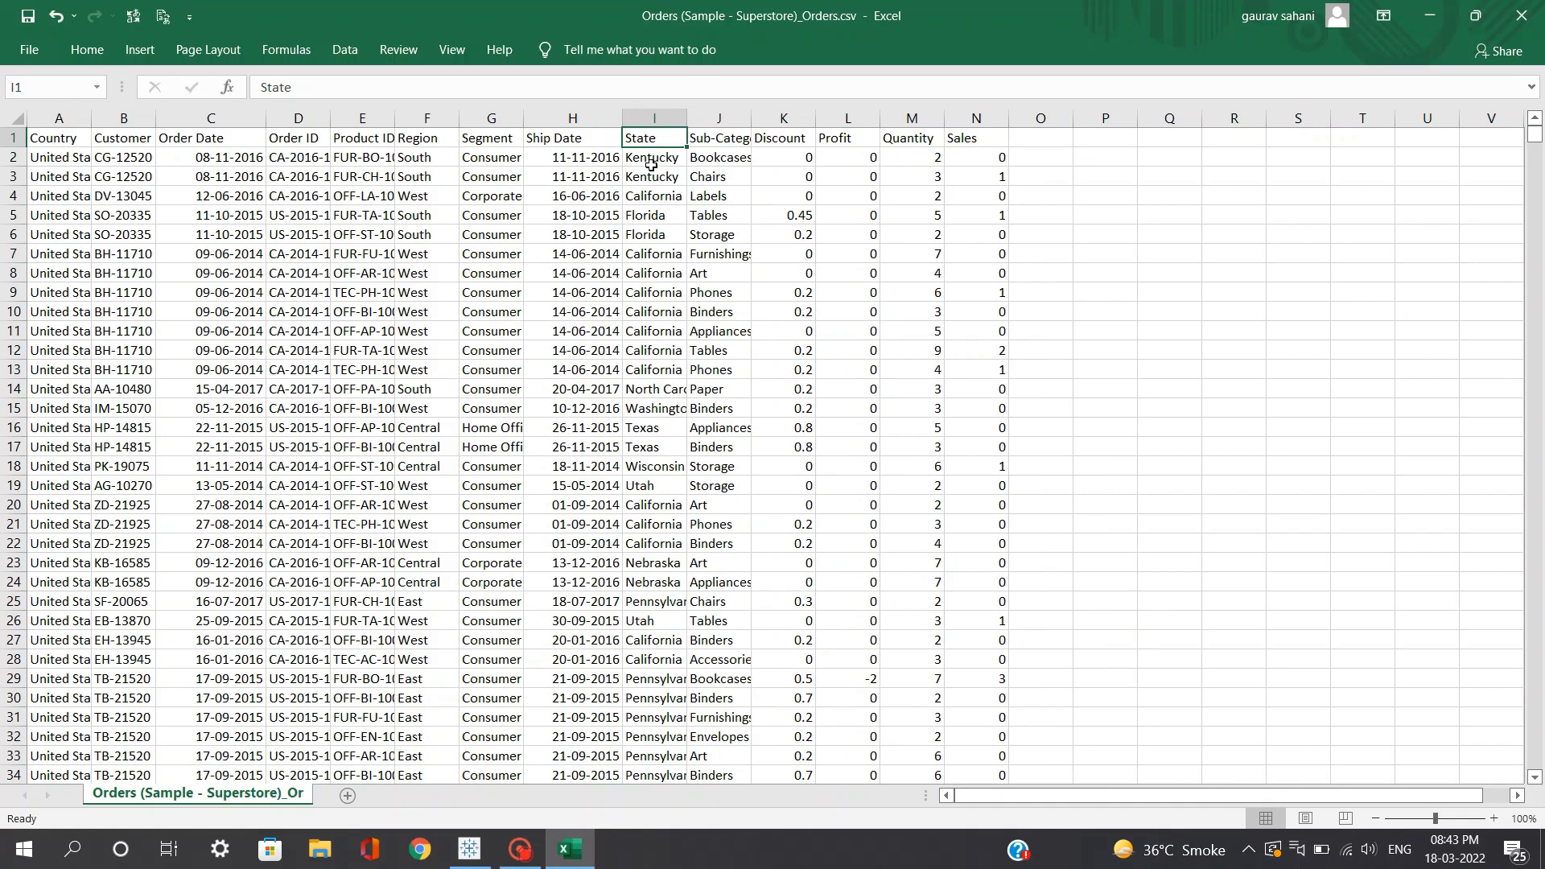
click(129, 158)
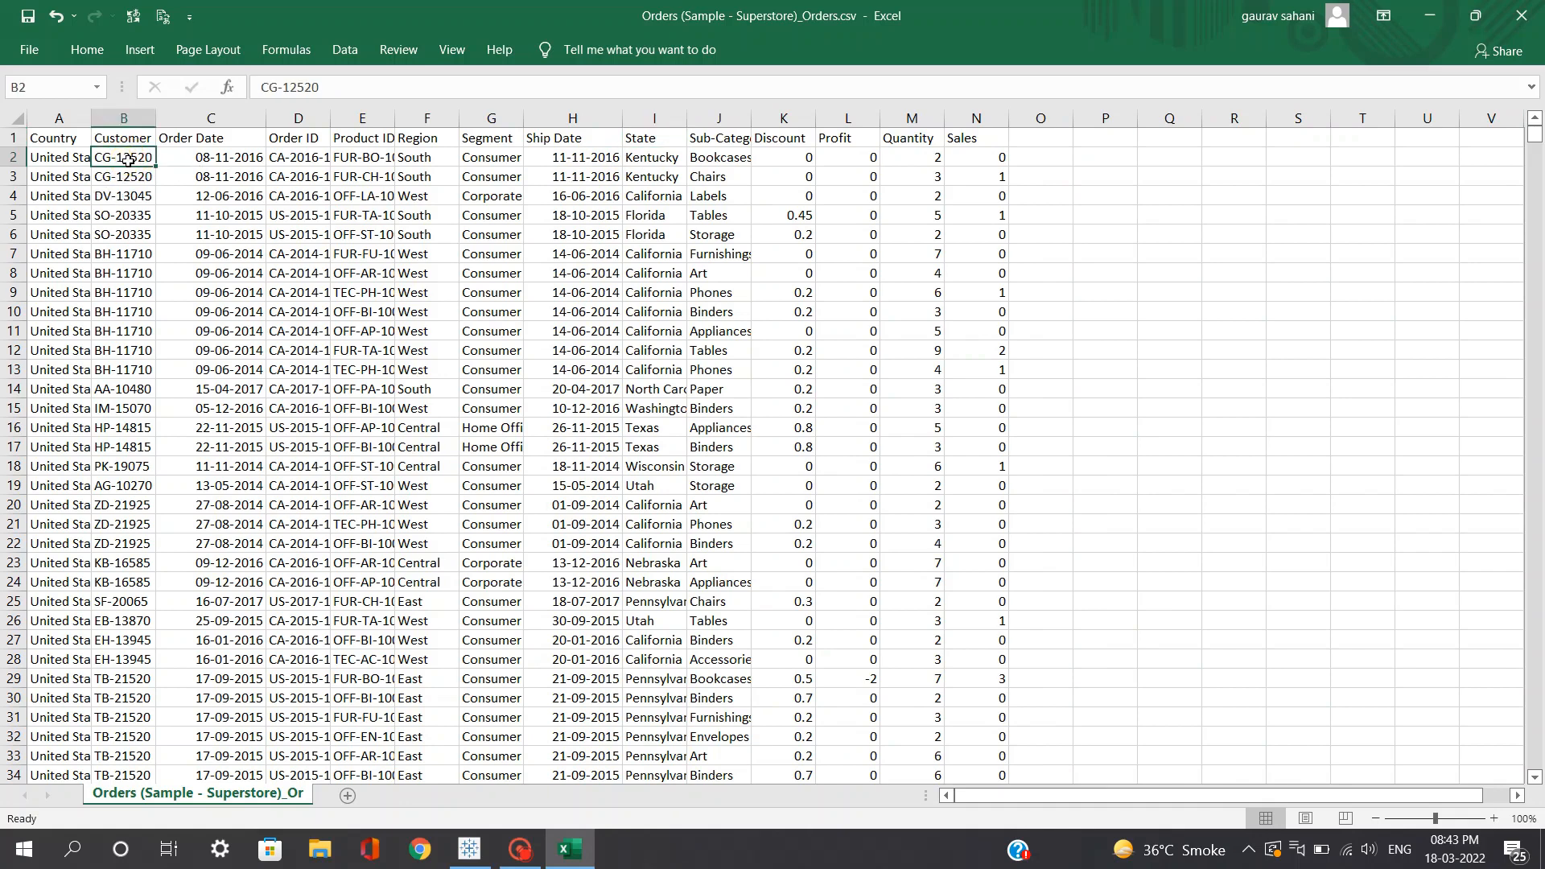
click(645, 160)
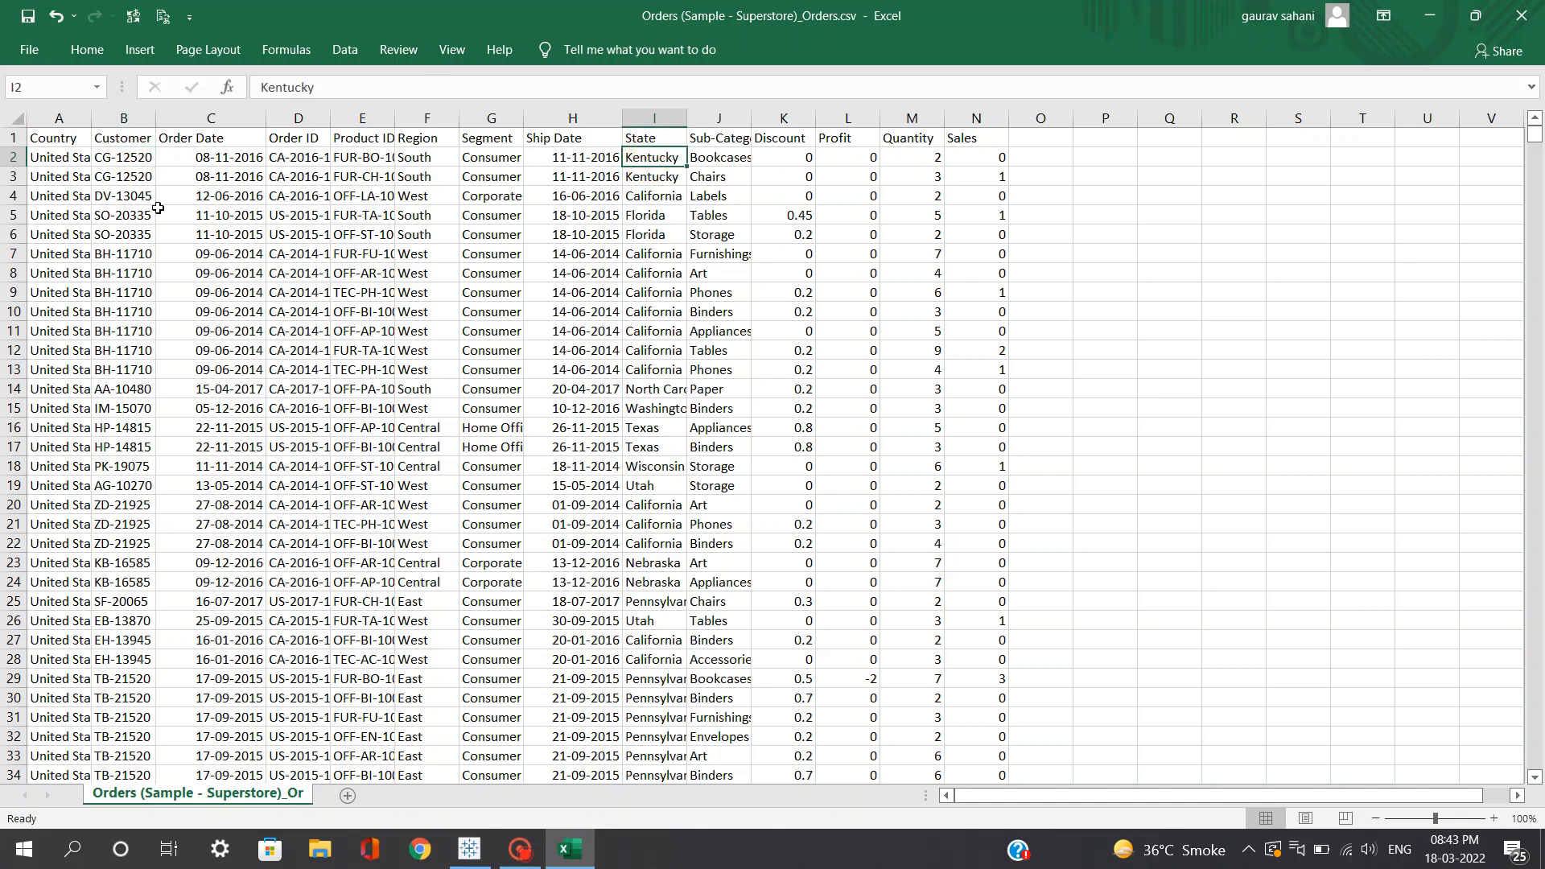
click(133, 195)
click(681, 195)
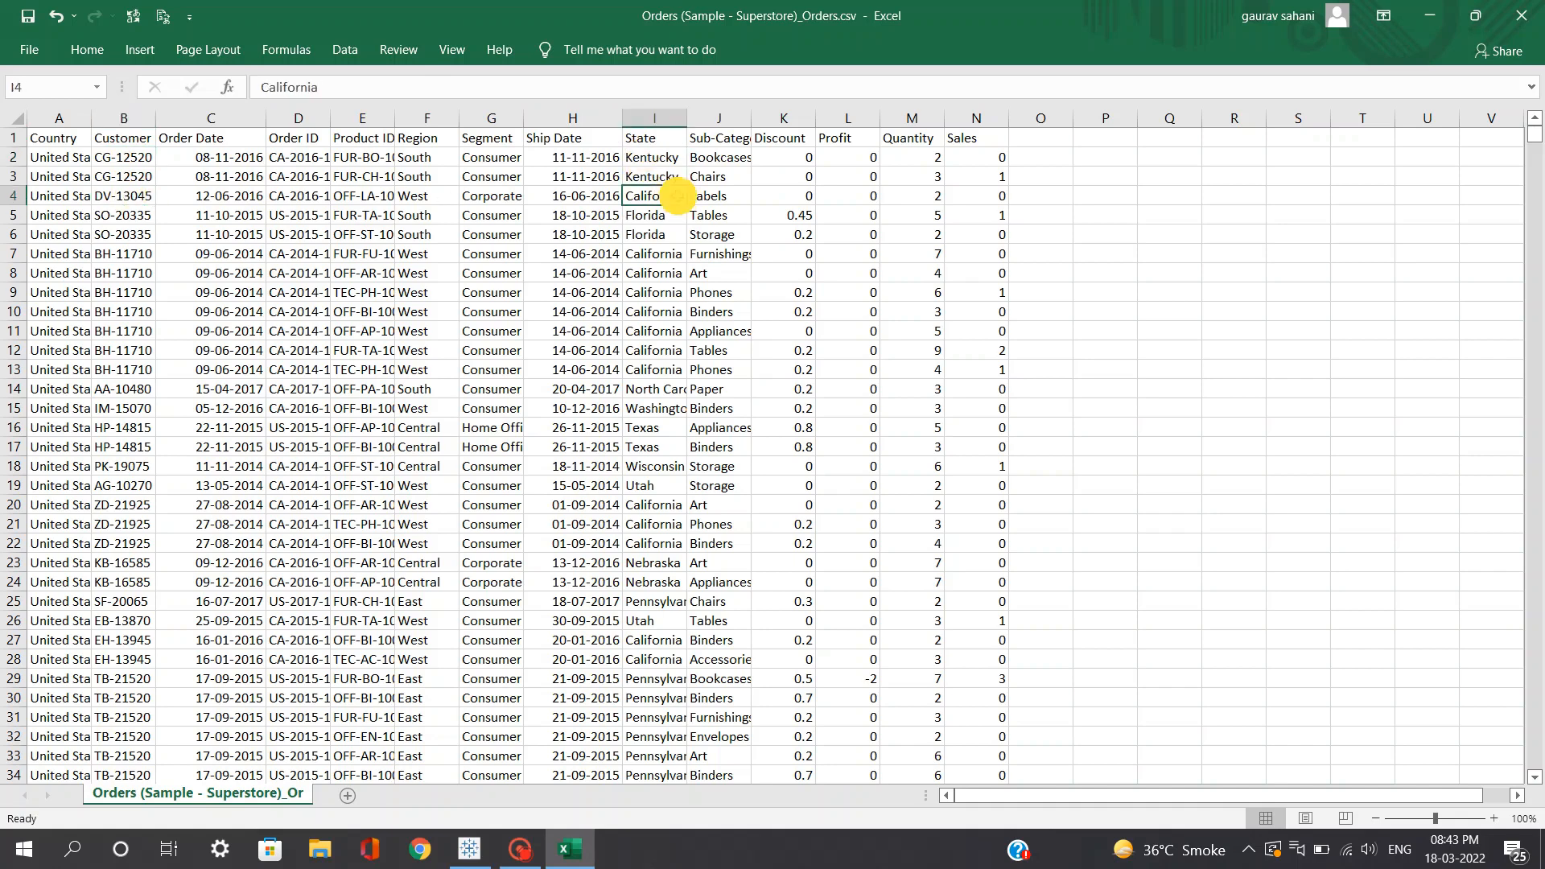
click(664, 214)
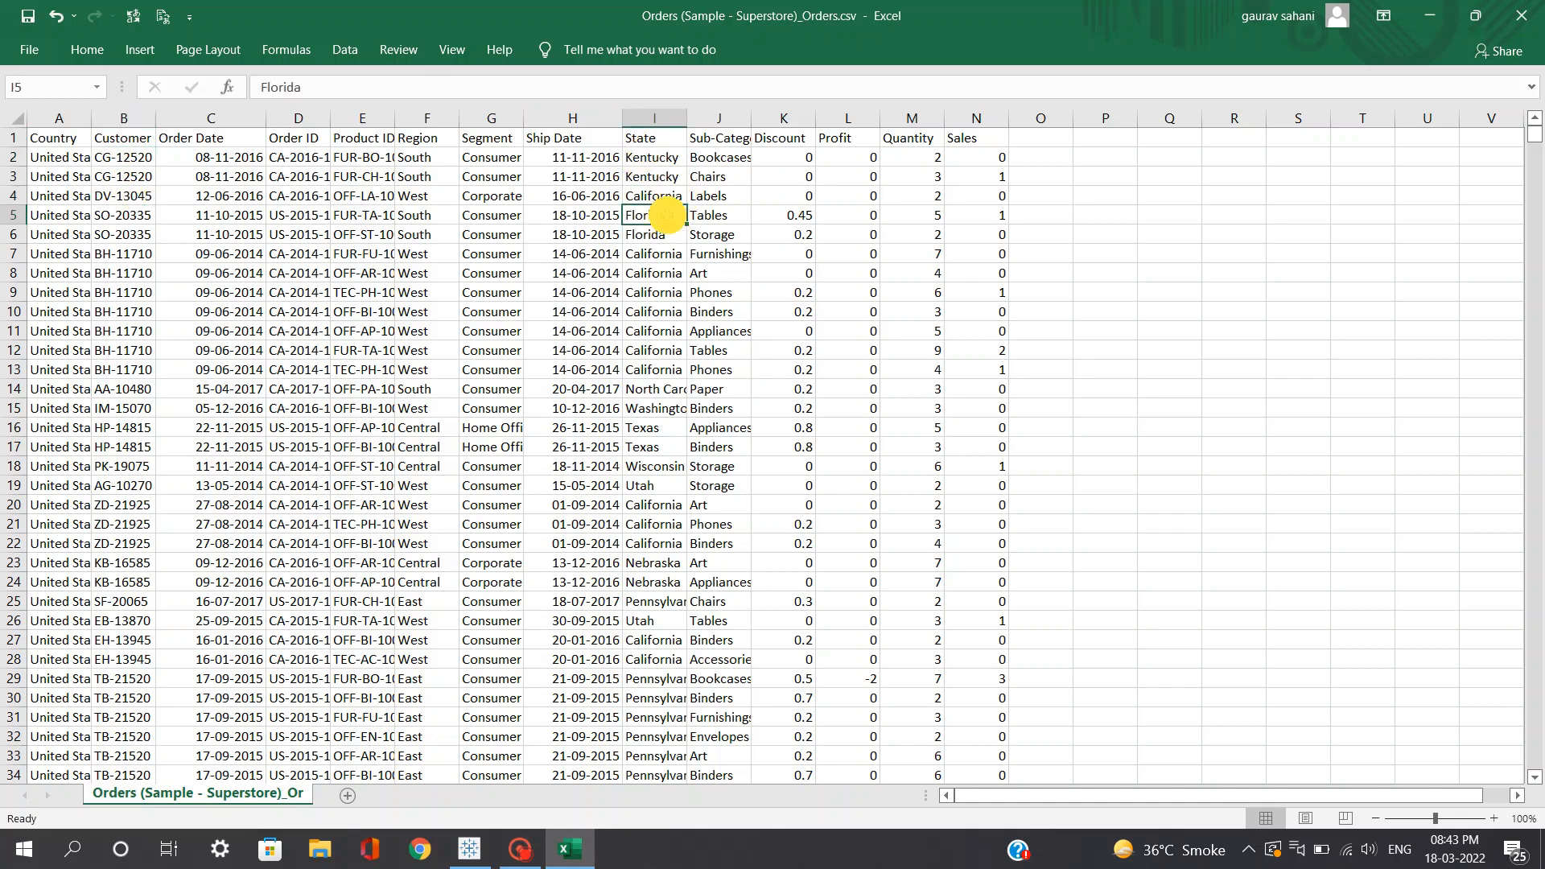
Step: Examine the first Sub-Category entries and the Discount, Profit, Quantity and Sales columns
click(716, 143)
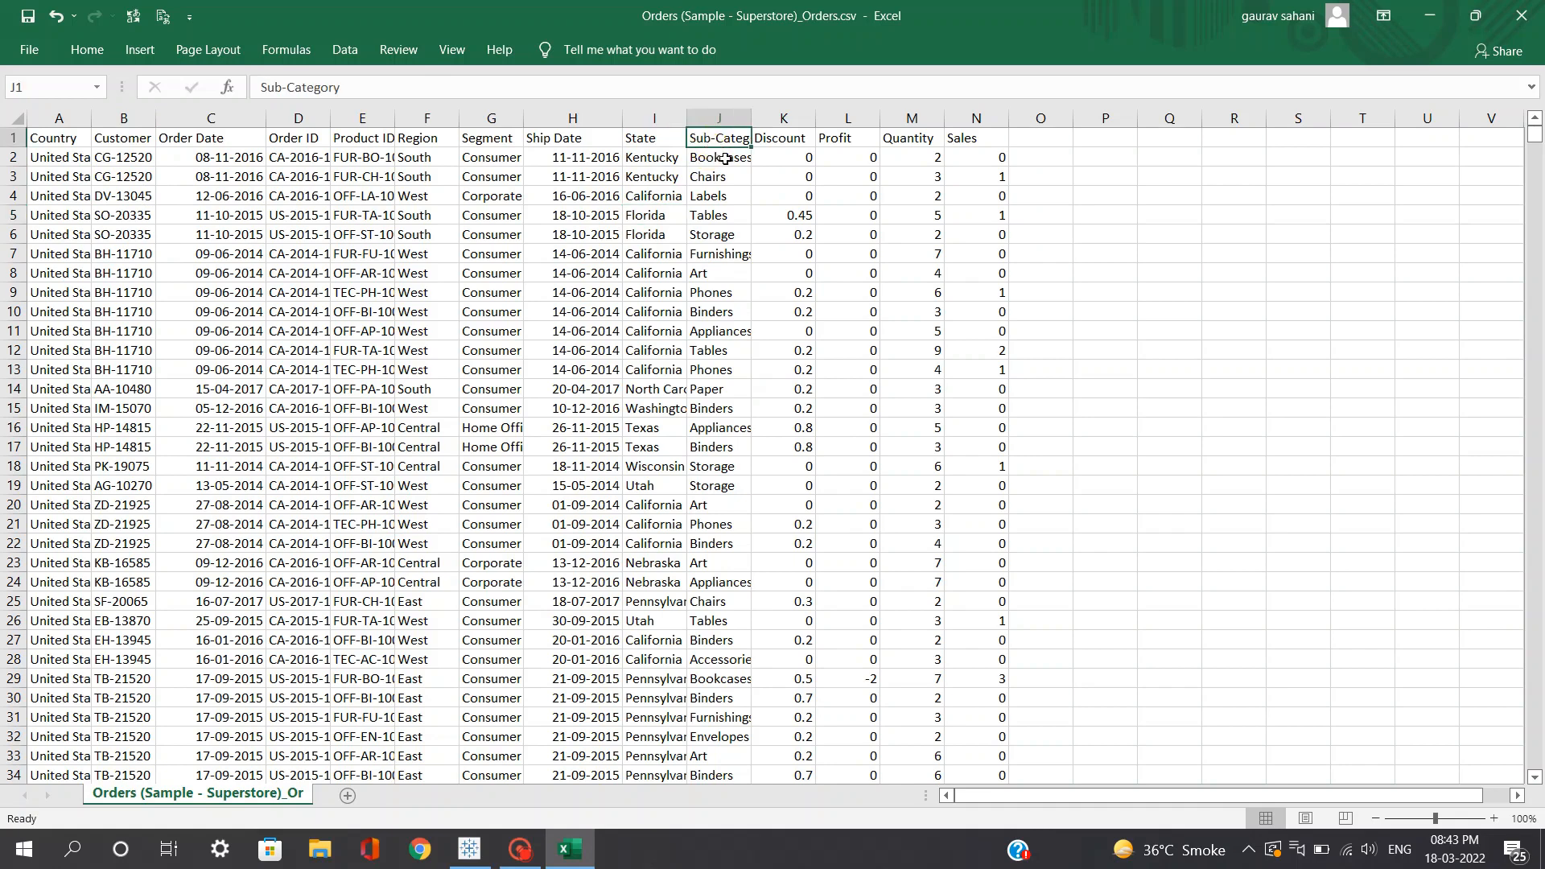
click(725, 158)
click(718, 177)
click(707, 195)
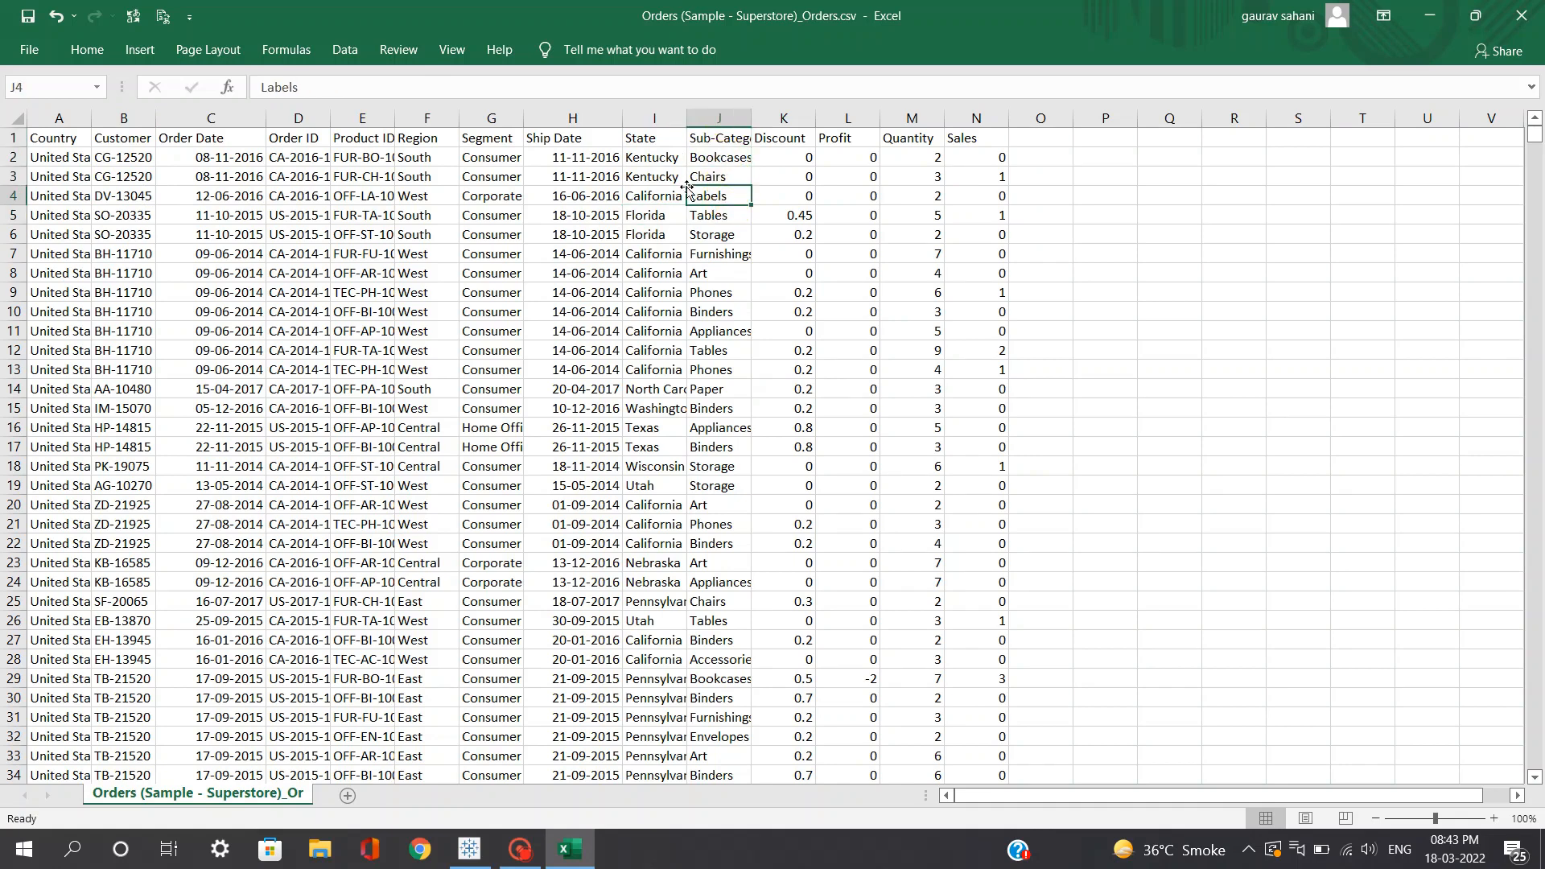
click(770, 137)
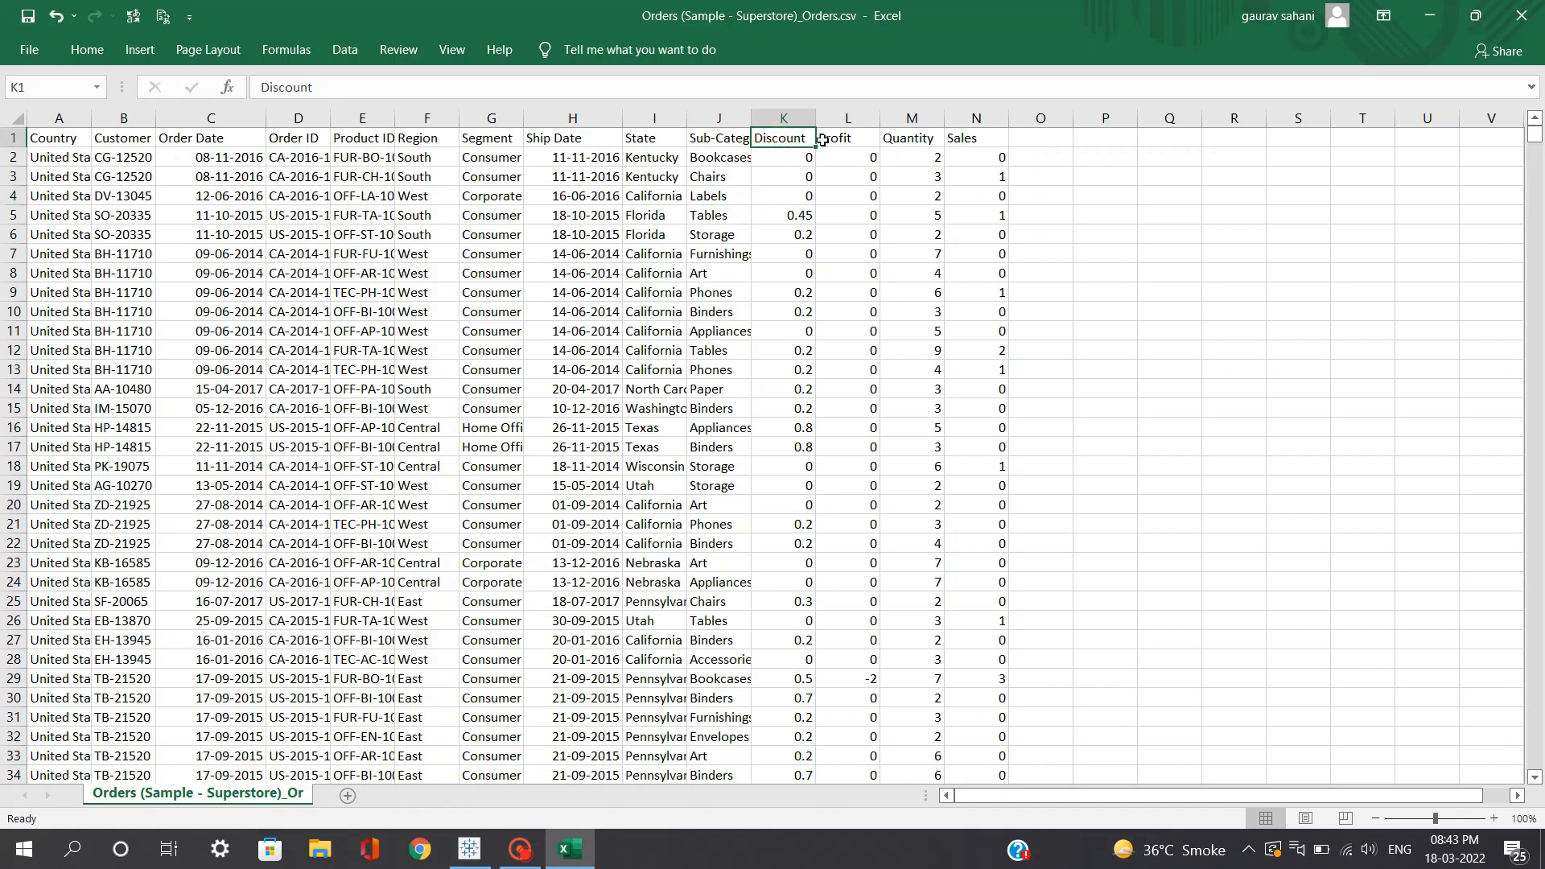
click(825, 139)
click(917, 139)
click(965, 140)
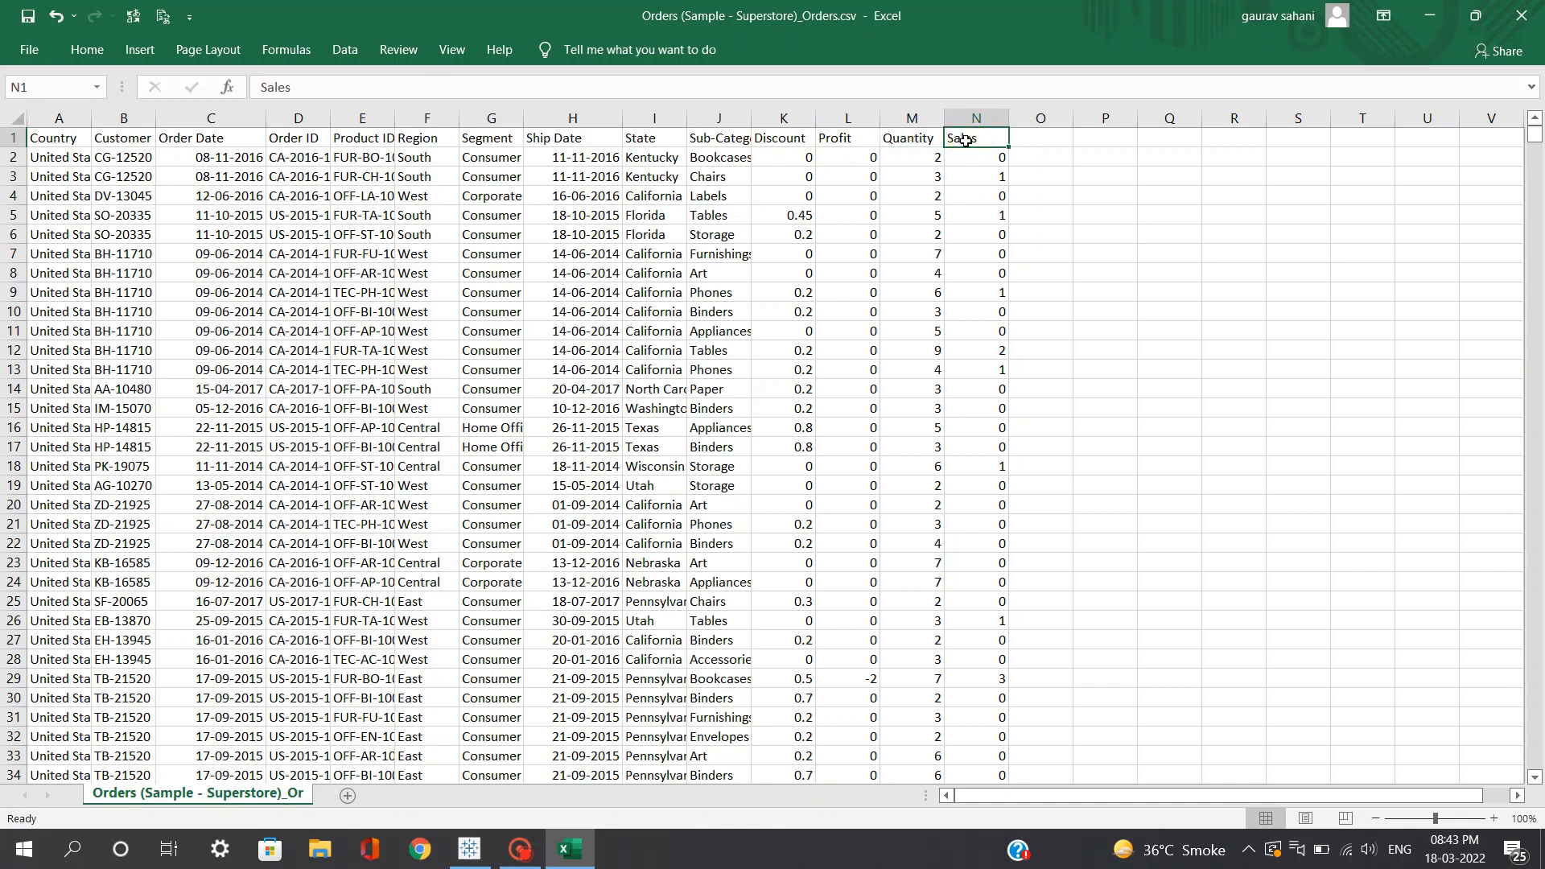
Step: Turn on filtering for the header row of the orders table
click(230, 143)
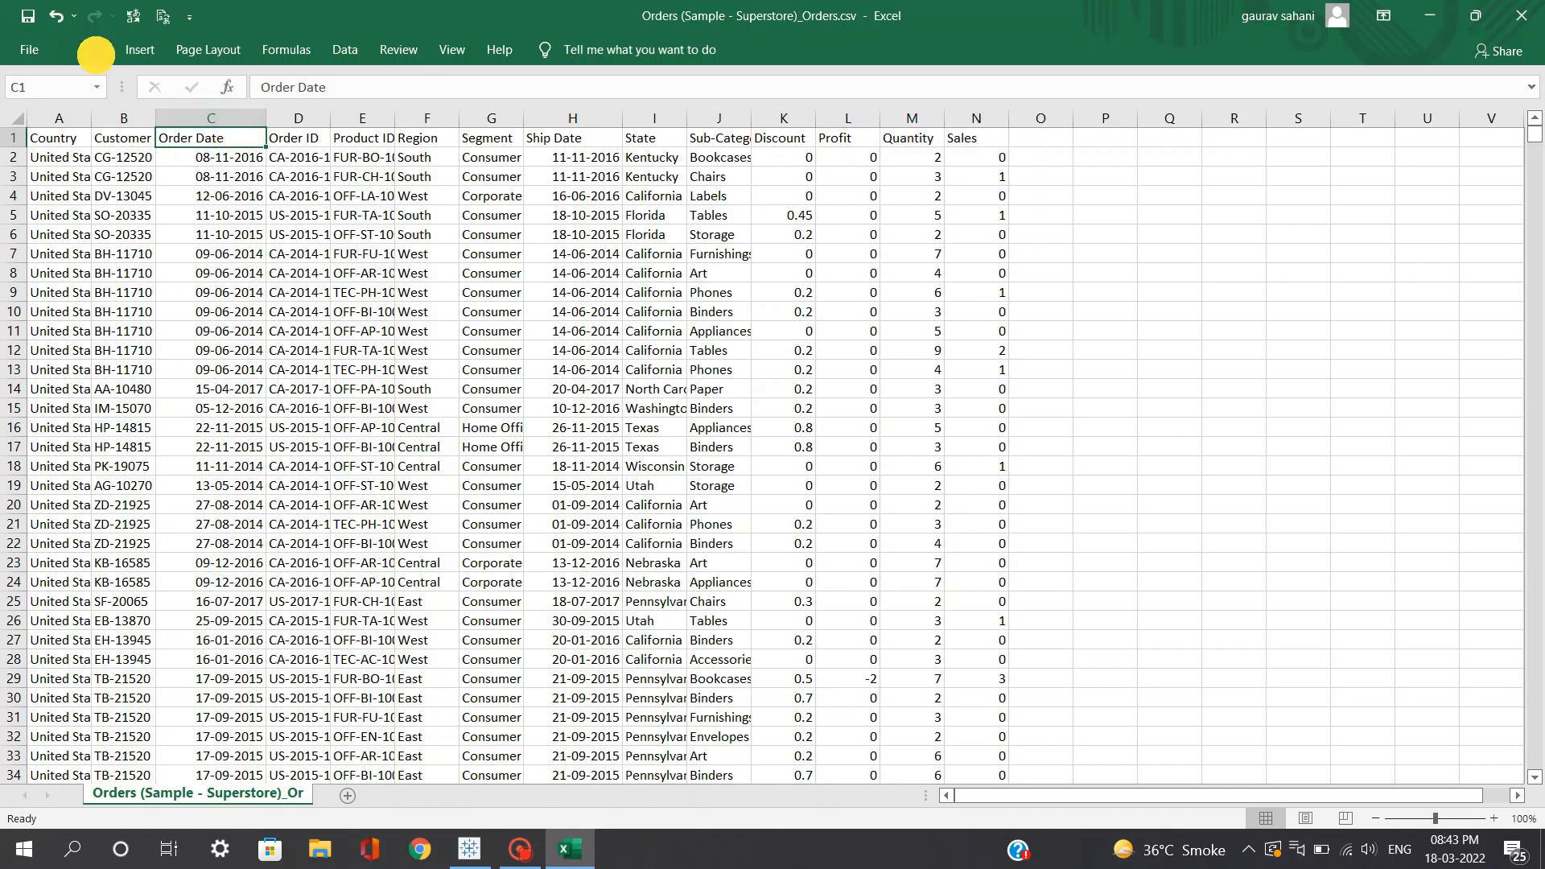
click(87, 49)
click(1265, 121)
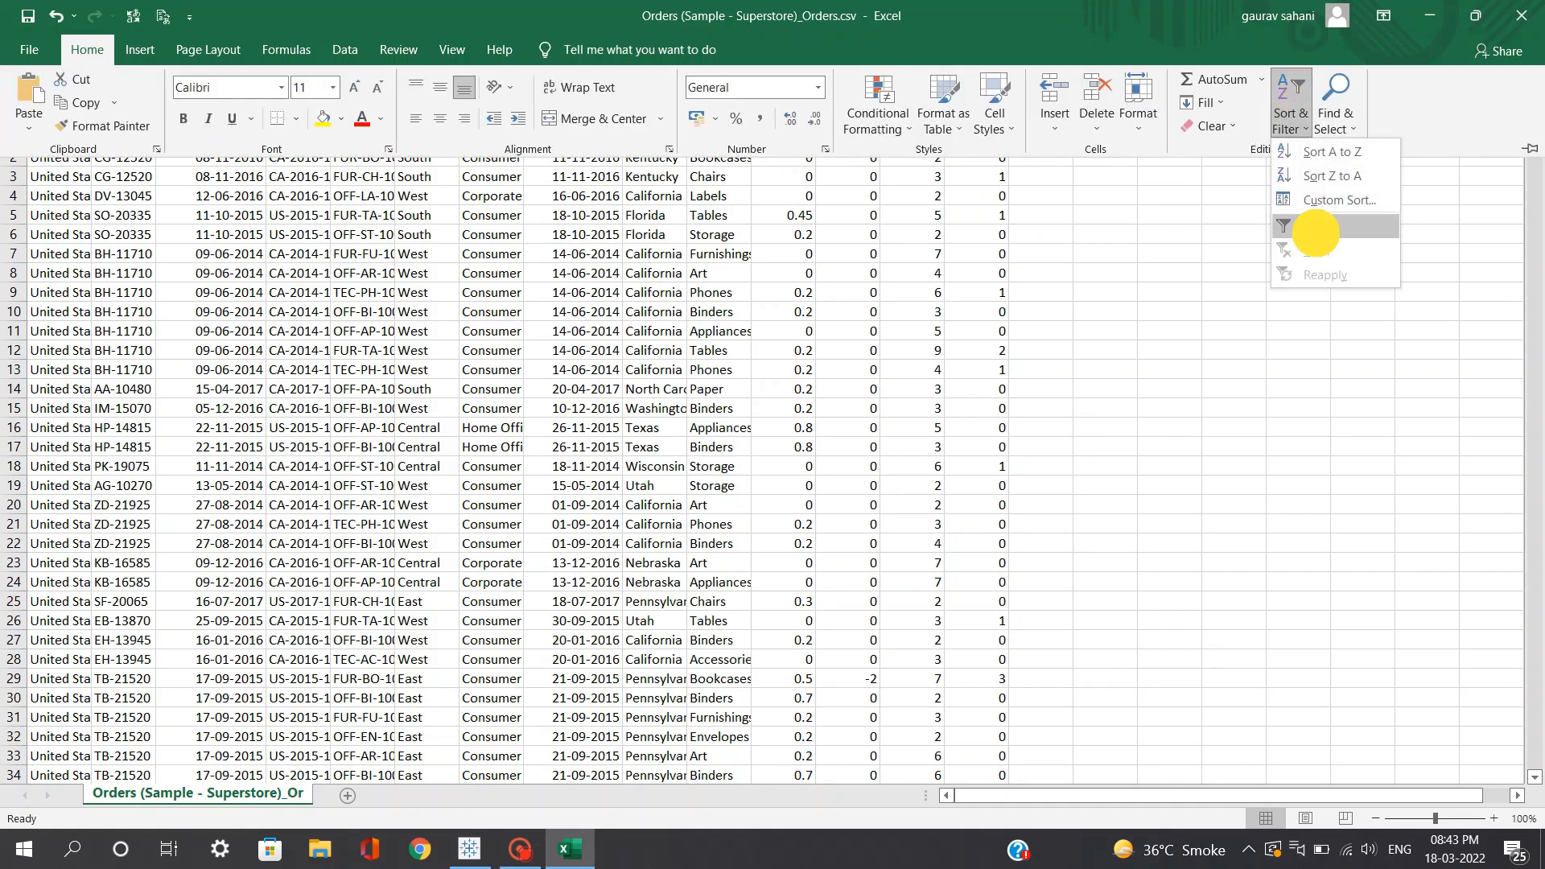
click(1300, 233)
Step: Examine the years in the Order Date filter and the months within 2014, leaving the filter unapplied
click(255, 138)
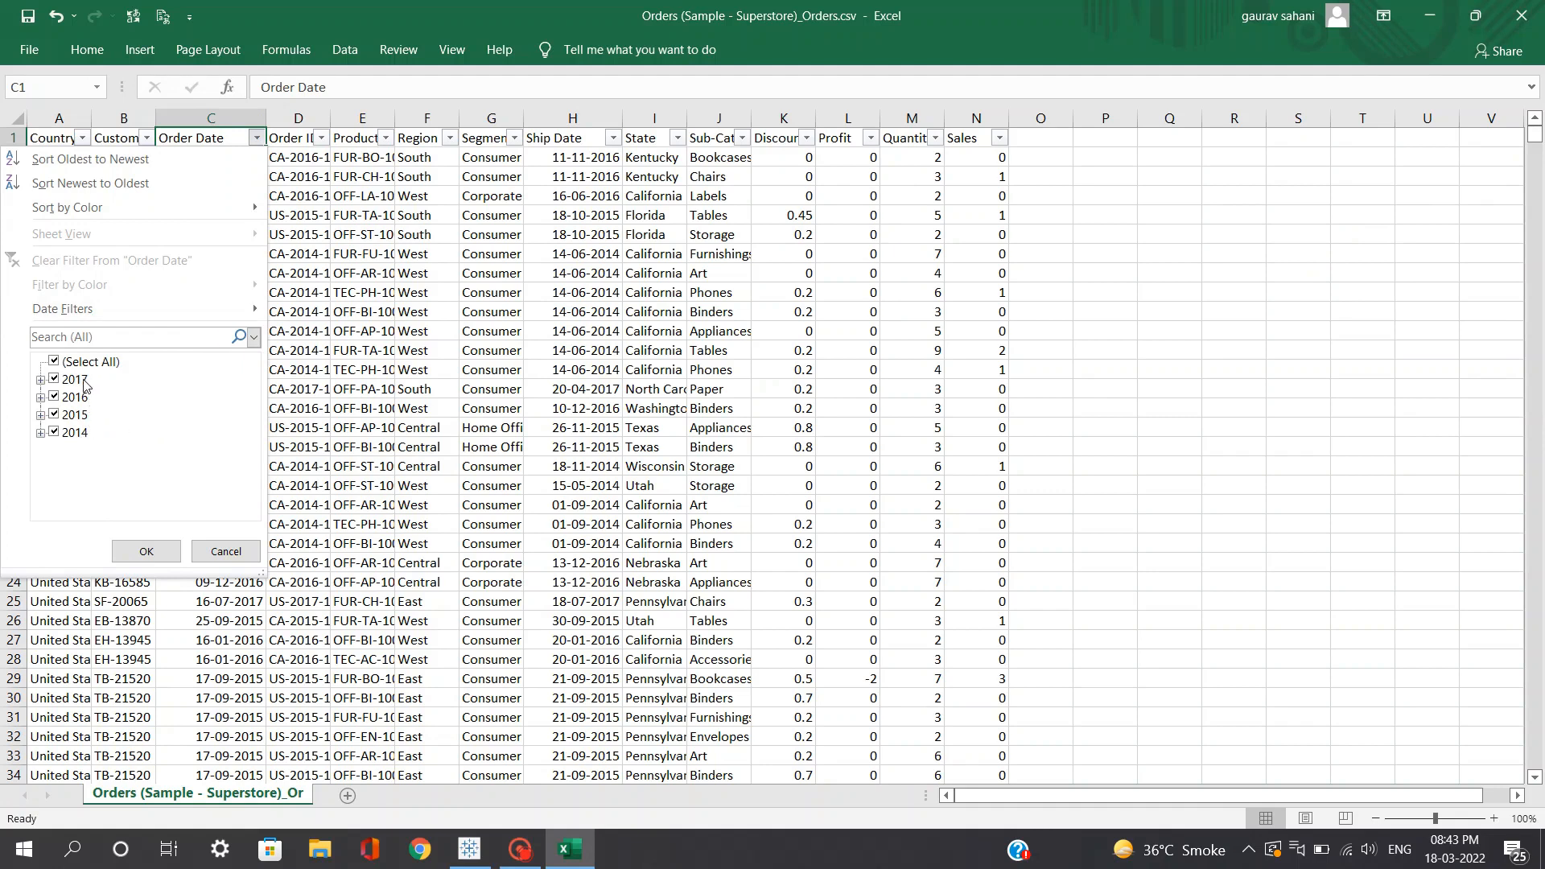
click(40, 433)
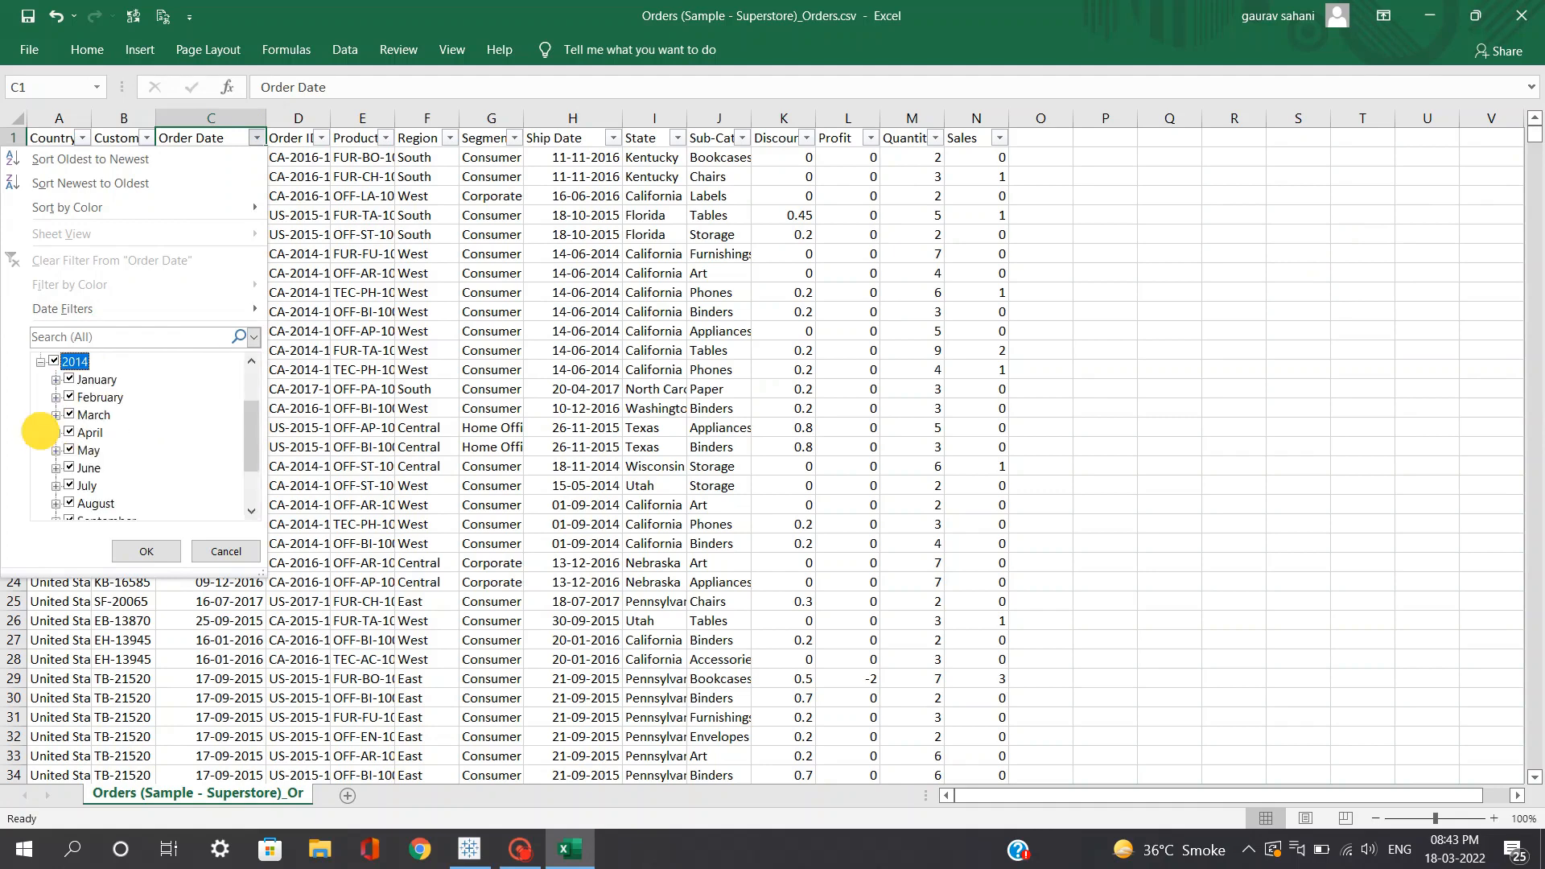
drag(251, 412, 253, 404)
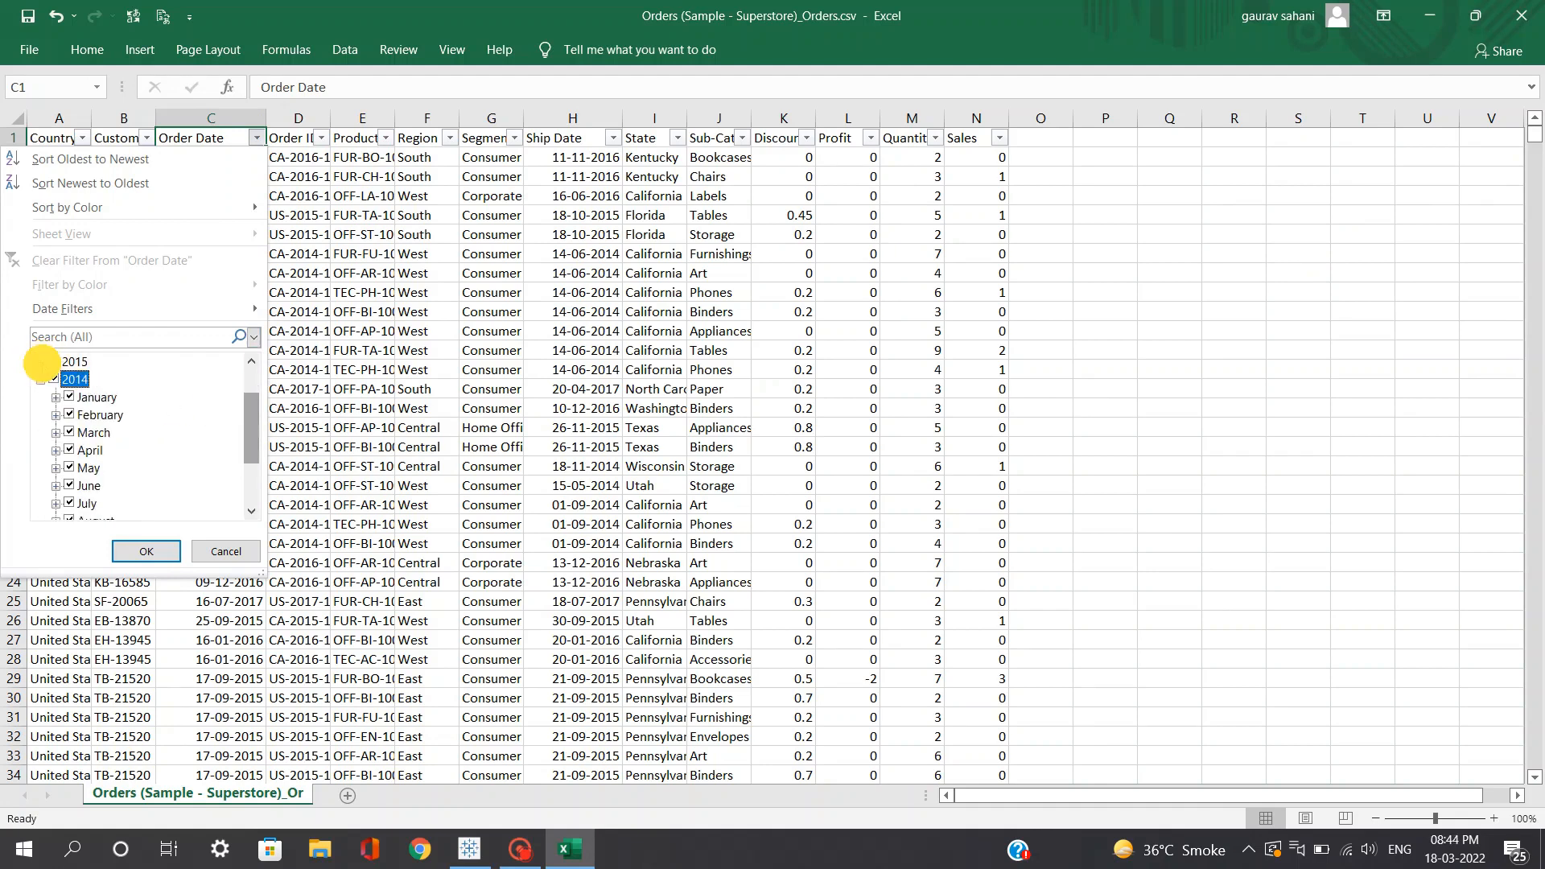
click(41, 378)
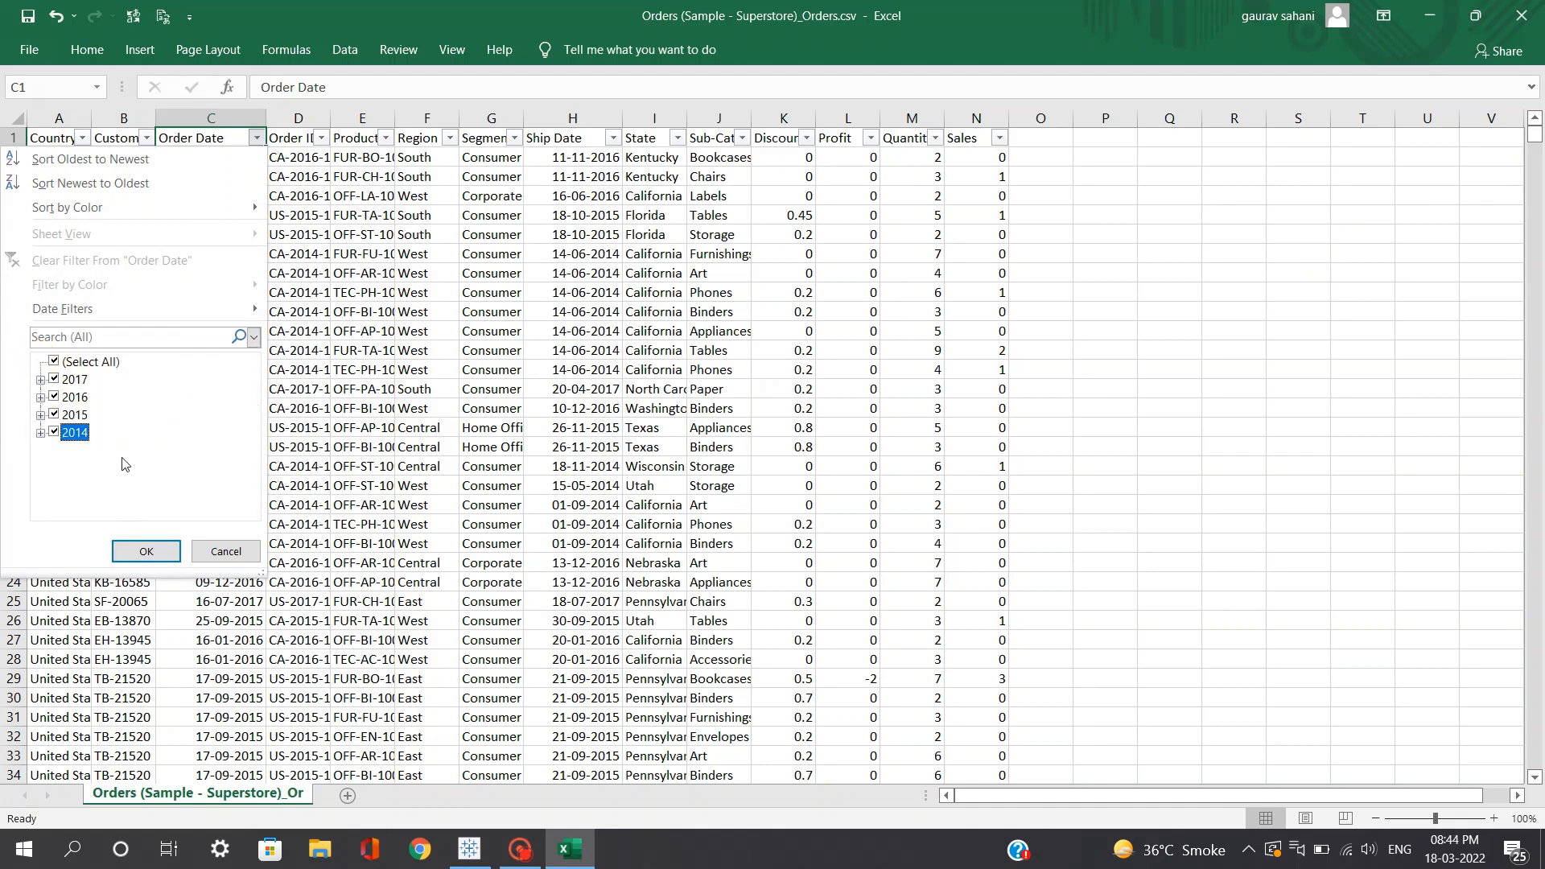
click(216, 549)
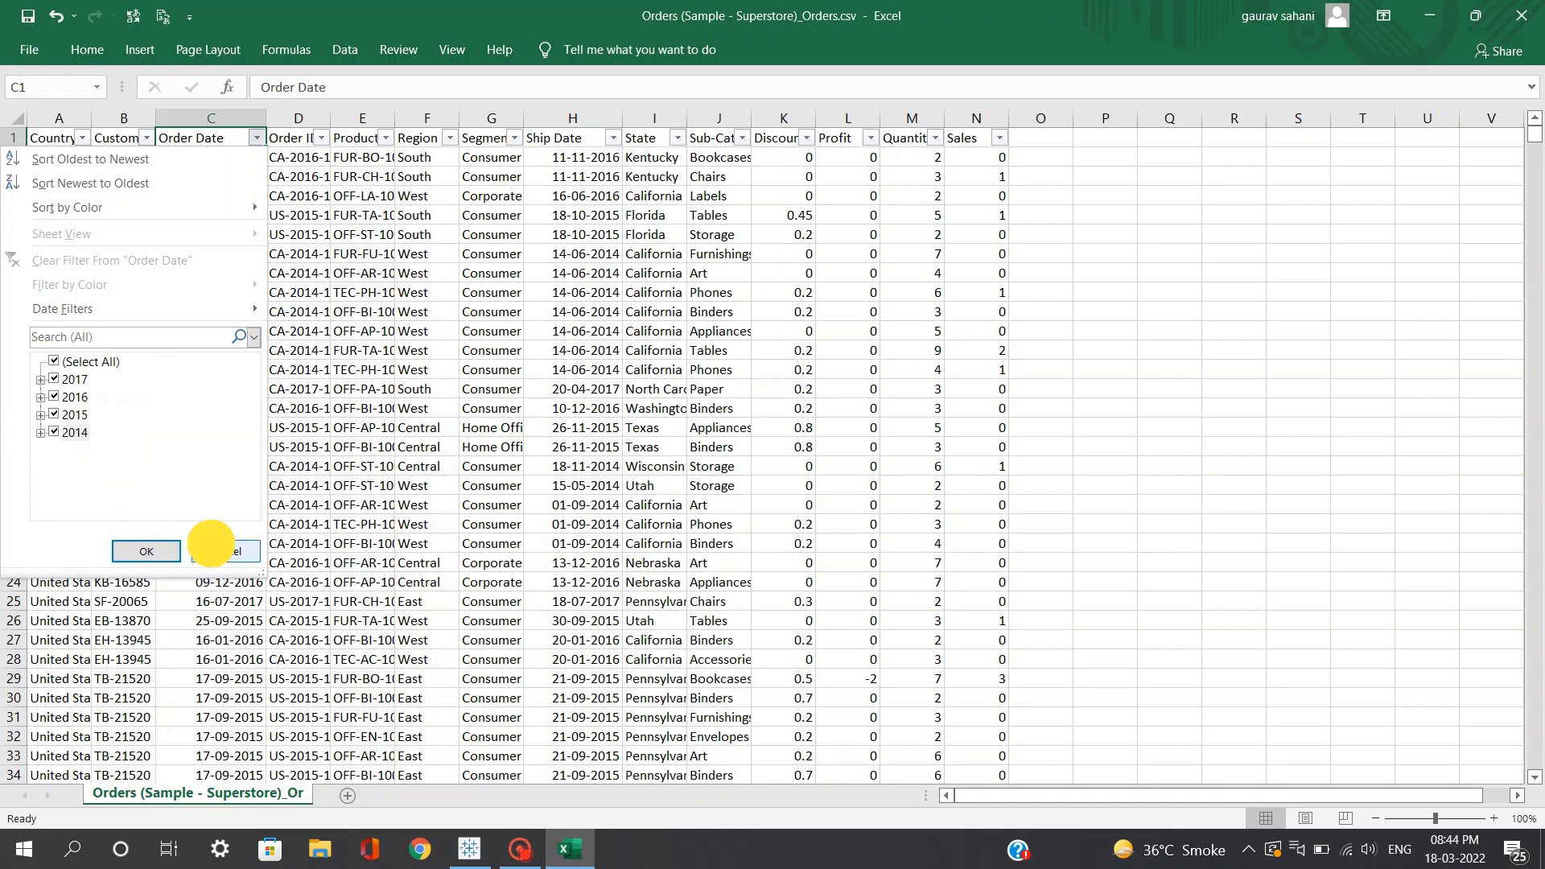
click(257, 139)
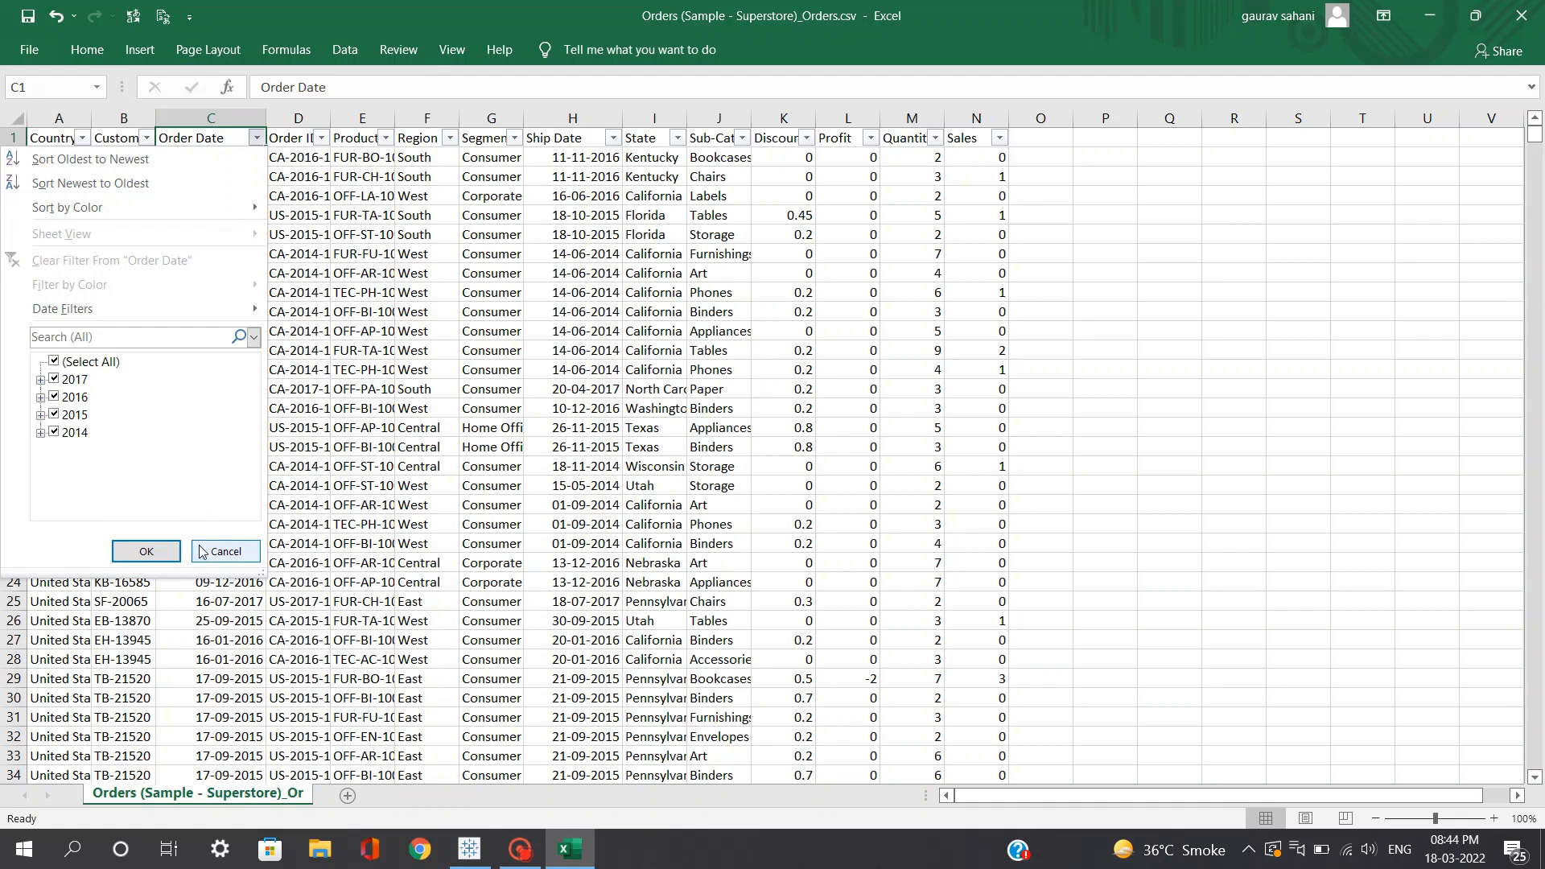
Step: Review the Profit, Quantity and Sales headers as the measures in the orders table
click(837, 145)
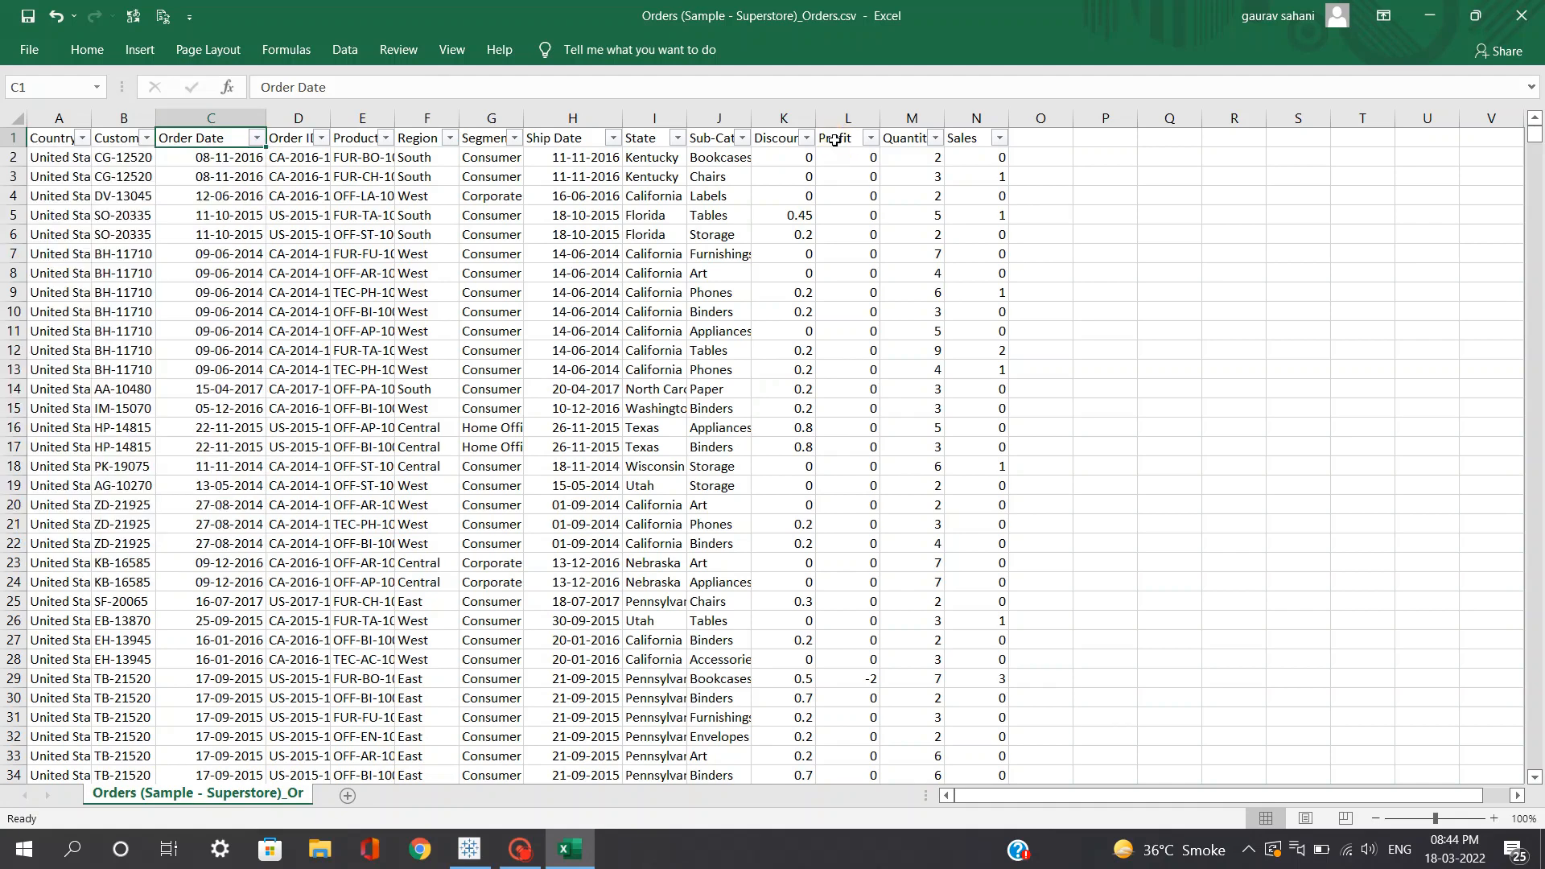
click(897, 143)
click(969, 145)
click(850, 145)
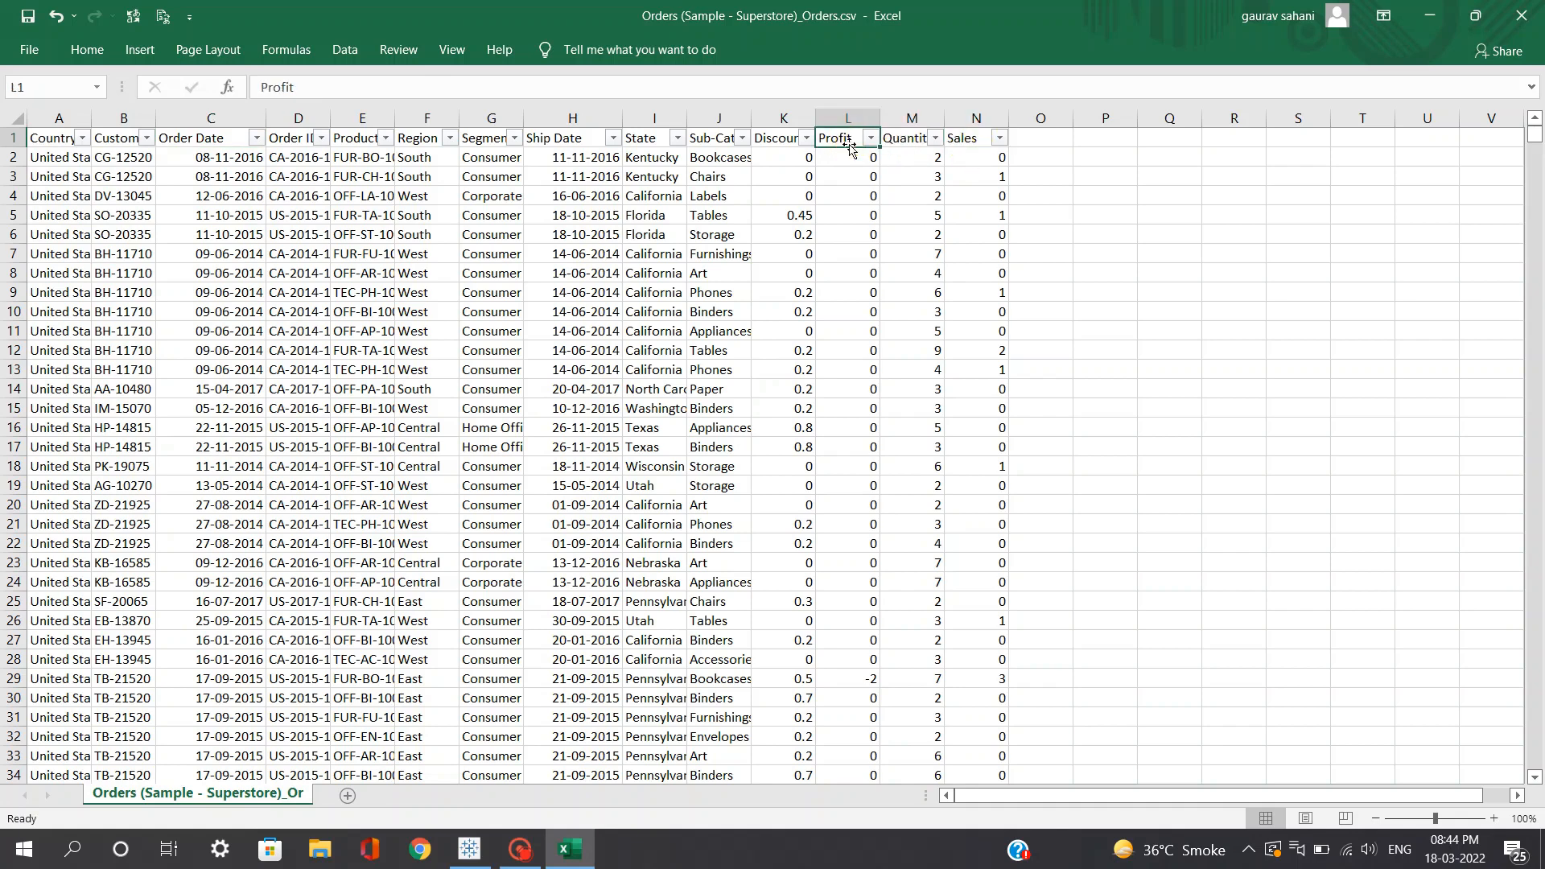
Step: Recheck the years listed in the Order Date filter without applying any filter
click(256, 137)
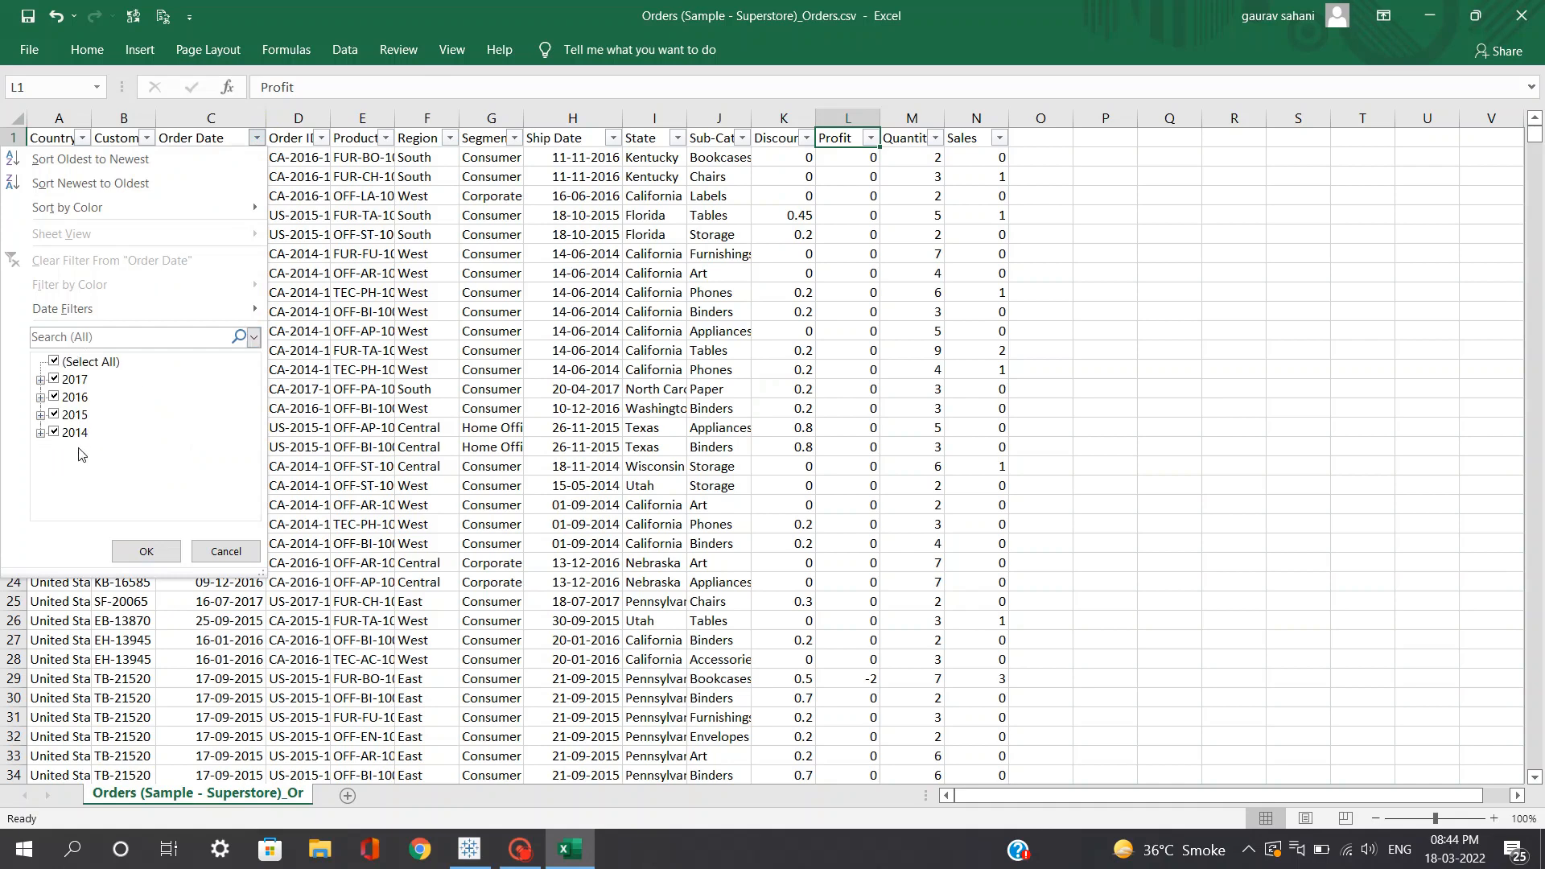
click(225, 552)
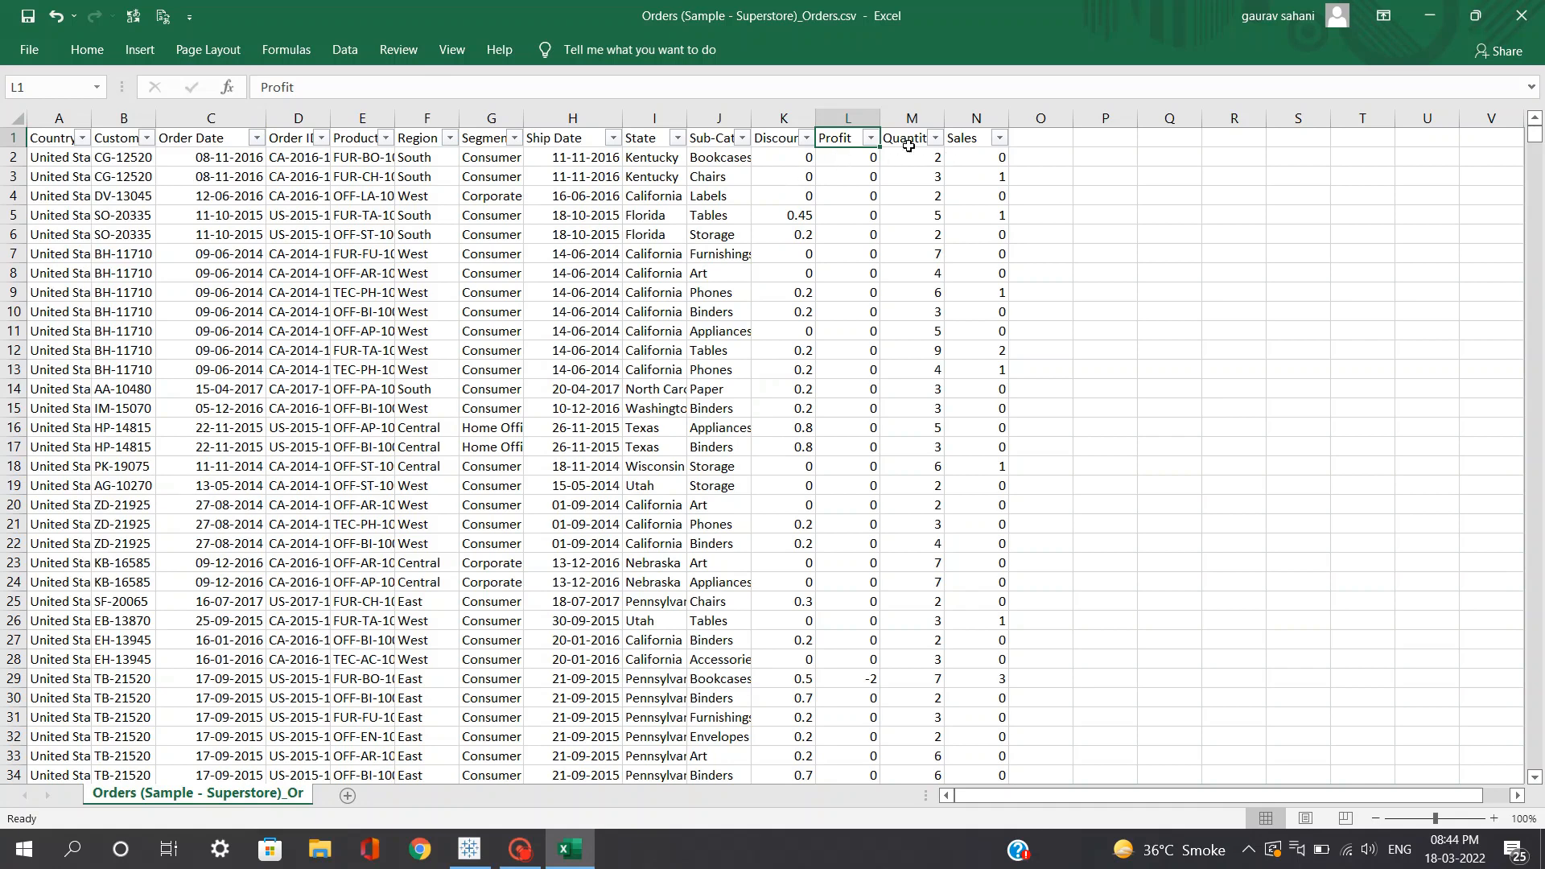
click(257, 139)
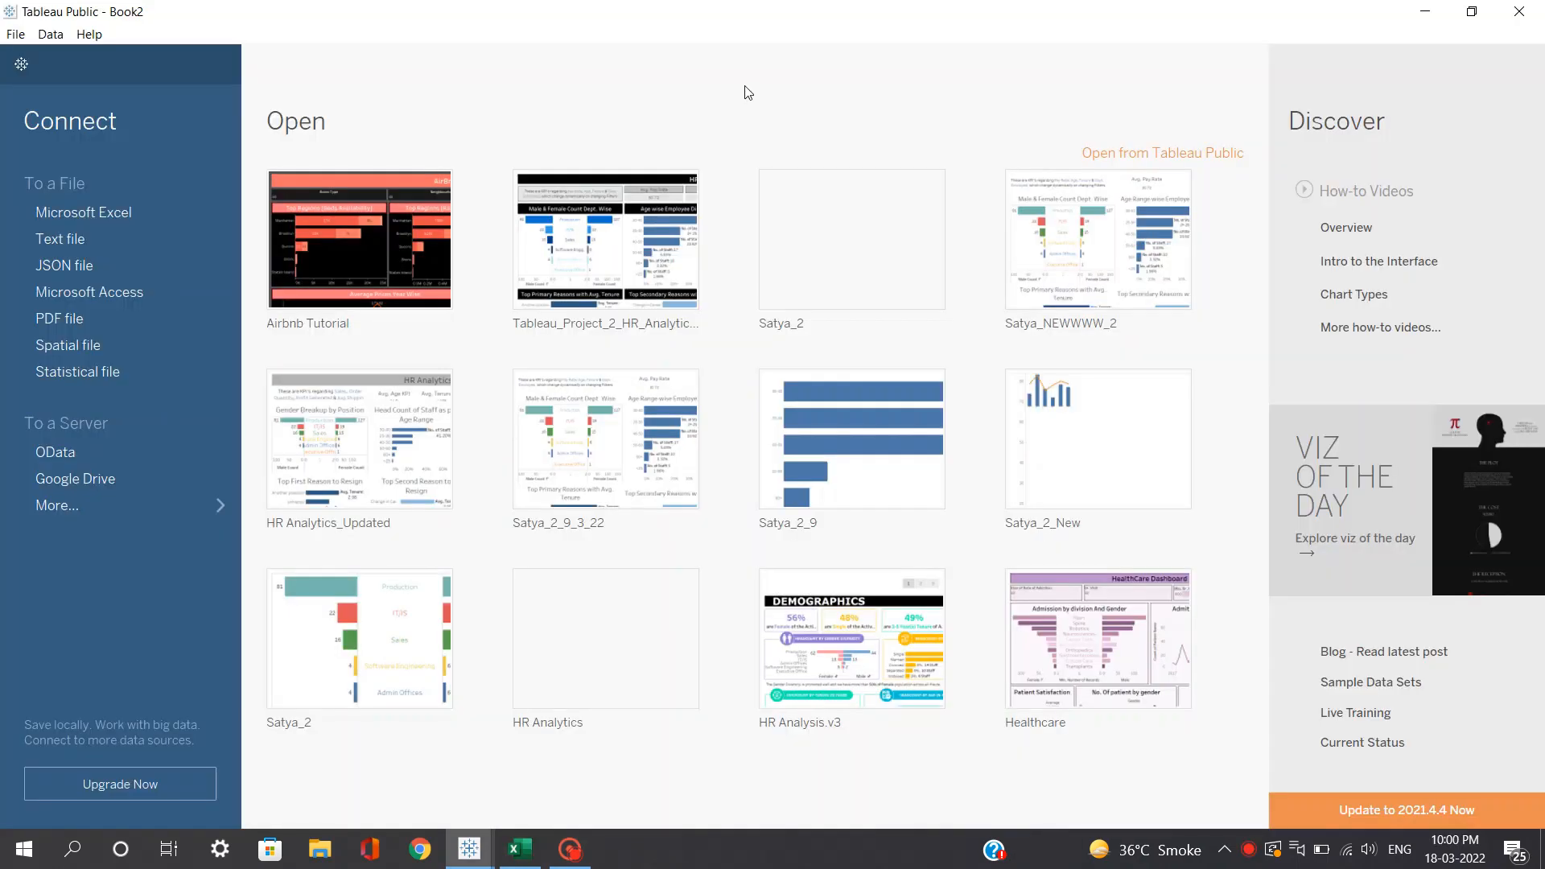
Step: Switch to Tableau Public and connect to the text file Orders (Sample - Superstore)_Orders.csv on the Desktop
click(65, 237)
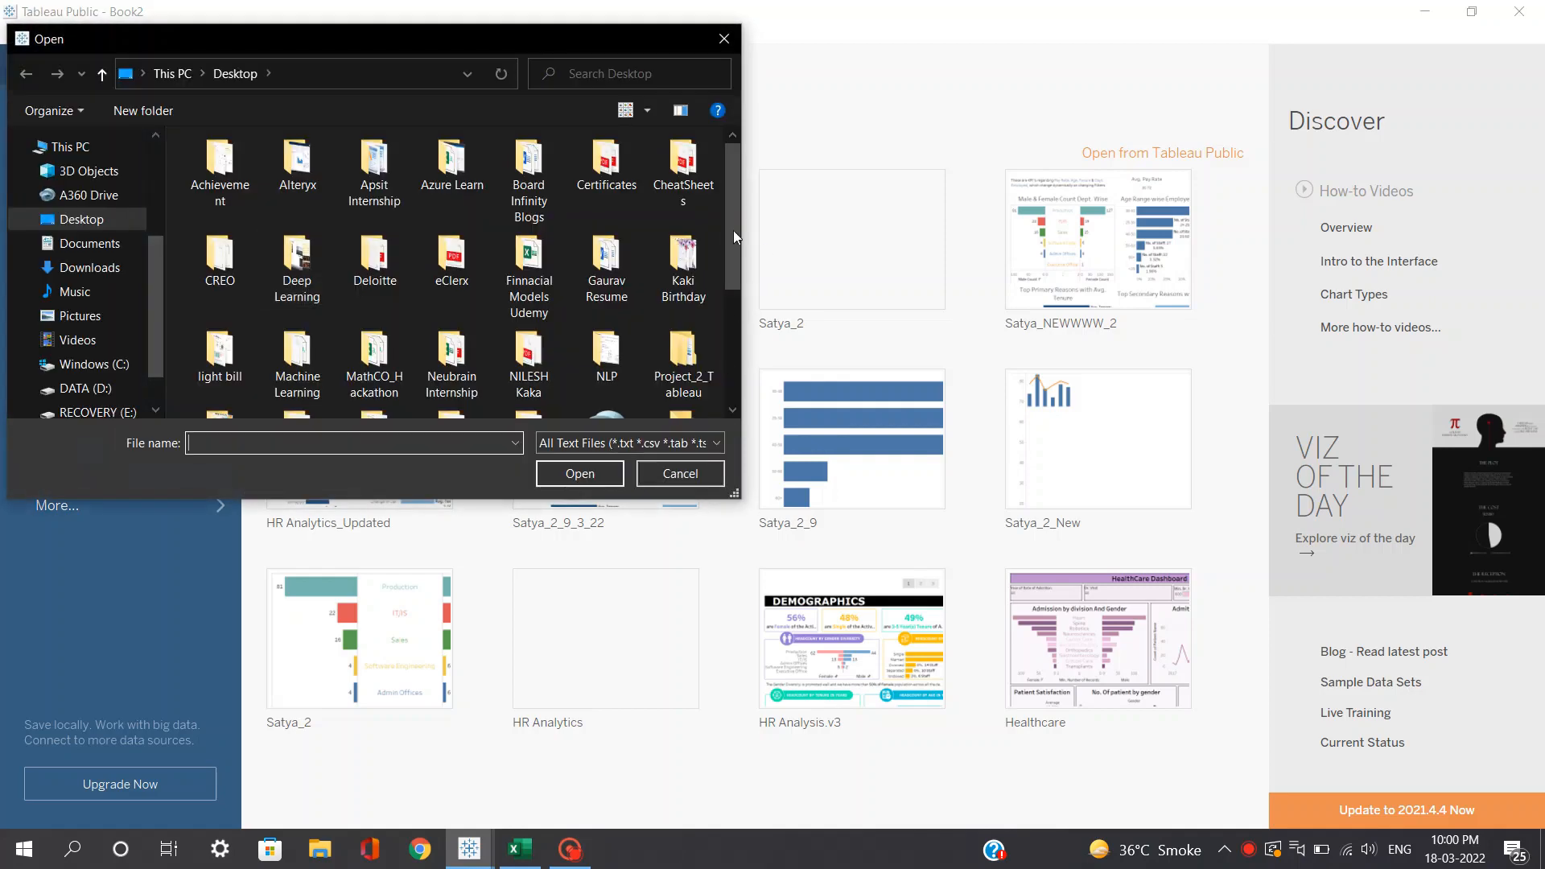
drag(727, 204, 653, 341)
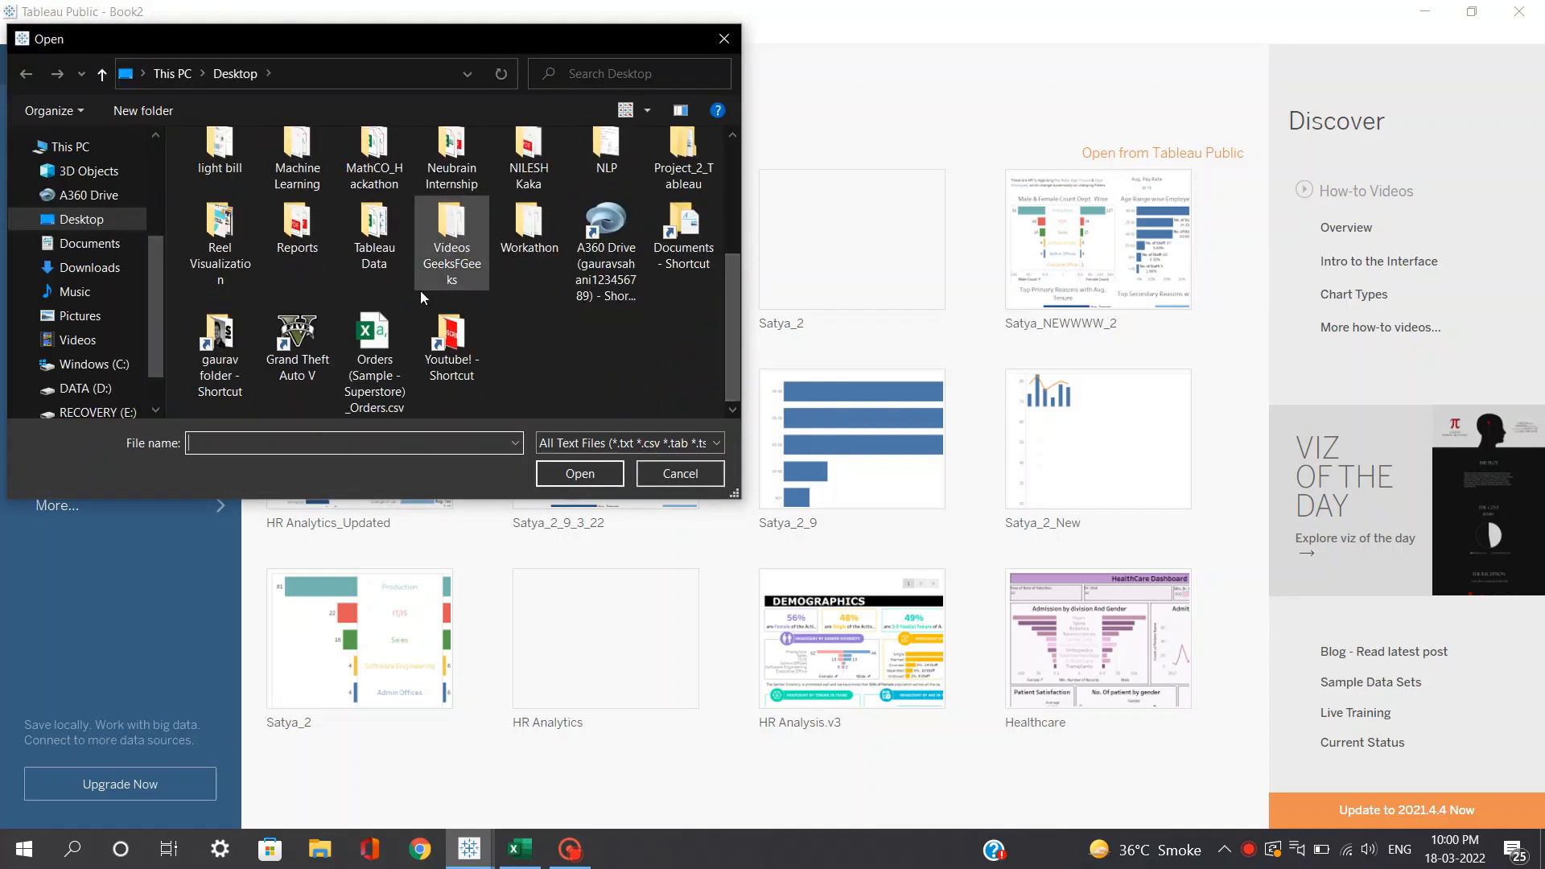
double_click(375, 340)
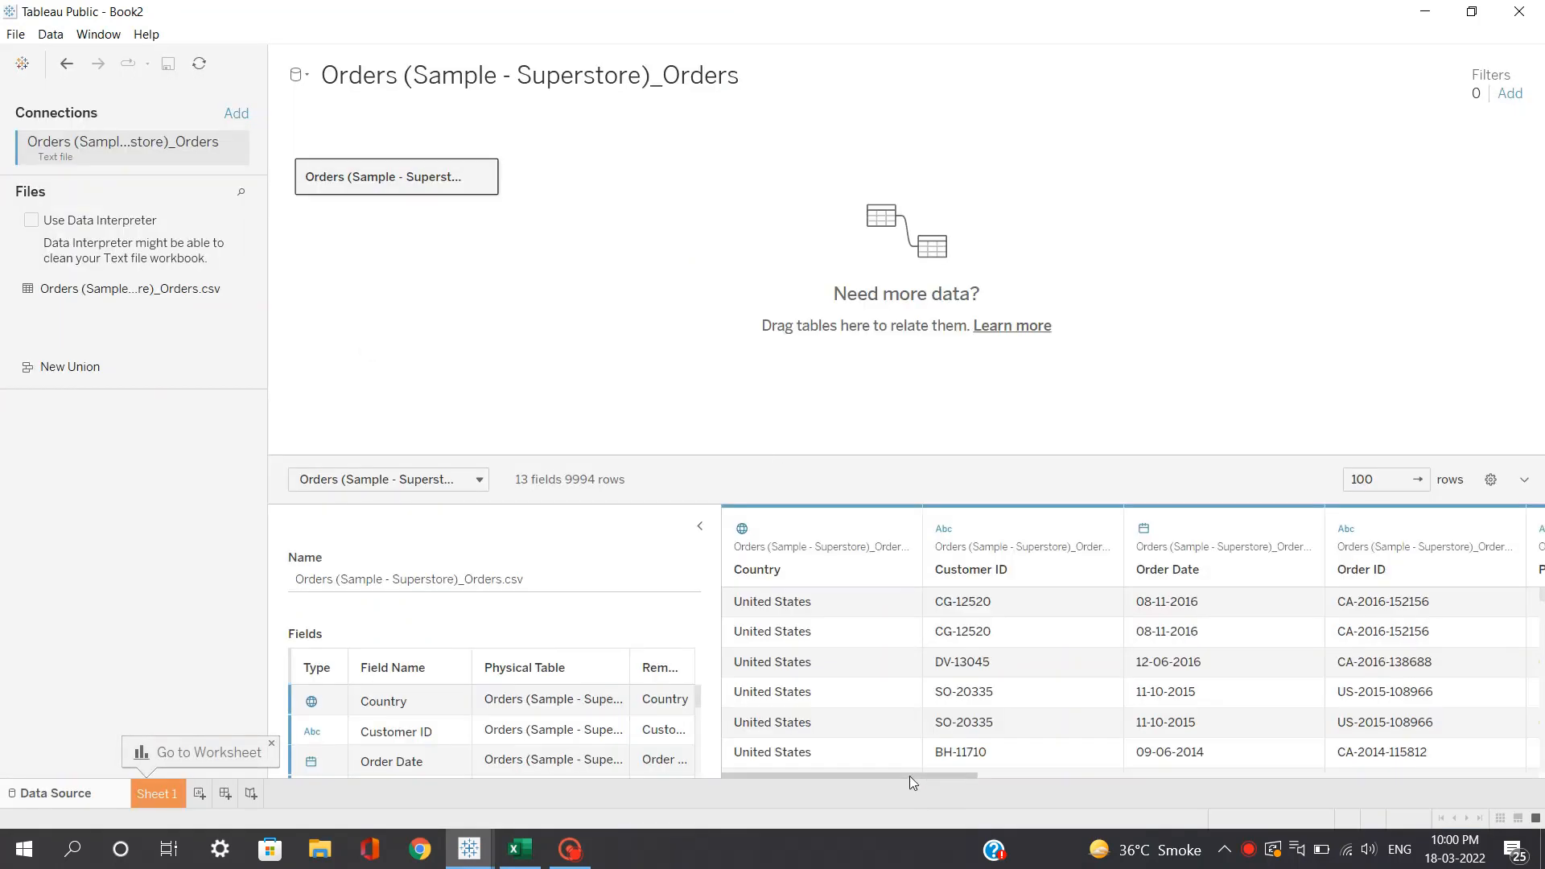
Step: Enlarge the data preview area to review the orders fields, and open the Sheet 1 worksheet
drag(910, 776, 848, 768)
drag(738, 456, 748, 354)
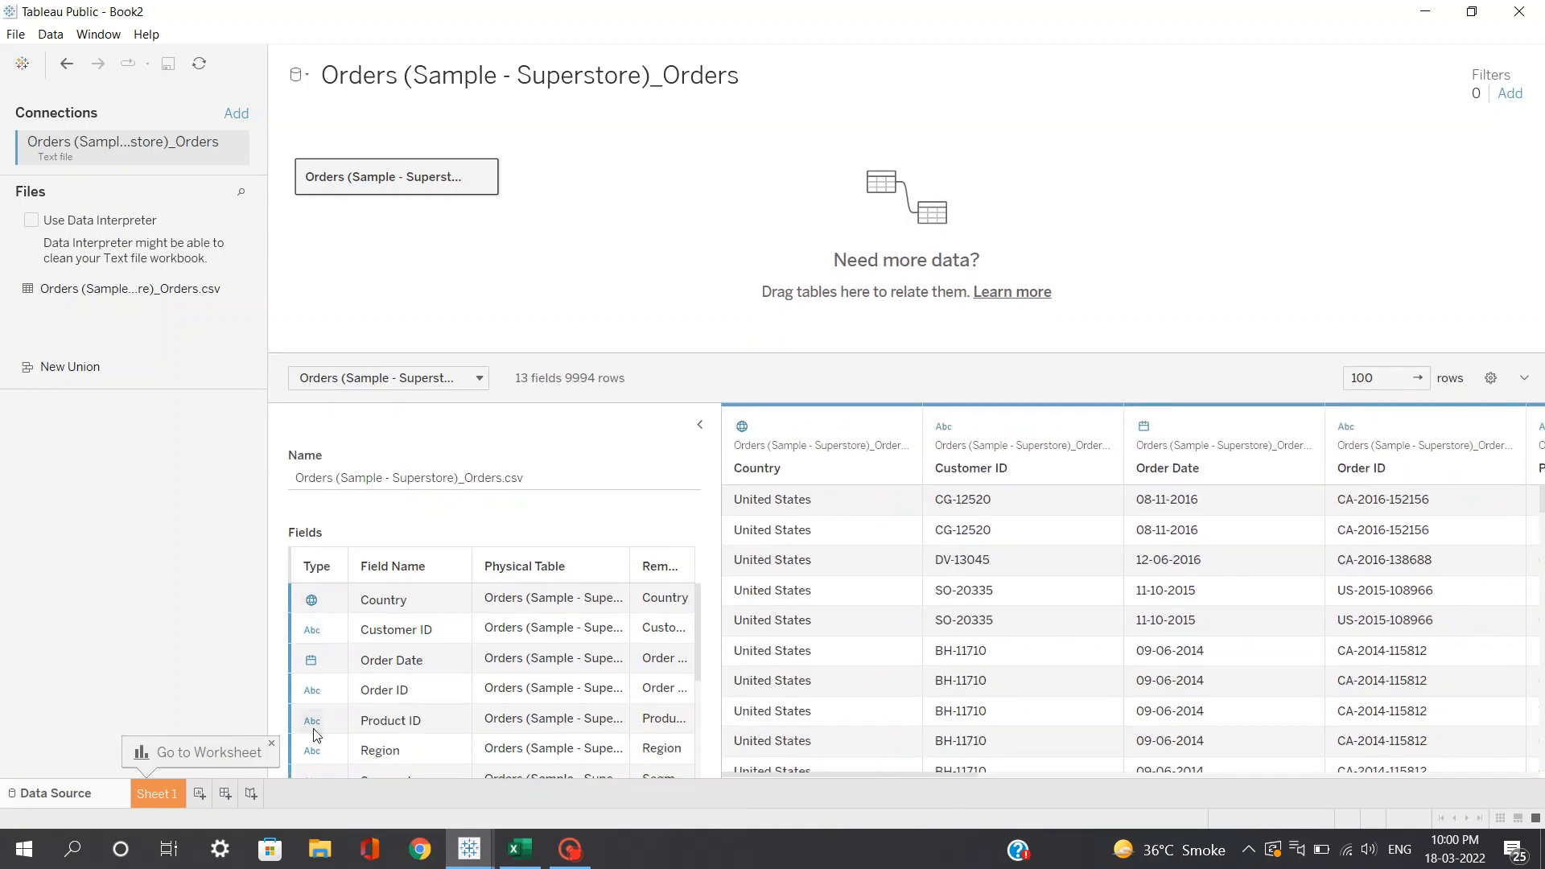
mouse_move(701, 621)
mouse_down()
mouse_move(689, 707)
mouse_move(708, 591)
mouse_up()
click(166, 794)
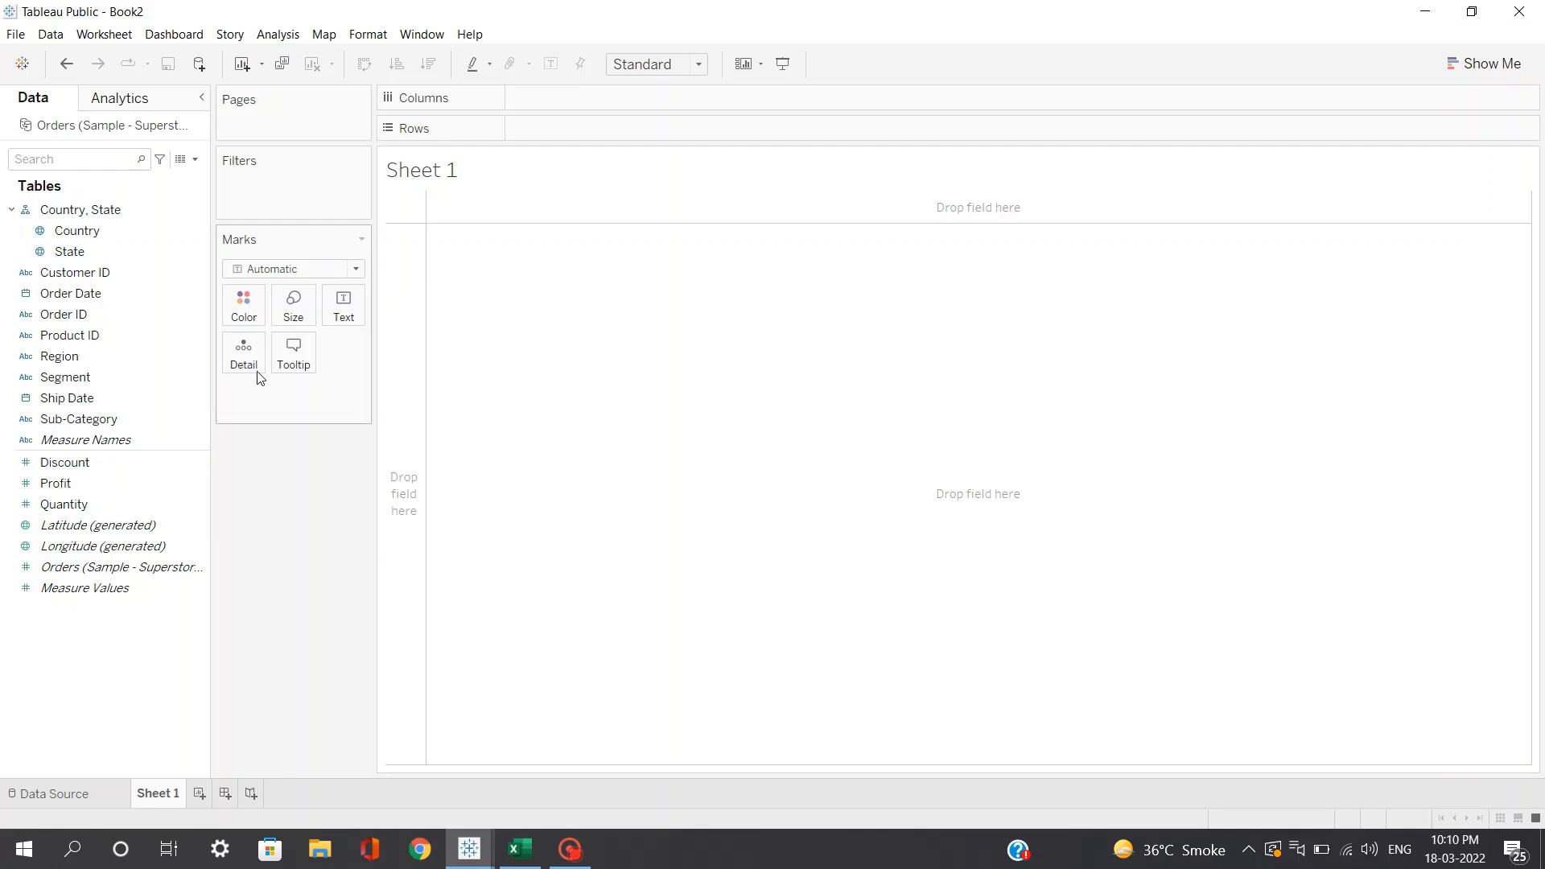
Step: Lay out Order Date by year across the columns of Sheet 1
click(87, 292)
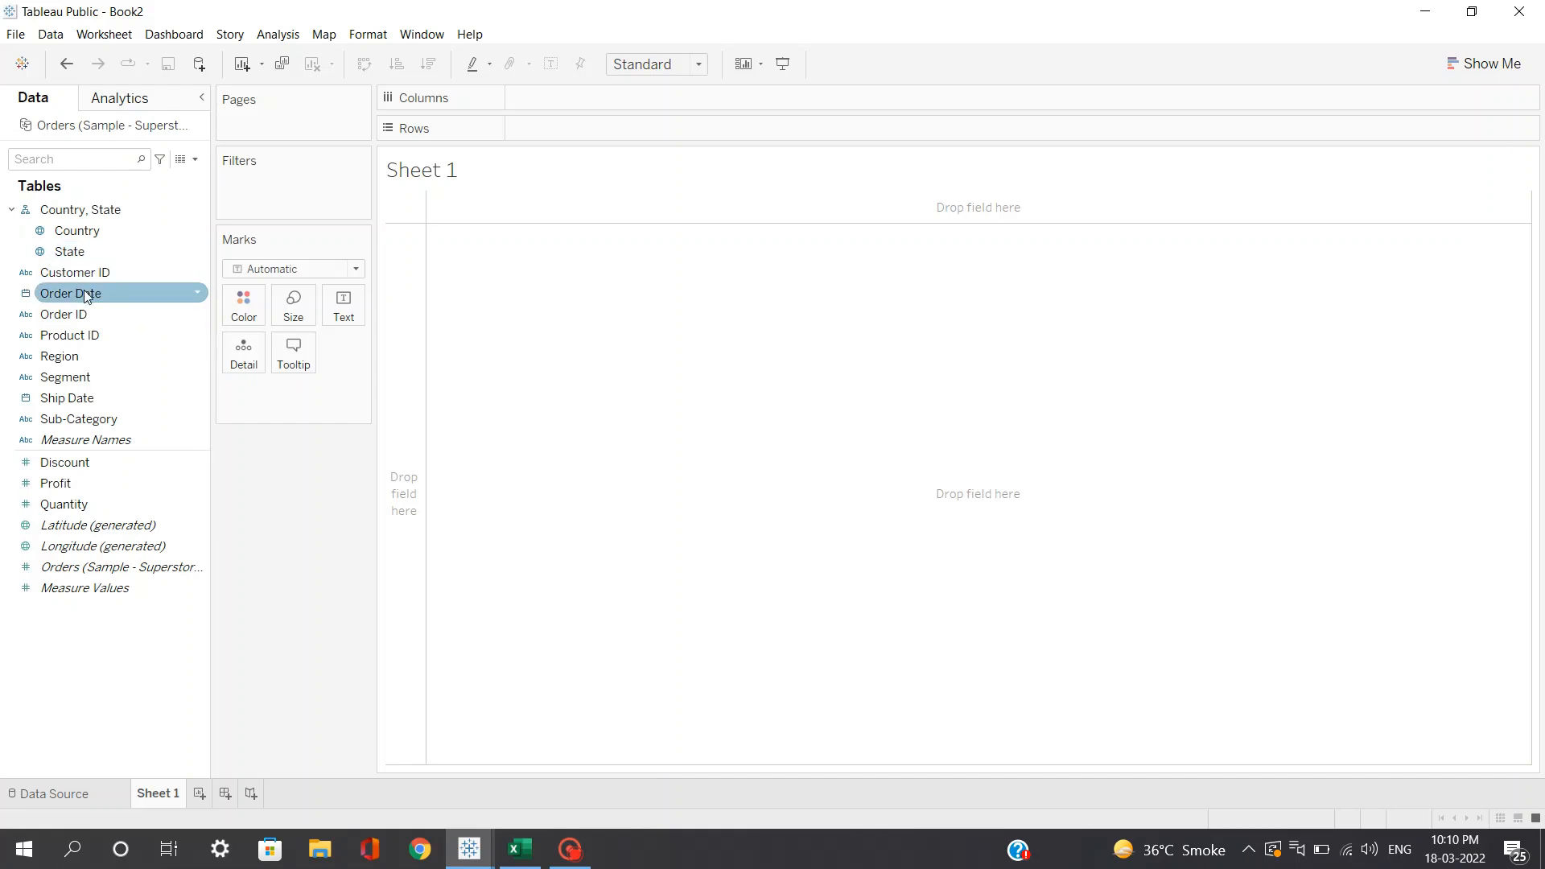
click(111, 356)
click(64, 399)
drag(92, 293, 574, 109)
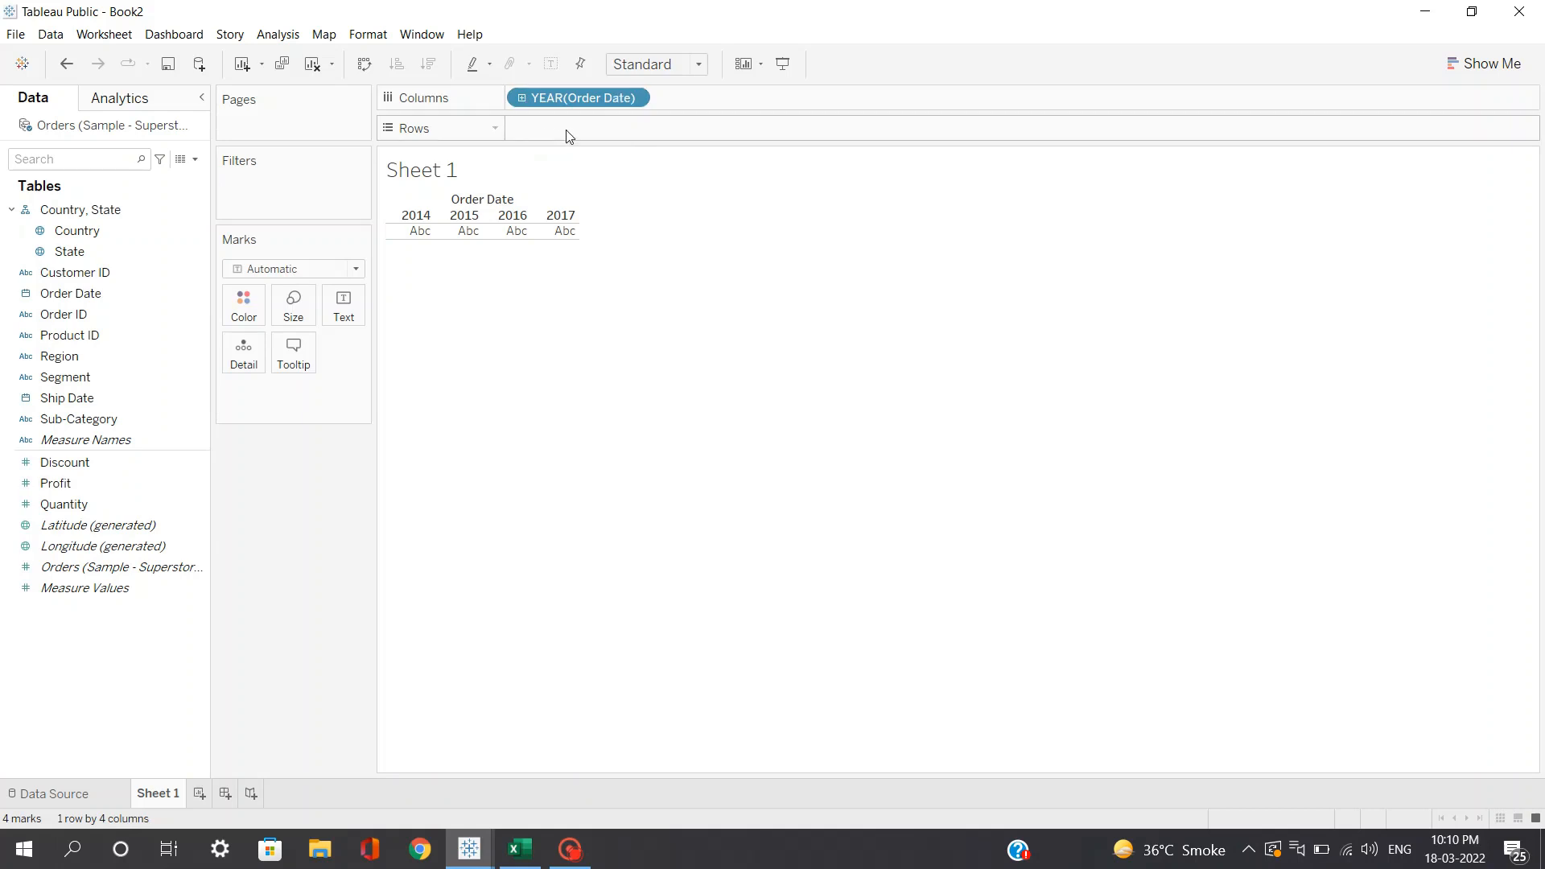
Step: Drill the Order Date hierarchy in the columns down from year to quarter, month and day
click(522, 98)
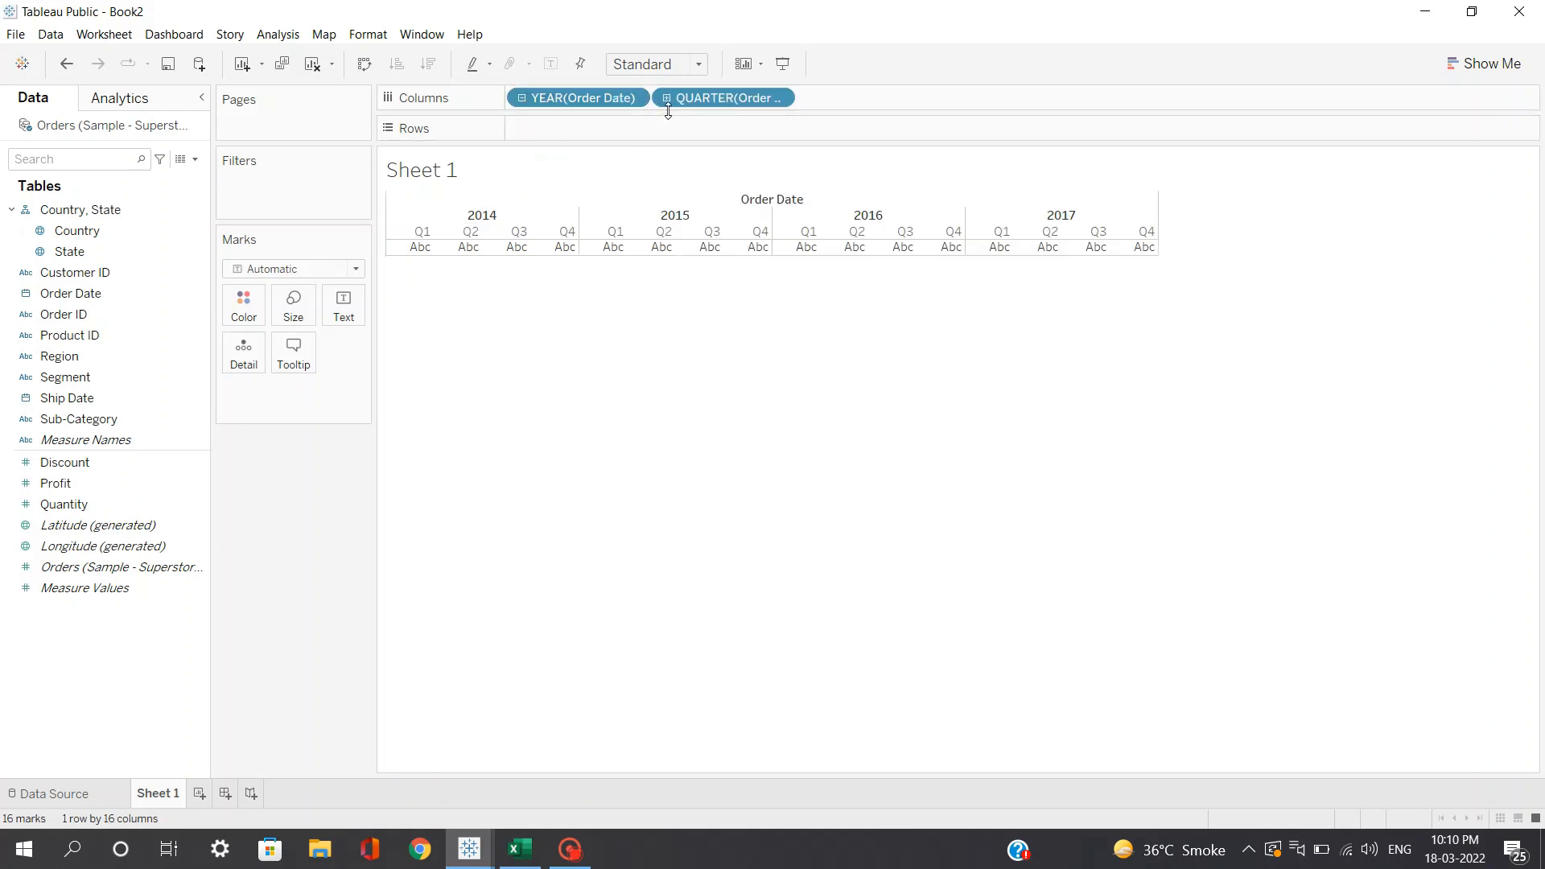
click(667, 98)
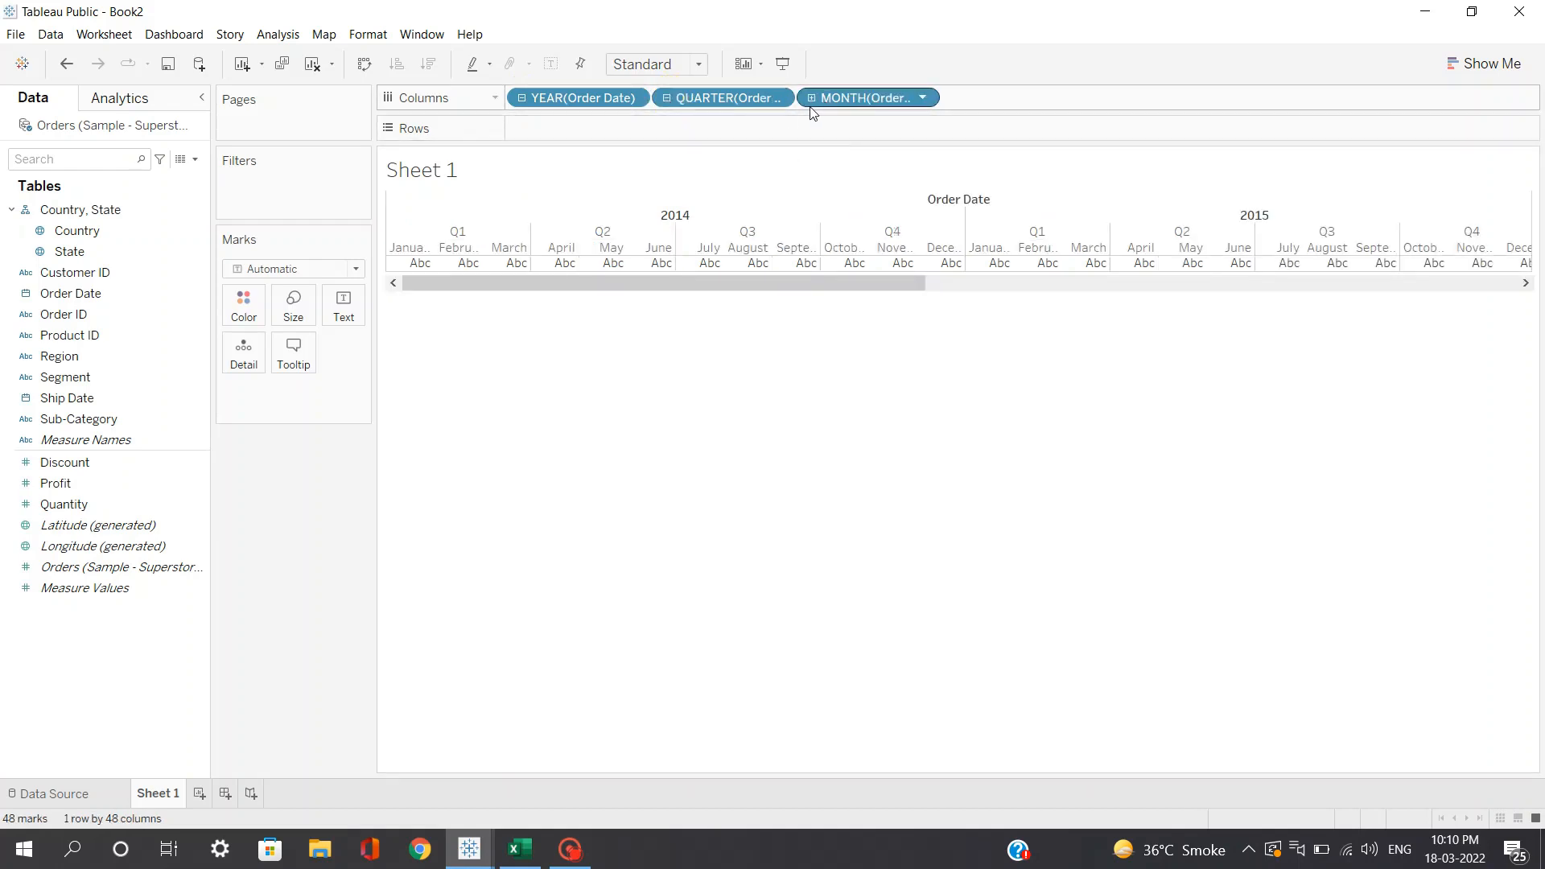
click(811, 97)
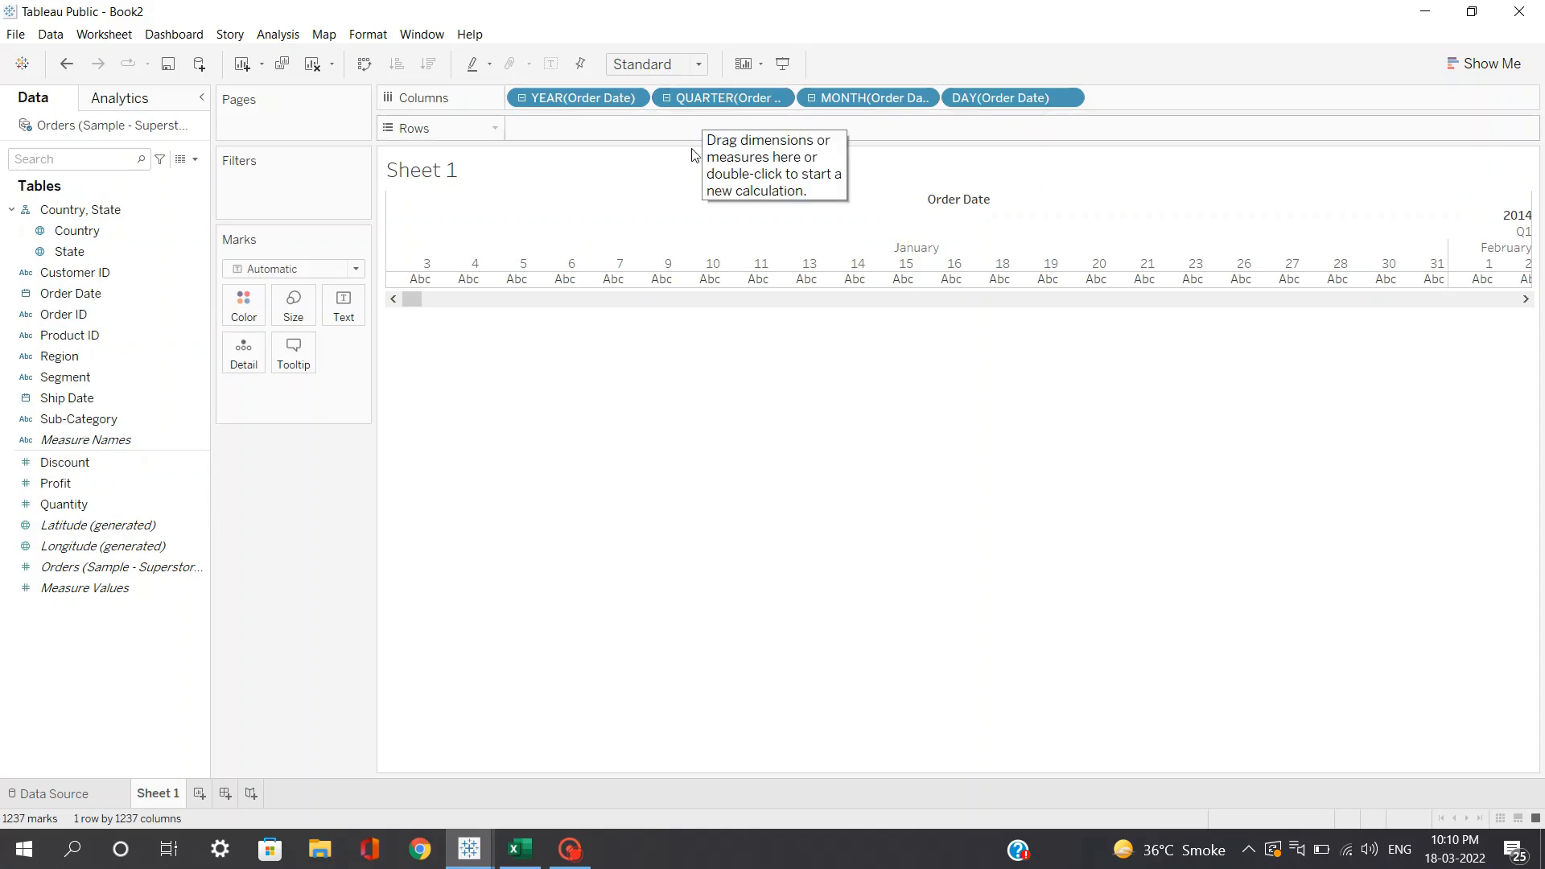
Step: Remove the year, month and day levels of Order Date from the columns, keeping only the quarter
drag(589, 112, 418, 177)
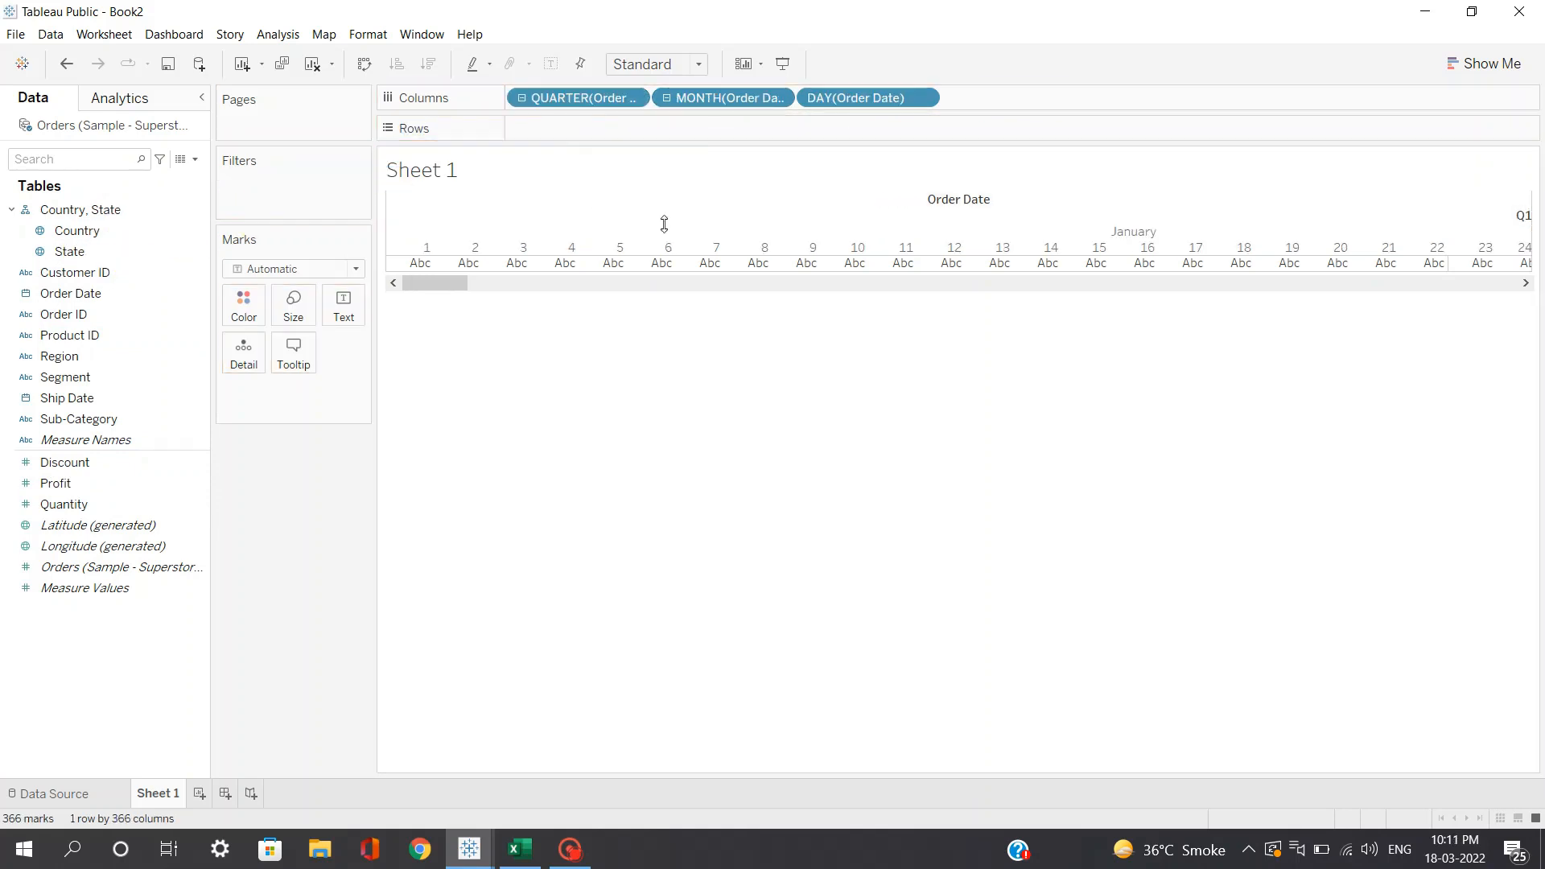
drag(736, 102, 69, 257)
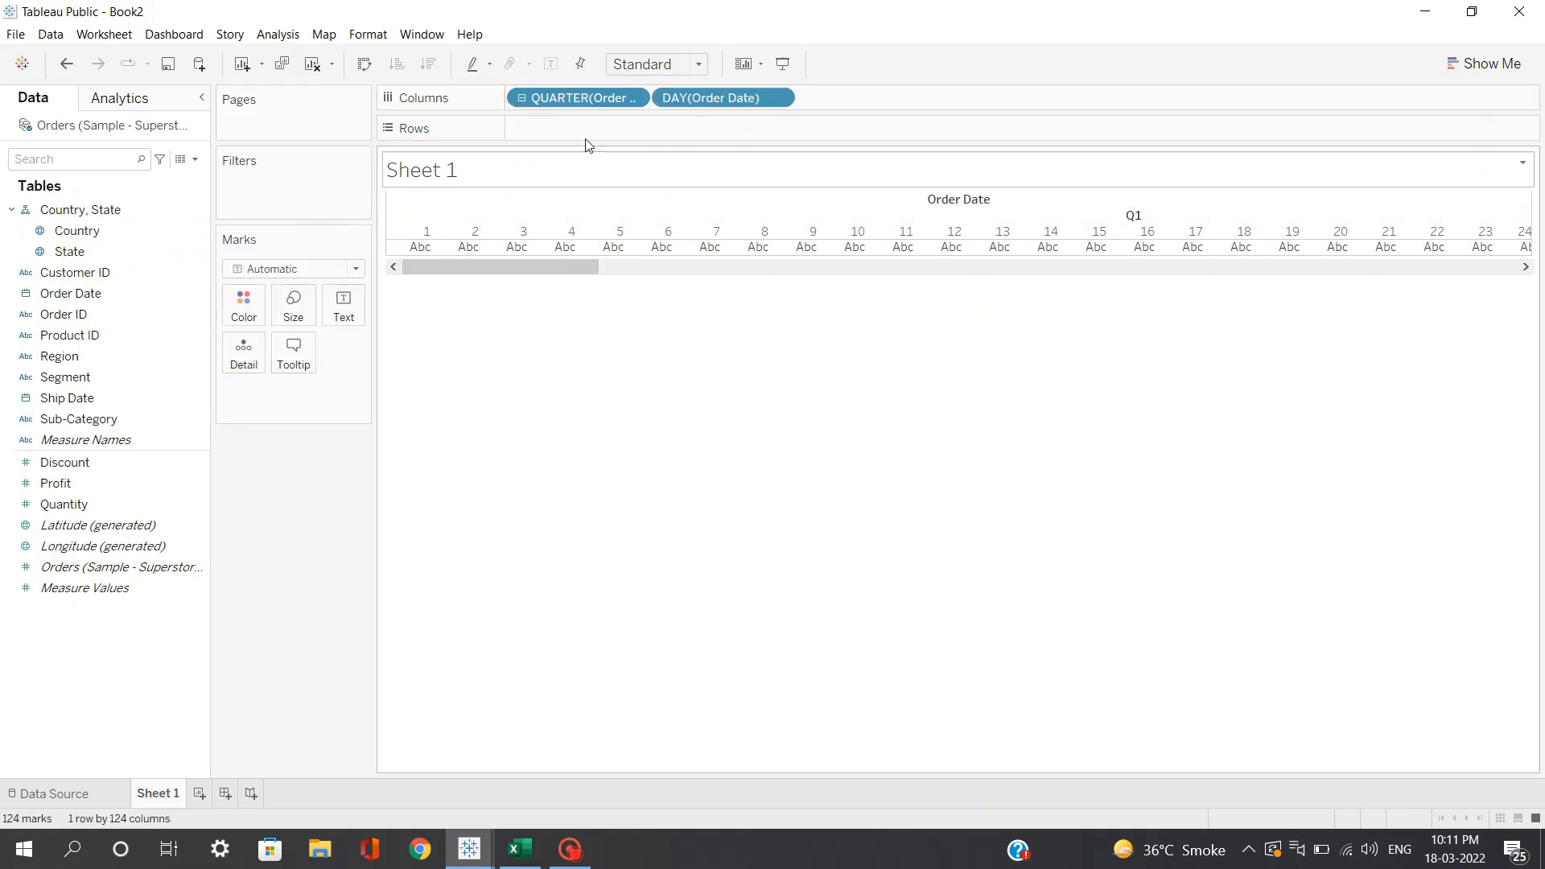
drag(783, 96, 174, 337)
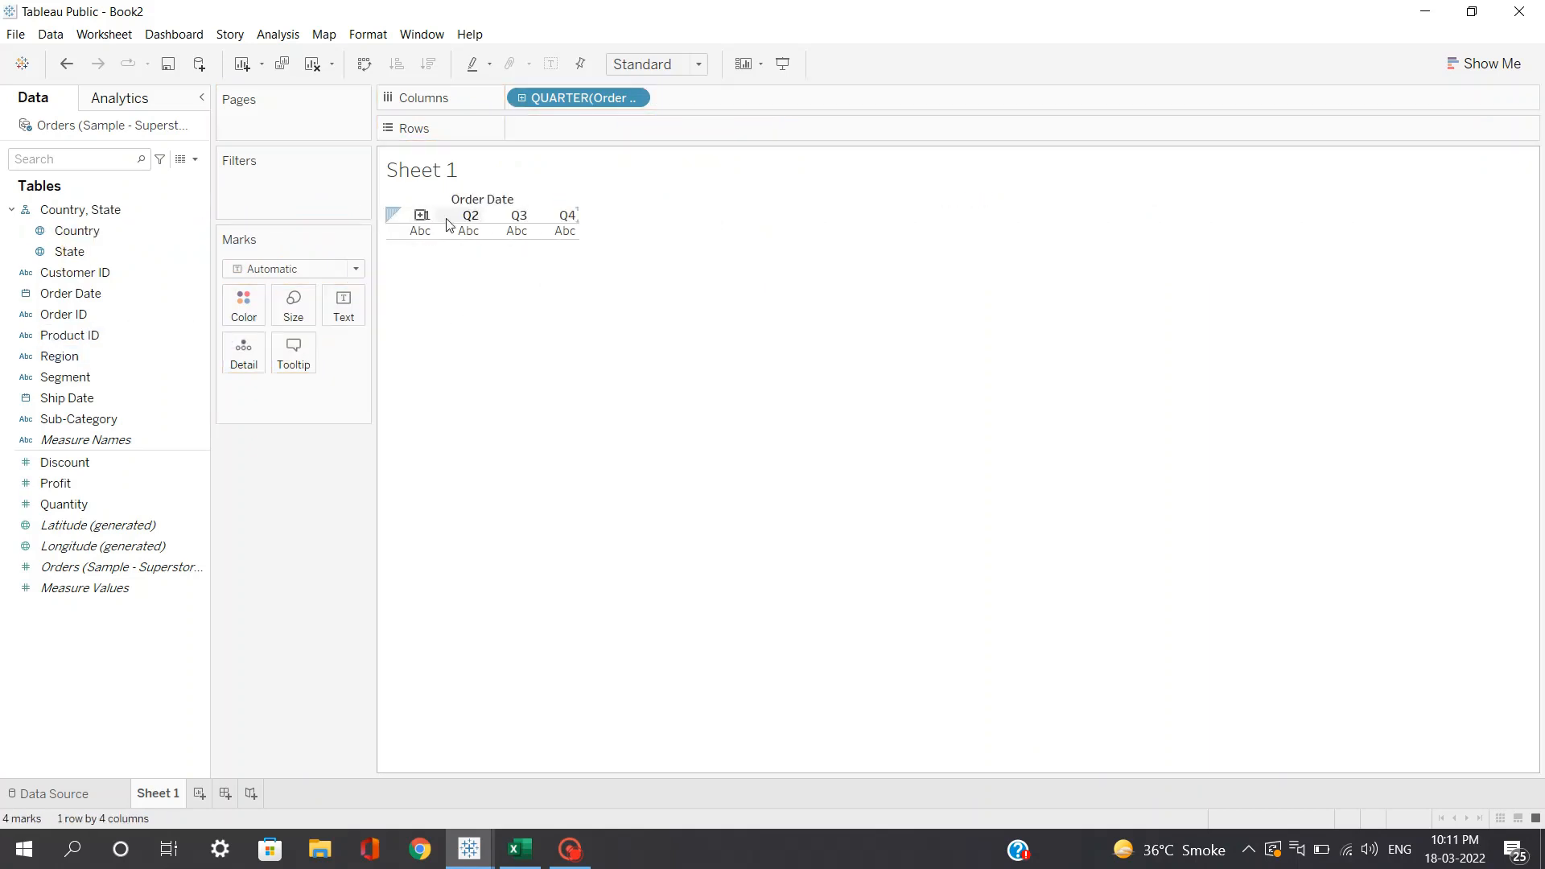
mouse_move(516, 233)
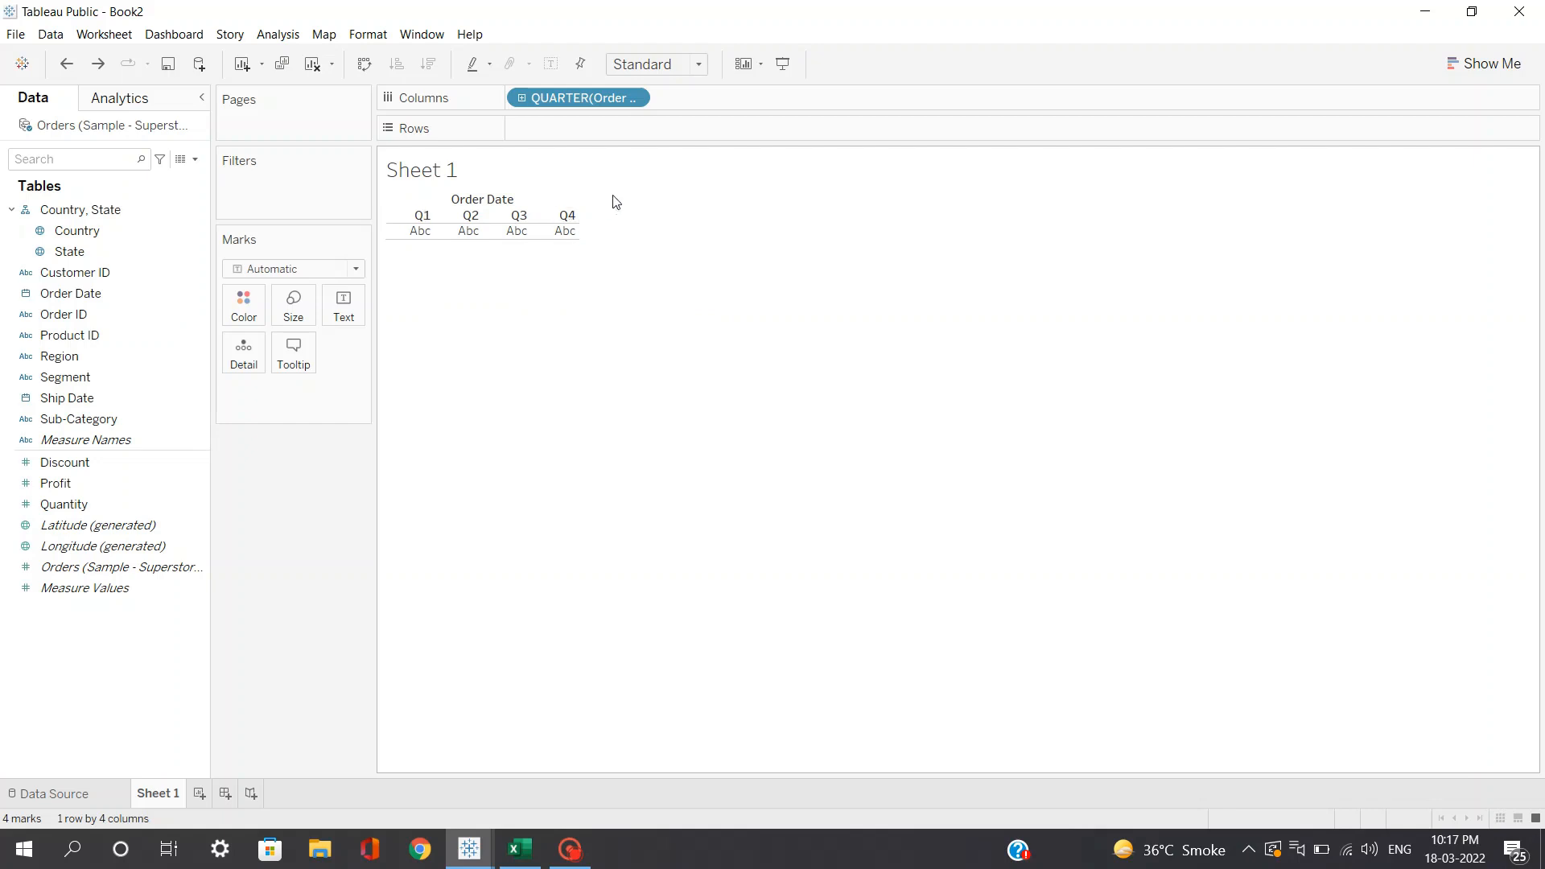
Step: Switch Order Date to the continuous Quarter format (Q2 2015) and plot the sum of Profit on the rows
click(638, 98)
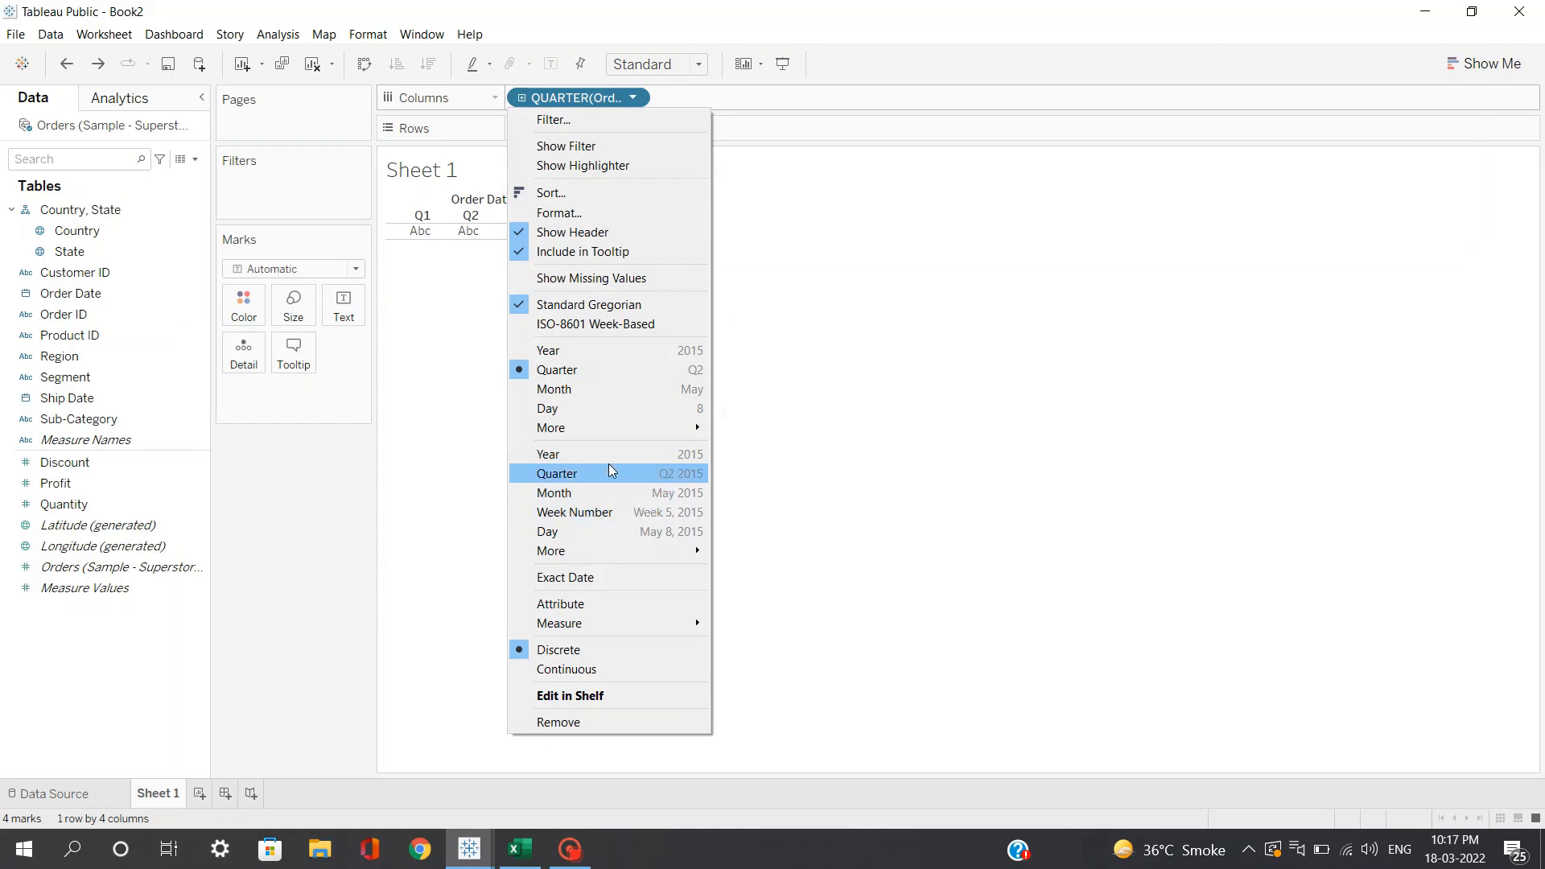
click(581, 474)
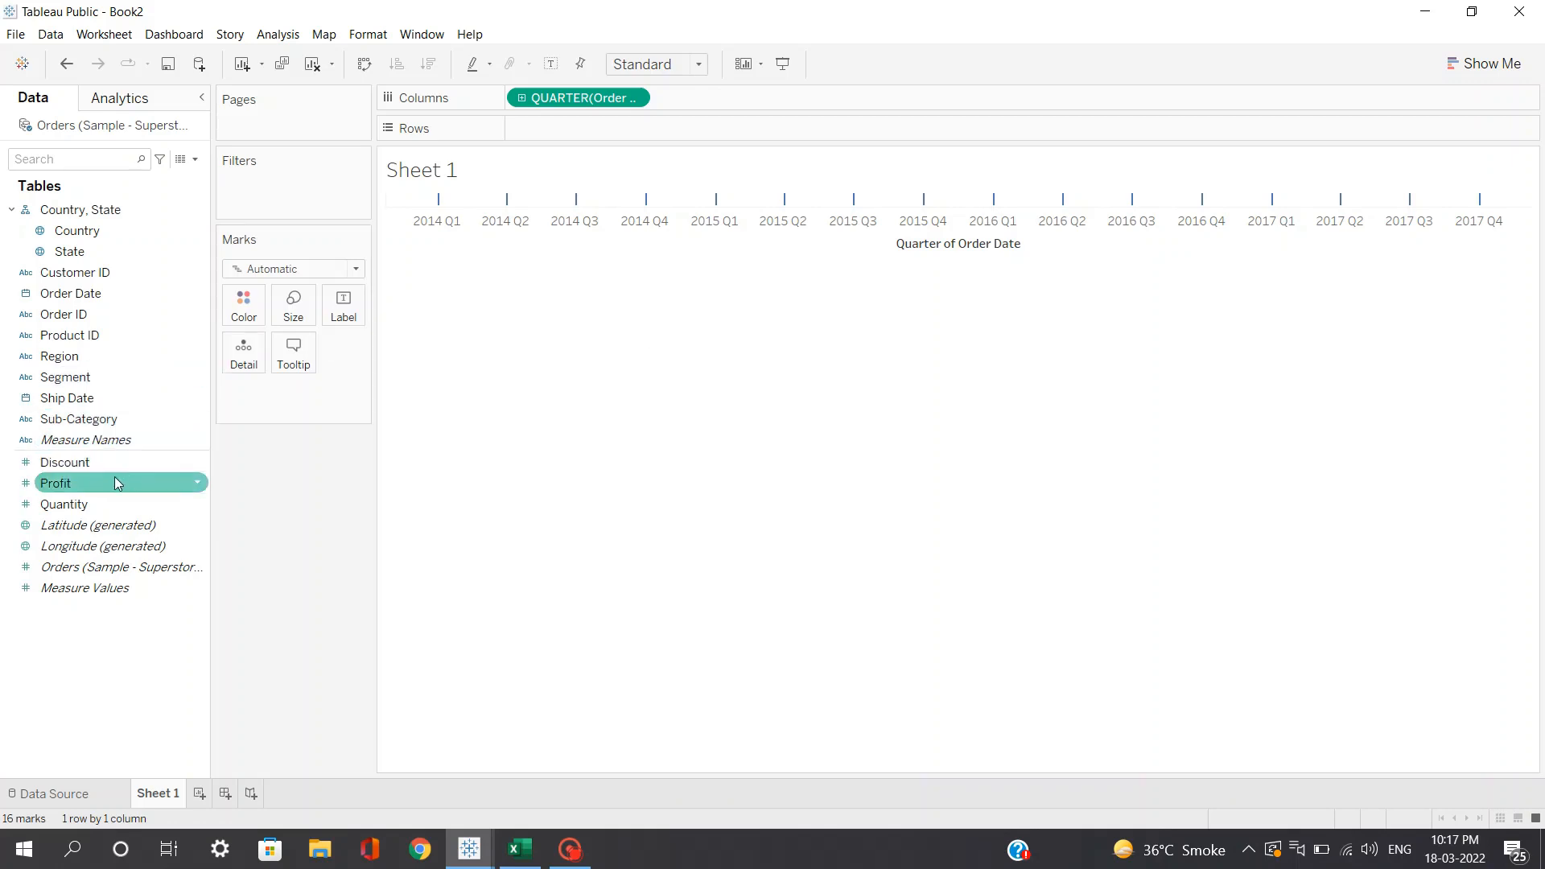
mouse_move(90, 485)
mouse_down()
mouse_move(475, 448)
mouse_move(631, 142)
mouse_move(583, 133)
mouse_up()
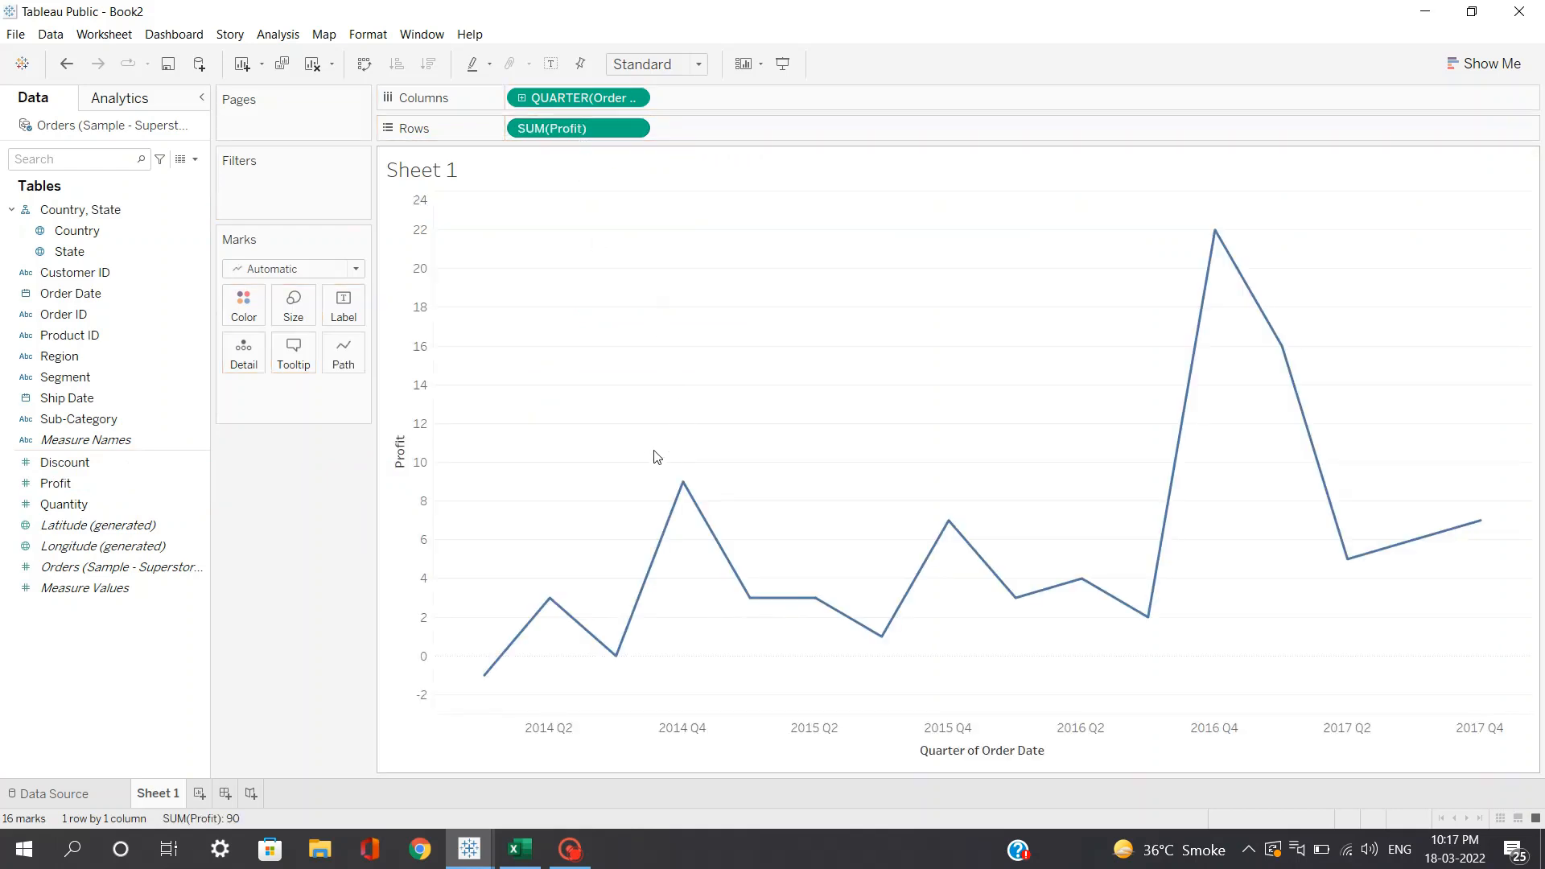
Step: Add a forecast from the analytics models to the quarterly Profit line chart
mouse_move(488, 680)
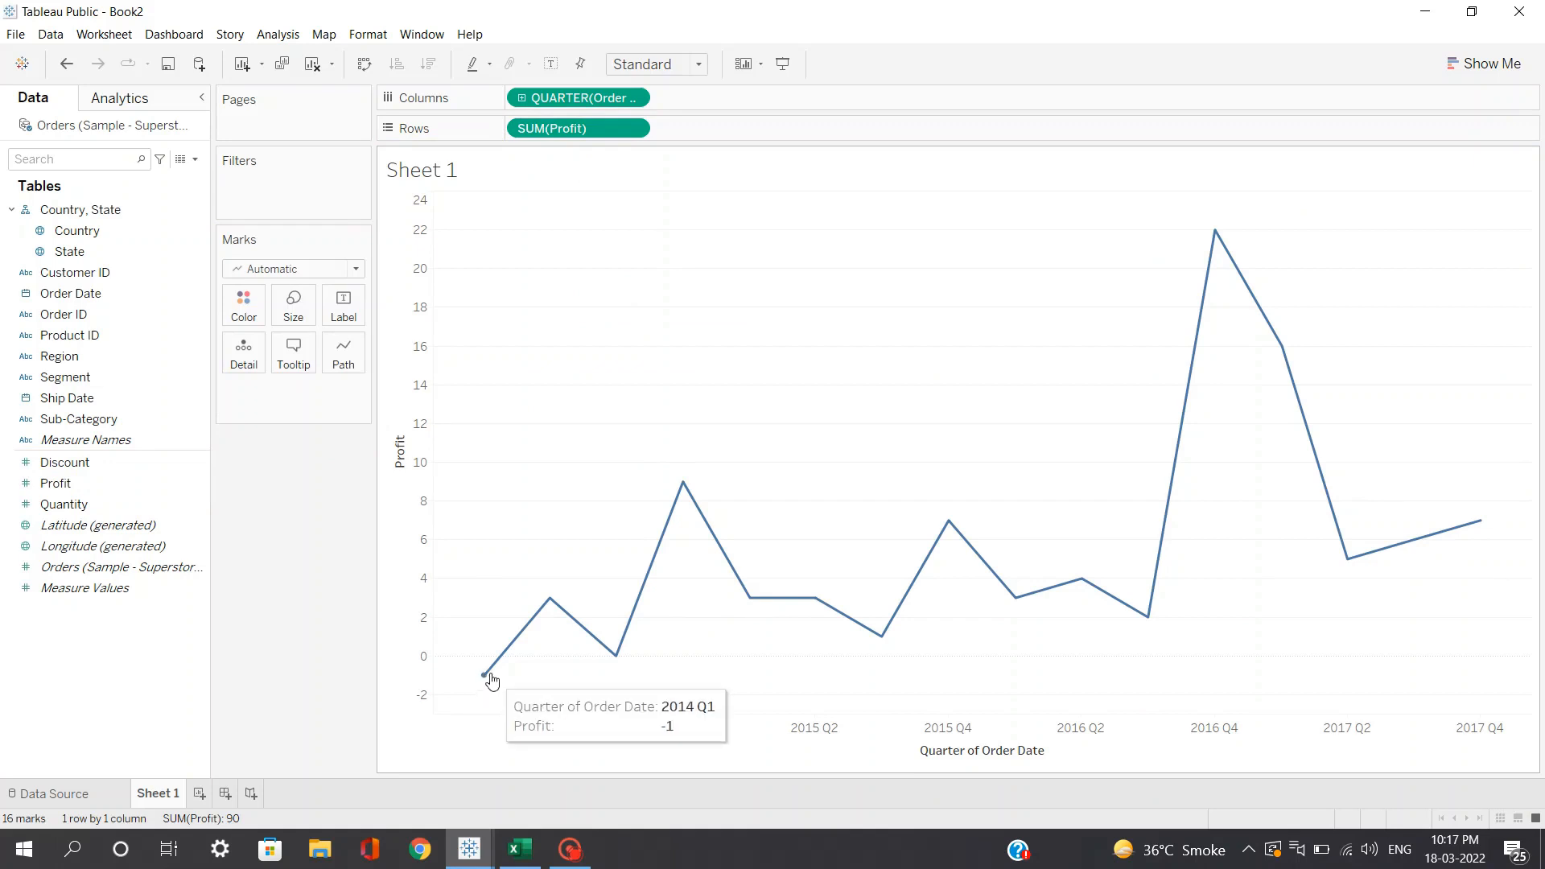
mouse_move(1471, 531)
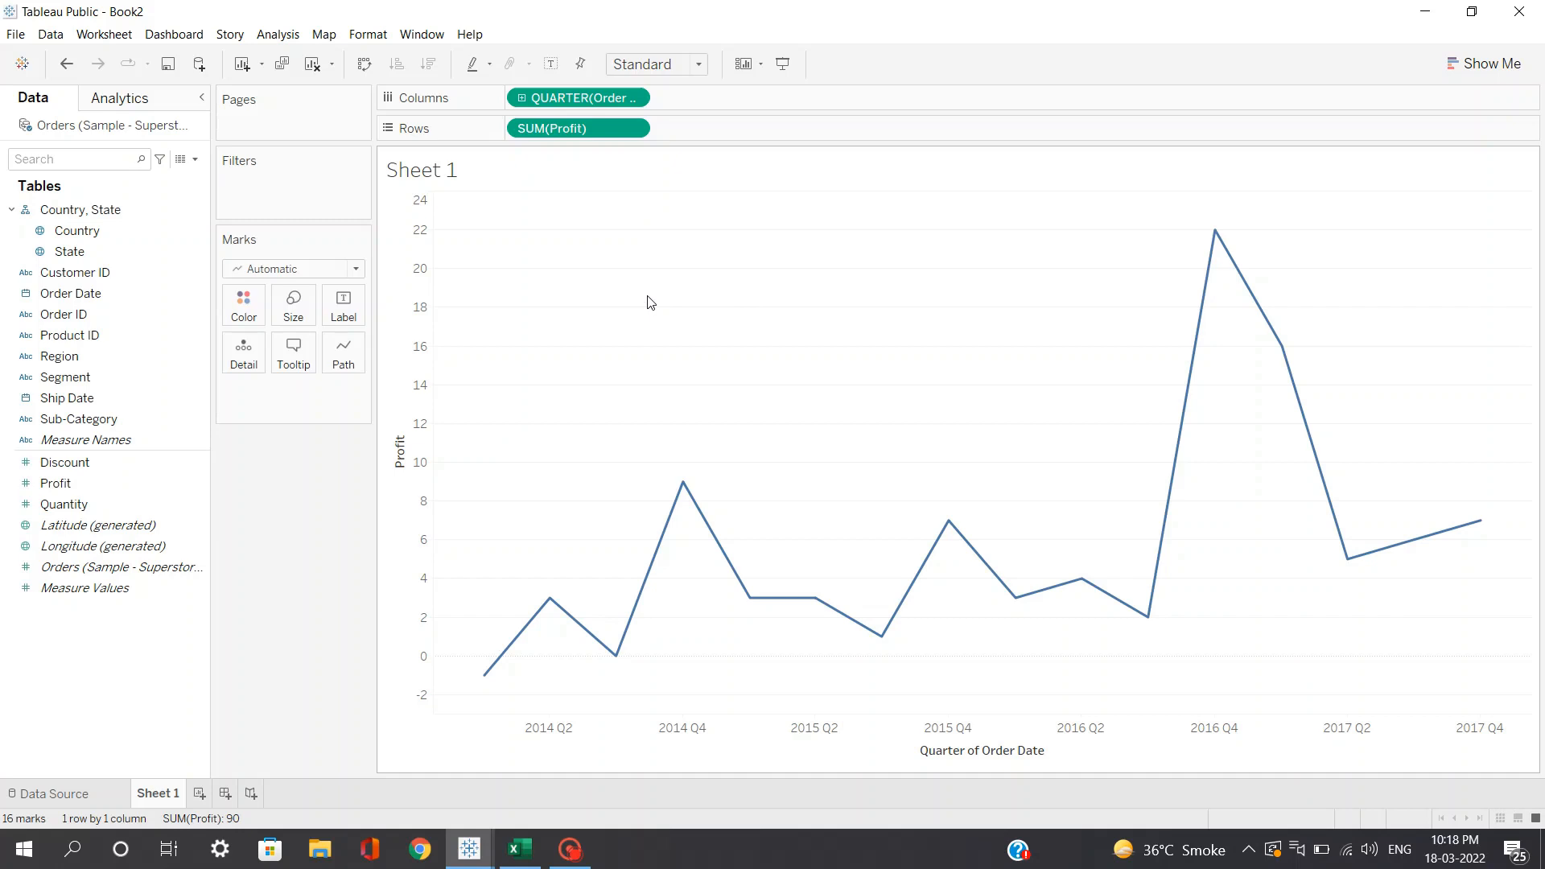
click(115, 102)
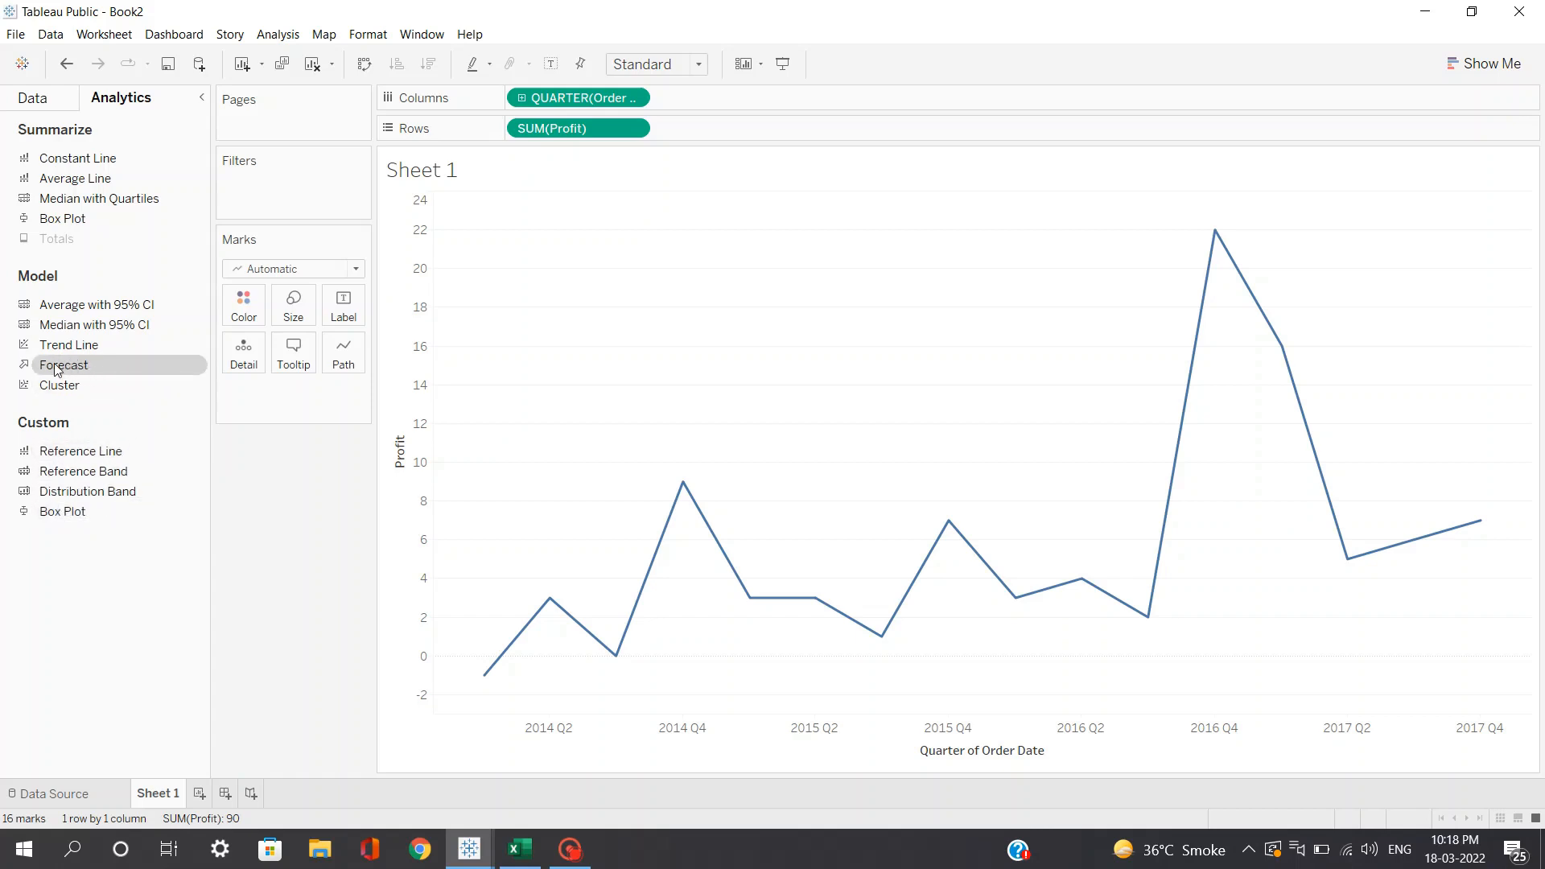
drag(64, 364, 534, 219)
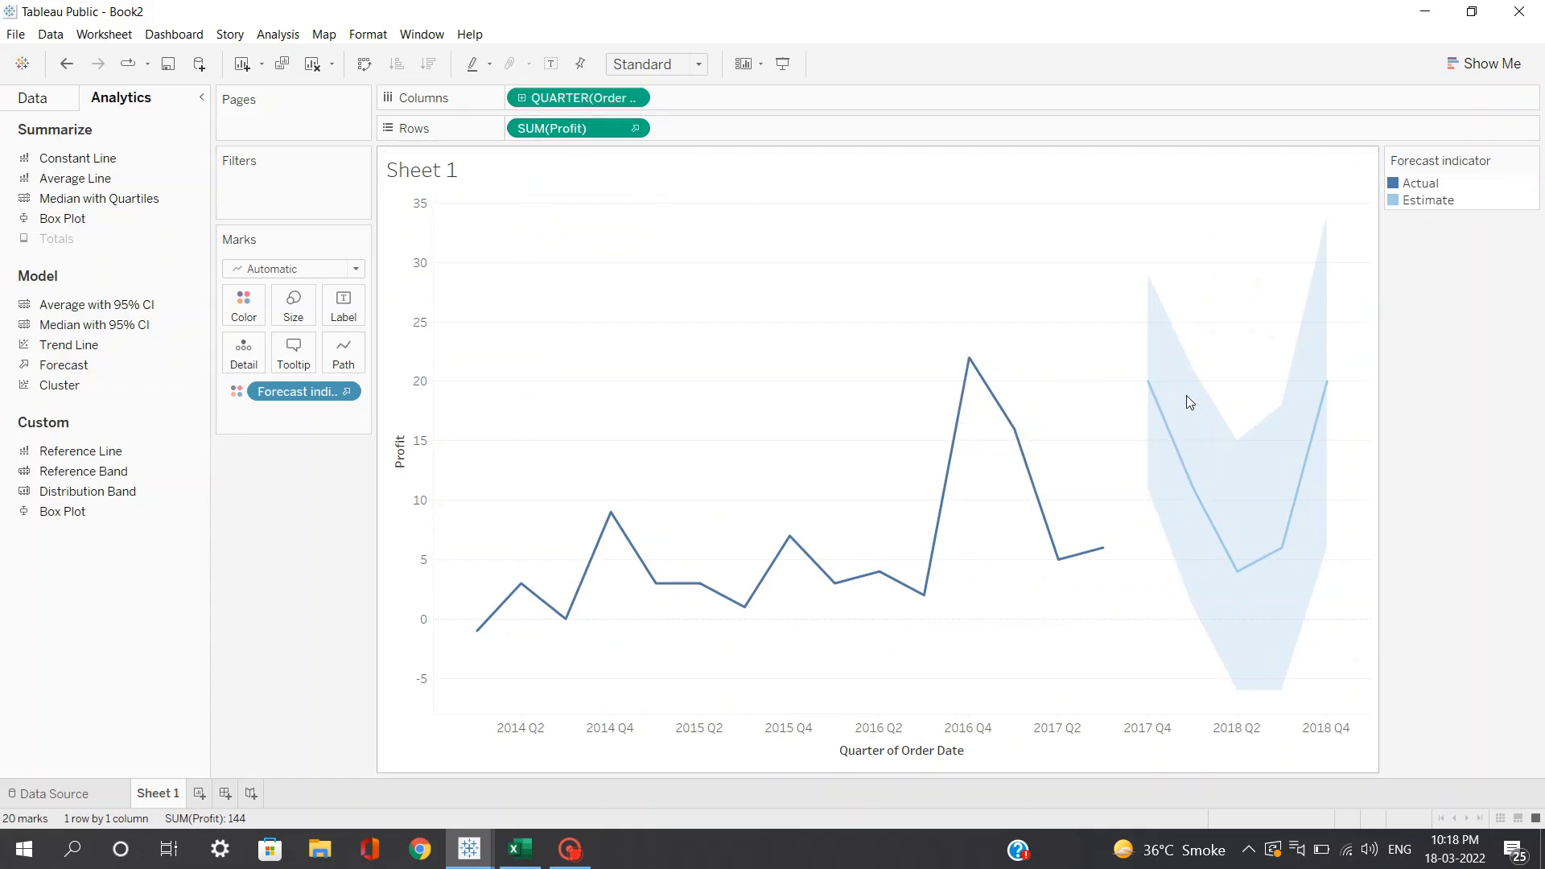
Step: Open the Forecast Options for the Profit forecast
mouse_move(1150, 391)
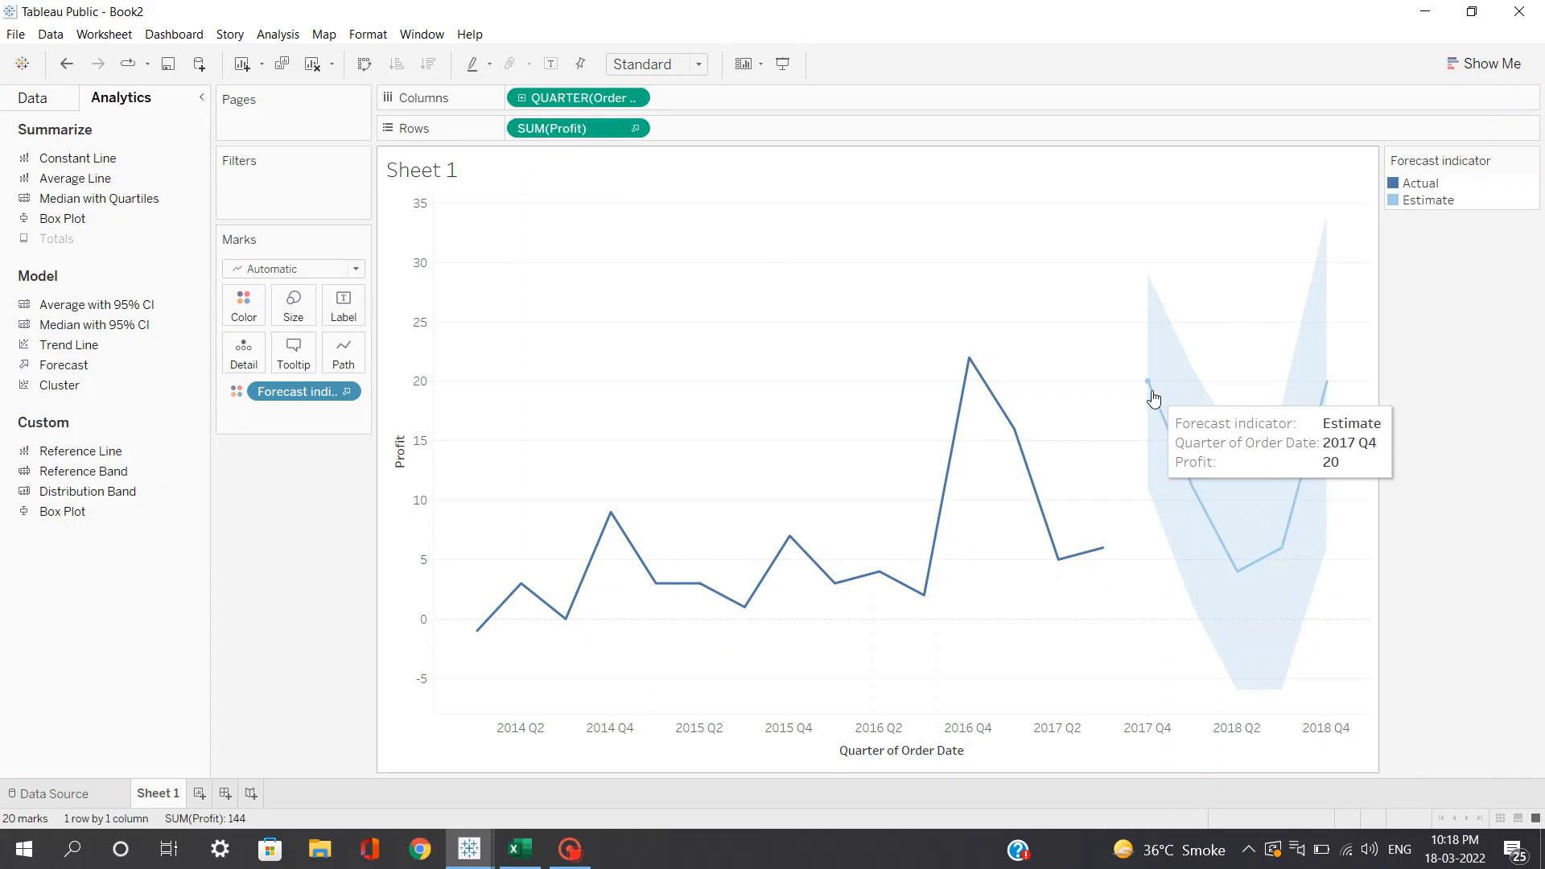
mouse_move(1325, 395)
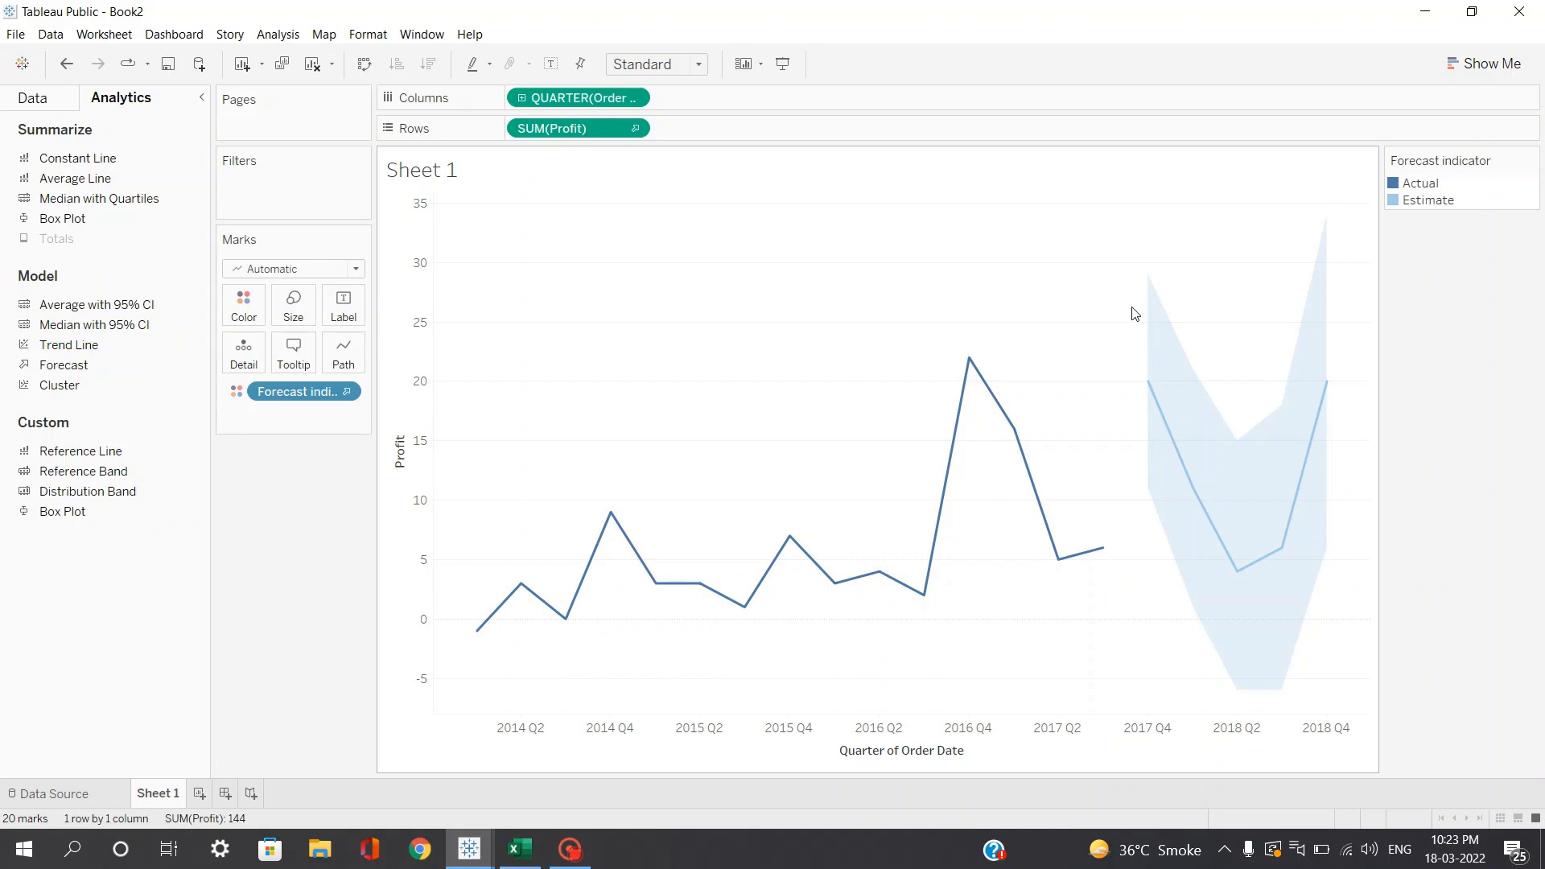
right_click(1176, 387)
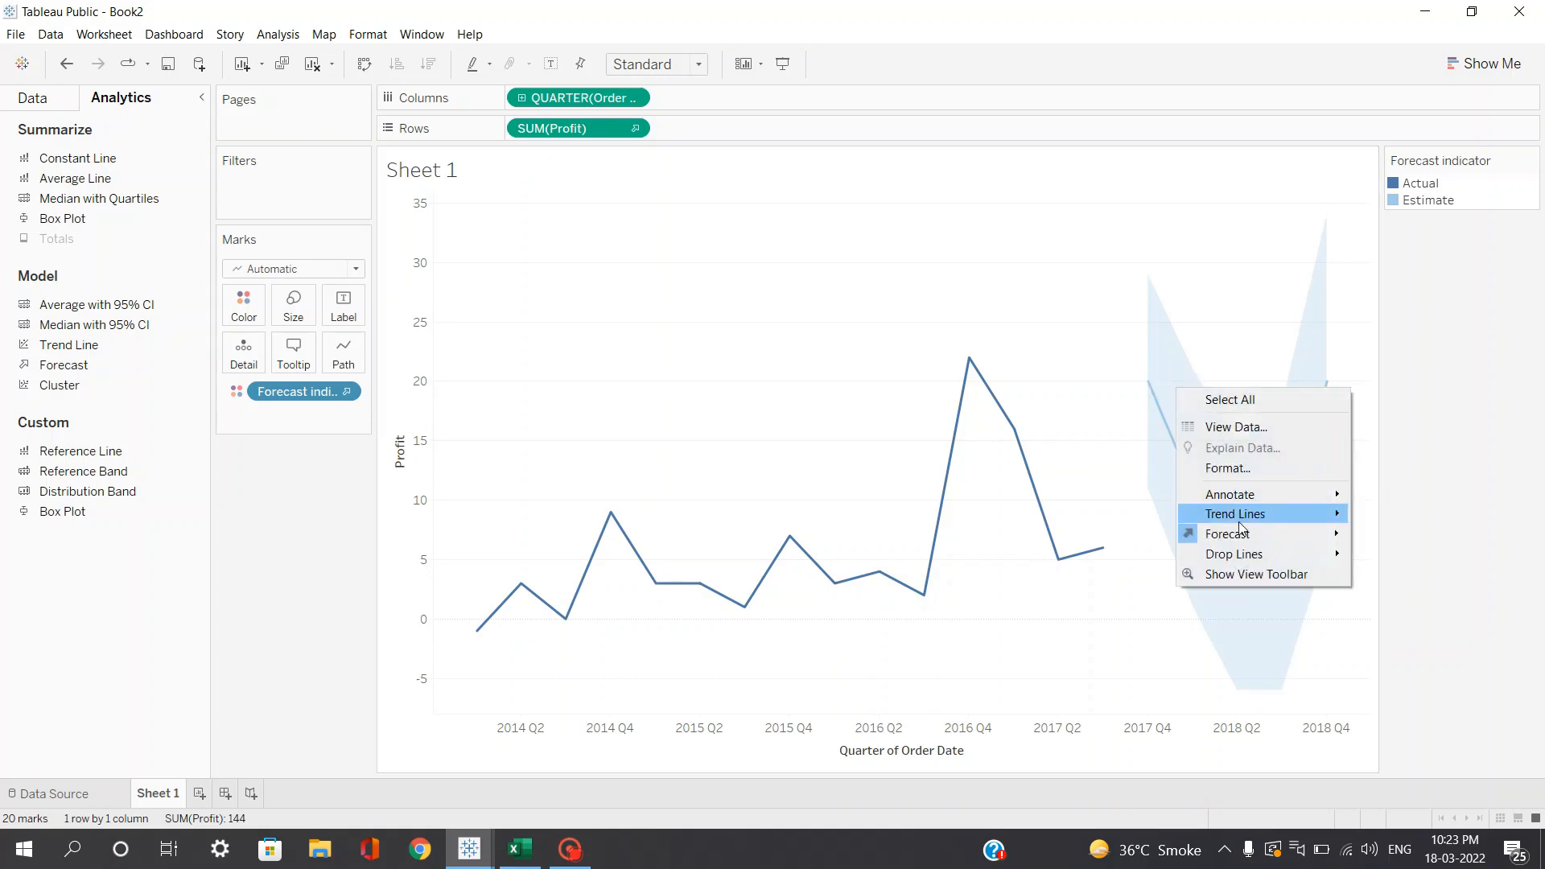
mouse_move(1233, 535)
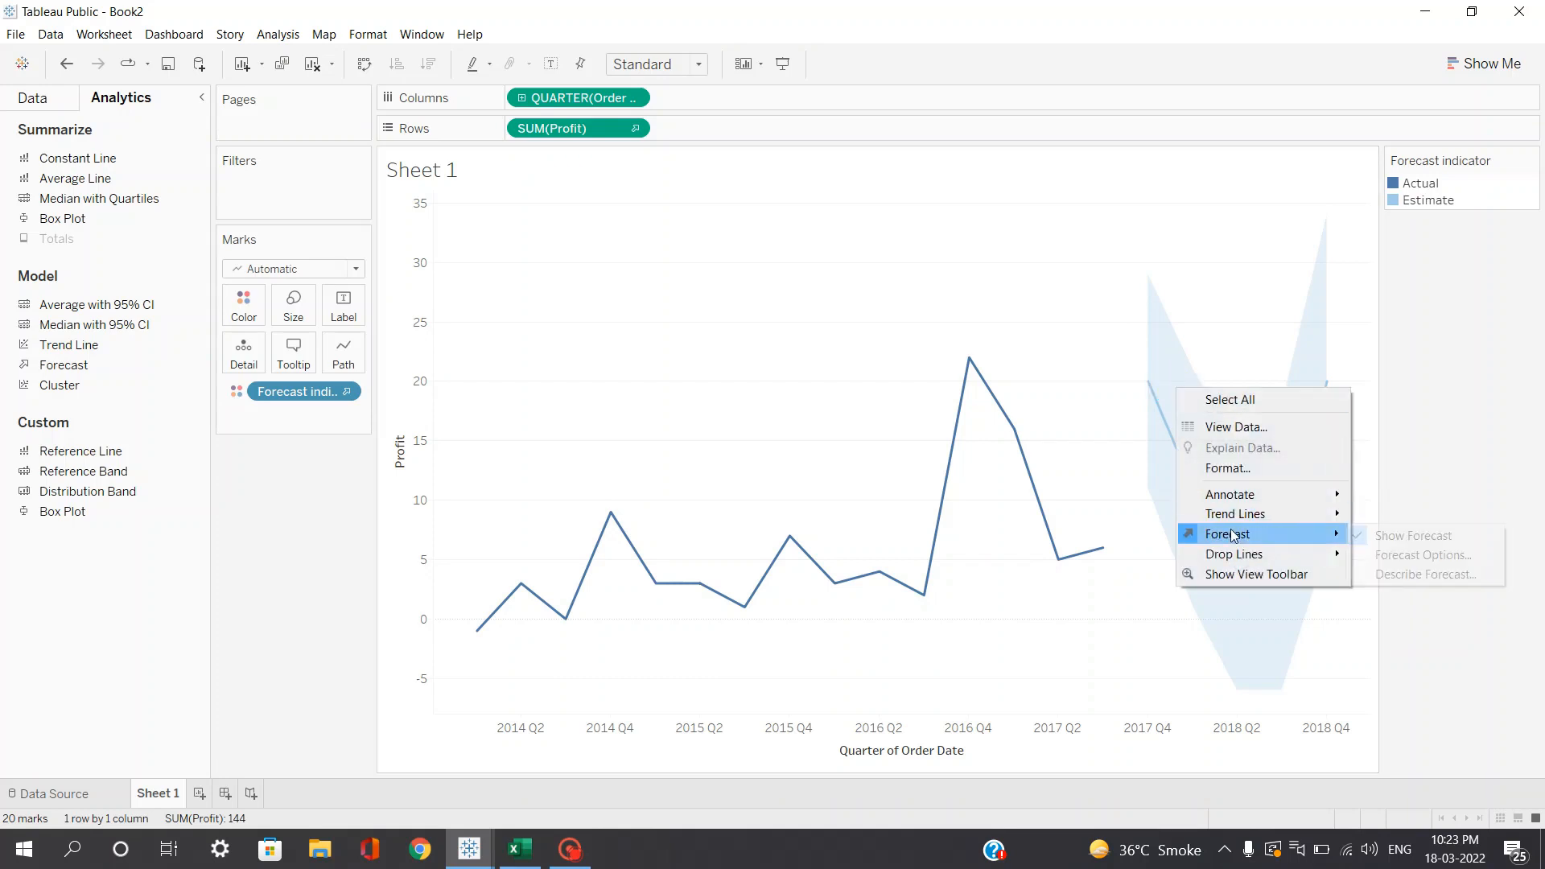
click(1387, 555)
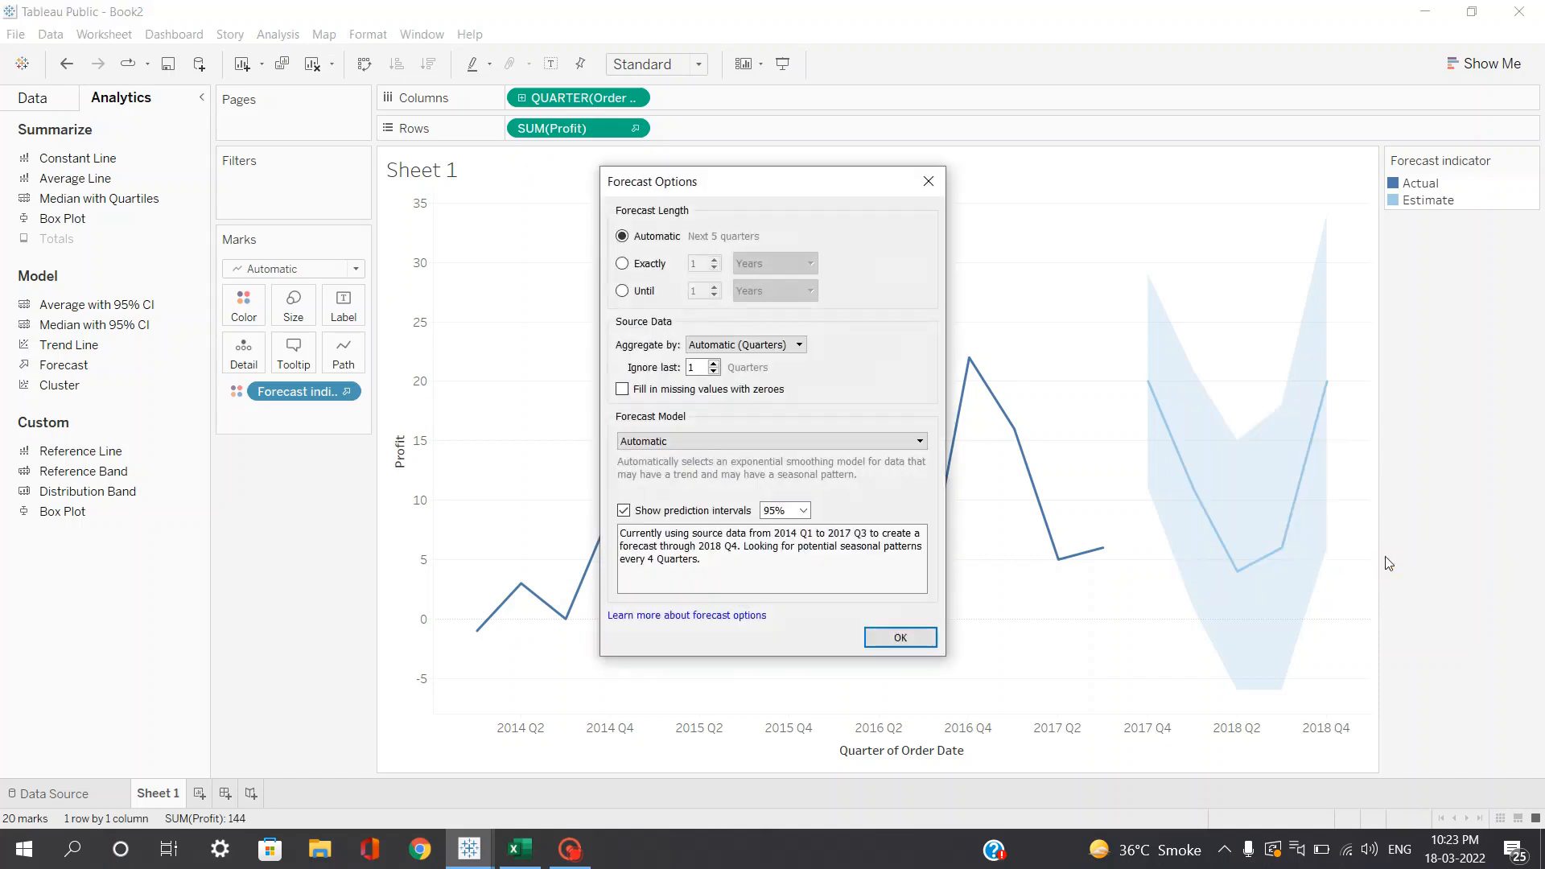
Step: Try the Custom forecast model, check its Trend and Season choices, and restore the Automatic model
click(690, 441)
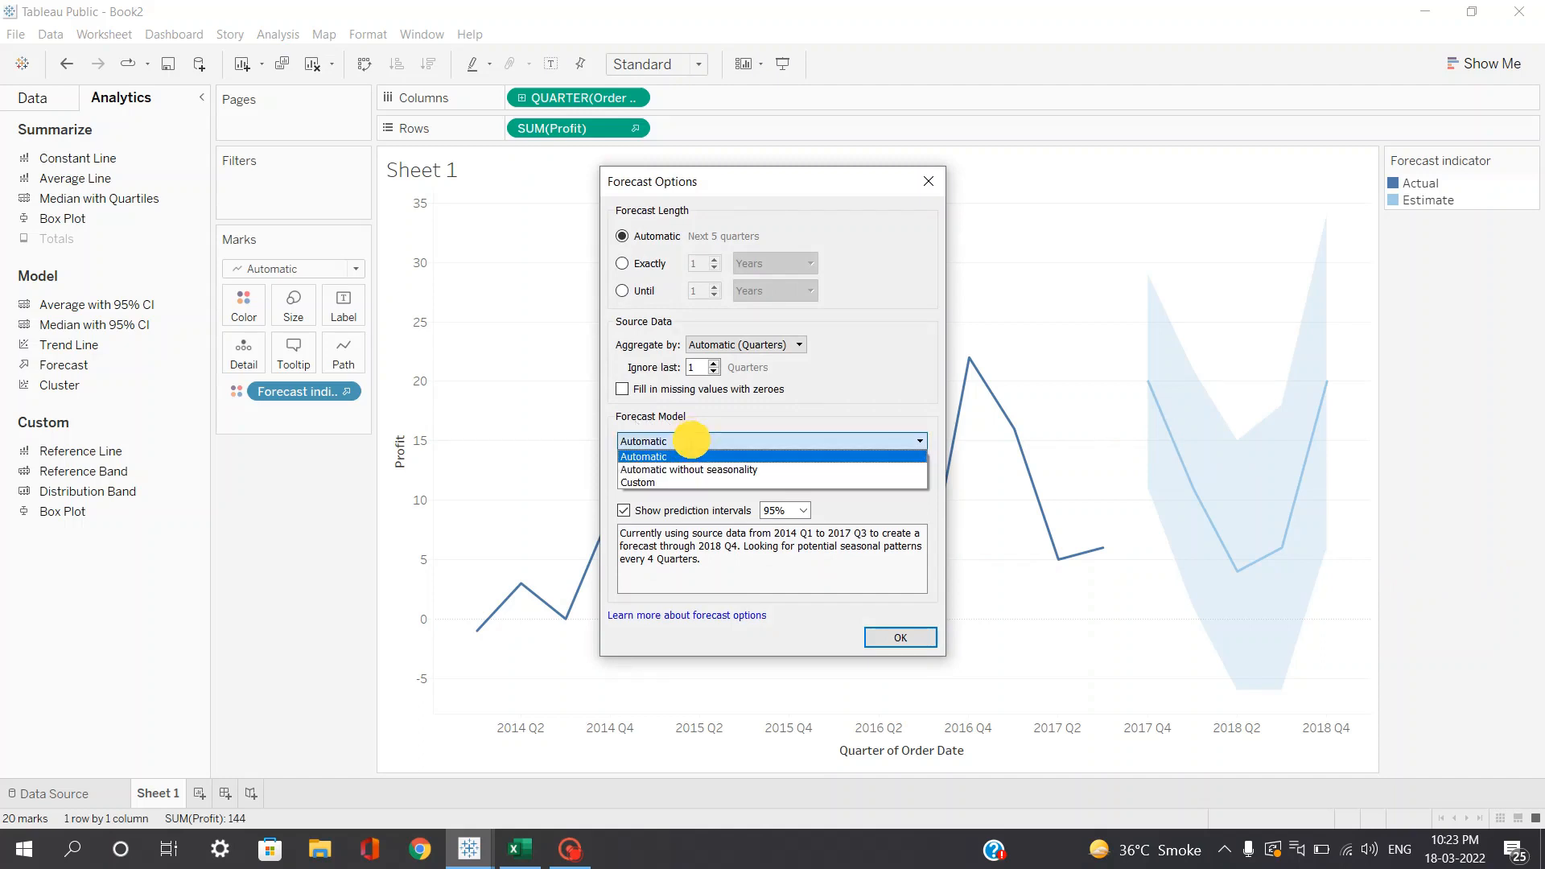
click(668, 482)
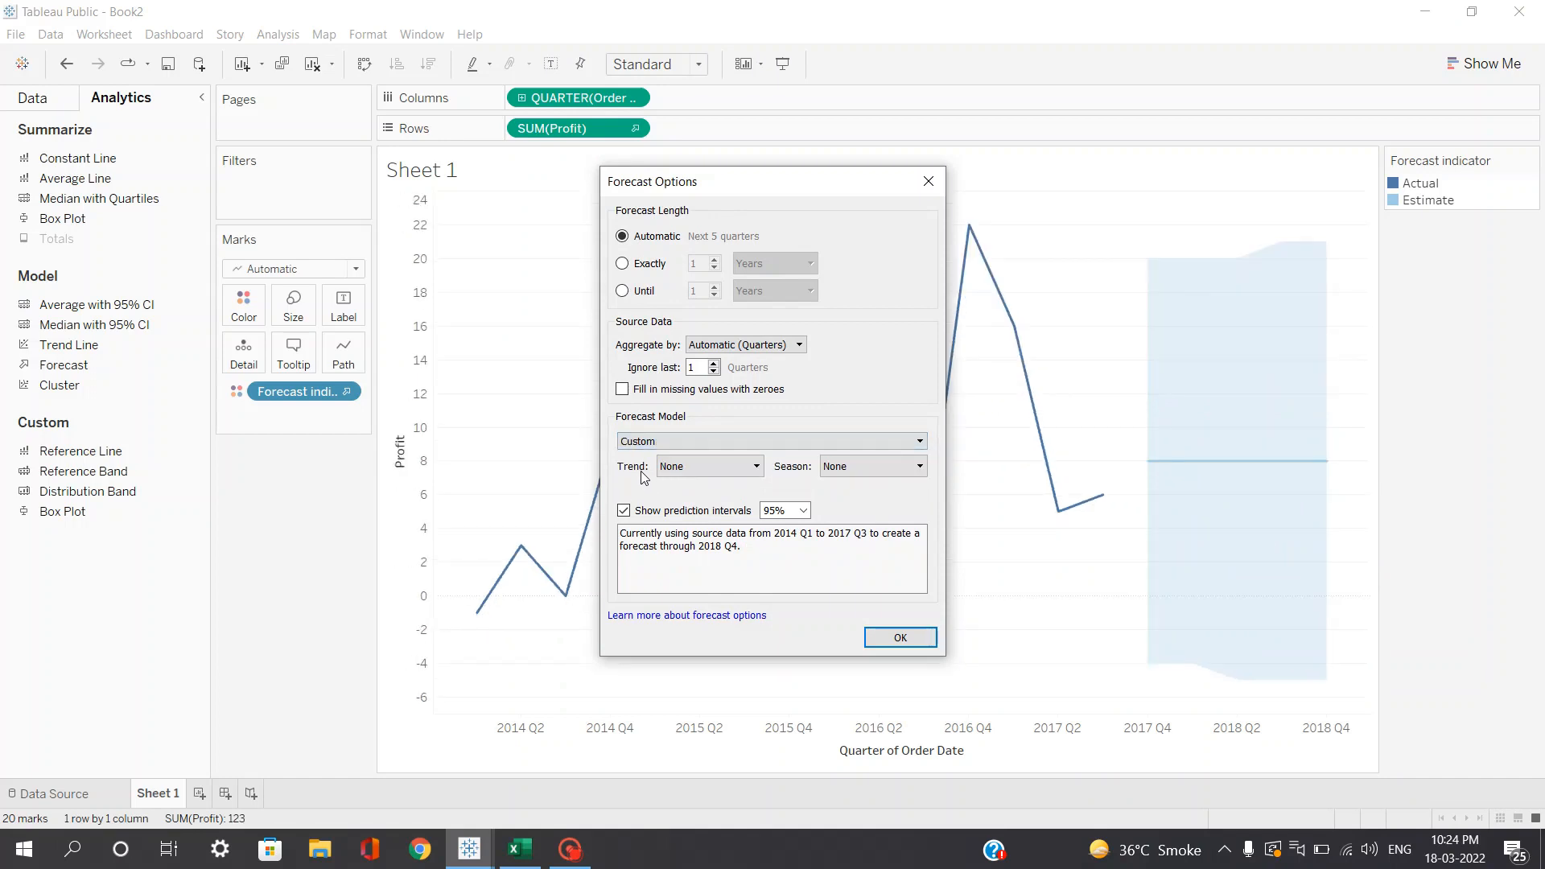
click(663, 467)
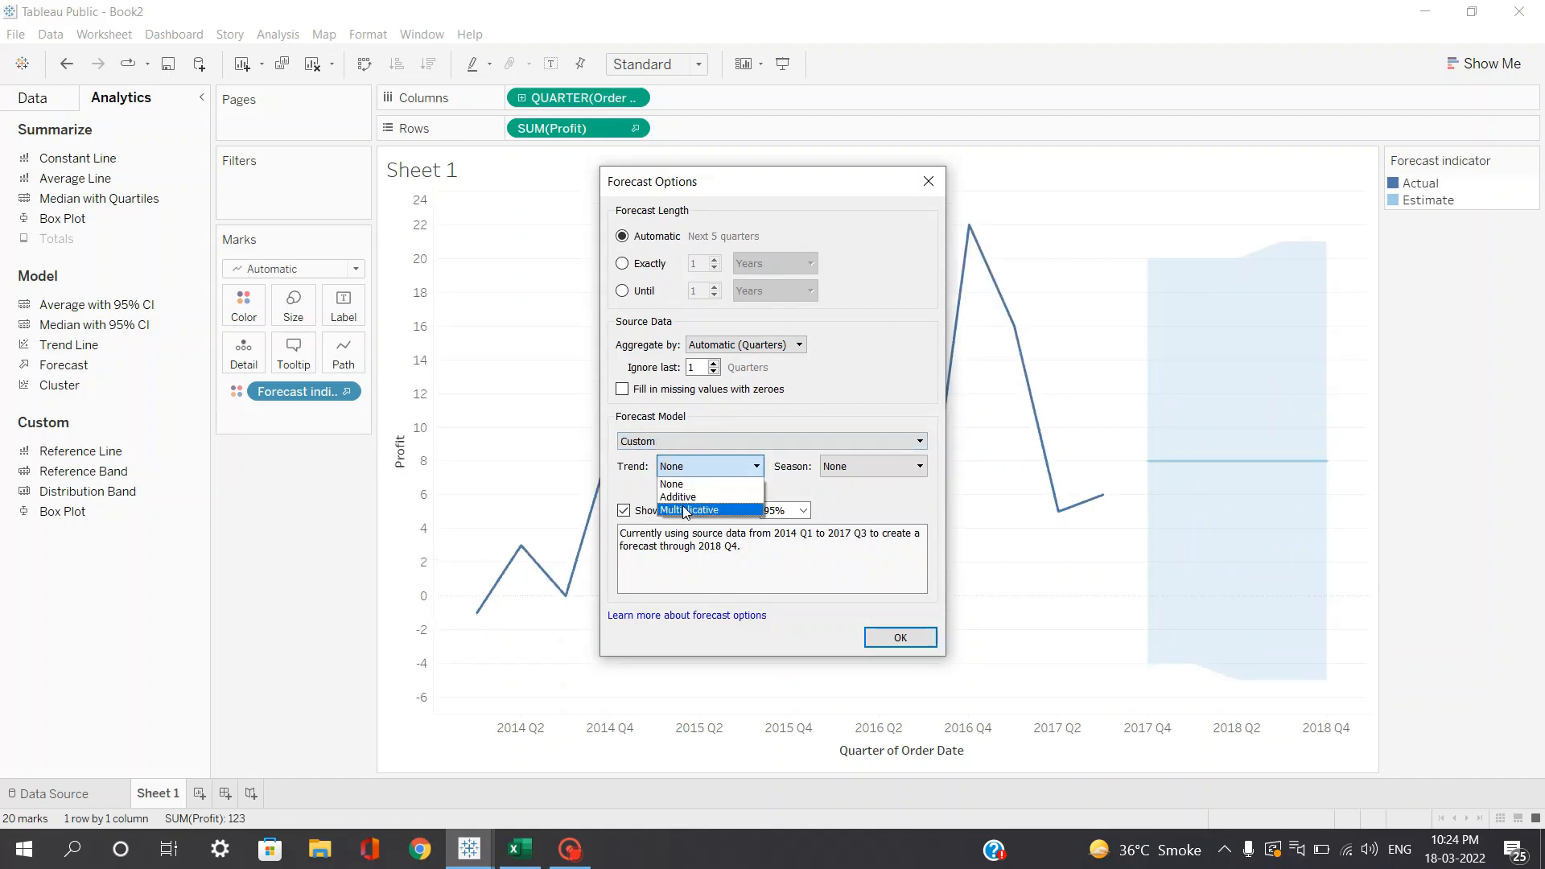
click(843, 466)
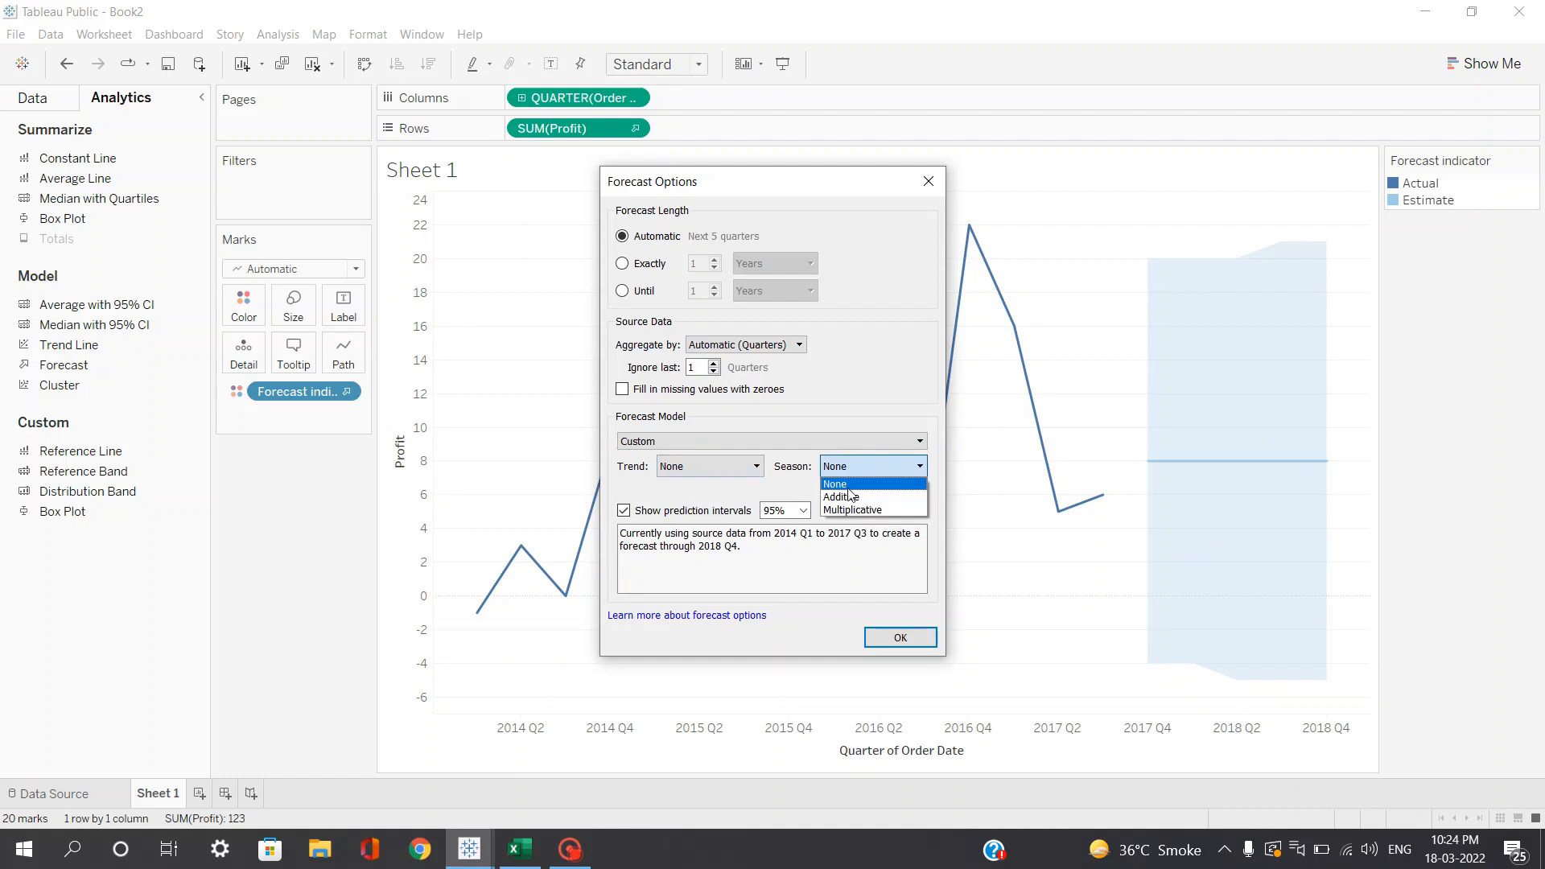
click(829, 460)
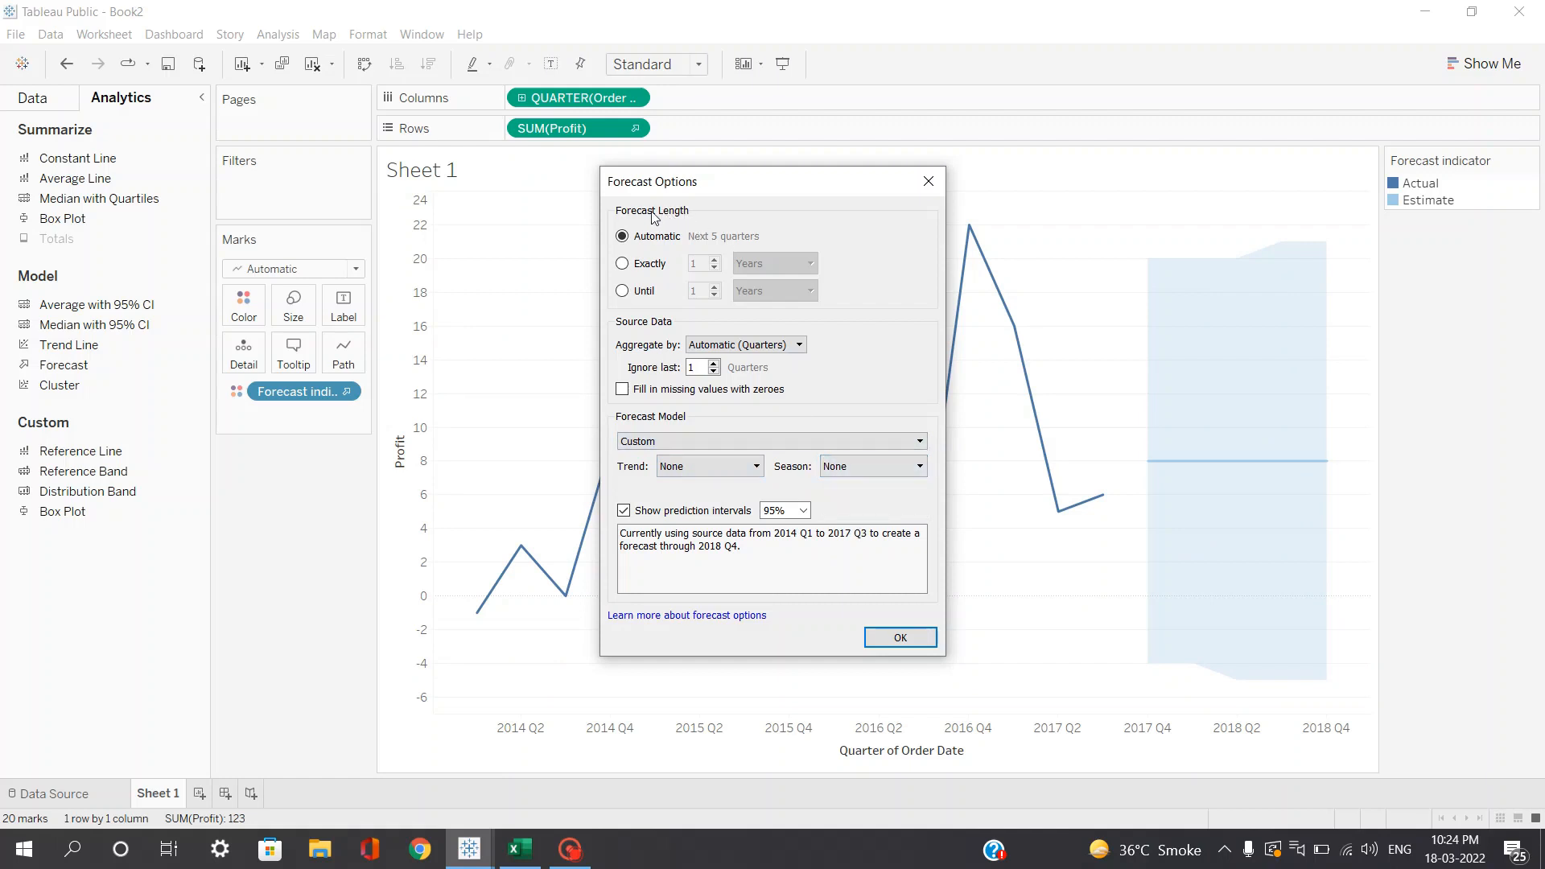
click(684, 440)
click(675, 458)
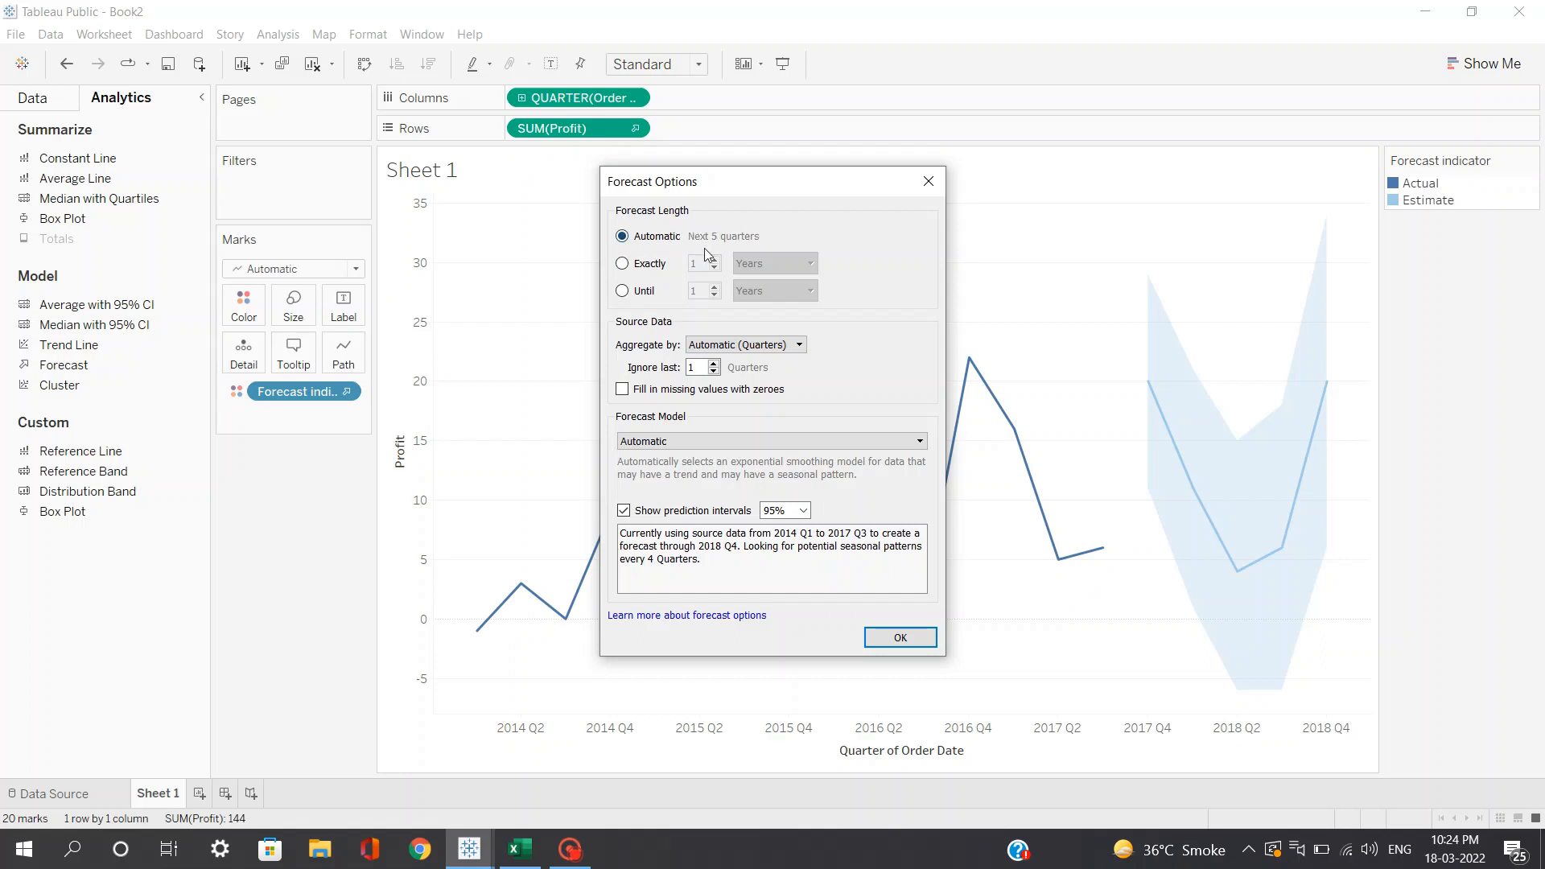
Step: Try exact forecast lengths of 1, 2 and 3 years, and restore the Automatic length
click(622, 264)
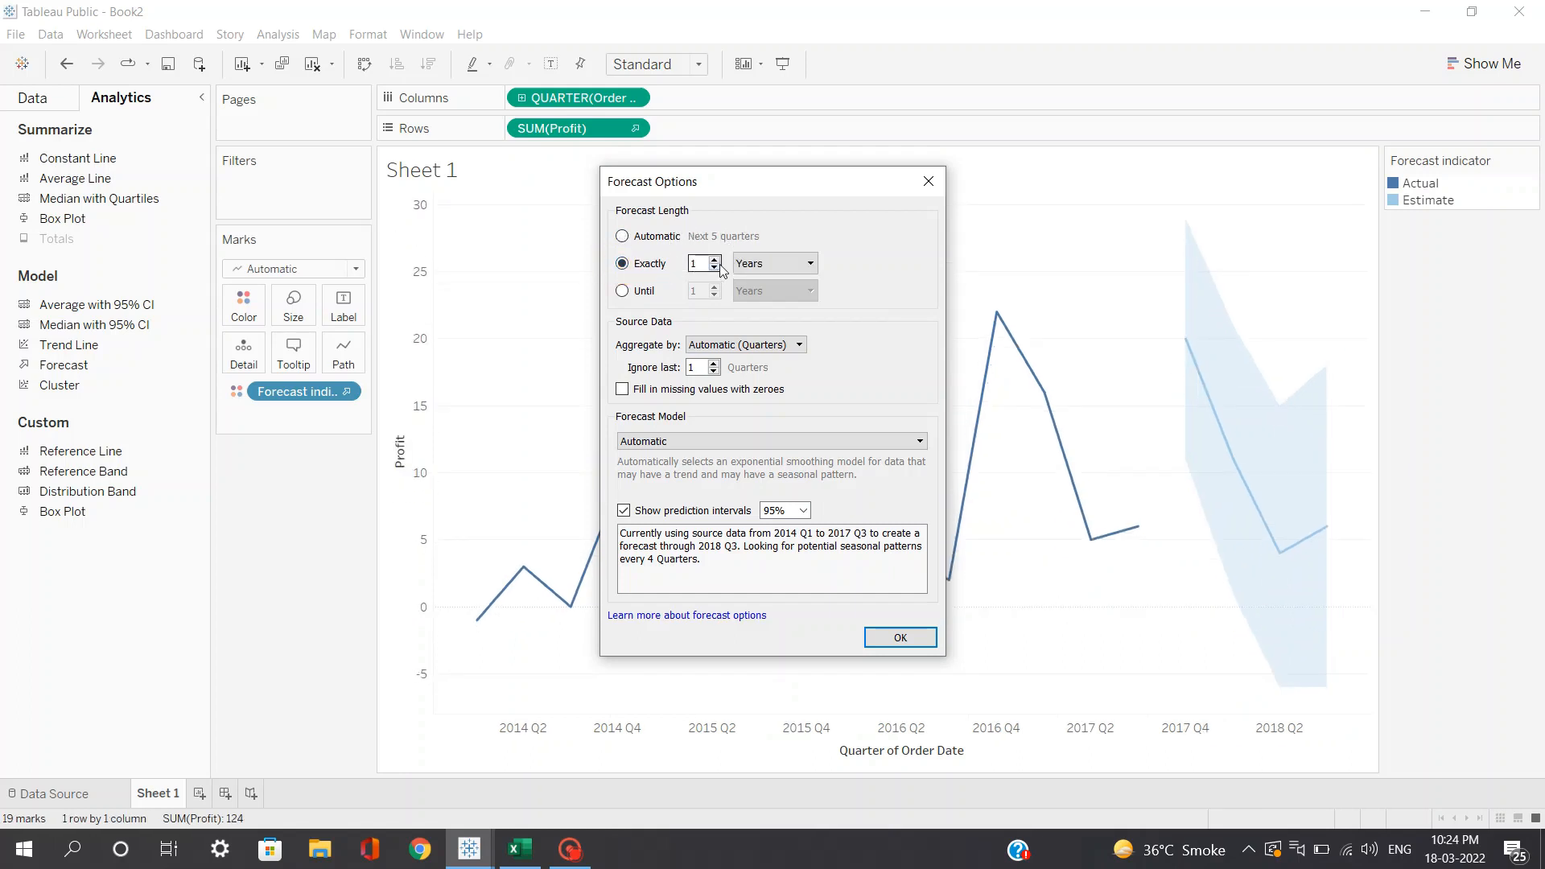
click(714, 260)
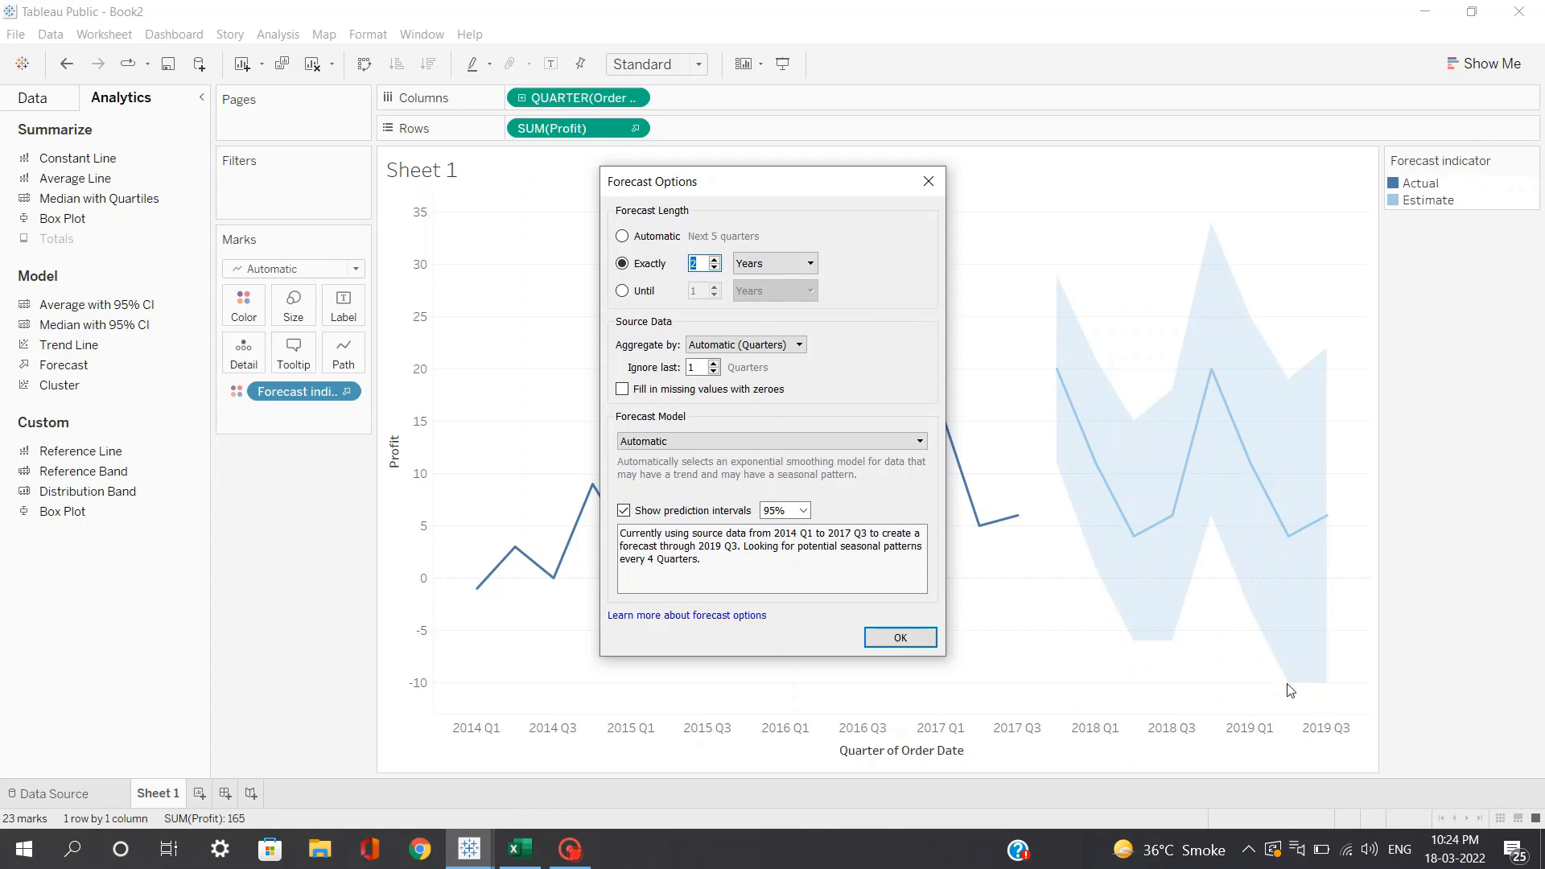
click(720, 263)
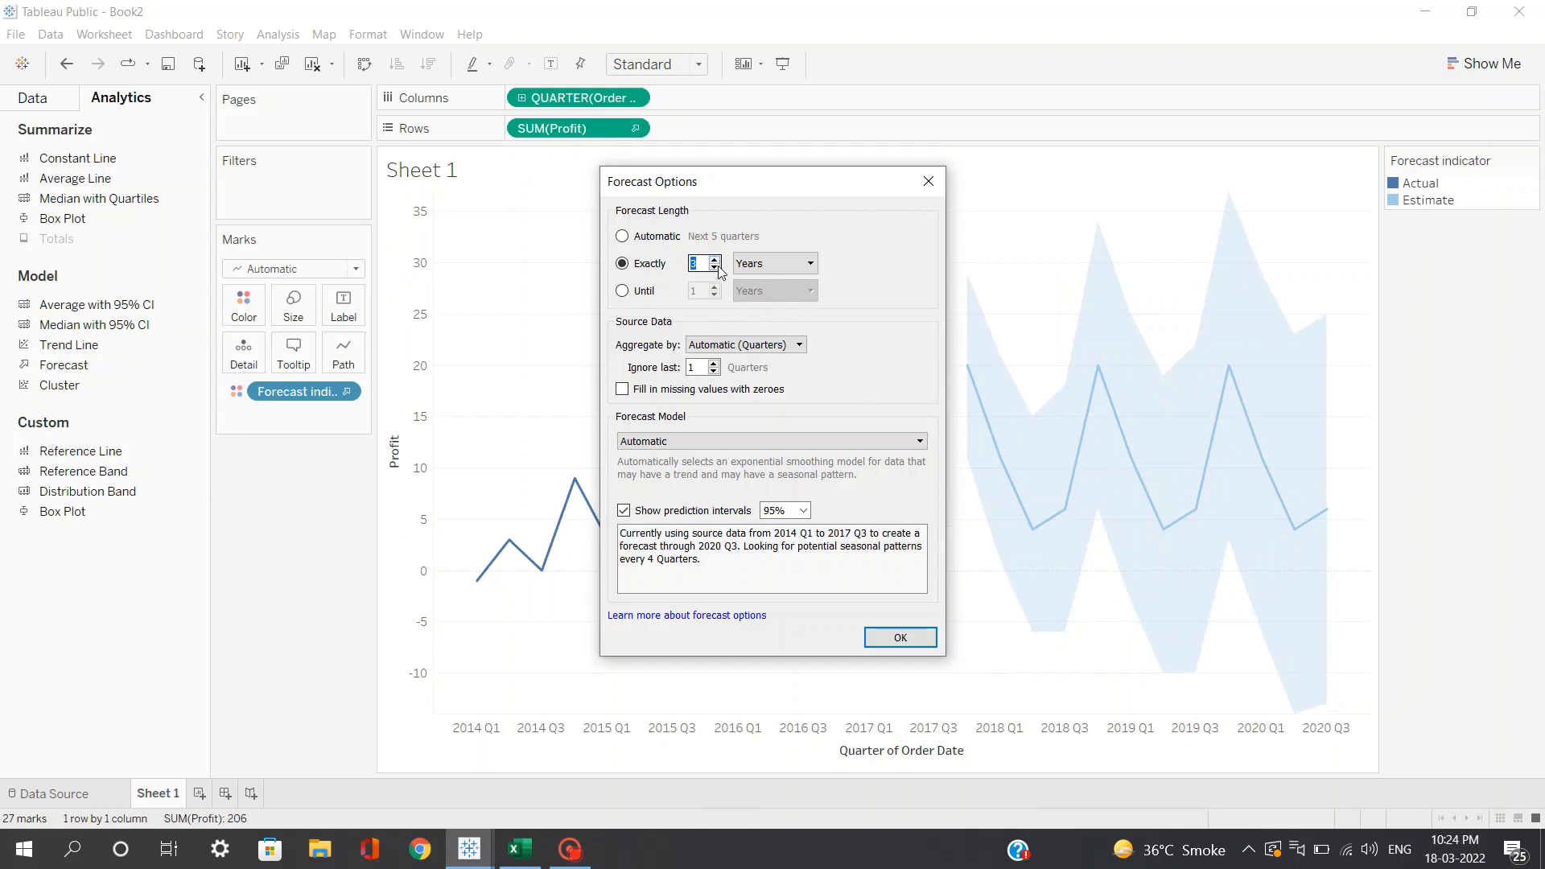
click(716, 268)
click(716, 268)
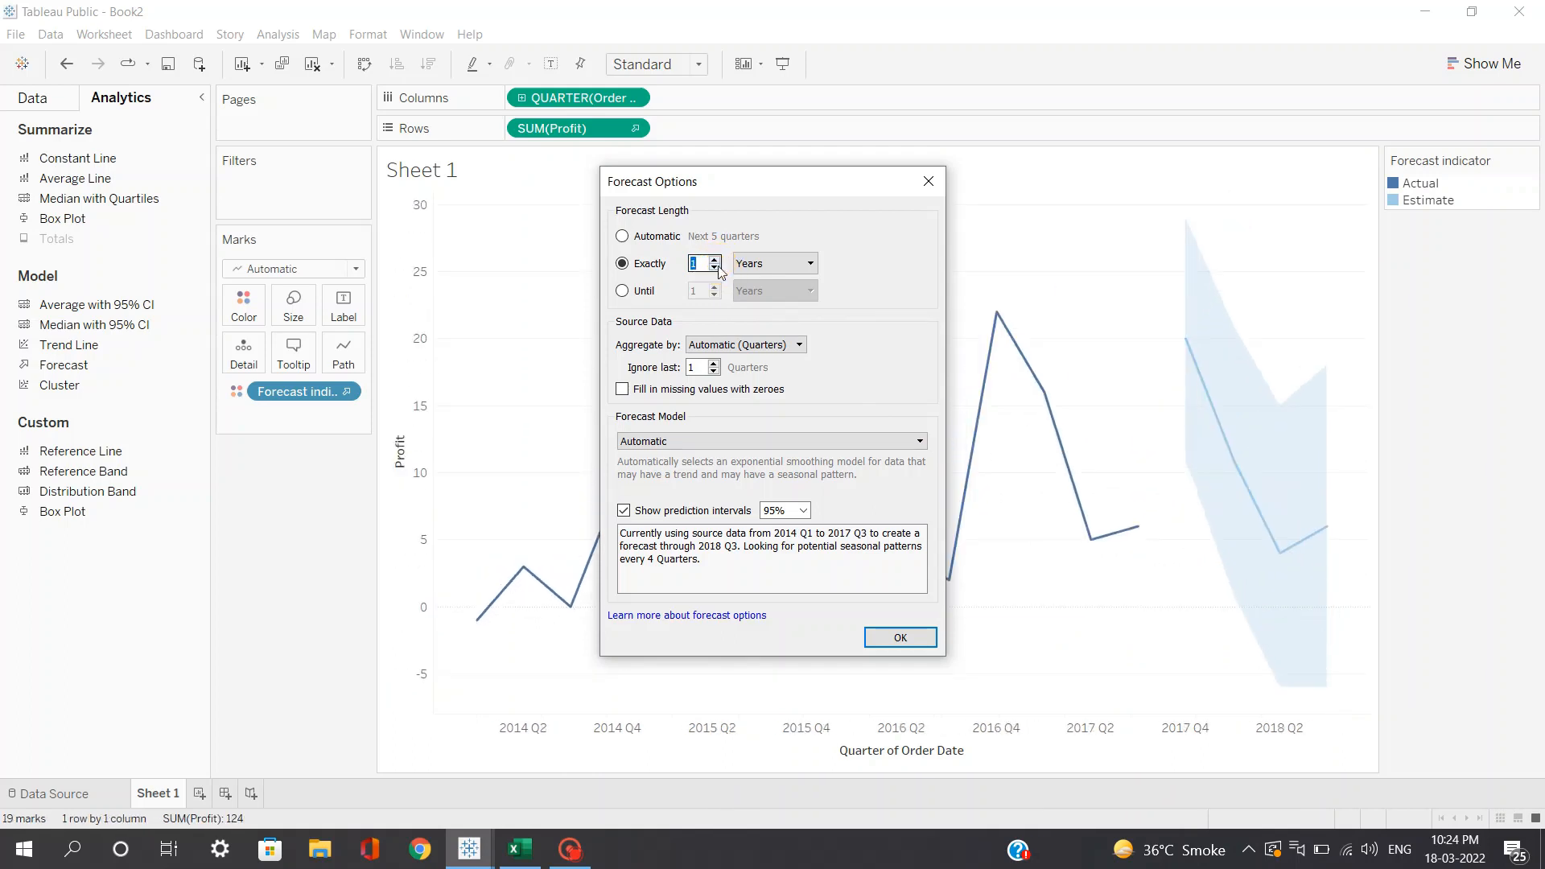
click(644, 237)
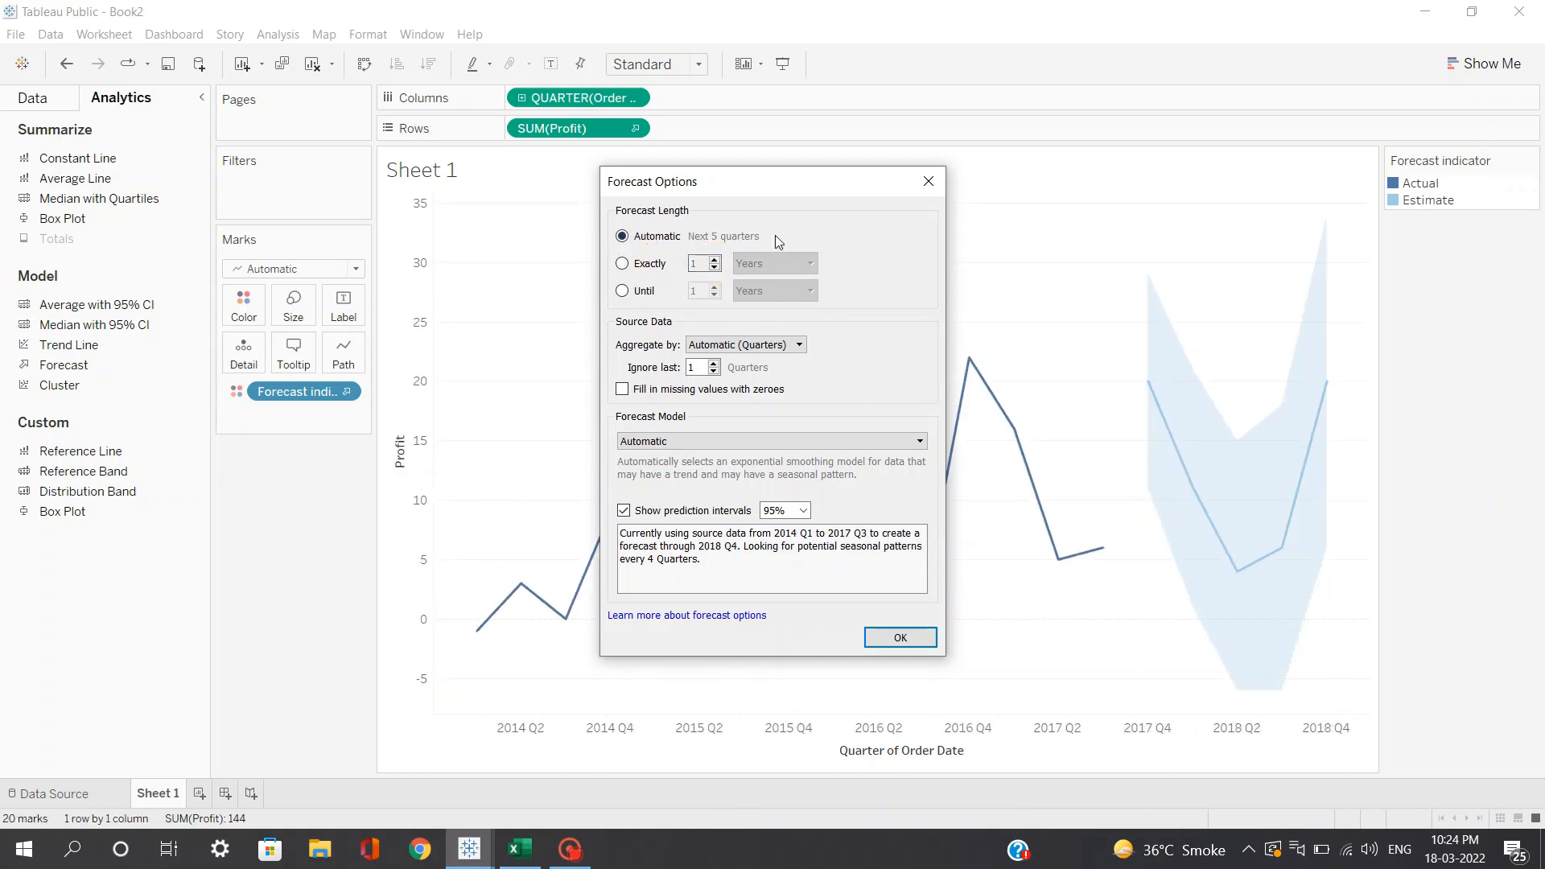
Step: Try prediction intervals of 99% and 25 for the forecast, and restore 95%
drag(855, 190, 736, 171)
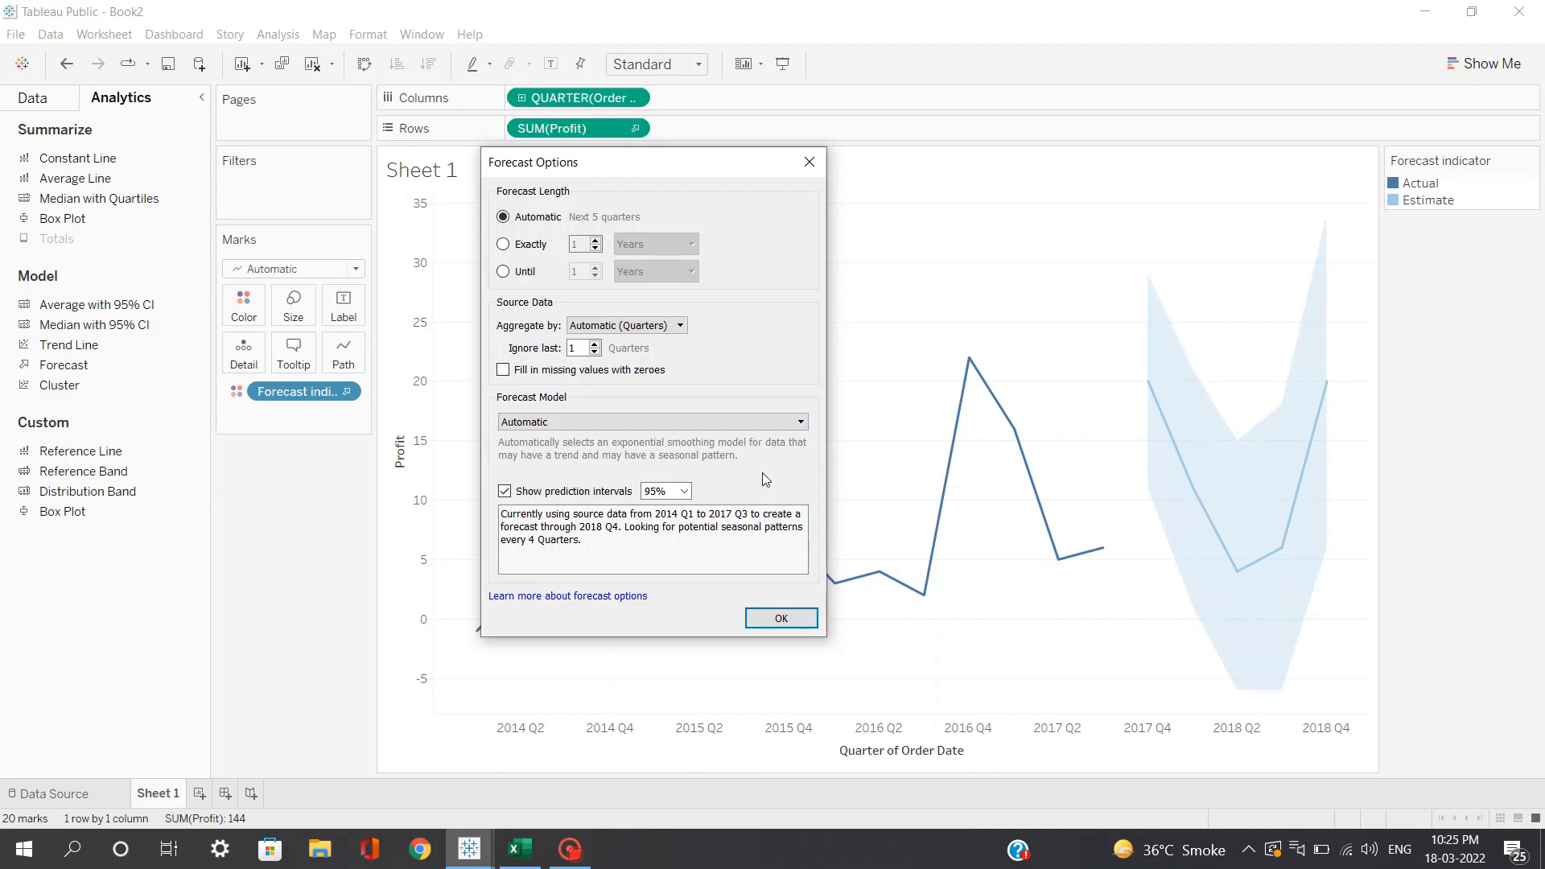
click(685, 492)
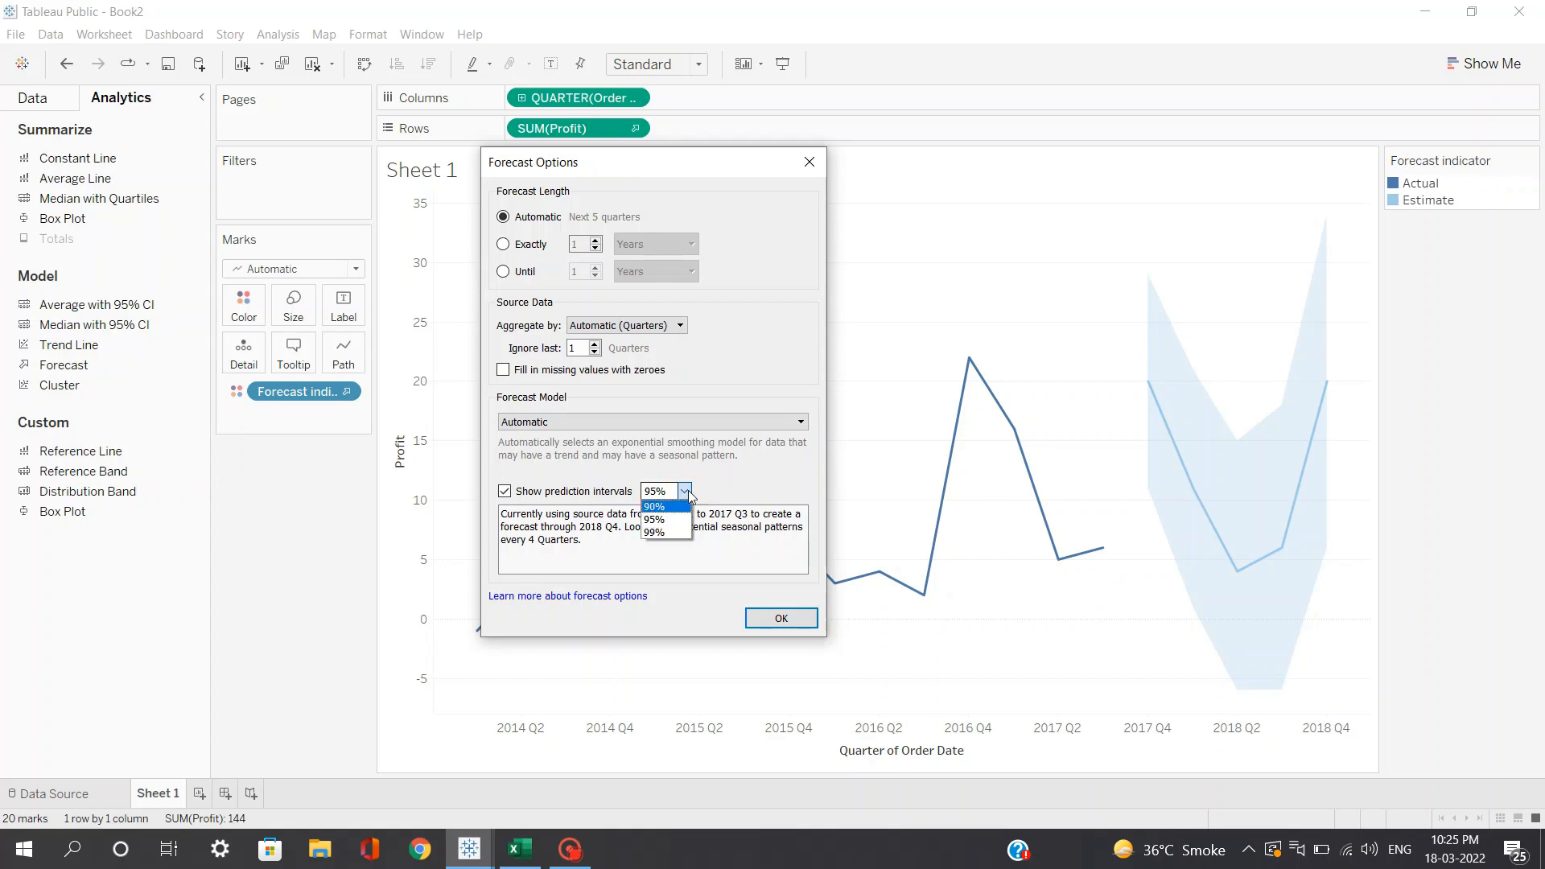
click(663, 533)
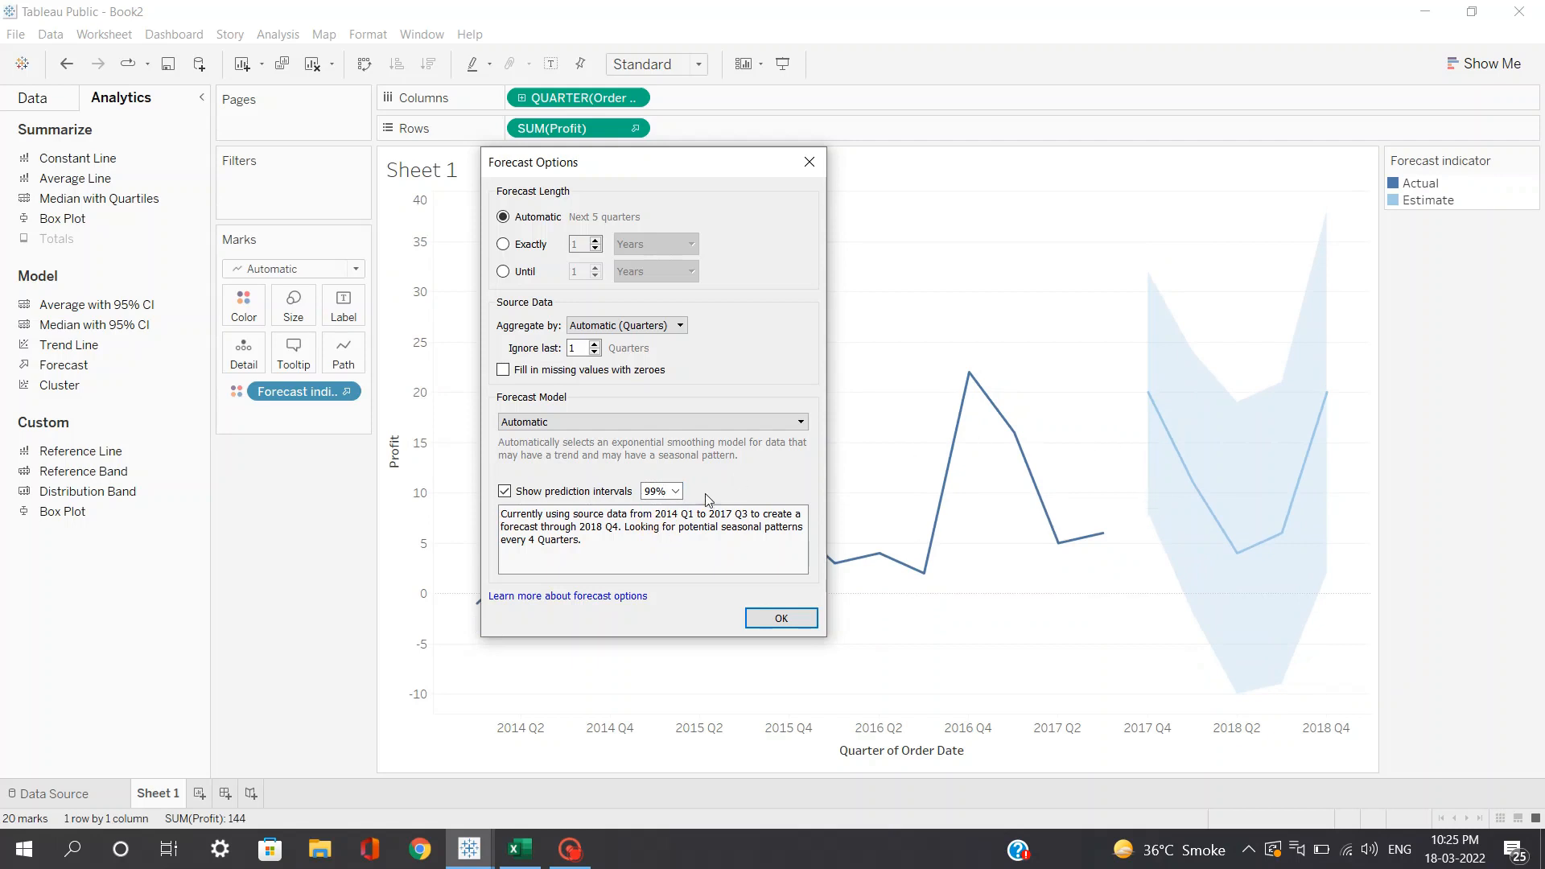
click(663, 489)
key(BackSpace)
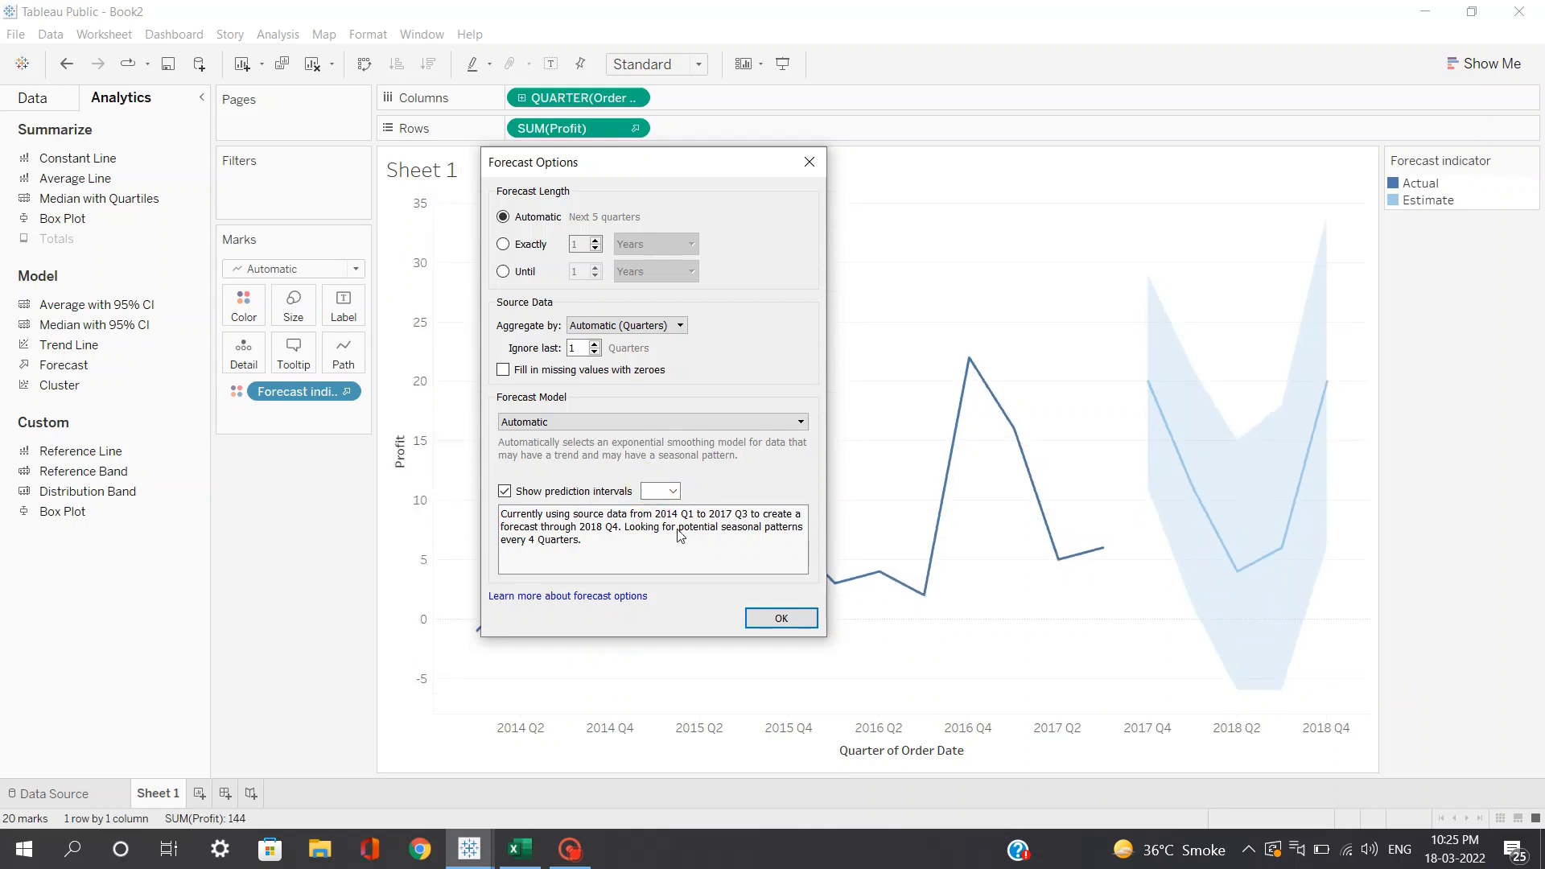
text(25)
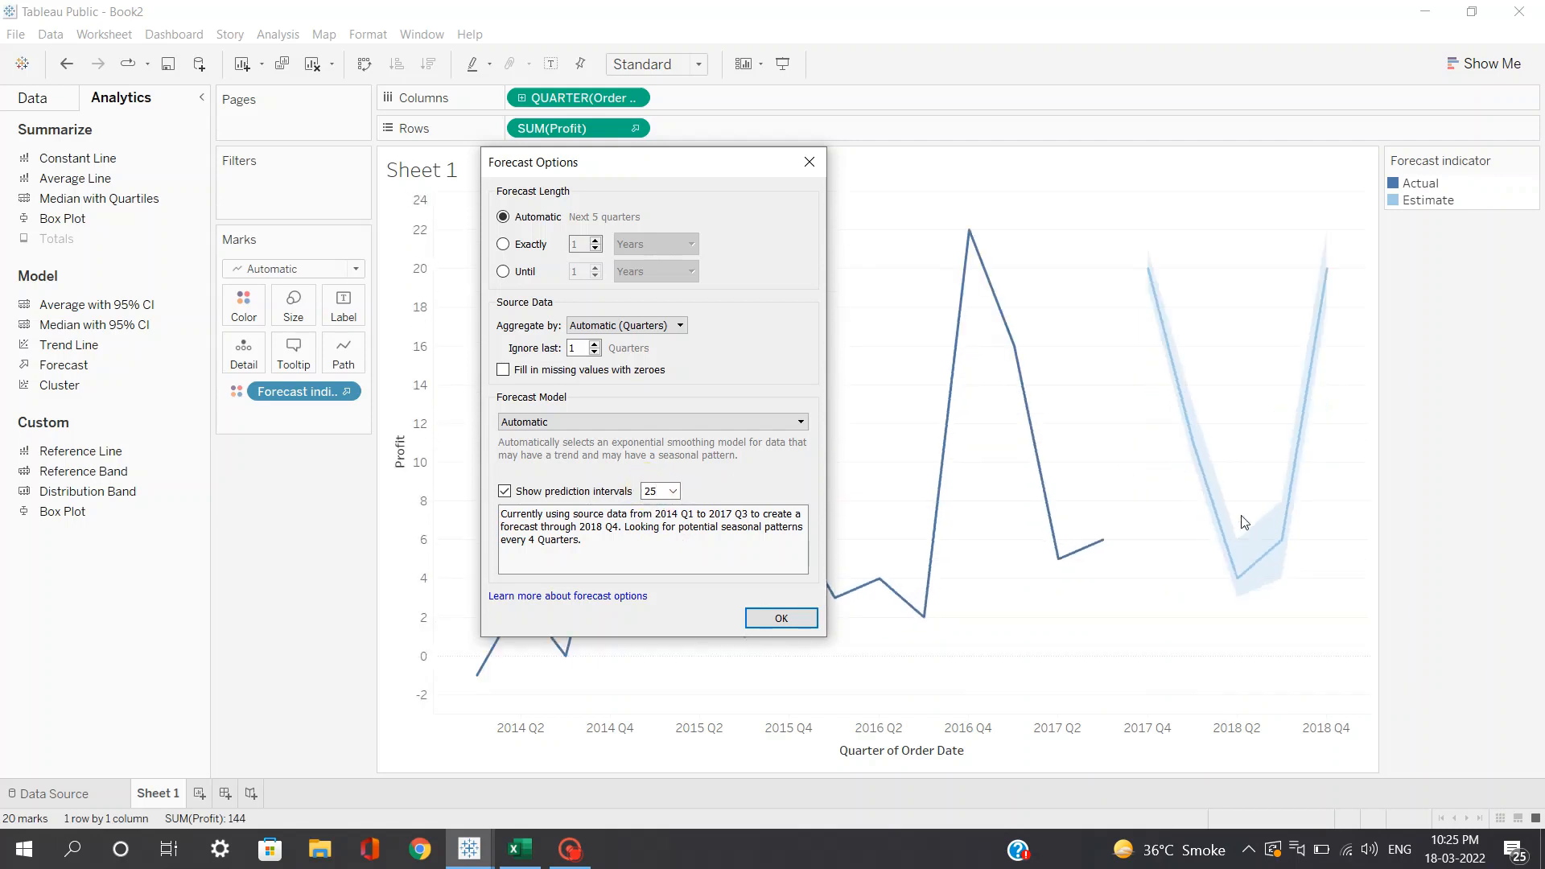
click(676, 492)
click(658, 519)
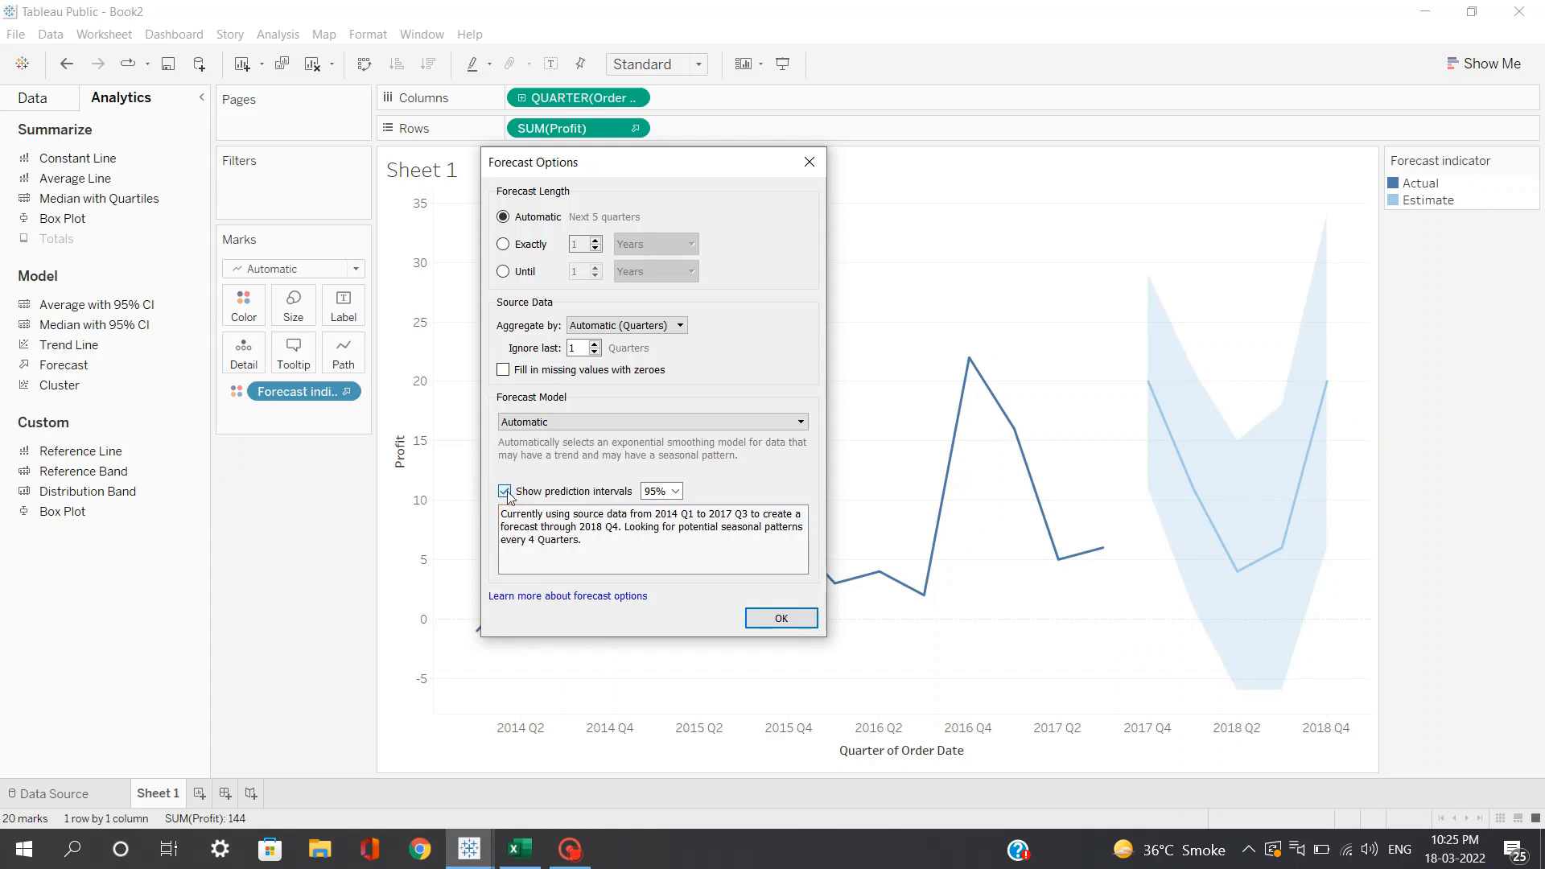
Step: Hide the prediction intervals, show them again, and accept the forecast options
click(504, 492)
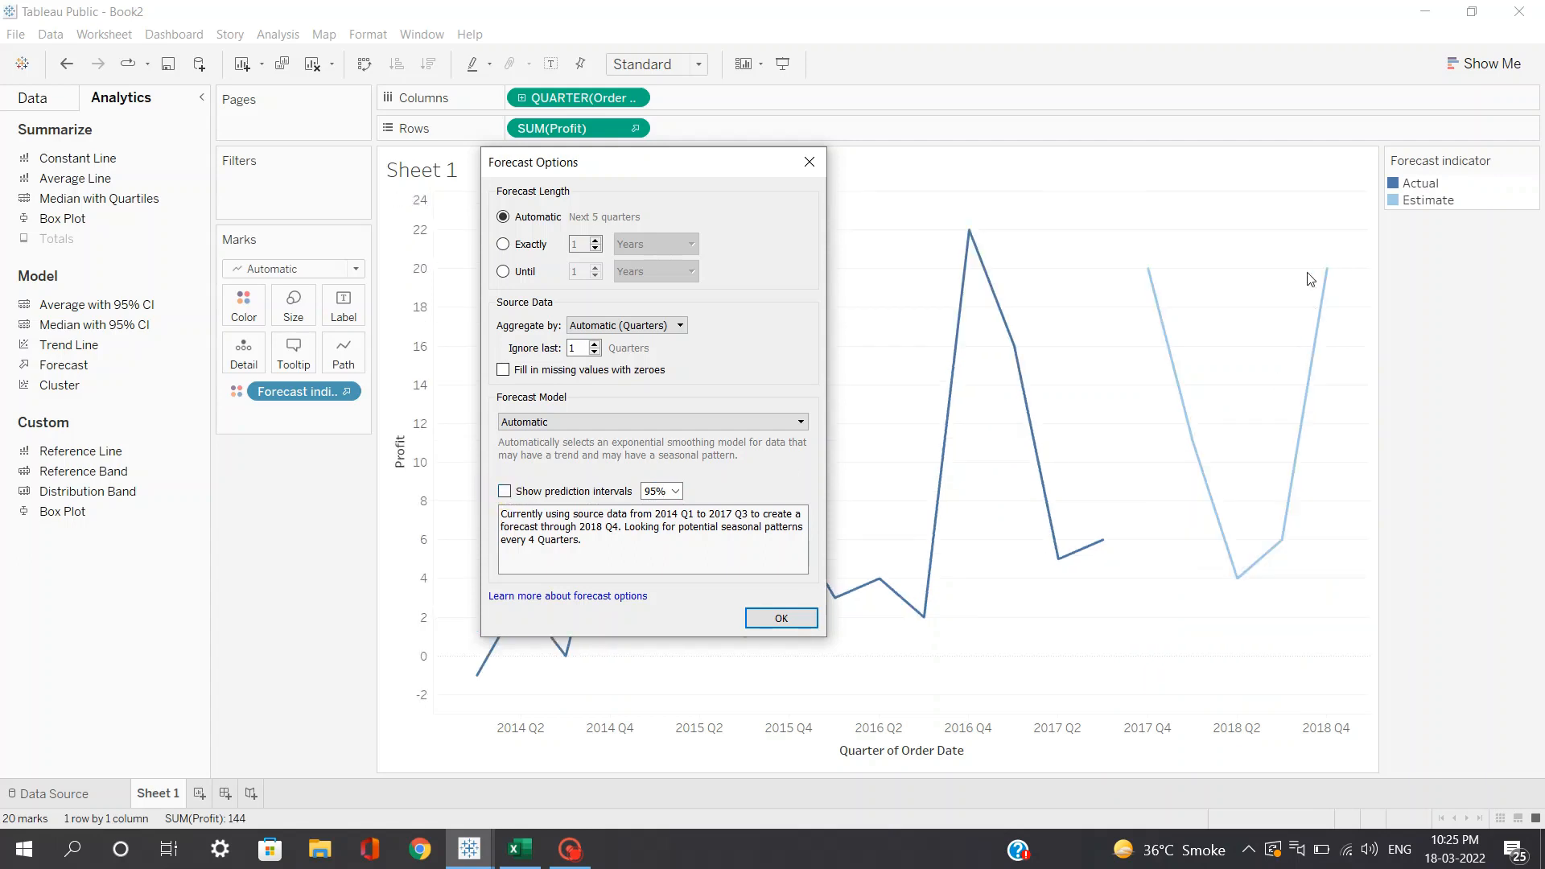
click(504, 492)
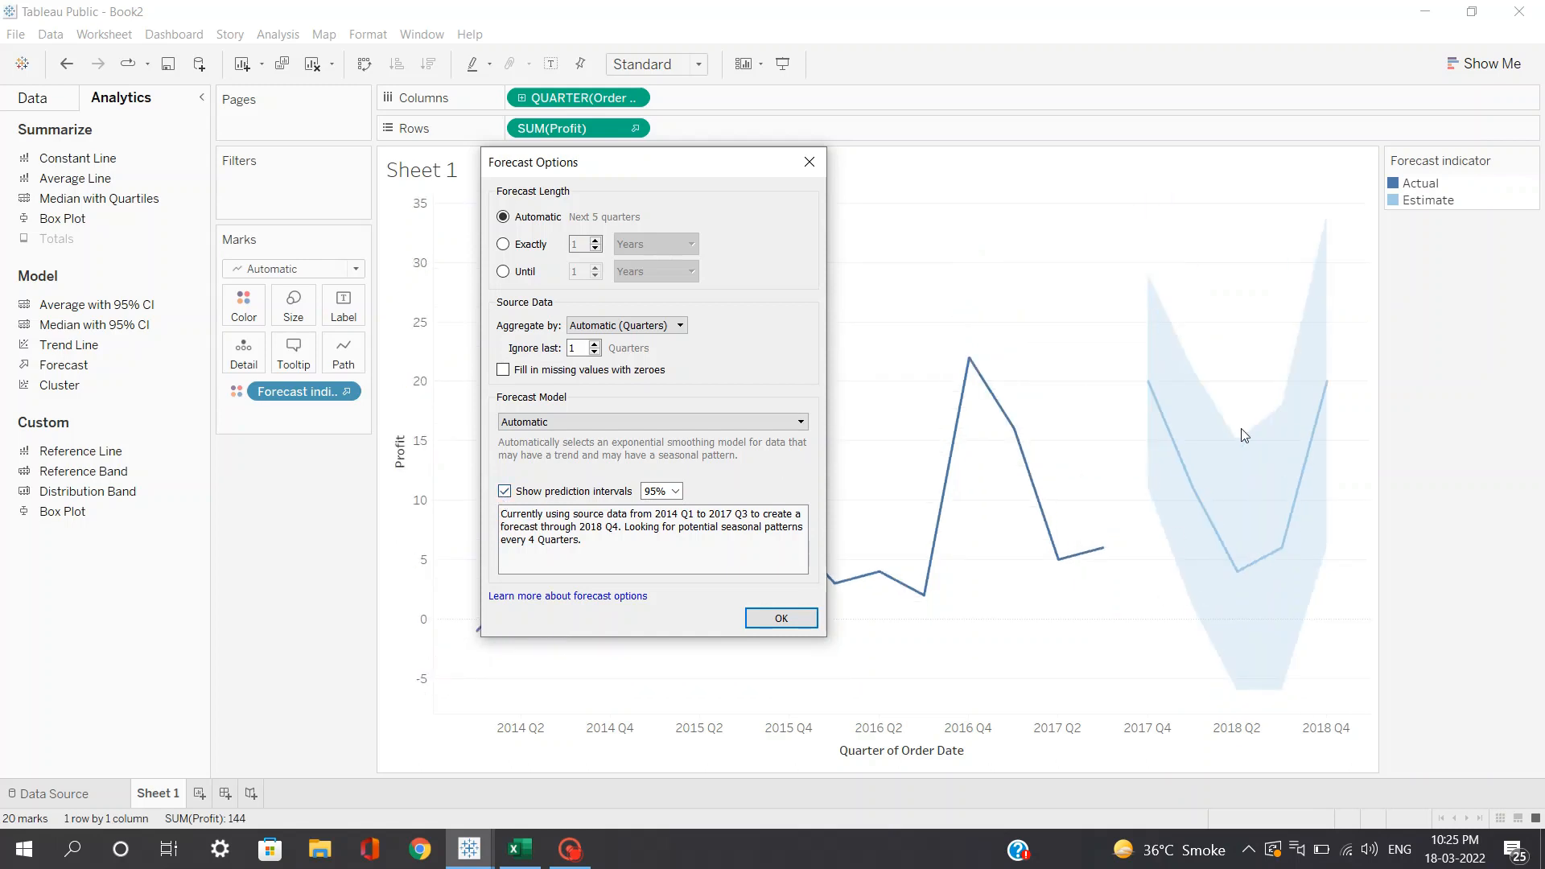
click(782, 618)
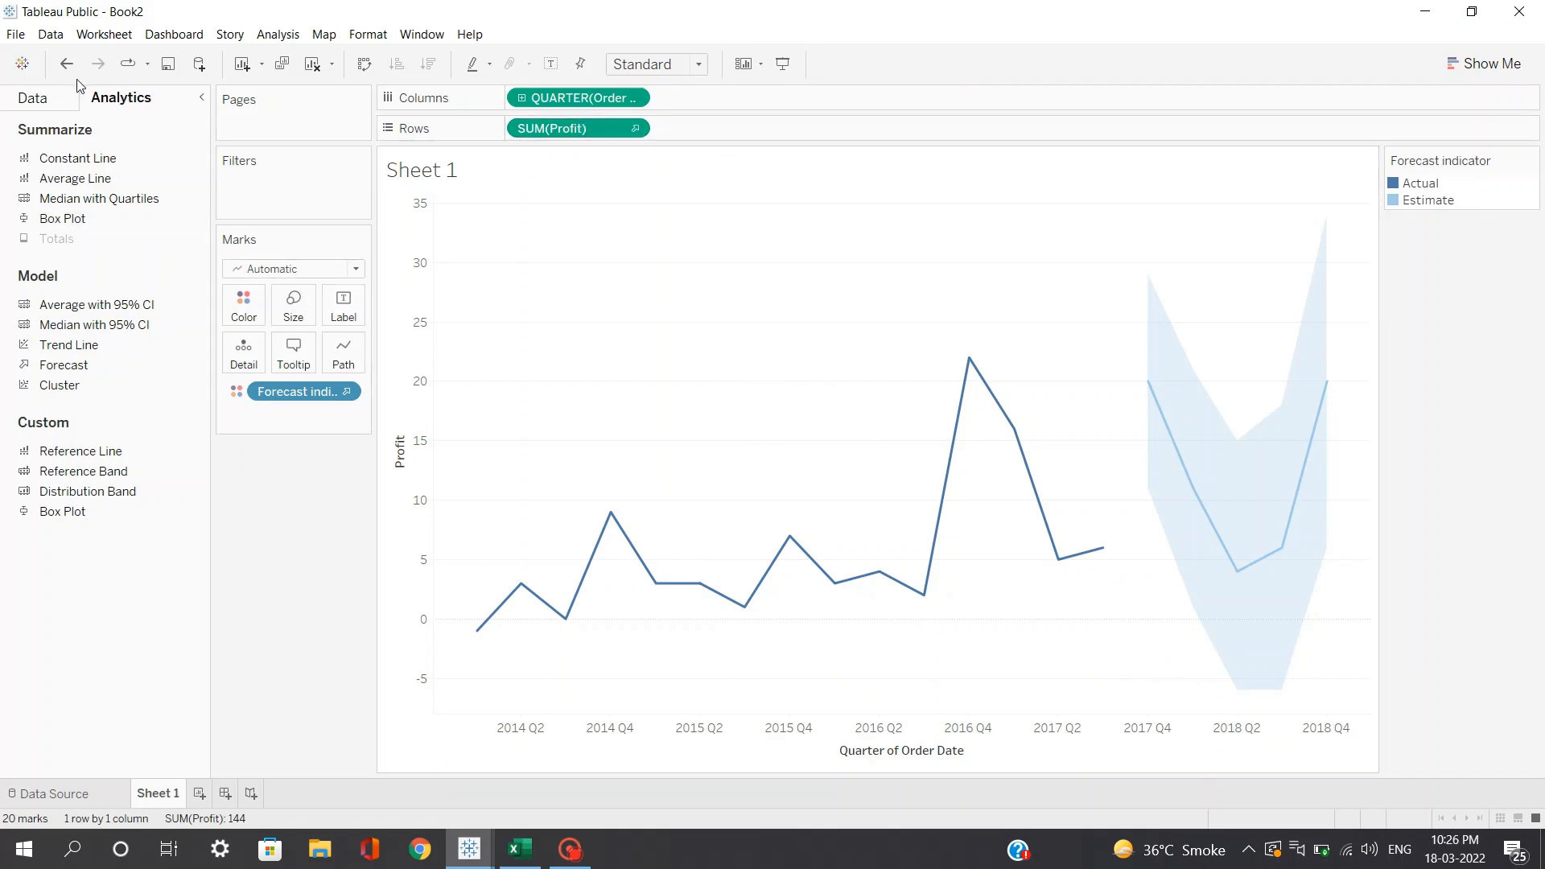
Step: Start a new parameter for the Orders data, name it Parameter and restrict its allowable values to a list
click(44, 97)
click(122, 459)
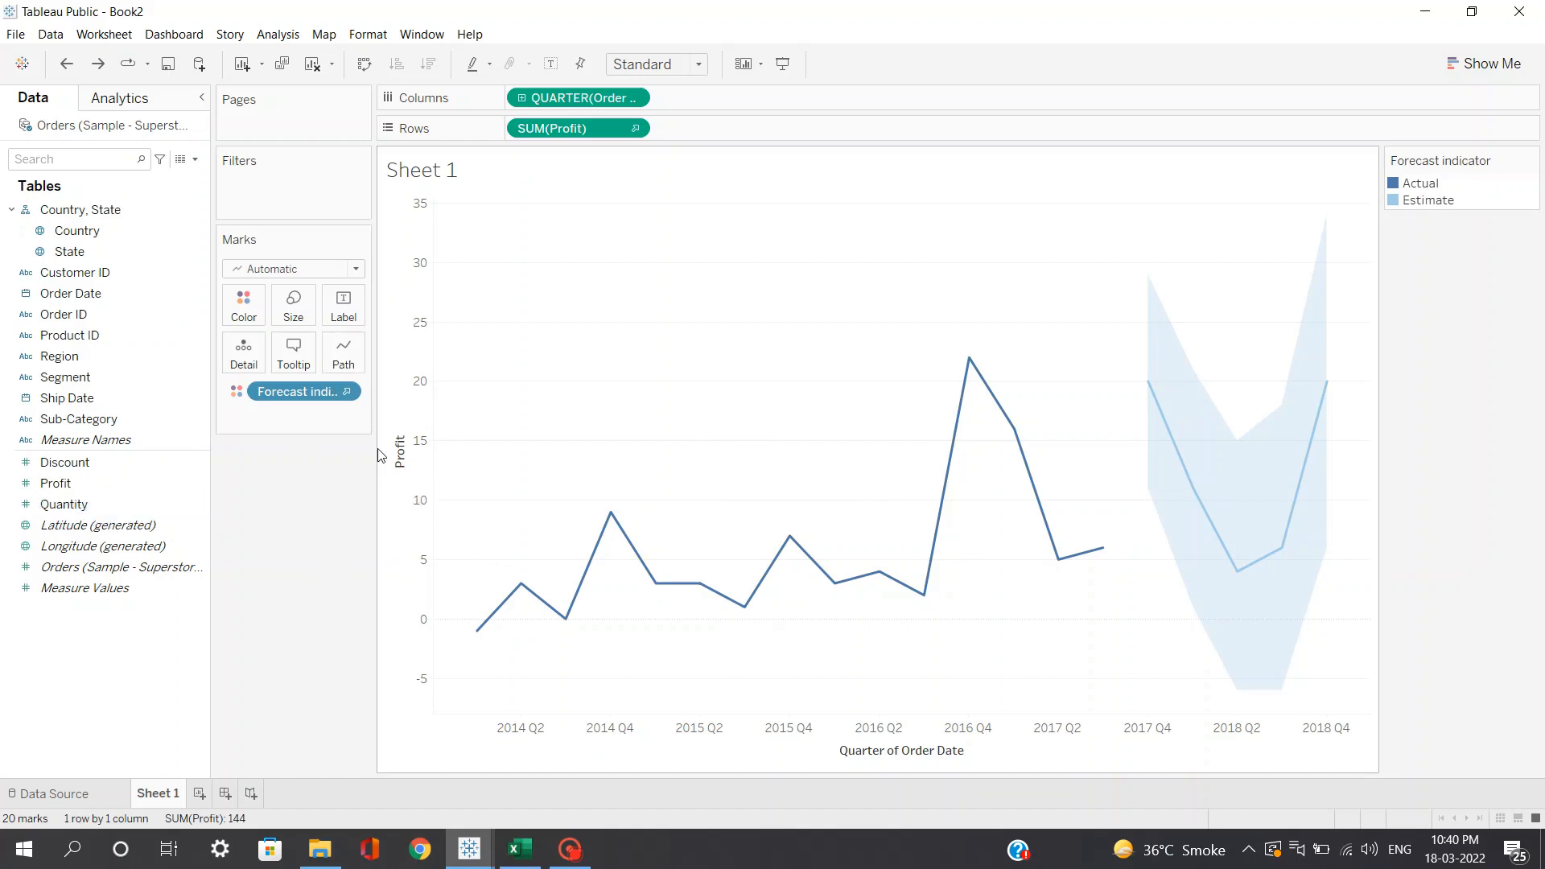
mouse_move(551, 627)
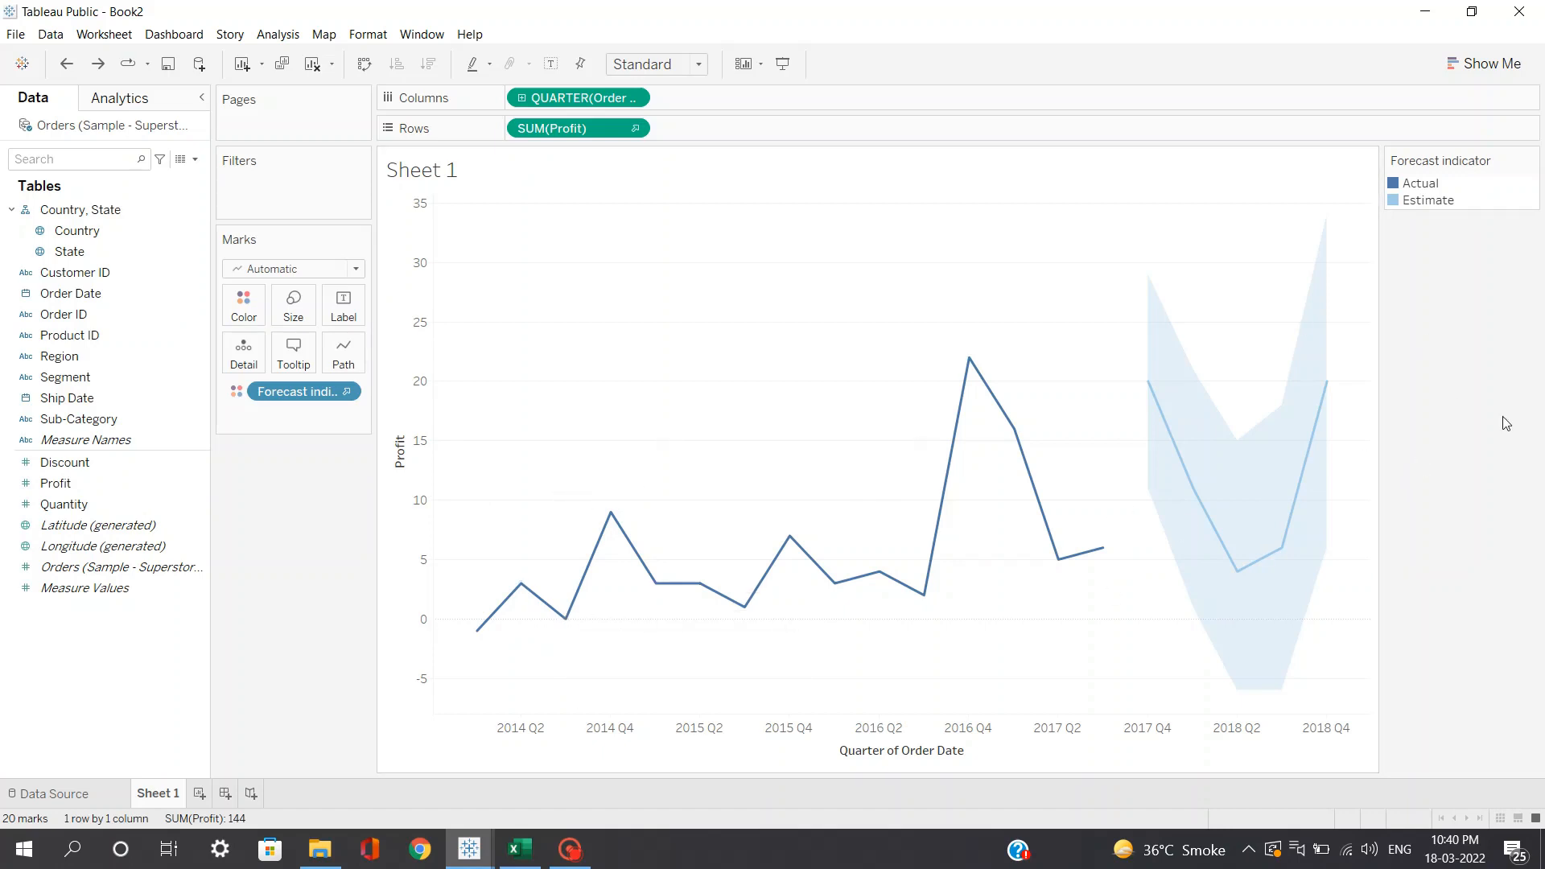
click(103, 465)
click(195, 158)
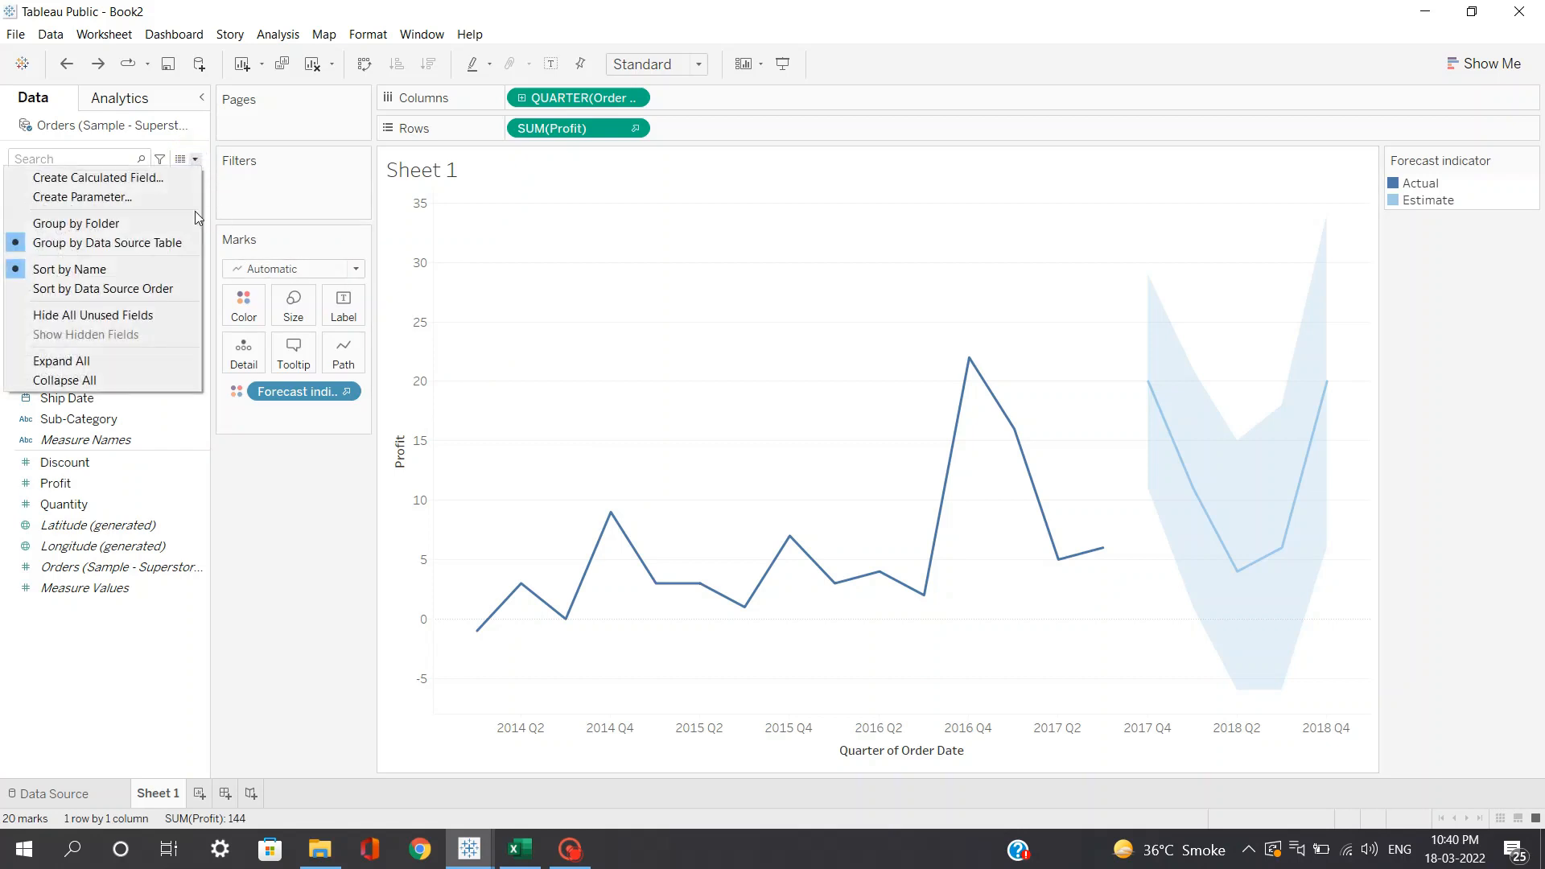
click(100, 197)
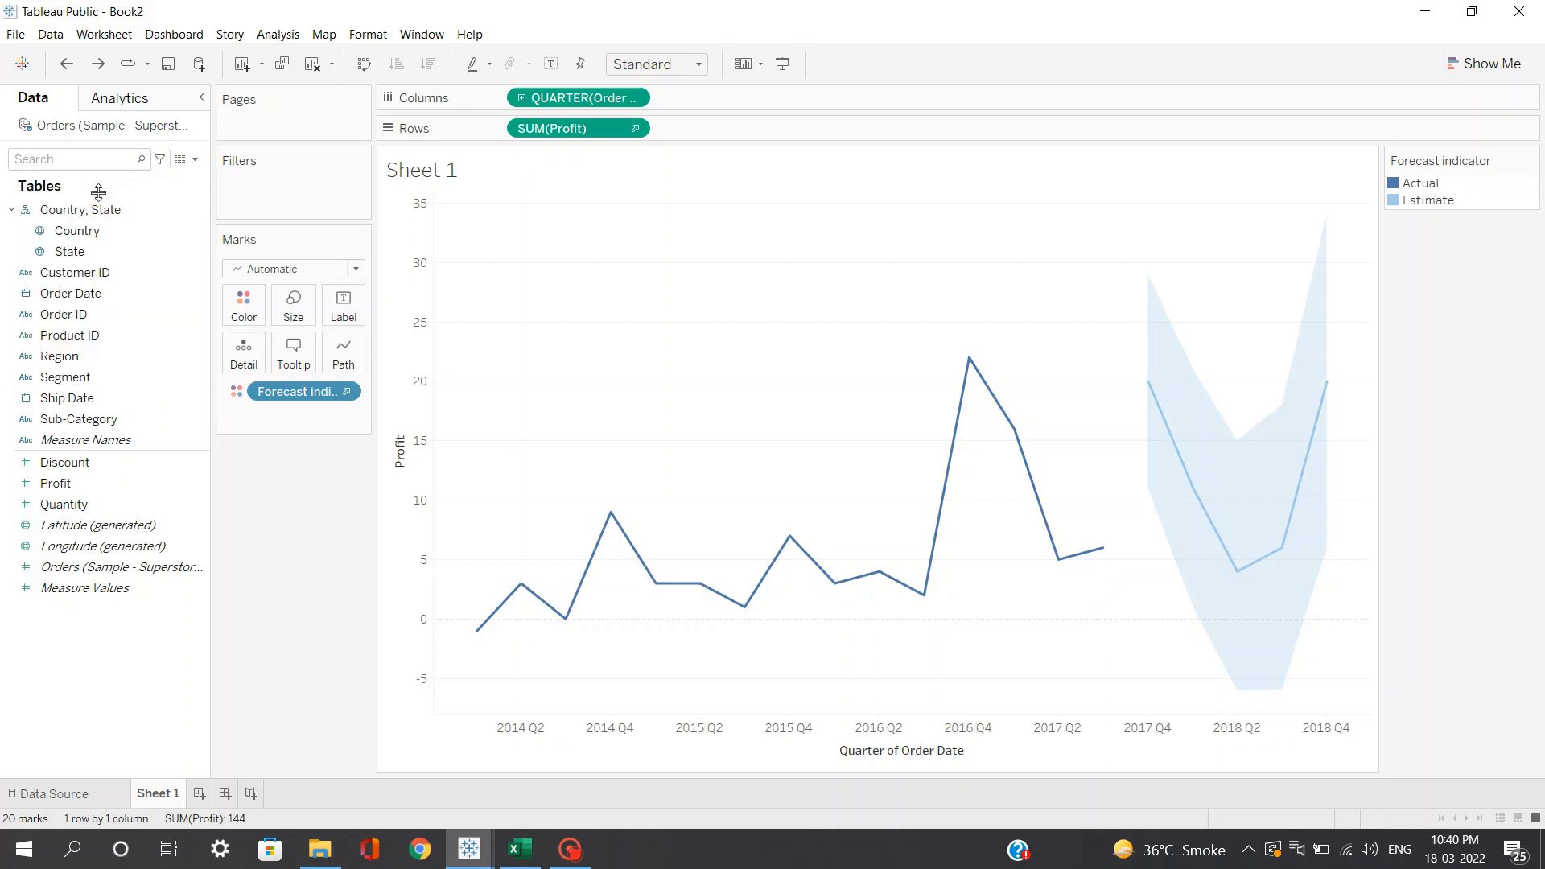
click(696, 253)
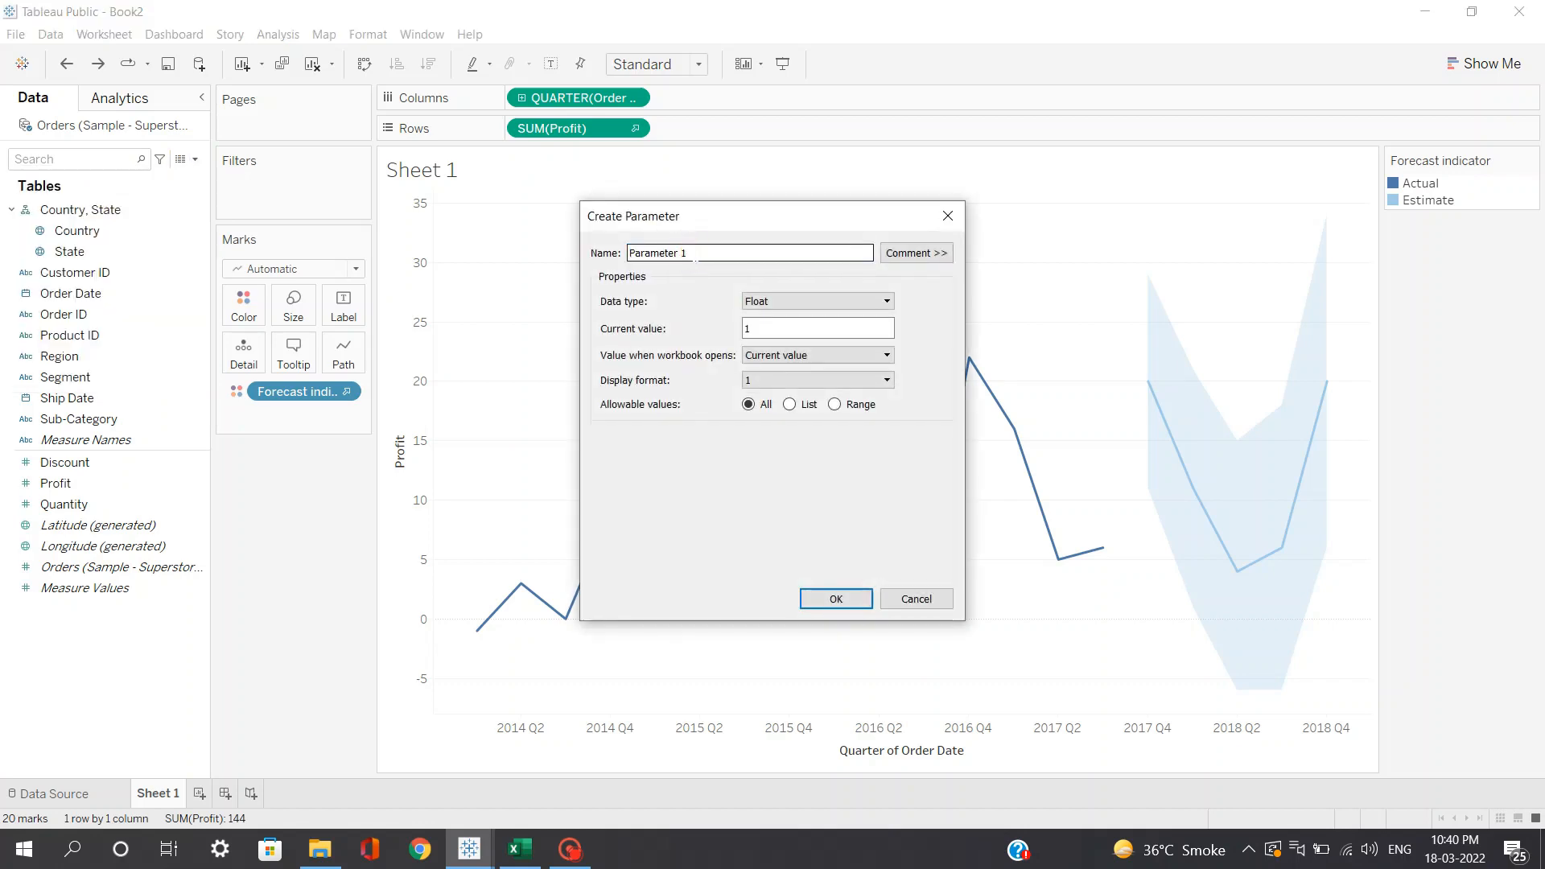
key(BackSpace)
key(BackSpace)
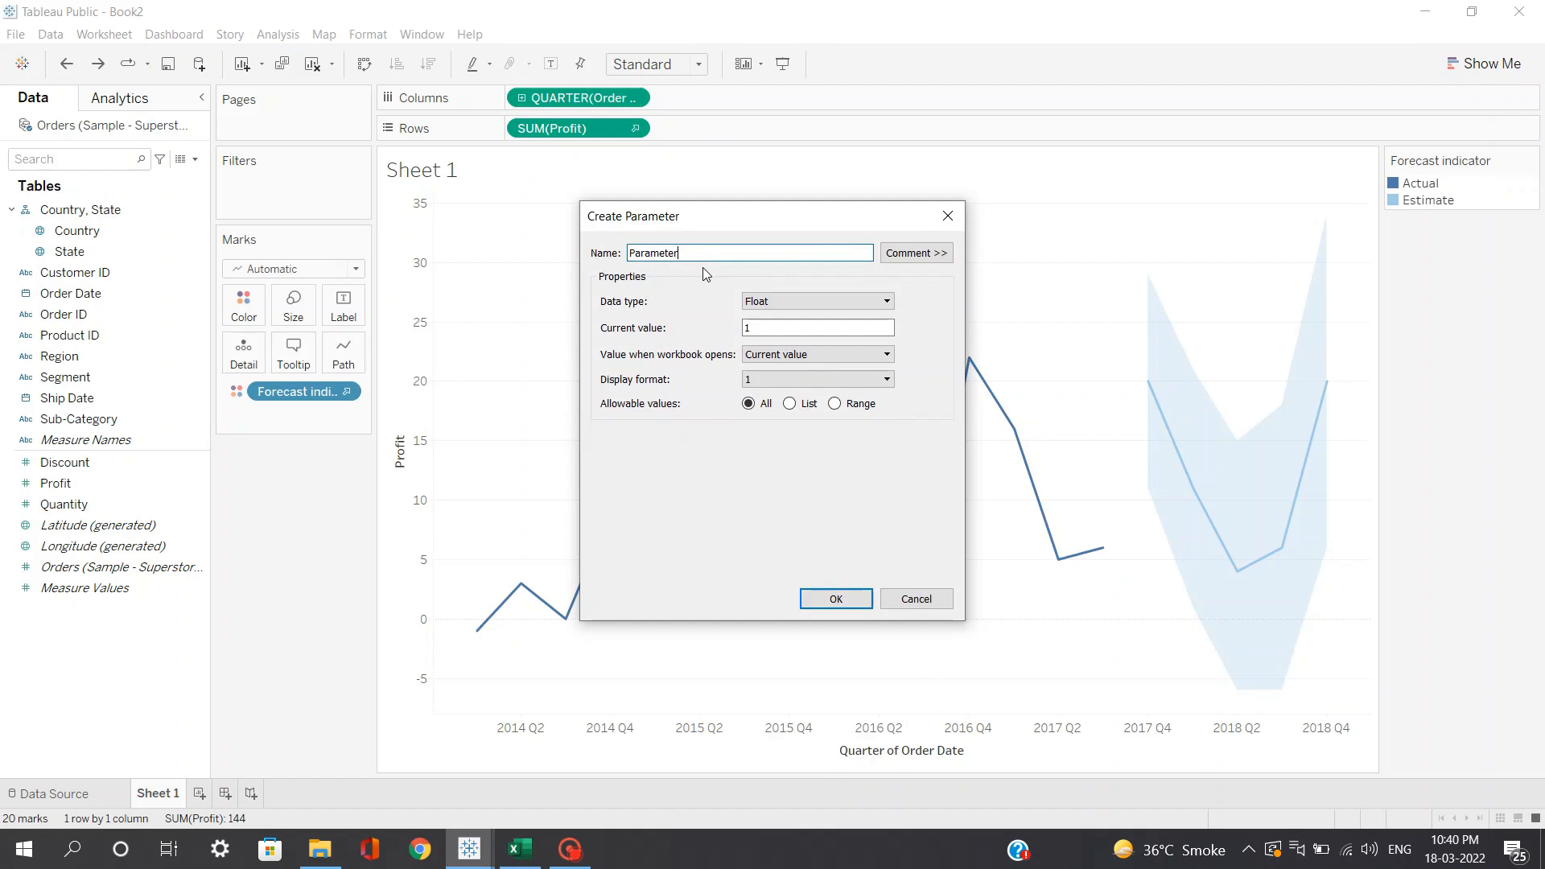
double_click(711, 250)
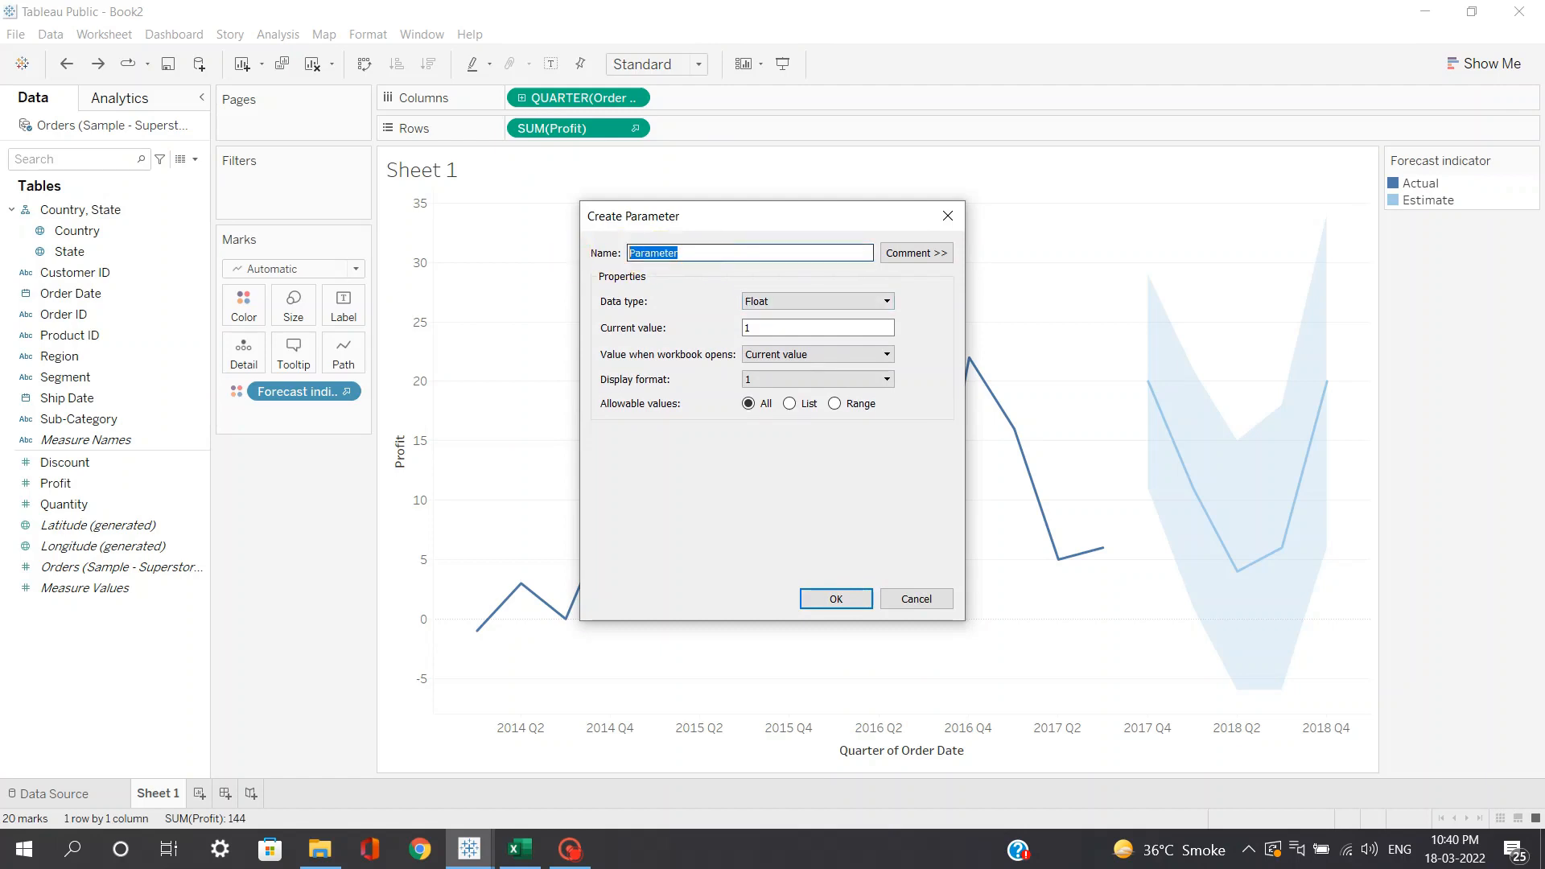
click(717, 250)
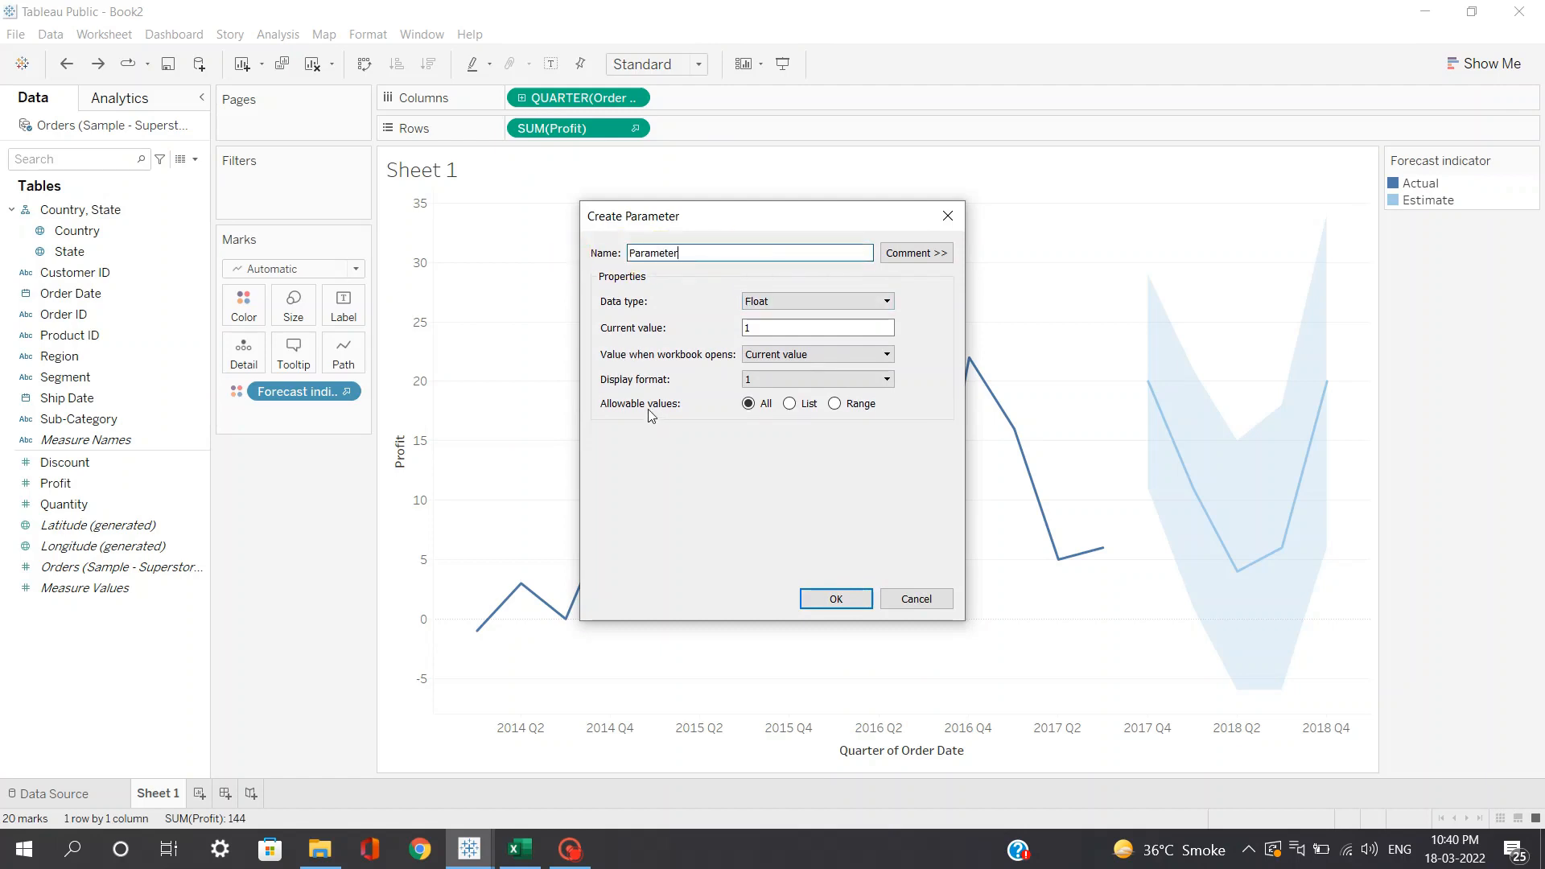
click(790, 403)
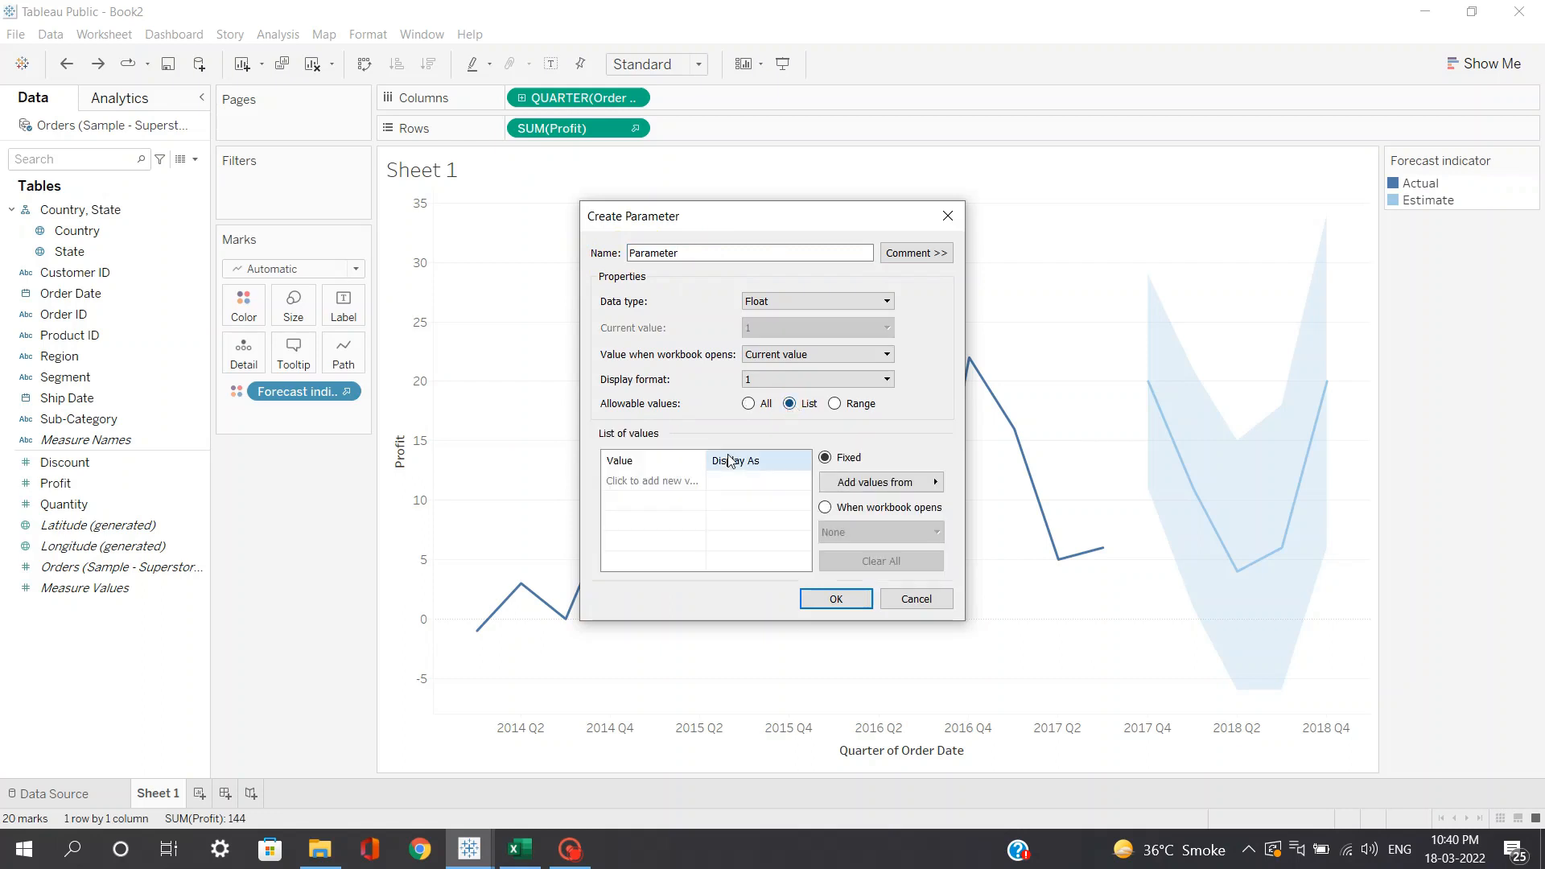
Step: Try to add Profit to the list of values while the parameter's data type is Float
click(650, 481)
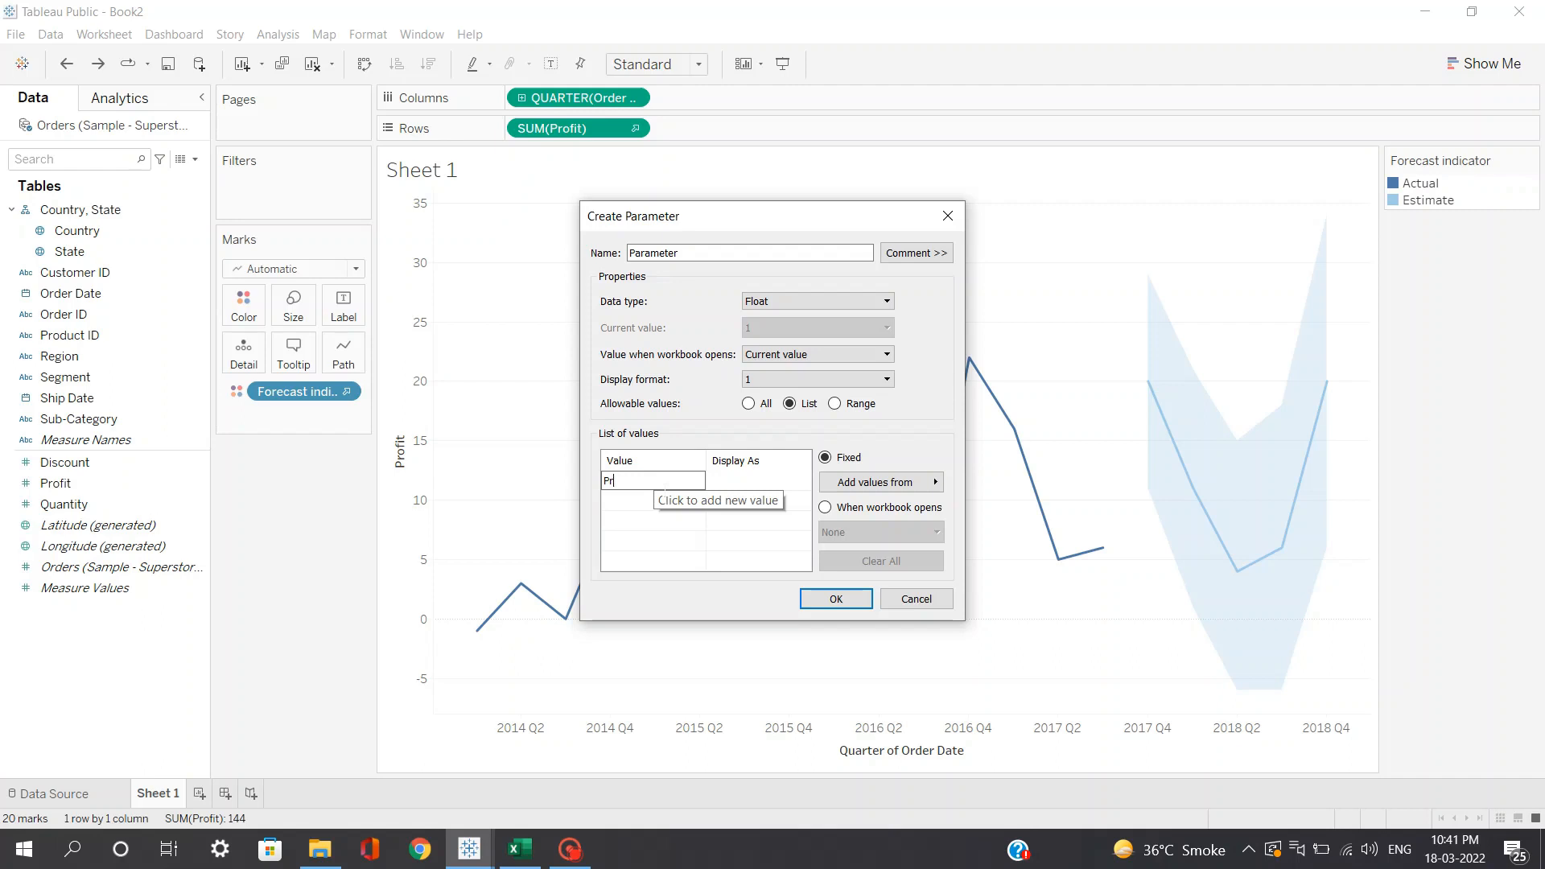
text(fit)
click(638, 499)
click(647, 480)
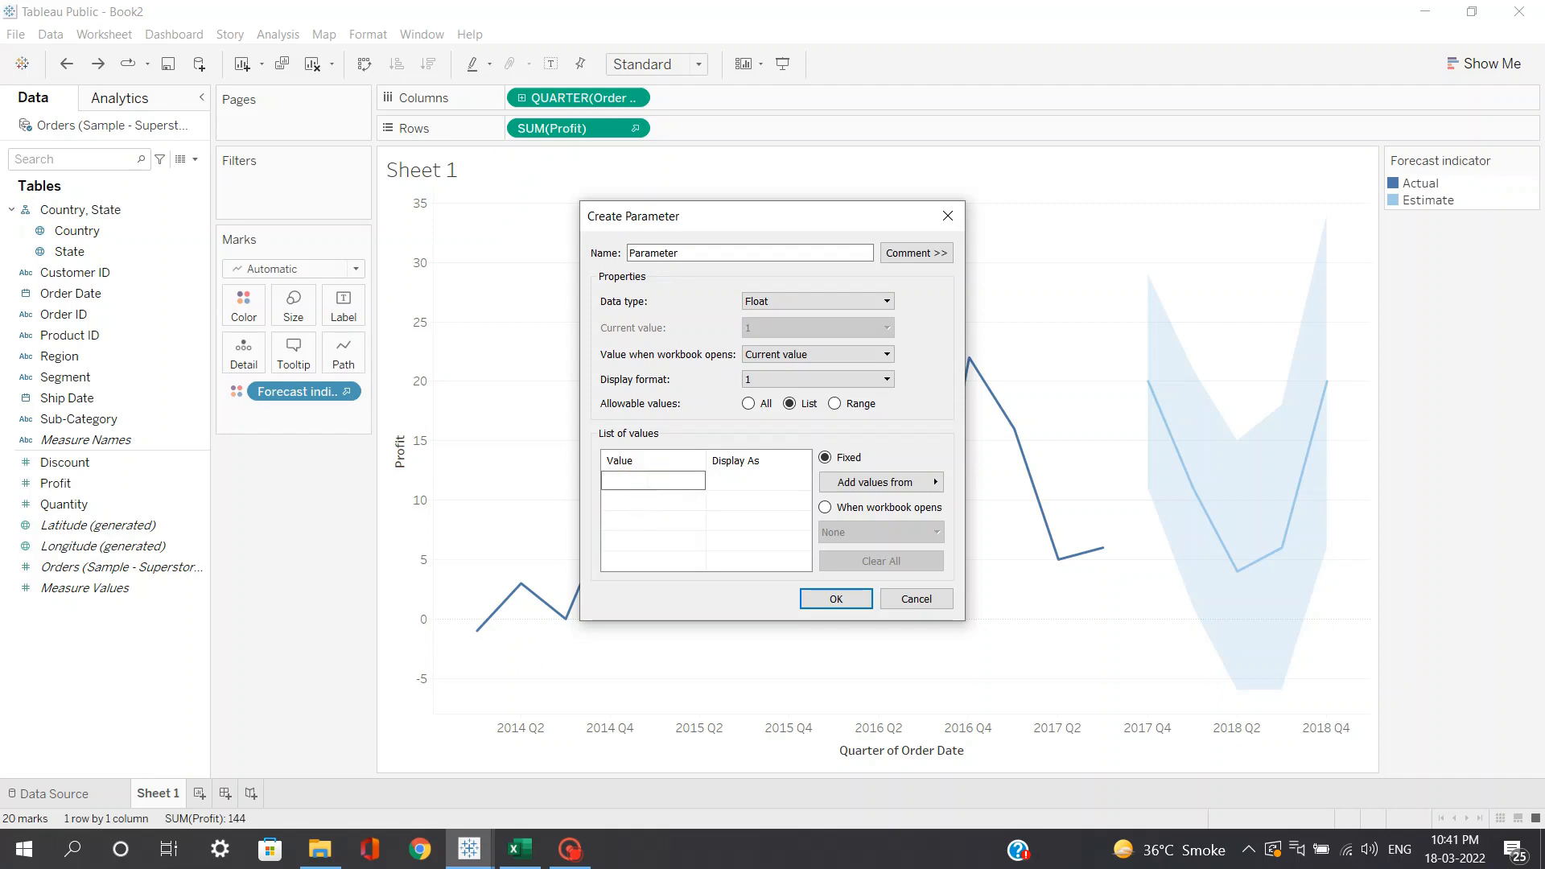
text(Profit)
click(651, 503)
click(661, 495)
Step: Set the parameter's data type to String and add Profit as the first list value
click(760, 303)
click(769, 344)
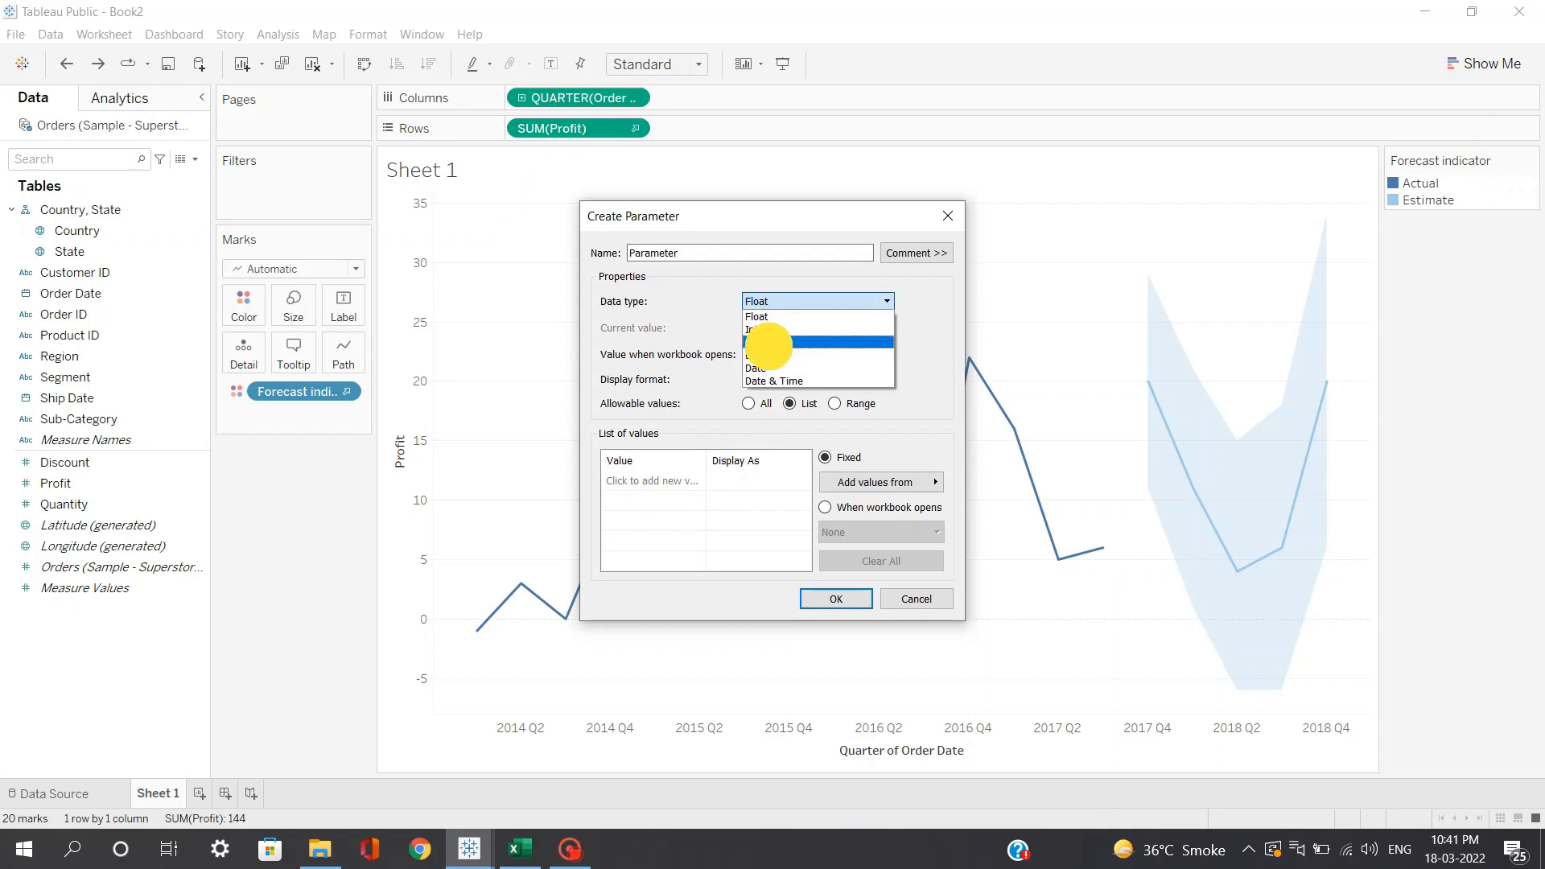
click(652, 482)
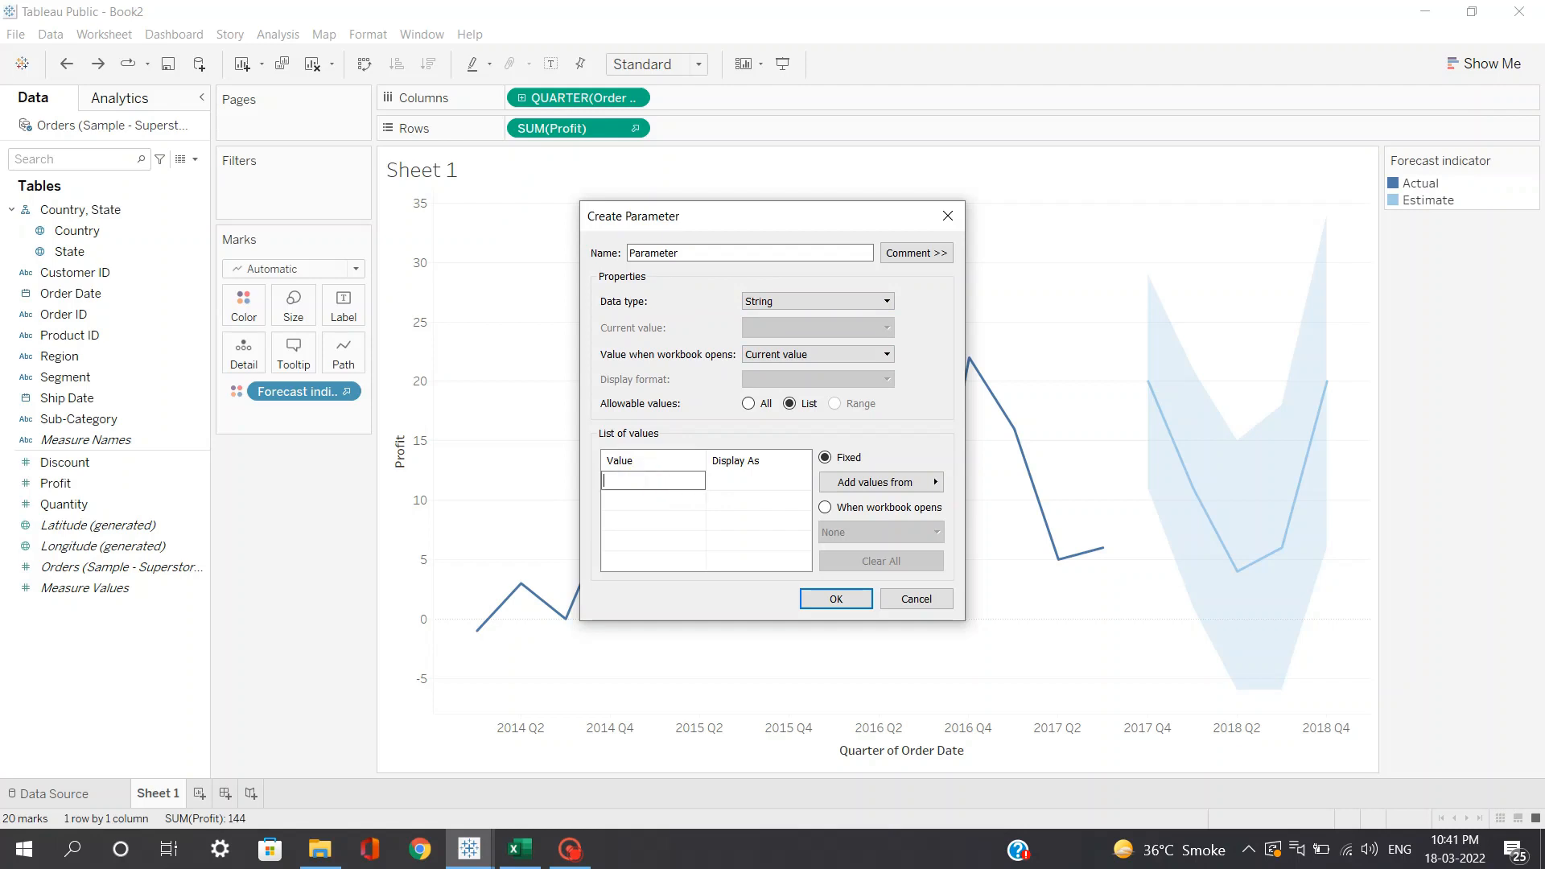
text(S)
text(rofit)
click(646, 503)
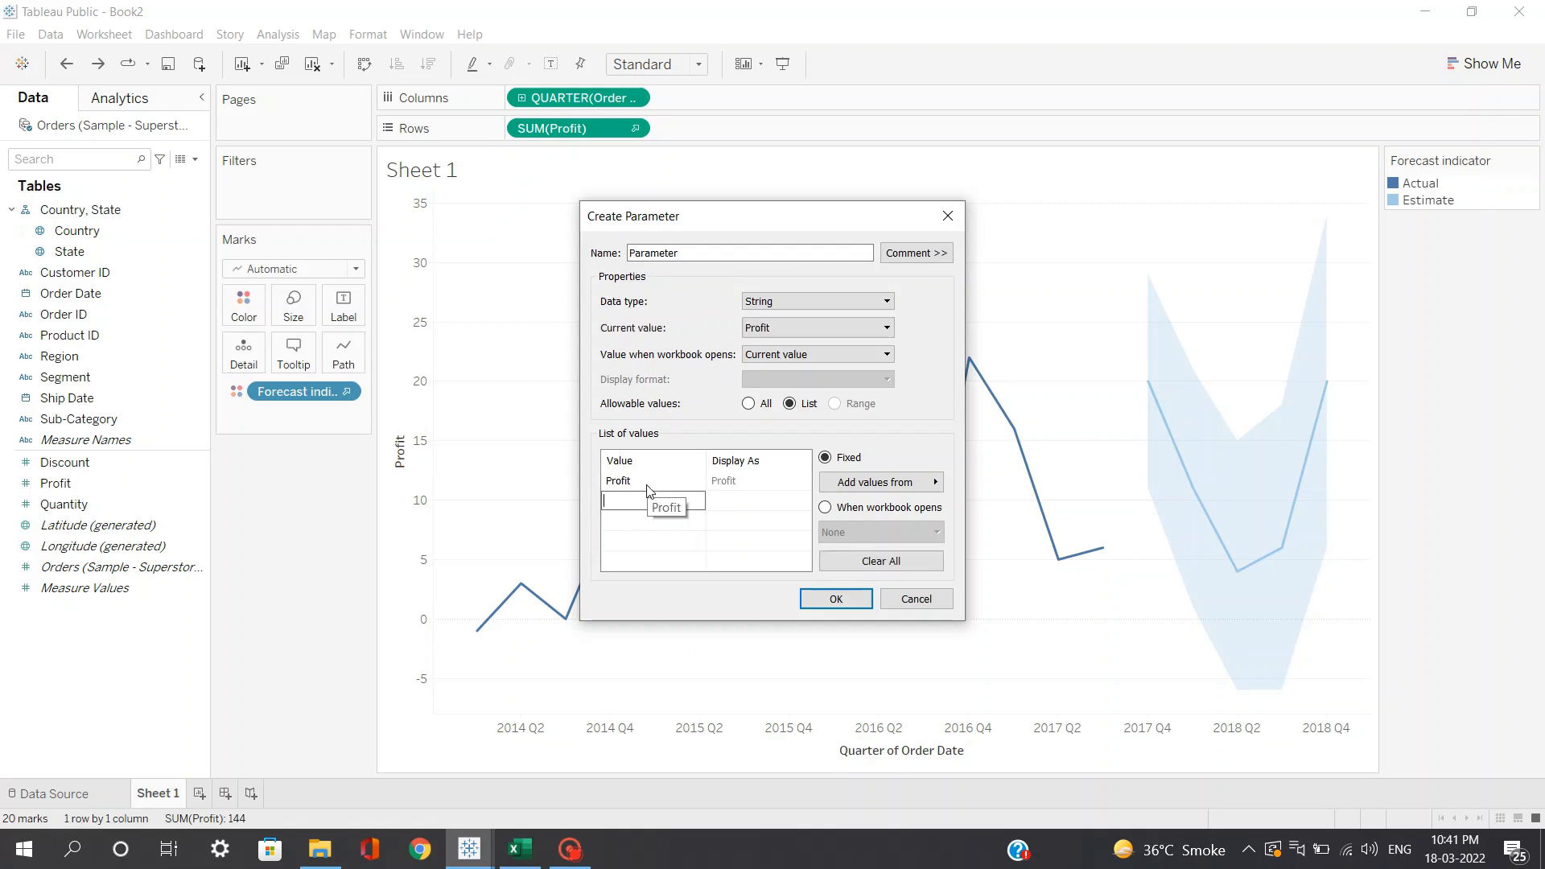
Step: Add Quantity and Discount to the parameter's list of values and create the parameter
text(Quantity)
key(Return)
text(Discount)
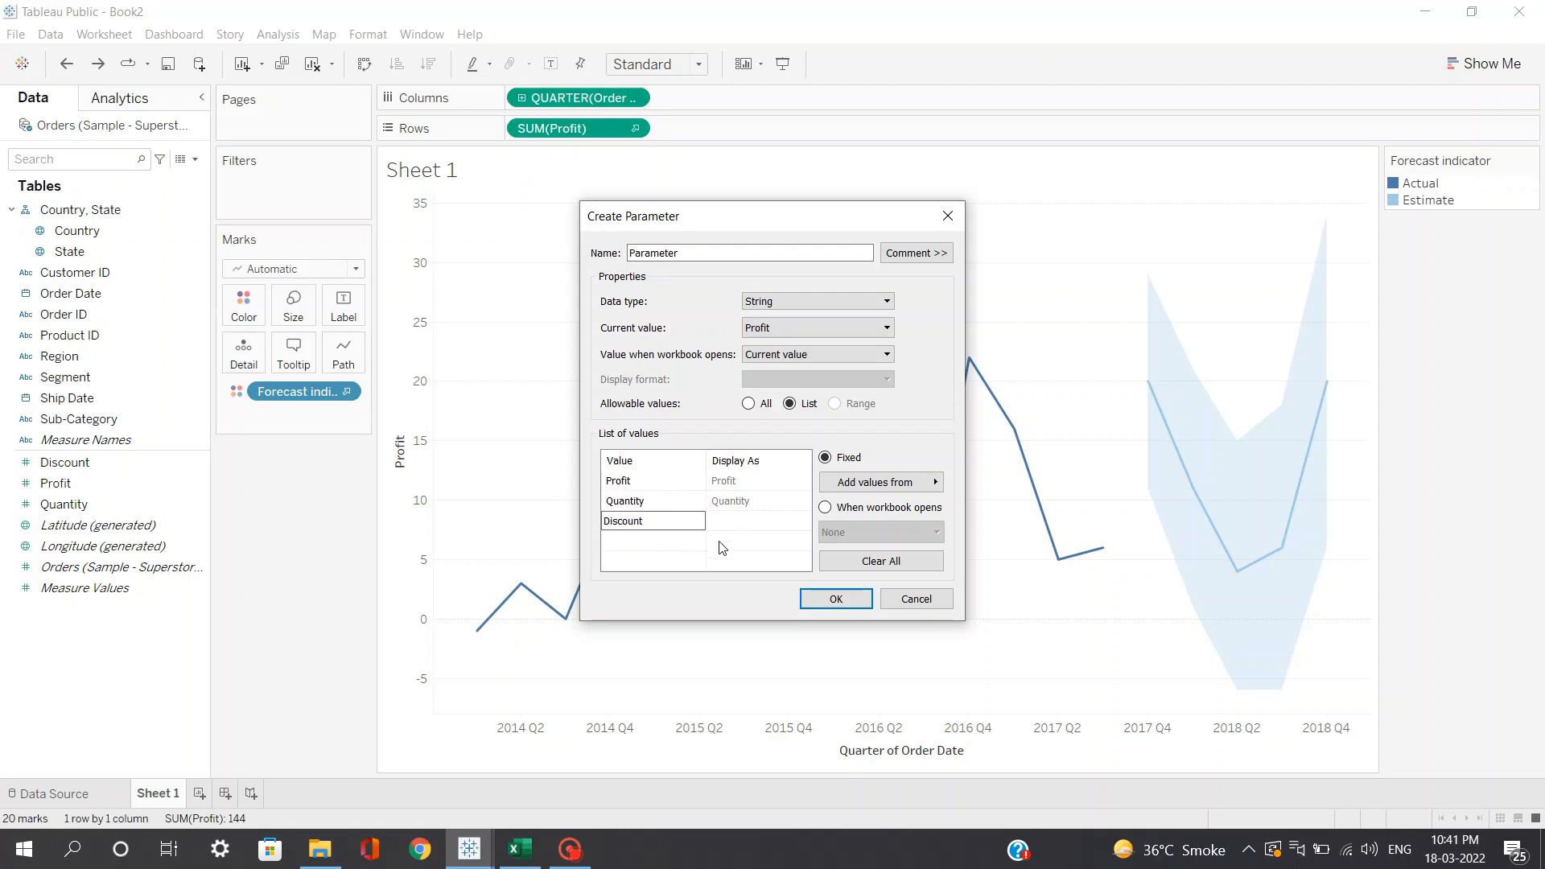
key(Return)
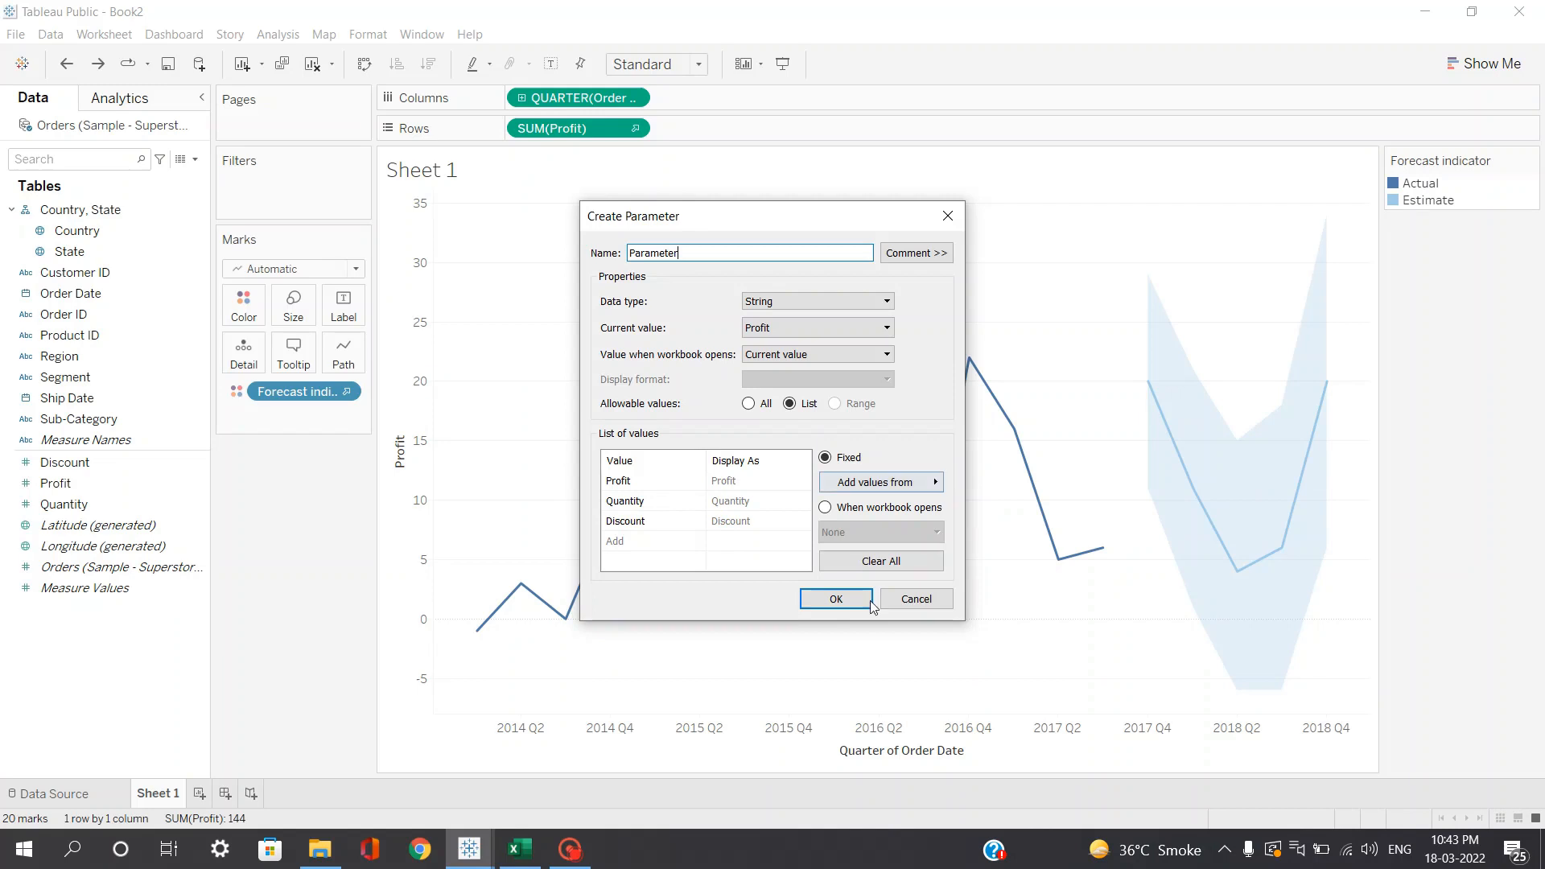
click(838, 602)
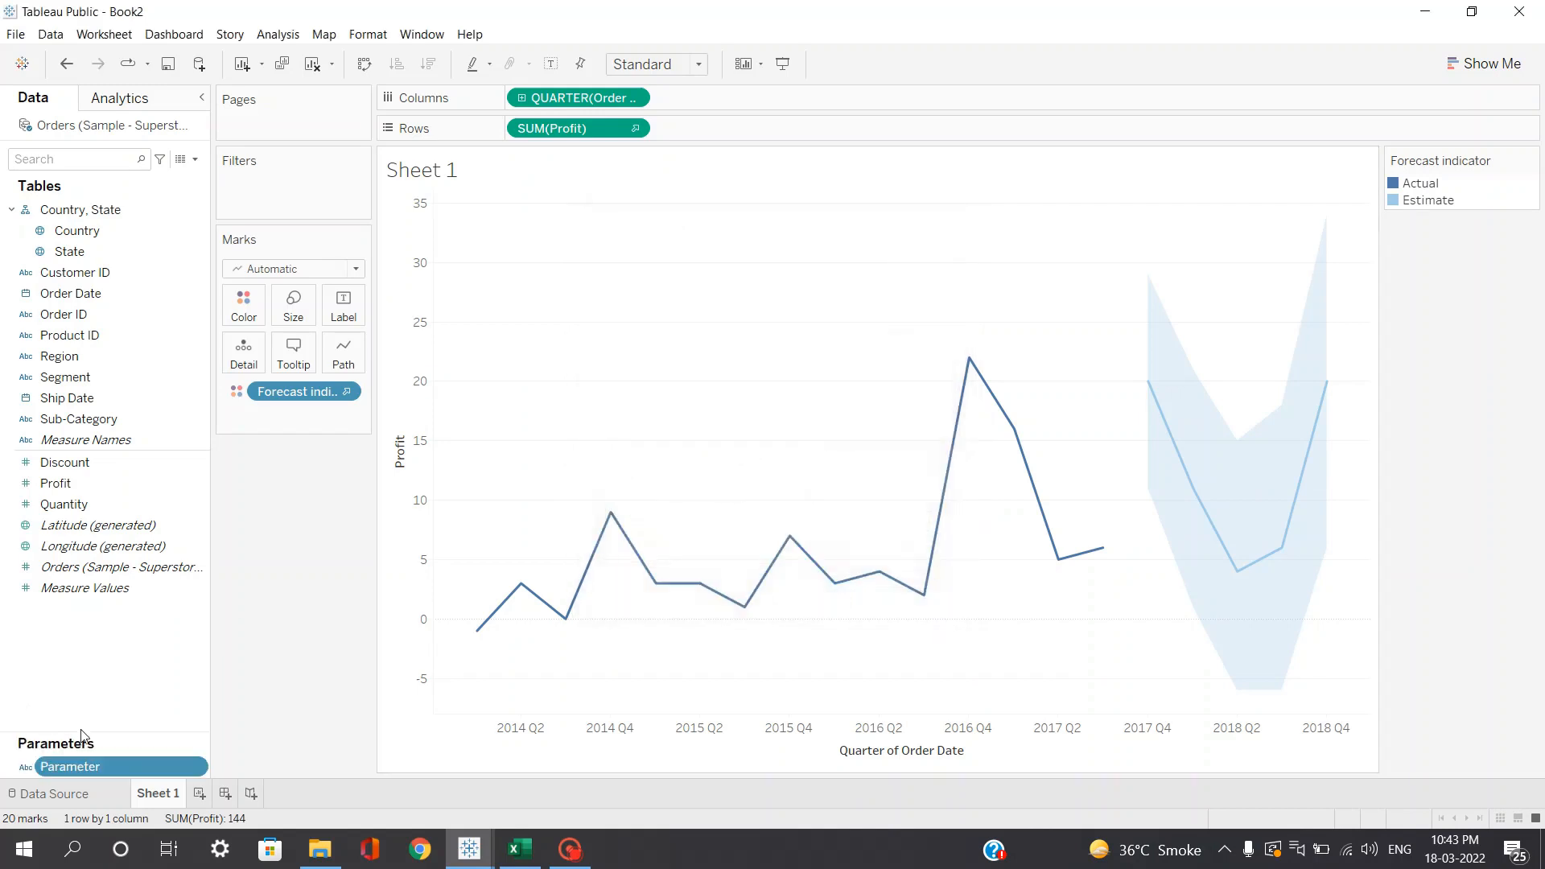
Step: Enlarge the Parameters section, show the new parameter's control on the sheet and choose Quantity in it
drag(80, 732, 95, 626)
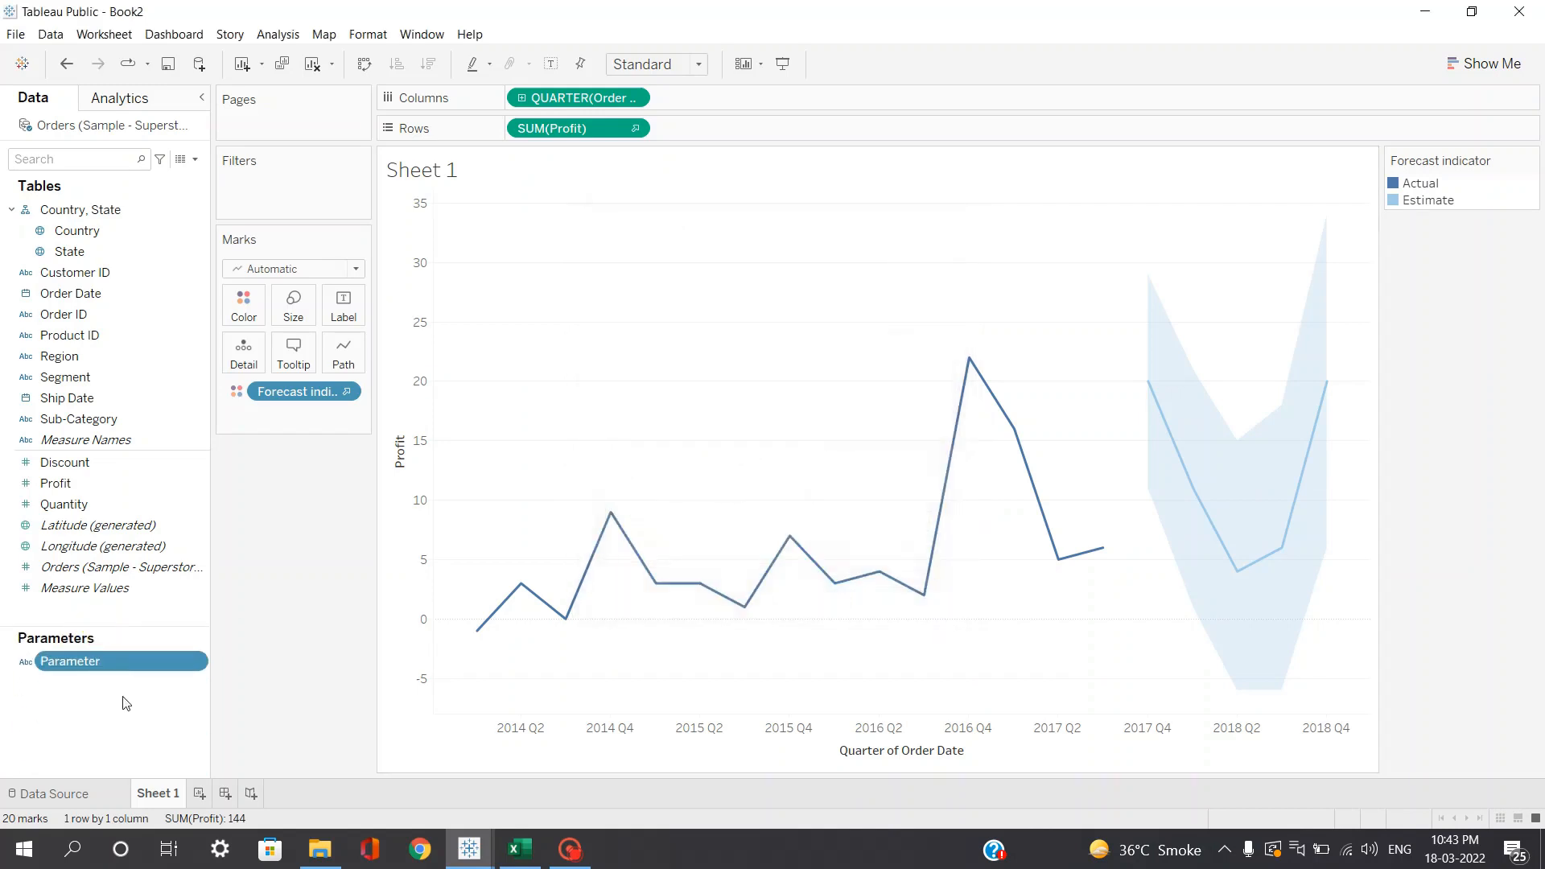
right_click(192, 666)
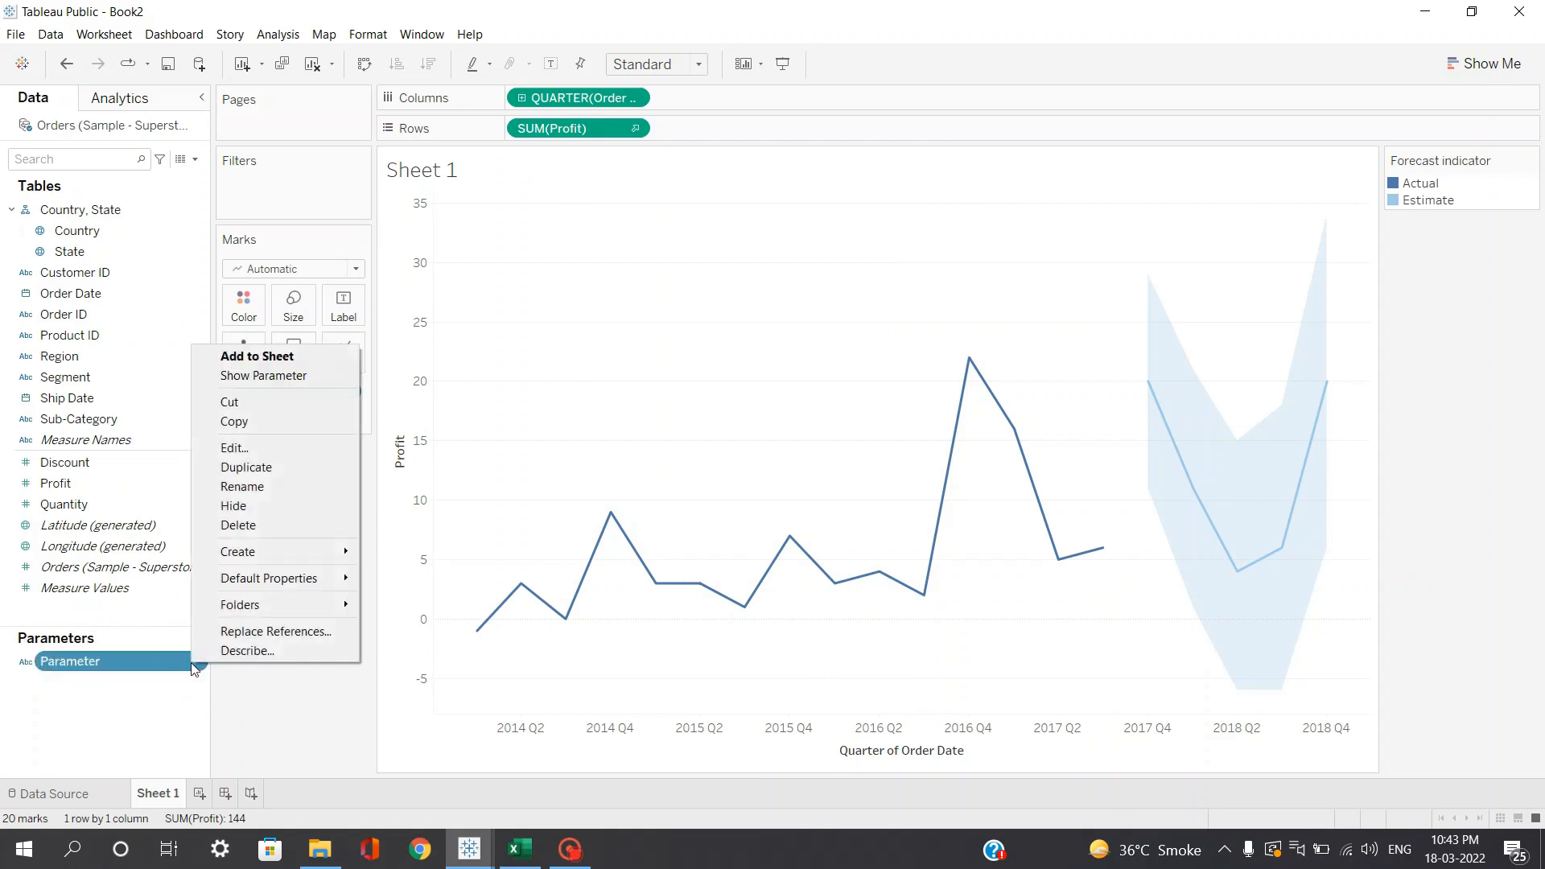
click(278, 374)
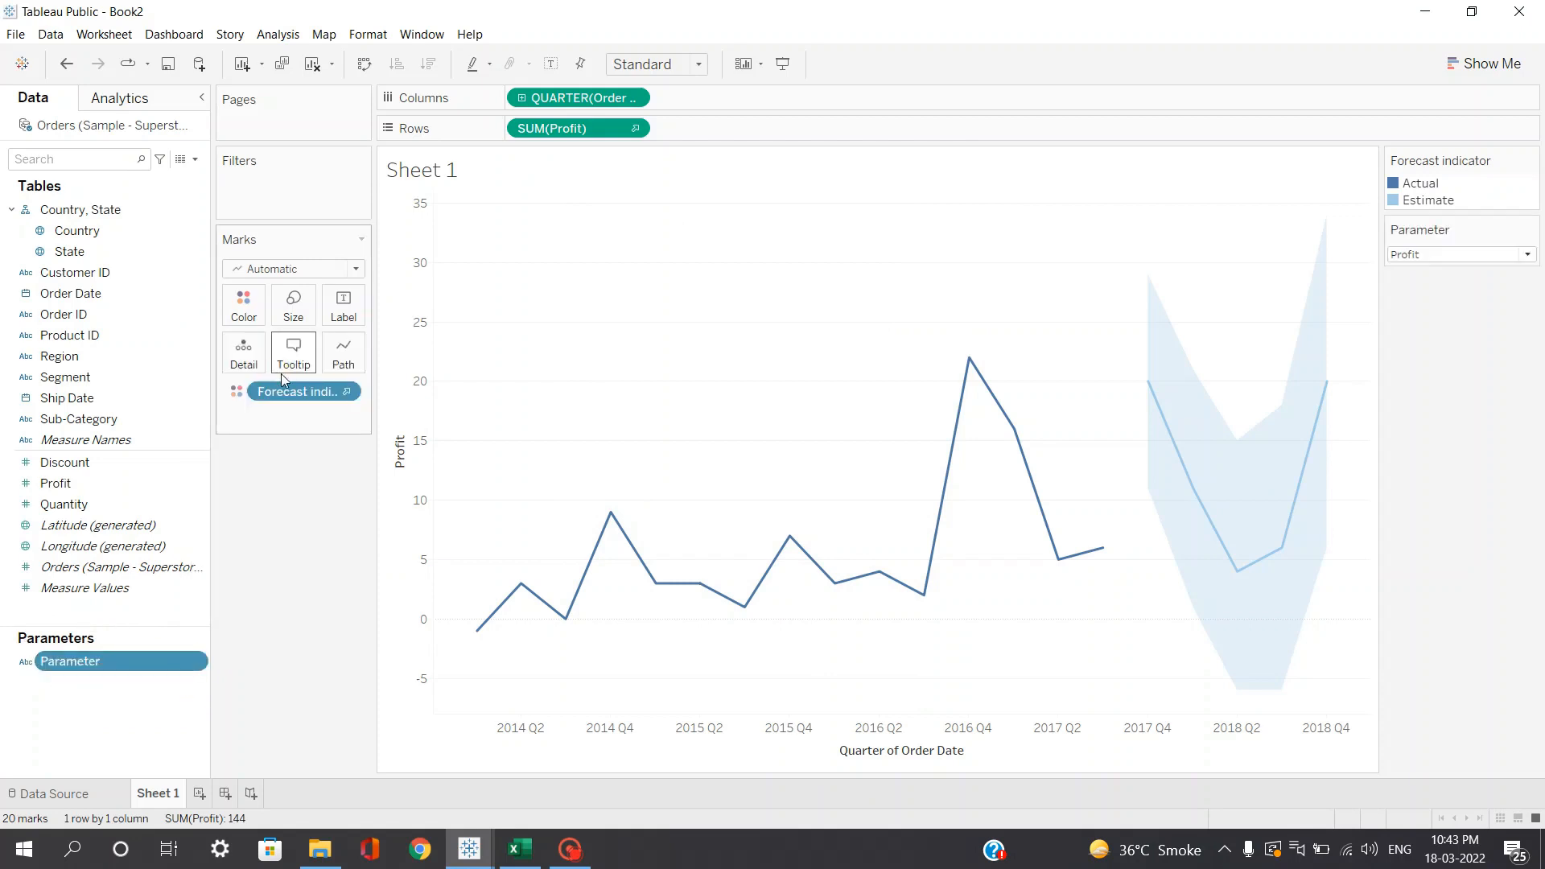
click(1441, 255)
click(1431, 288)
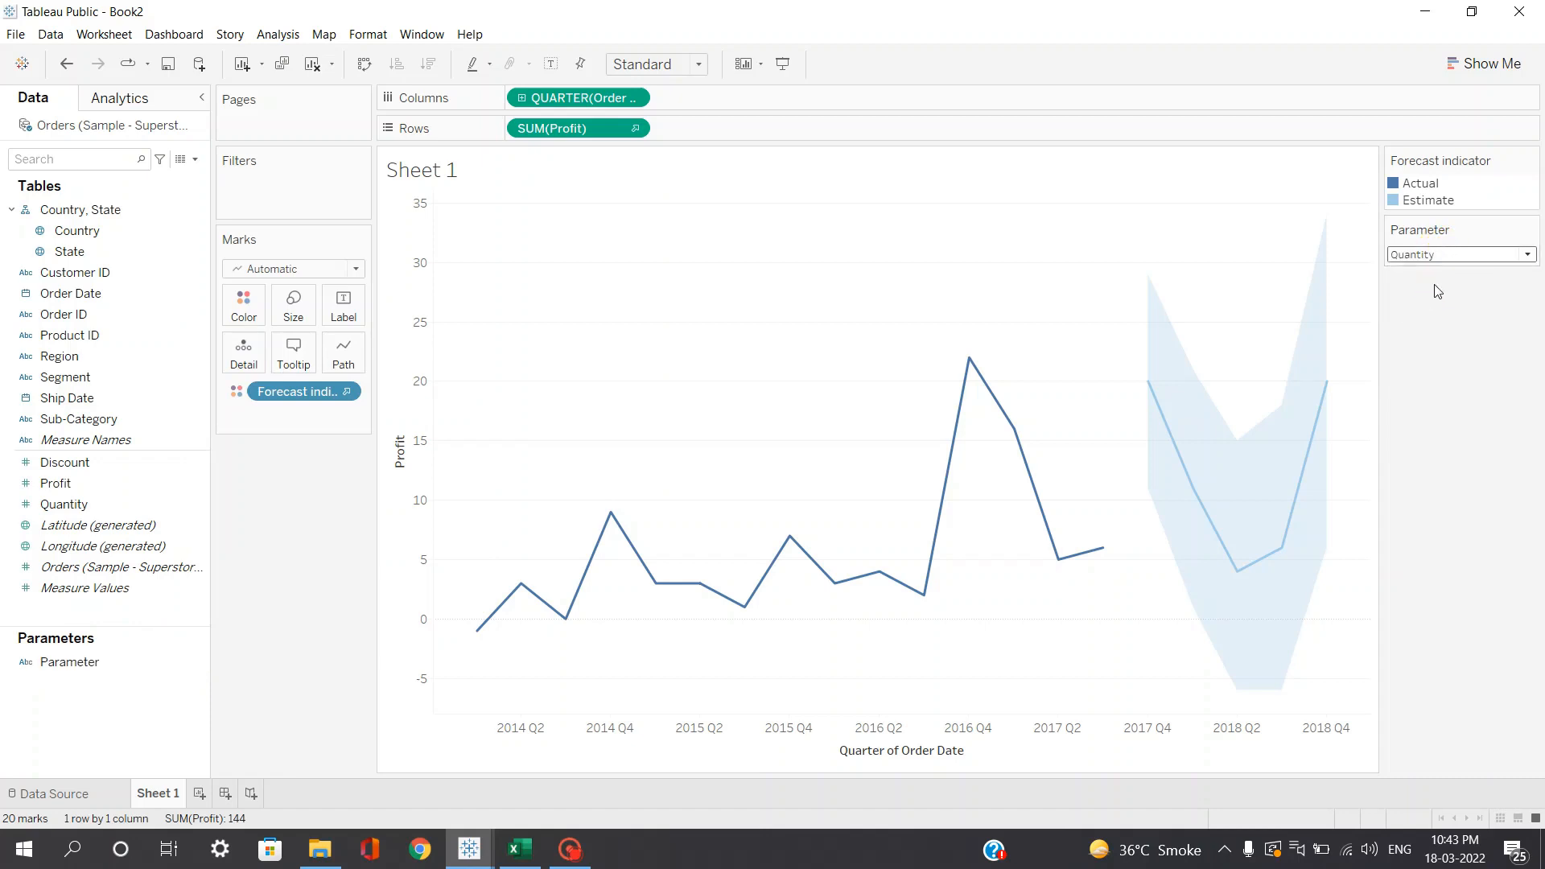
Step: Switch the parameter control to Discount and then back to Quantity
click(1439, 256)
click(1424, 304)
click(1439, 256)
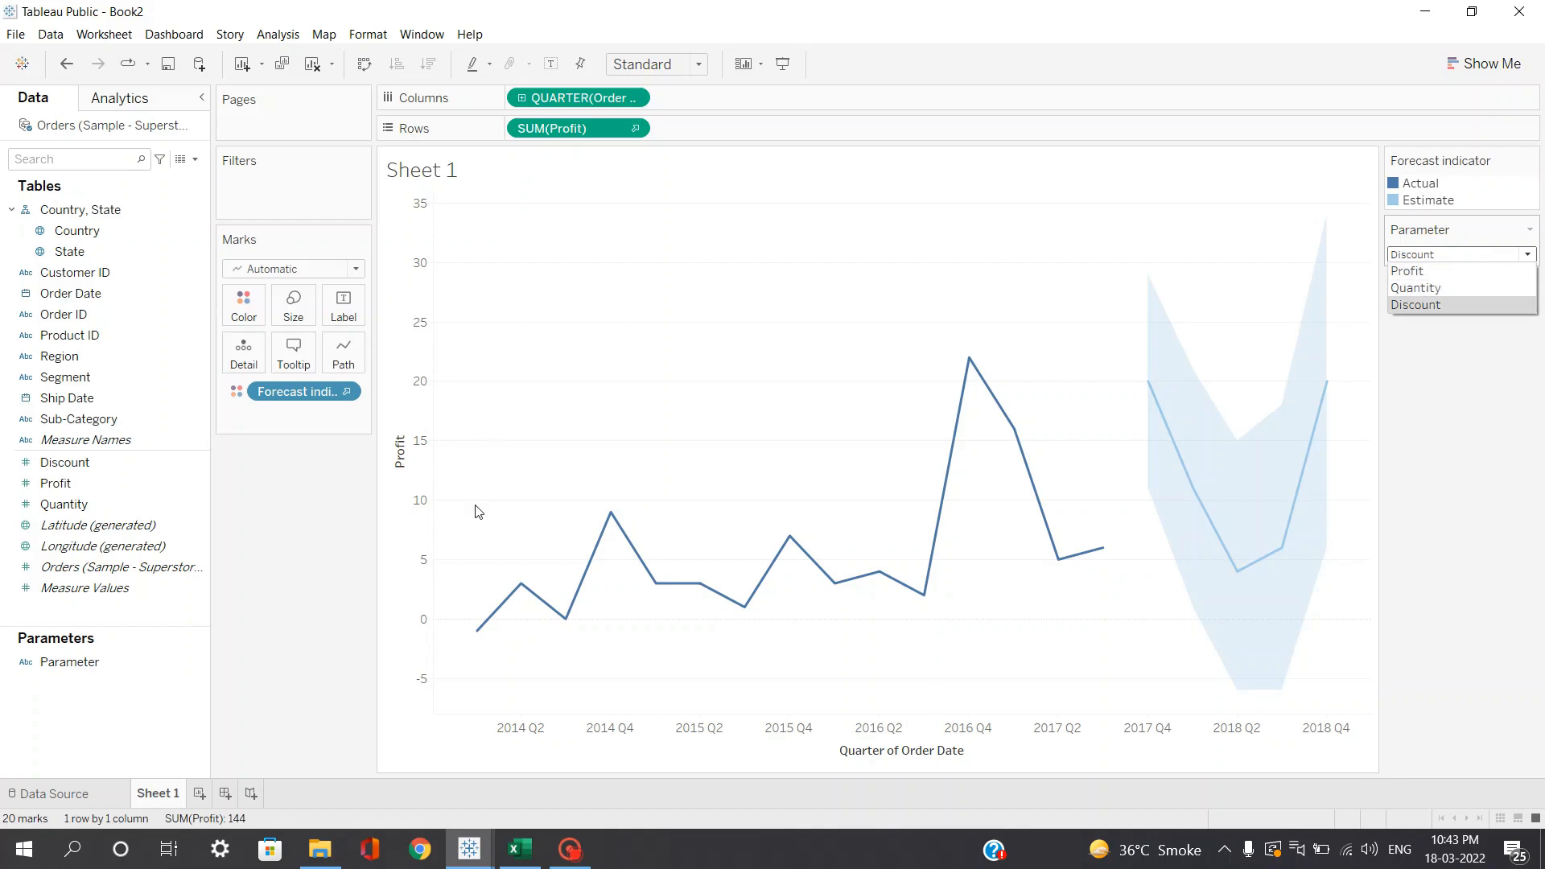
click(1474, 289)
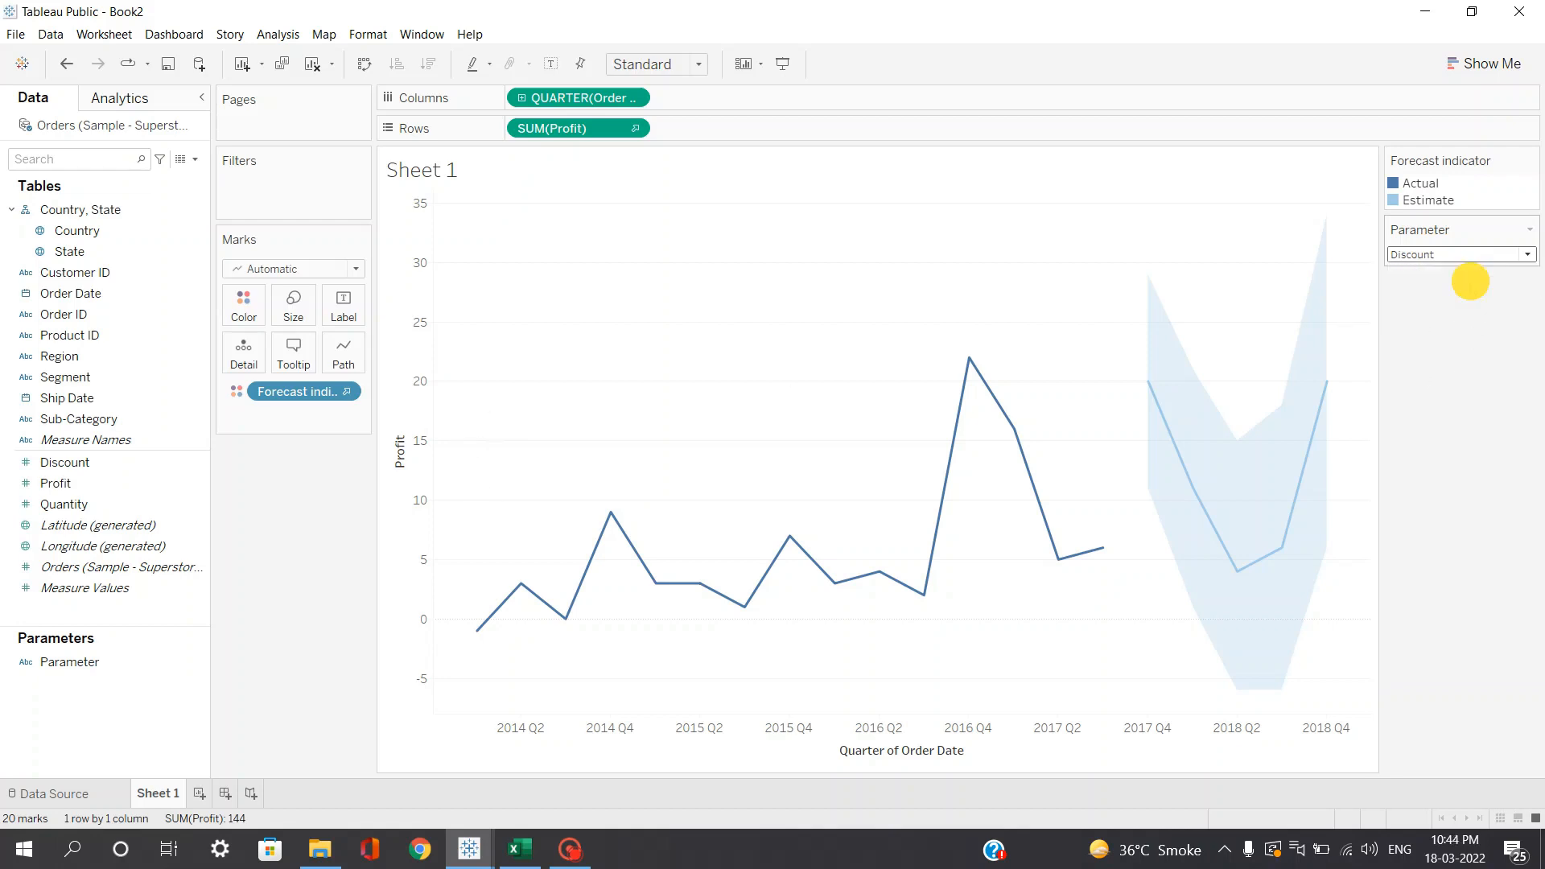
click(1452, 256)
click(1428, 289)
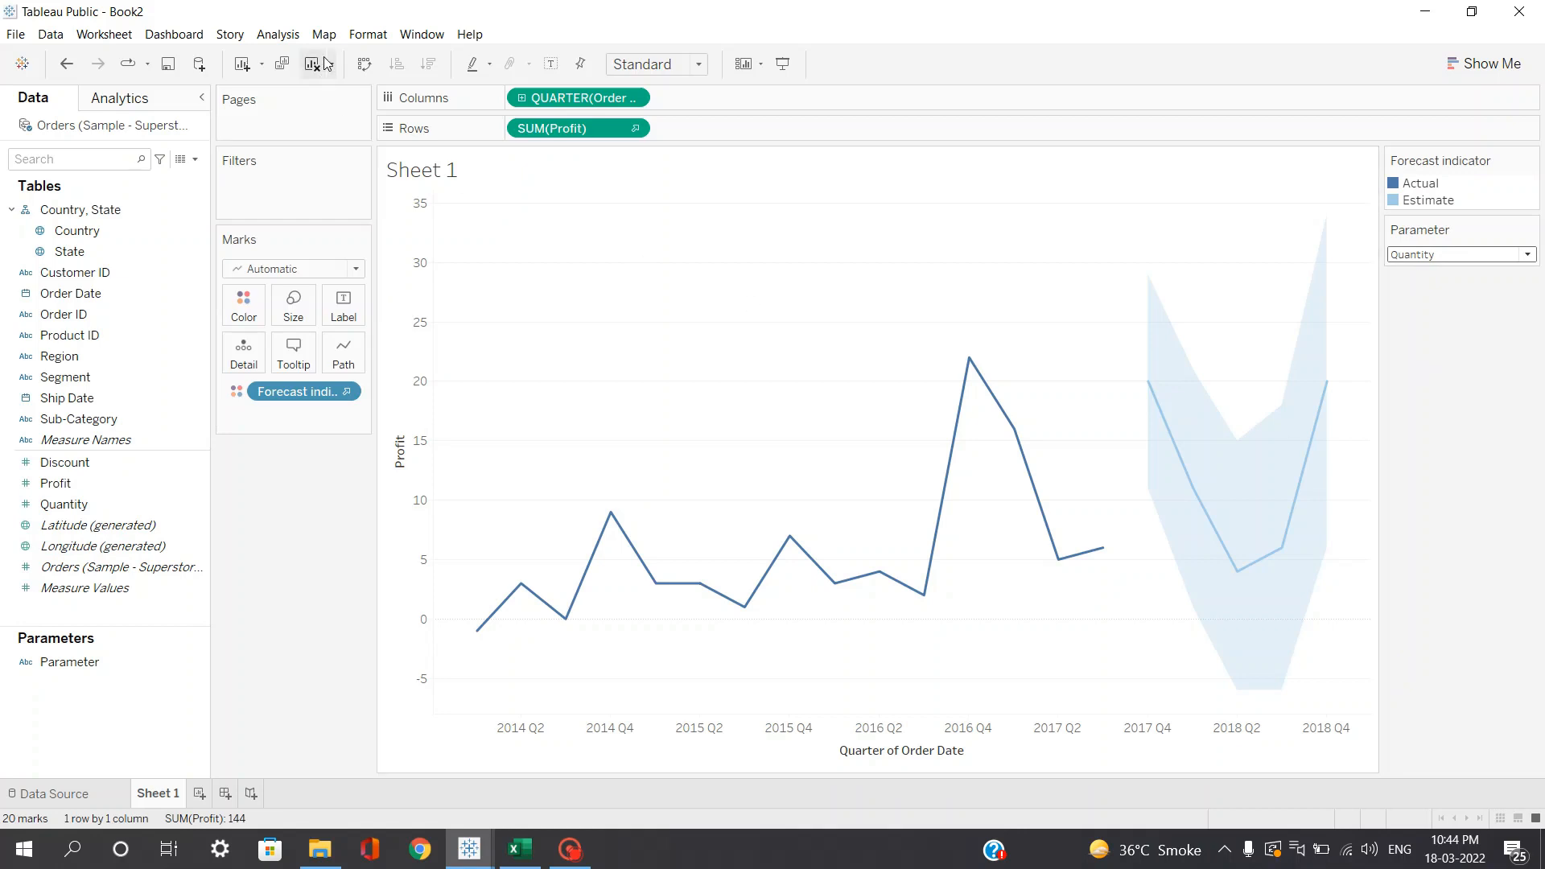
Step: Create a calculated field named Parameter
click(287, 38)
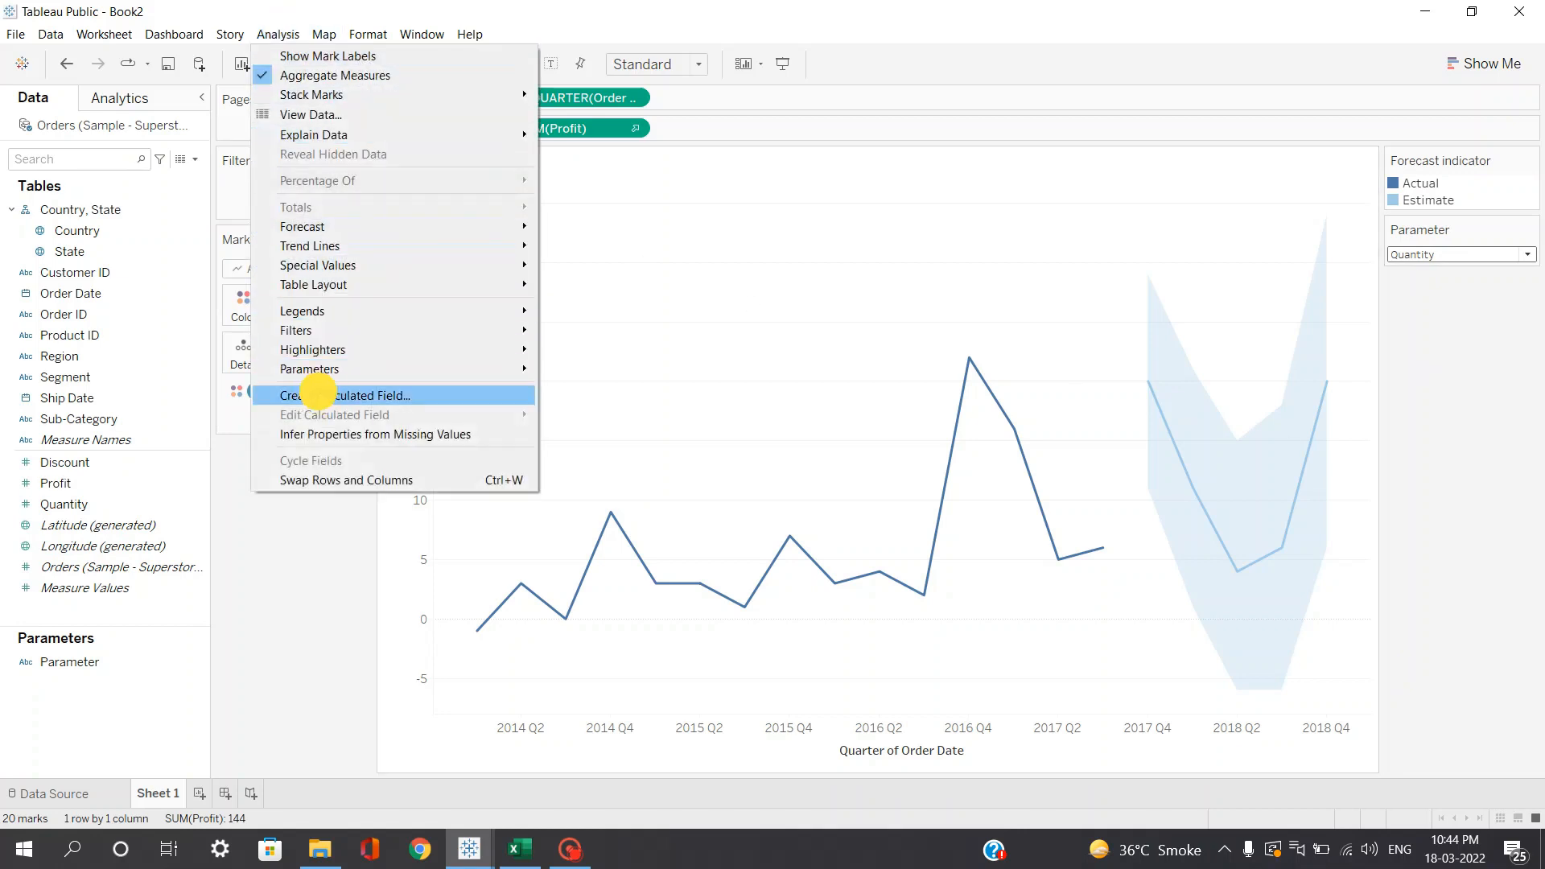
click(321, 396)
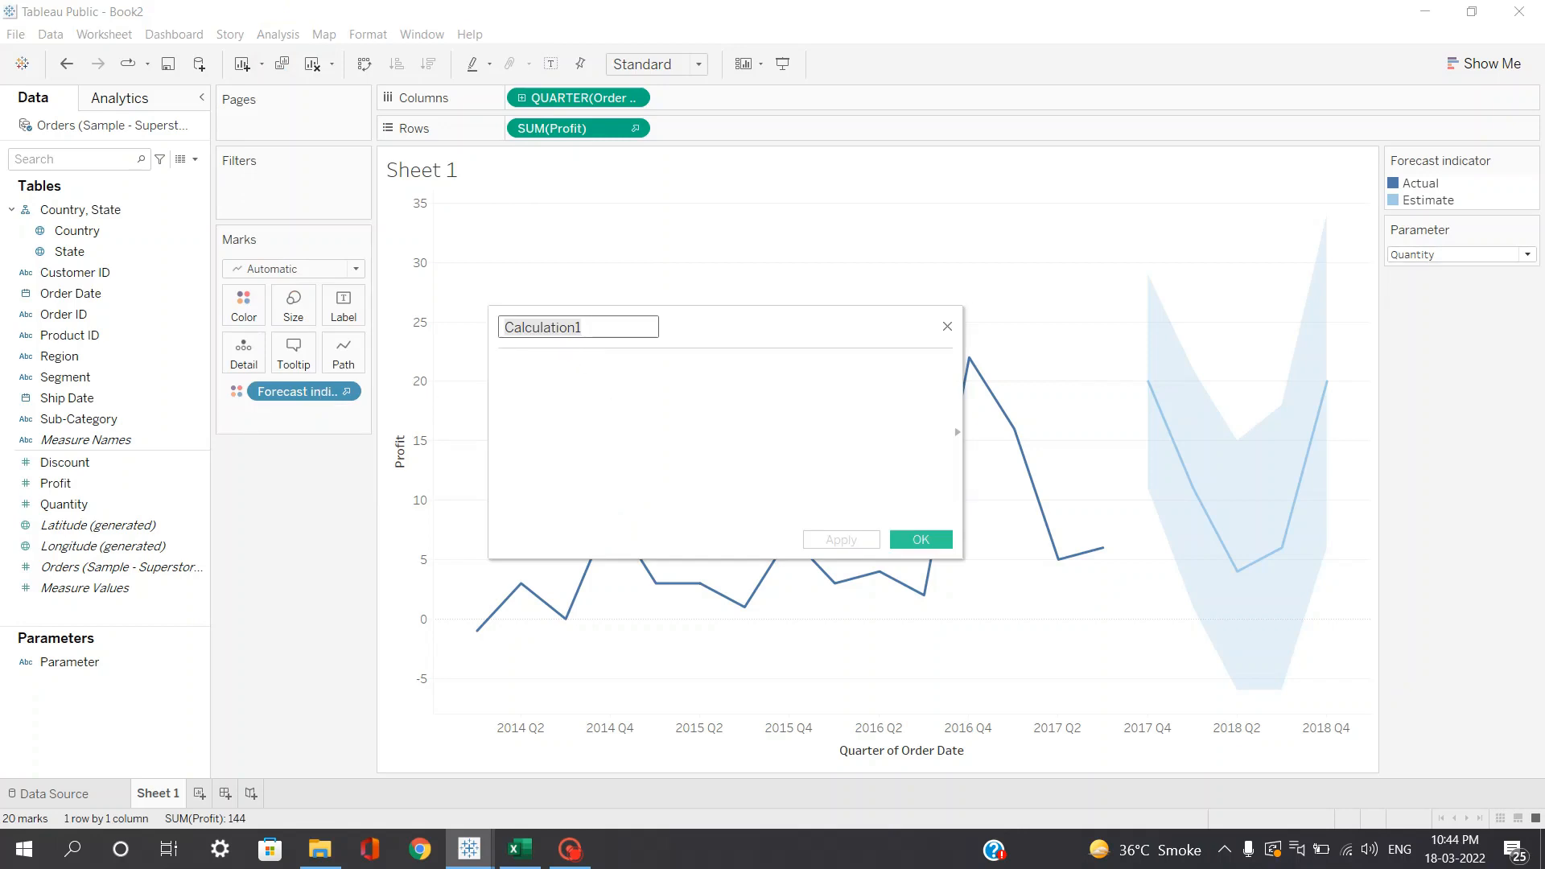
key(BackSpace)
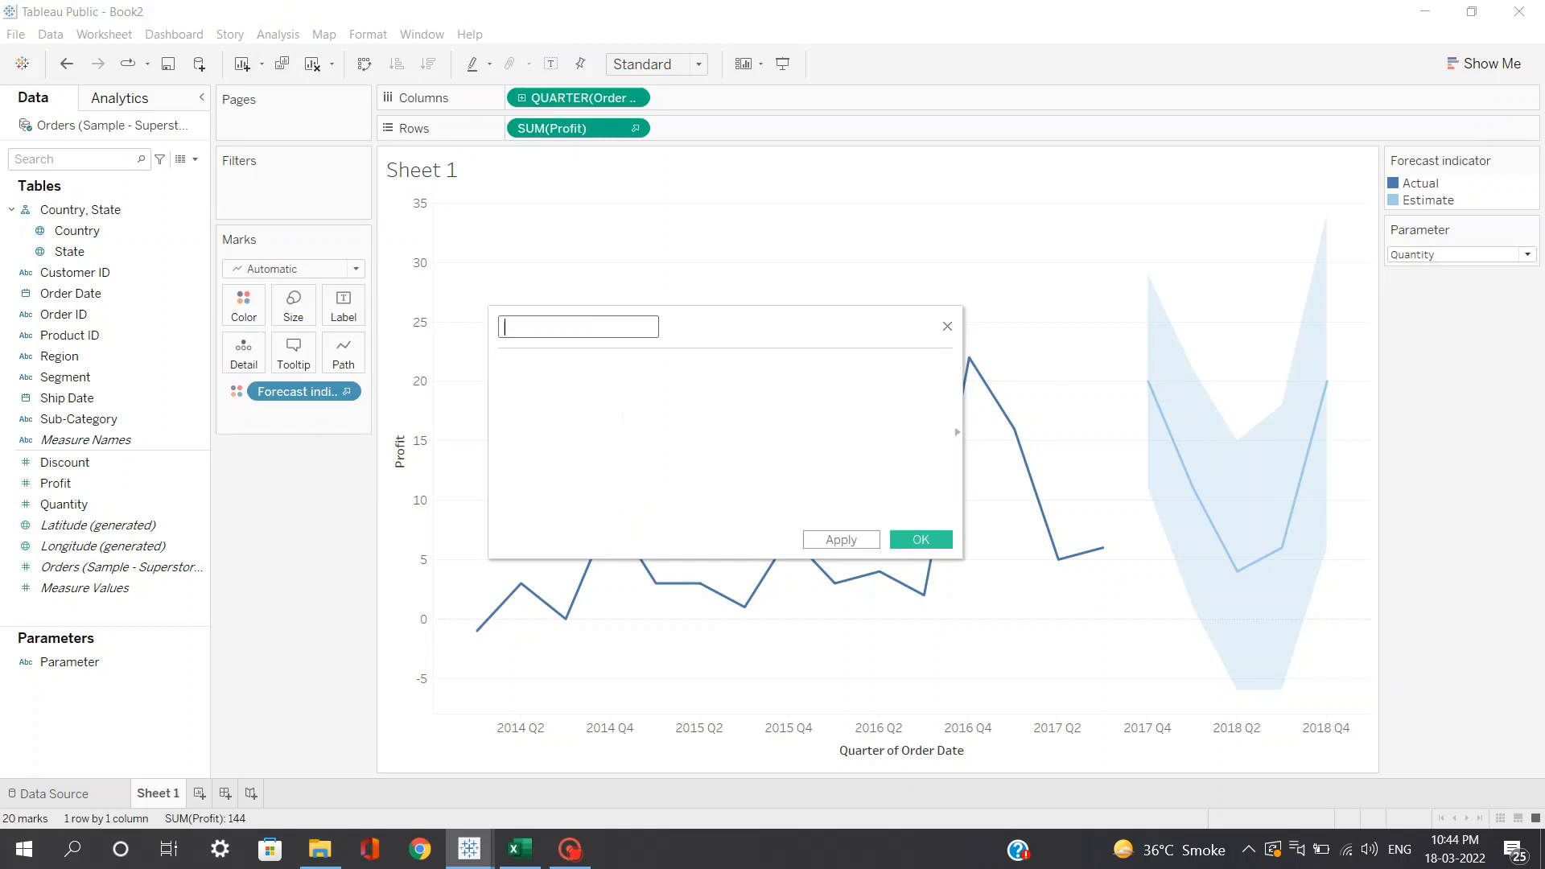
text(Parameter)
click(621, 415)
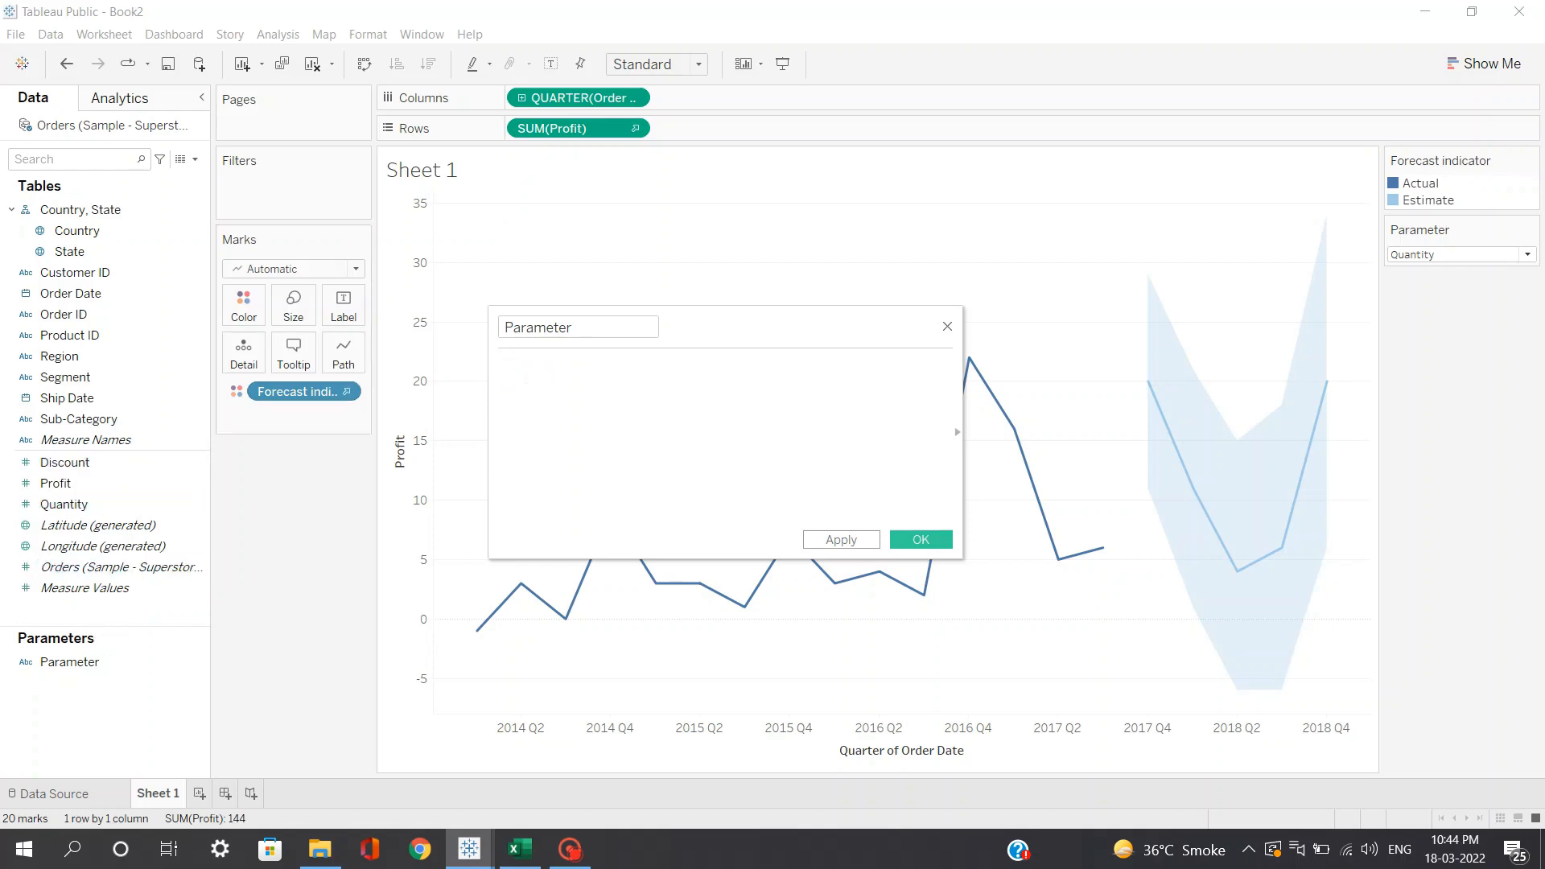
Step: Start the calculated field's formula with CASE [Parameter]
text(case)
key(BackSpace)
click(582, 387)
text(para)
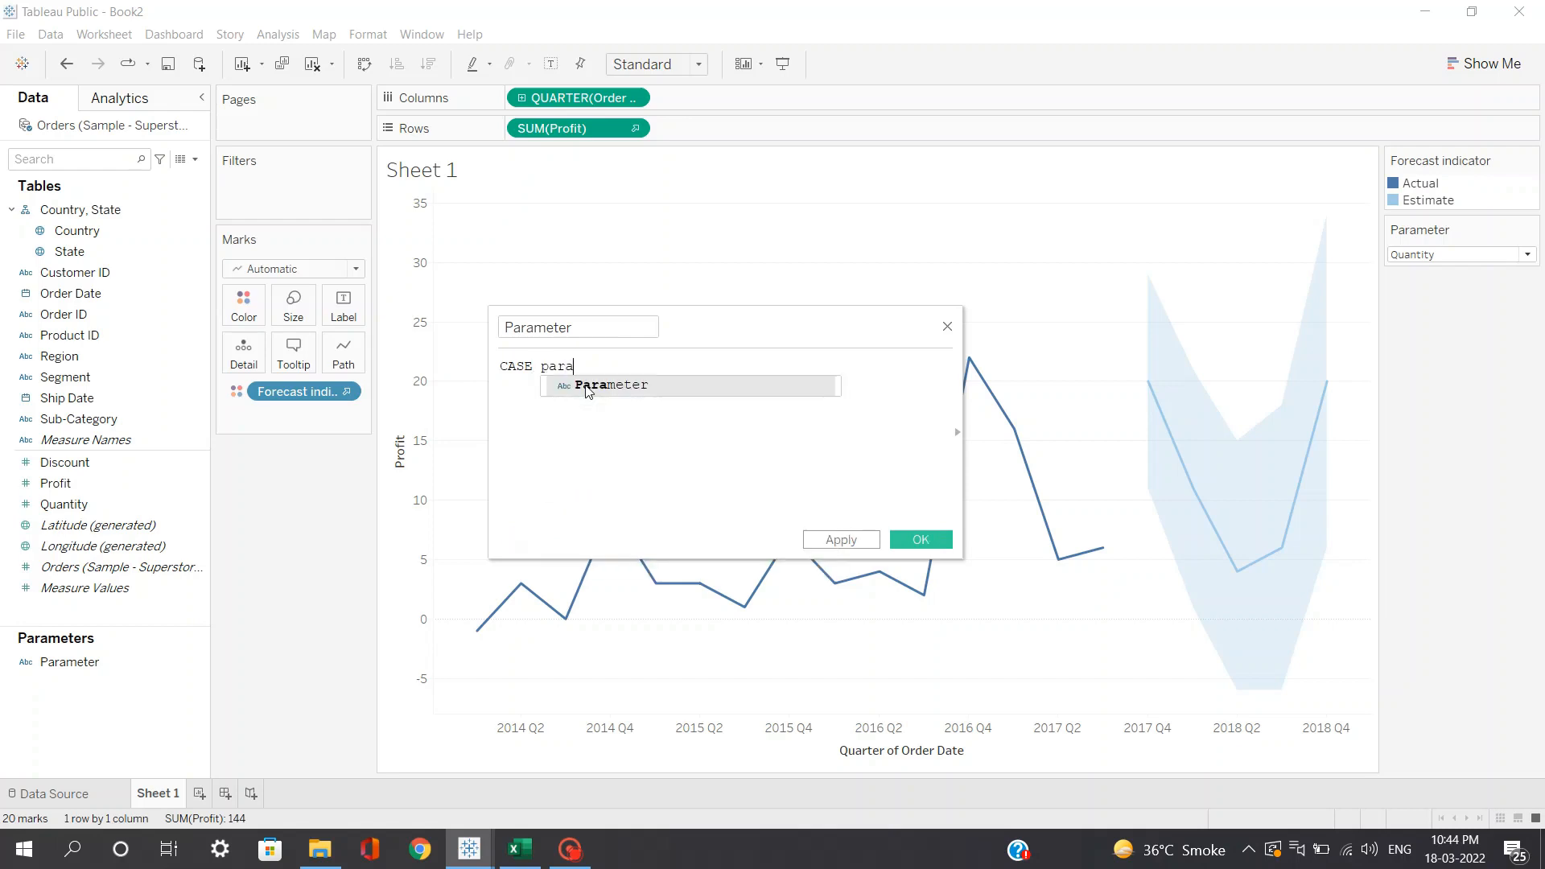
click(585, 384)
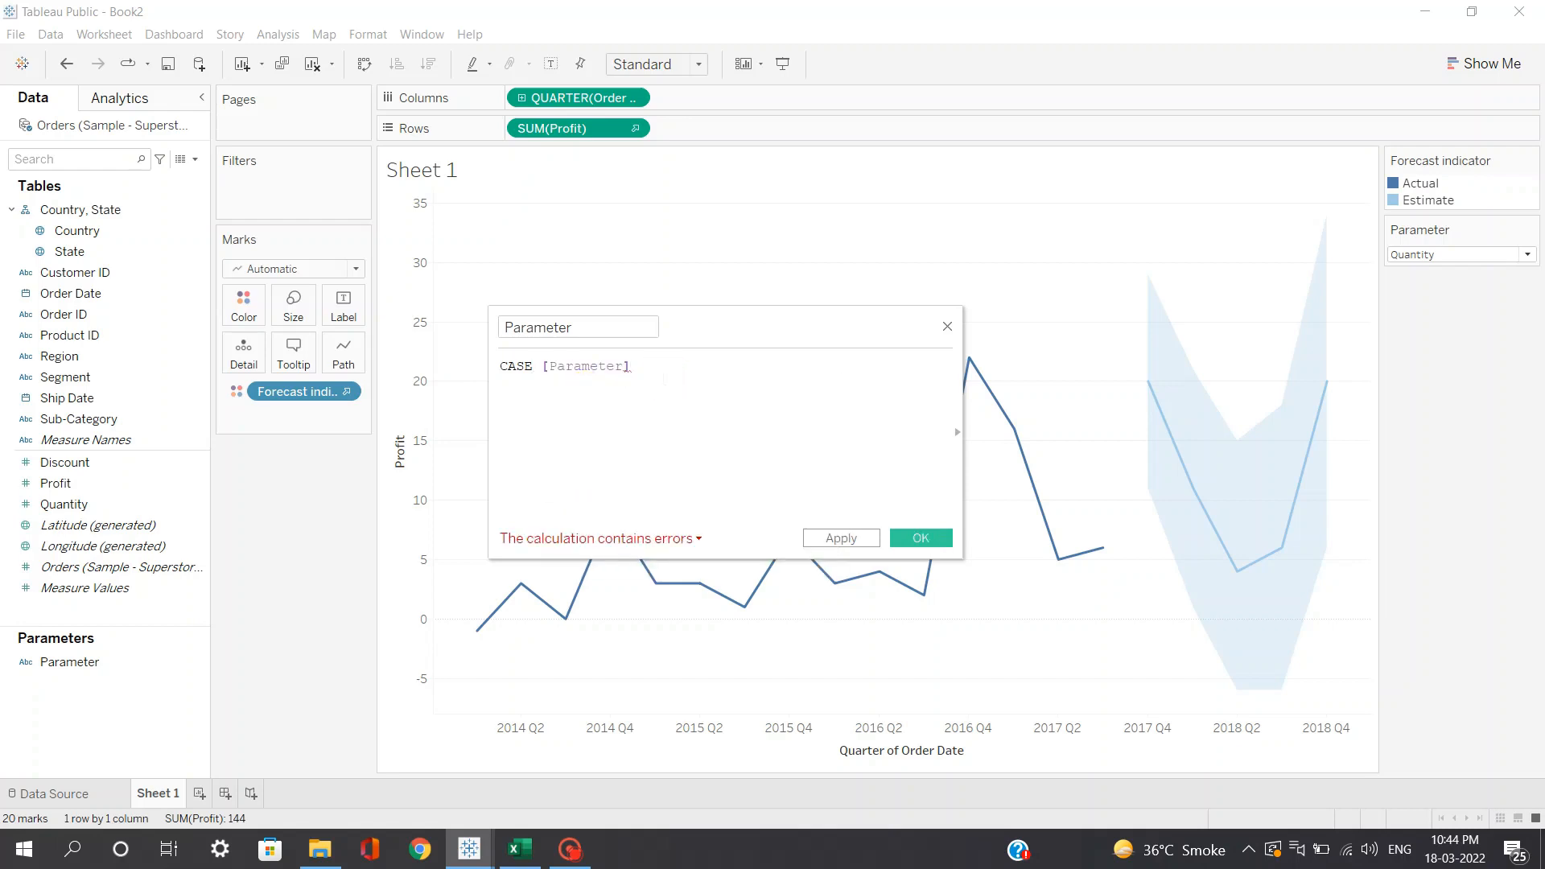
Step: Add the first condition to the CASE formula: when "Profit" THEN [Profit]
key(Return)
text(when)
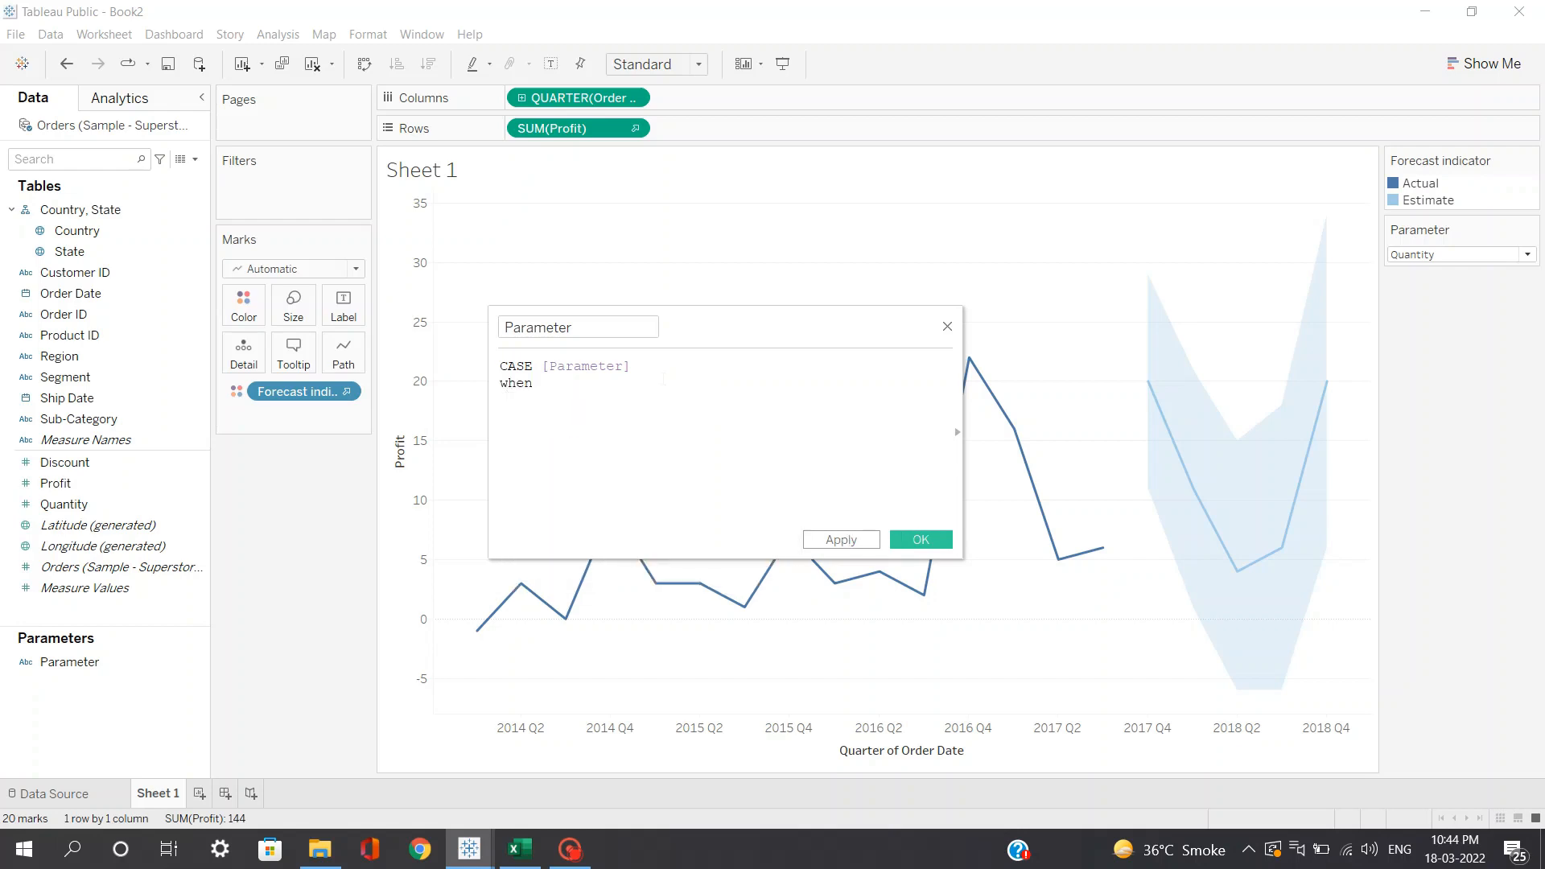
text( pa)
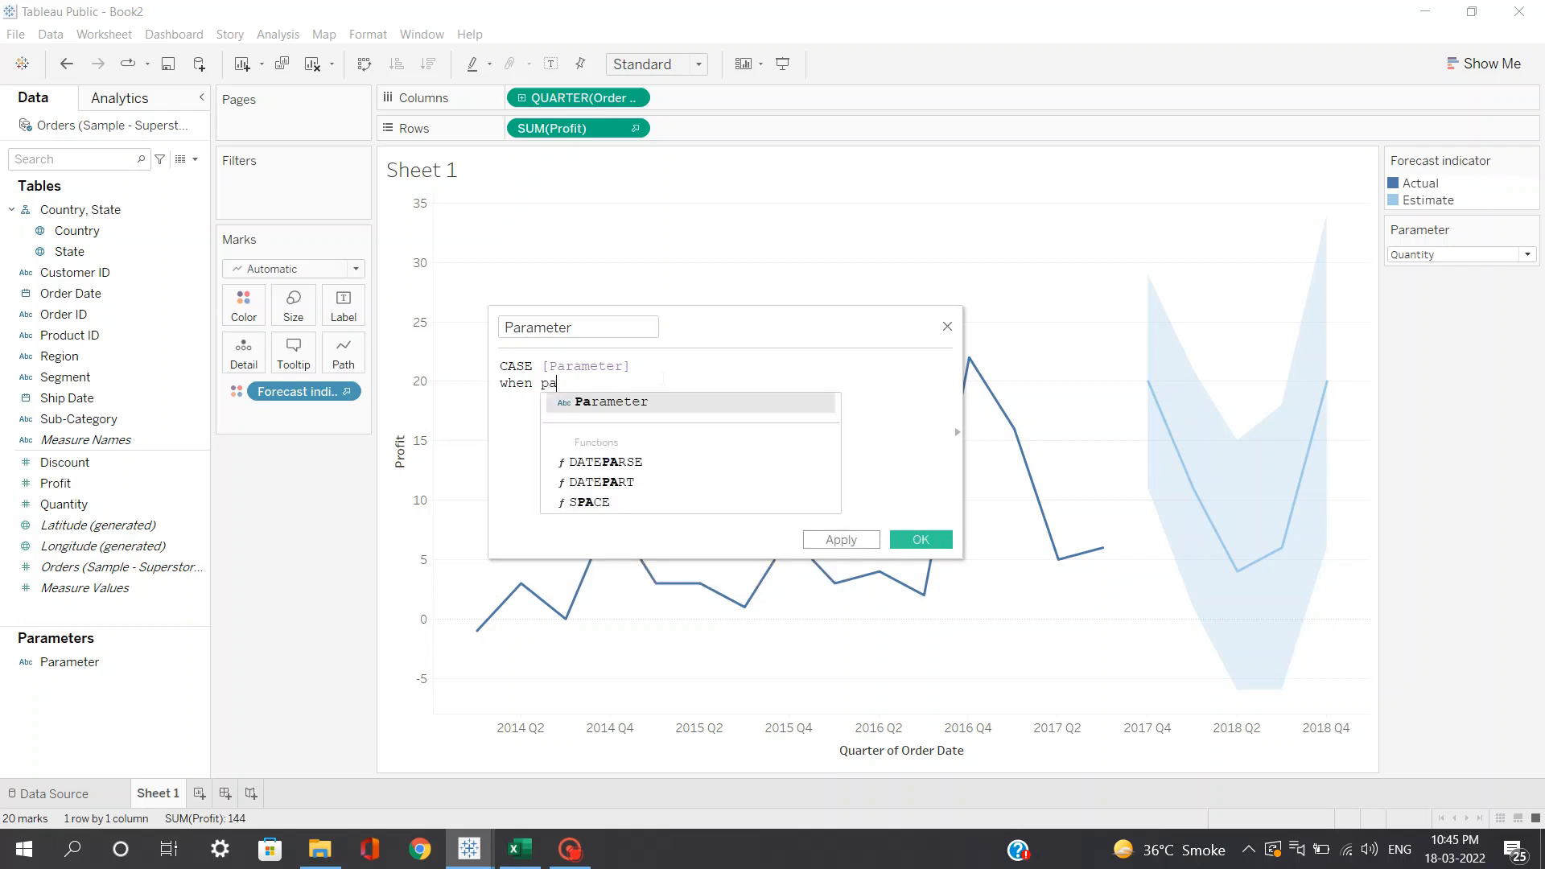
key(BackSpace)
key(BackSpace)
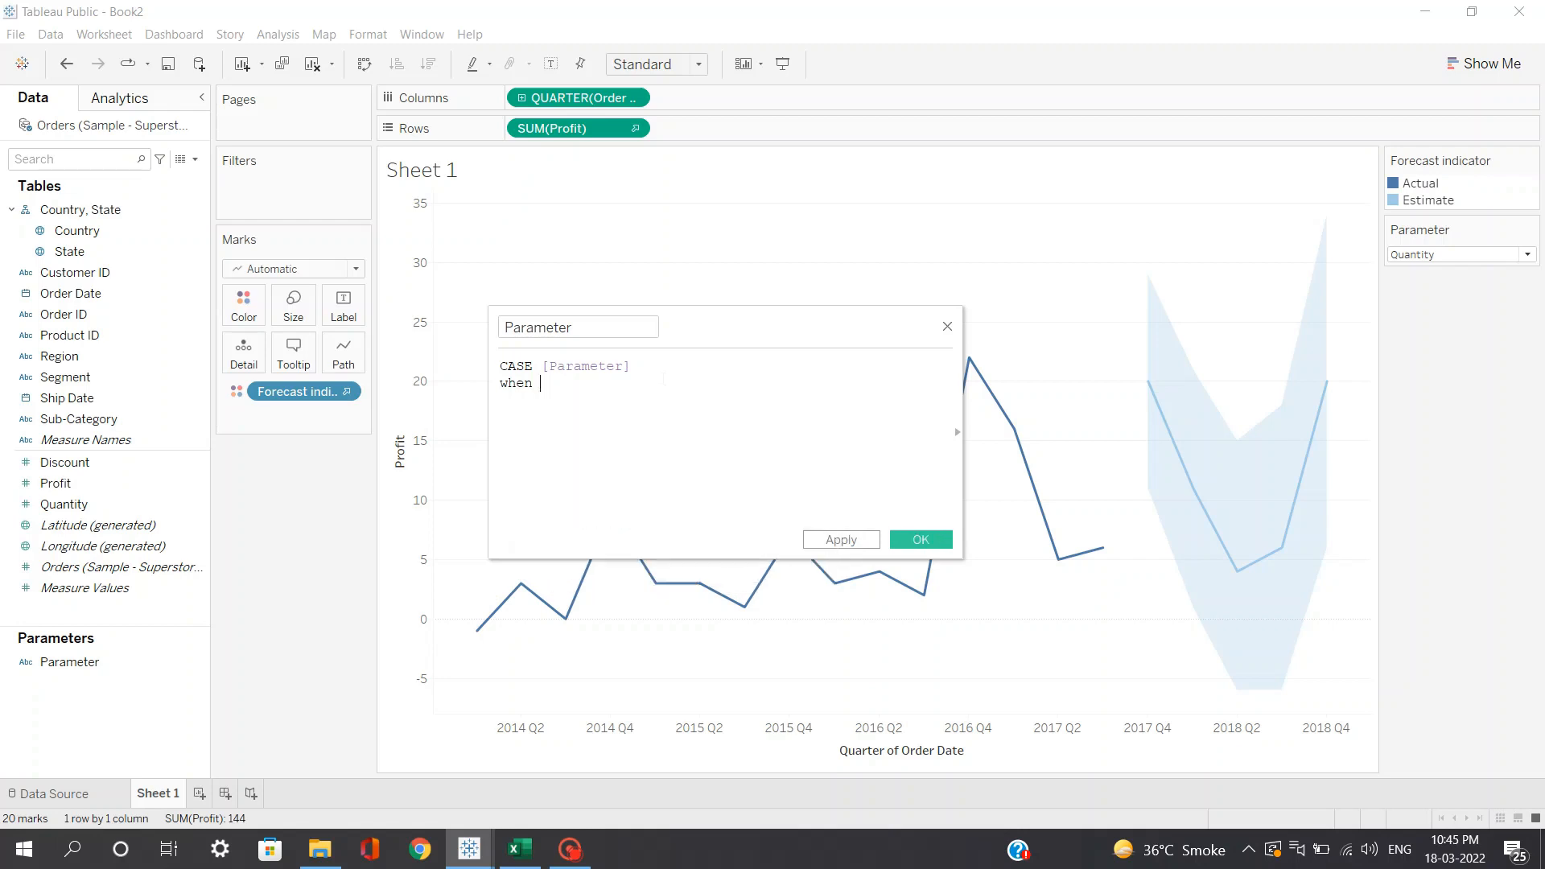
text("Profit" the)
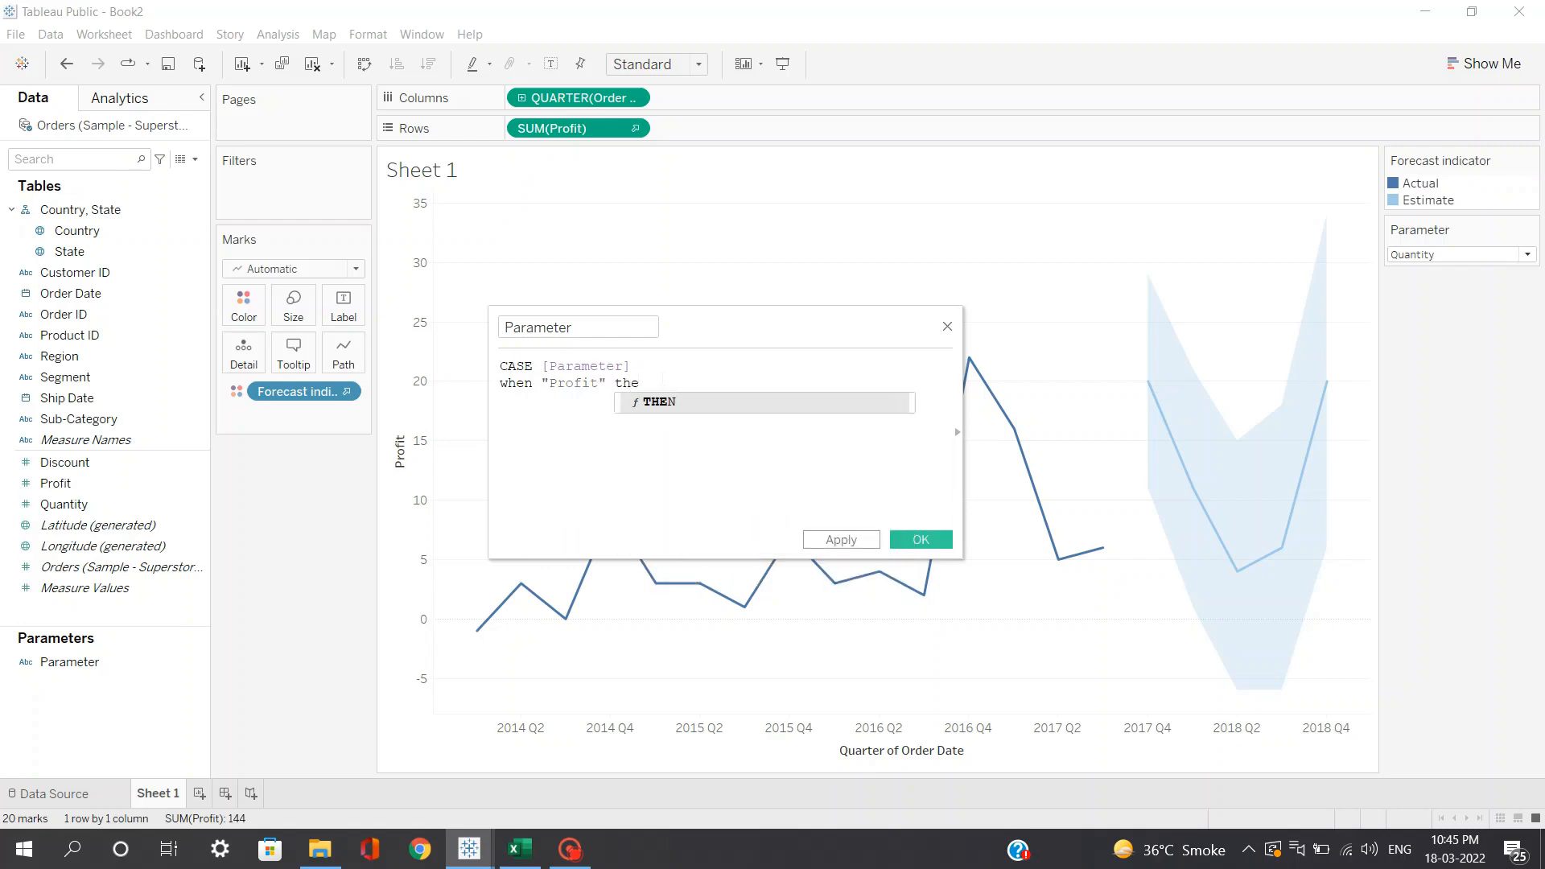
key(Return)
text(profi)
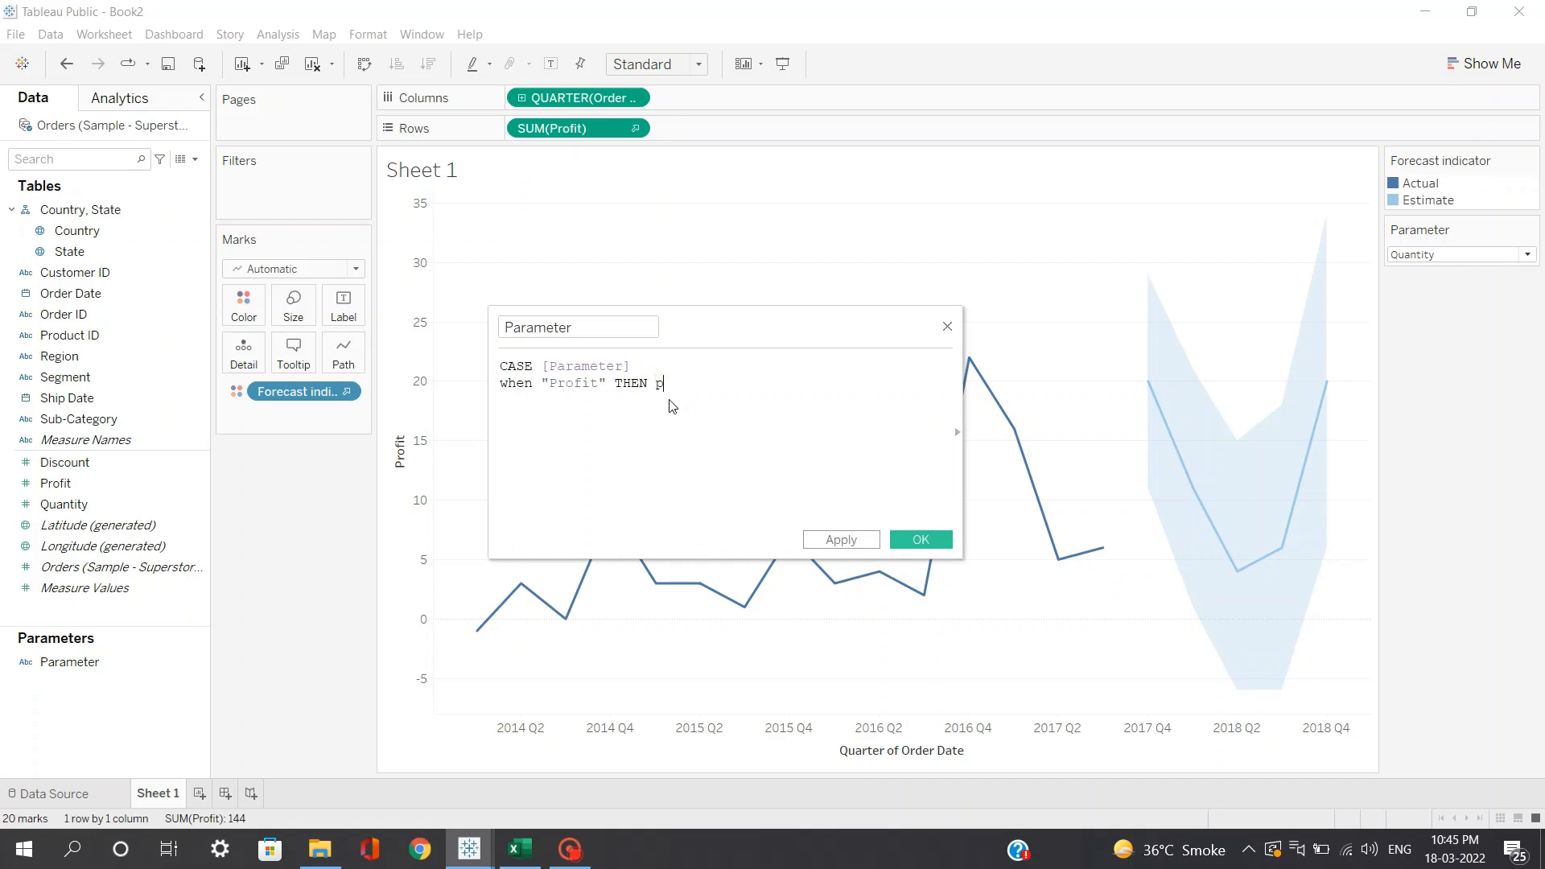
click(672, 404)
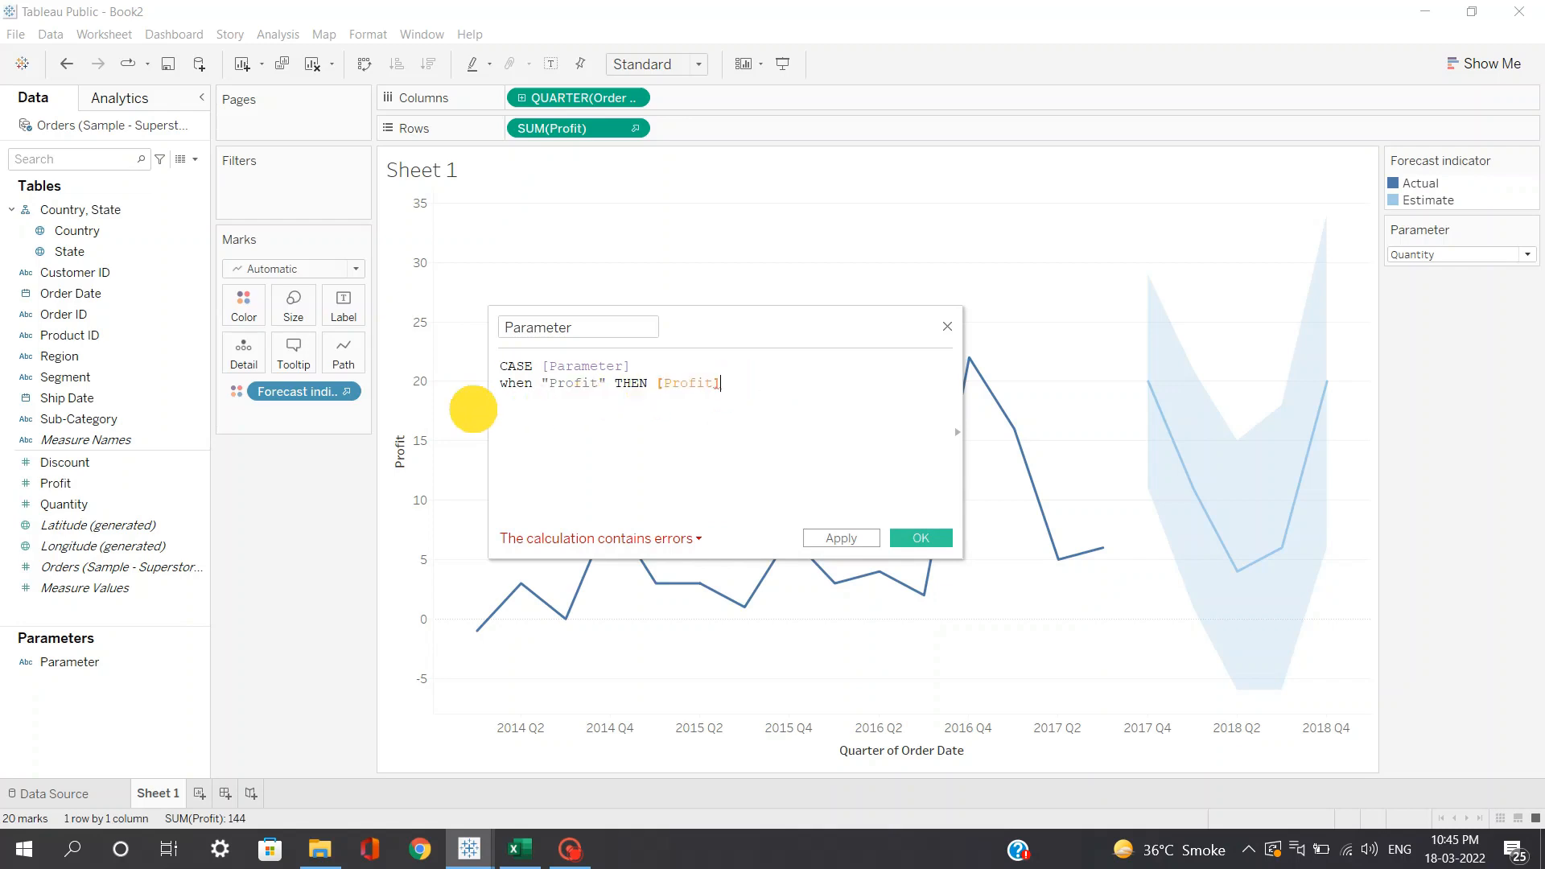
Step: Duplicate the "Profit" condition line twice below itself in the formula
key(Return)
drag(731, 389, 466, 387)
key(ctrl+c)
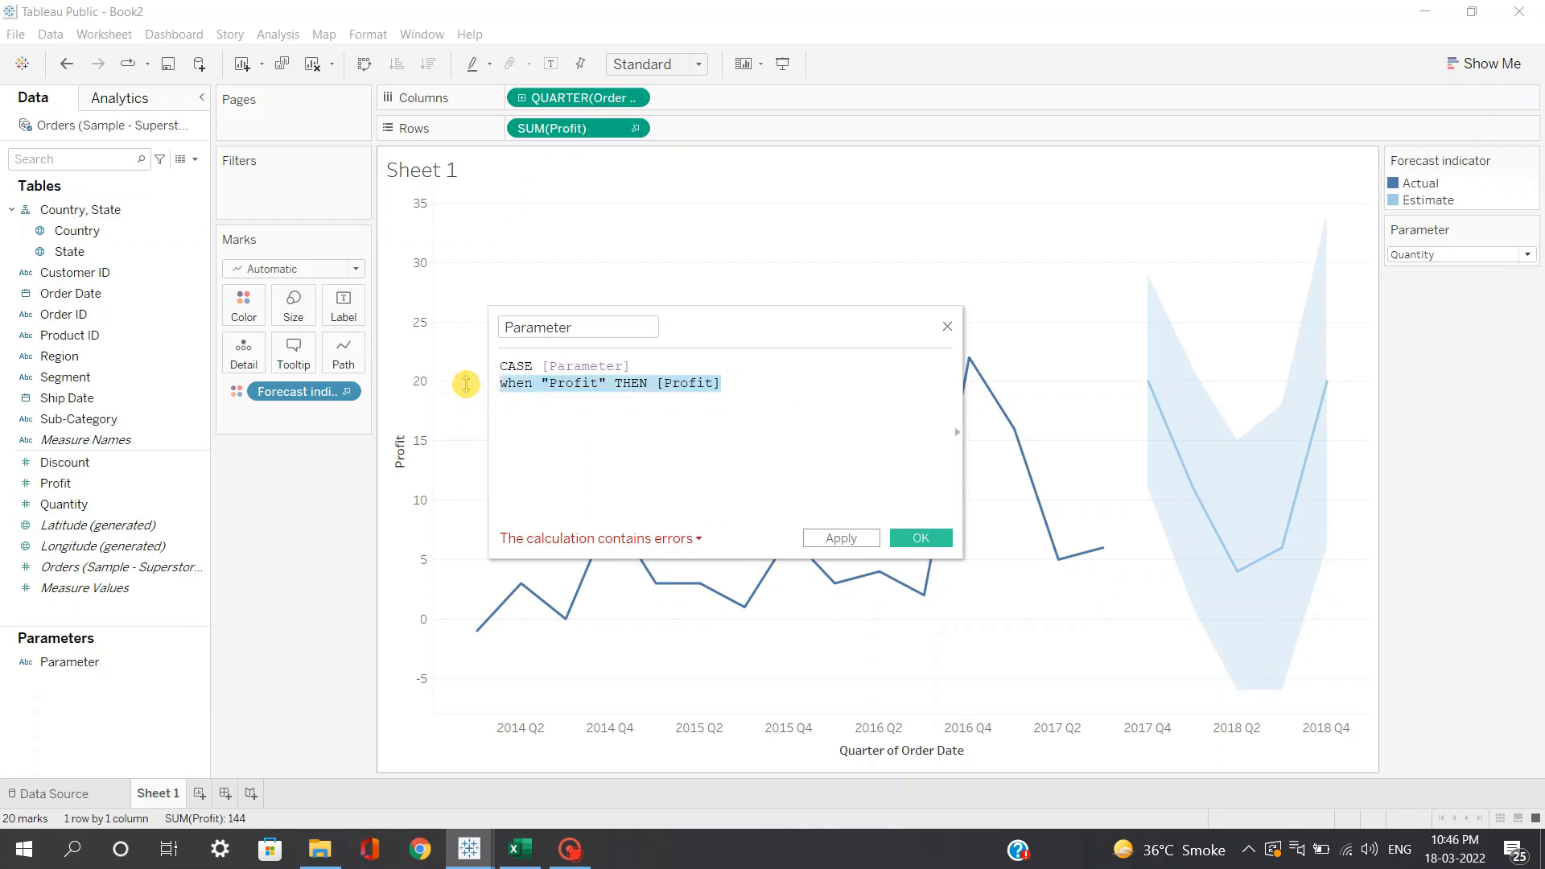
click(755, 393)
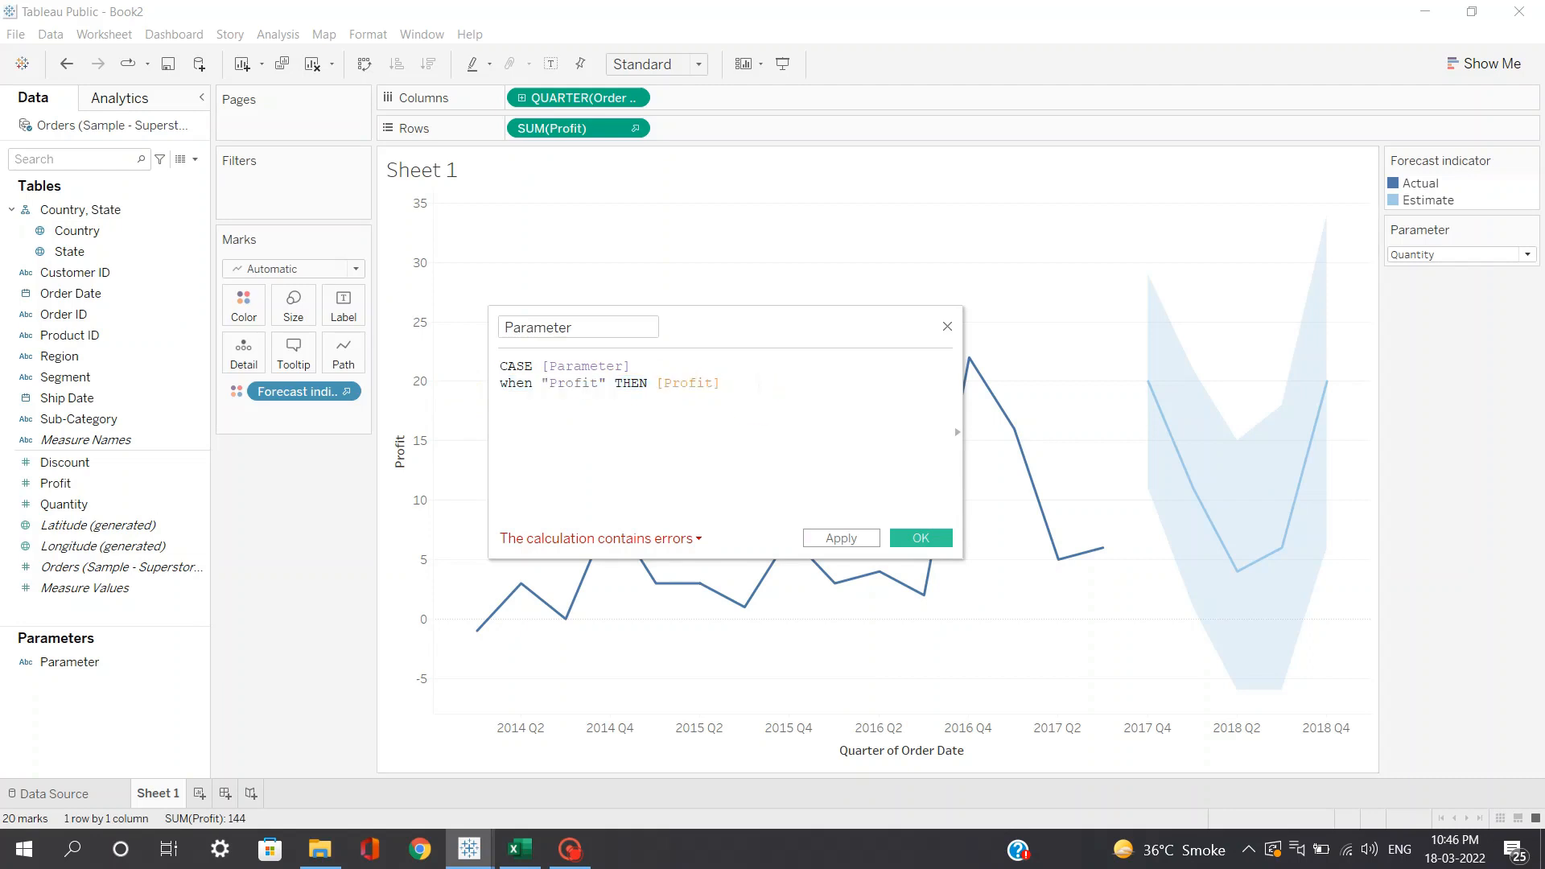
key(ctrl+v)
key(ctrl+v)
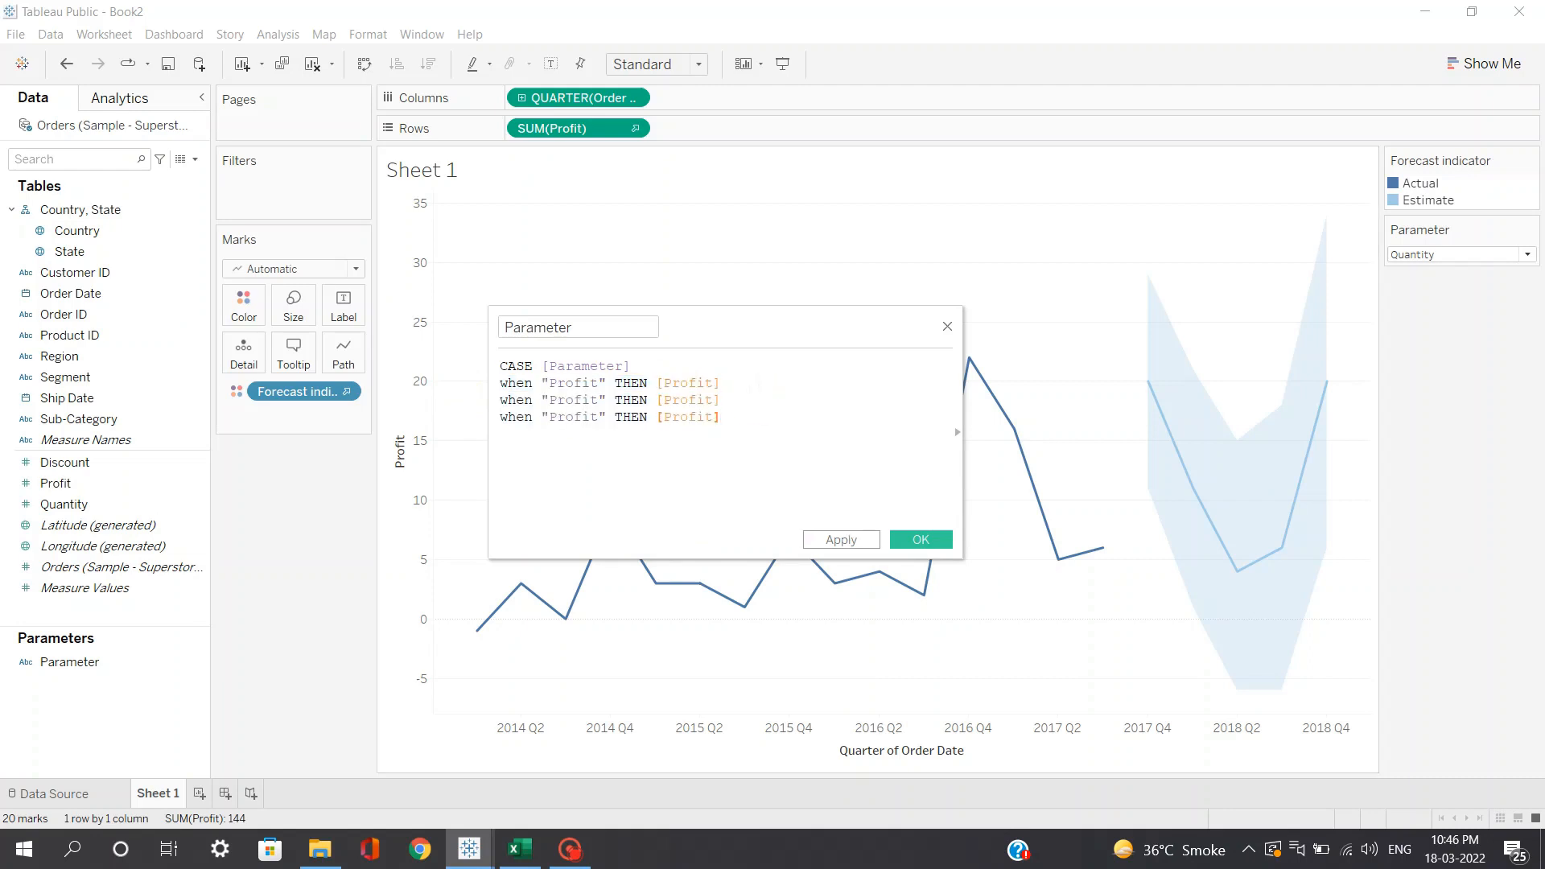
Step: Change the second condition line to when "Quantity" THEN [Quantity]
click(596, 401)
key(BackSpace)
key(BackSpace)
key(BackSpace)
key(BackSpace)
key(BackSpace)
key(BackSpace)
text(Quantity)
key(BackSpace)
key(BackSpace)
key(BackSpace)
key(BackSpace)
key(BackSpace)
key(BackSpace)
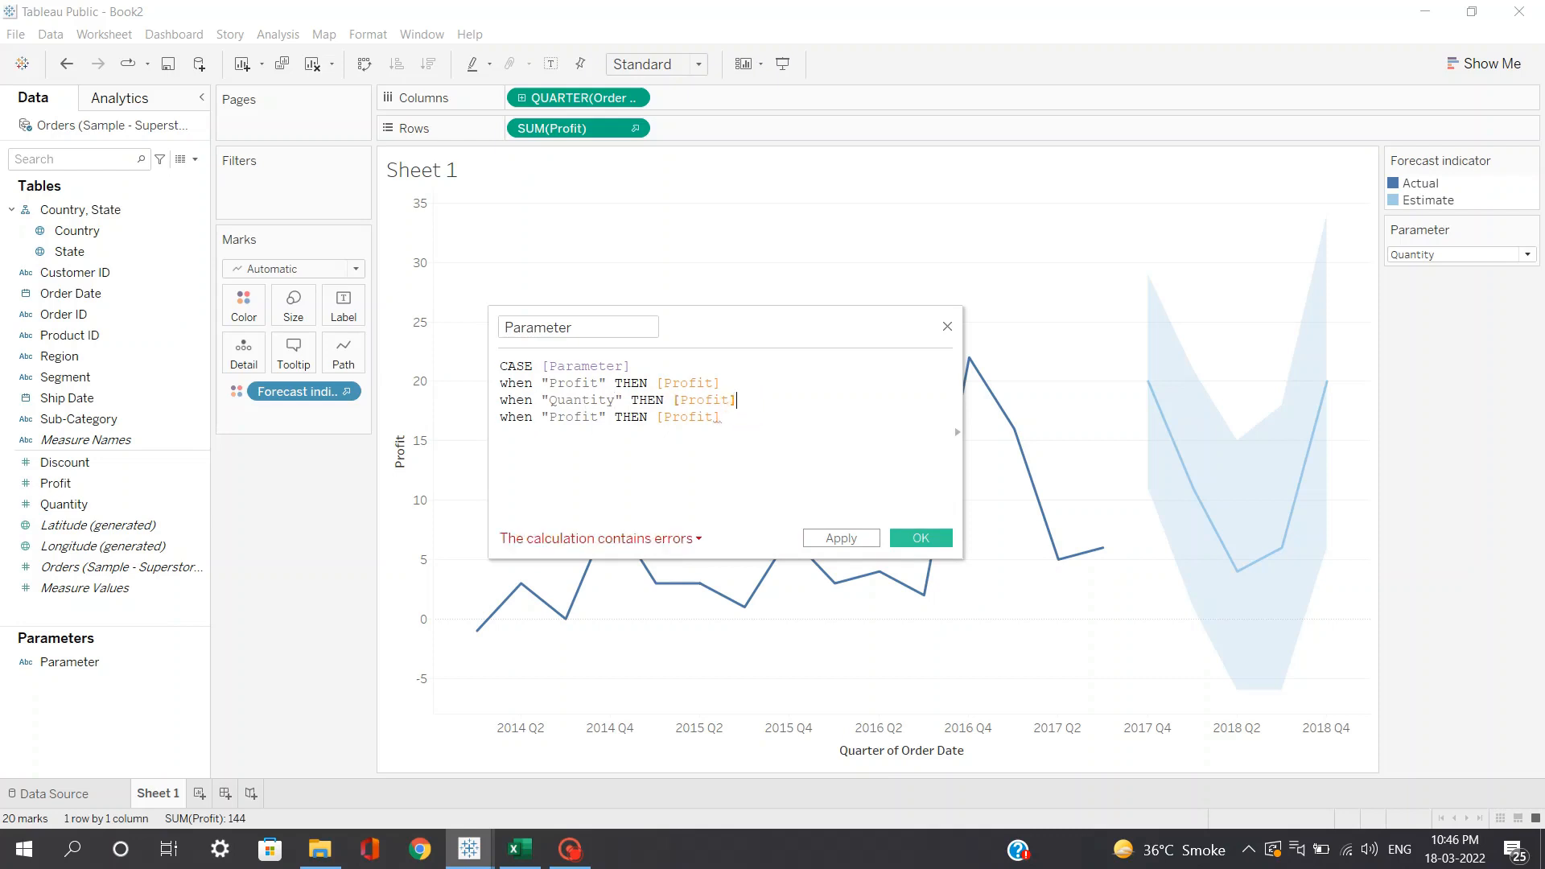
key(BackSpace)
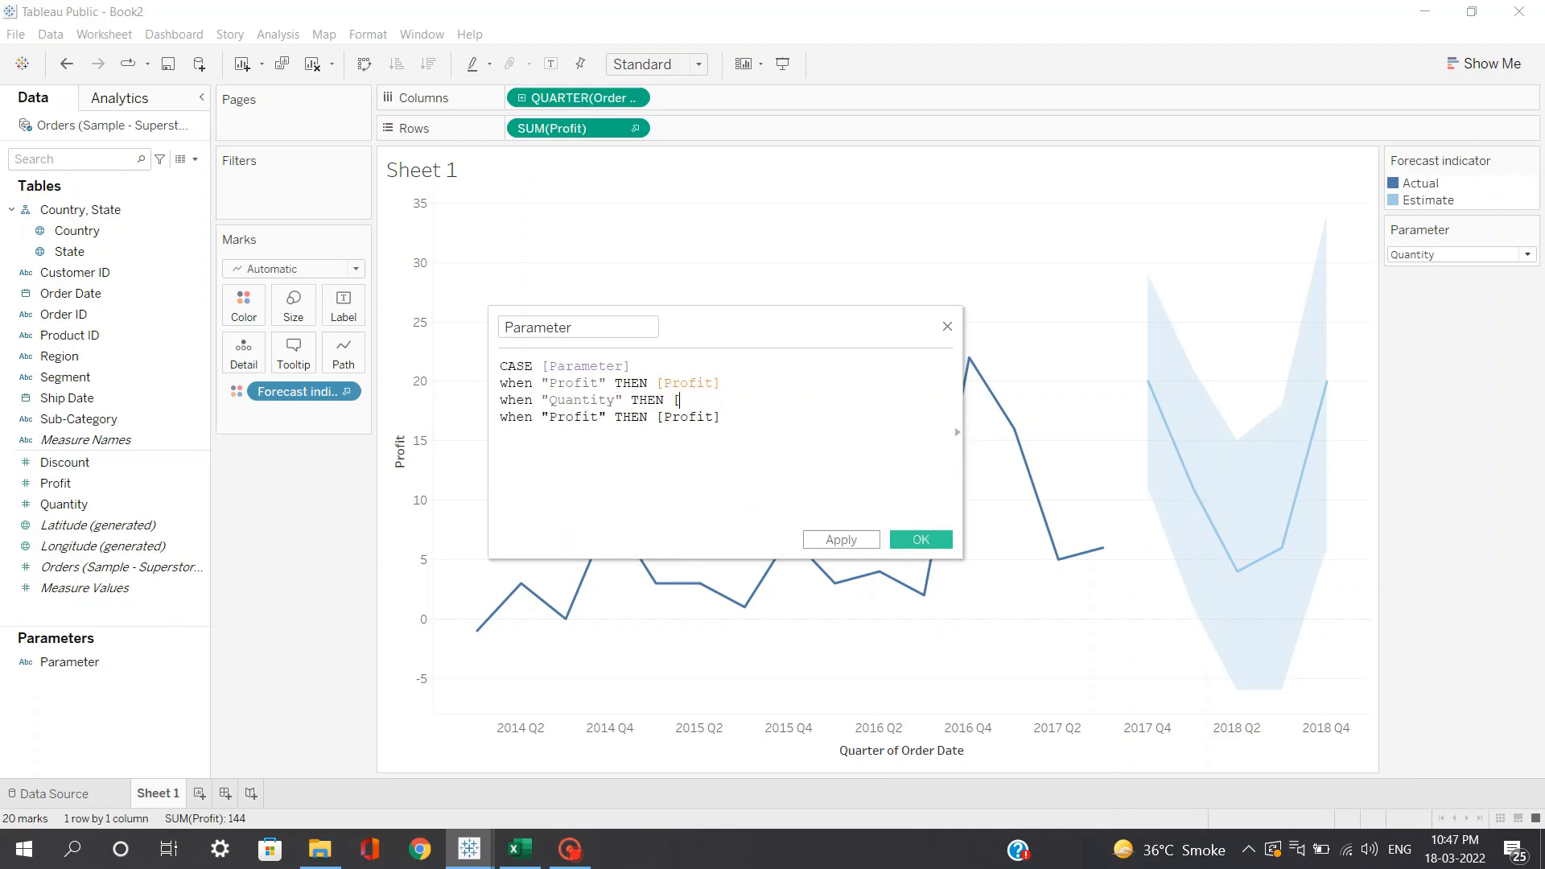
text(quan)
click(756, 418)
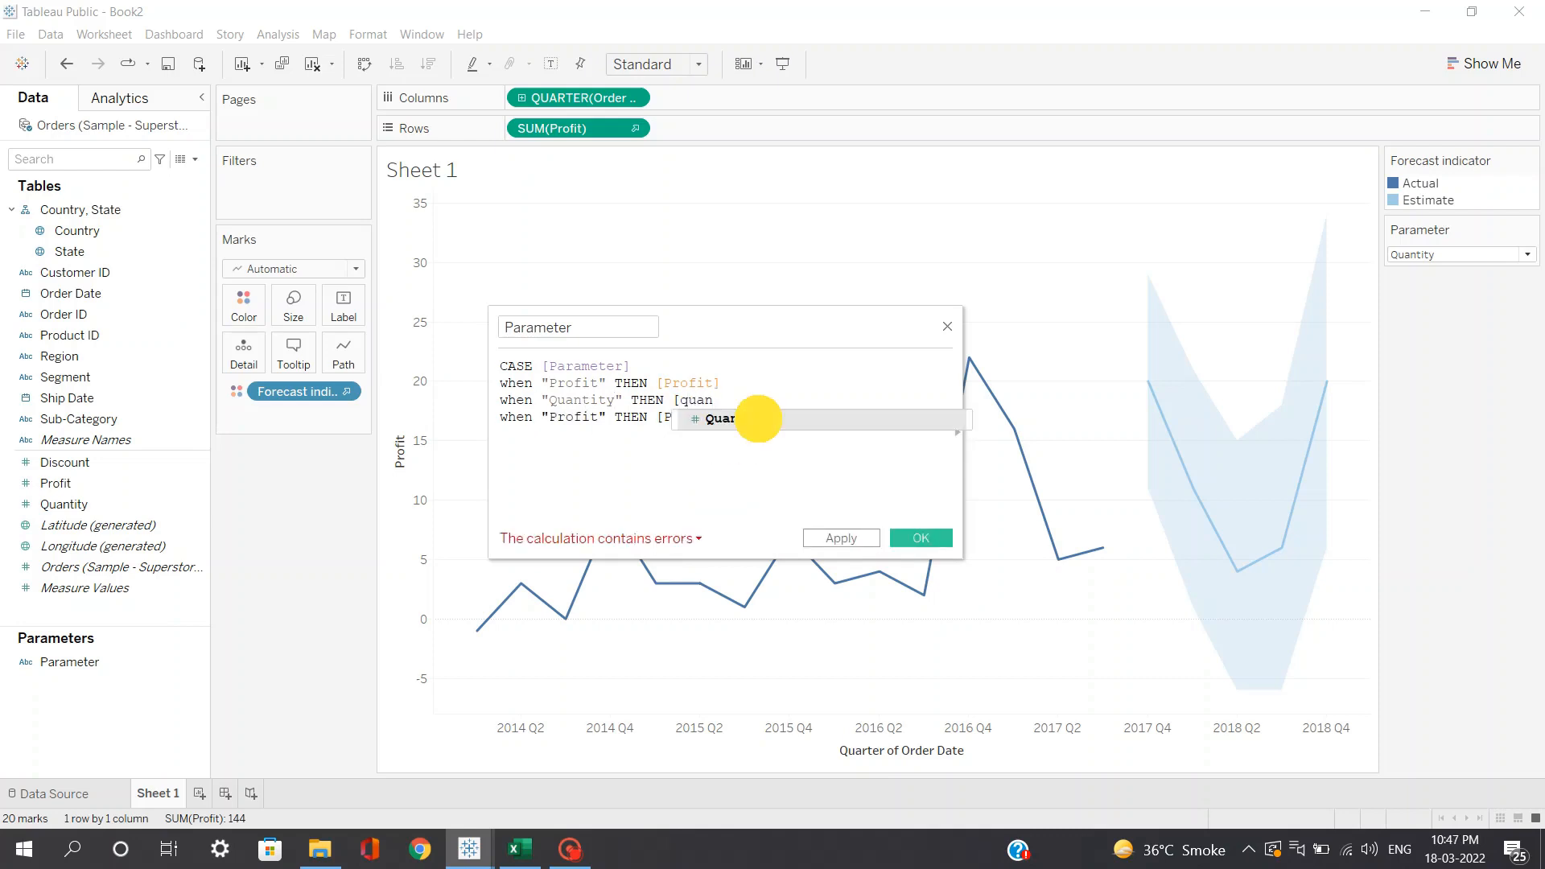
Step: Change the third condition line to when "Discount" THEN [Discount]
click(595, 421)
key(BackSpace)
key(BackSpace)
key(BackSpace)
key(BackSpace)
key(BackSpace)
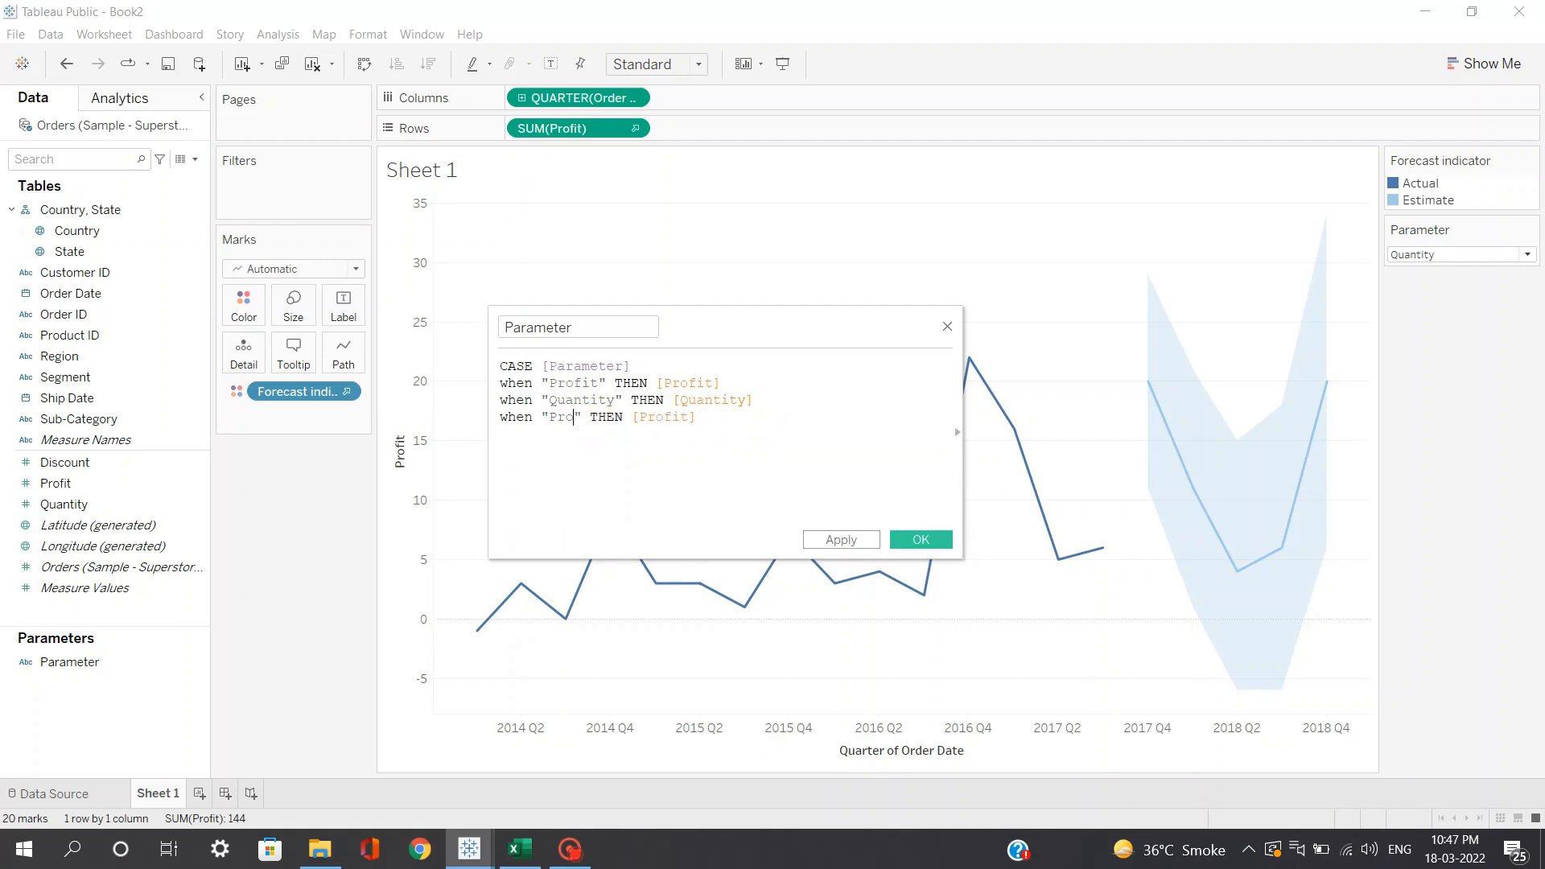
key(BackSpace)
text(Discount)
click(752, 419)
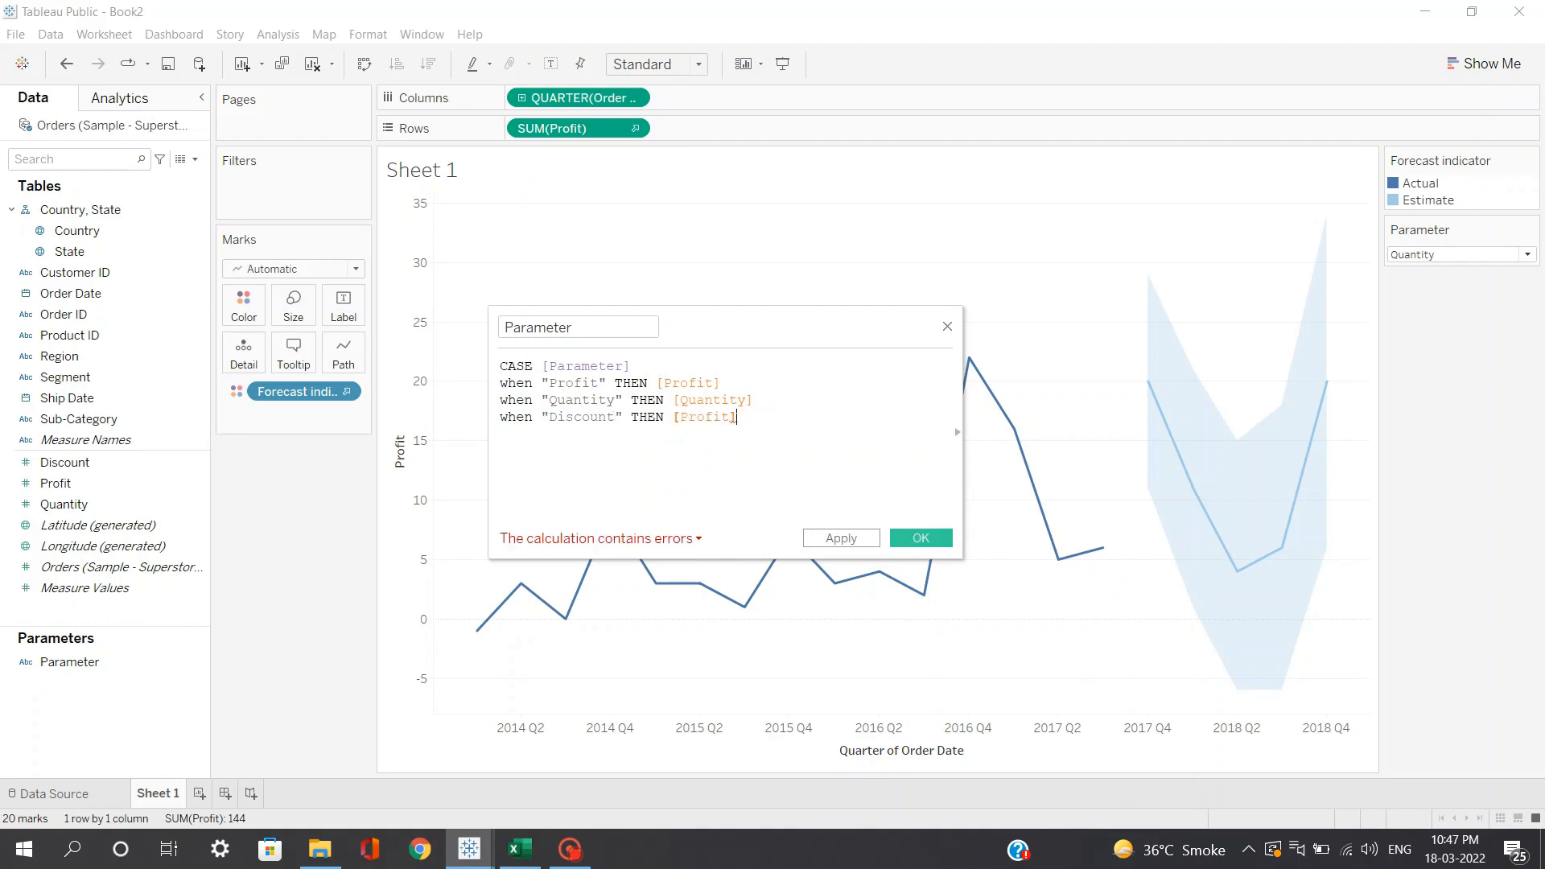
key(BackSpace)
key(BackSpace)
key(BackSpace)
key(BackSpace)
key(BackSpace)
key(BackSpace)
key(BackSpace)
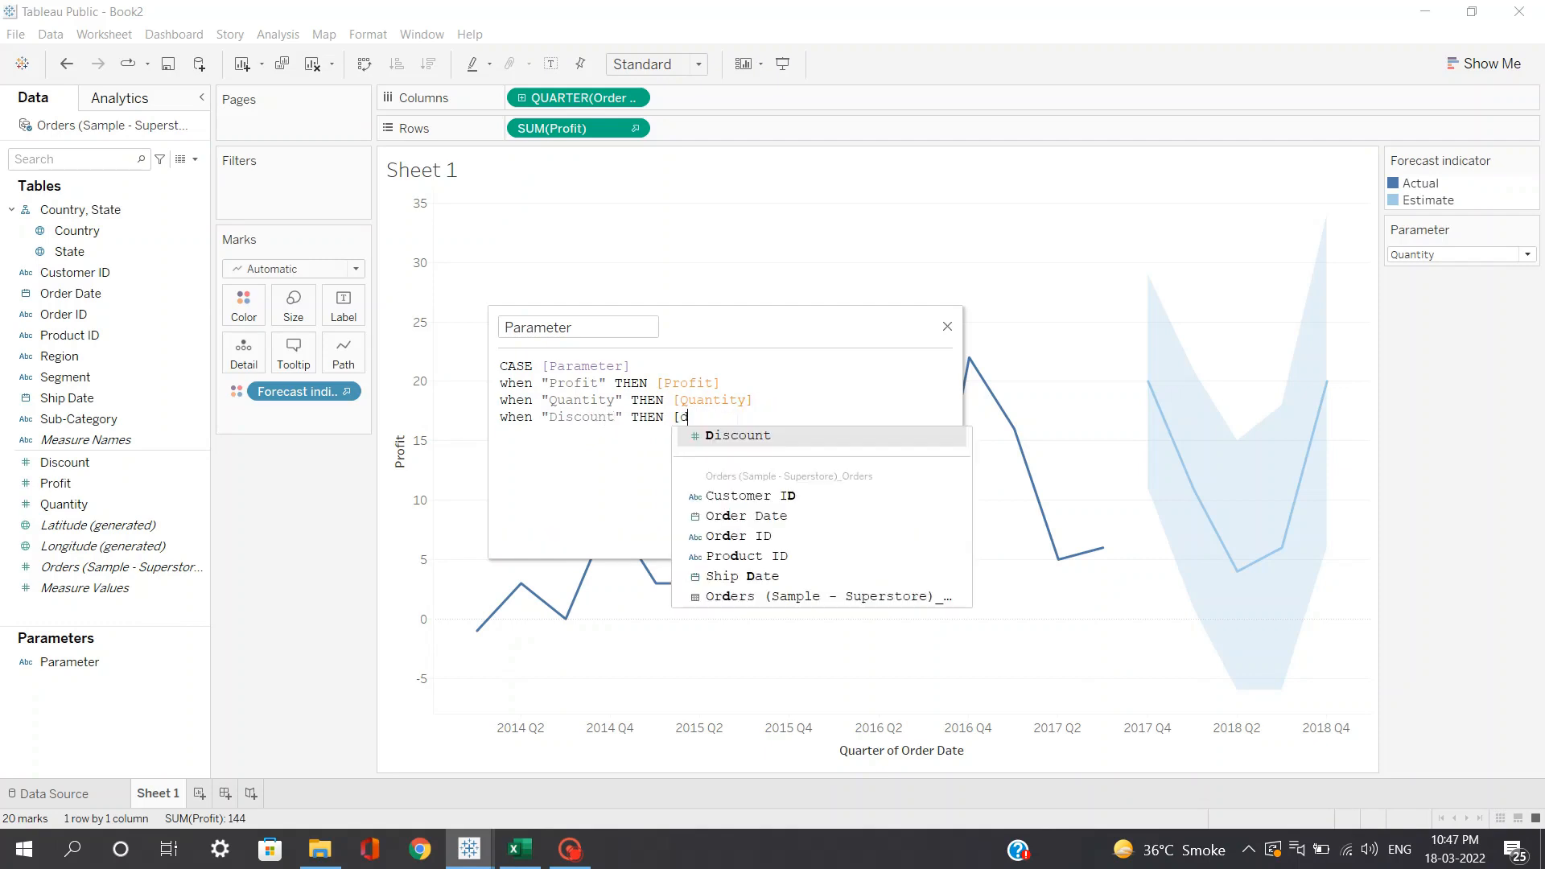
text(dis)
click(750, 439)
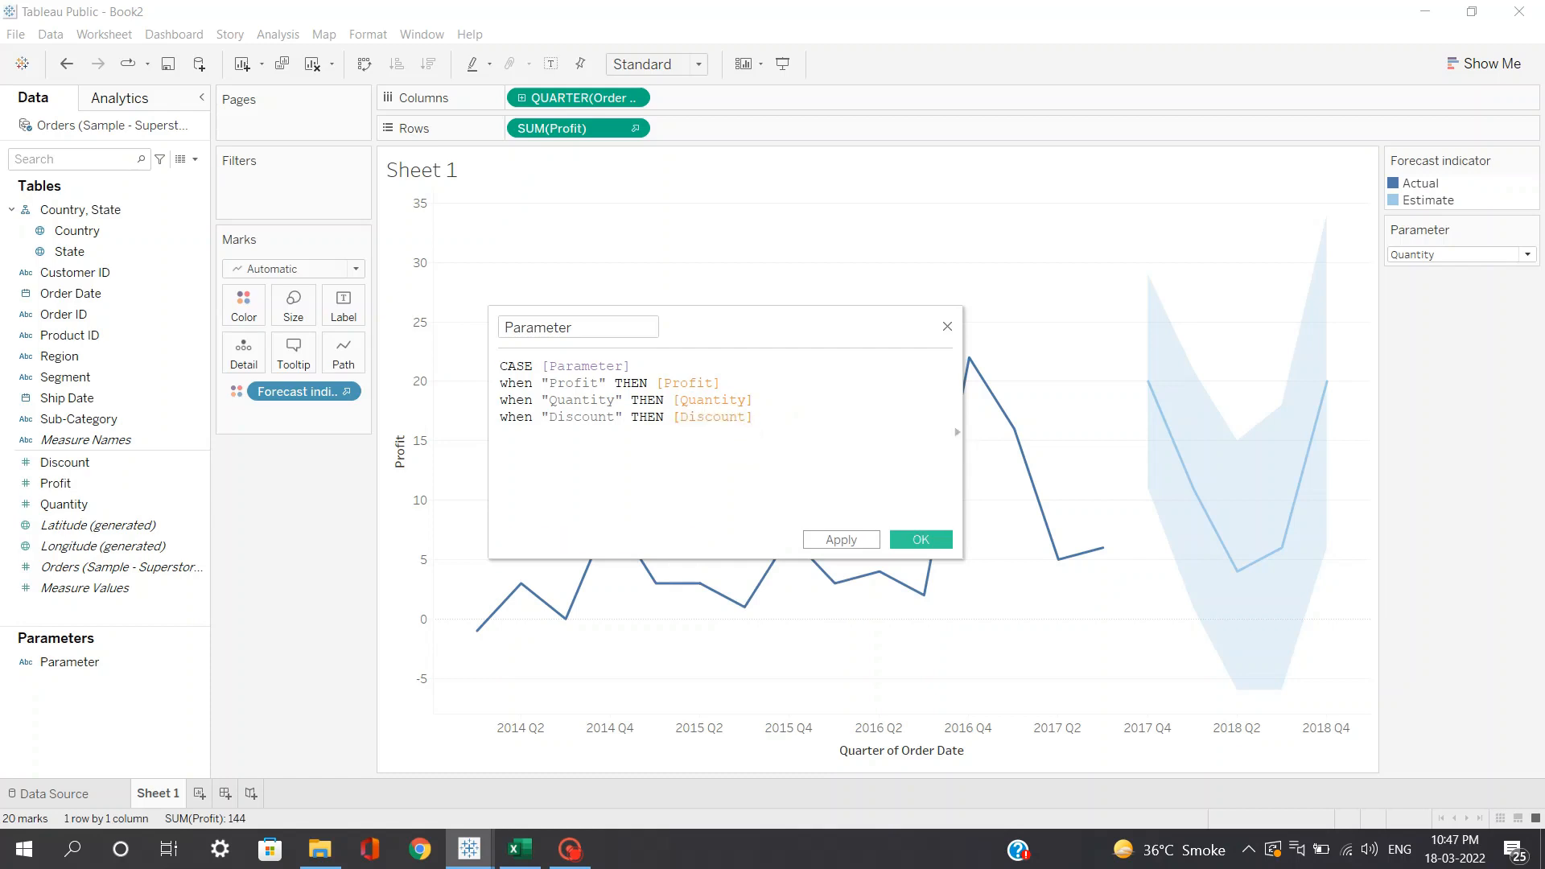
Step: Finish the CASE formula with END and save the calculated field
key(Return)
text(end)
click(664, 452)
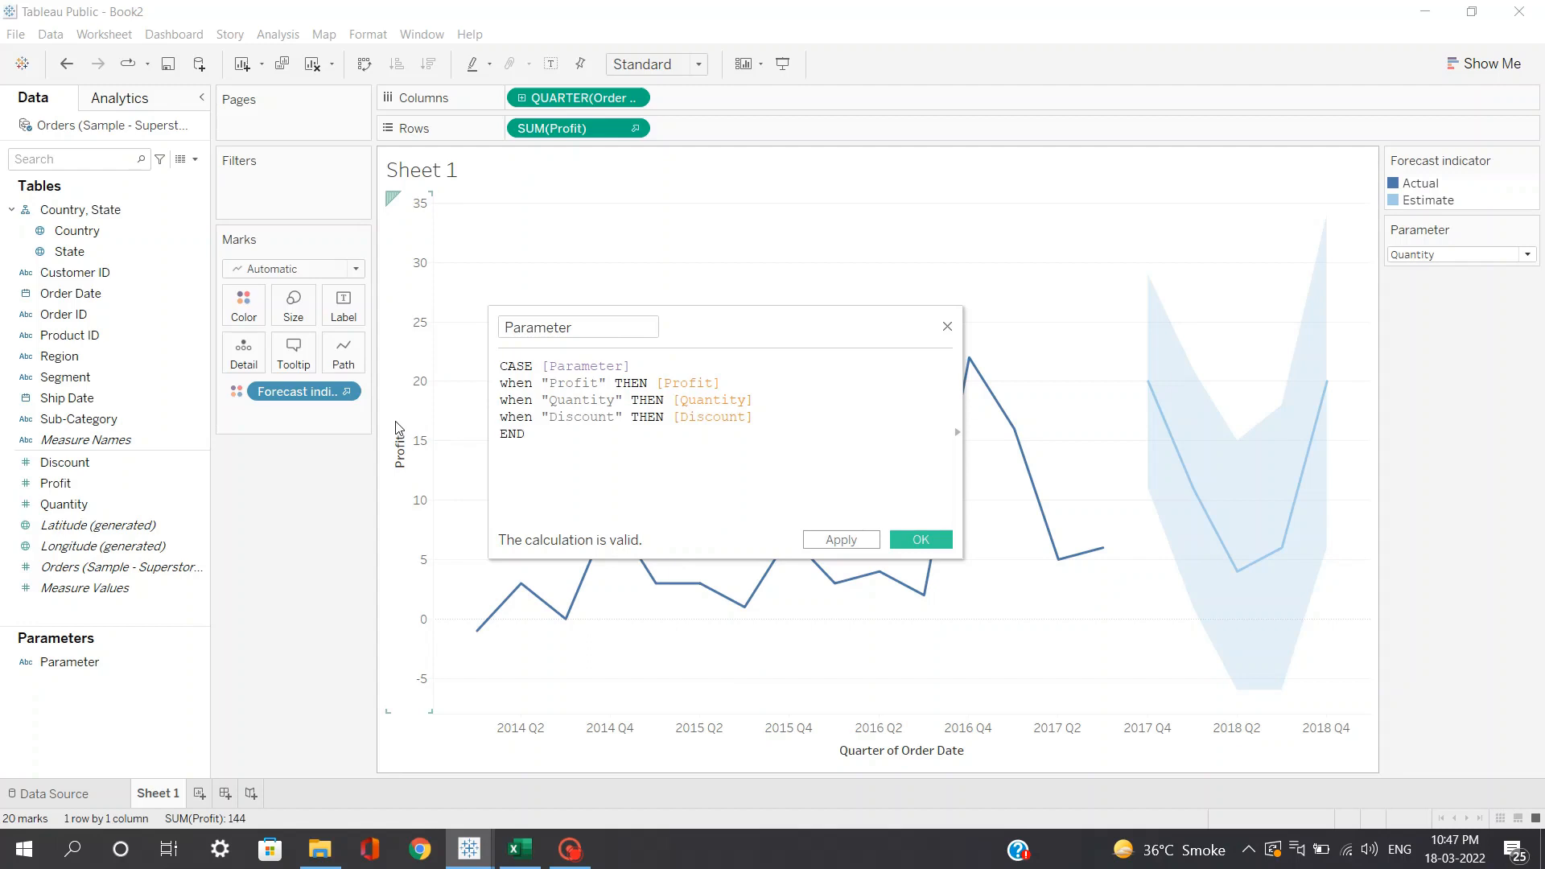
drag(557, 400, 597, 400)
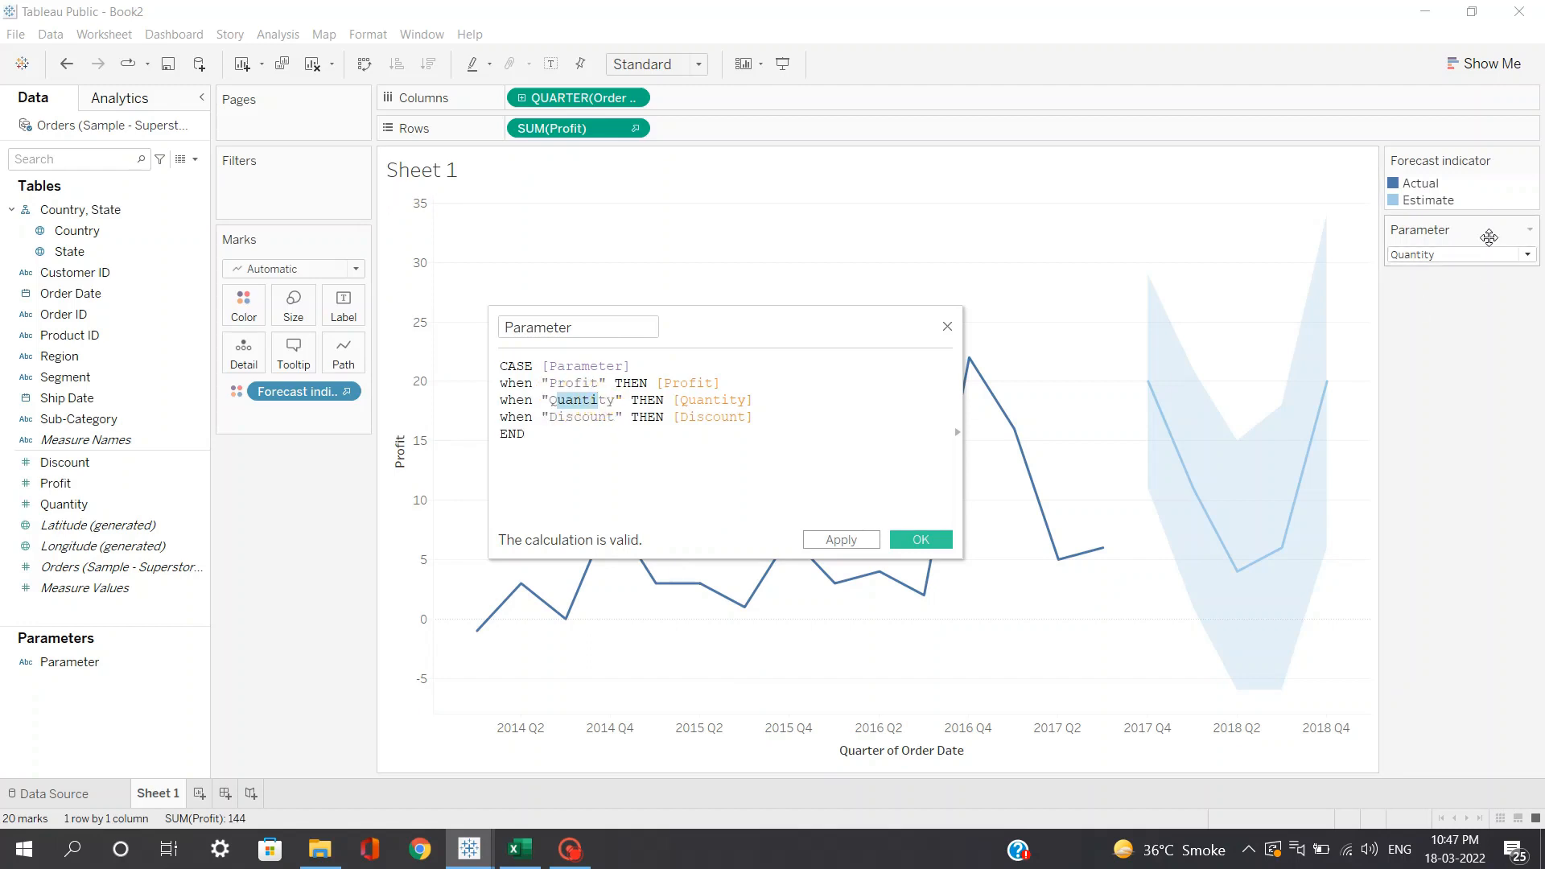
double_click(731, 400)
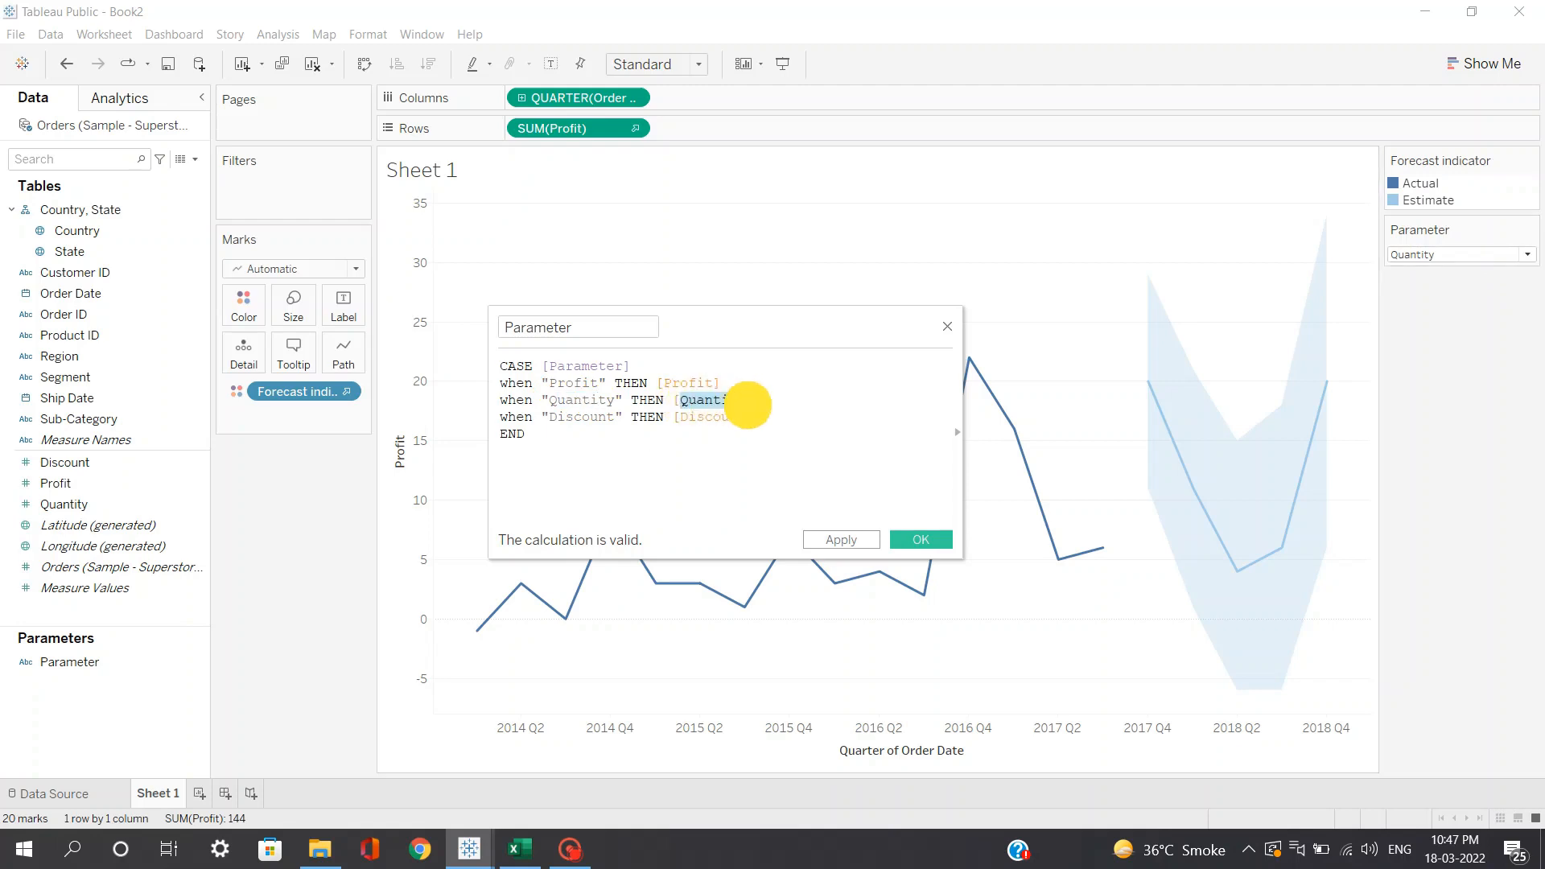
click(746, 400)
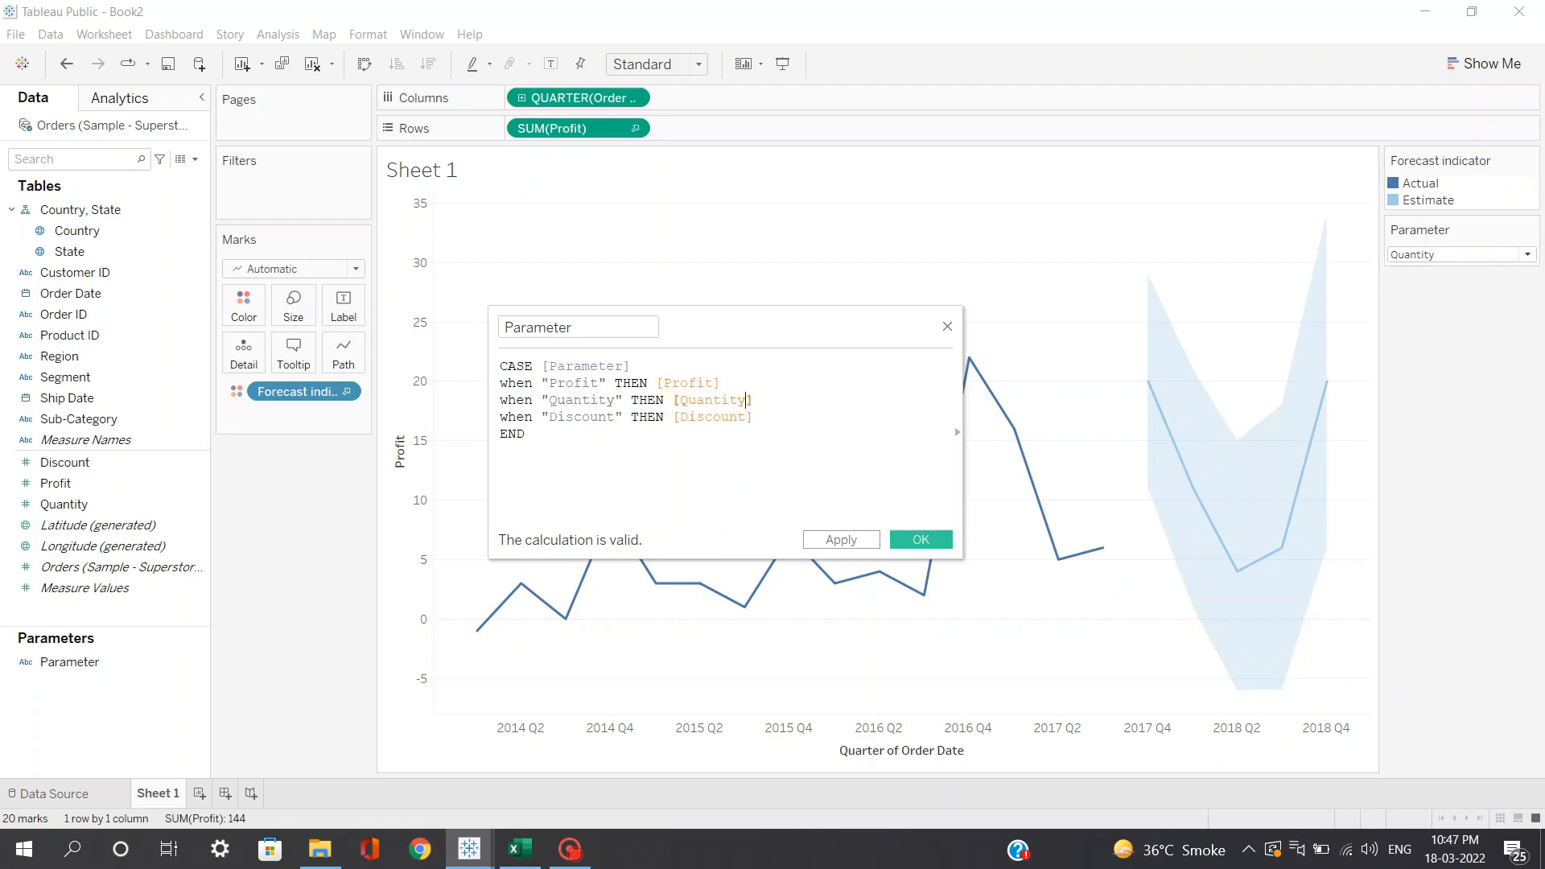
drag(549, 417, 596, 415)
drag(608, 414, 606, 416)
click(921, 539)
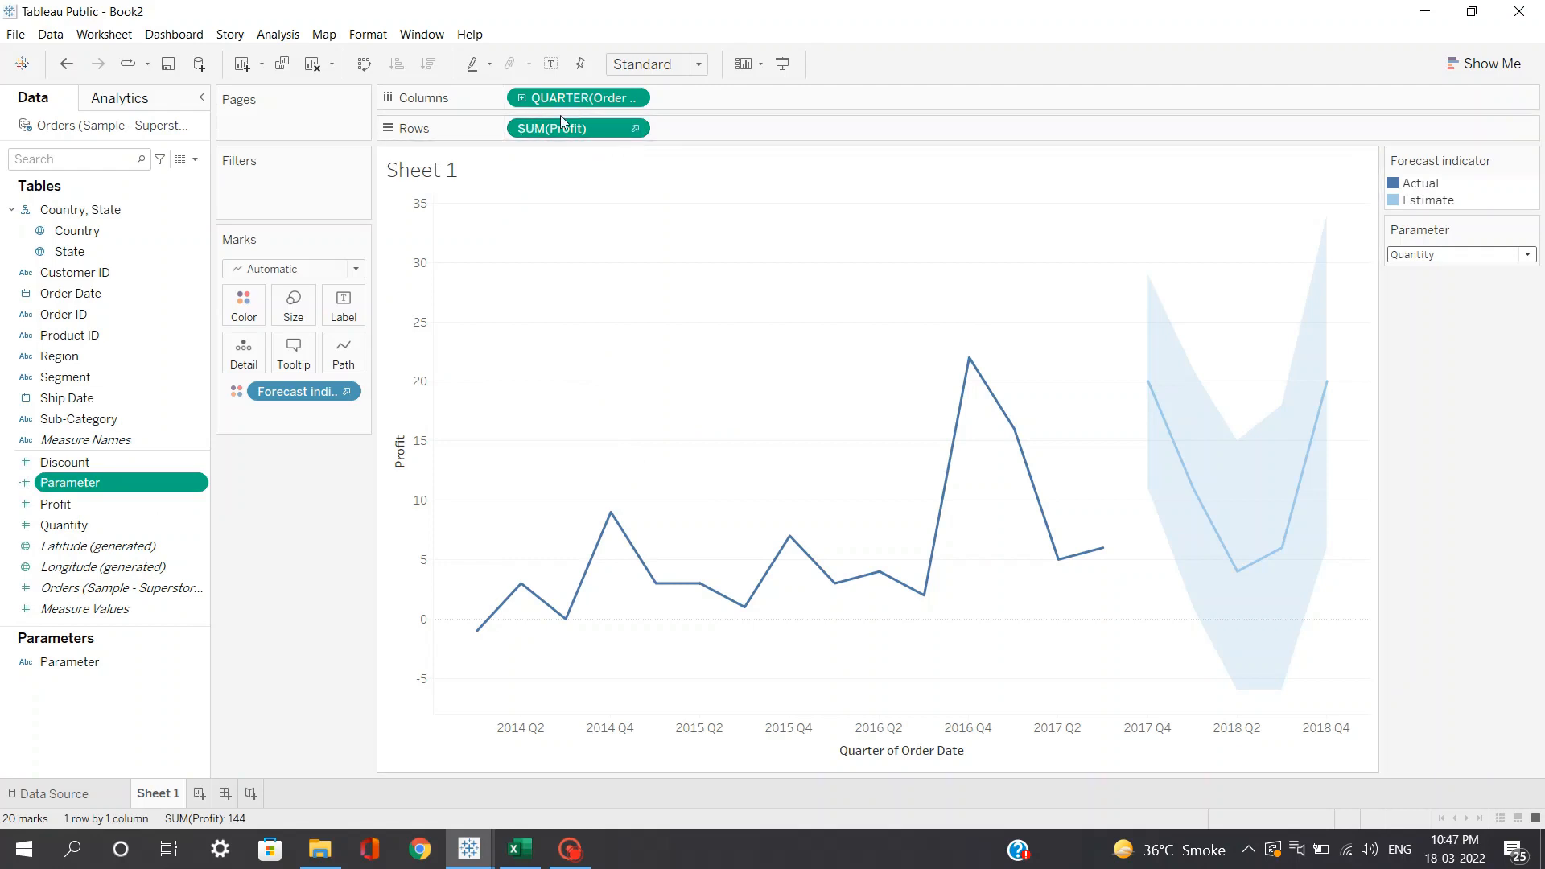
Step: Replace SUM(Profit) on Rows with the Parameter calculated field
drag(555, 134, 141, 284)
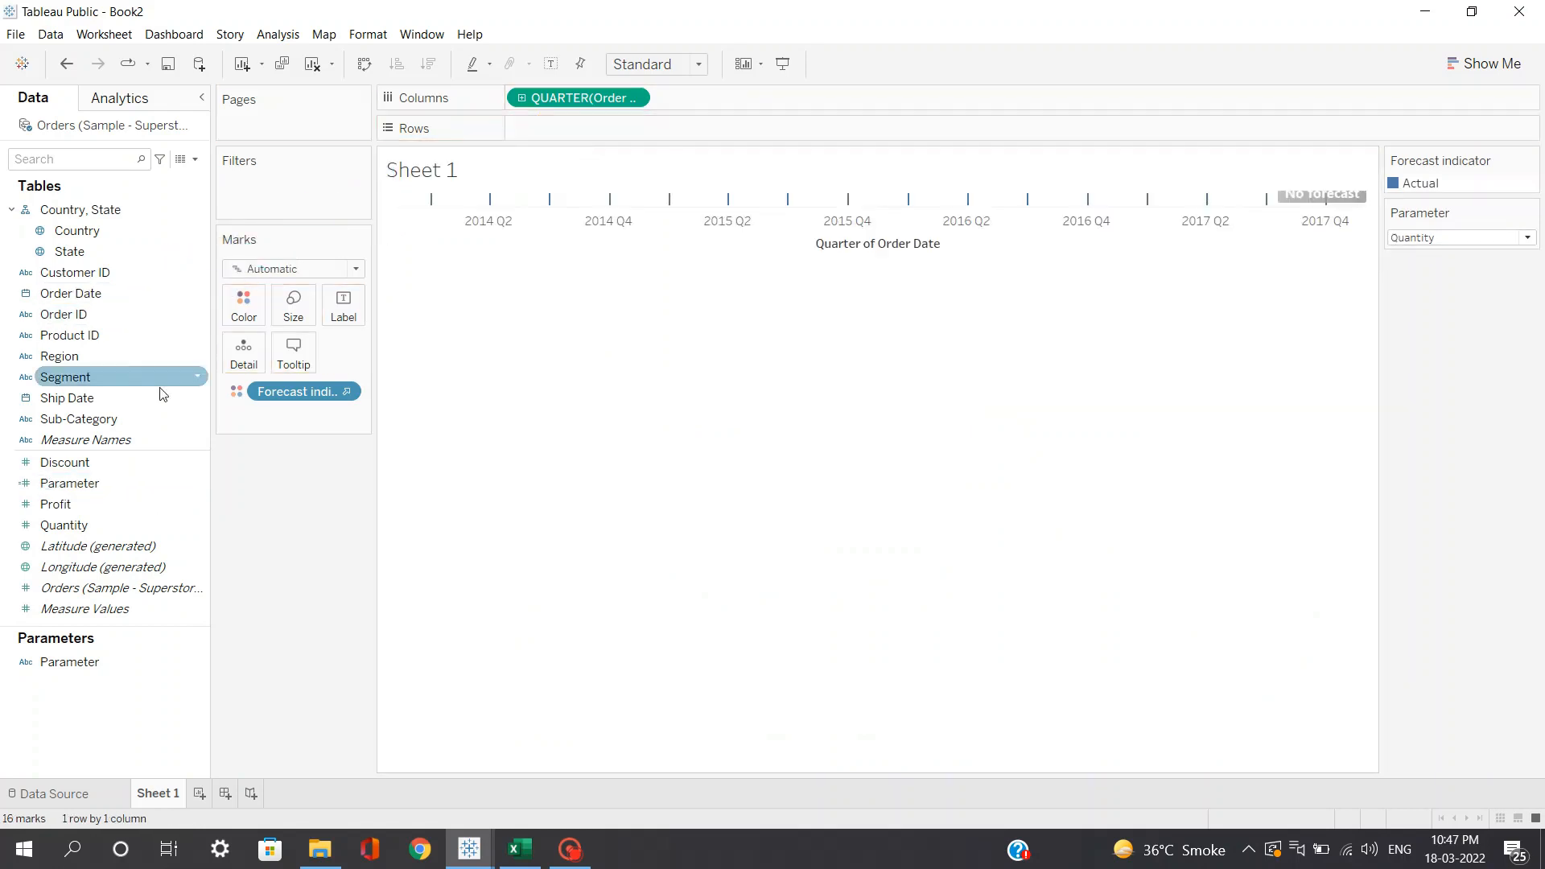
drag(69, 483, 554, 130)
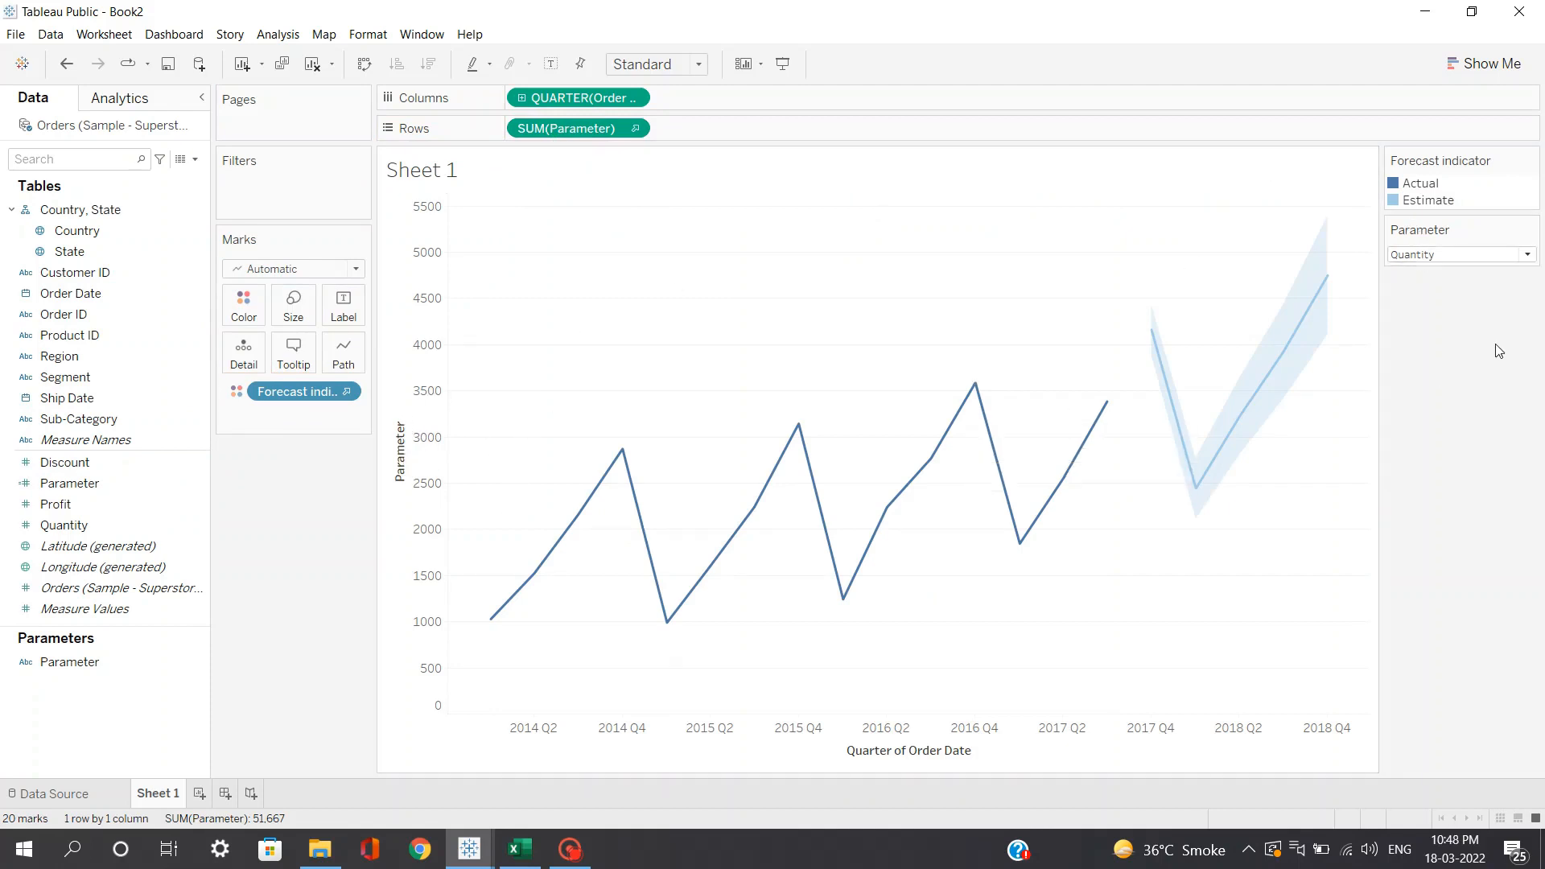
Step: Switch the chart's measure with the parameter control, first to Profit and then to Discount
click(1459, 254)
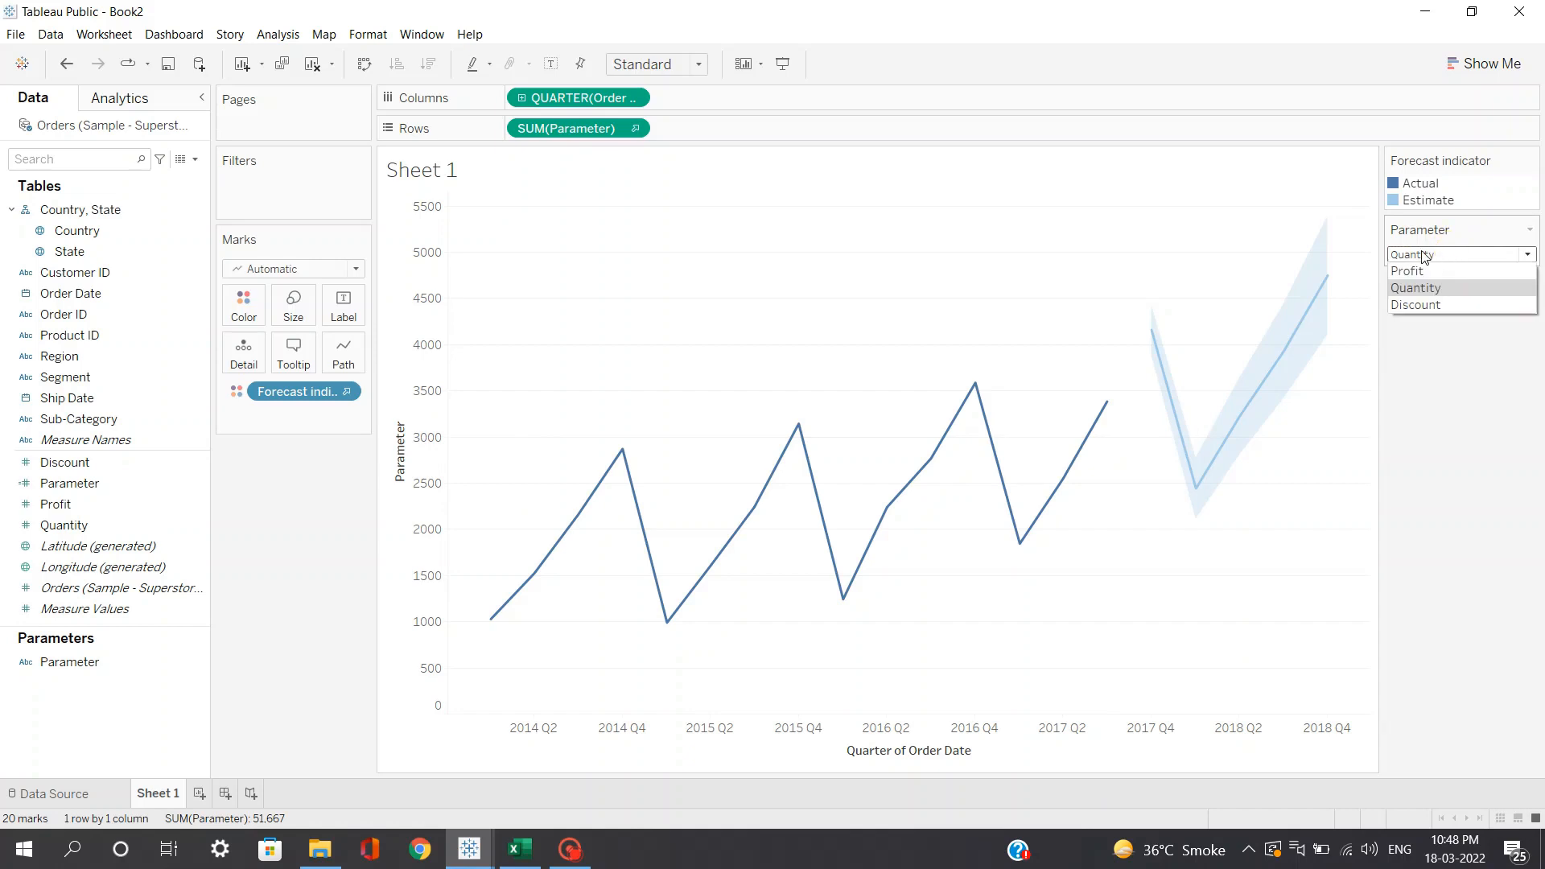
click(1413, 272)
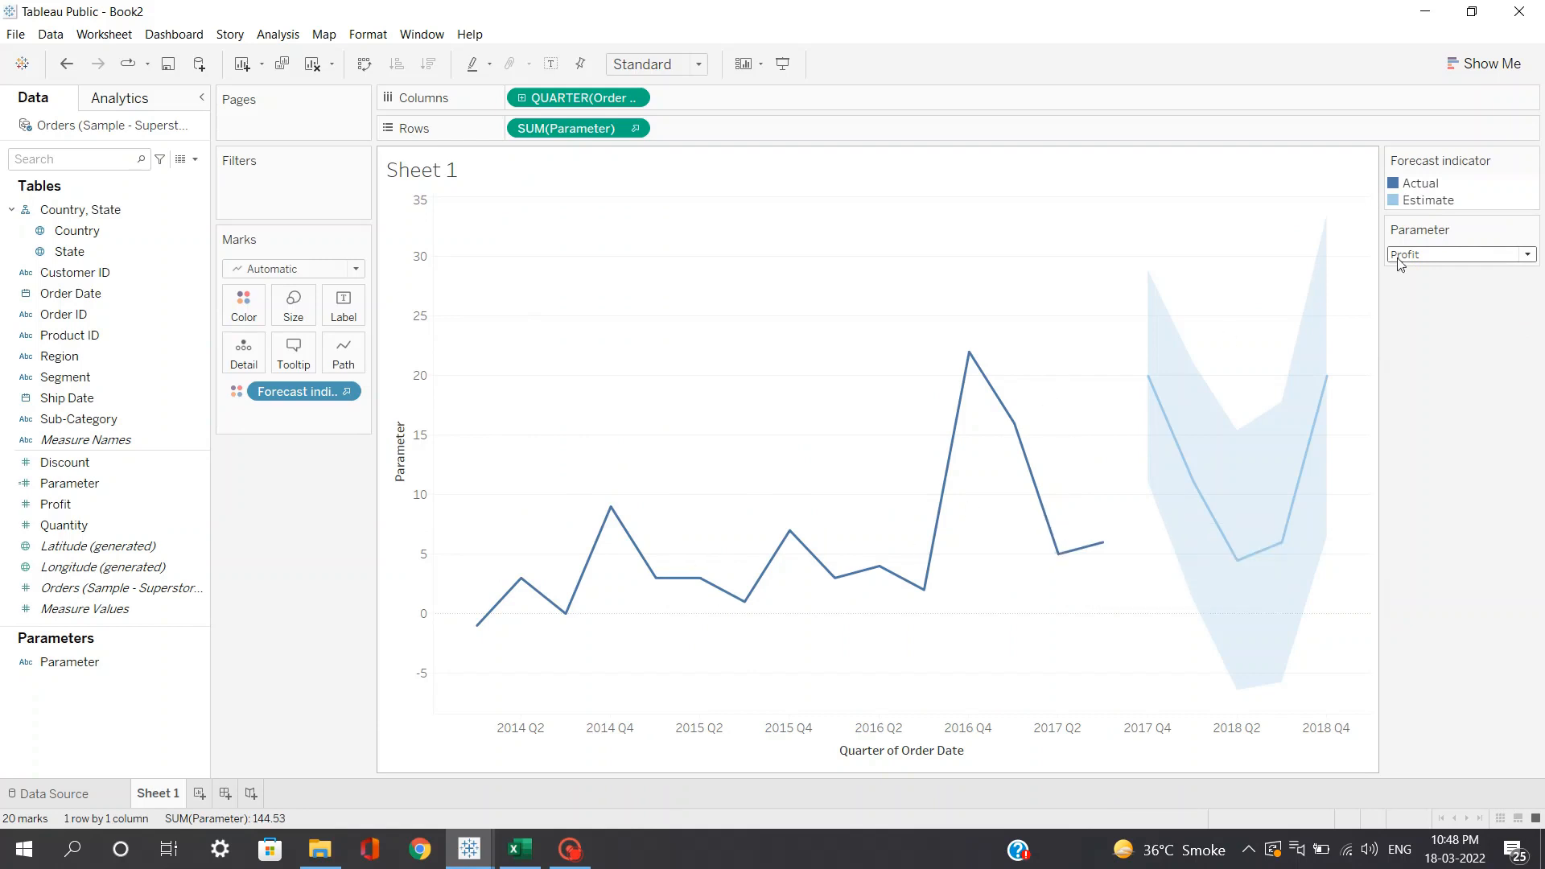
click(1447, 255)
click(1444, 305)
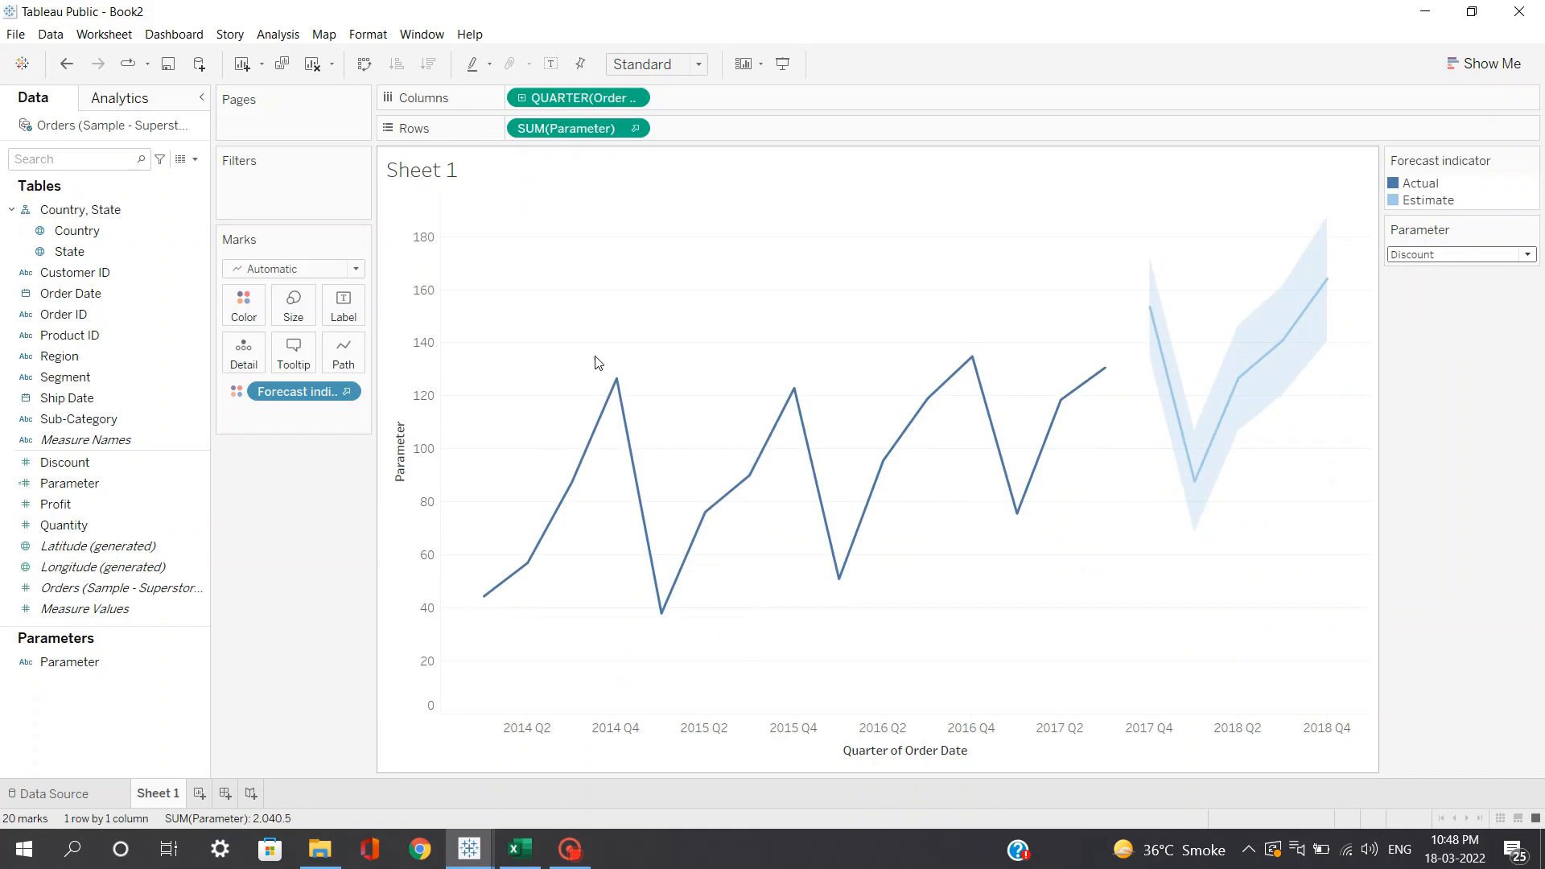
Step: Clear the title of the chart's vertical Parameter axis
mouse_move(627, 386)
click(401, 464)
double_click(400, 464)
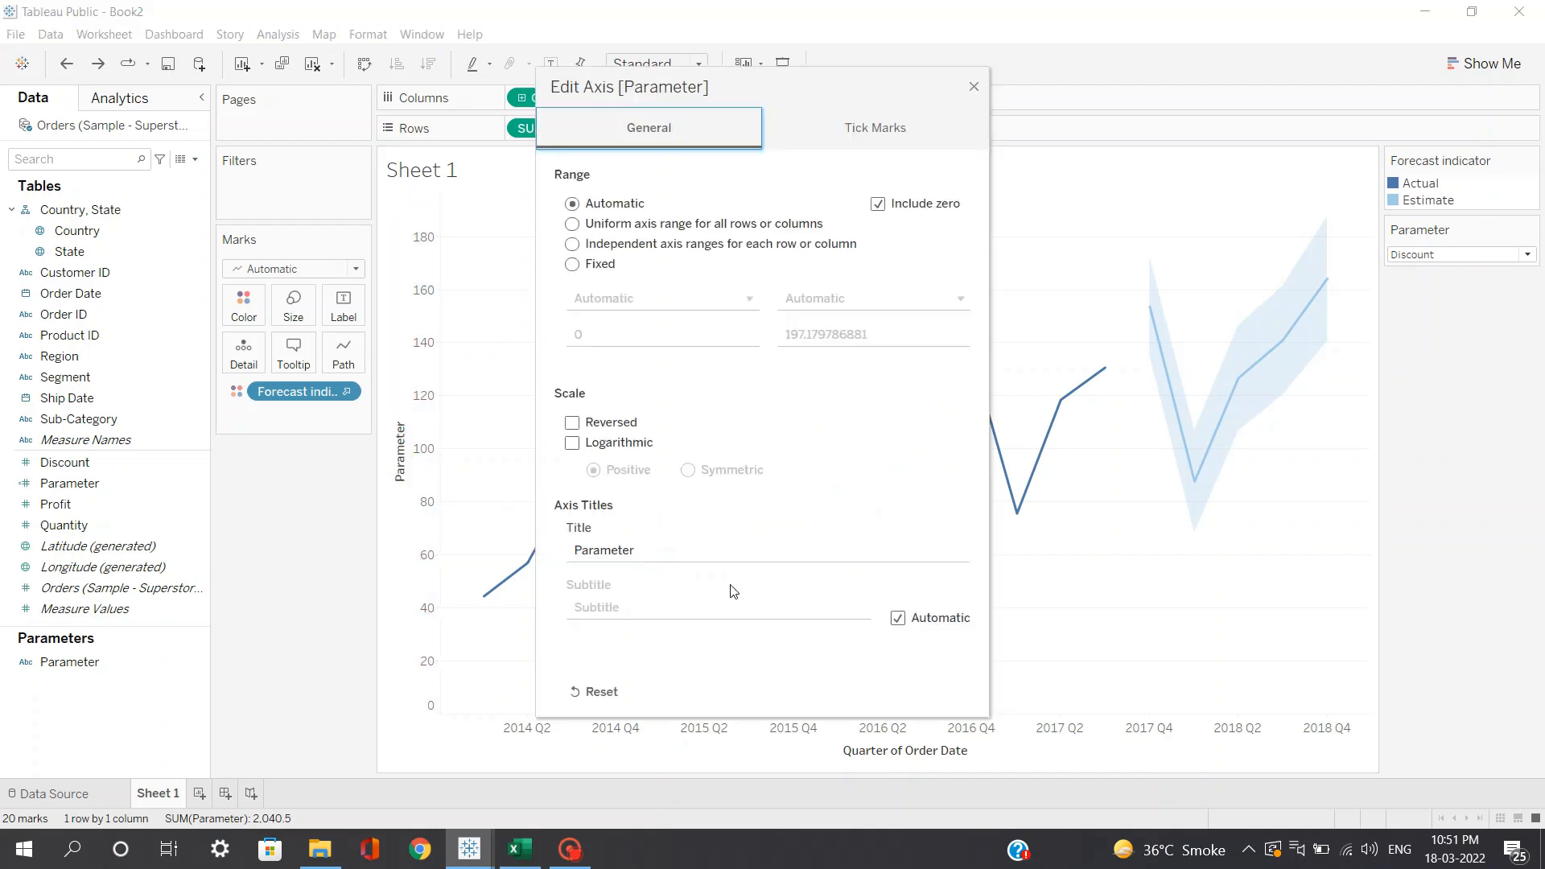
double_click(680, 549)
key(BackSpace)
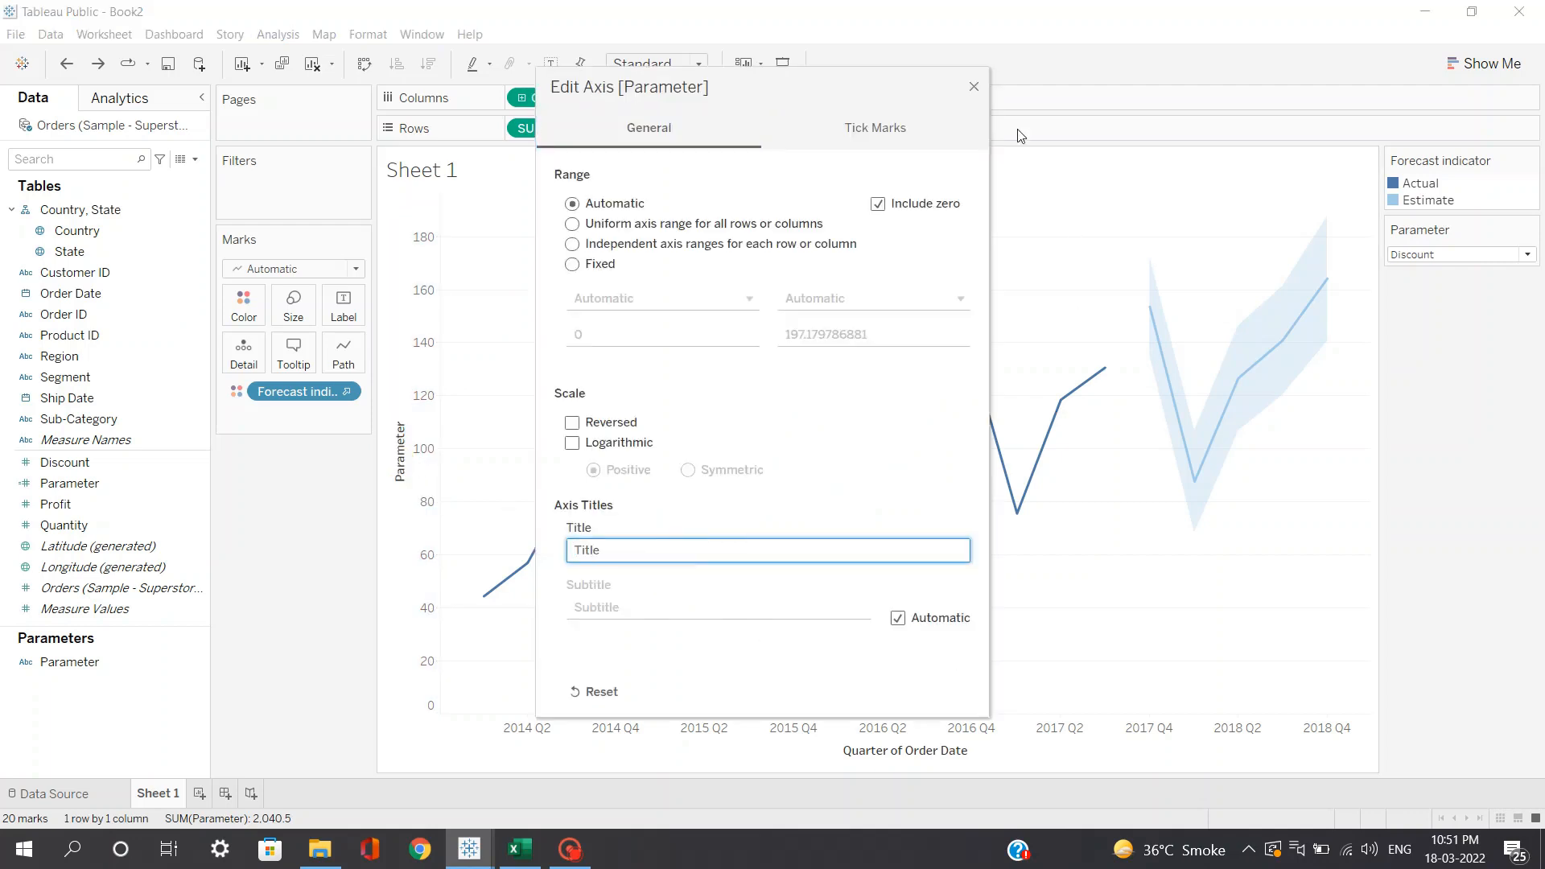
click(973, 86)
Step: Remove the "Quarter of Order Date" title from the horizontal axis
double_click(845, 752)
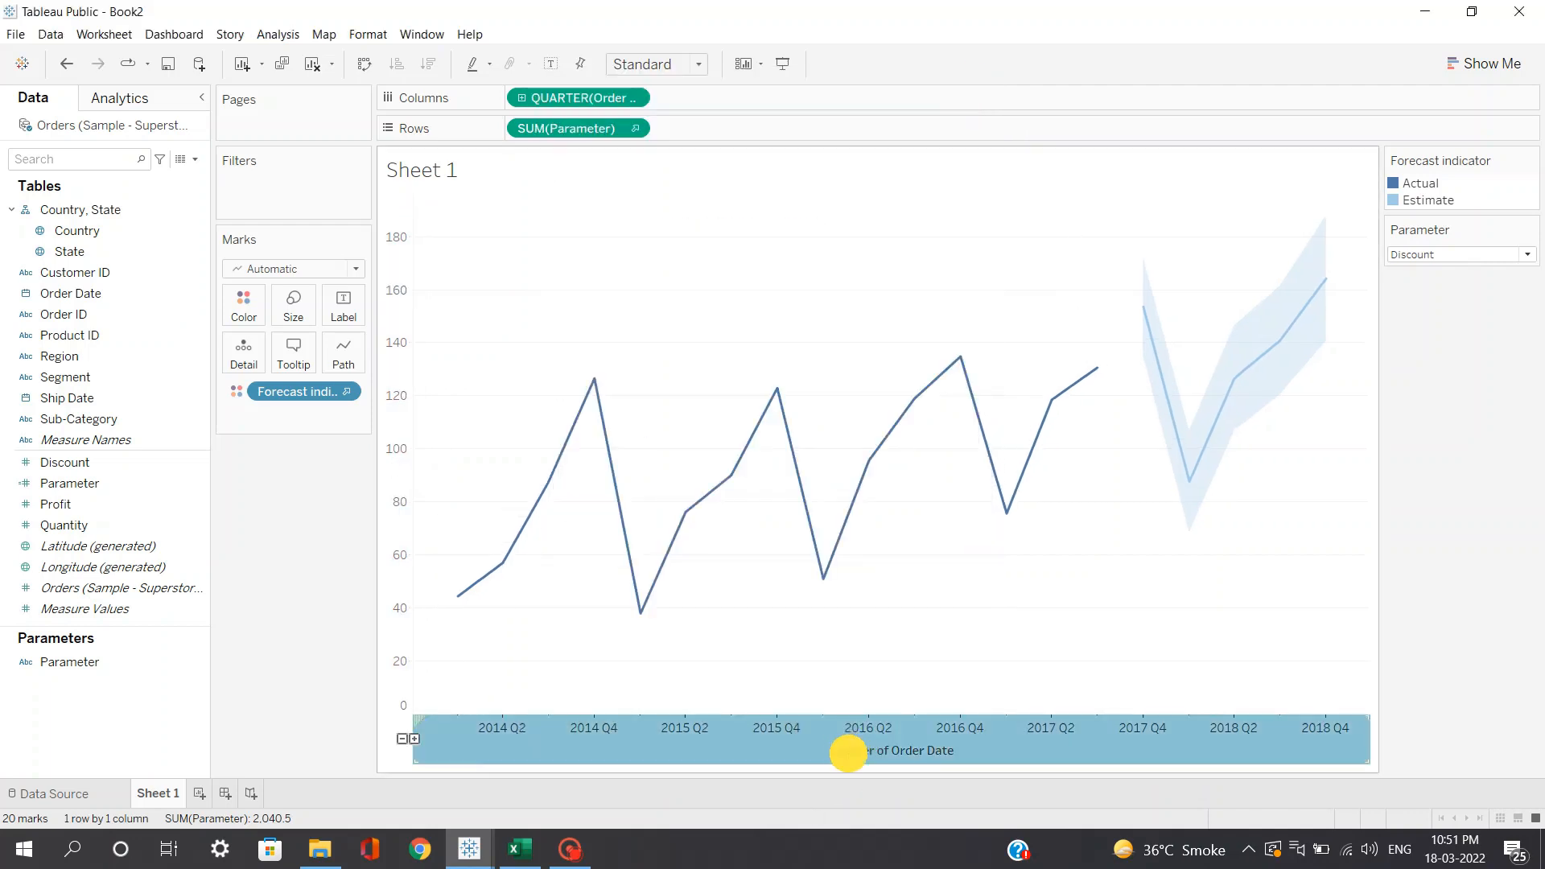
double_click(713, 564)
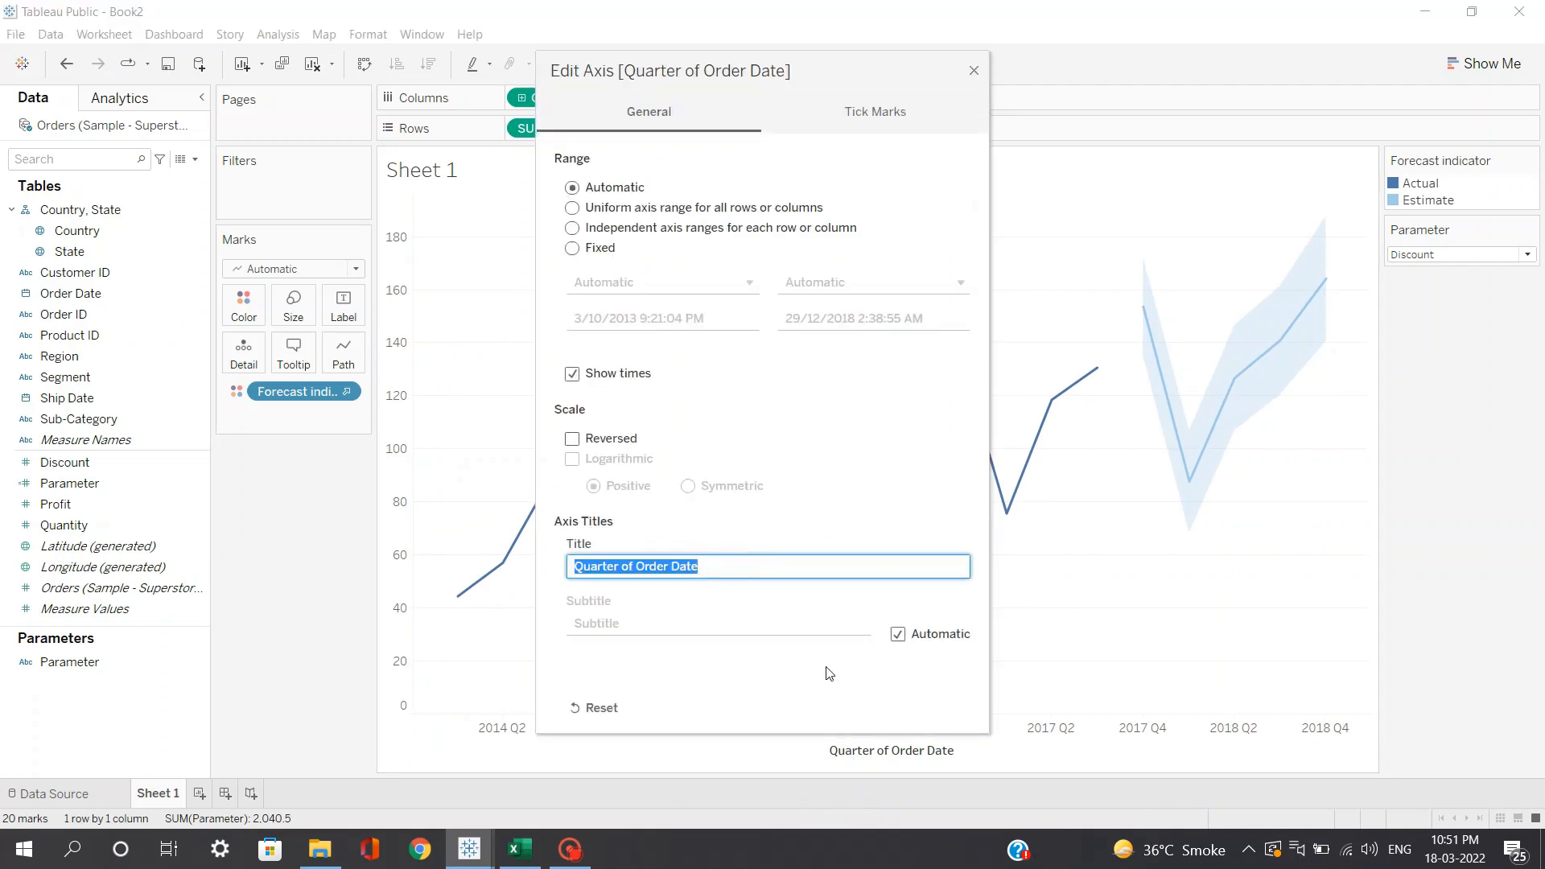
key(BackSpace)
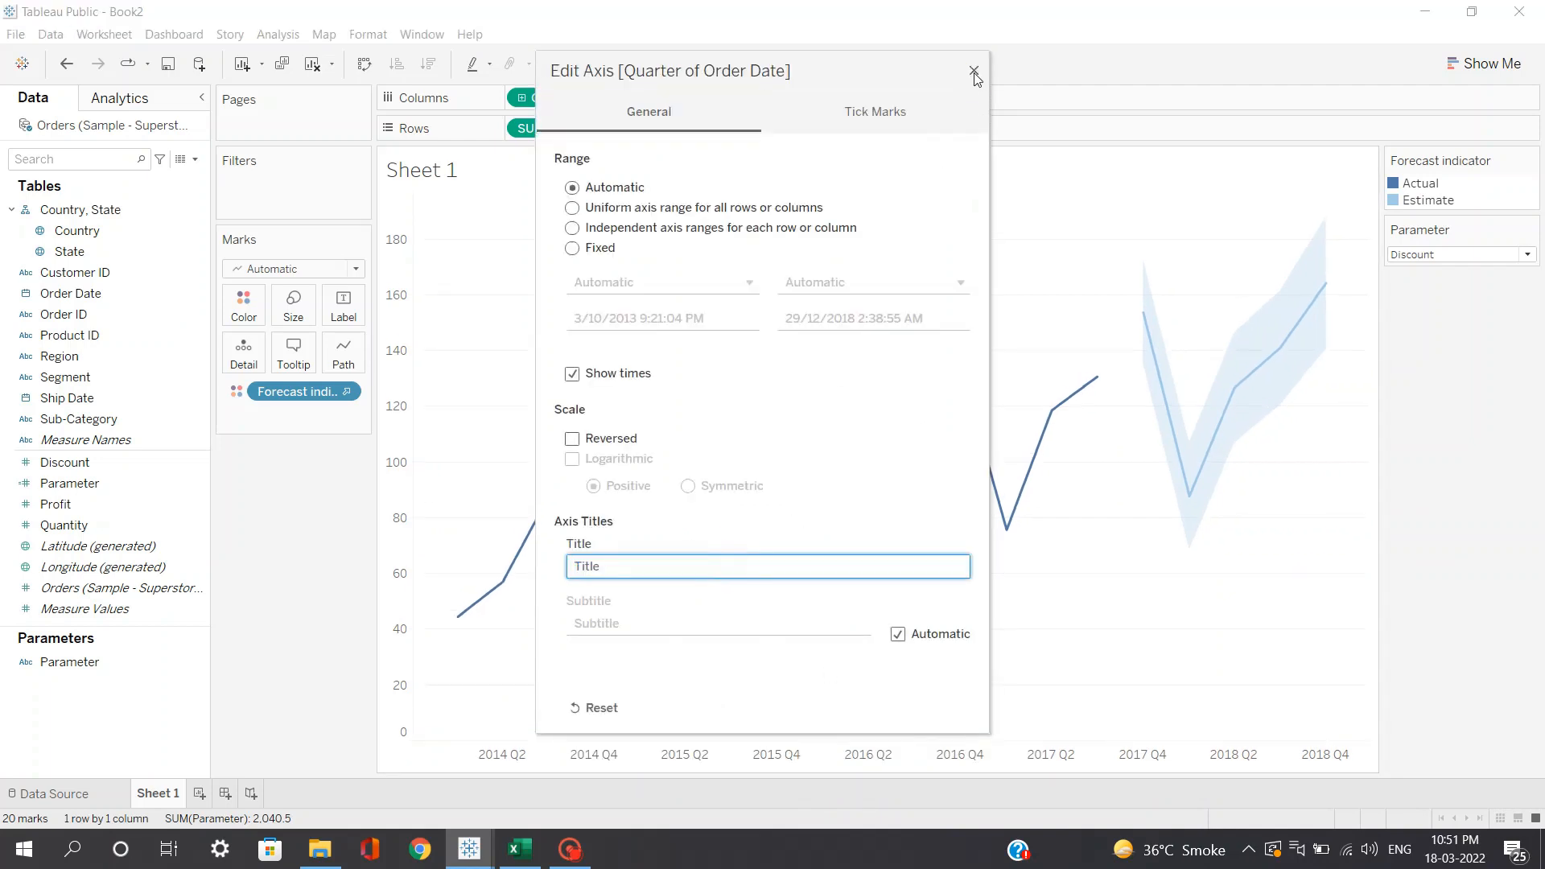
click(973, 70)
Step: Replace the sheet name in the chart title with the centred text "Forecasting for"
double_click(451, 172)
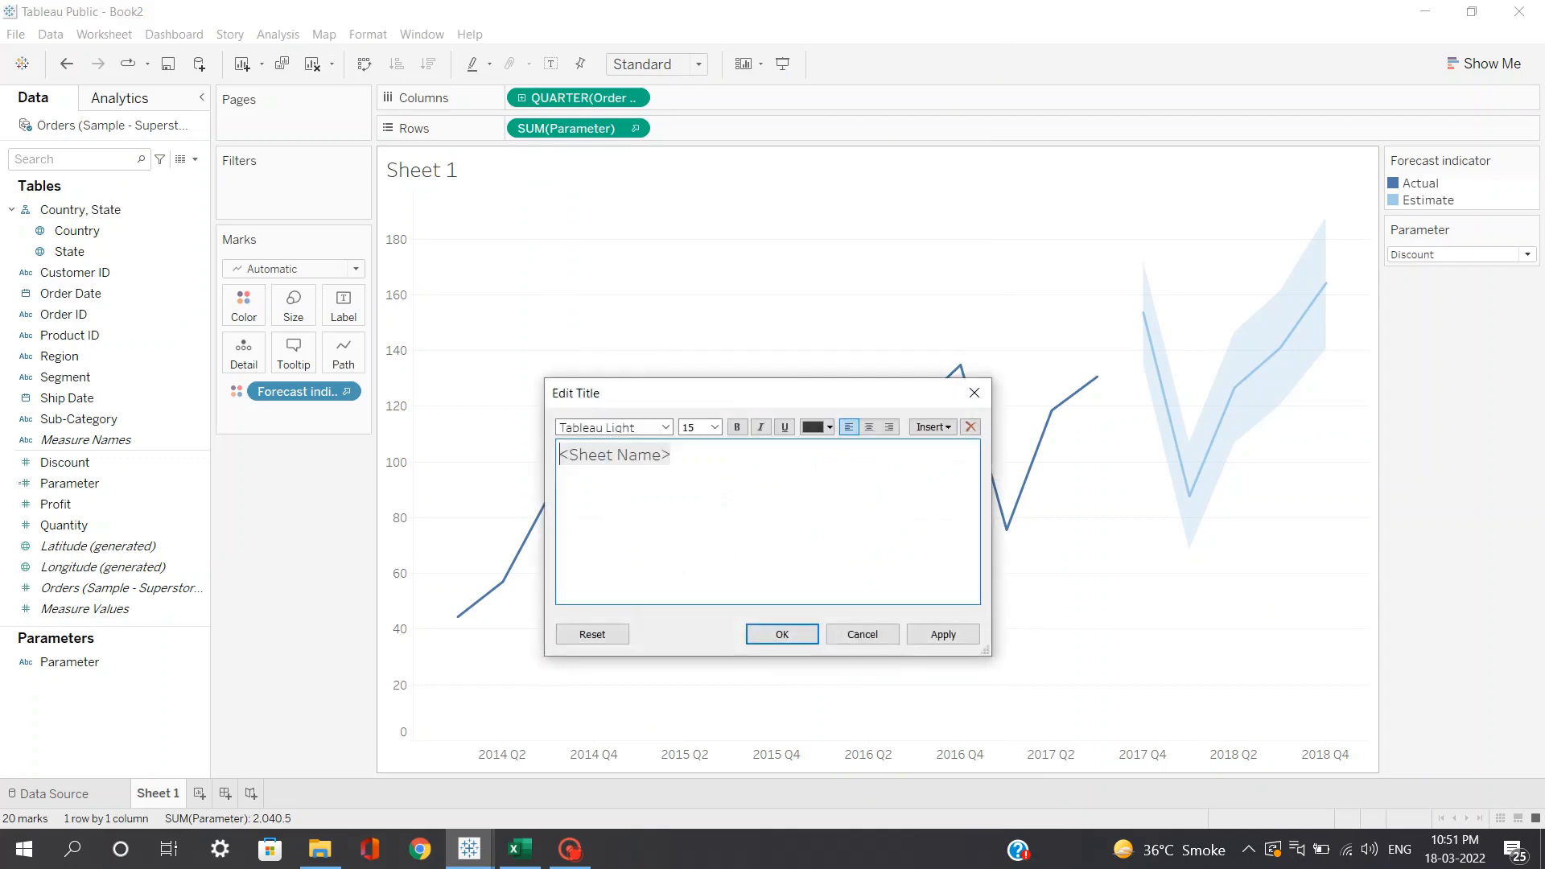
drag(824, 456, 710, 454)
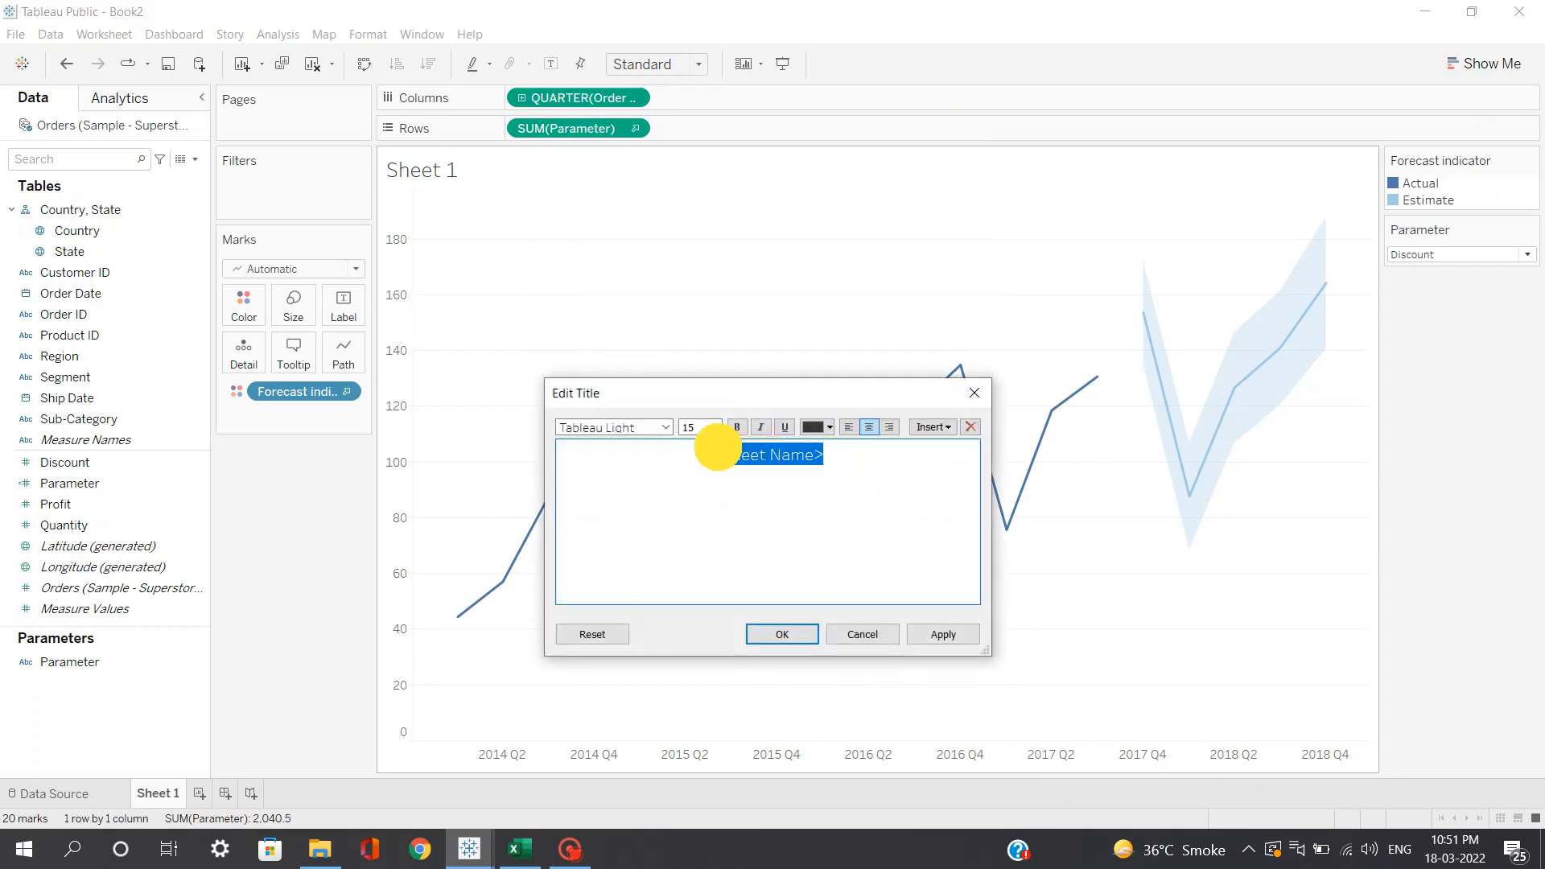
key(BackSpace)
text(For)
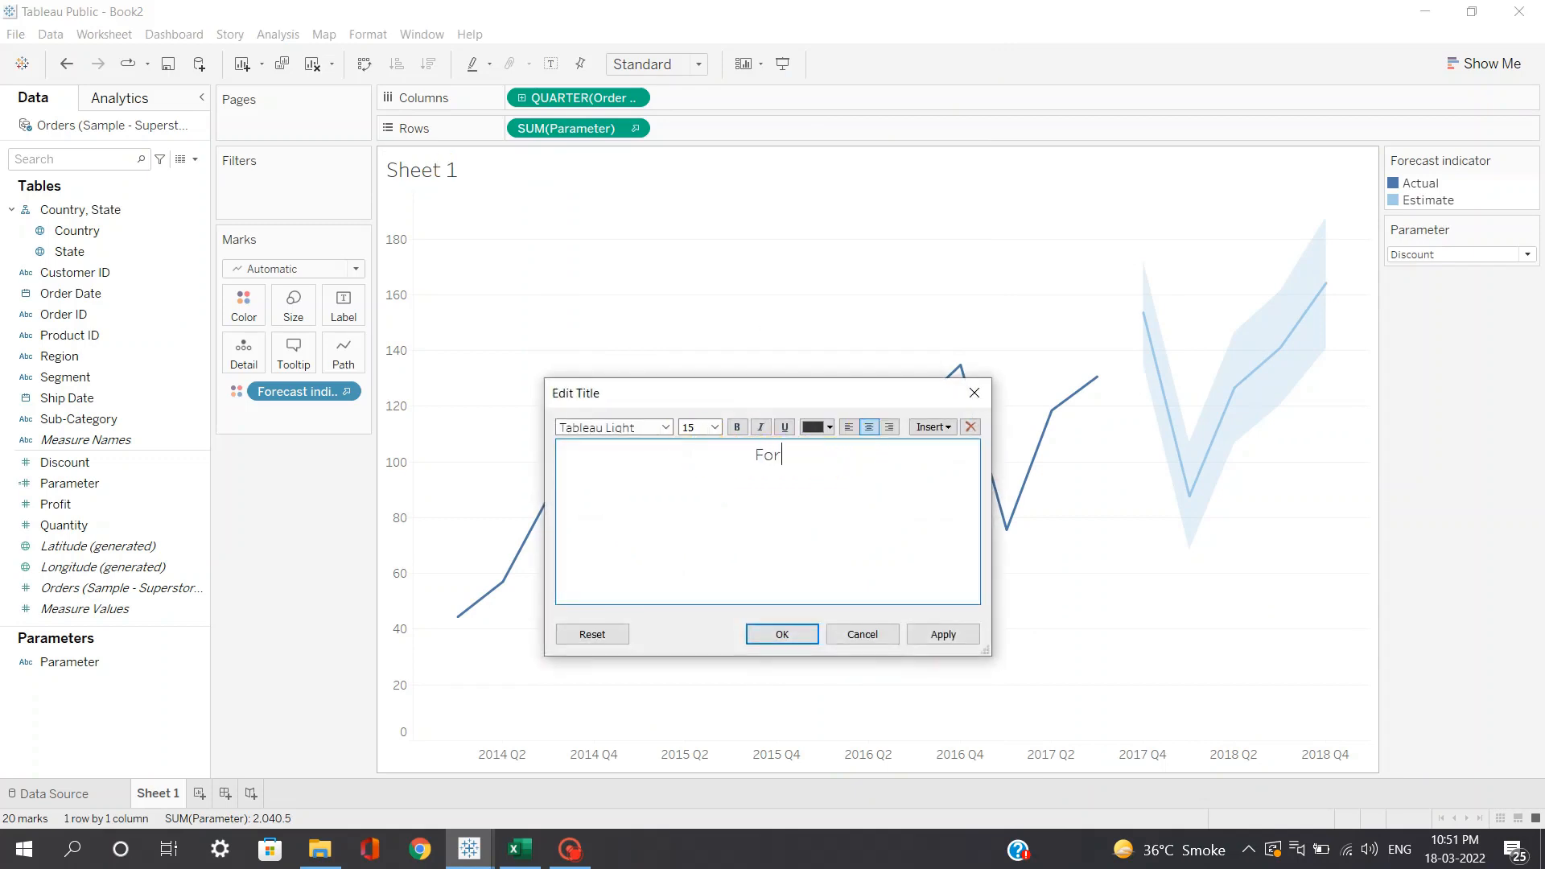
text(ecasting for)
Step: Insert the Parameters.Parameter value after "Forecasting for" in the chart title and apply the title
click(934, 427)
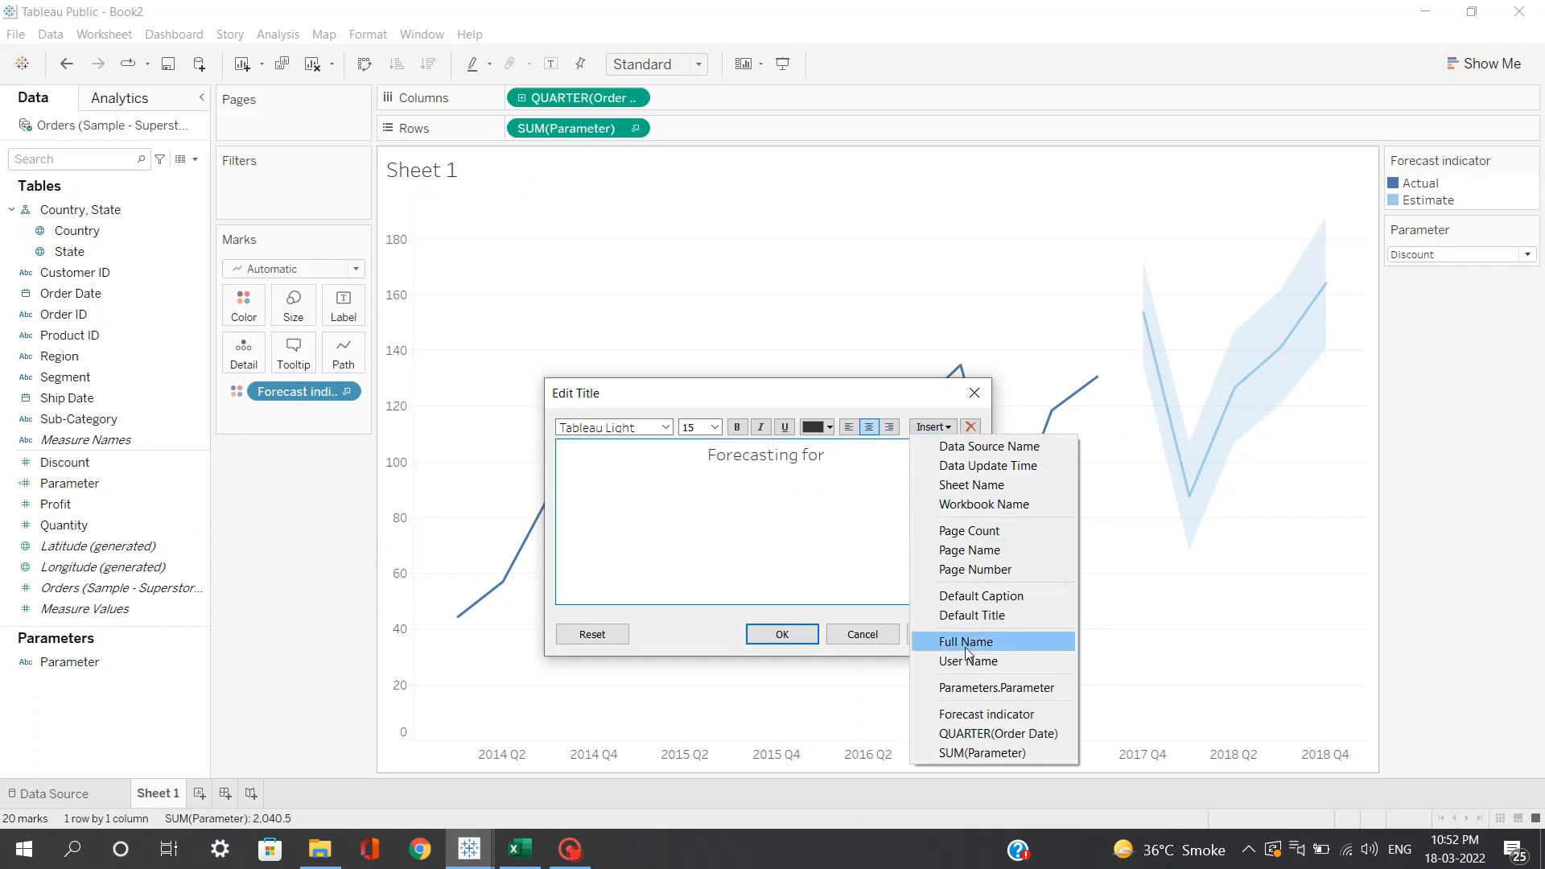
click(976, 689)
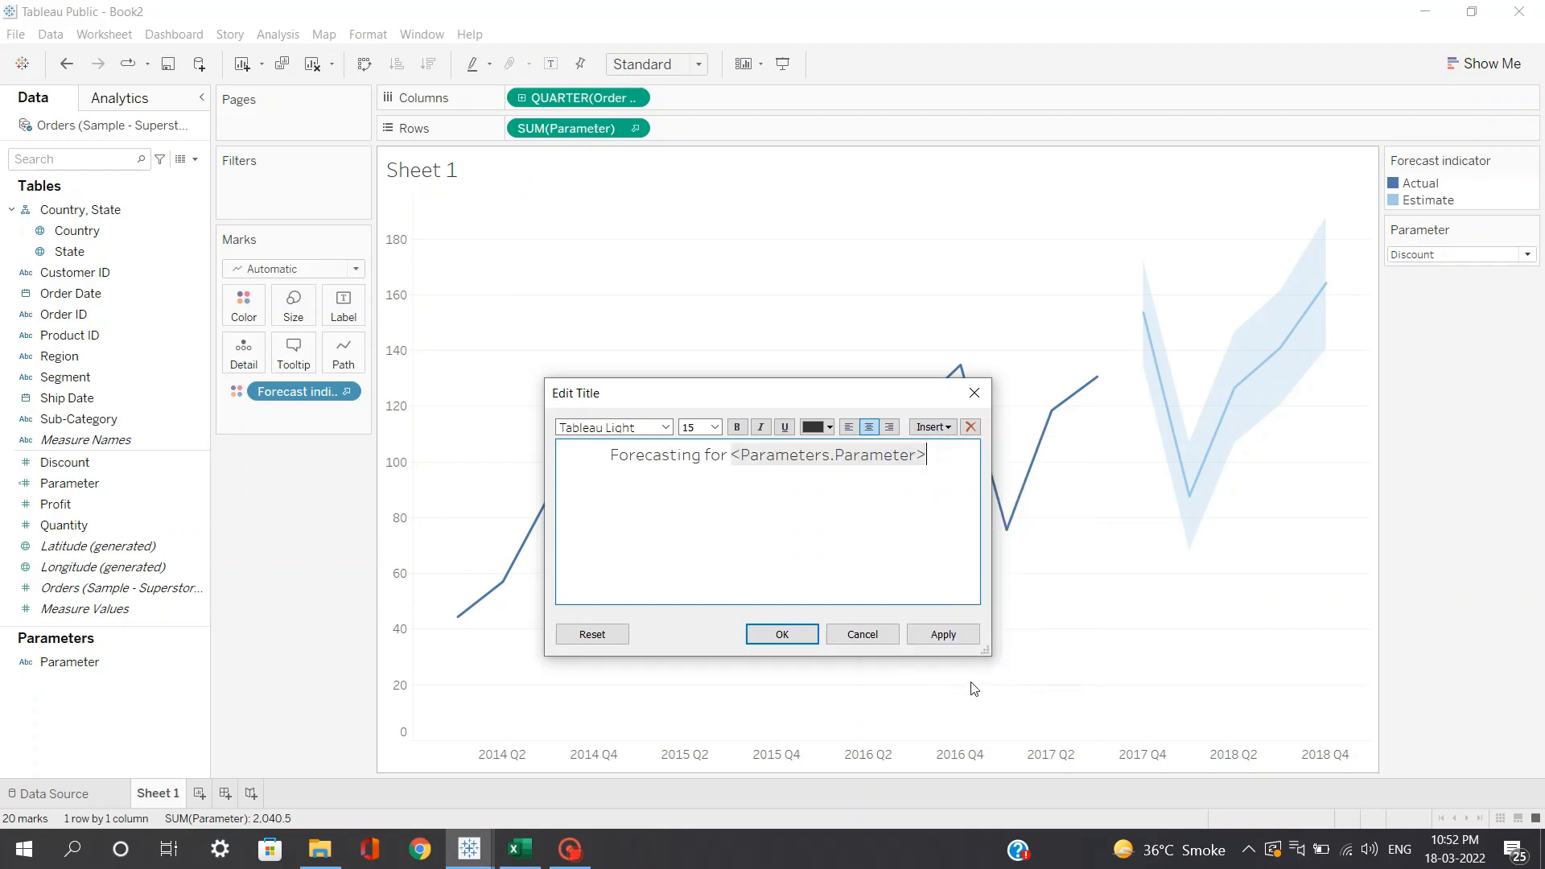
click(934, 638)
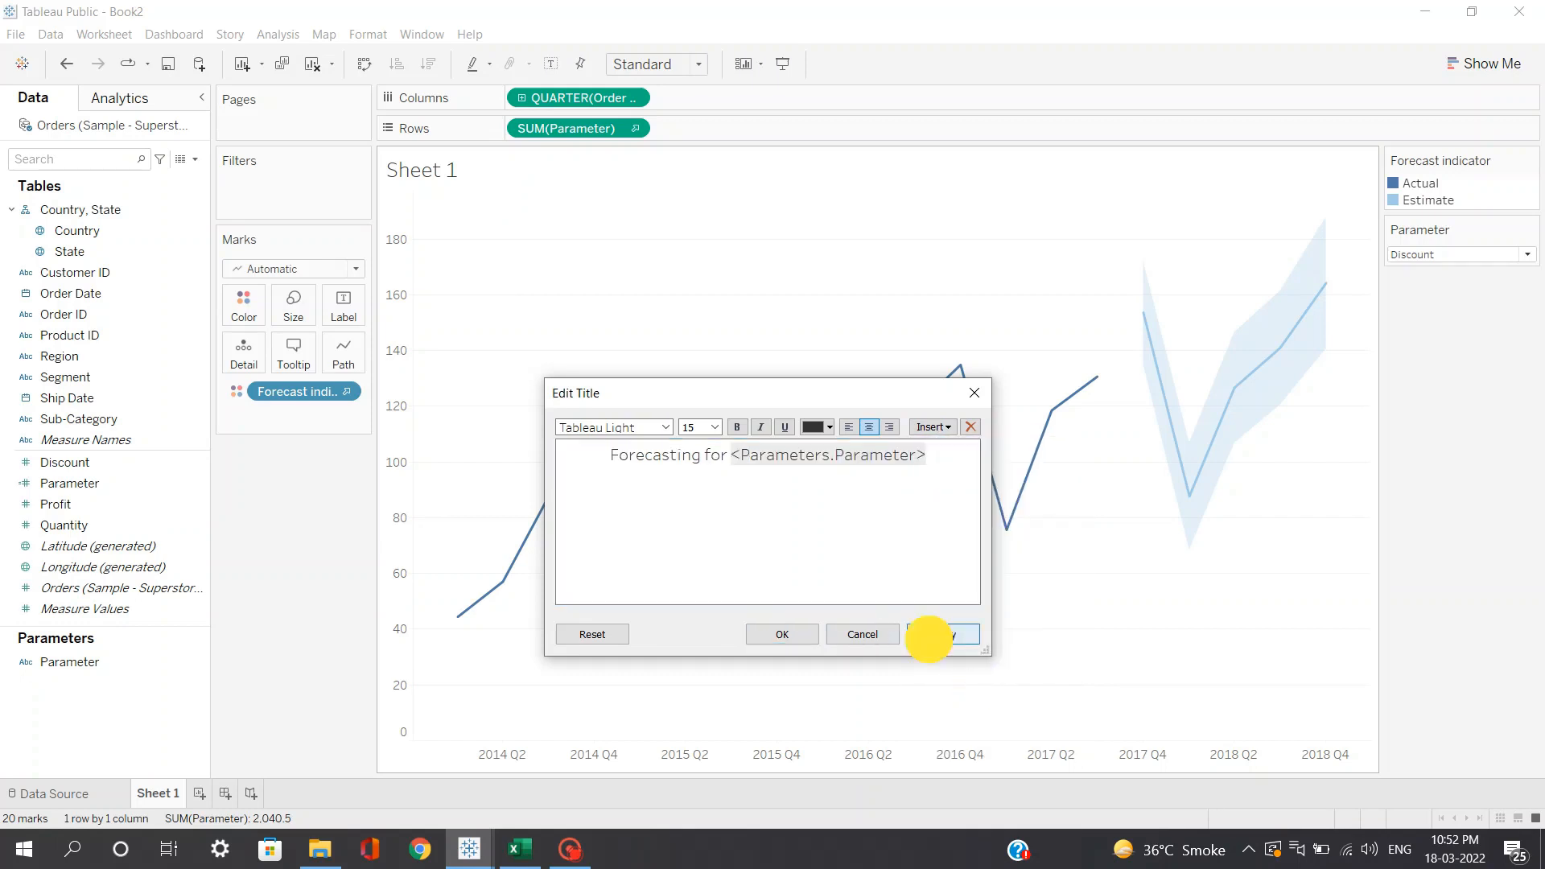
click(788, 637)
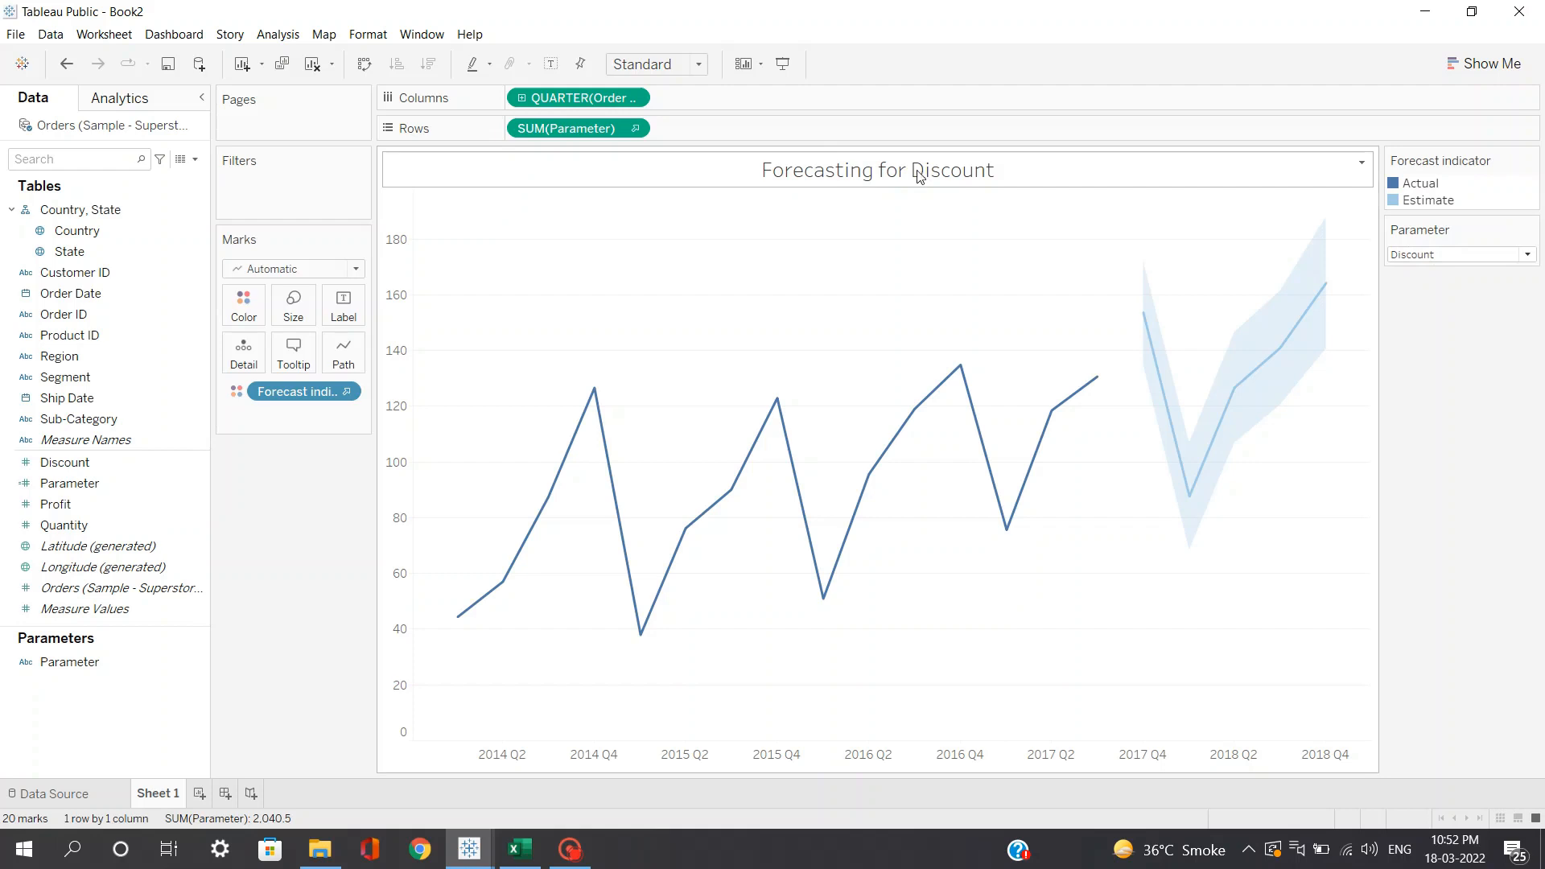
Step: Test the dynamic title by switching the parameter control to Quantity and then to Profit
click(1493, 266)
click(1449, 290)
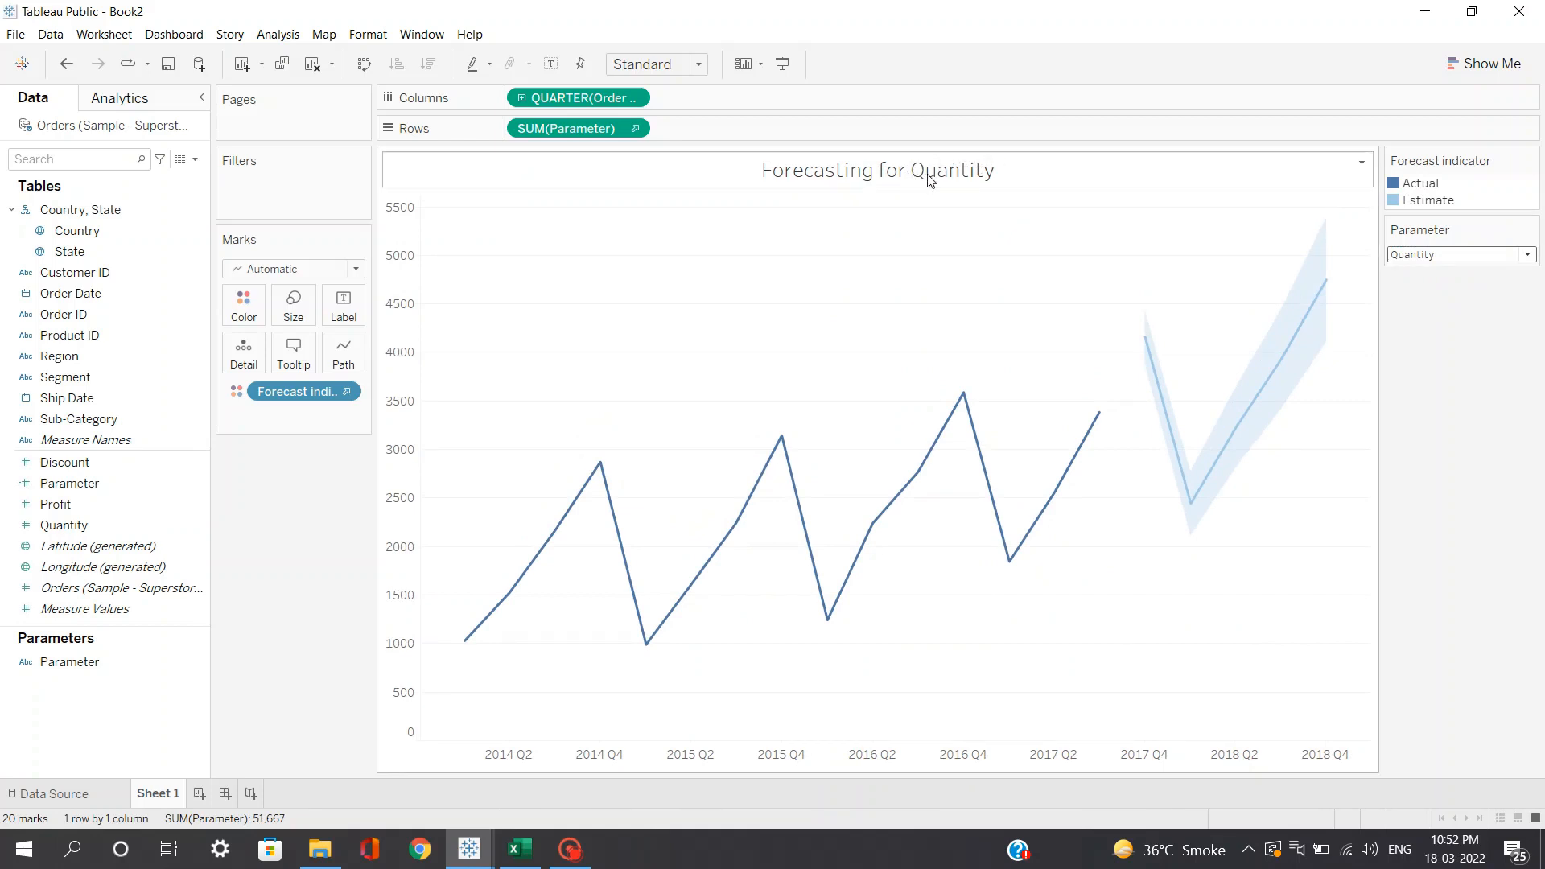
click(1456, 255)
click(1453, 273)
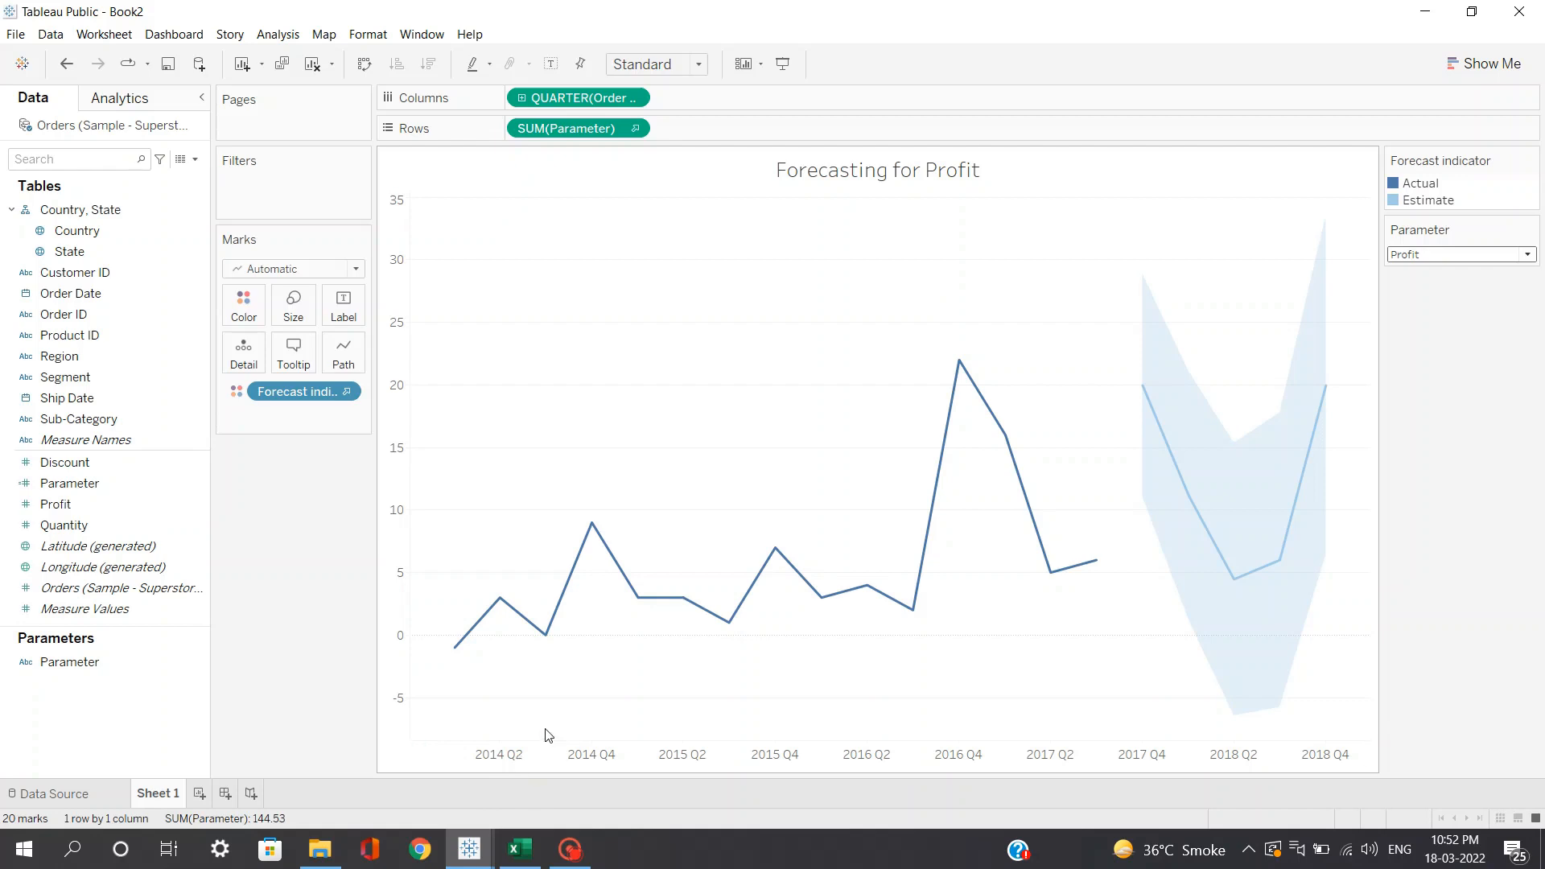
right_click(535, 752)
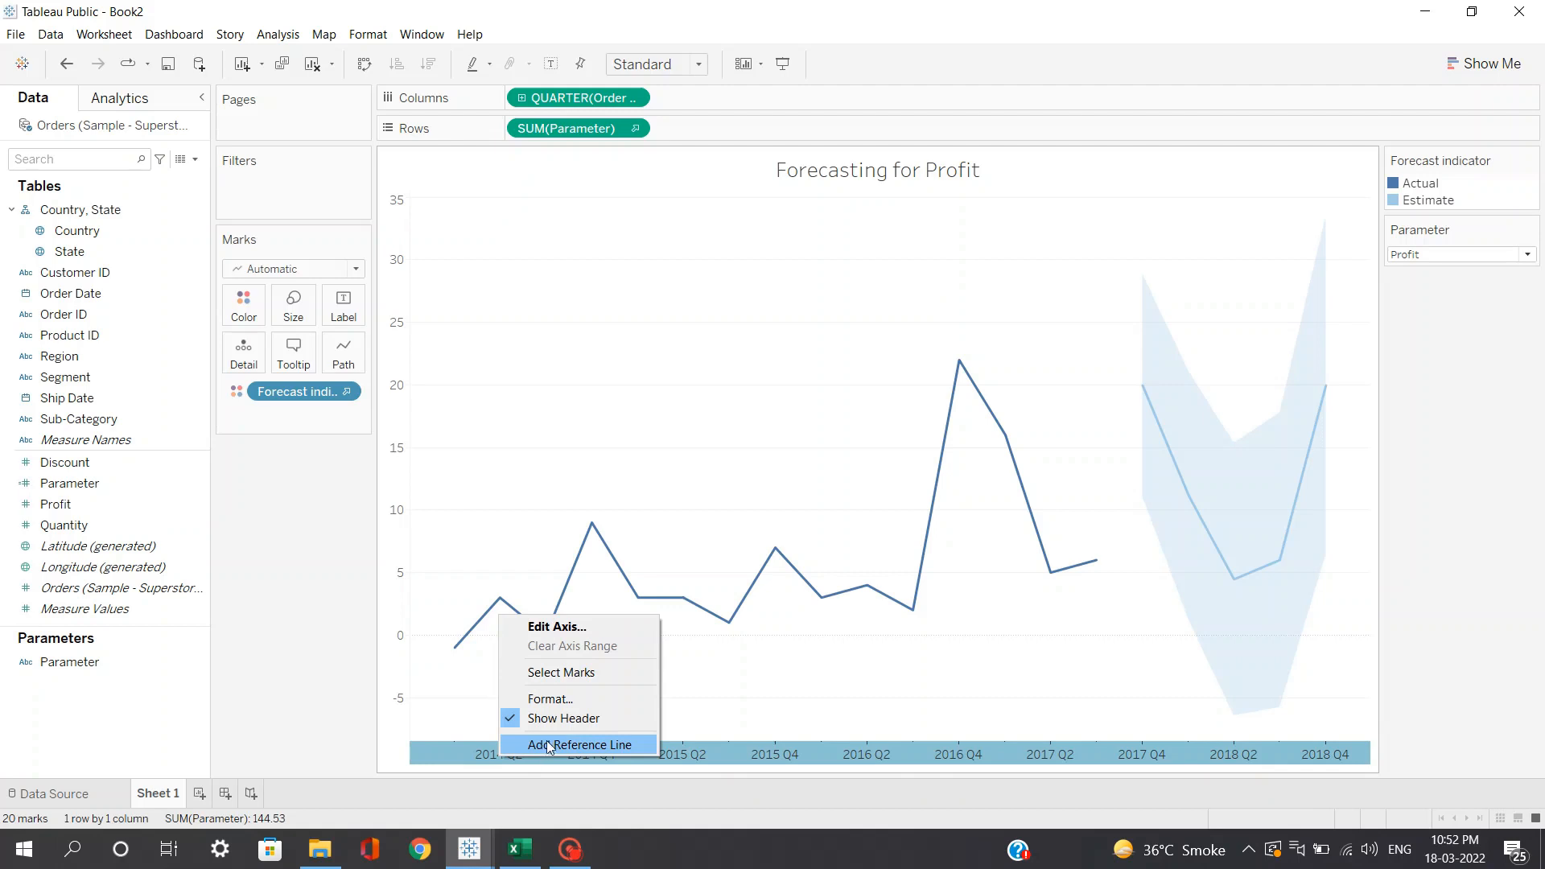
click(561, 626)
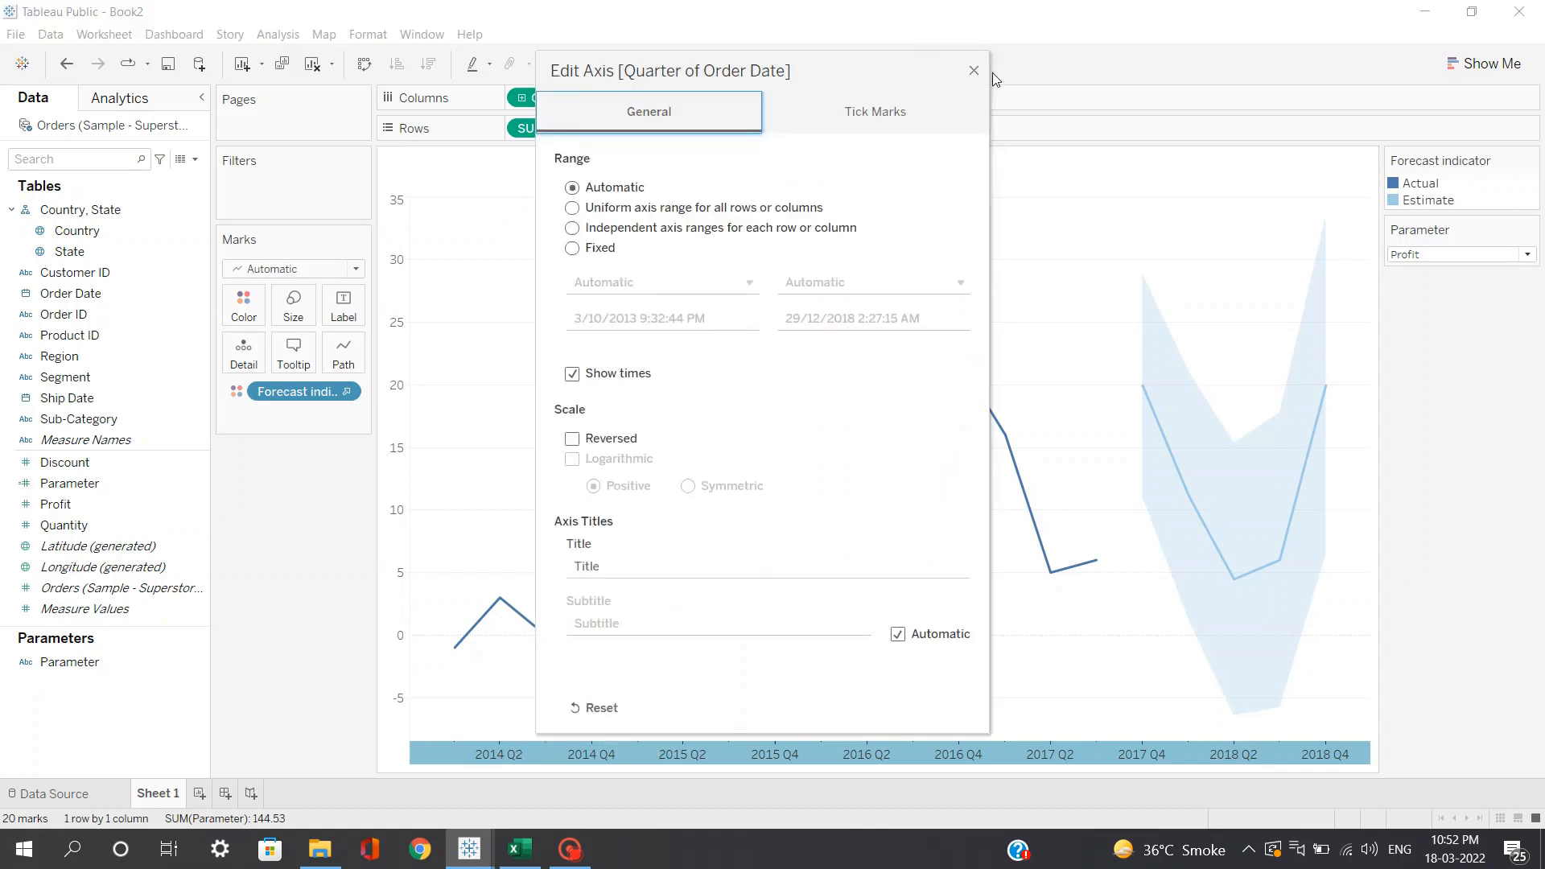
click(899, 161)
Step: Format the horizontal axis dates, trying the 14 March 2001 style first and then choosing March, 2001
right_click(576, 753)
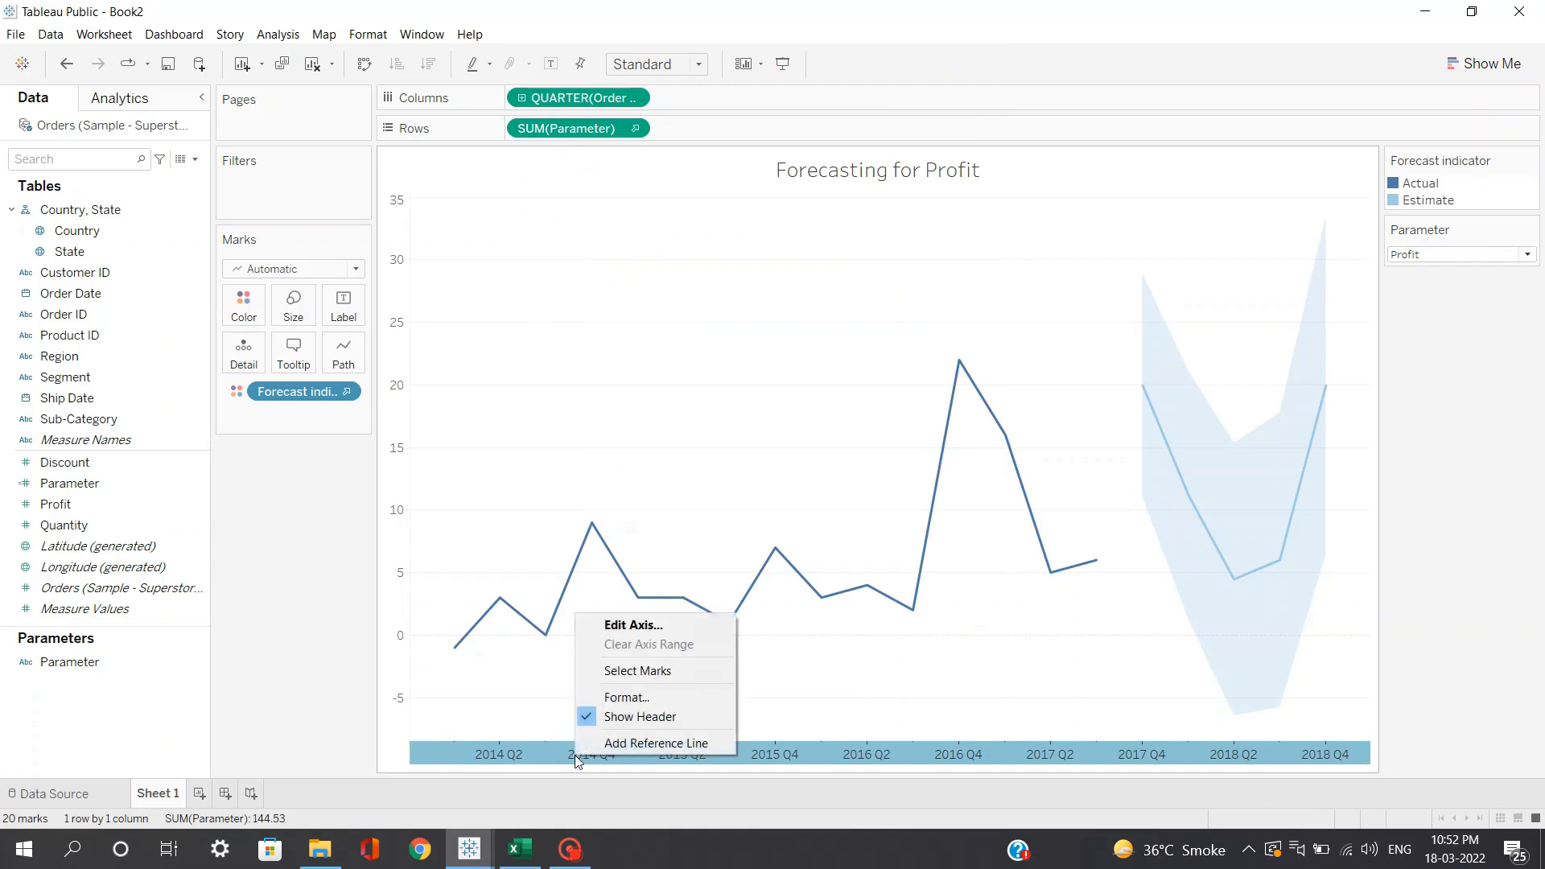
click(625, 699)
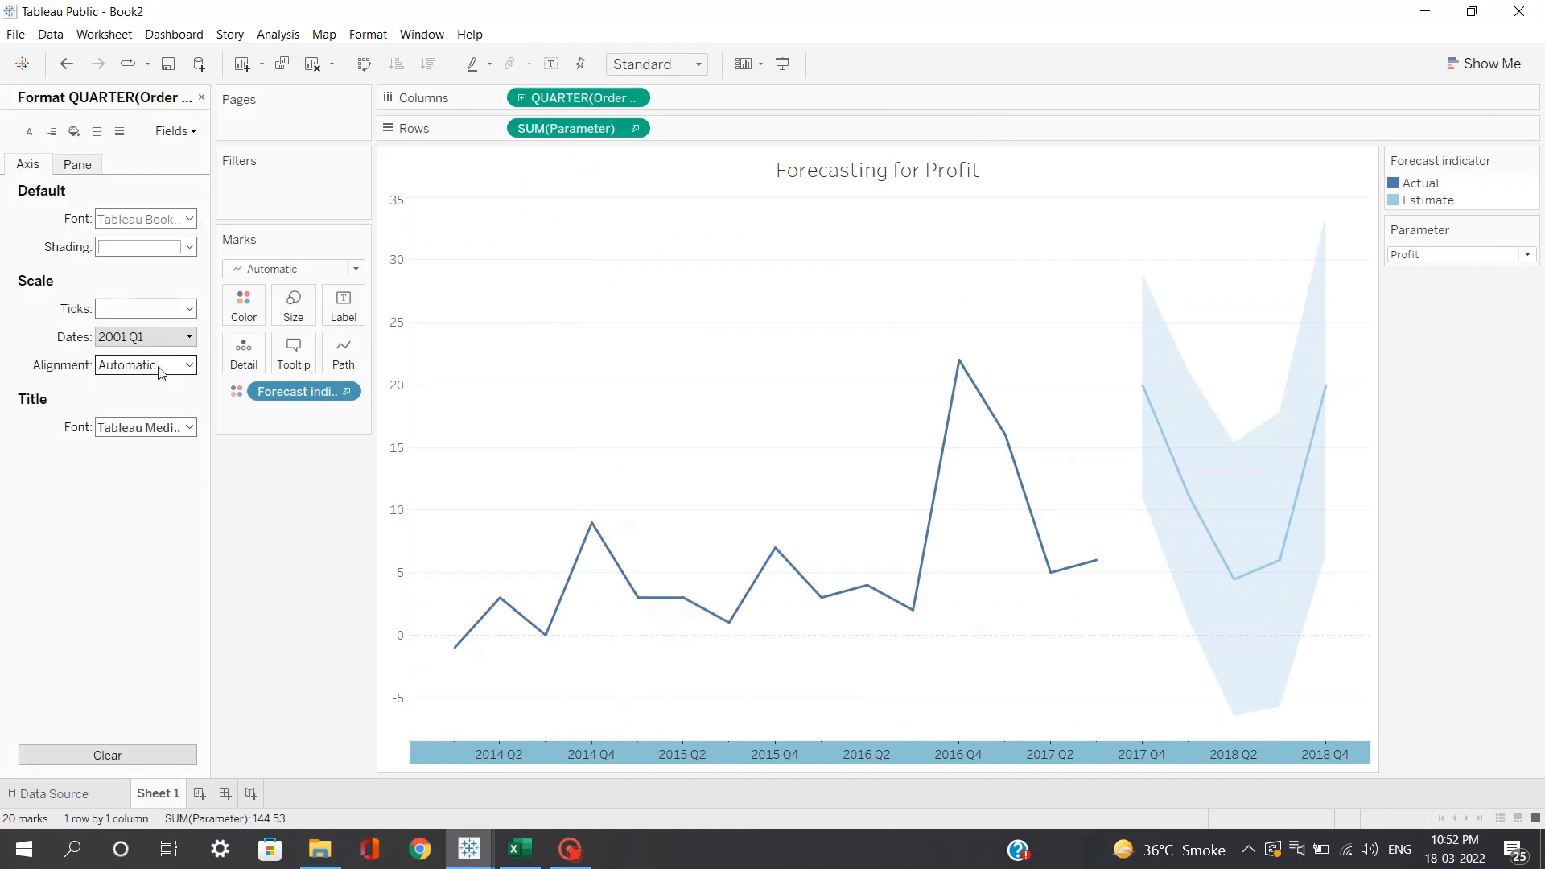
click(180, 336)
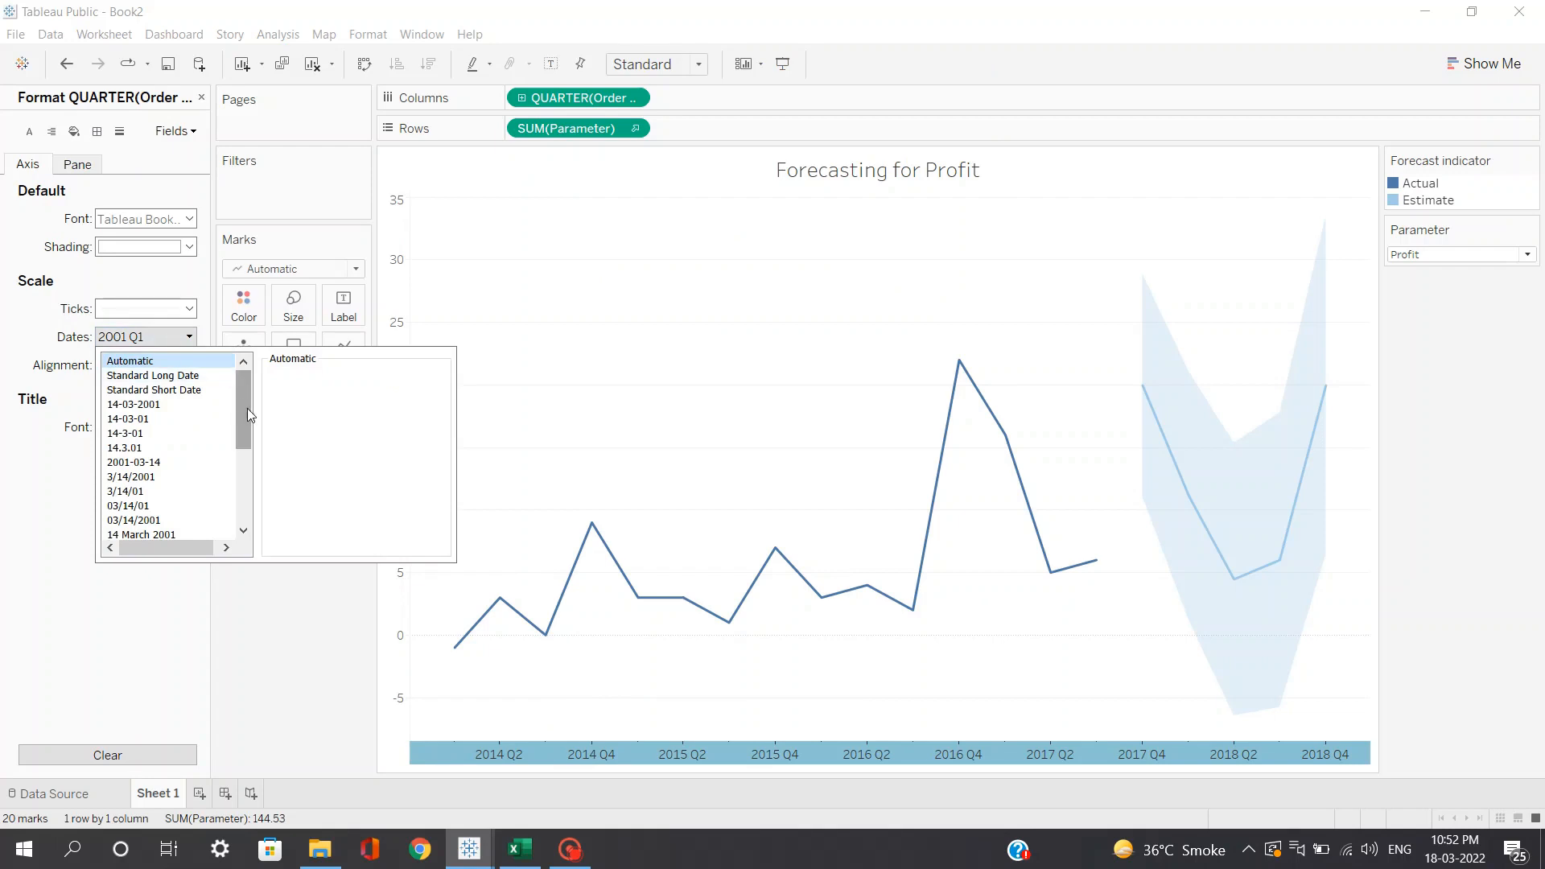
mouse_move(245, 409)
mouse_down()
mouse_move(241, 438)
mouse_move(244, 412)
mouse_up()
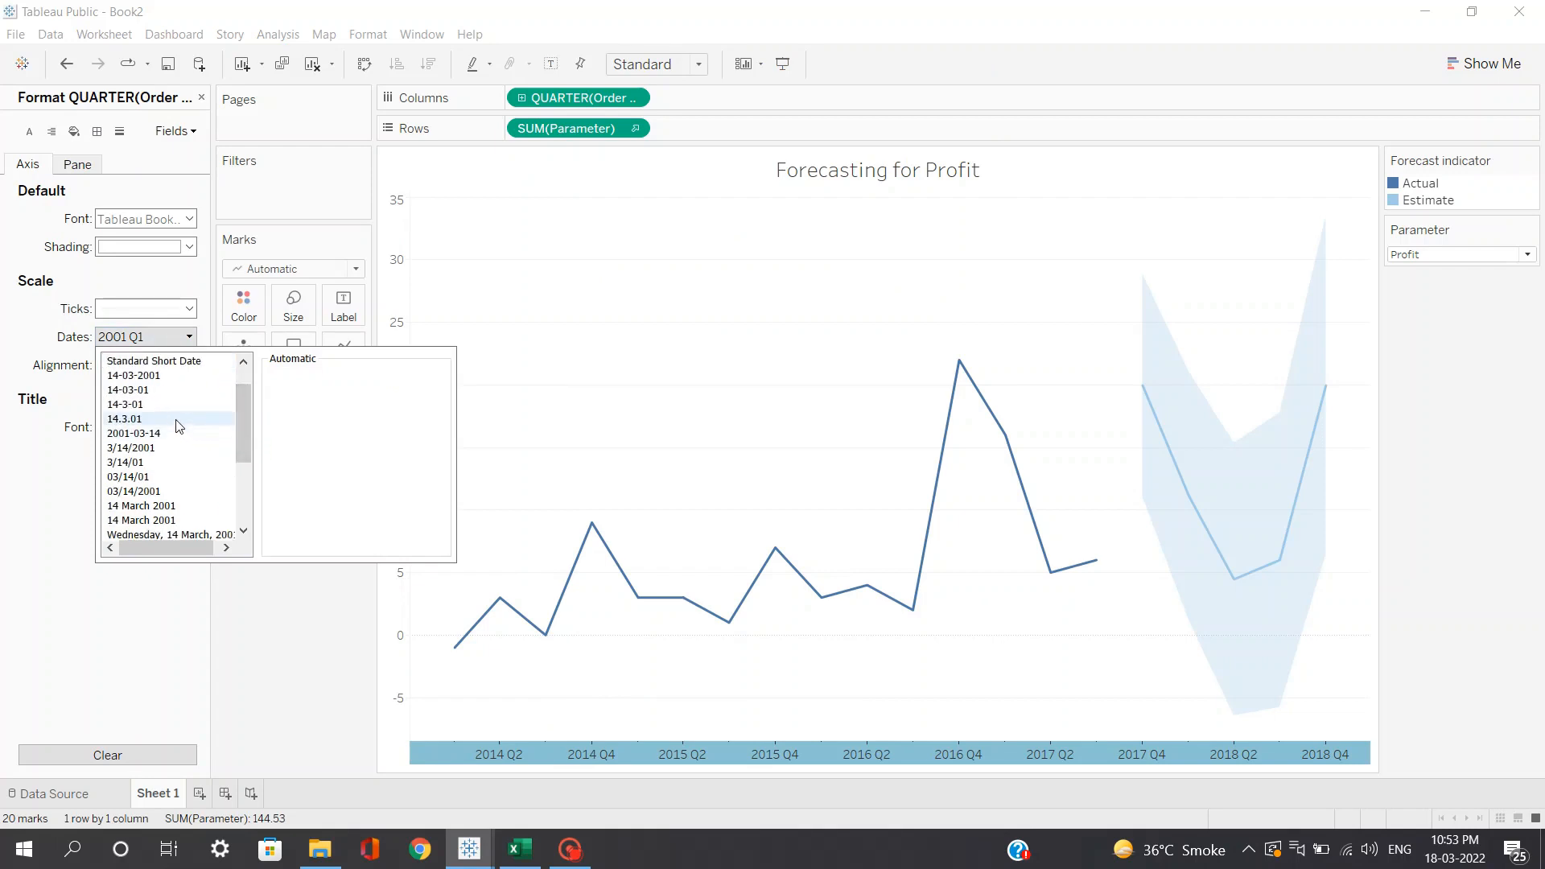
click(144, 505)
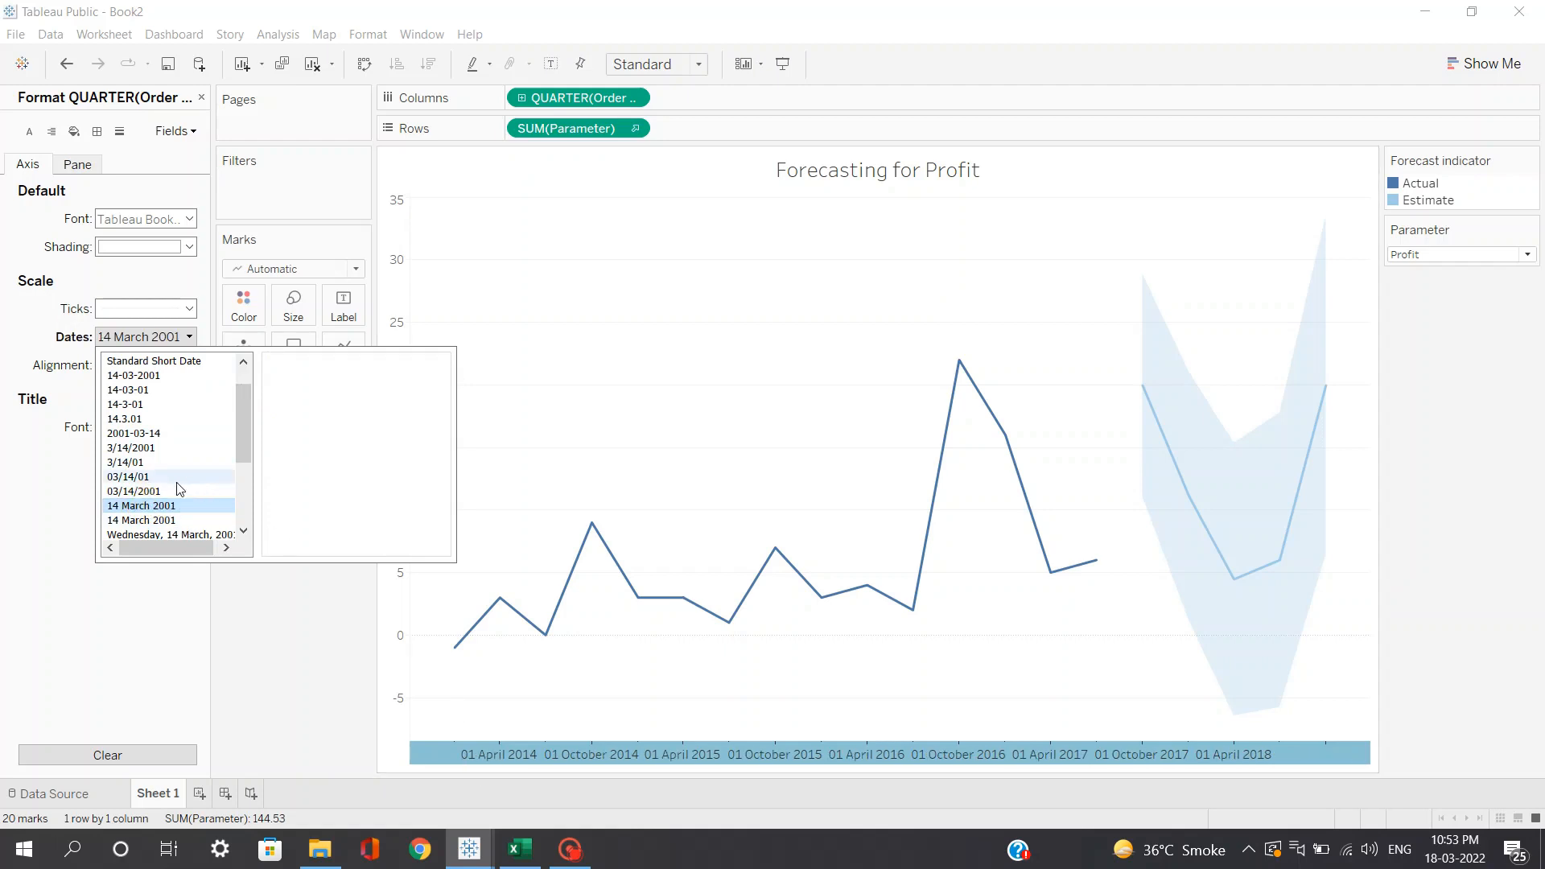
drag(239, 431, 236, 478)
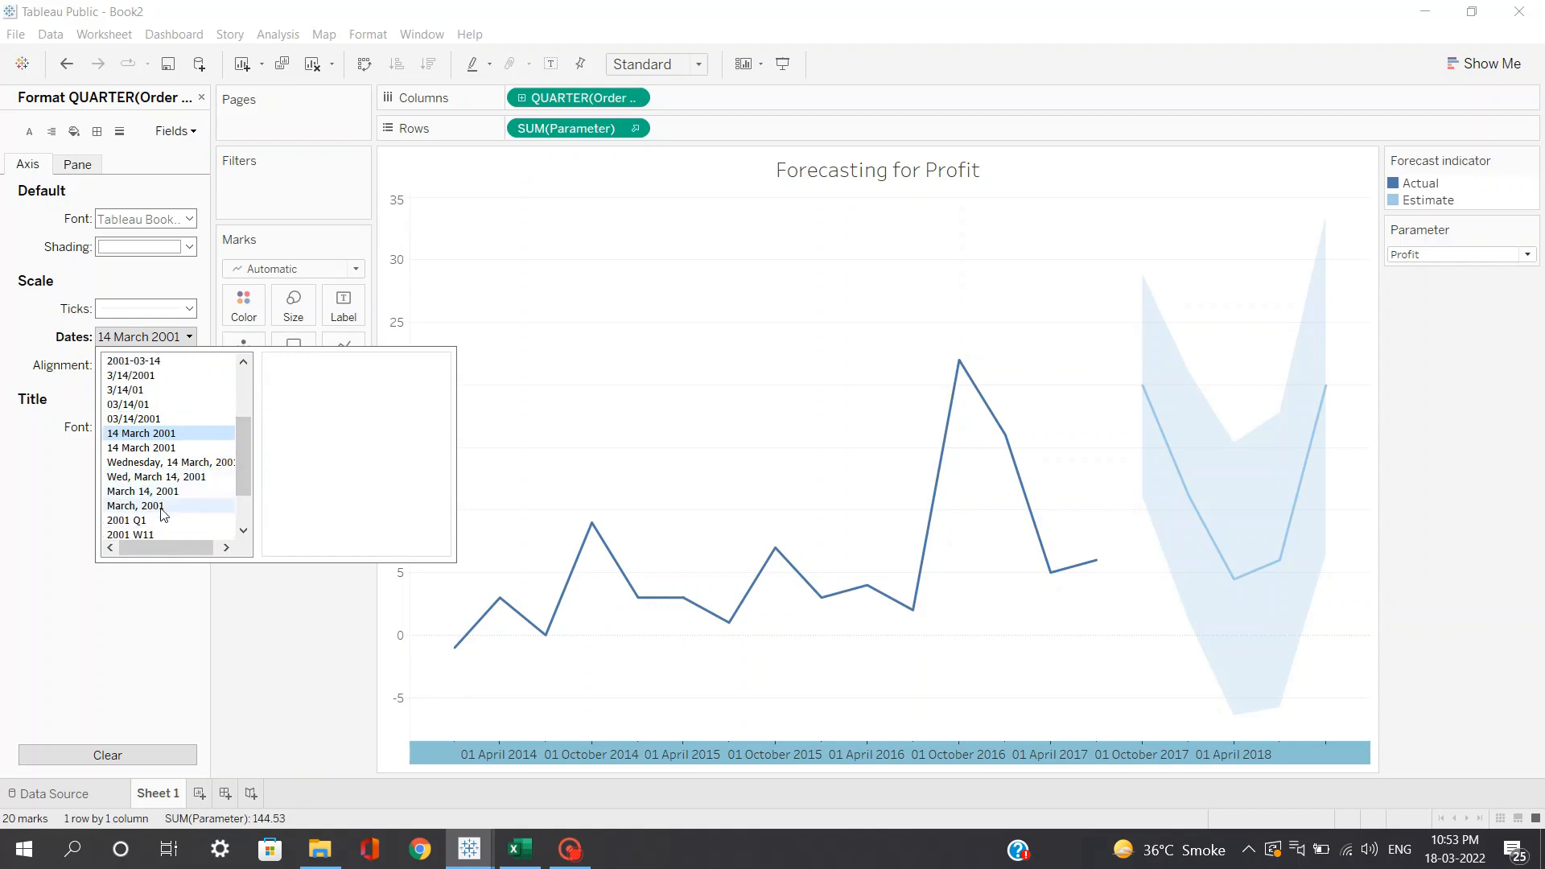
click(160, 508)
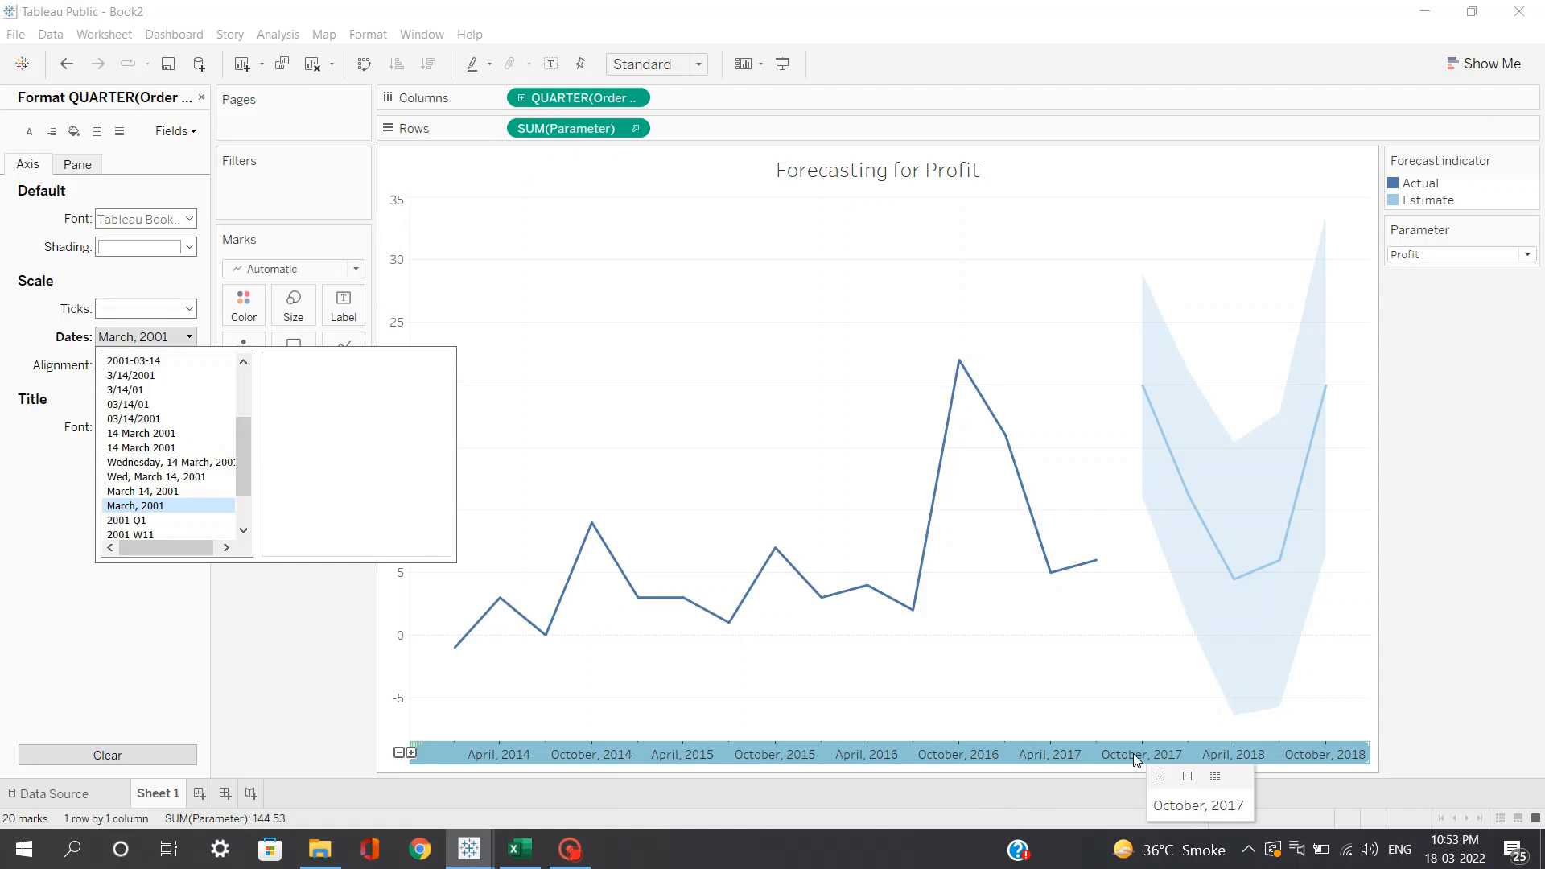
Step: Switch the axis dates to a custom format and shorten the year, making it "mmmm, yy"
drag(241, 473, 240, 499)
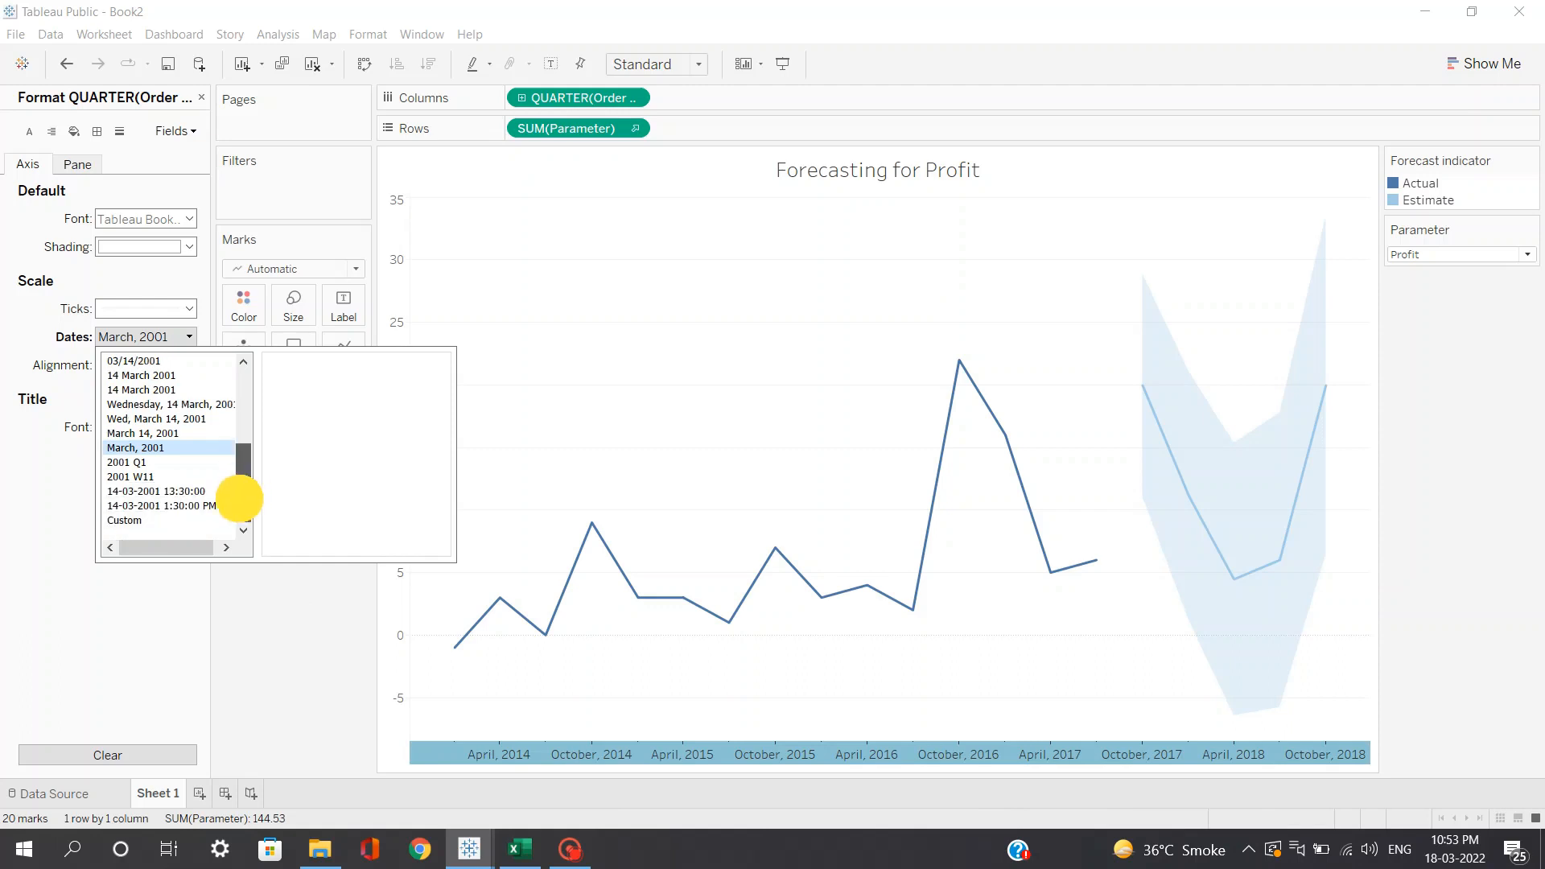
click(135, 520)
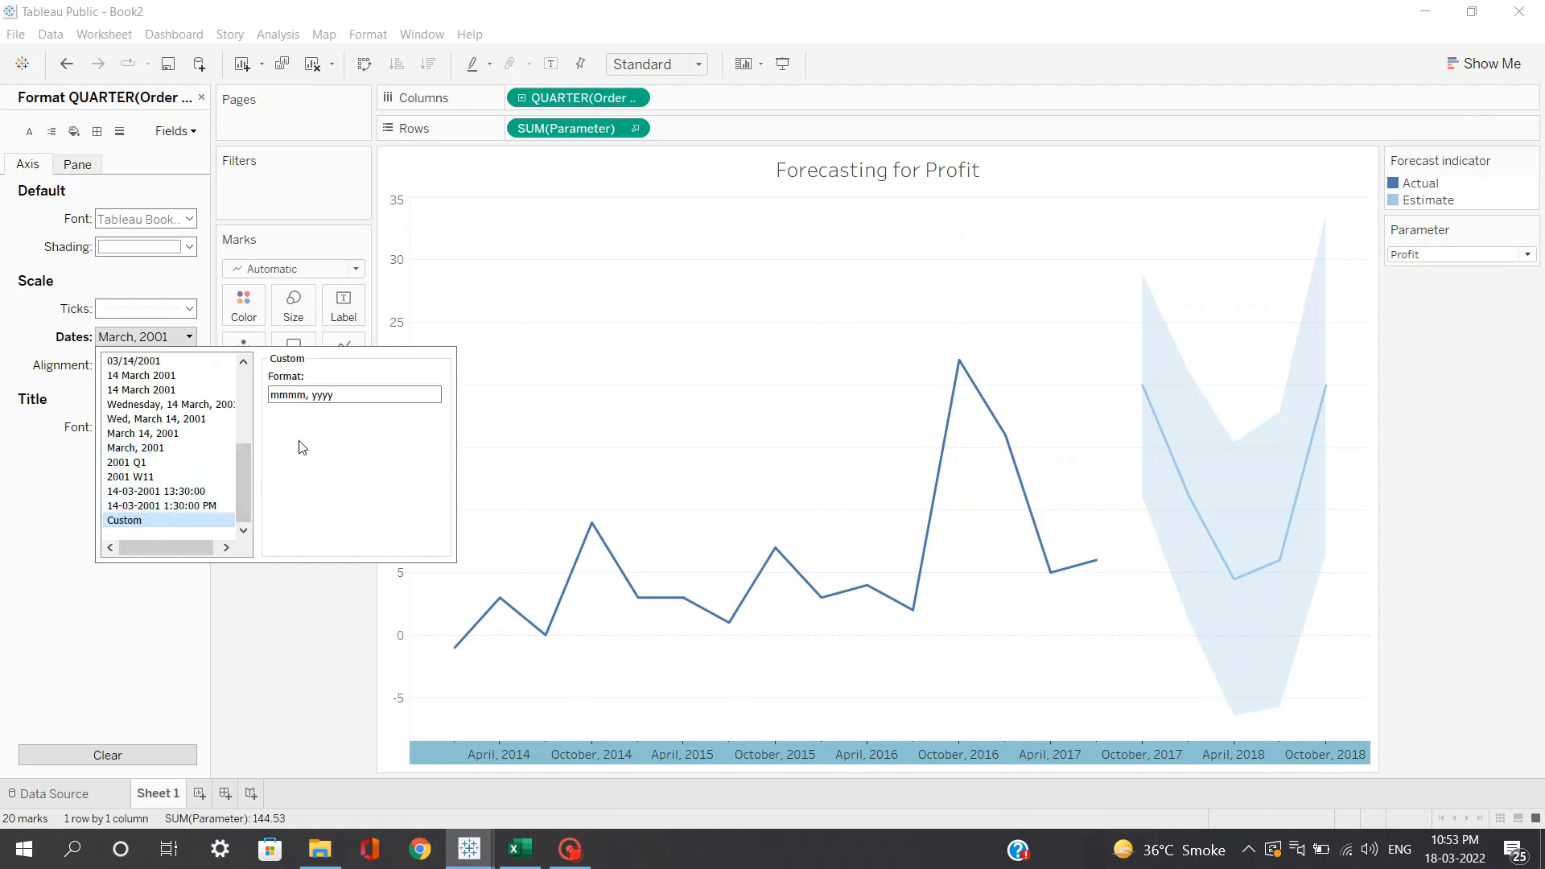
click(276, 395)
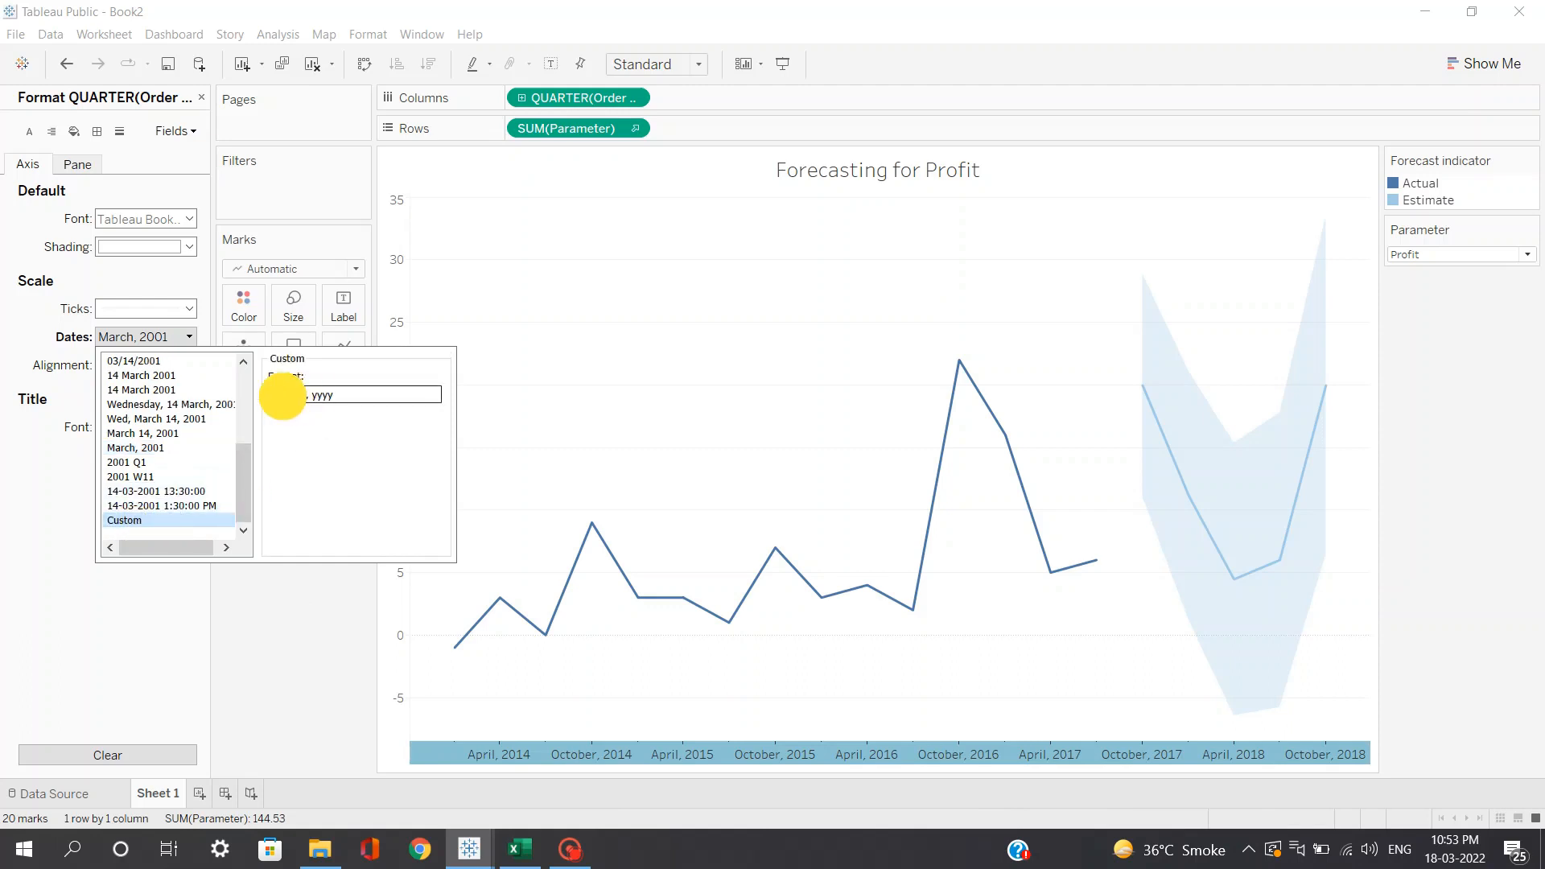
double_click(277, 395)
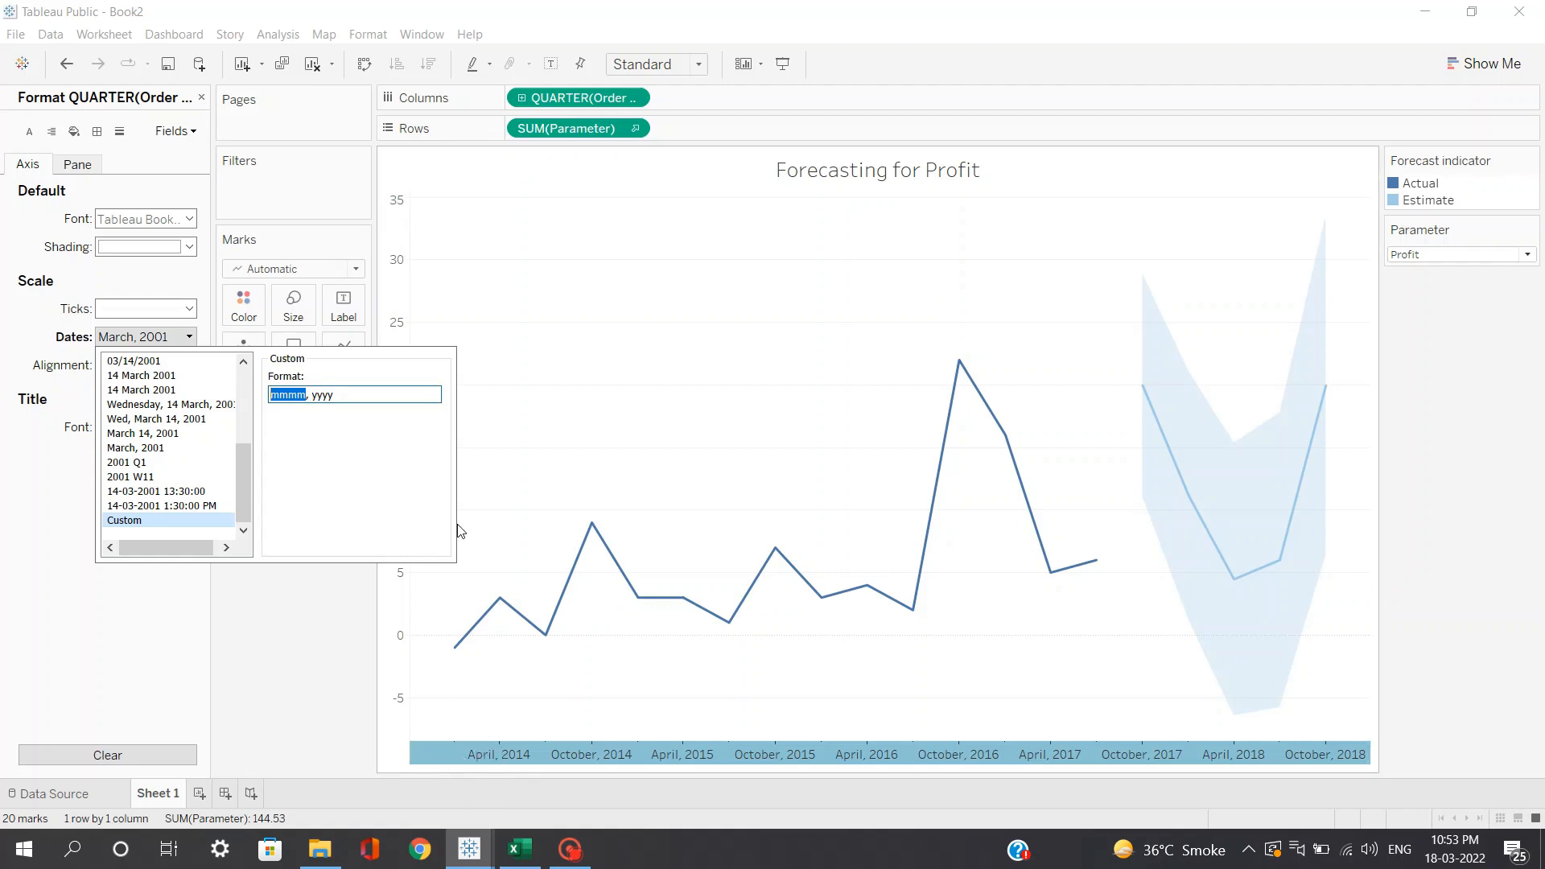
click(343, 395)
key(BackSpace)
key(BackSpace)
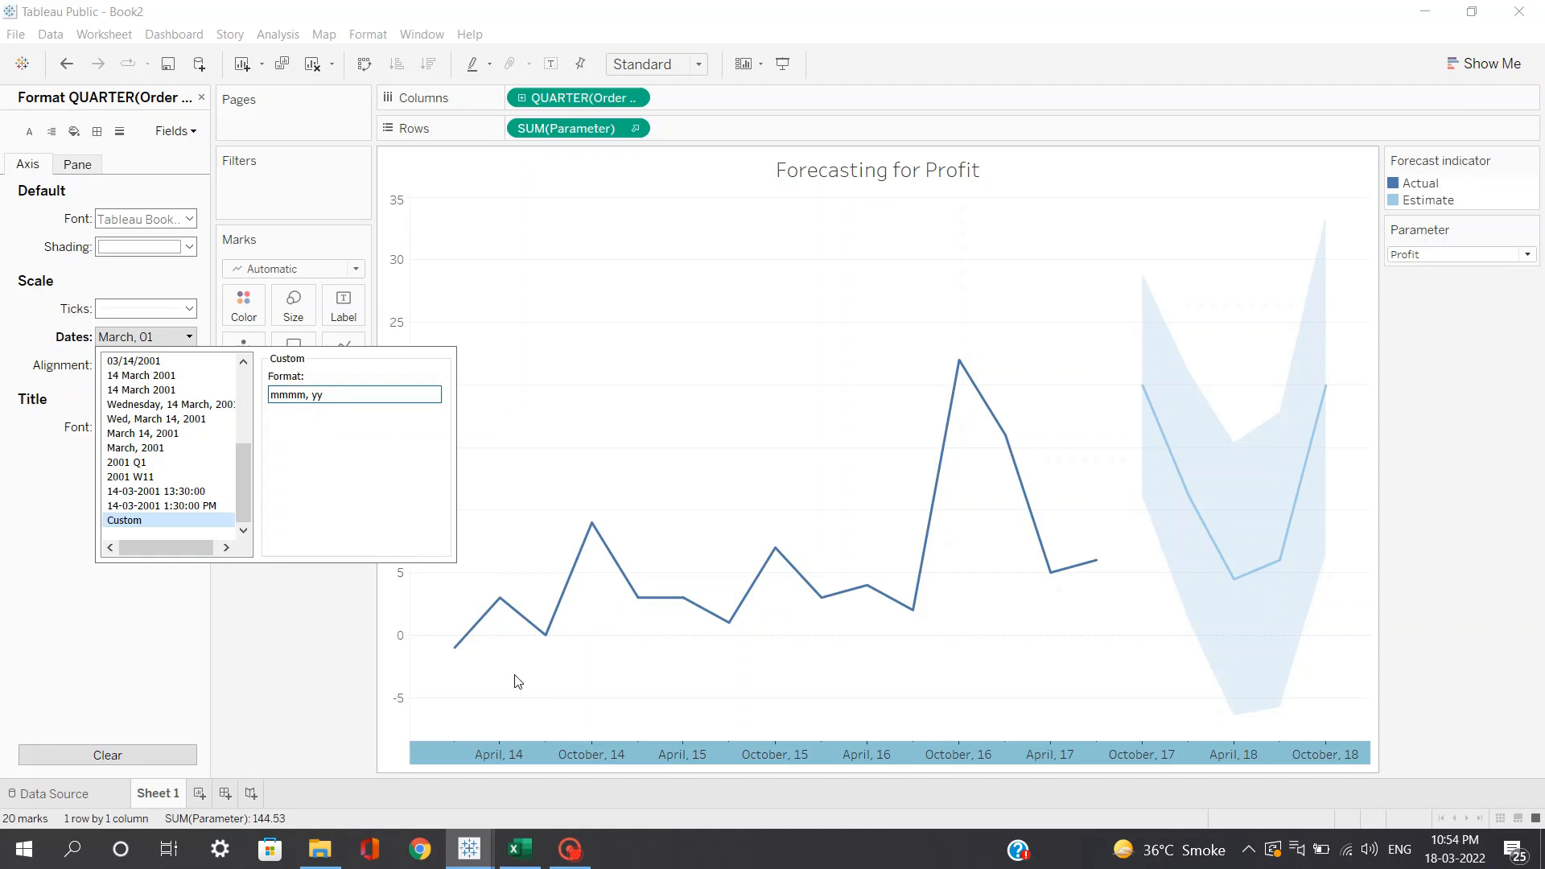
Step: Abbreviate the month in the custom axis date format to give "MMM, yy" and close the axis formatting
key(BackSpace)
key(BackSpace)
key(BackSpace)
key(BackSpace)
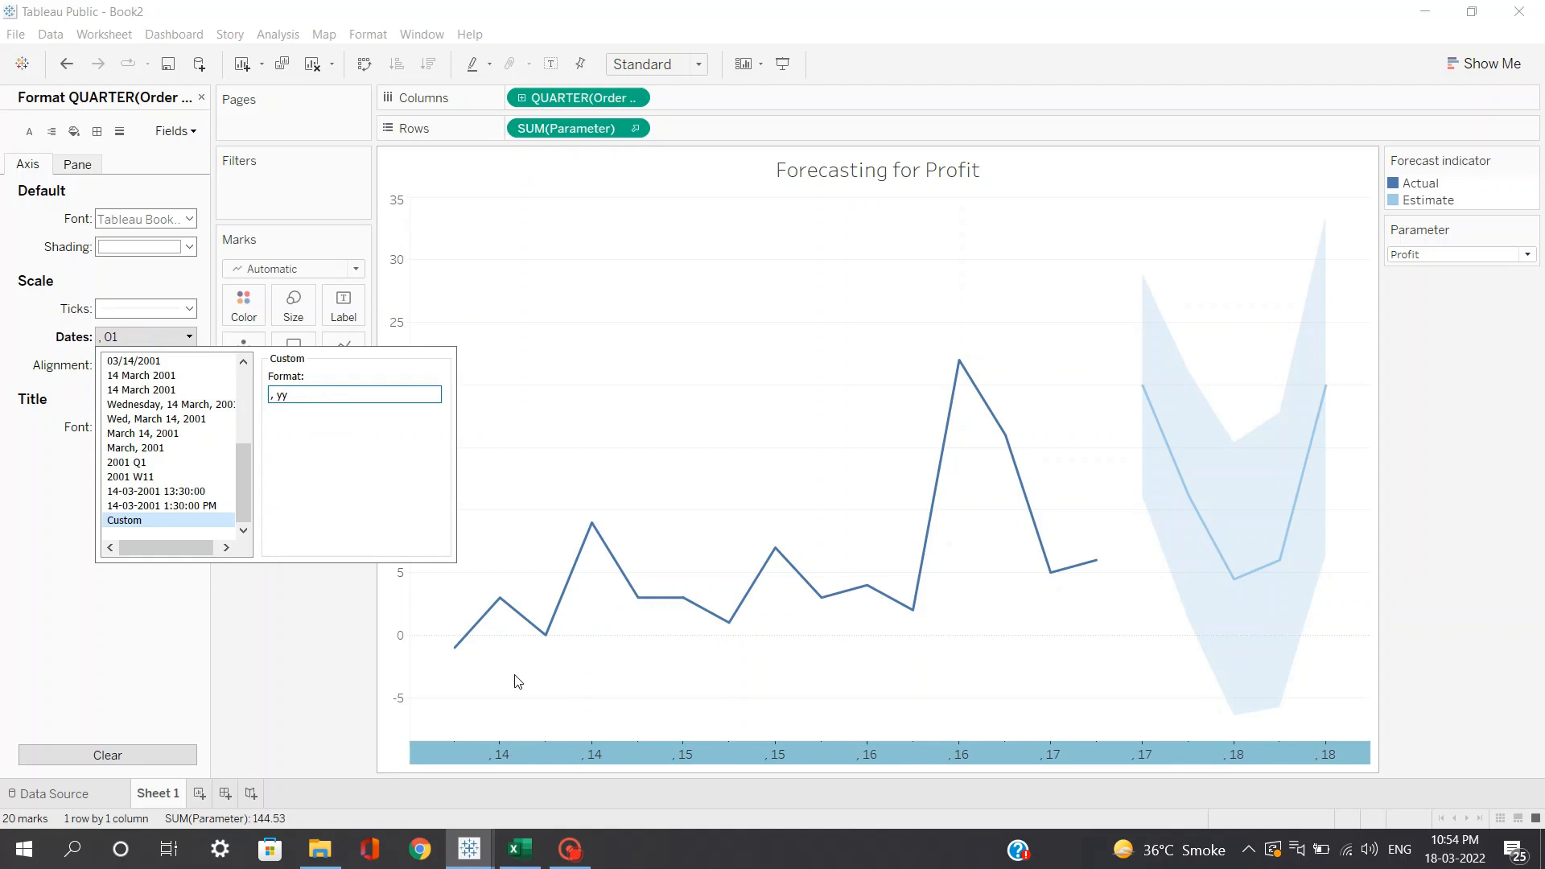
text(MMM)
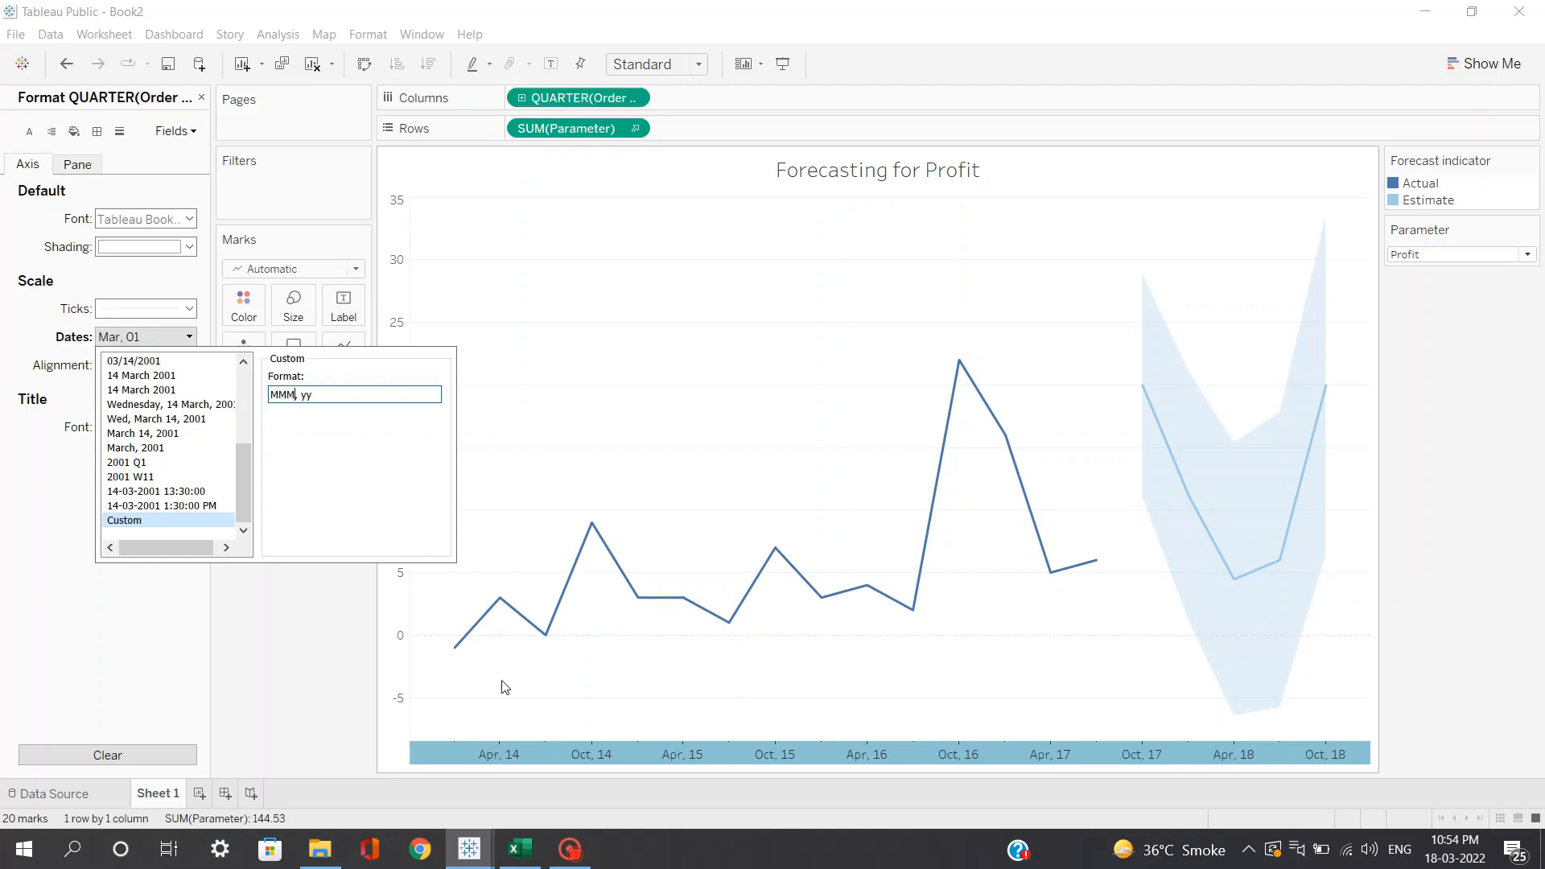
click(259, 596)
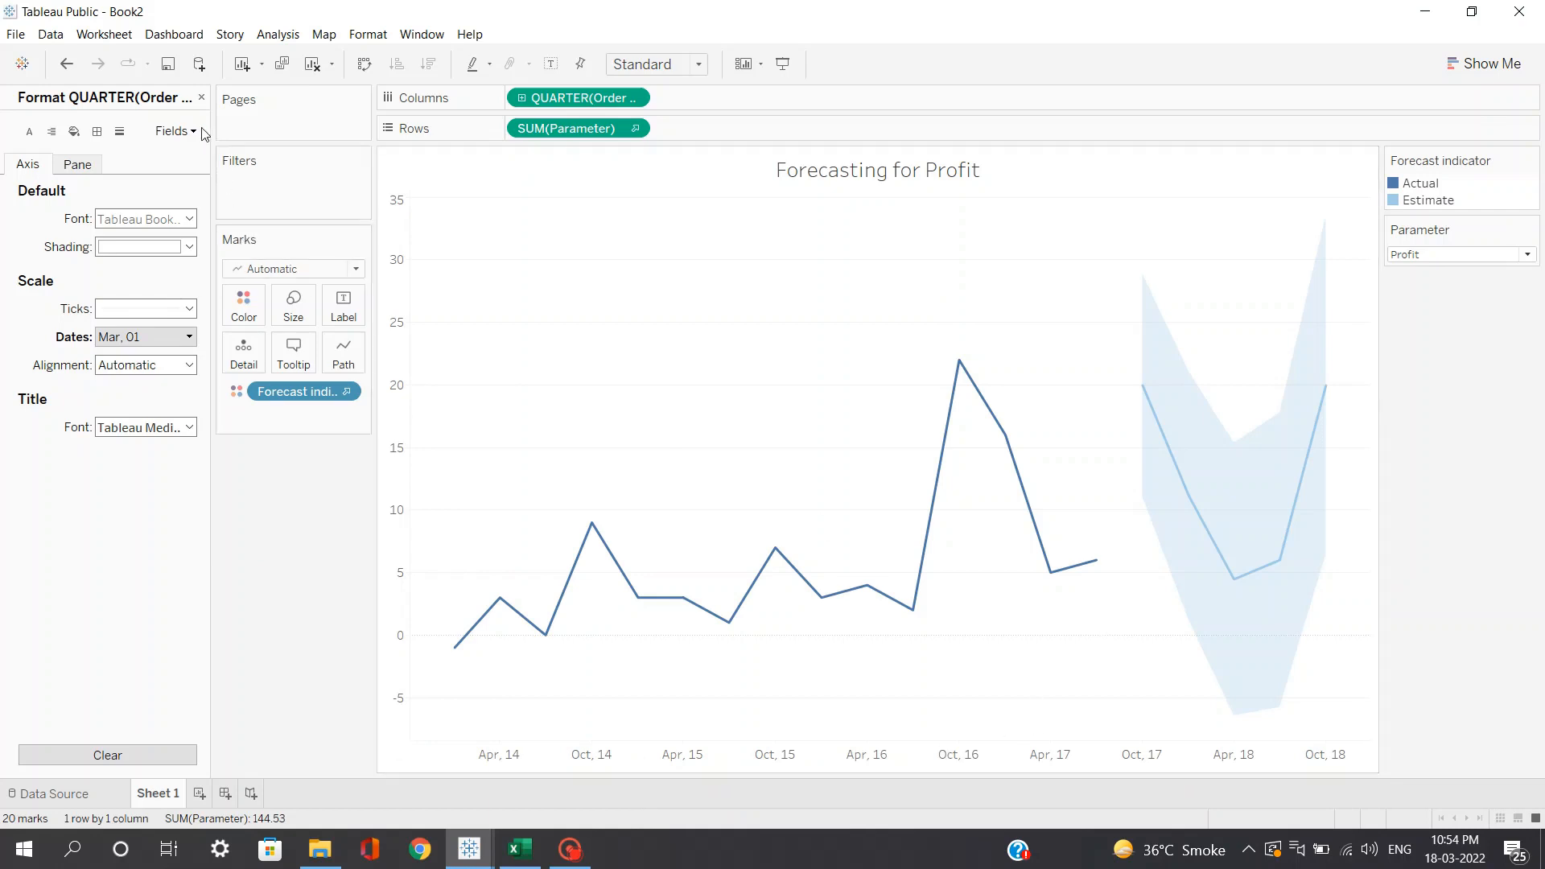
click(201, 97)
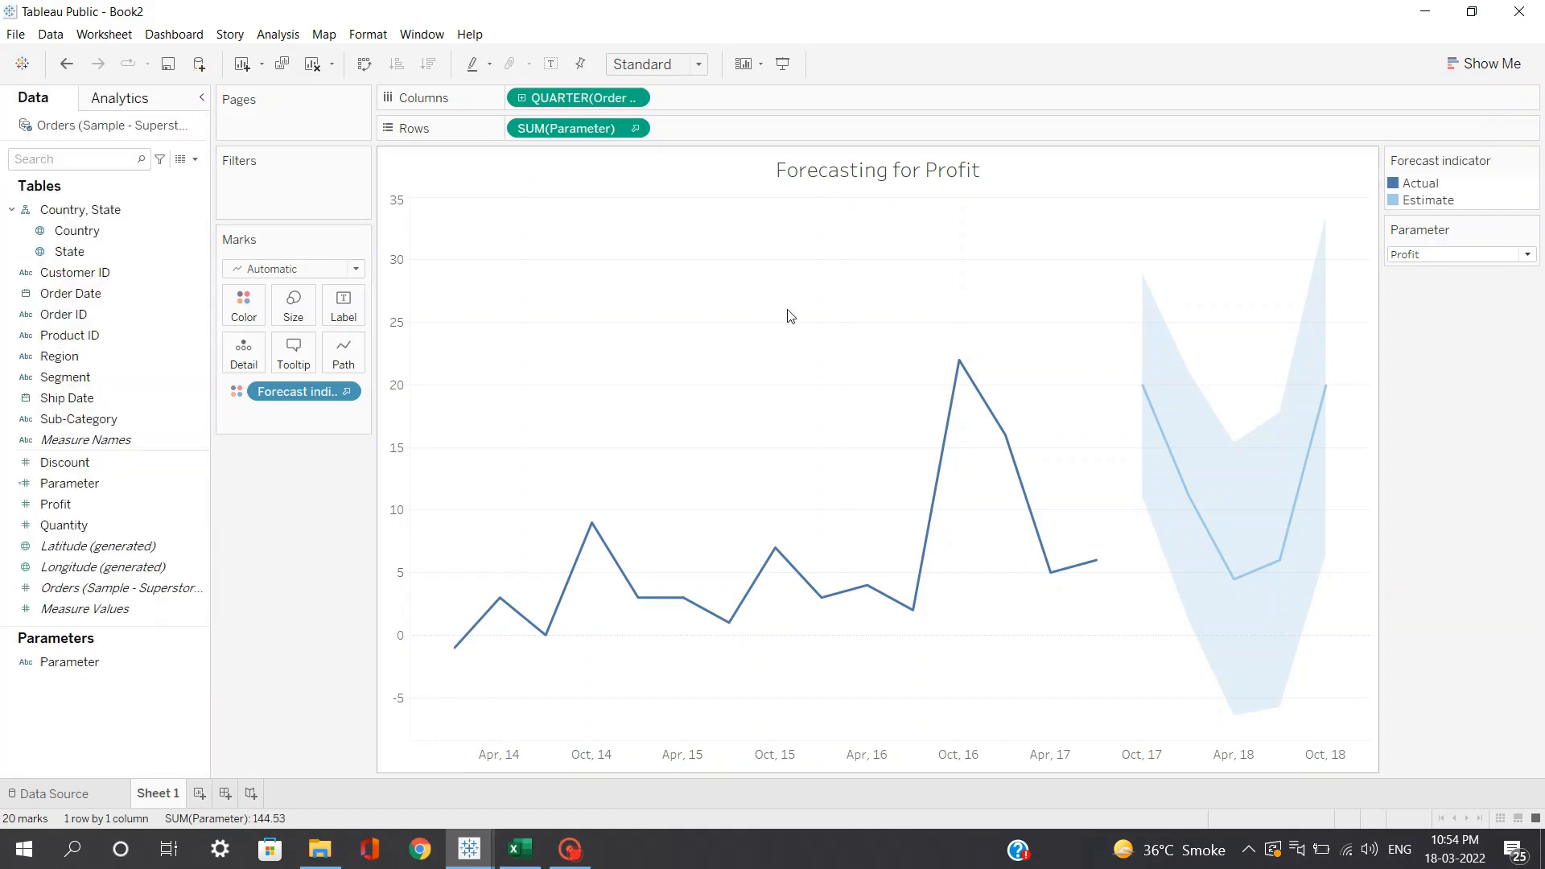
Step: Open the chart's line formatting and remove the grid lines for the rows
right_click(652, 315)
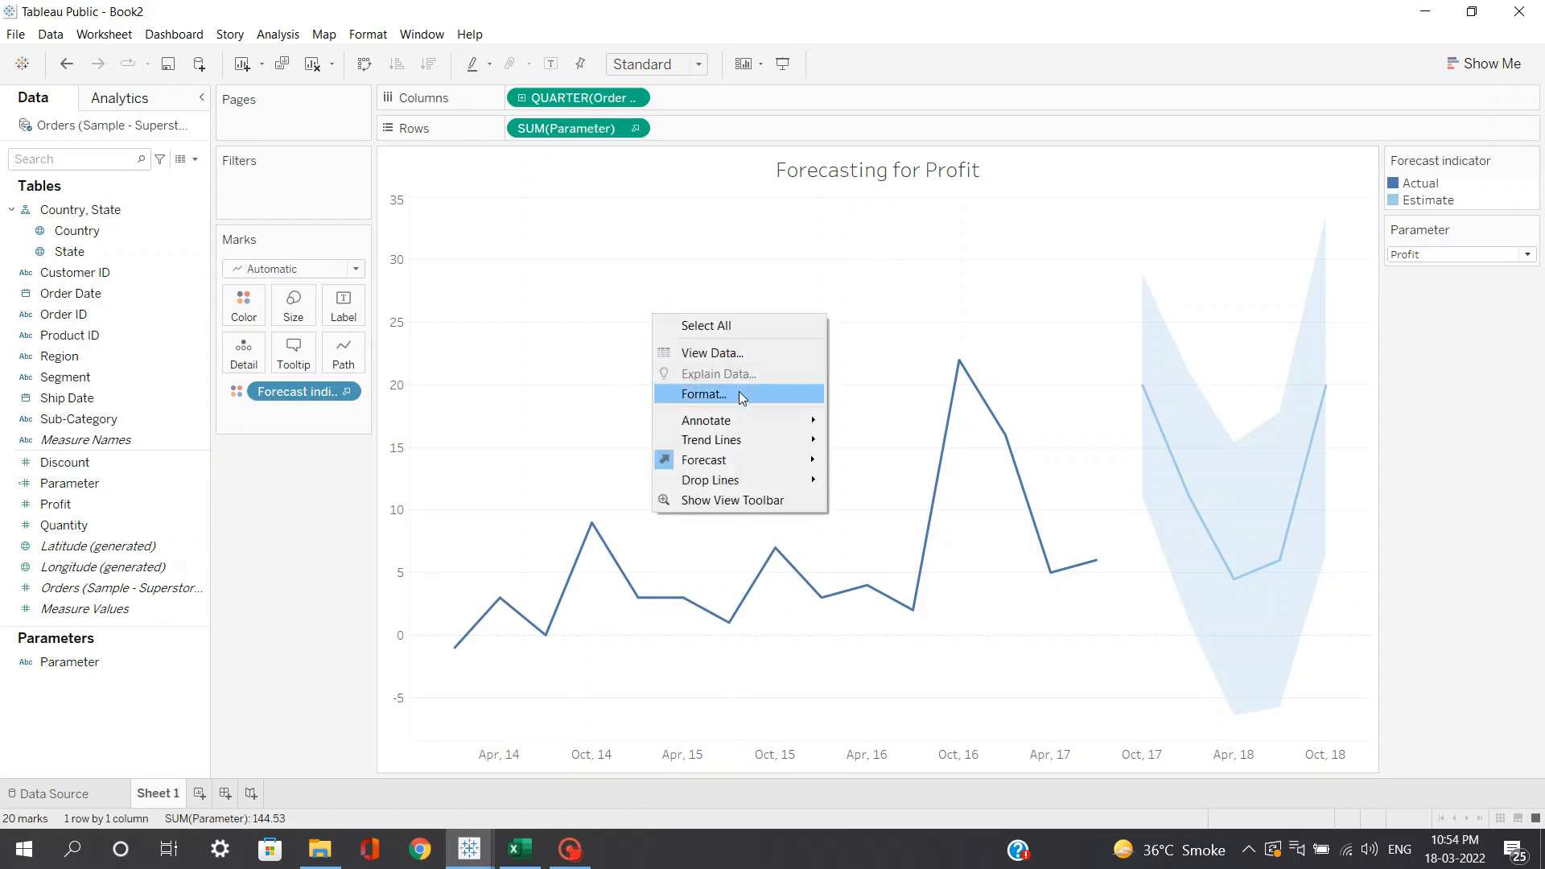
click(736, 394)
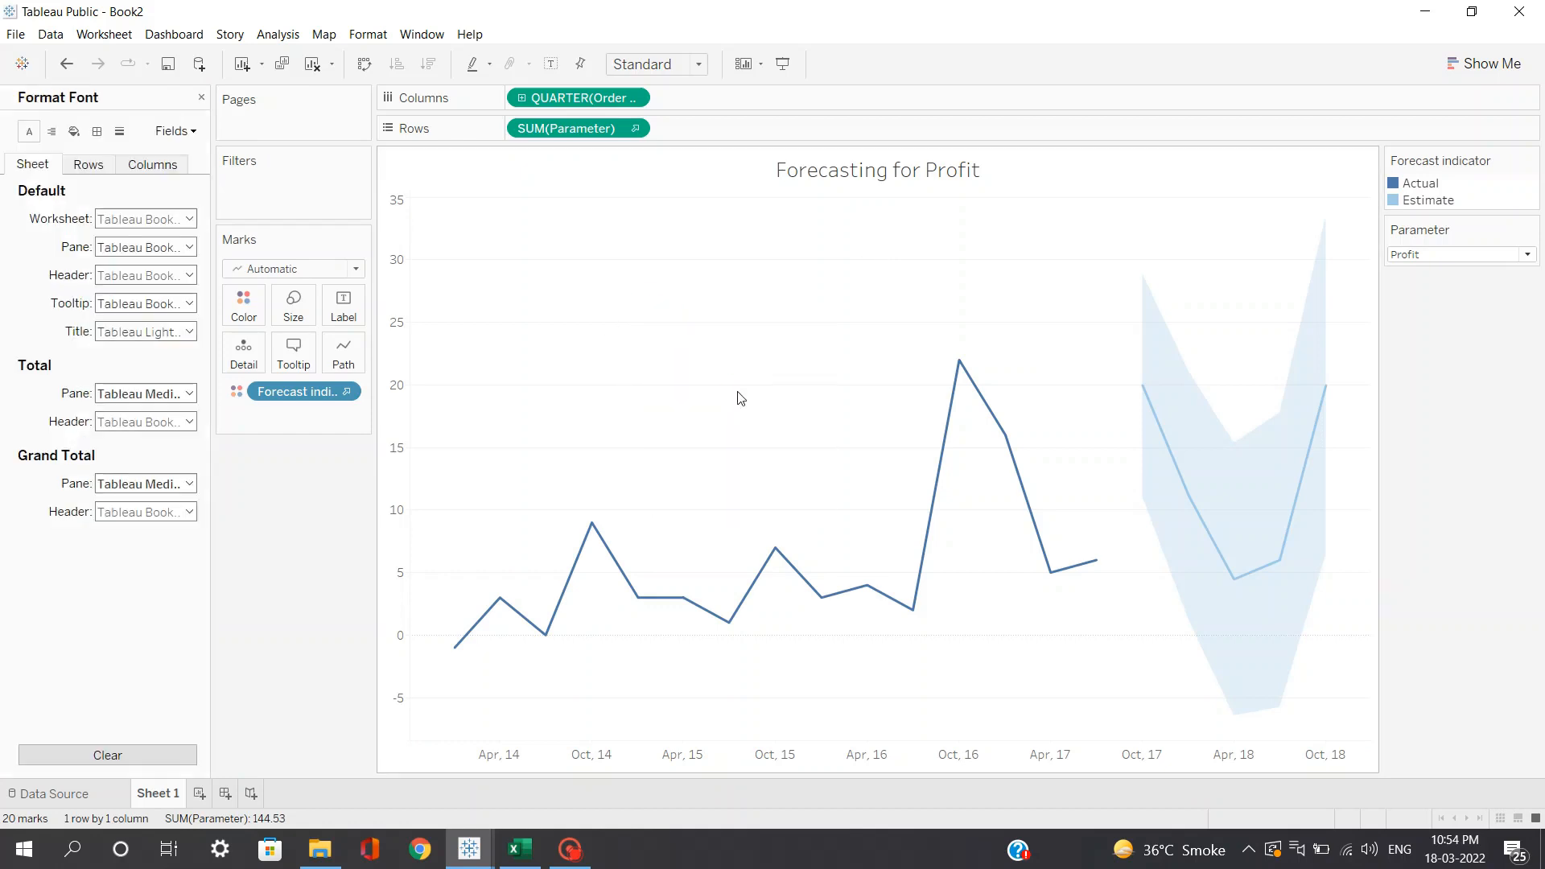
click(120, 134)
click(99, 165)
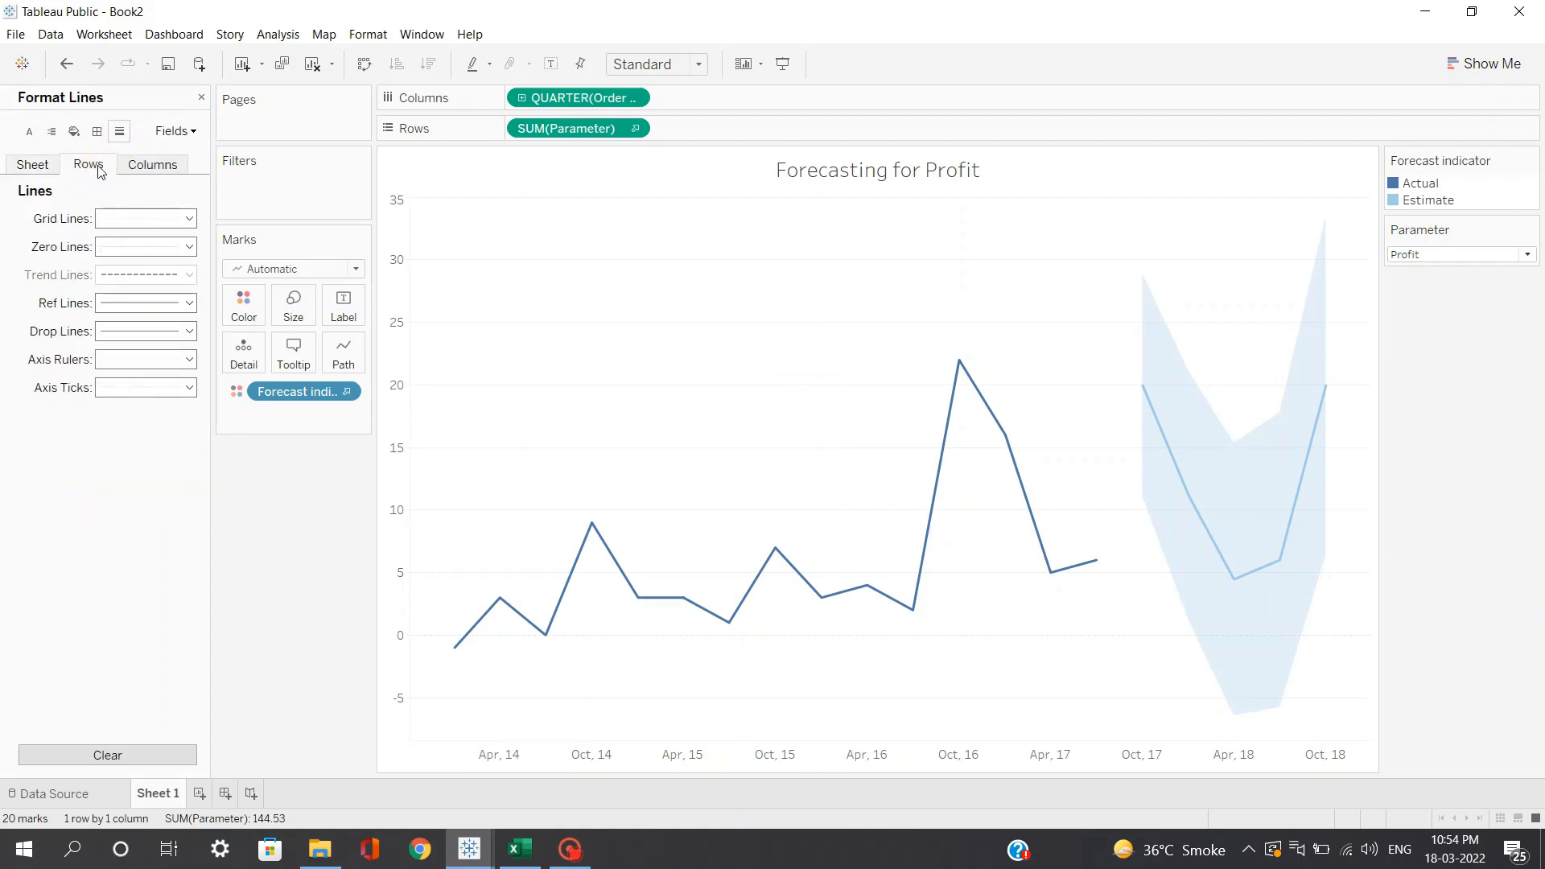
click(173, 218)
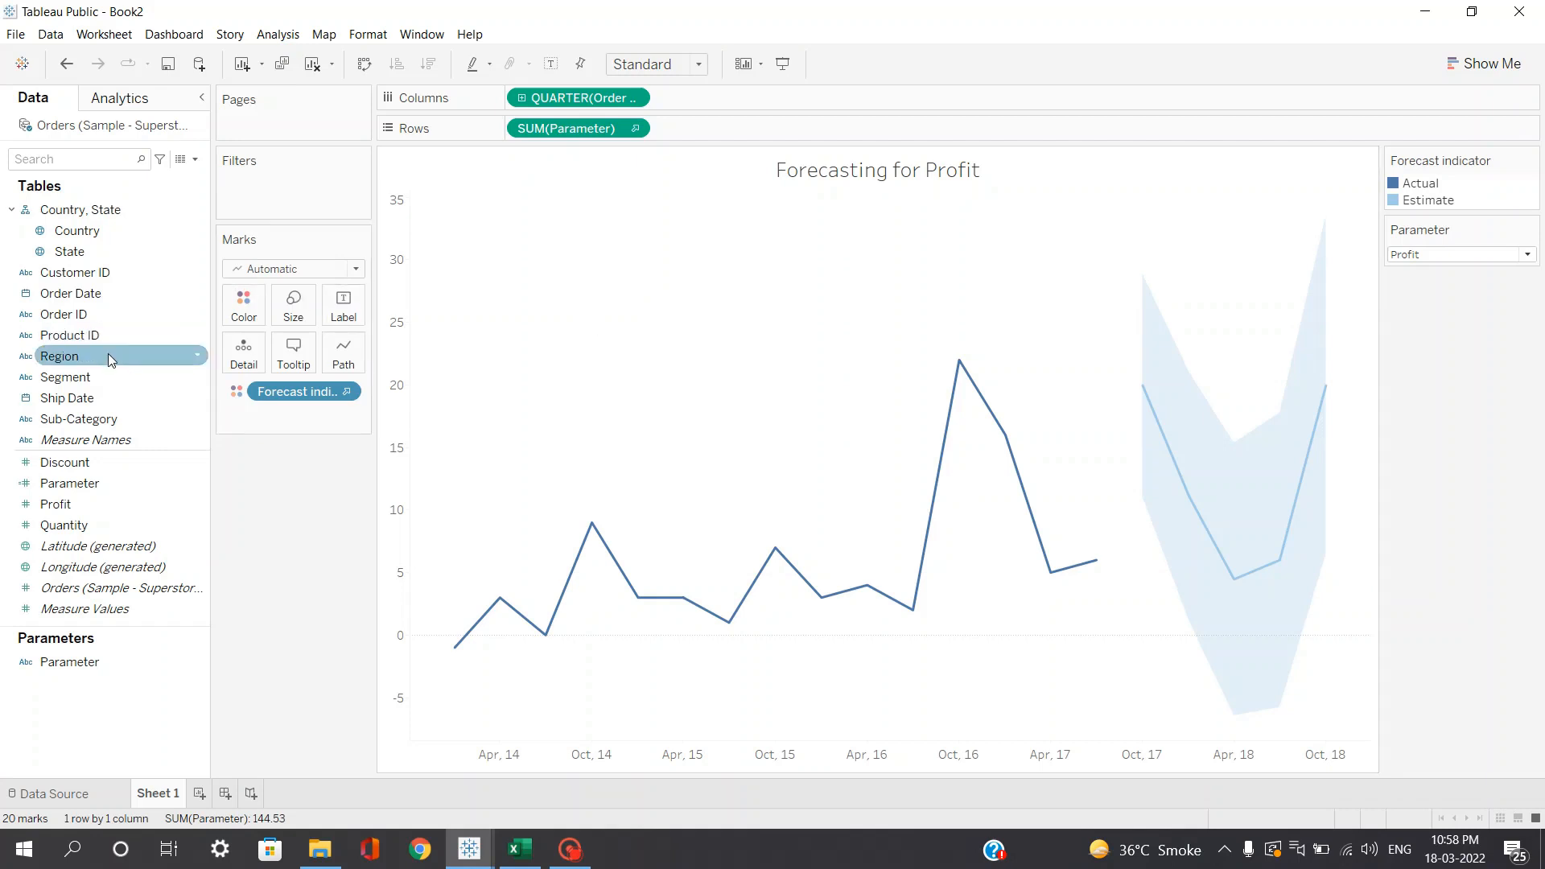
Step: Add Region as a filter on the sheet with all values used
drag(108, 354, 284, 200)
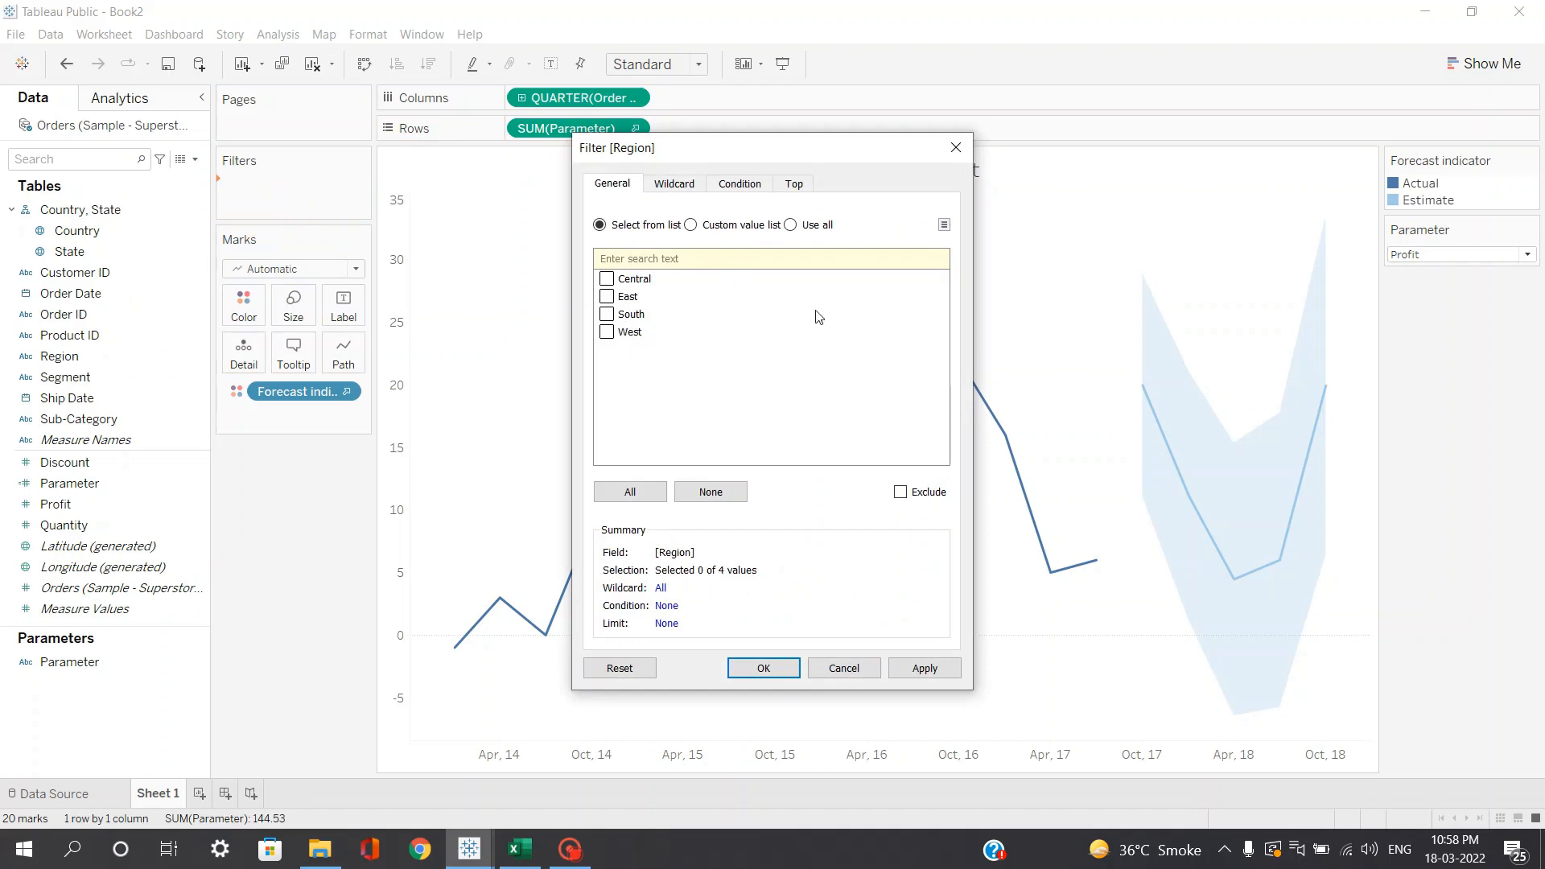
click(792, 224)
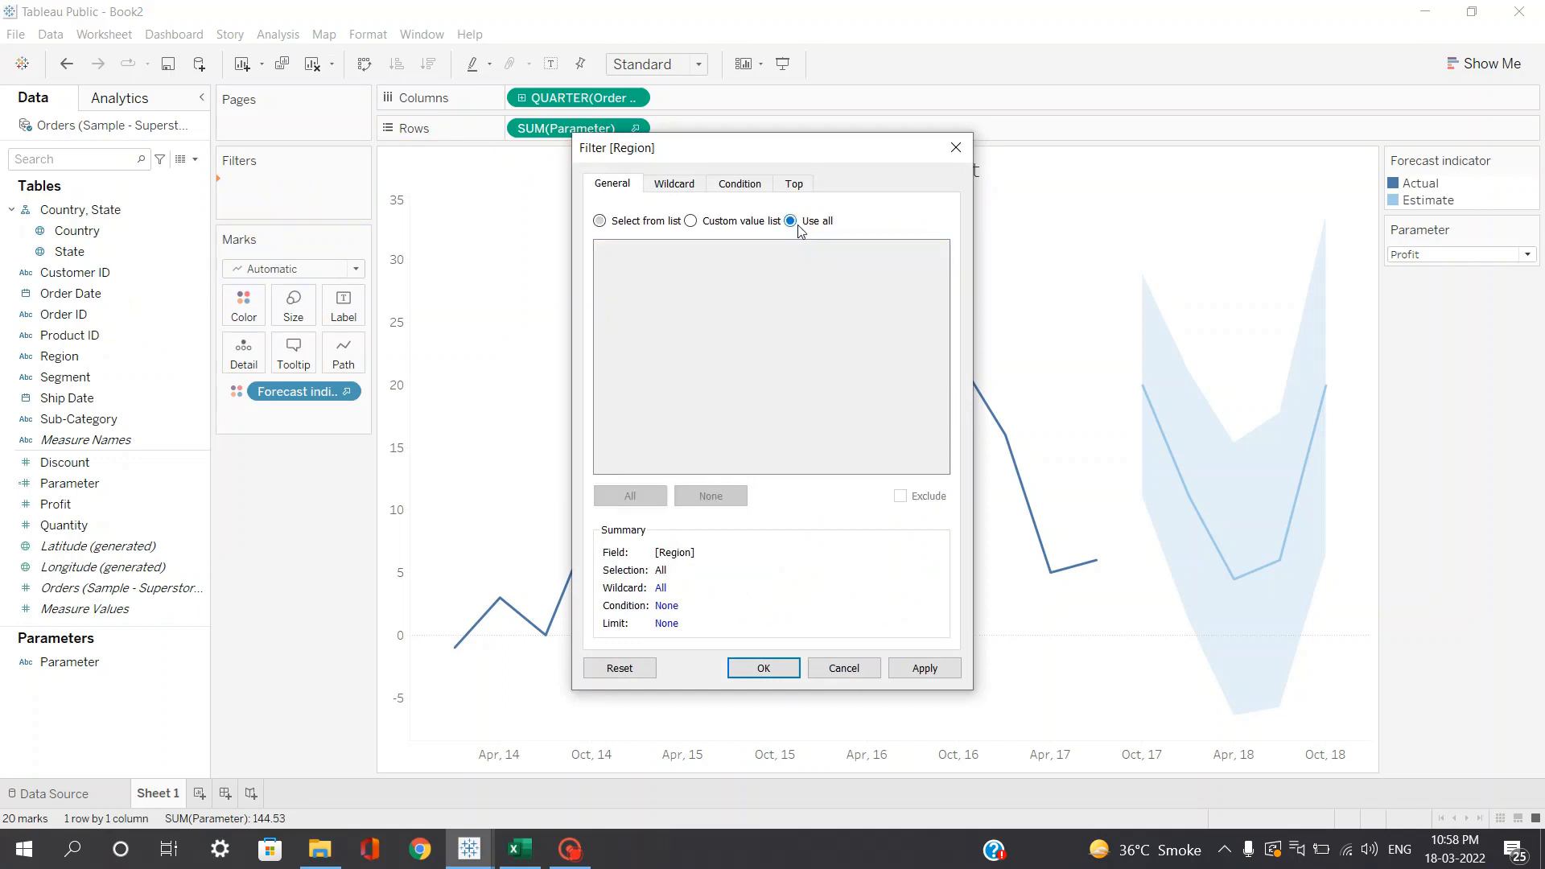
click(763, 668)
Step: Add Segment as a second filter on the sheet with all values used
drag(100, 378, 289, 211)
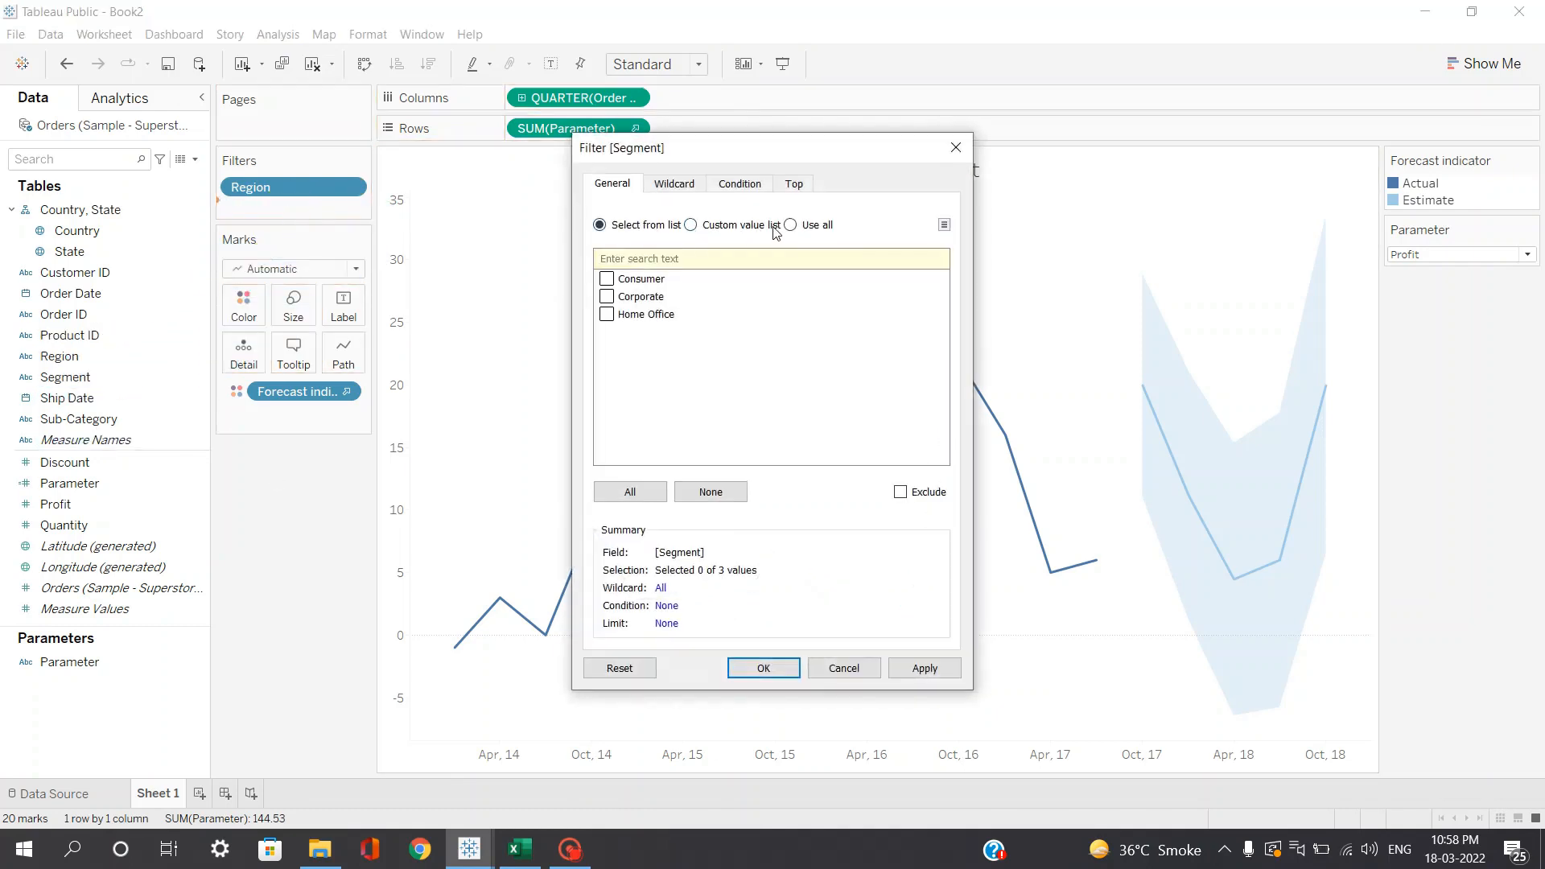
click(791, 226)
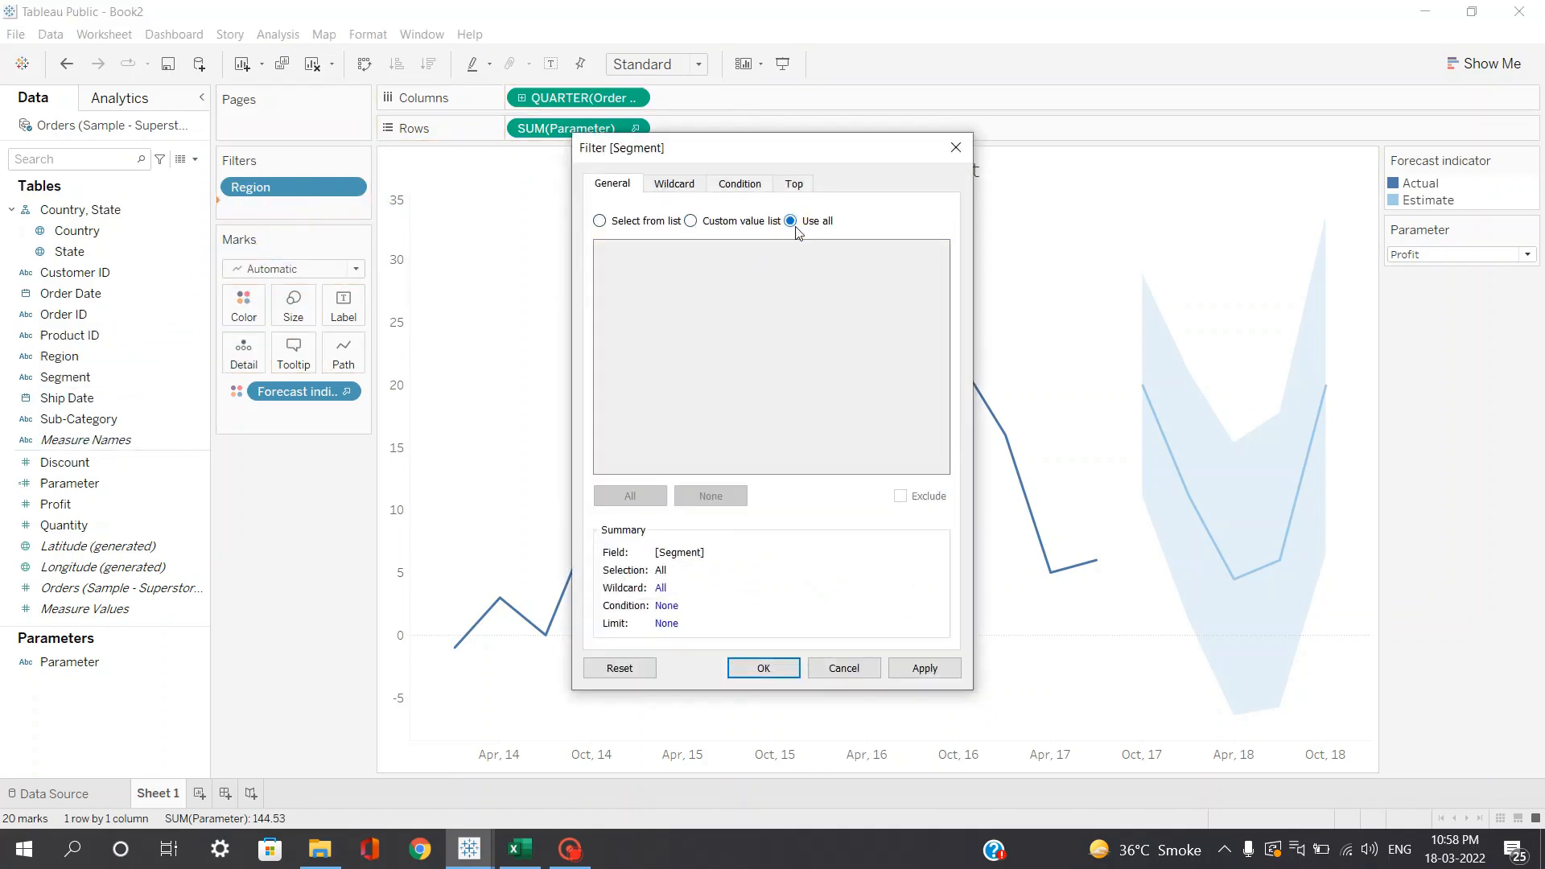
click(664, 222)
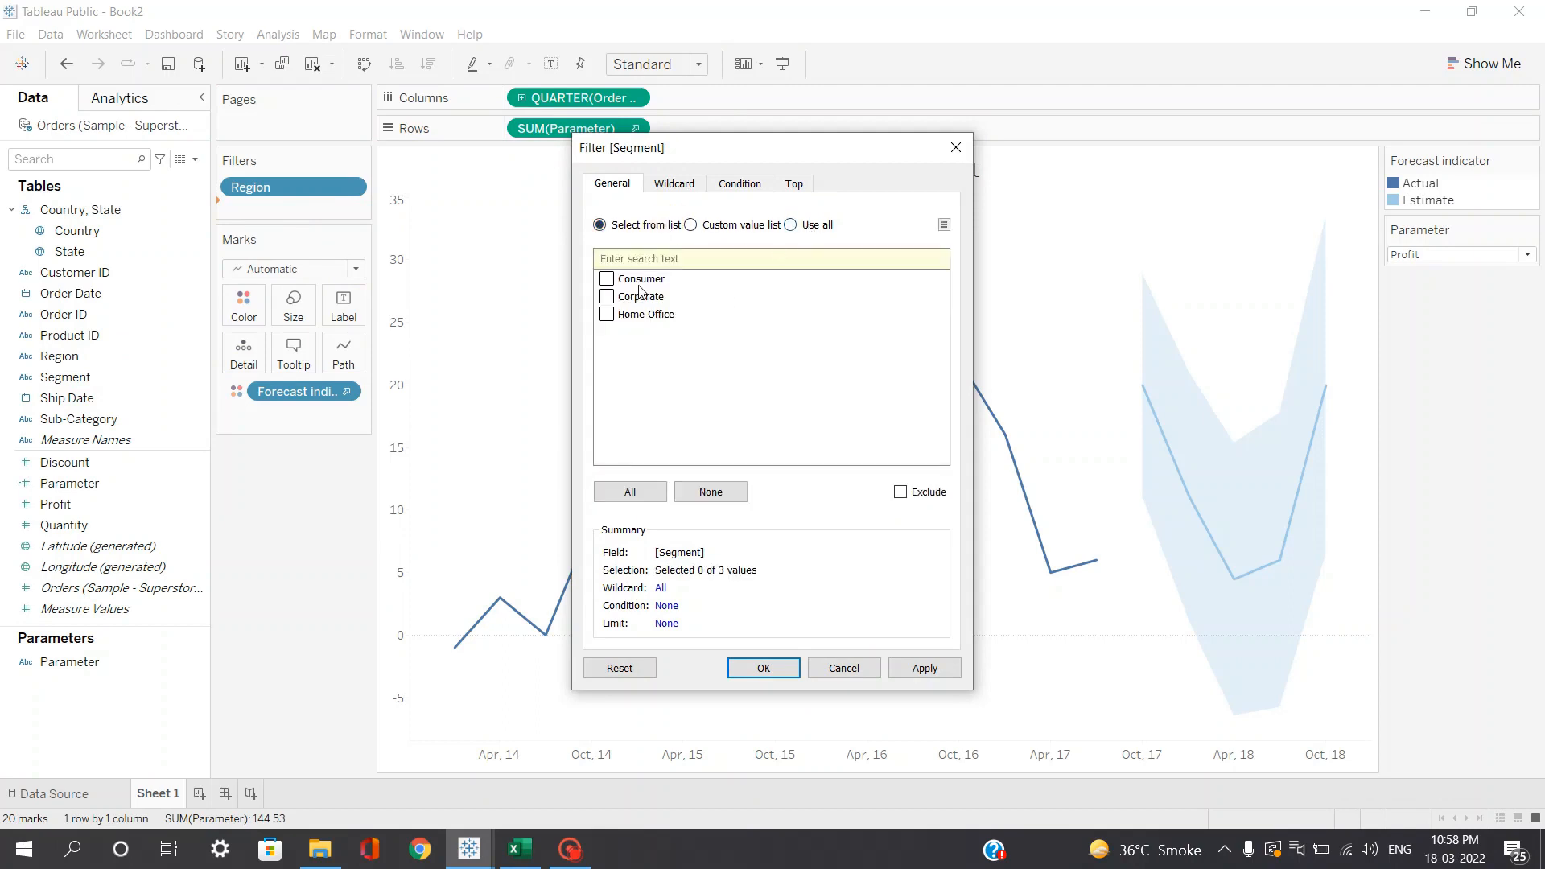
click(791, 226)
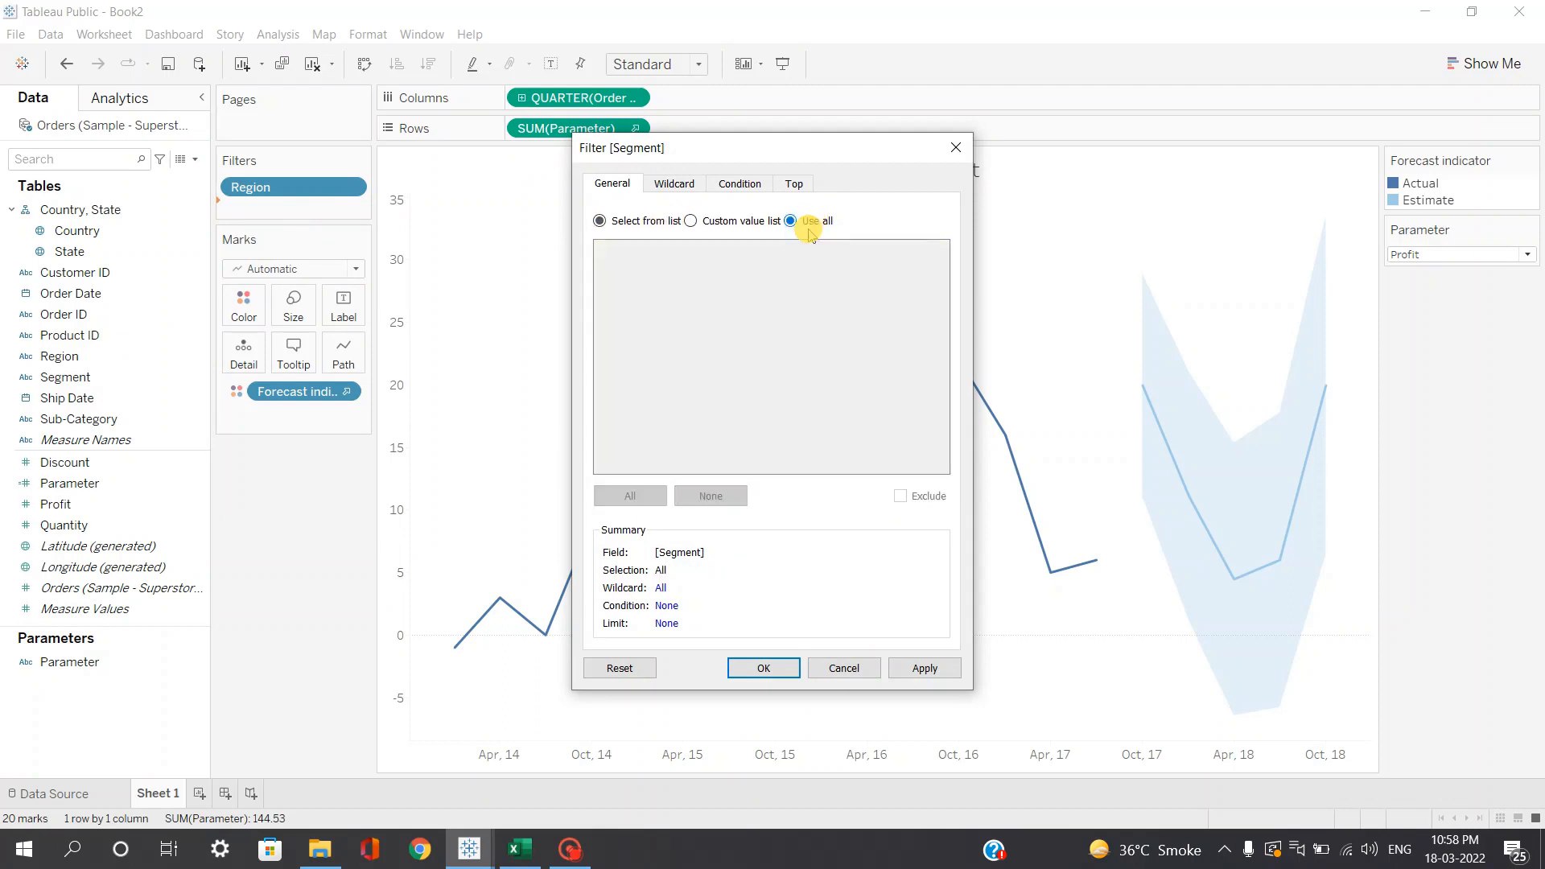
click(764, 668)
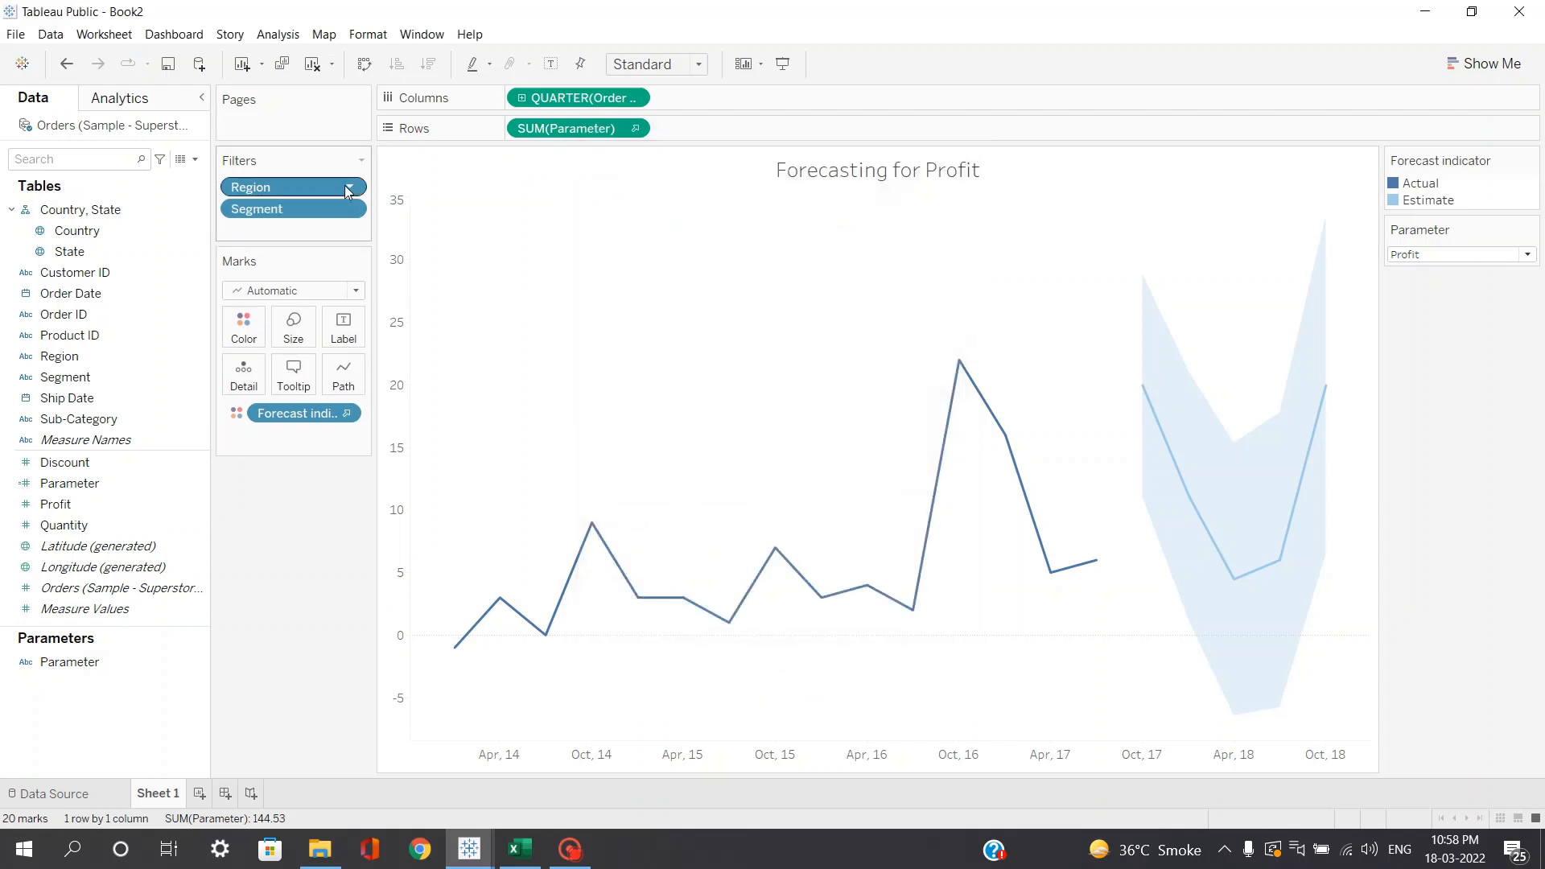
Step: Show the interactive filter controls for Region and Segment beside the chart
click(351, 192)
click(340, 235)
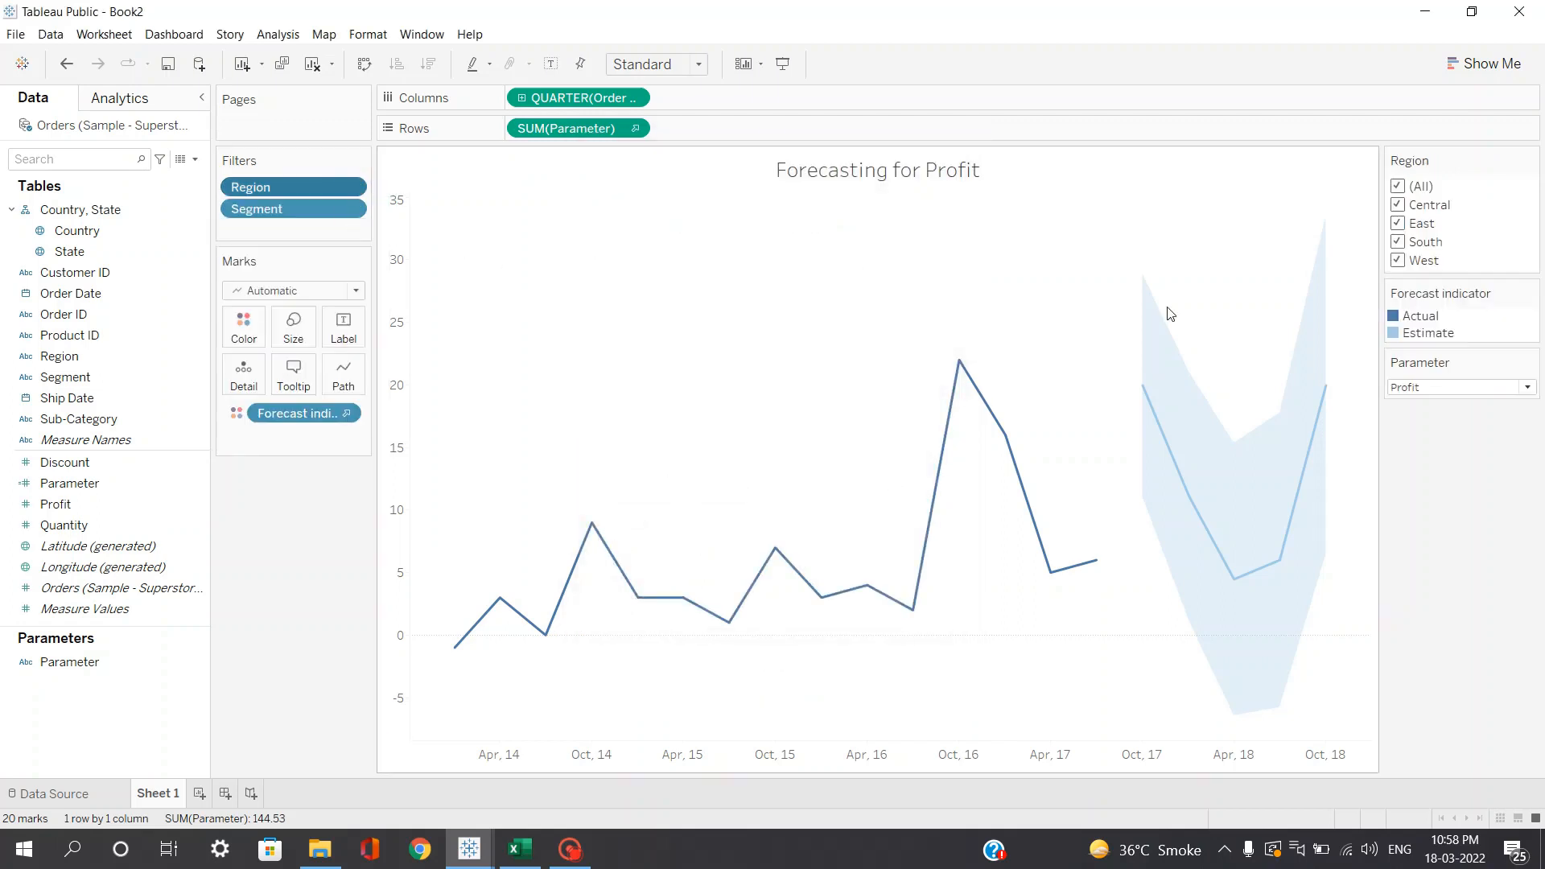
click(349, 208)
click(279, 257)
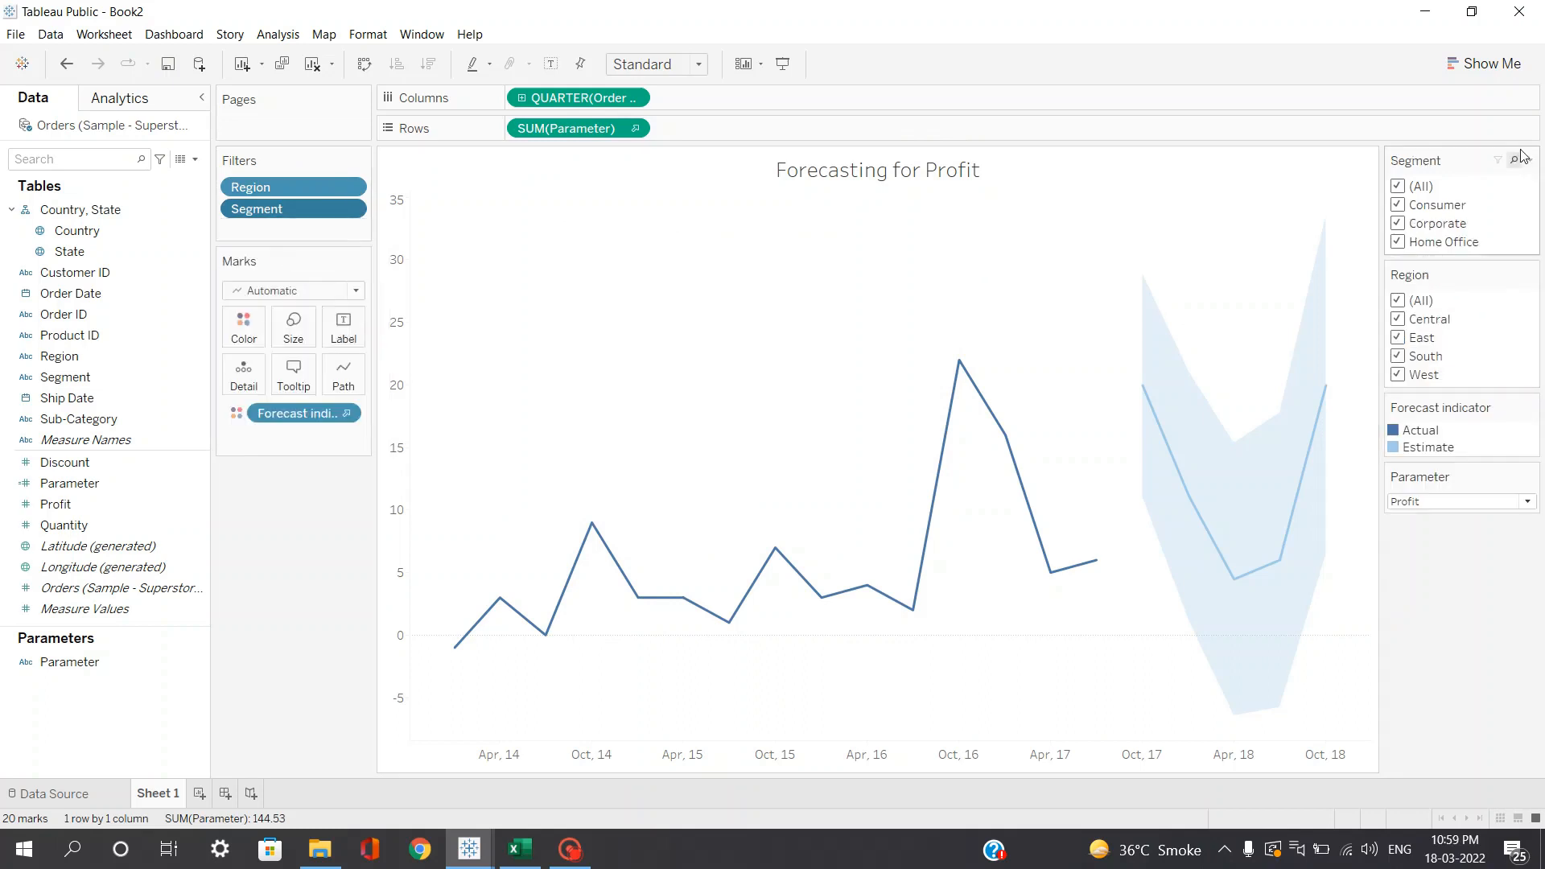
Step: Set the Segment filter control to Single Value (dropdown) and the Region filter control to Single Value (list)
click(1528, 161)
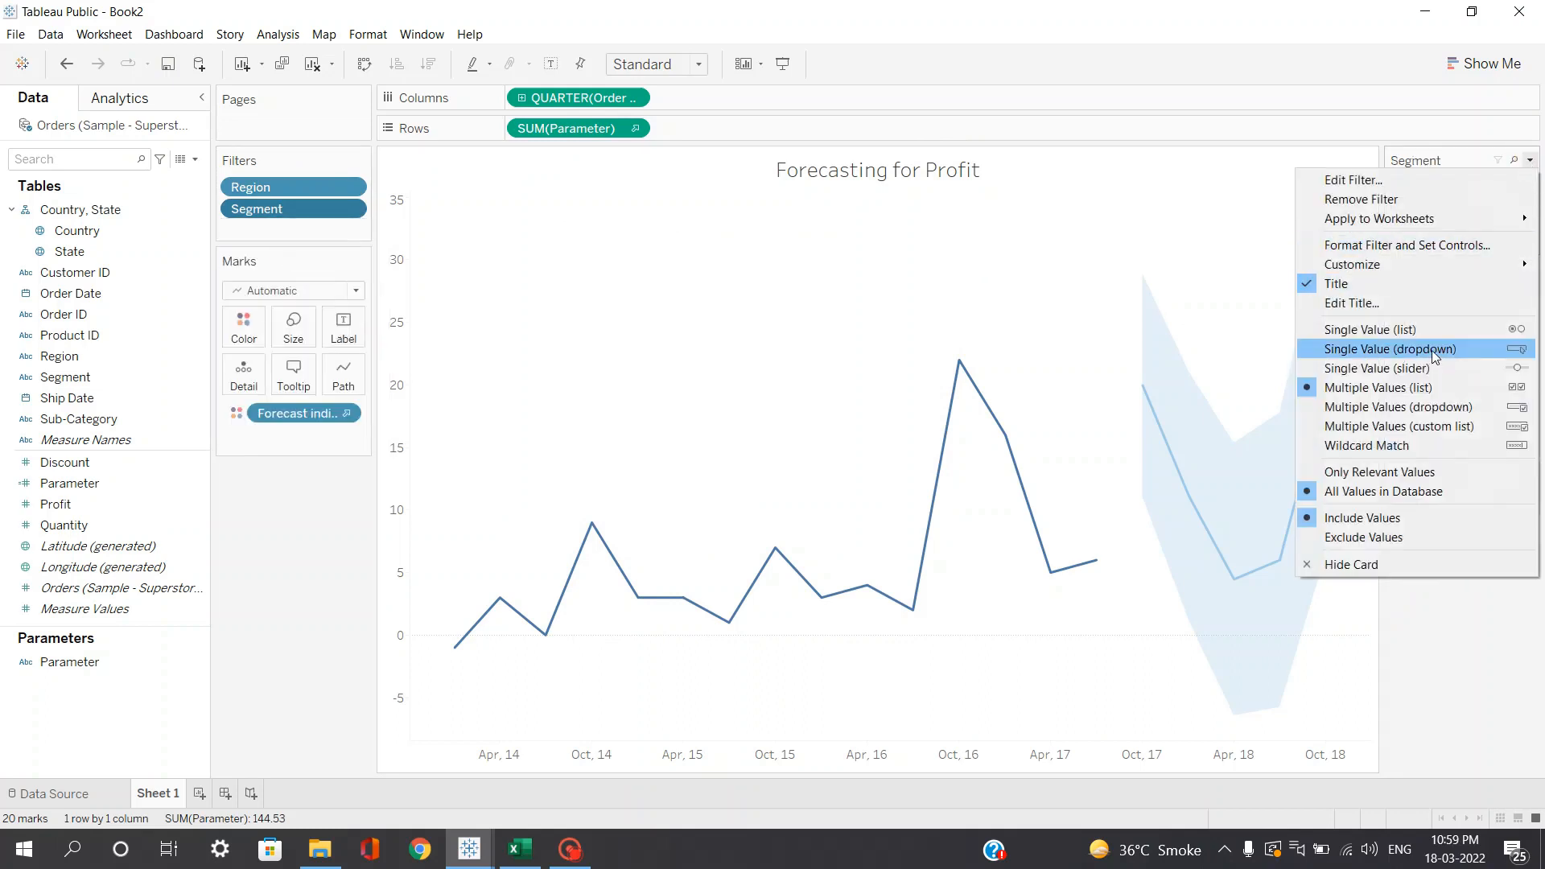
click(1435, 349)
click(1529, 221)
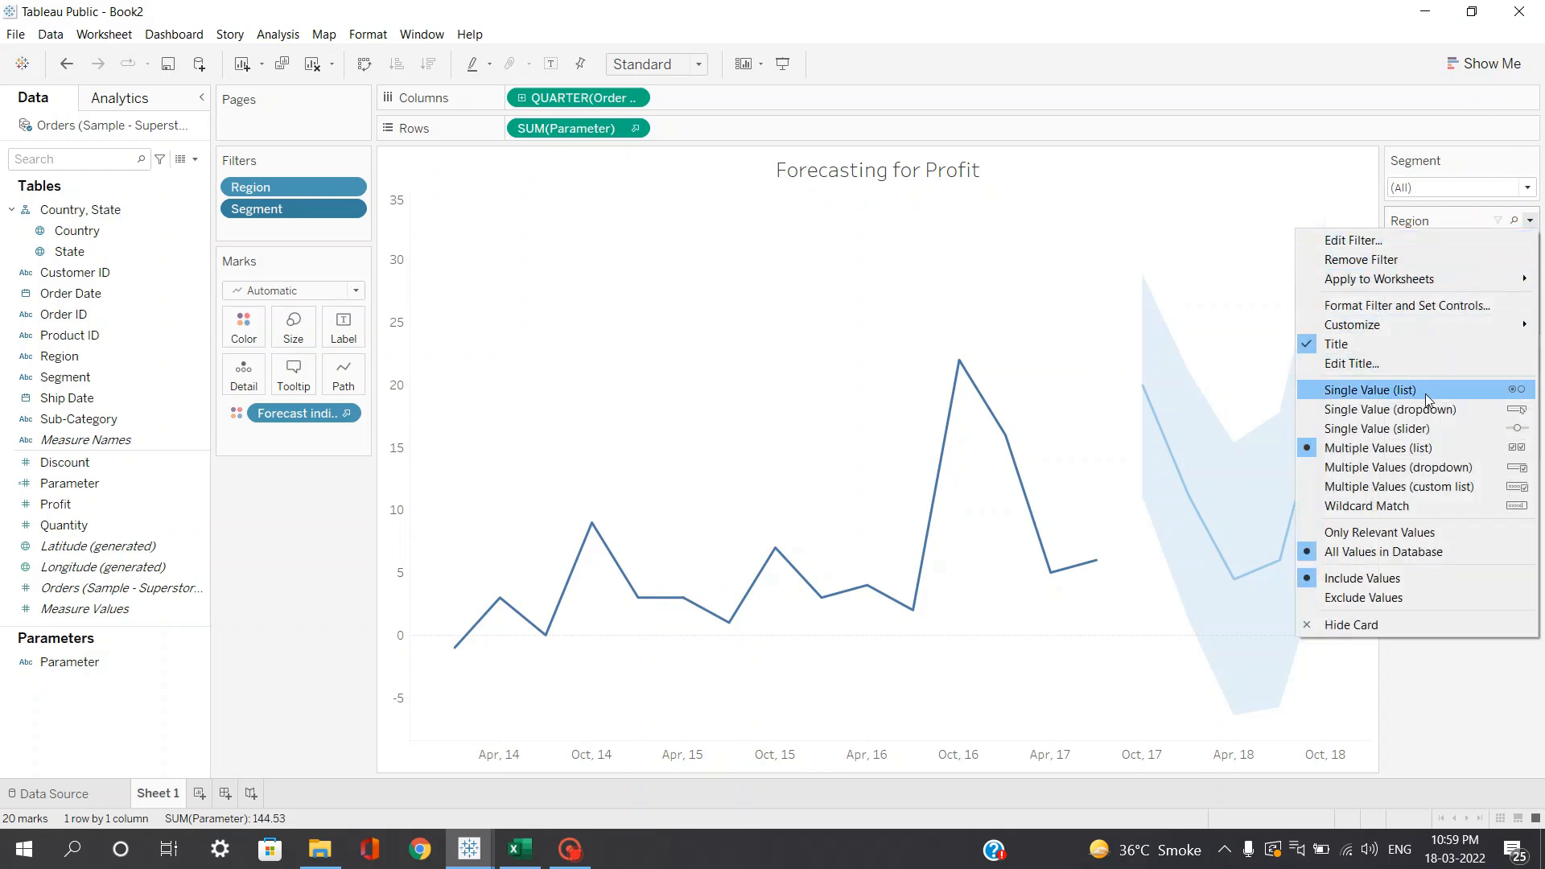
click(1422, 391)
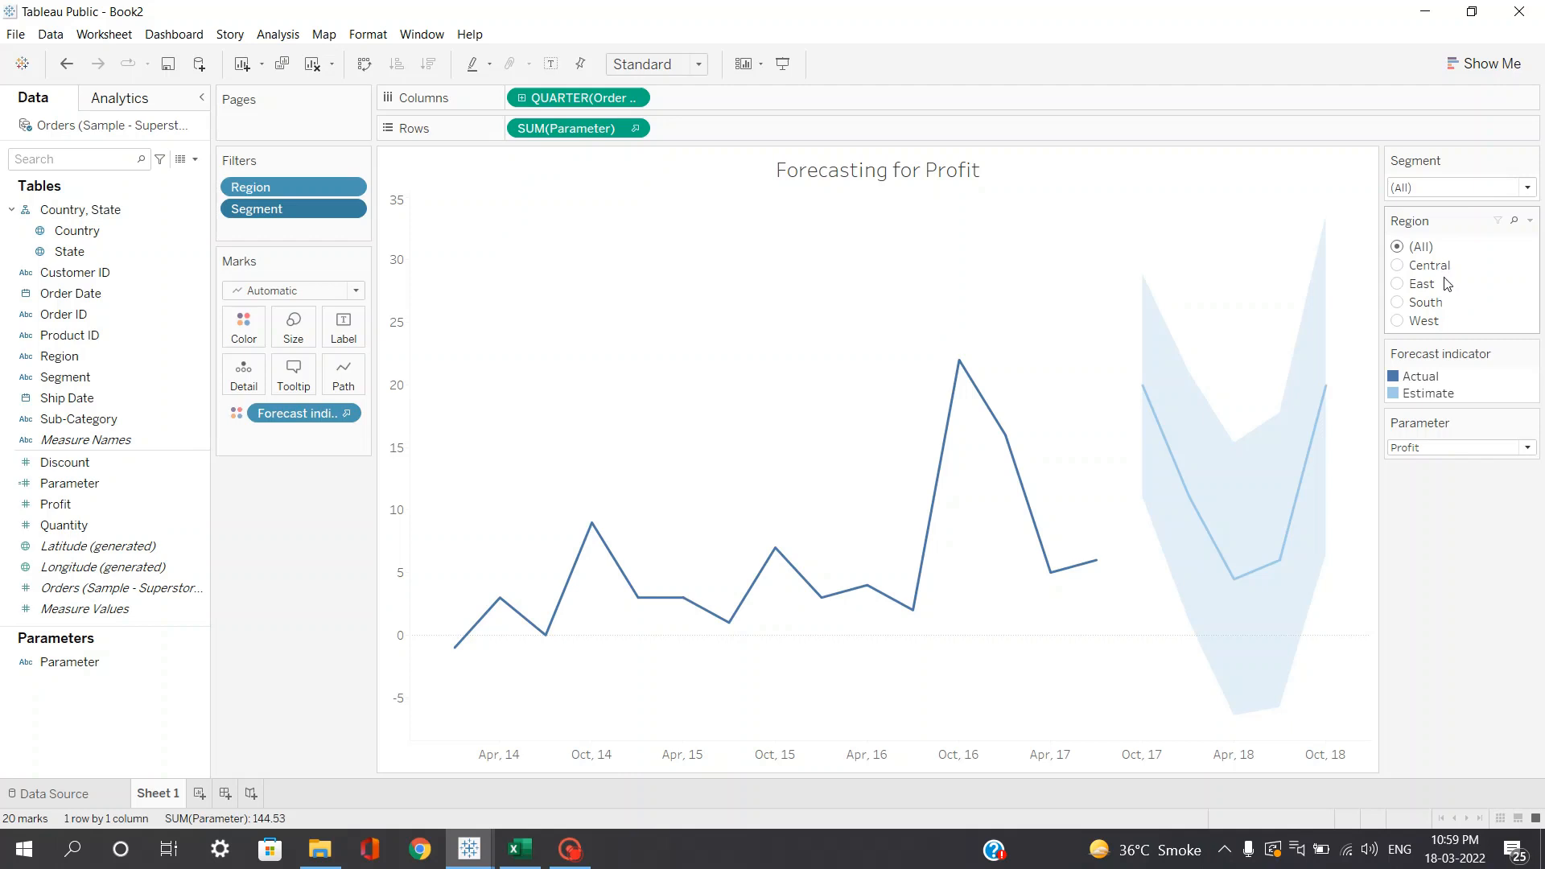
Step: Switch the parameter to Quantity and test the Region filter with Central and then East
click(1440, 447)
click(1439, 481)
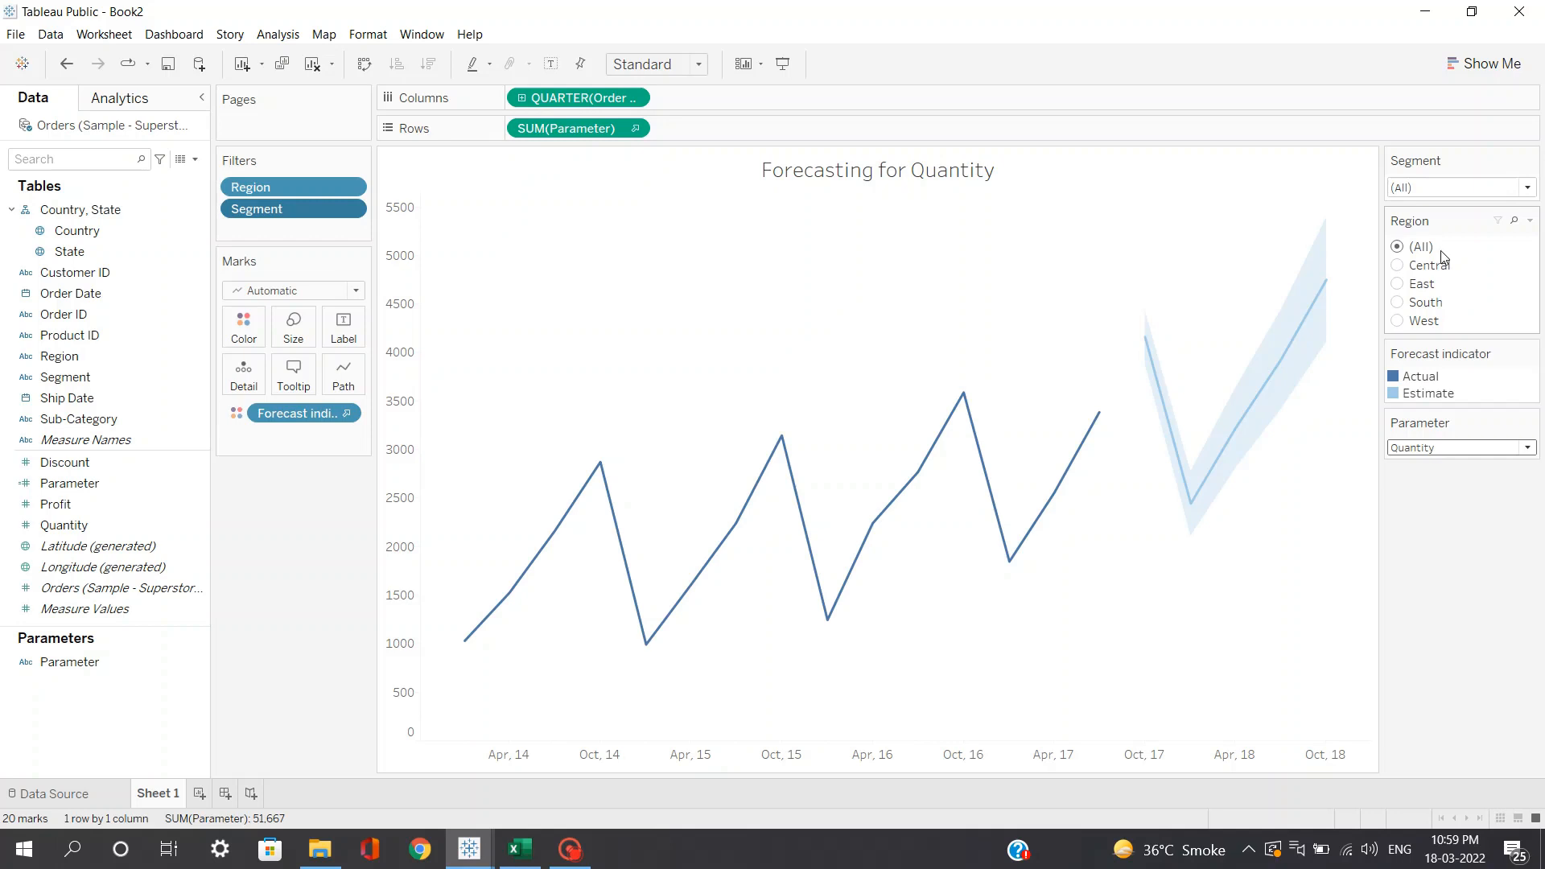
click(1401, 267)
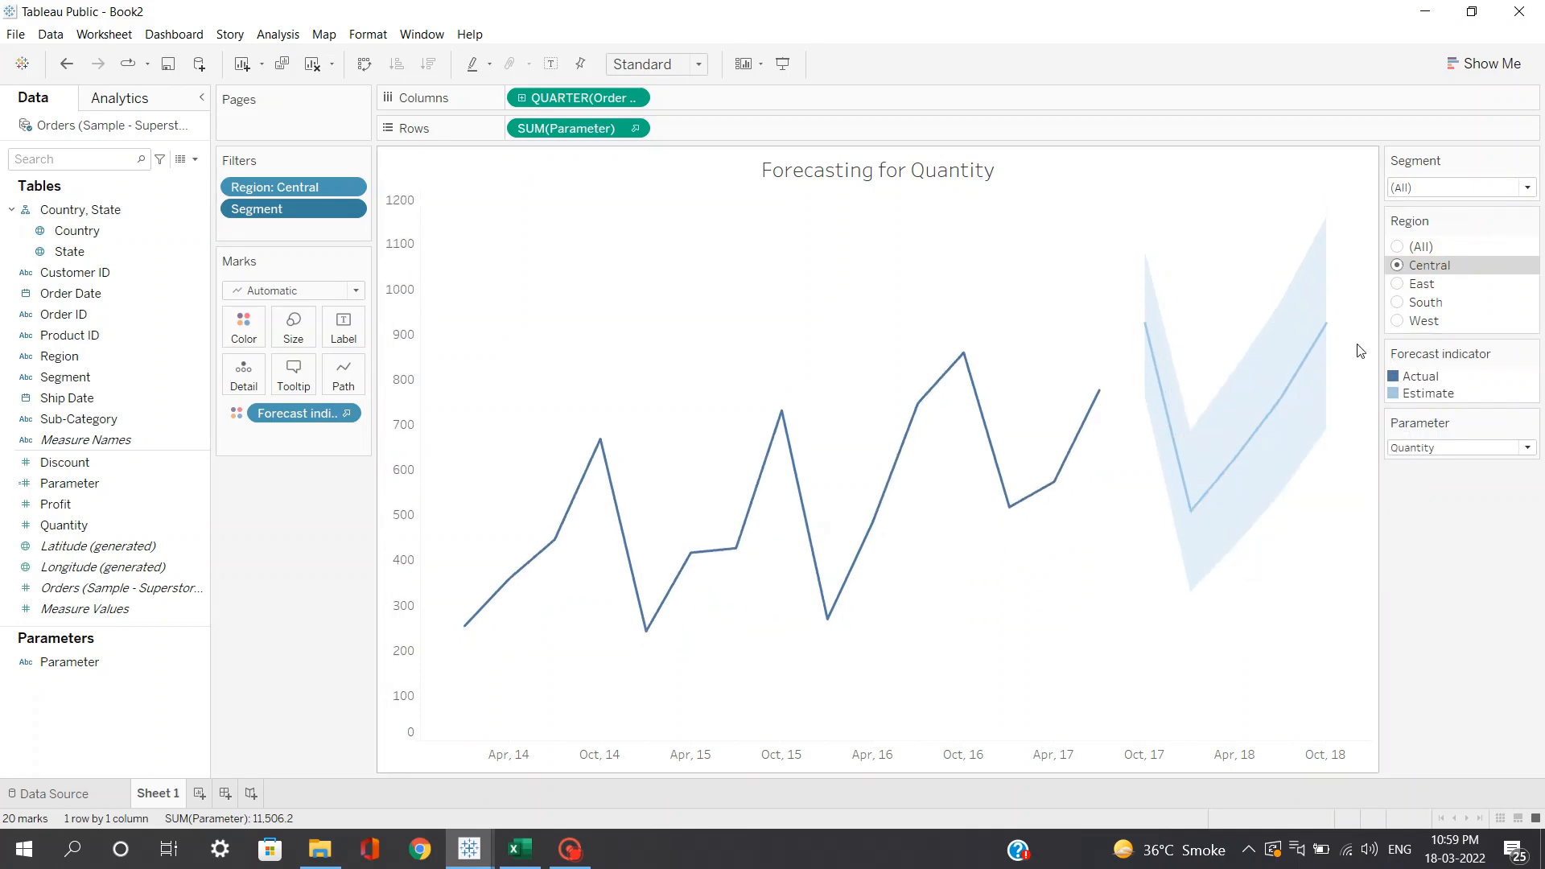
click(1400, 290)
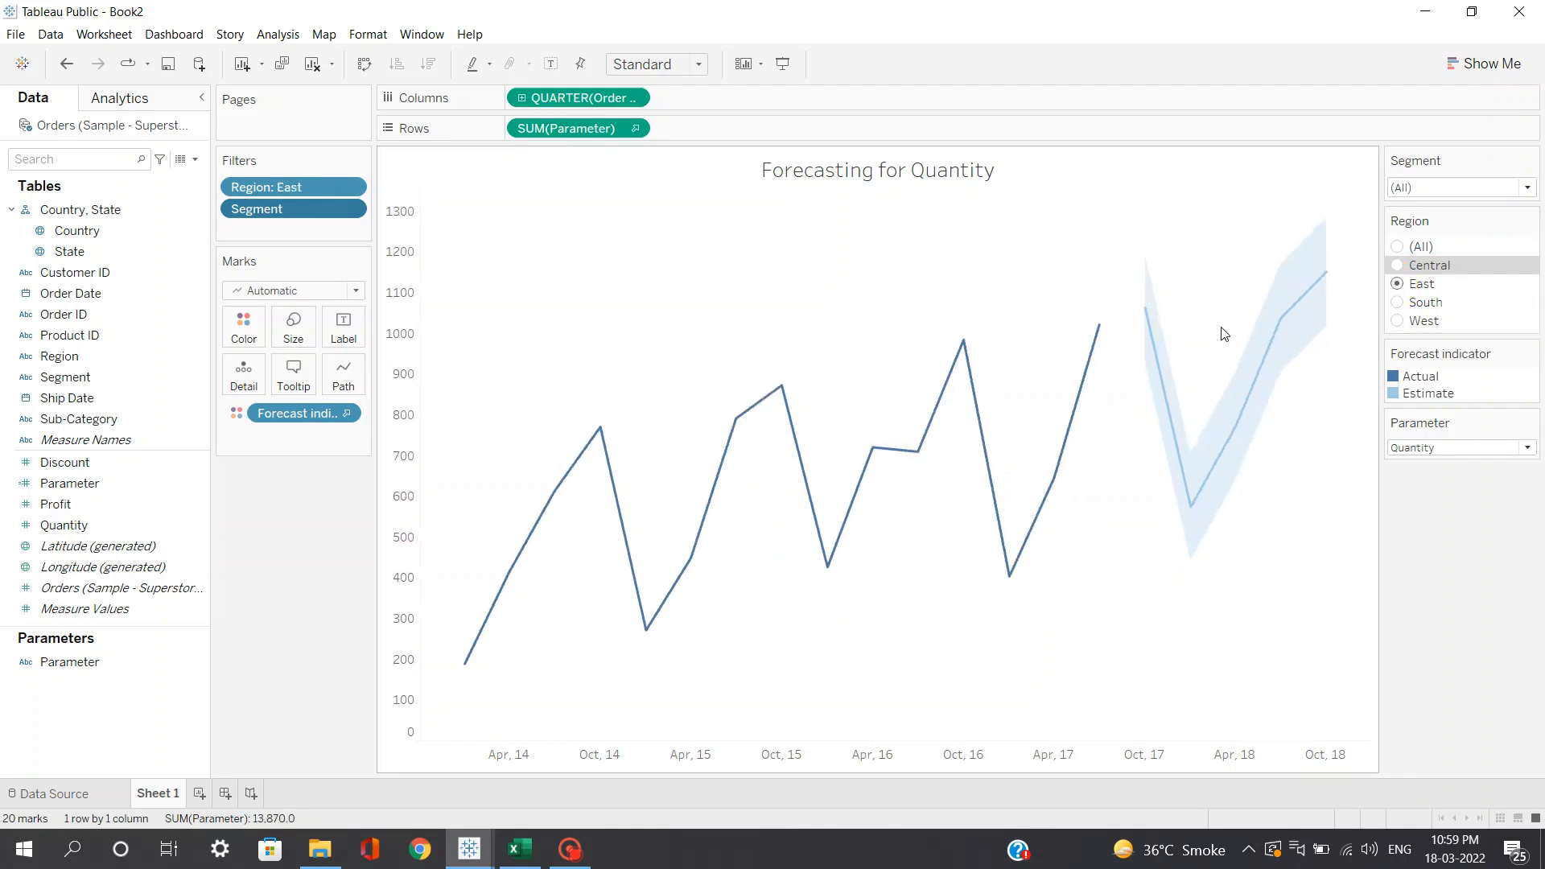
Step: Test the Segment filter with Home Office, then reset both Segment and Region to (All)
click(1446, 187)
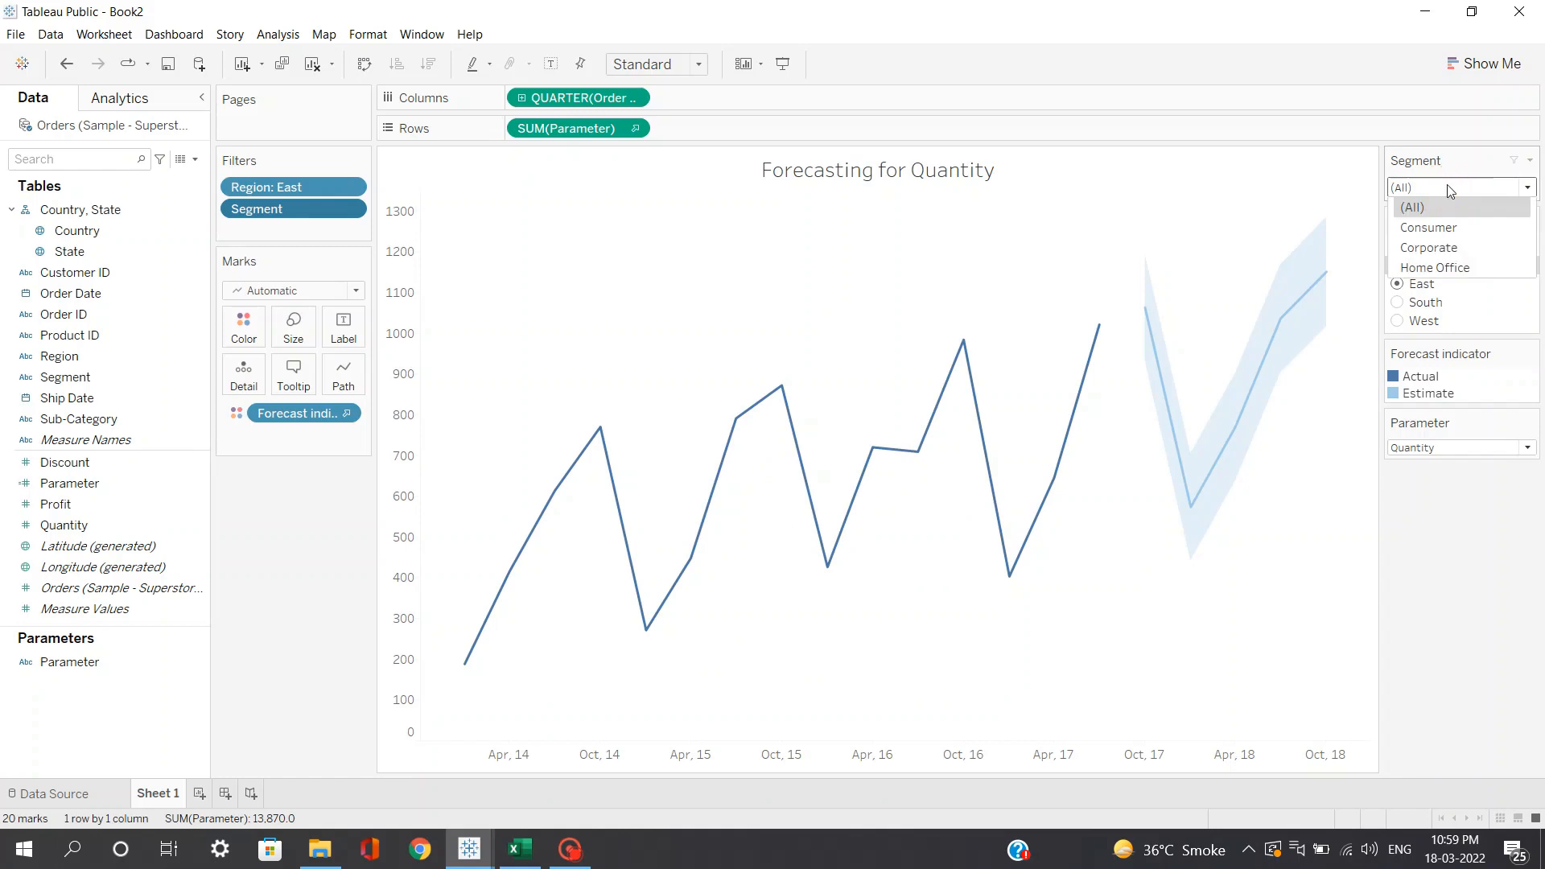
click(1451, 269)
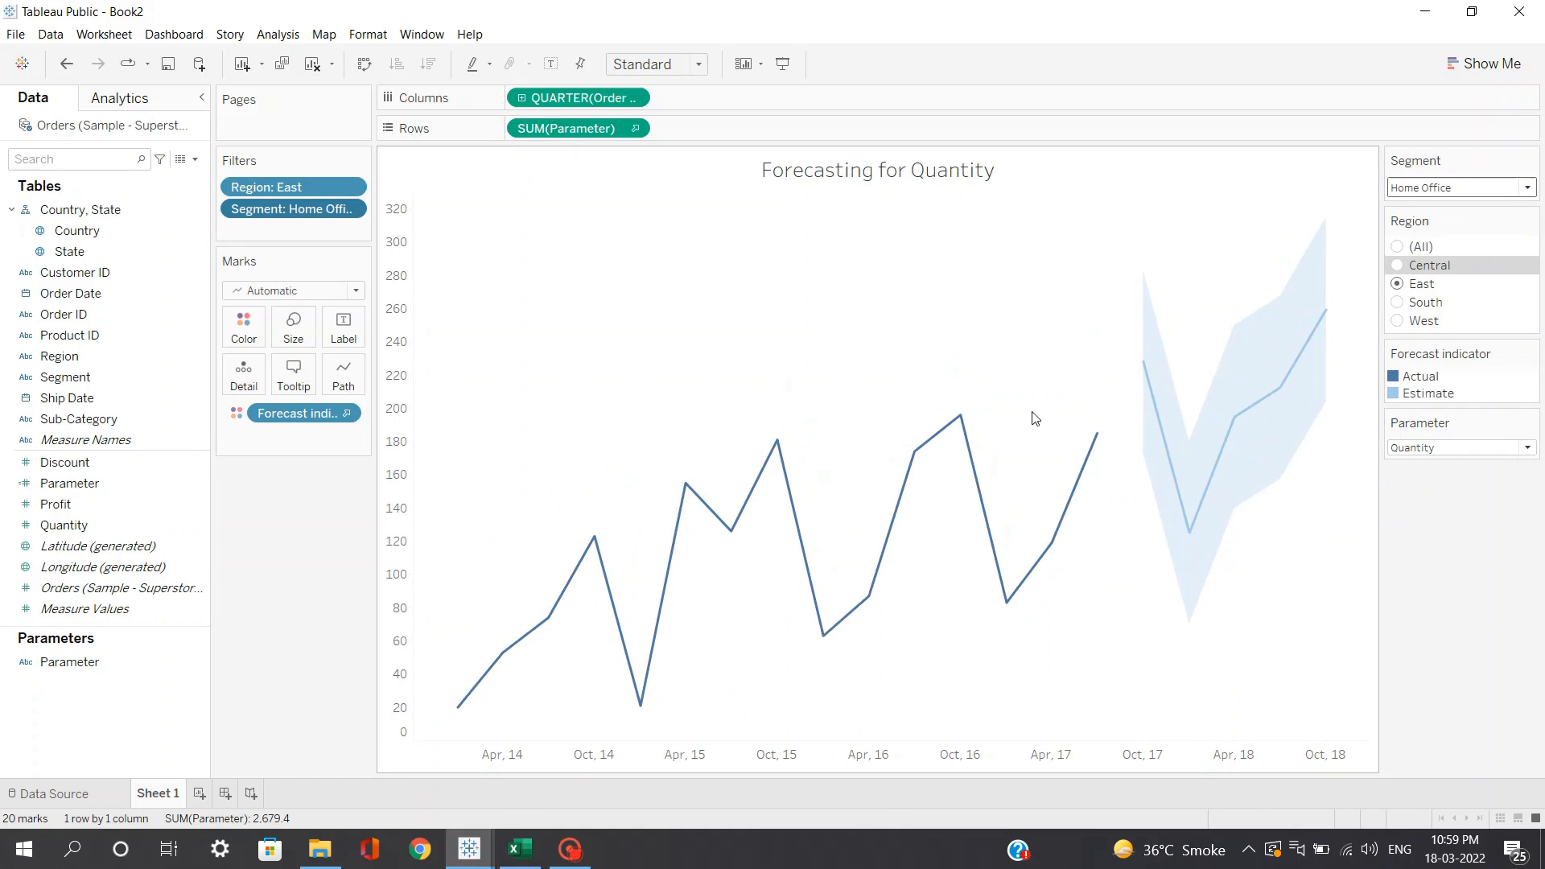
click(1432, 188)
click(1432, 208)
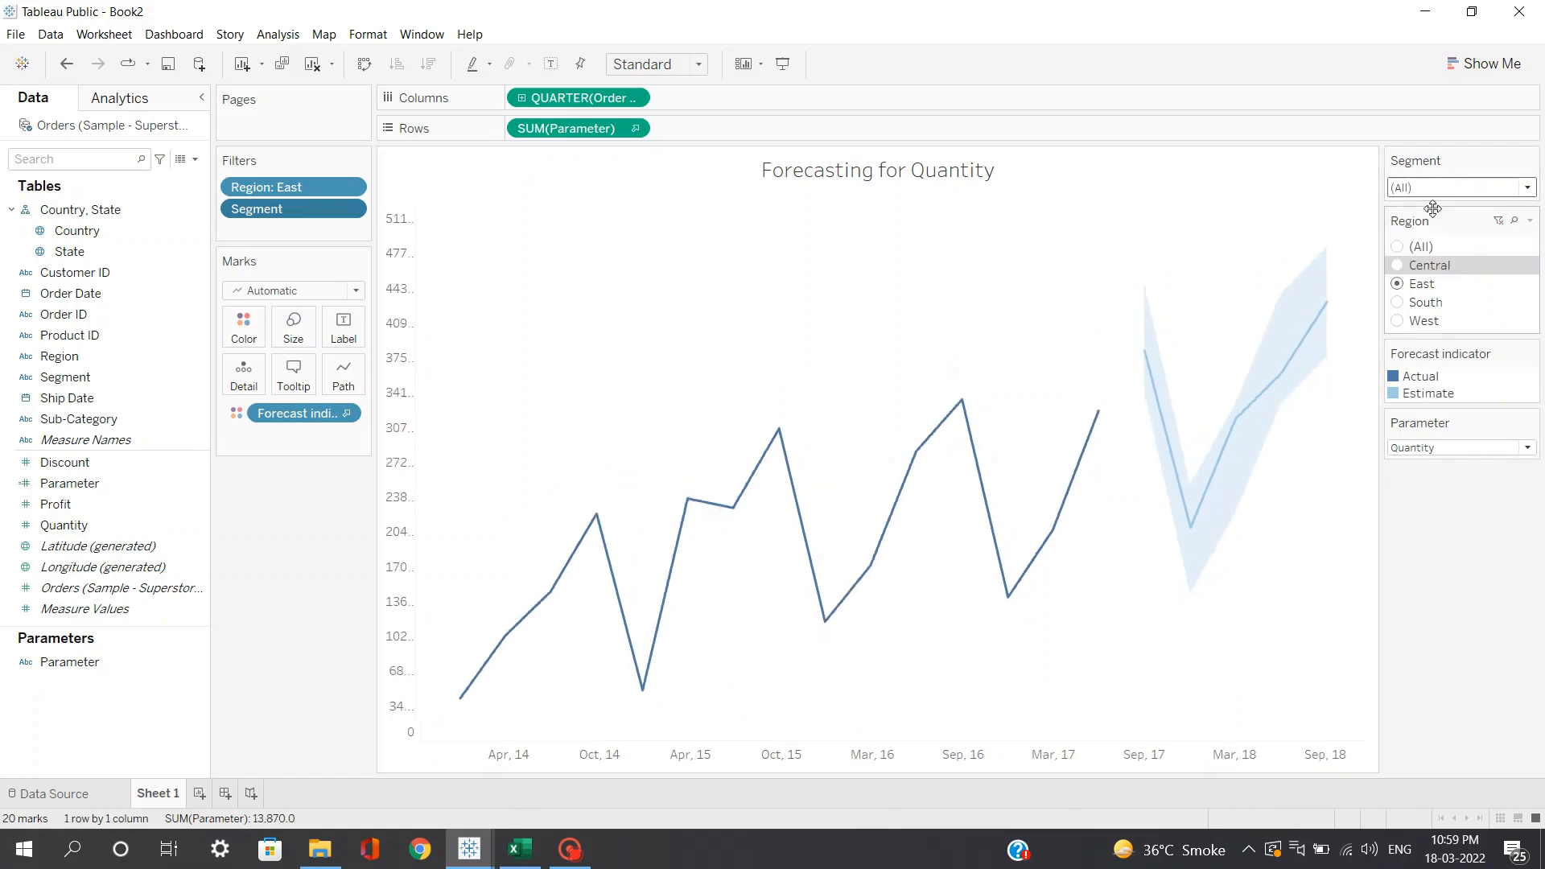
click(1397, 247)
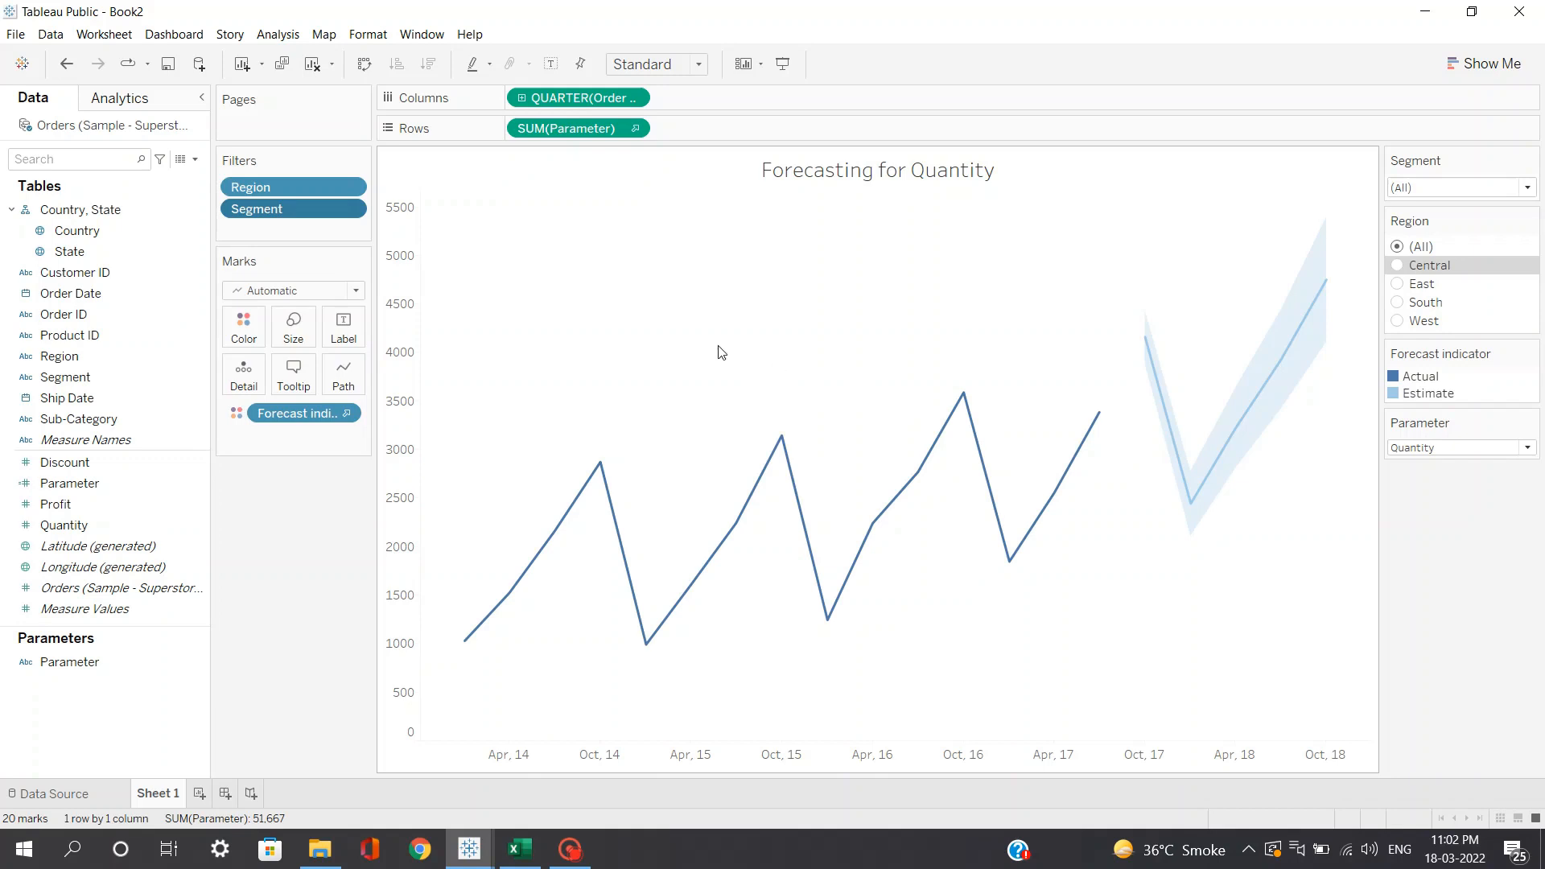
Step: Edit the Forecast indicator colors and assign Actual a strong red from the Red palette
click(245, 329)
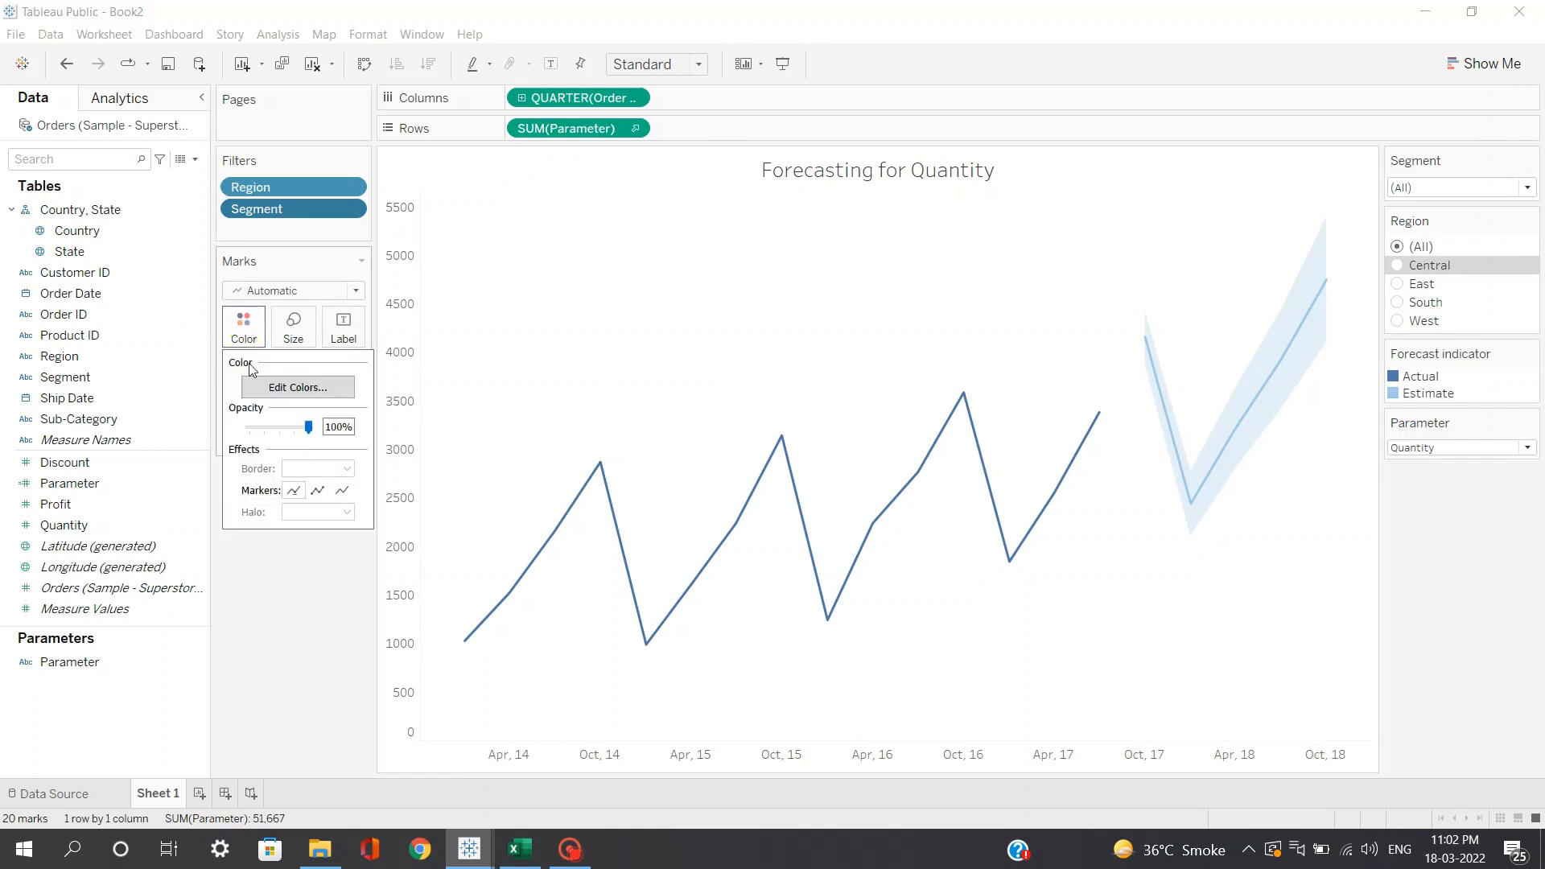
click(277, 387)
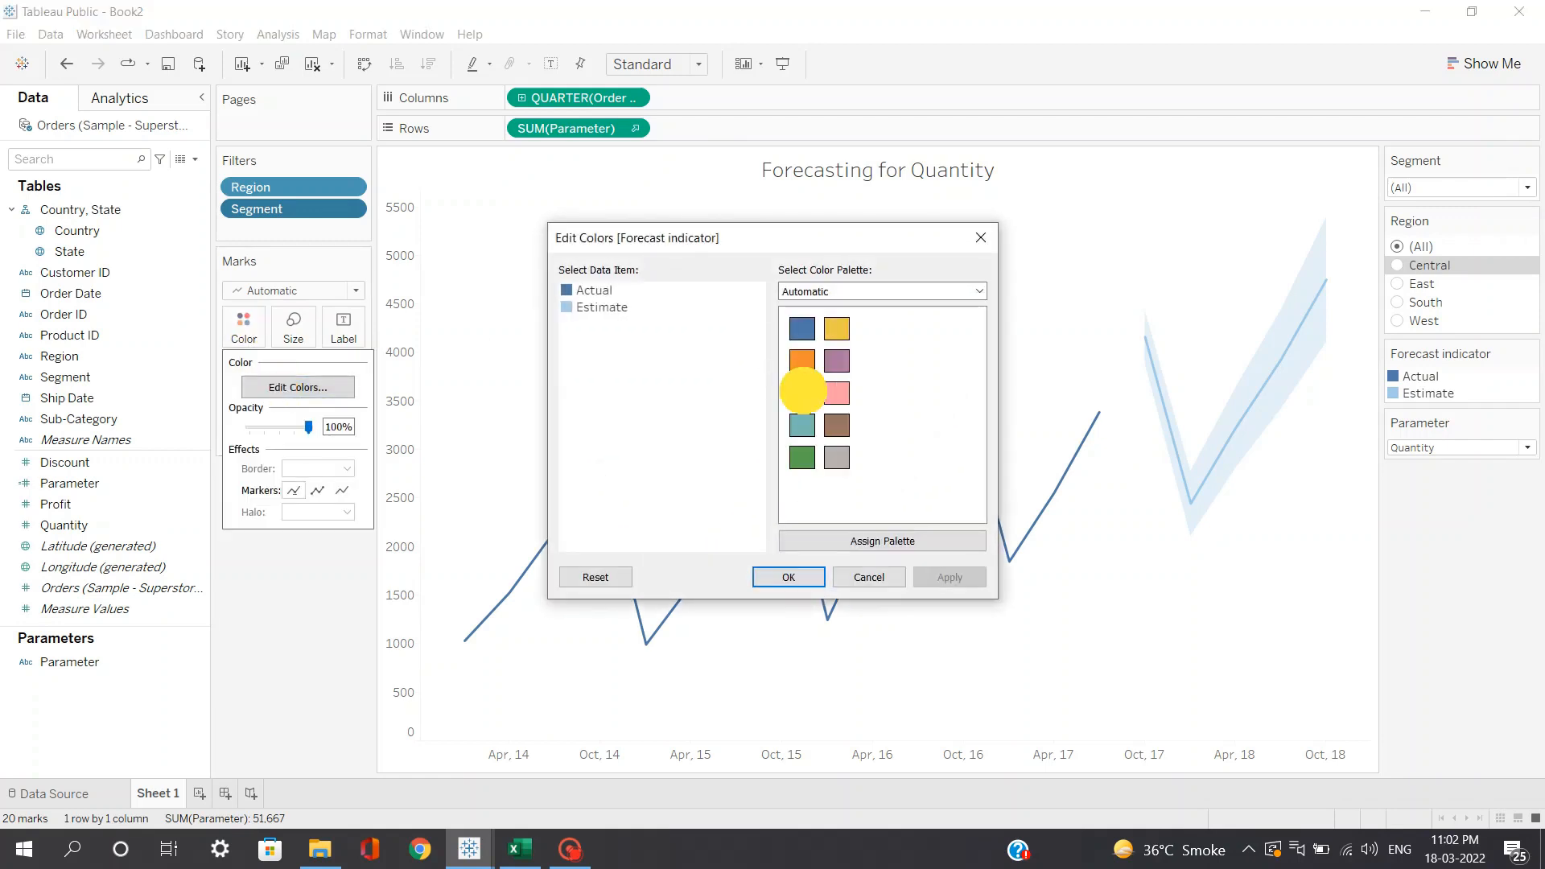
click(583, 291)
click(601, 311)
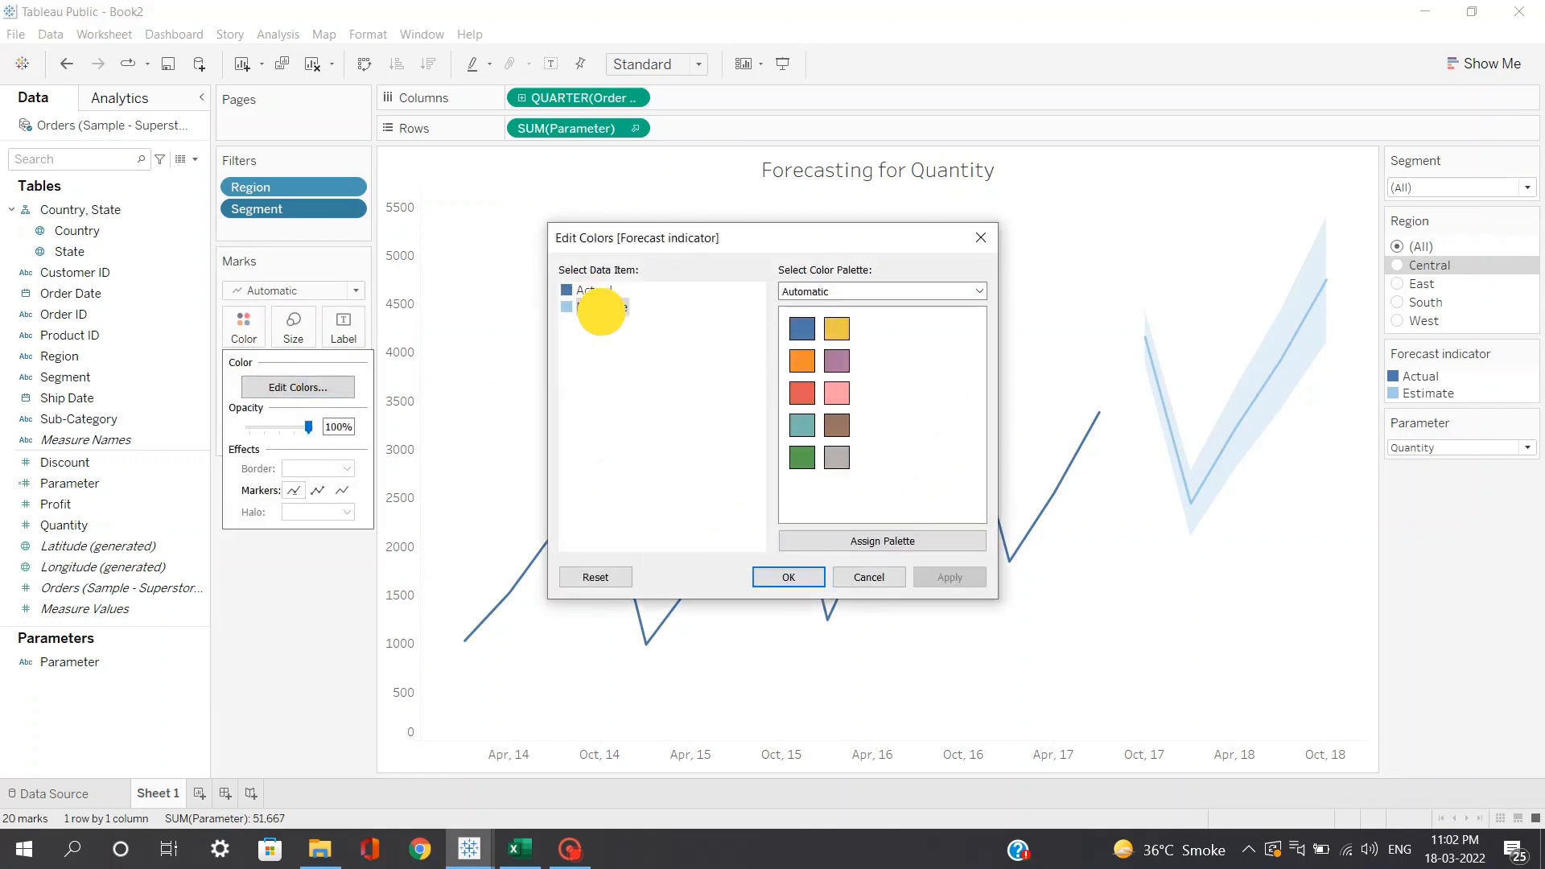
click(607, 295)
click(807, 290)
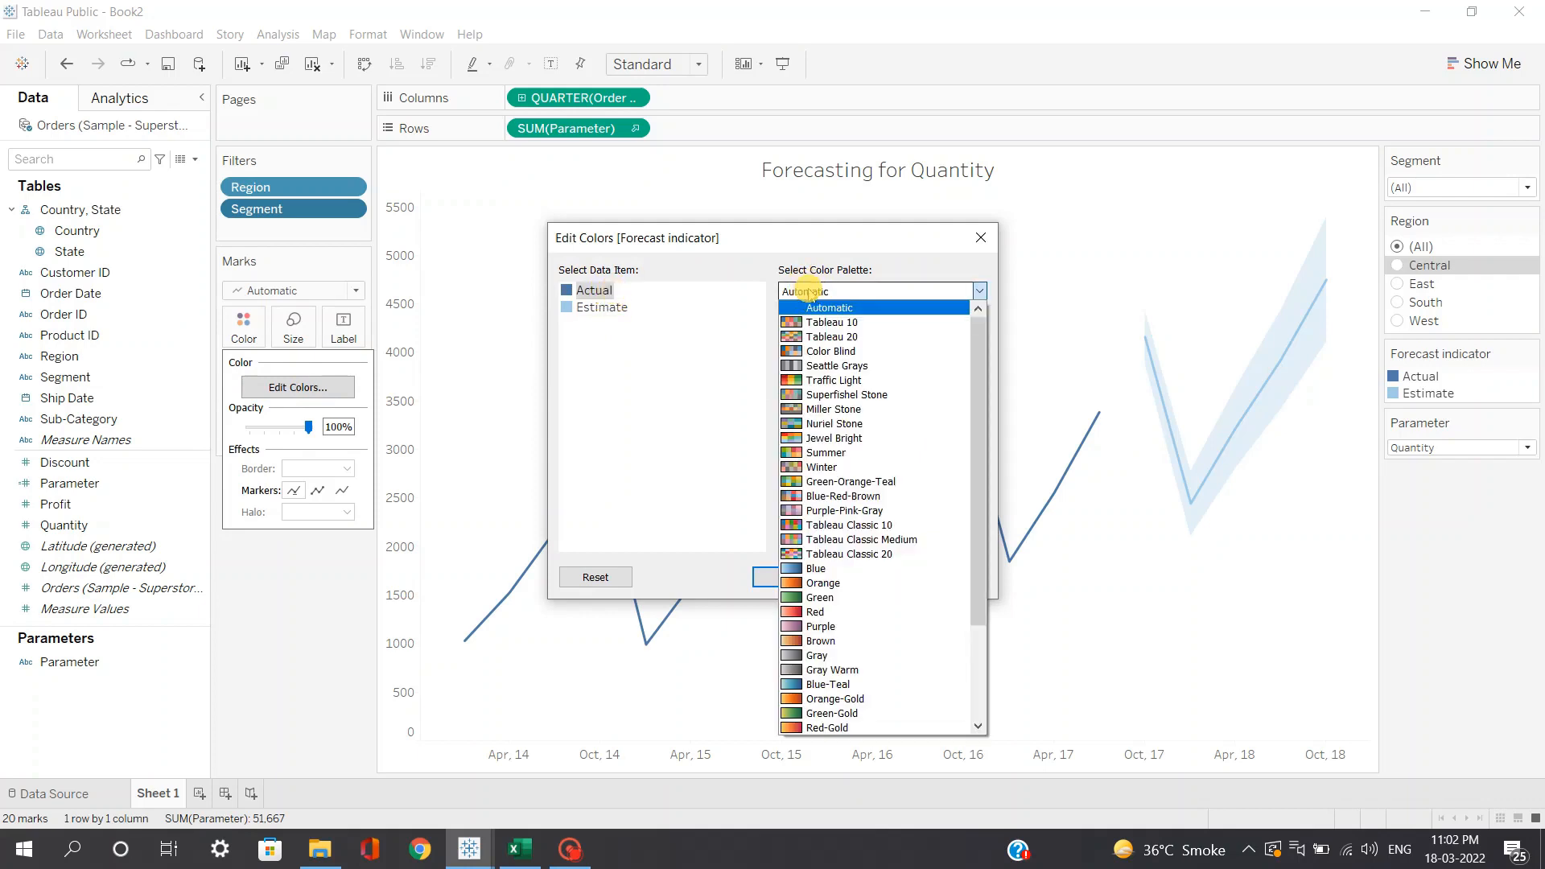
drag(972, 510, 976, 616)
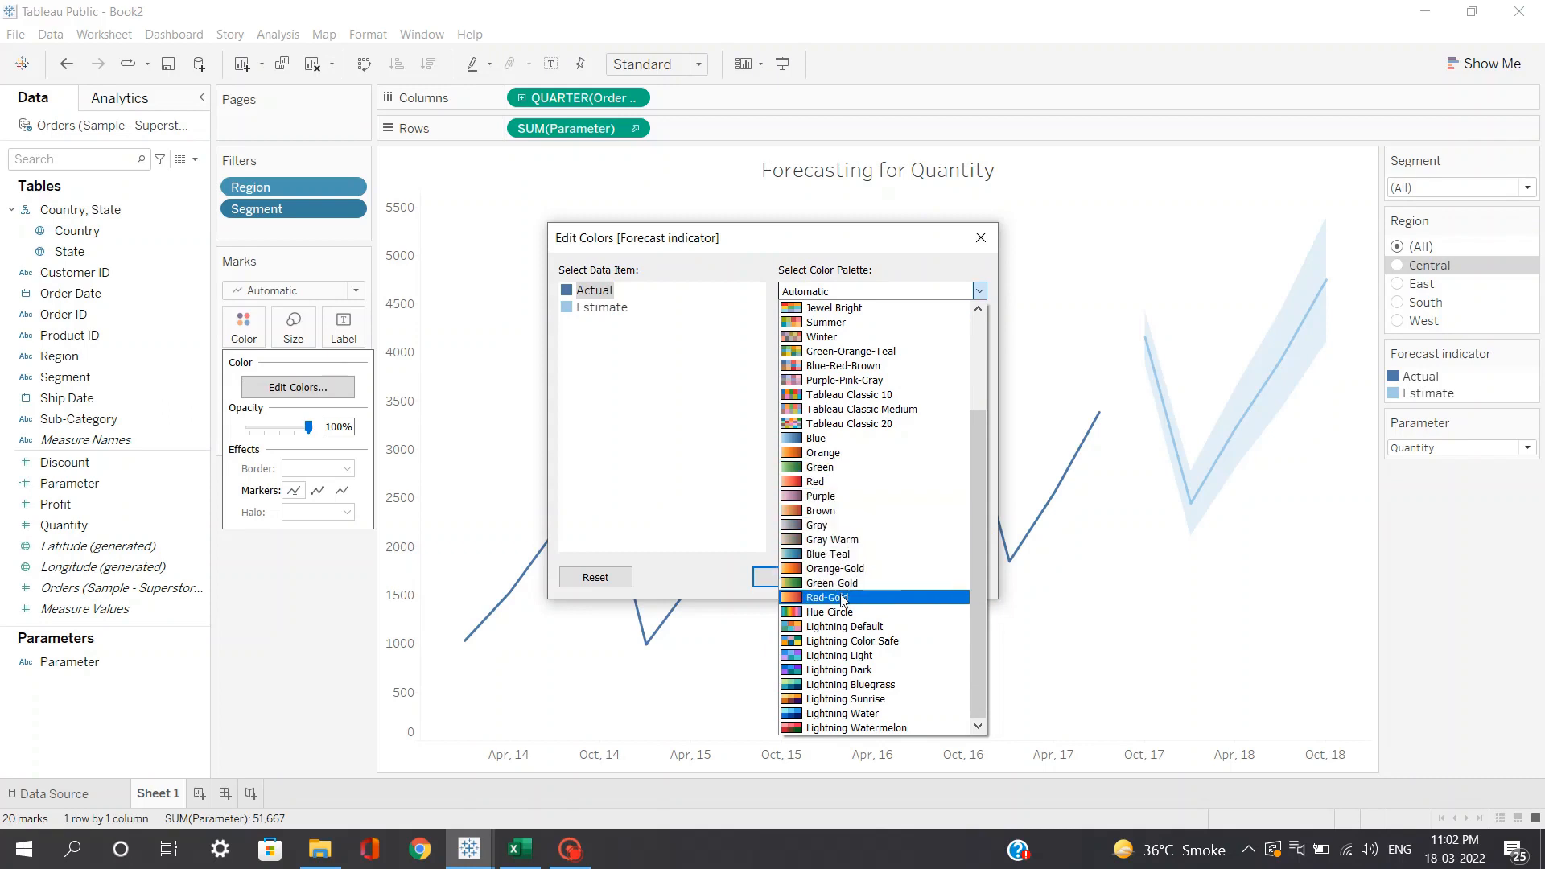
click(844, 482)
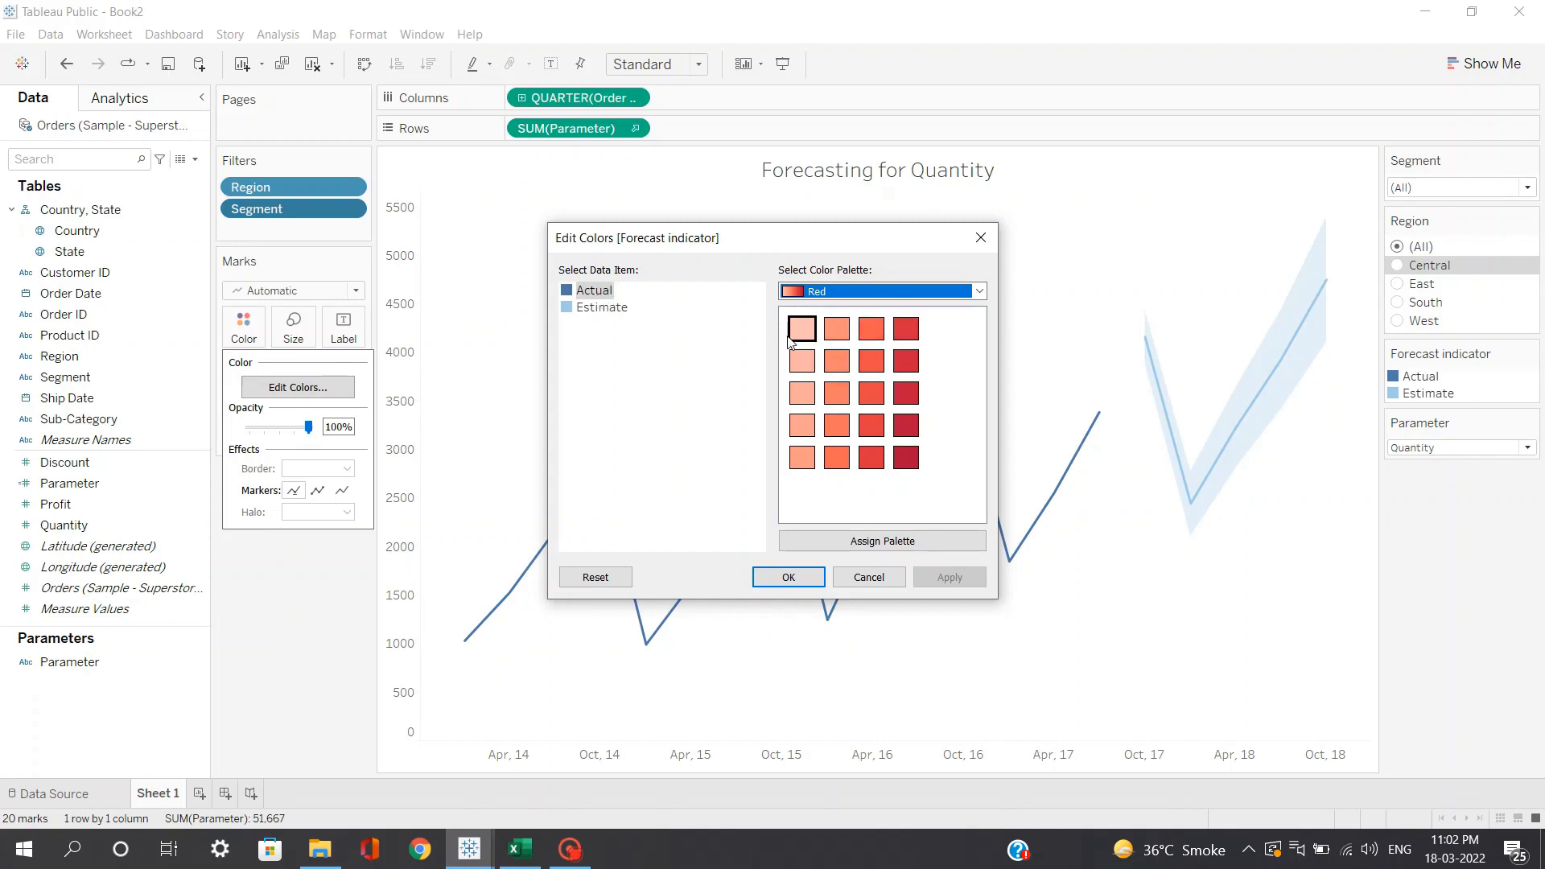
click(909, 339)
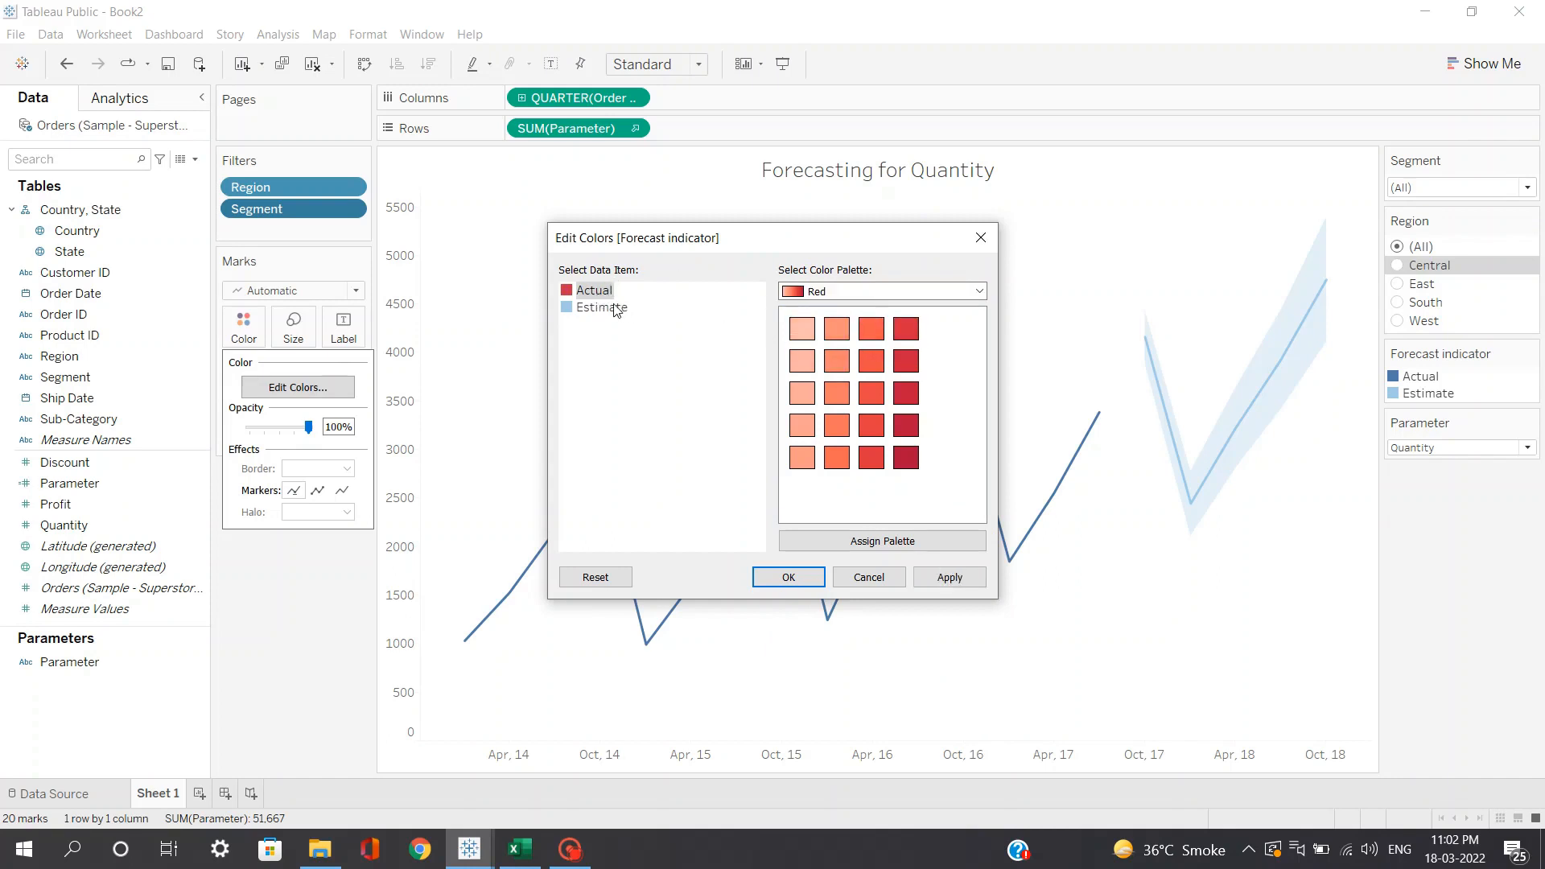
Step: Assign Estimate a light orange-red from the Red palette and apply the new Forecast indicator colors
click(614, 309)
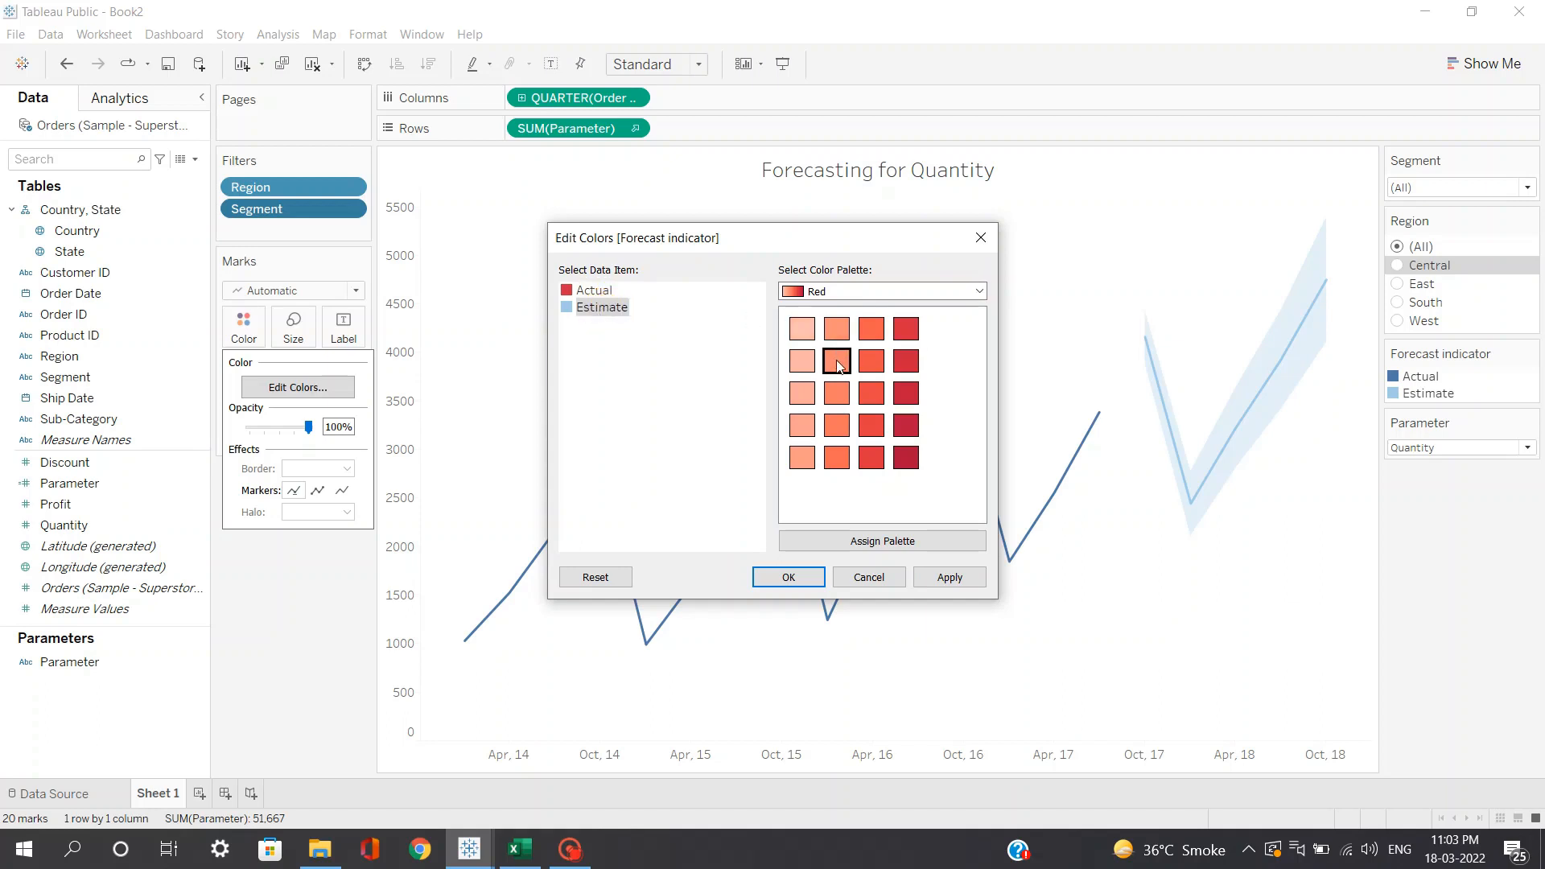
click(839, 366)
click(949, 577)
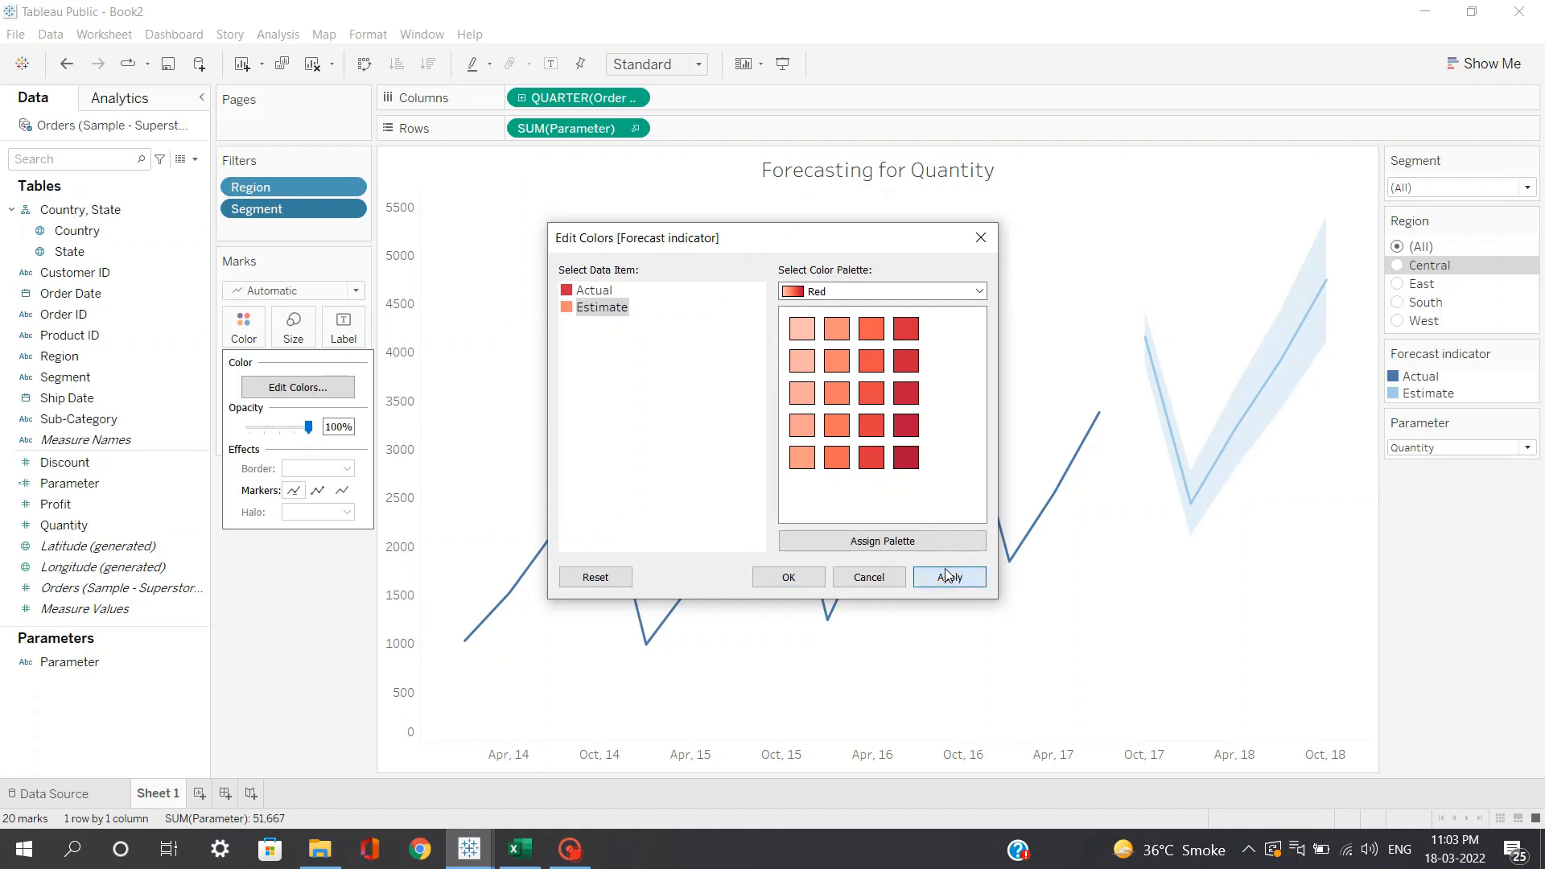
click(791, 577)
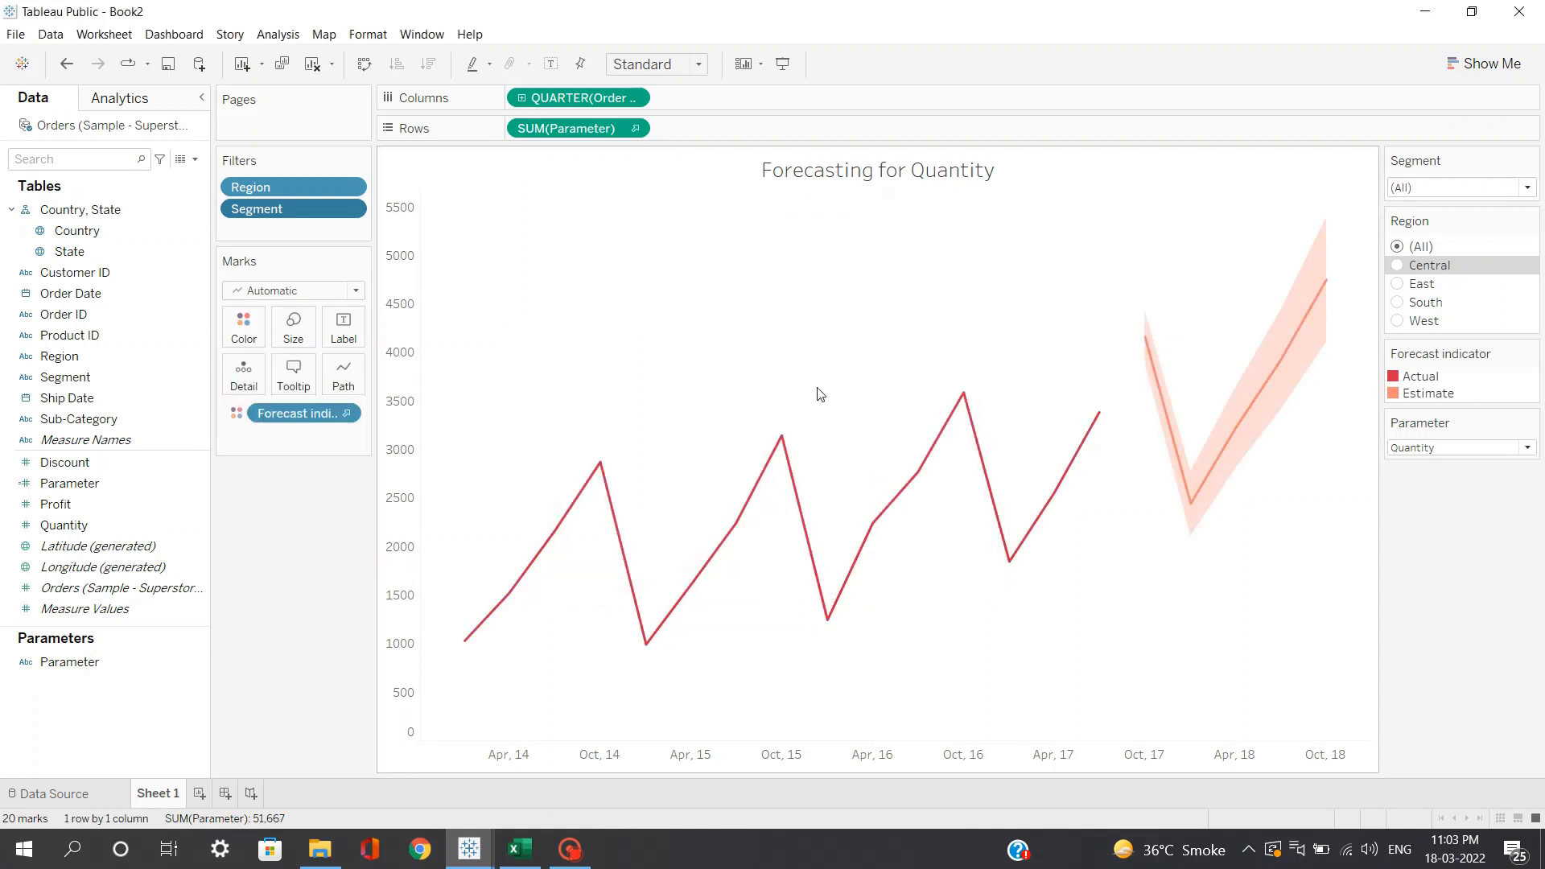
Step: Undo the Forecast indicator color change, redoing the Region reset to (All) if it is undone too
click(66, 66)
click(66, 71)
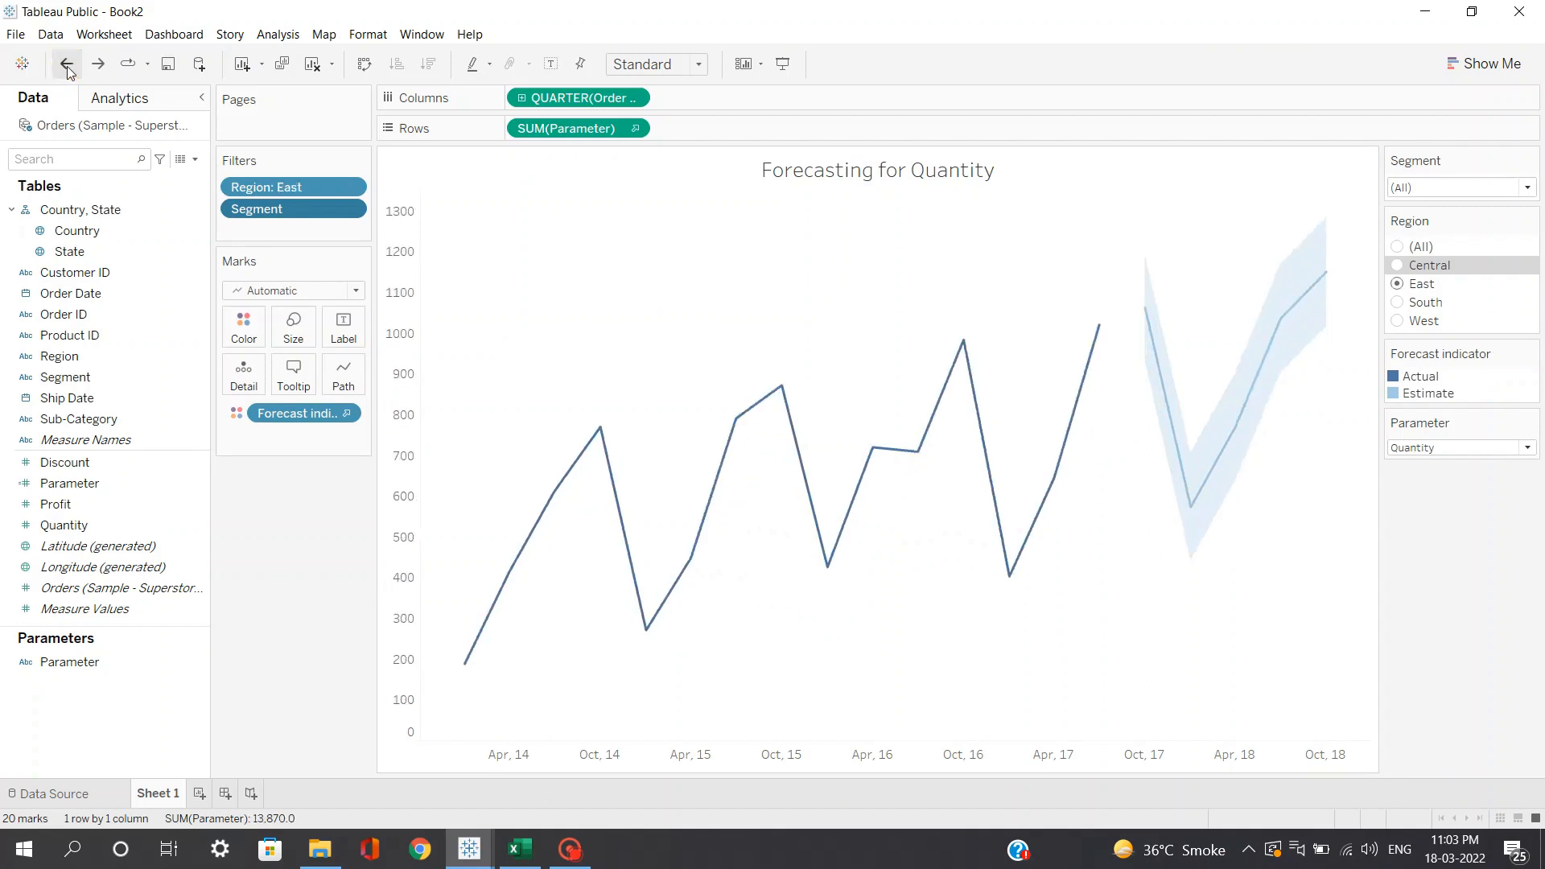
click(94, 69)
click(284, 609)
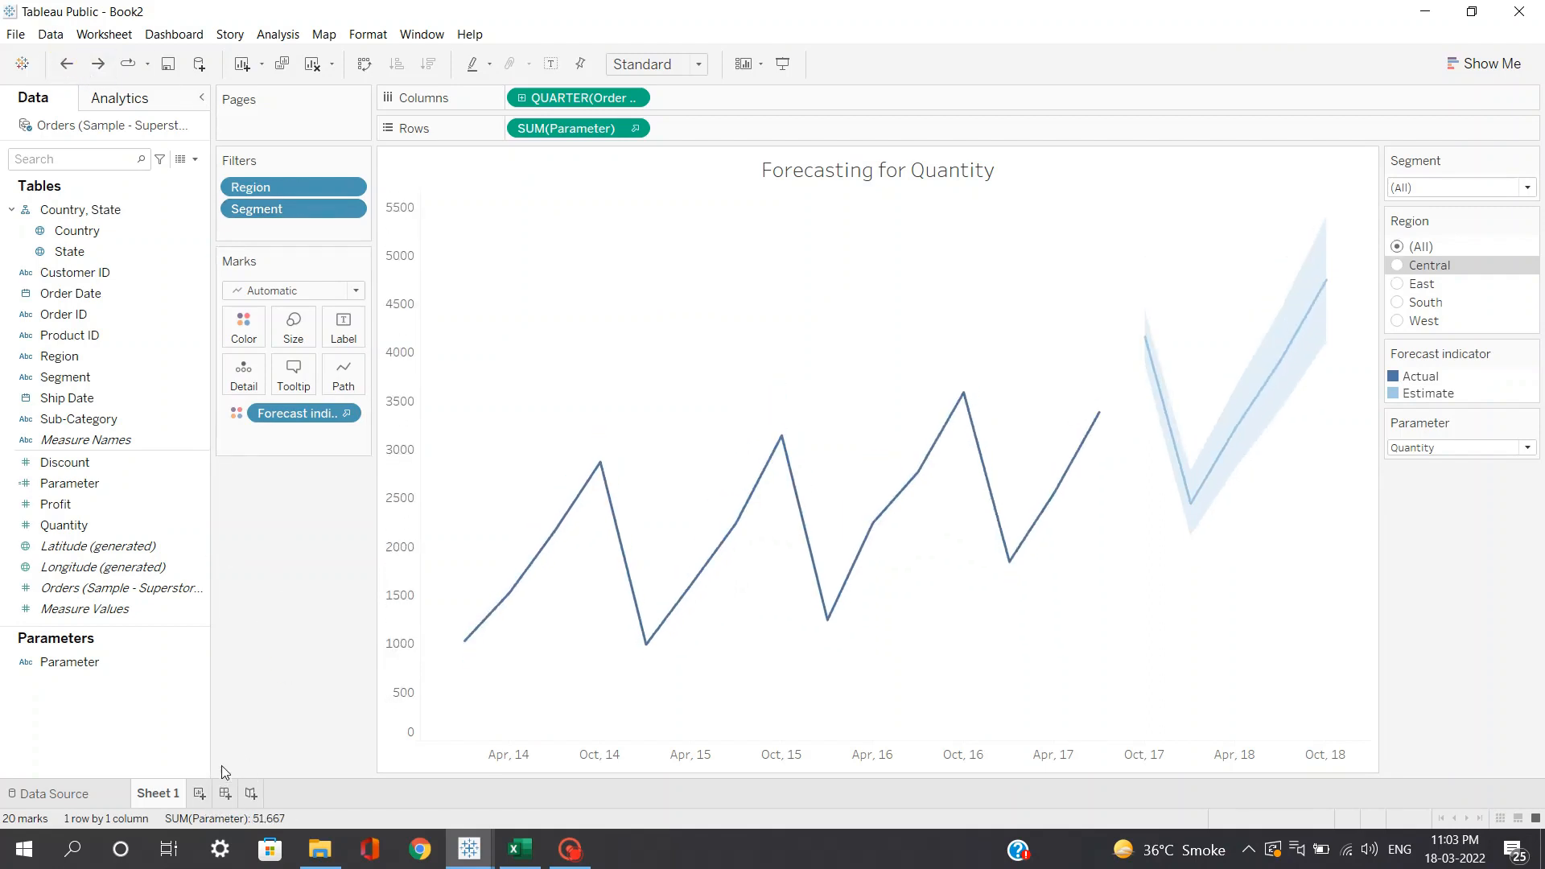
Step: Create a new dashboard and set its size to Automatic
click(226, 801)
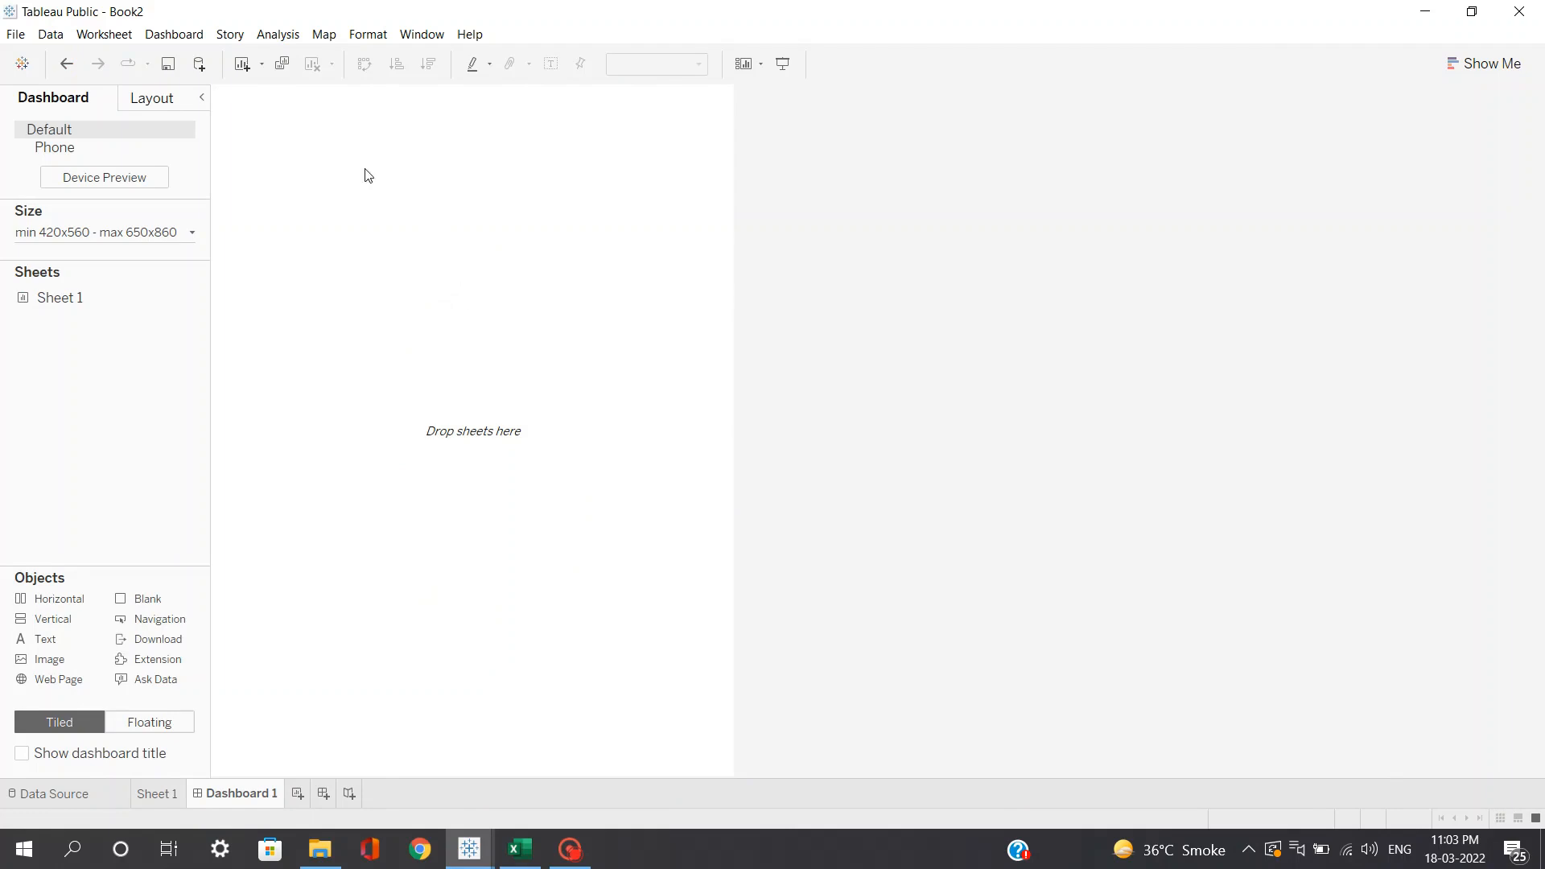
click(141, 238)
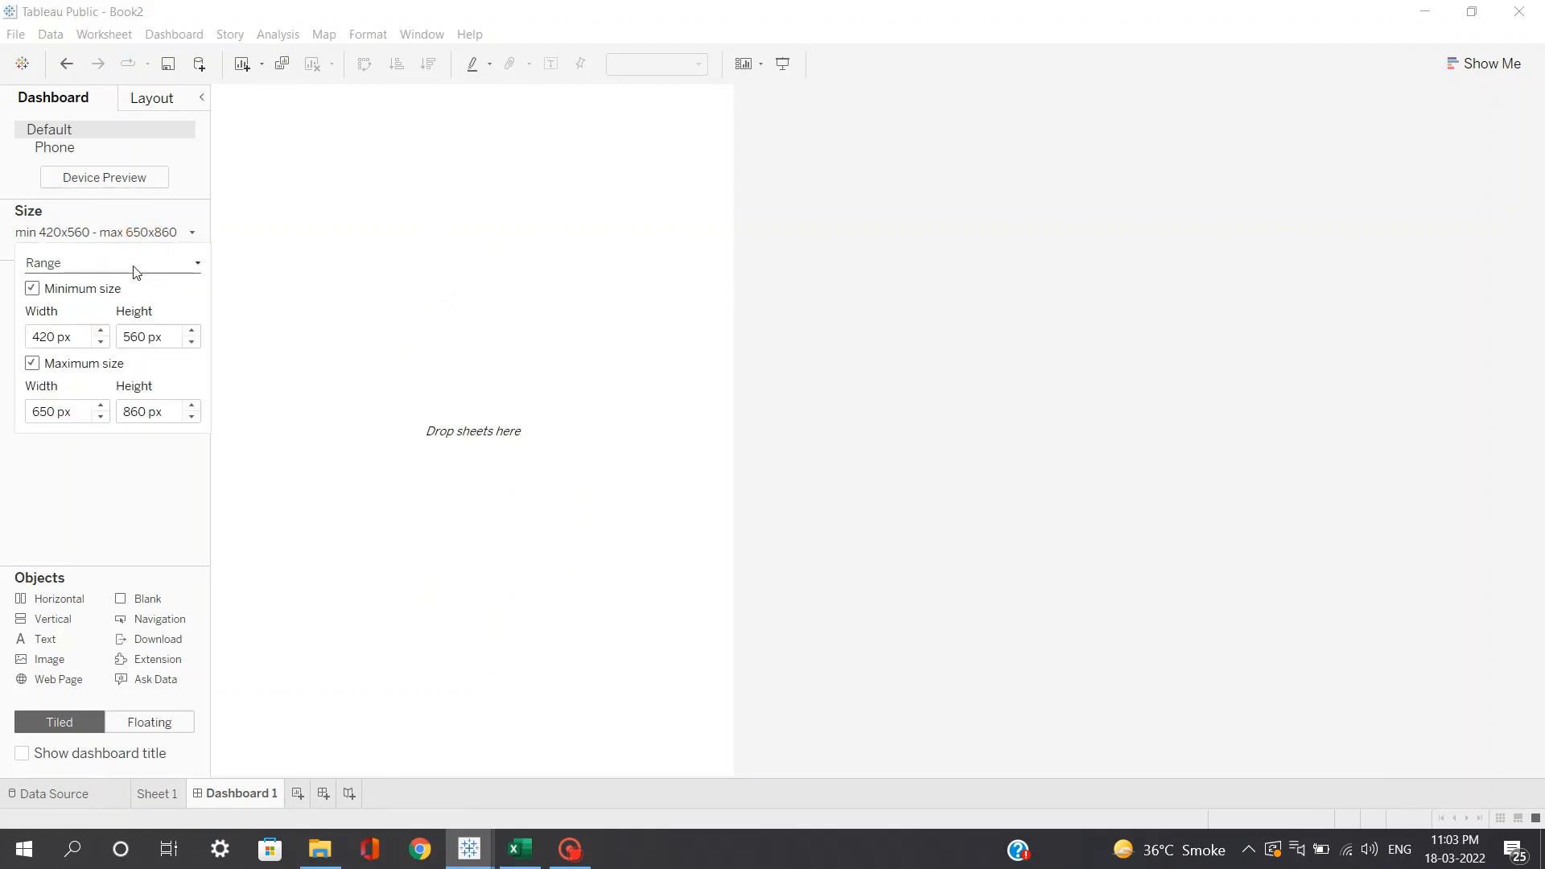
click(136, 270)
click(112, 305)
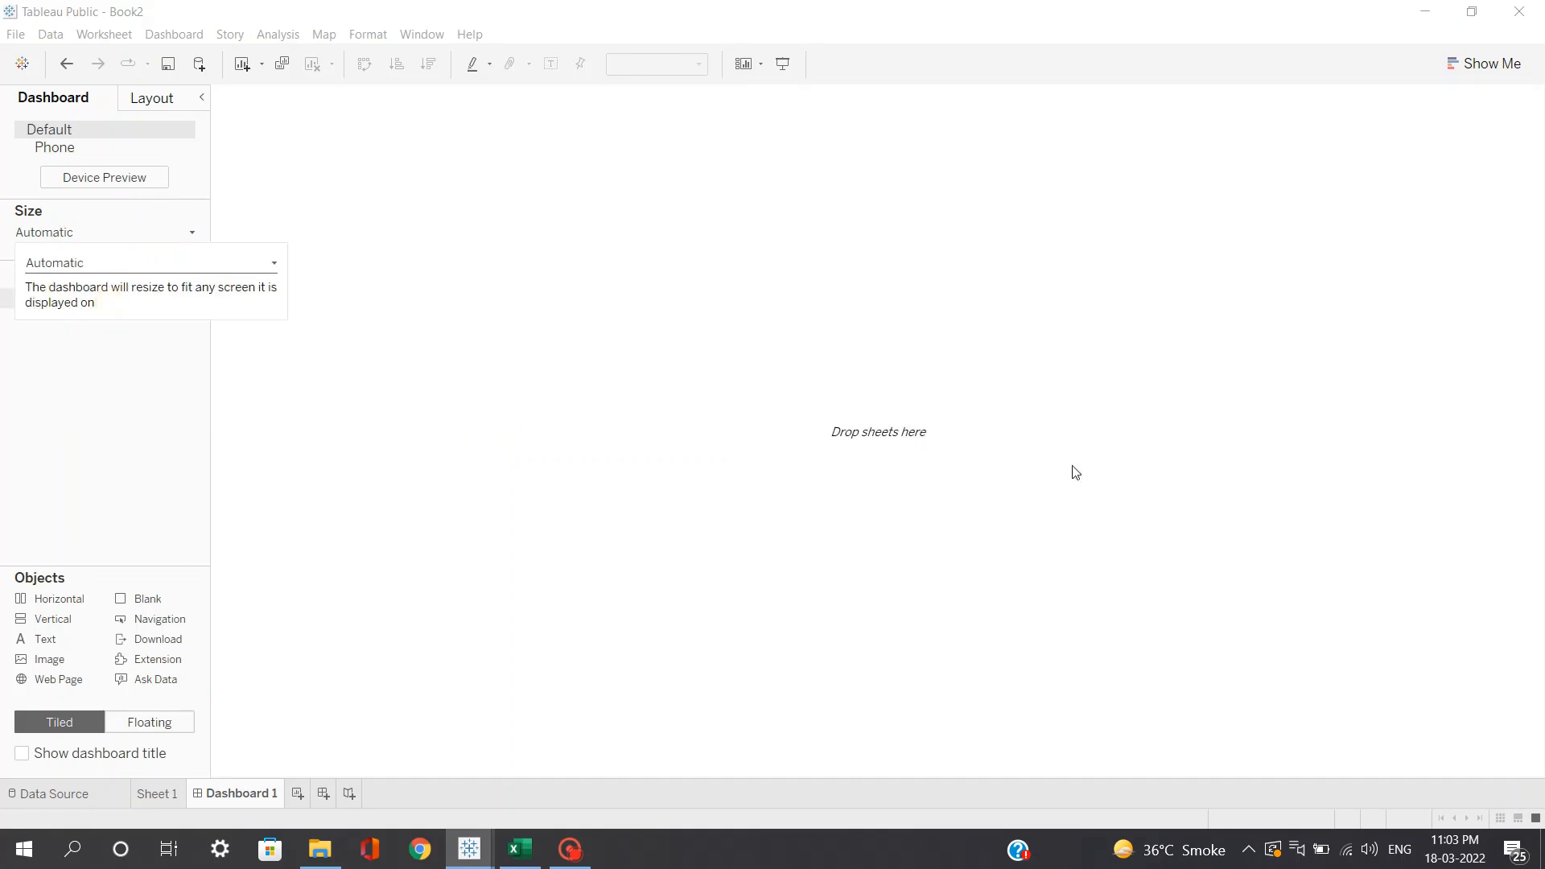
click(93, 393)
Step: Place Sheet 1 on the dashboard and widen the column holding the filters and legend by narrowing the chart
mouse_move(101, 313)
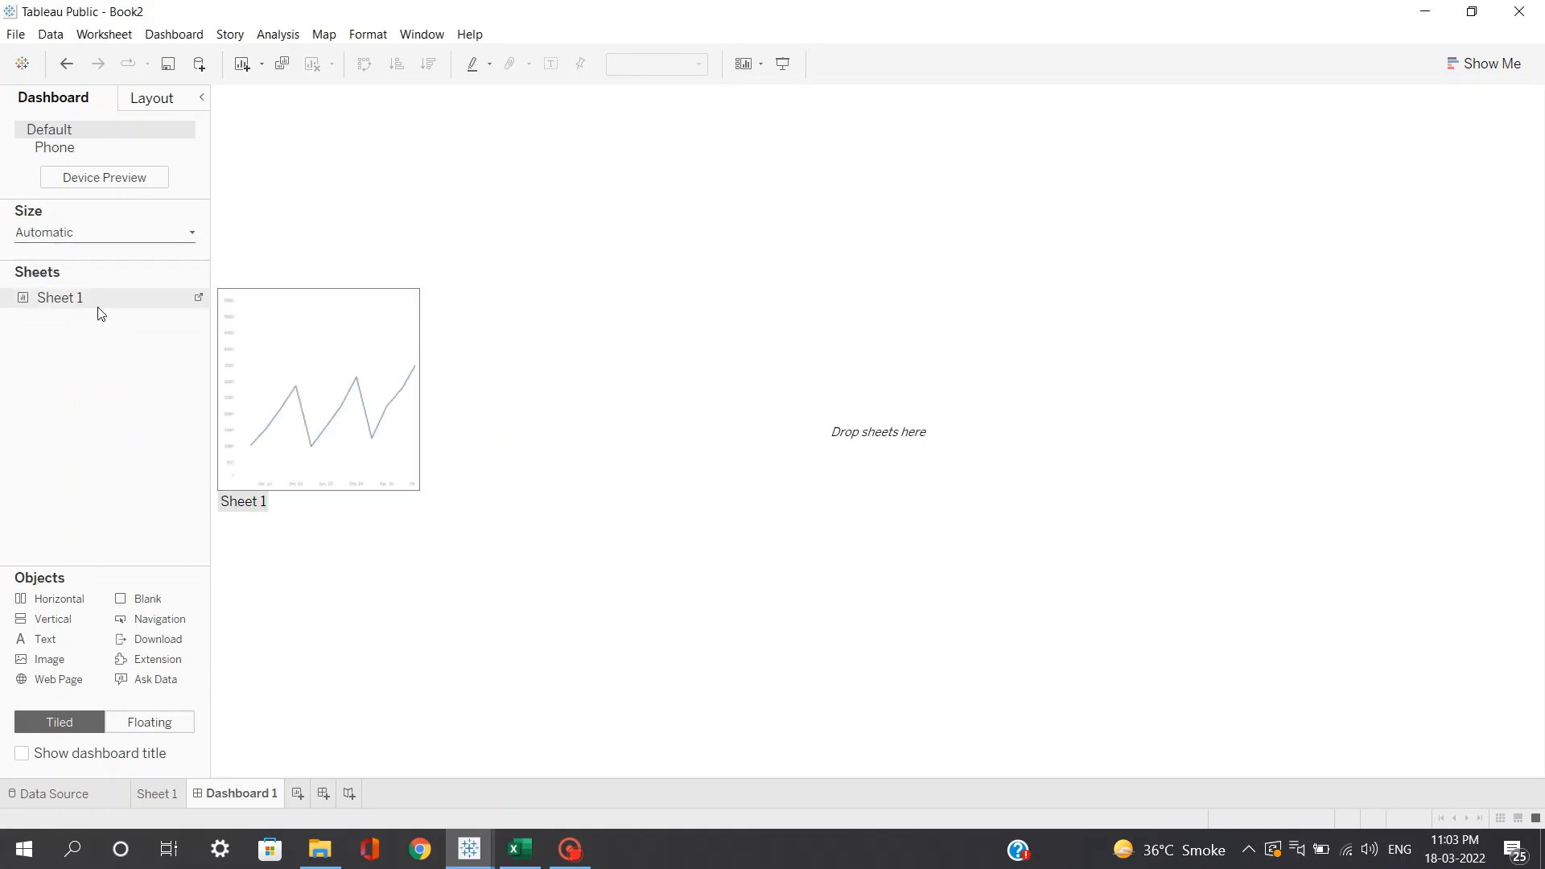
mouse_move(85, 299)
mouse_down()
mouse_move(180, 296)
mouse_move(698, 428)
mouse_up()
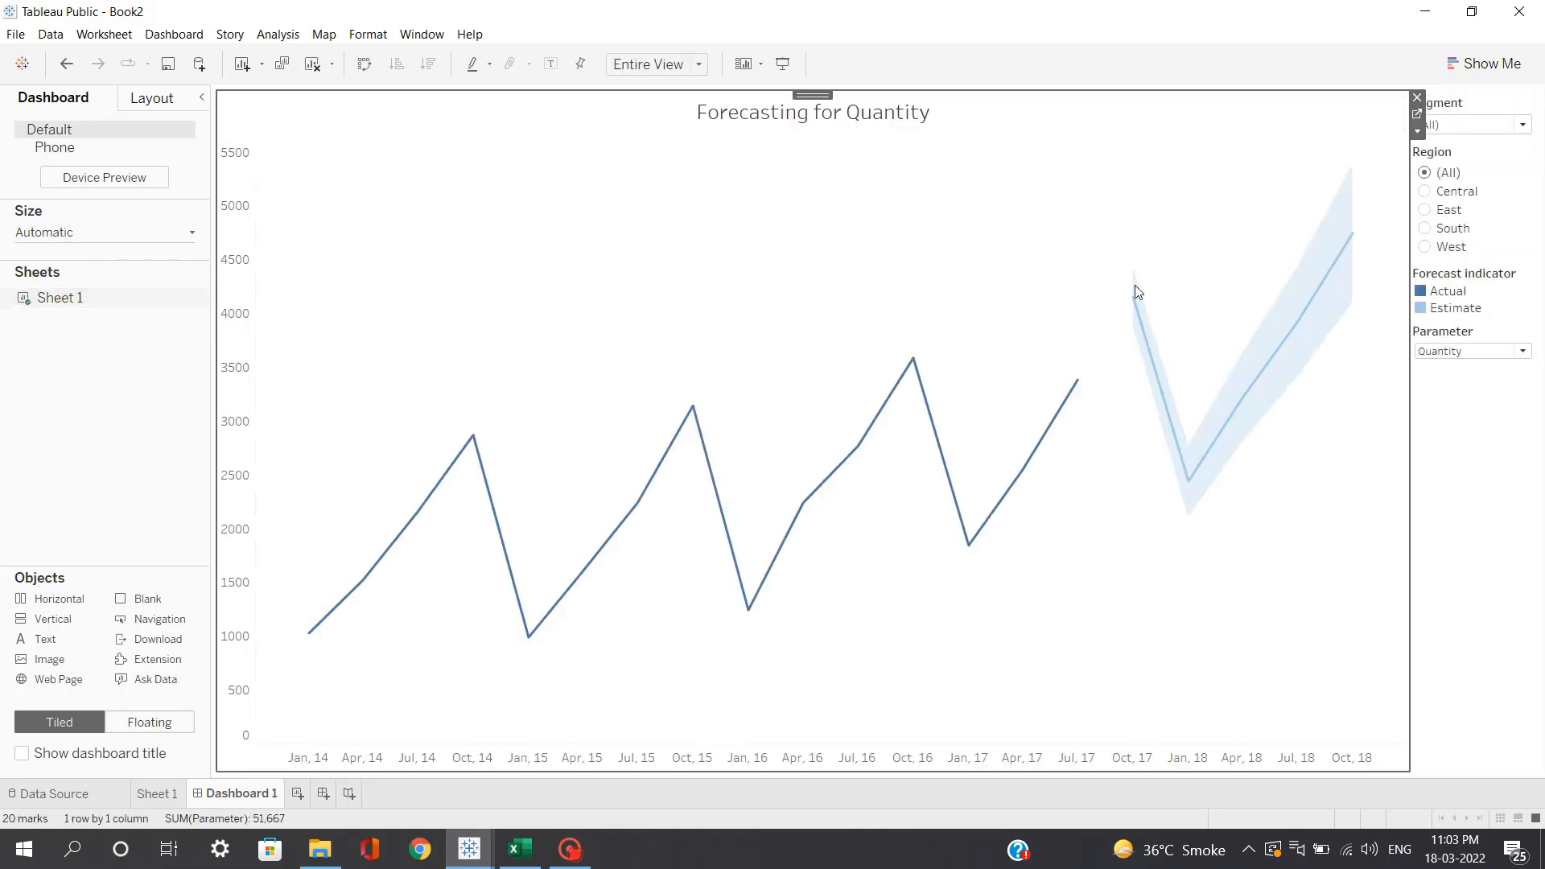
click(1223, 231)
mouse_move(1409, 422)
mouse_down()
mouse_move(1324, 418)
mouse_move(1341, 414)
mouse_up()
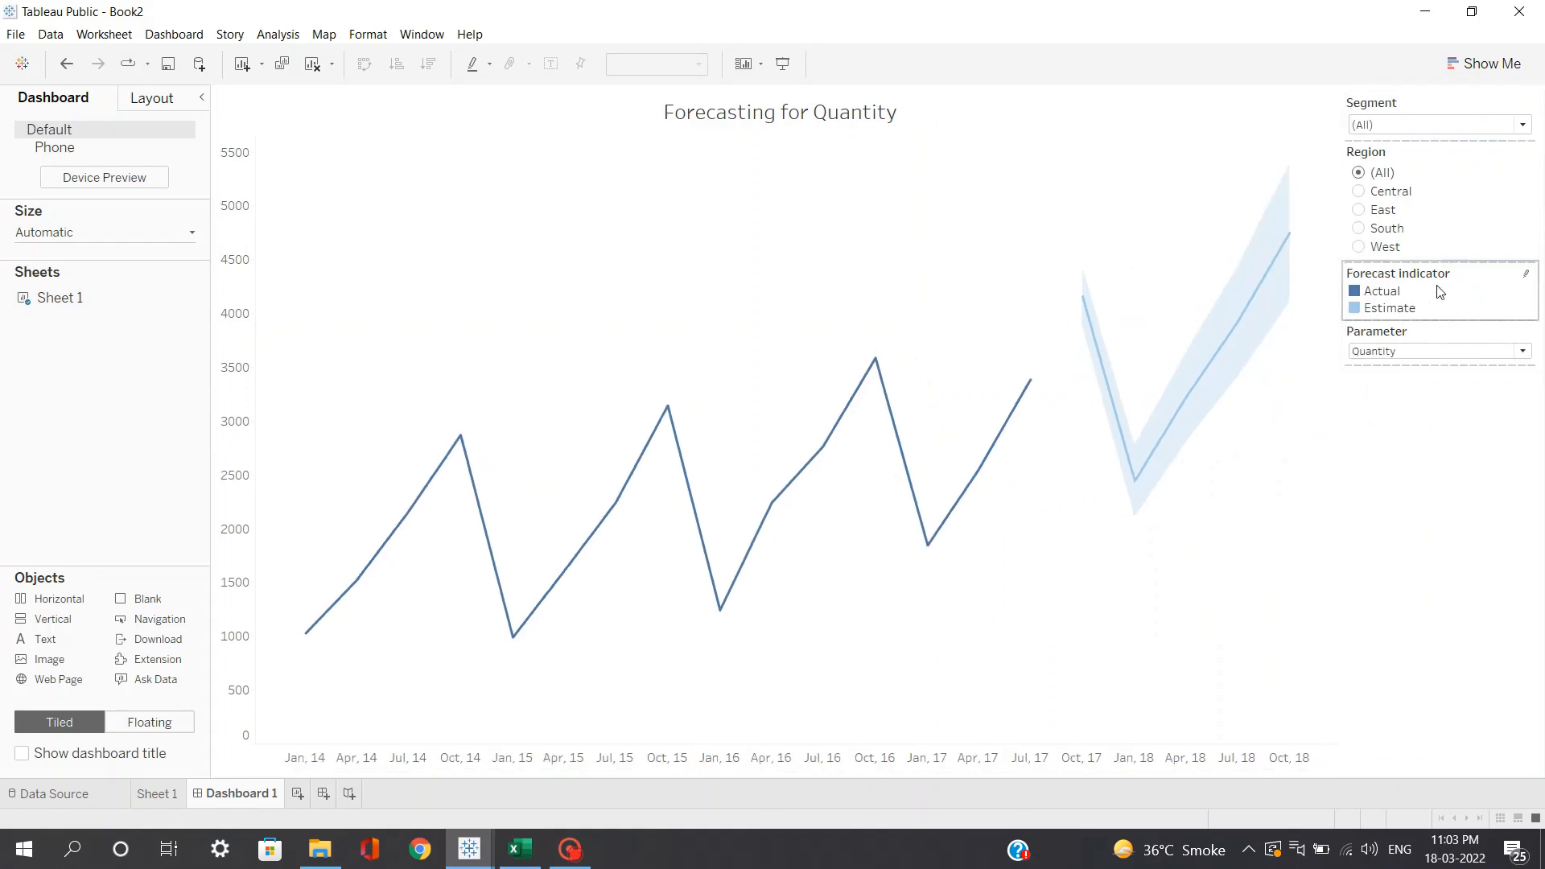
Step: Move the Forecast indicator legend above the Segment filter
mouse_move(1441, 259)
mouse_down()
mouse_move(1435, 102)
mouse_move(1410, 113)
mouse_move(1404, 217)
mouse_up()
click(1406, 99)
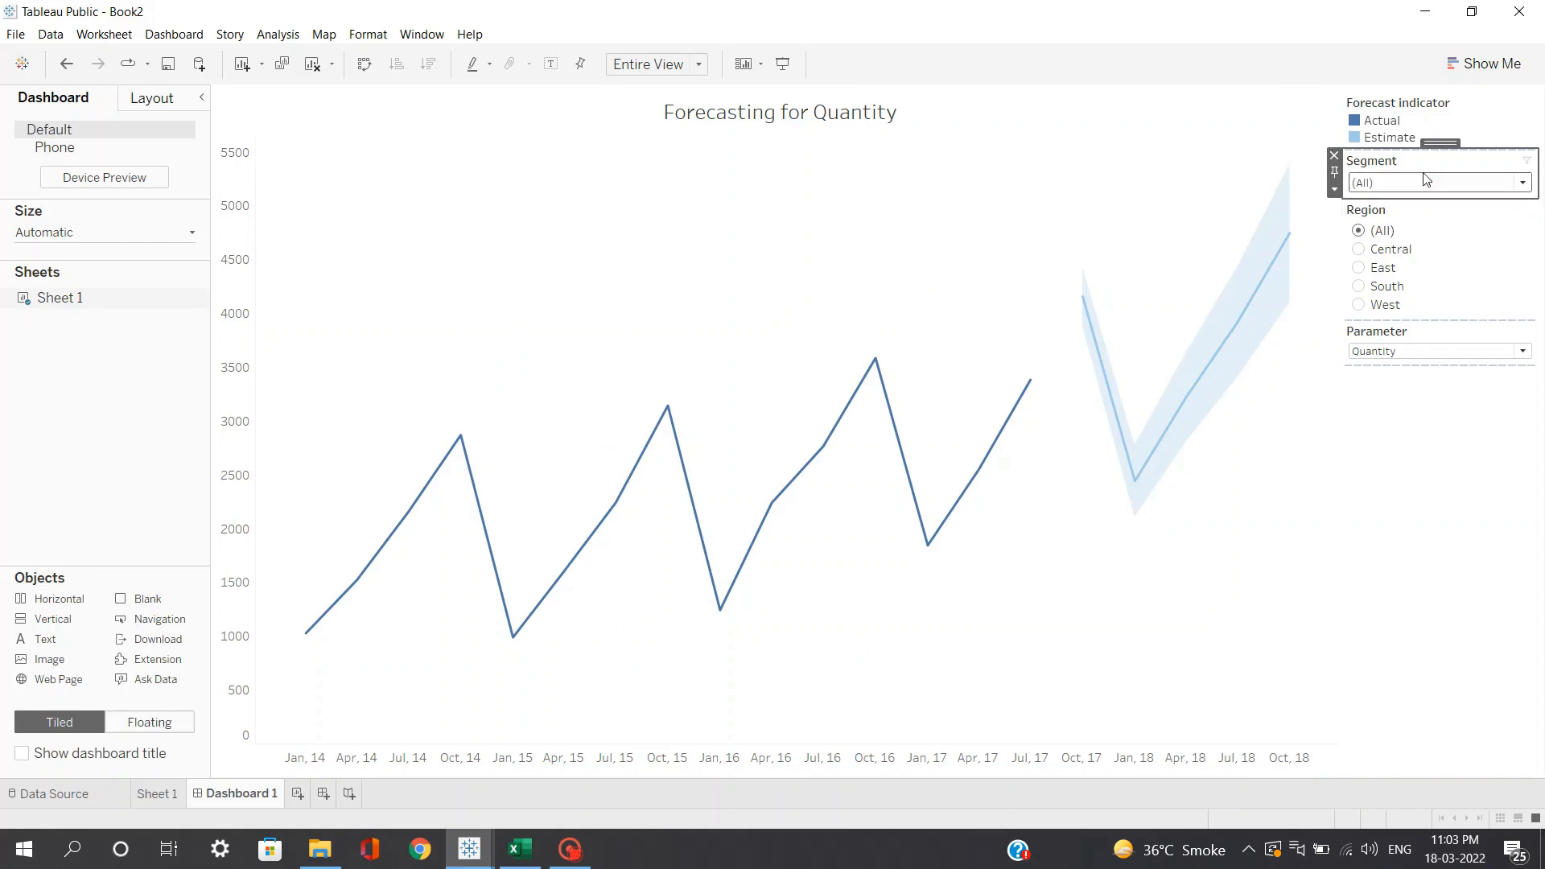
click(1414, 104)
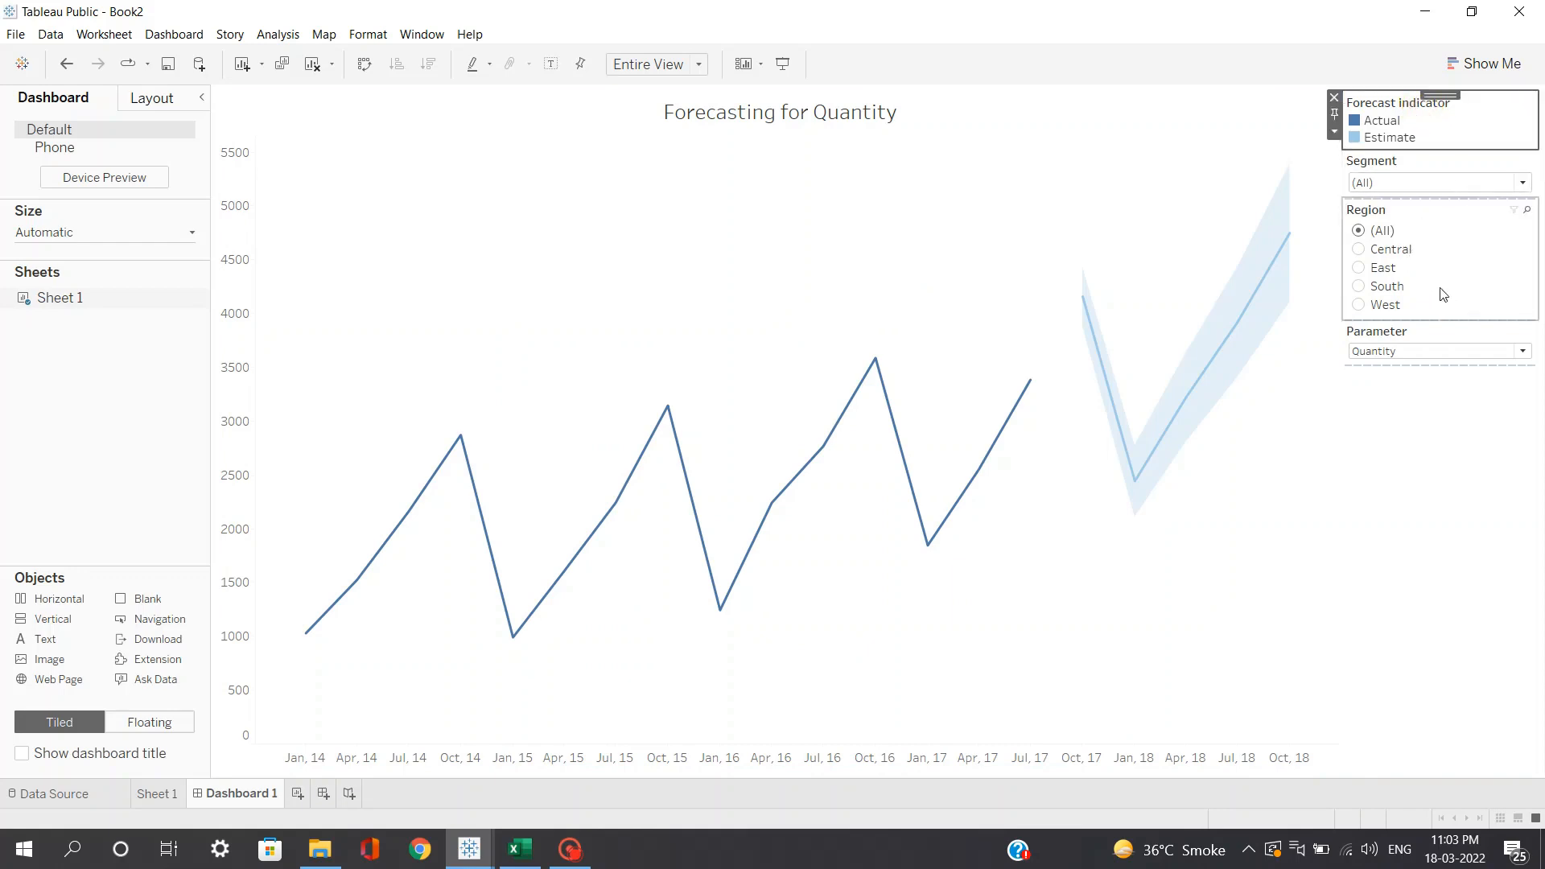
Step: Change the Segment filter on the dashboard to a Single Value (list)
click(1448, 161)
click(1334, 188)
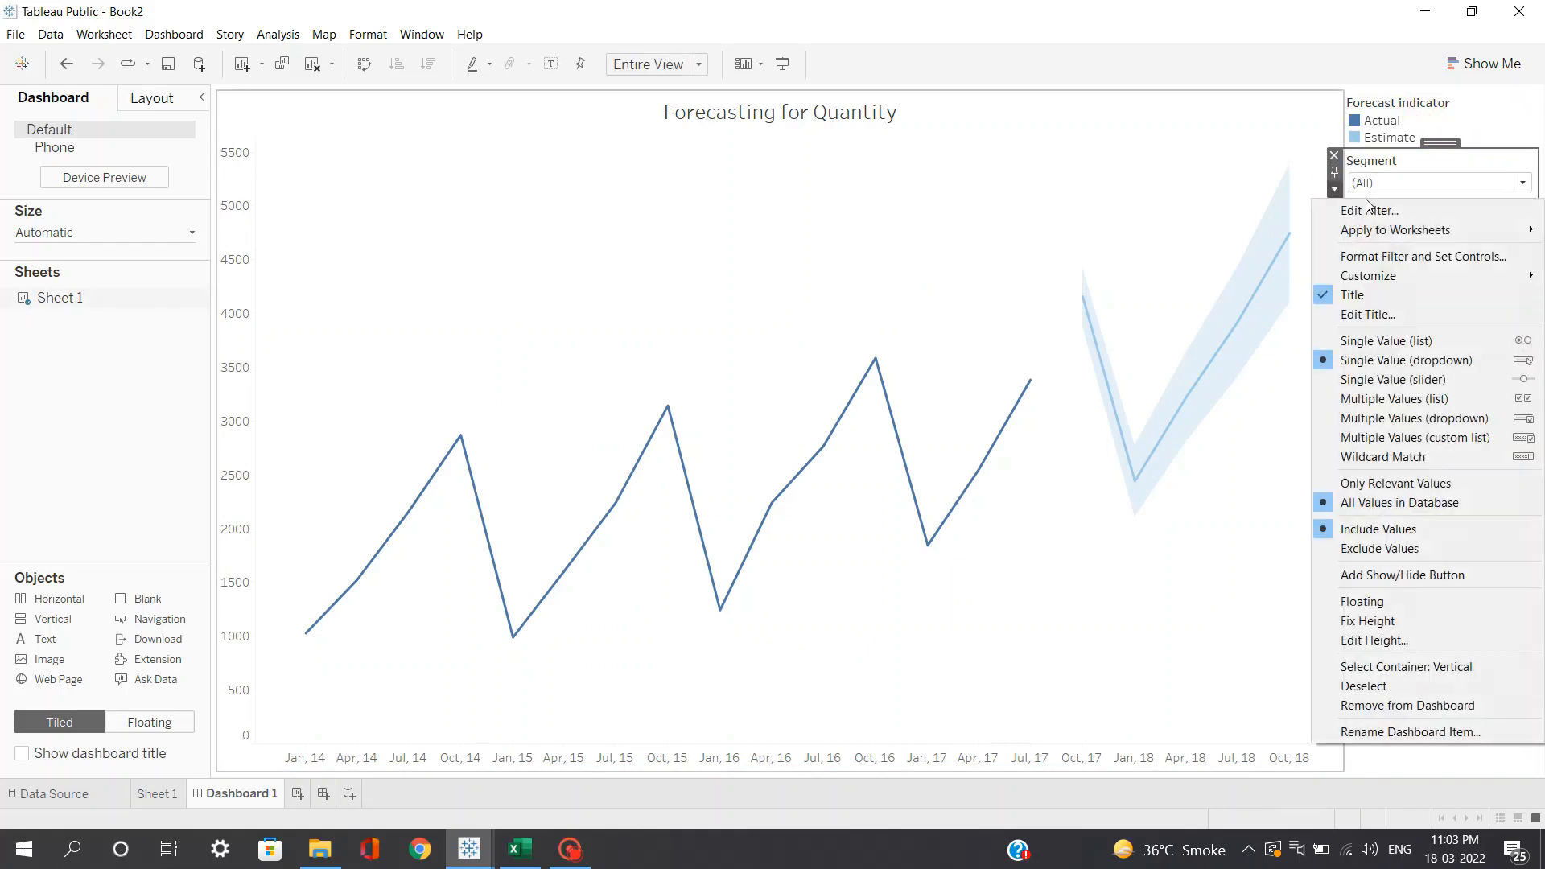
click(1403, 341)
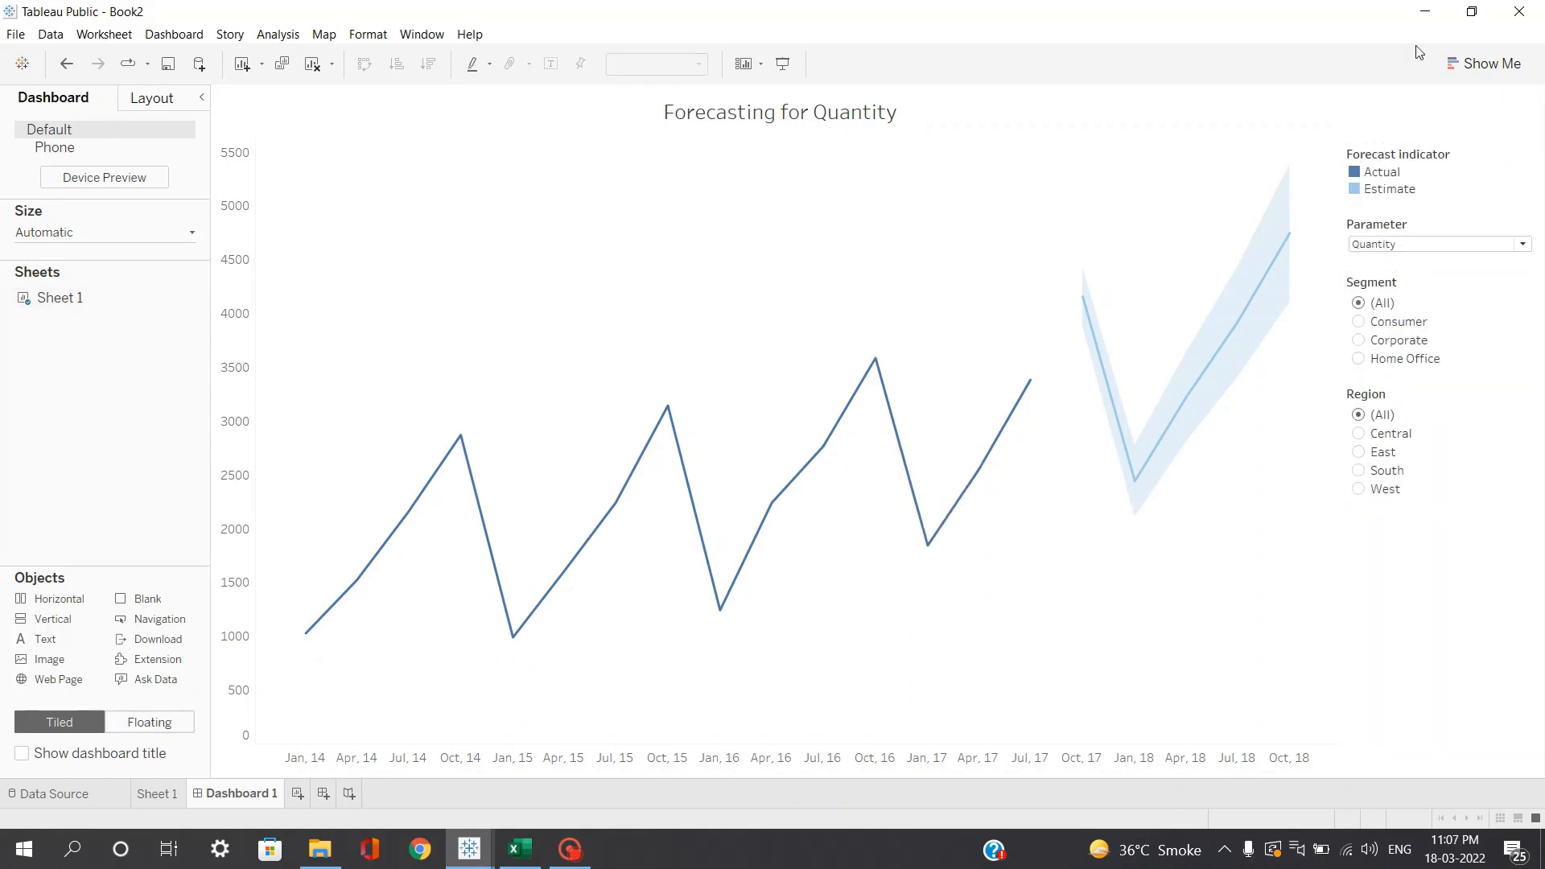
click(1389, 119)
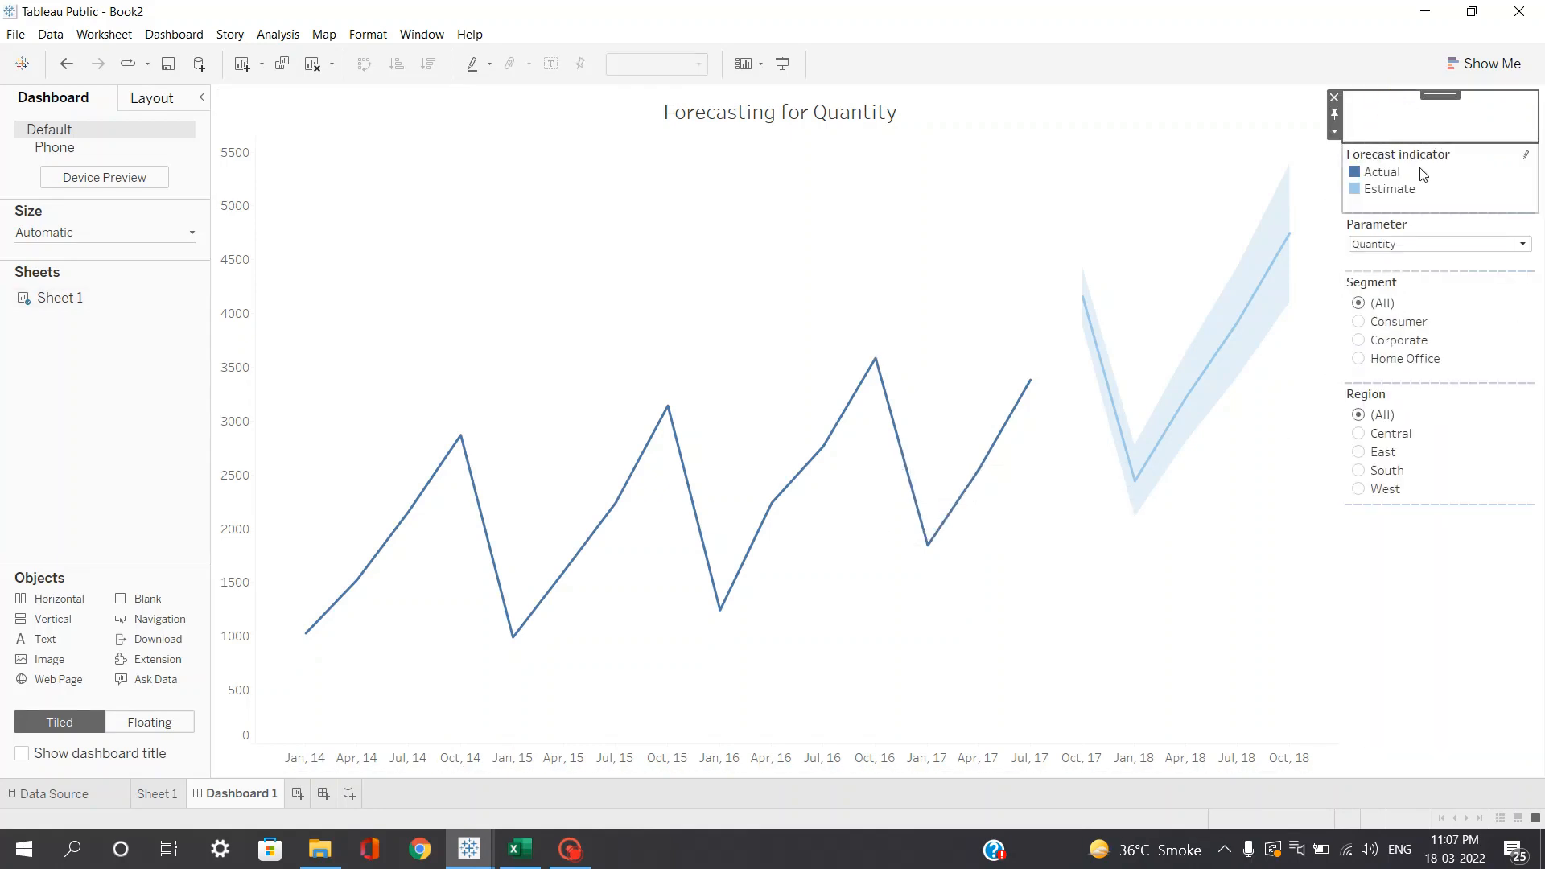
double_click(929, 114)
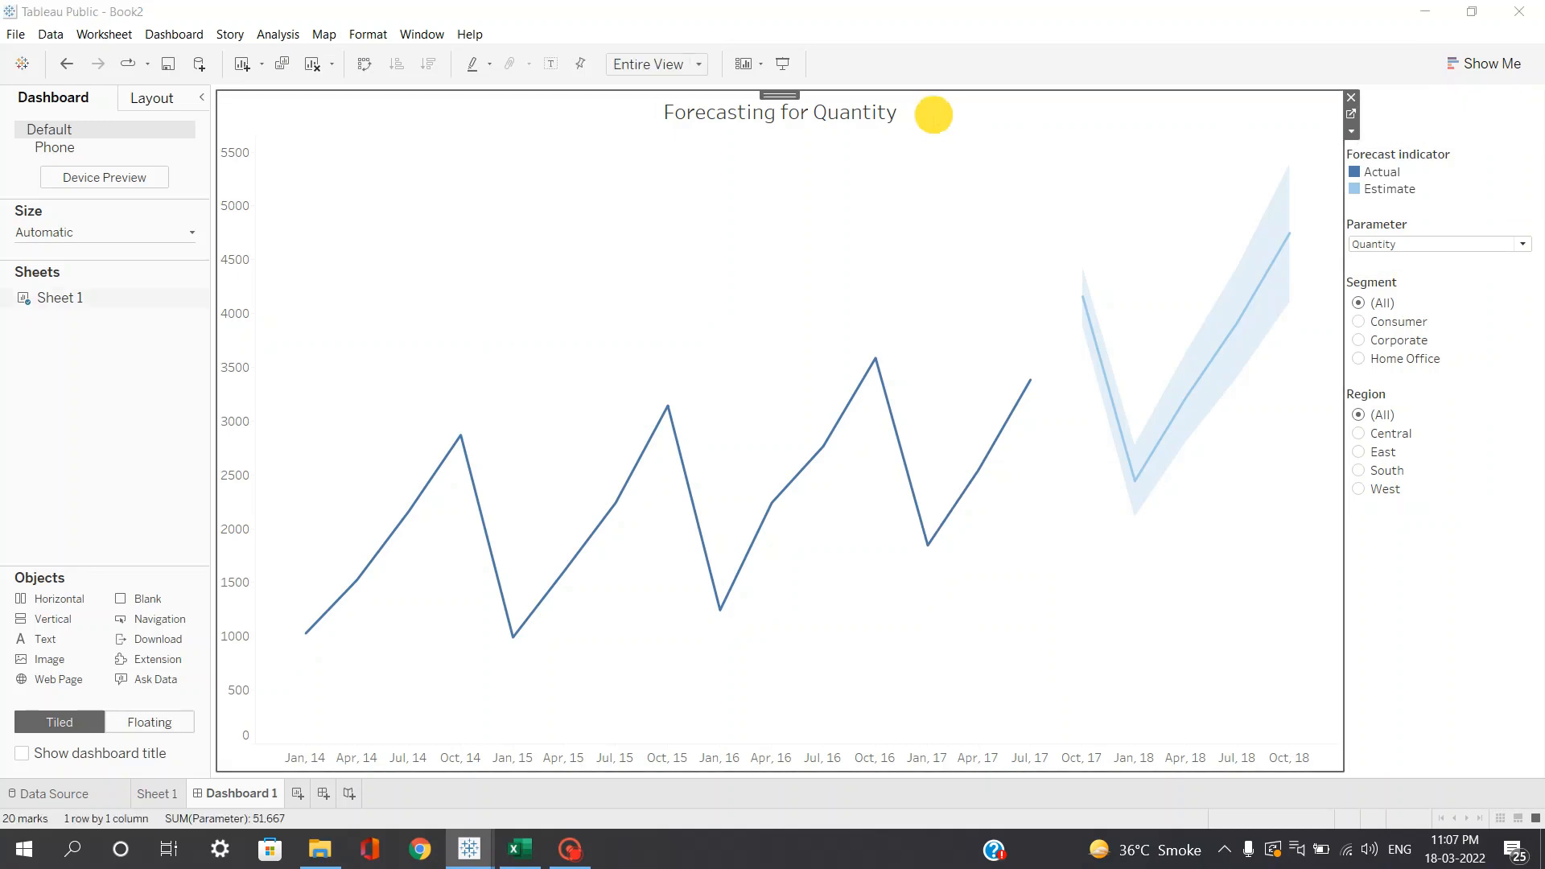
click(873, 636)
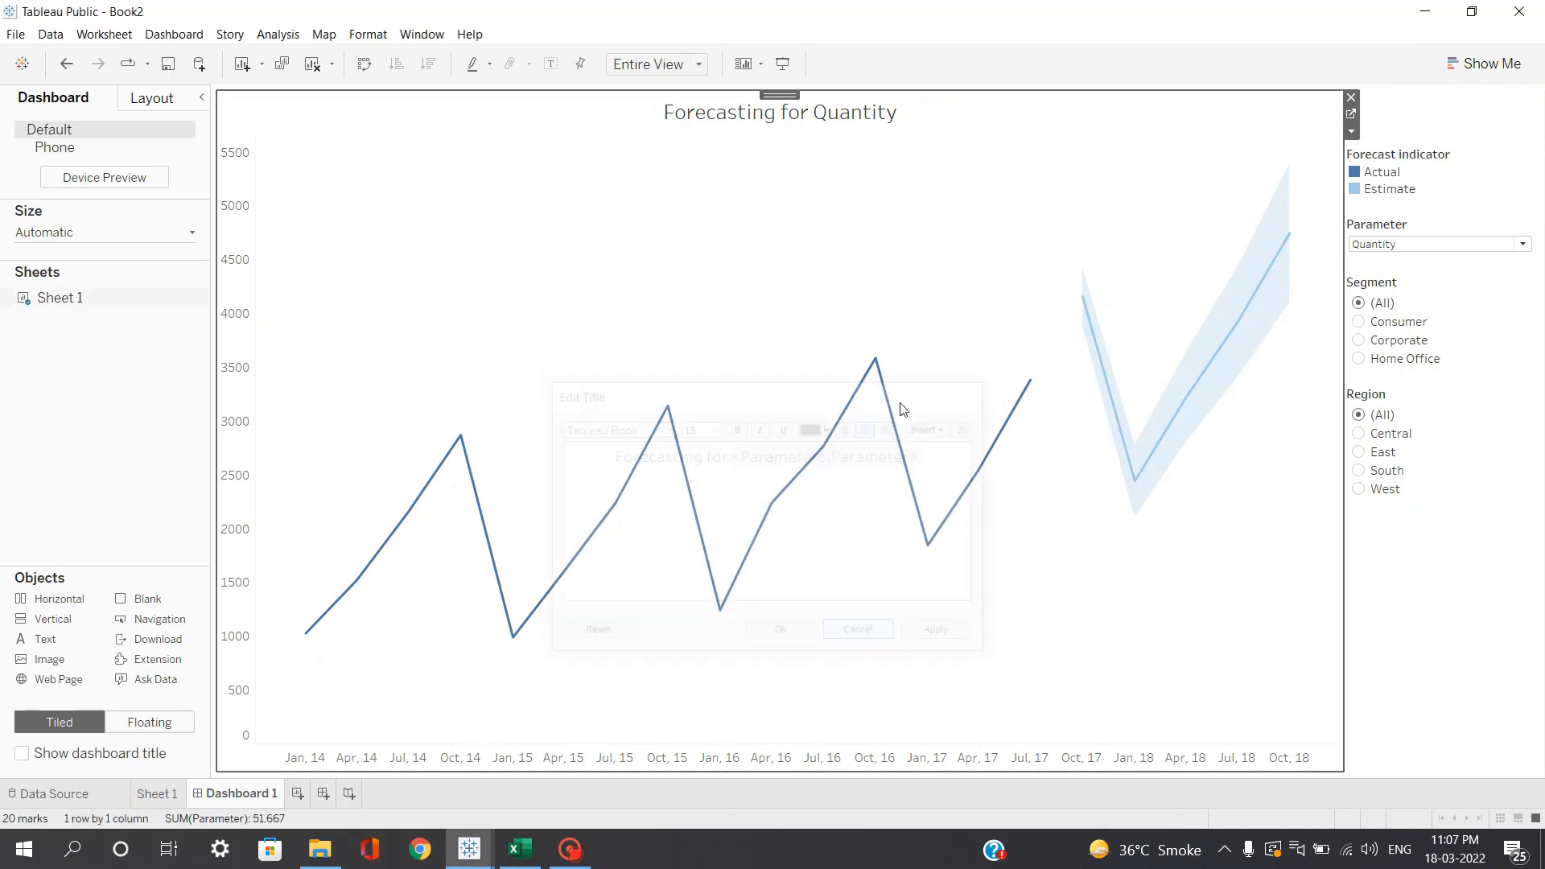
Step: Format the chart title with black shading
right_click(931, 108)
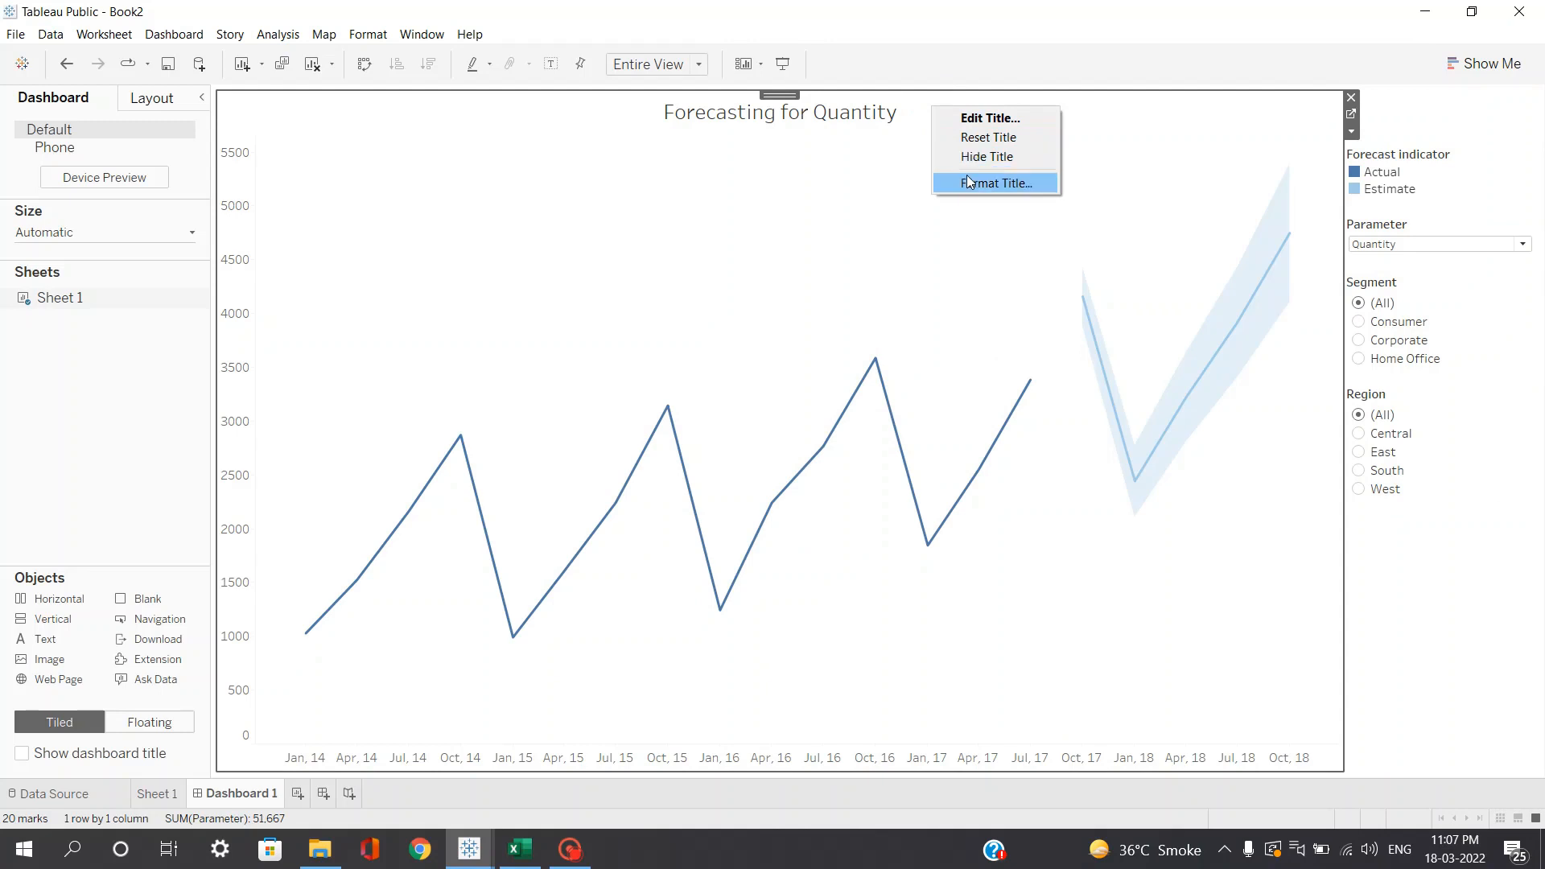
click(967, 184)
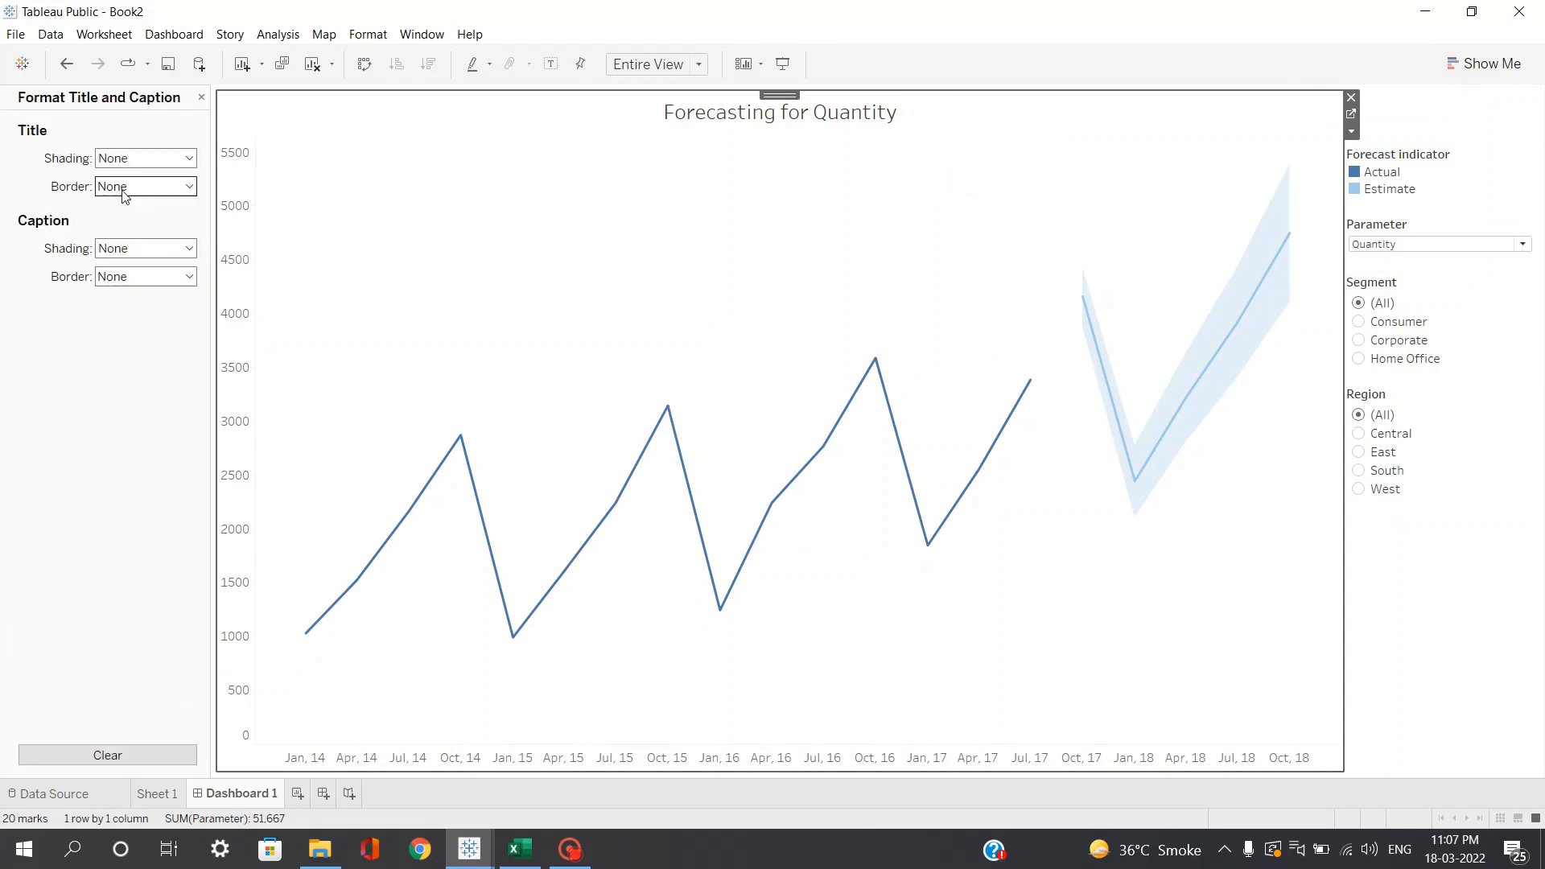
click(149, 159)
click(111, 206)
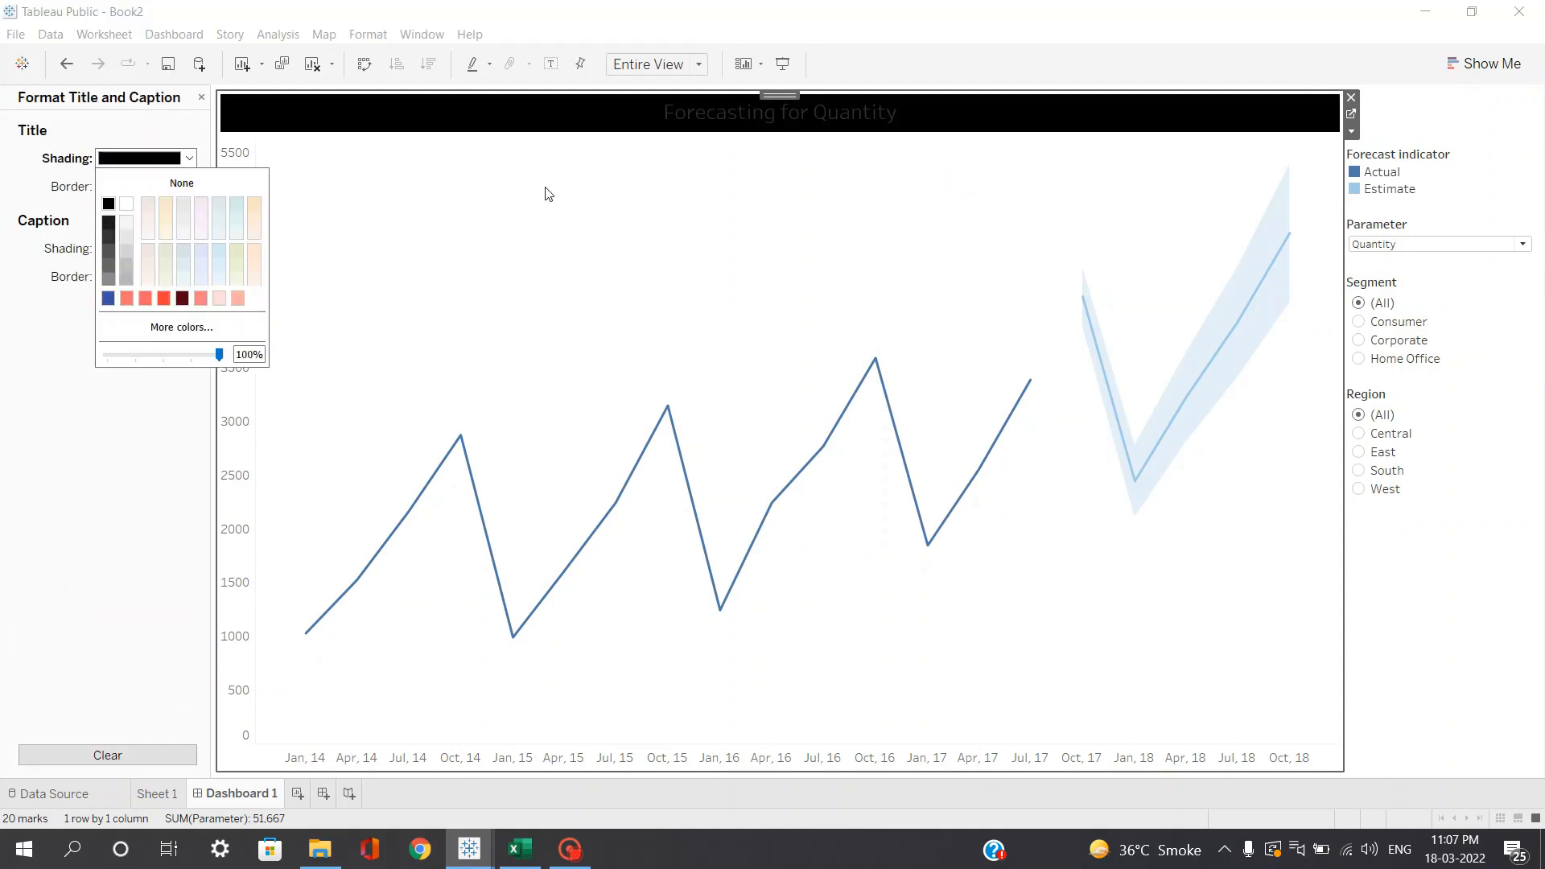
Step: Set the color of the whole chart title text to white
click(738, 121)
double_click(739, 120)
drag(938, 455, 555, 435)
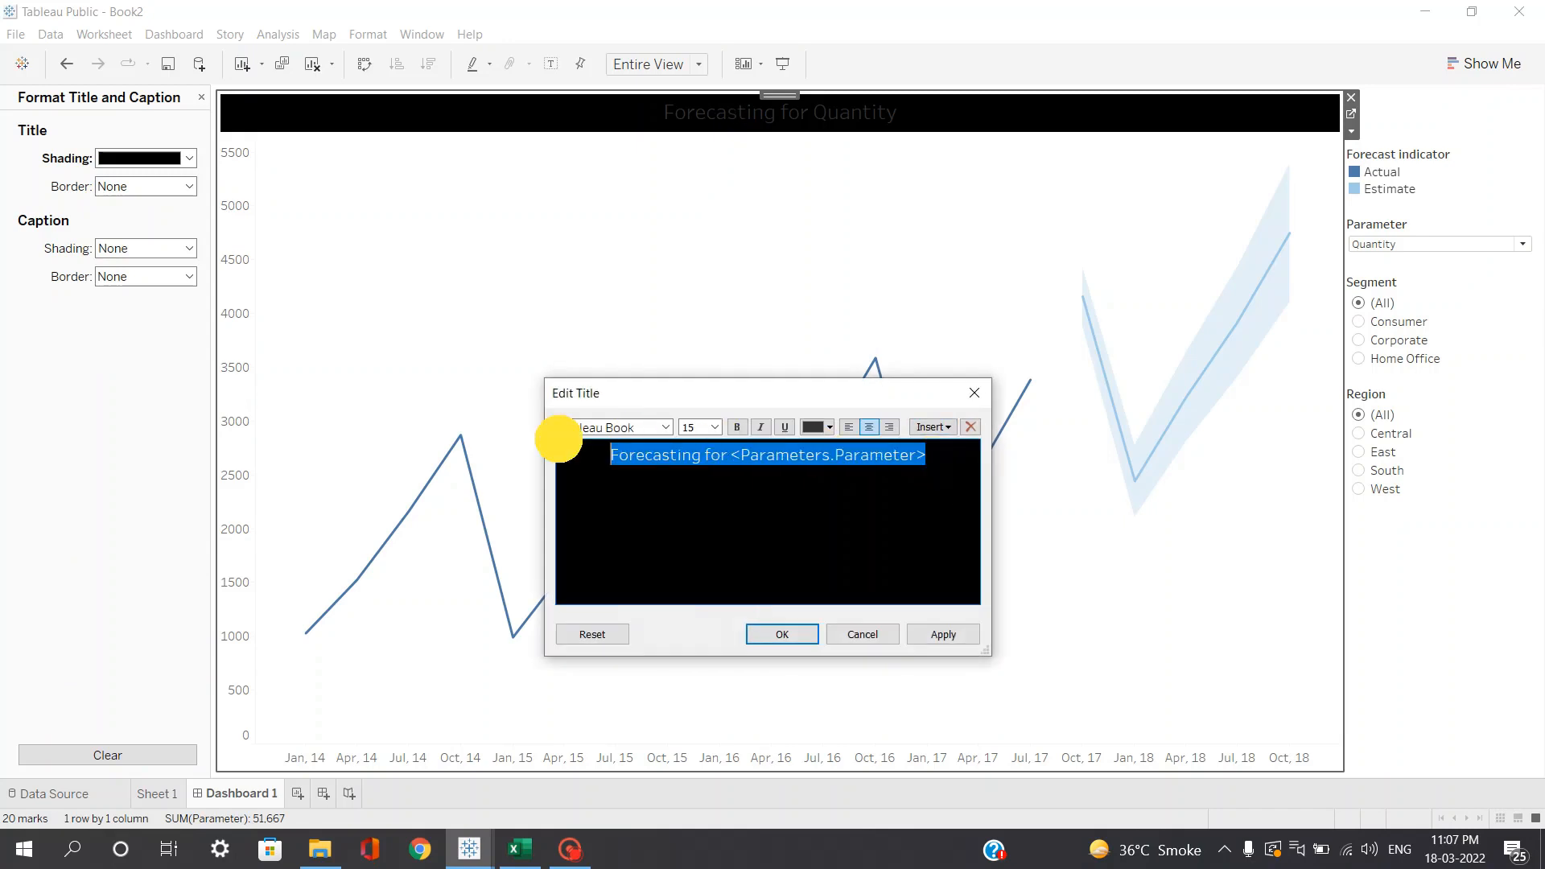
click(821, 427)
click(833, 449)
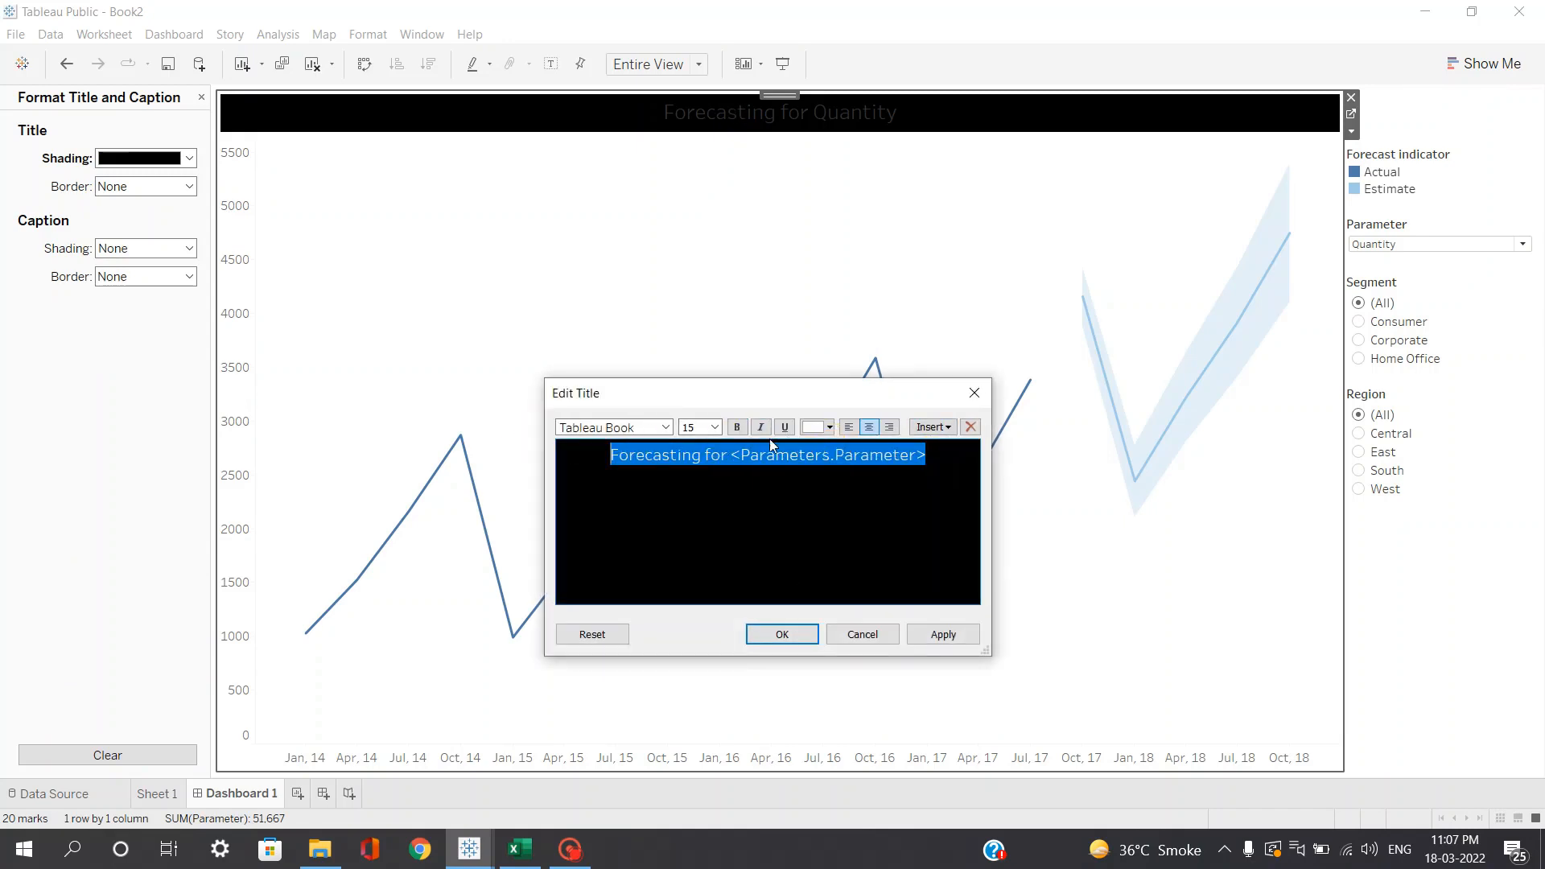
click(797, 635)
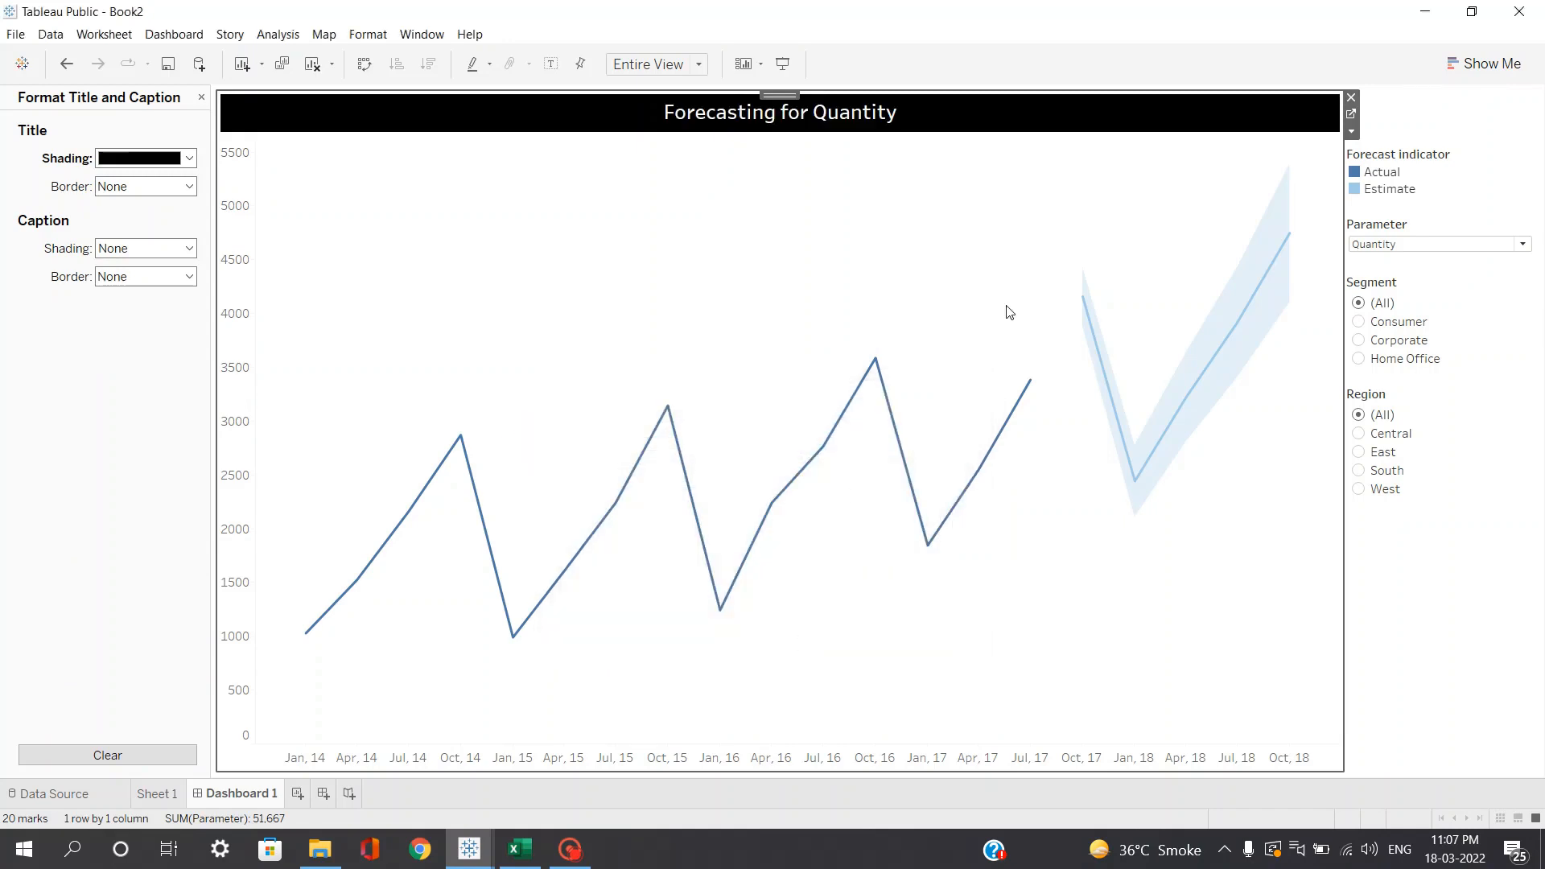
Step: Shorten the blank space above the Forecast indicator legend so that it ends level with the title band
click(1415, 143)
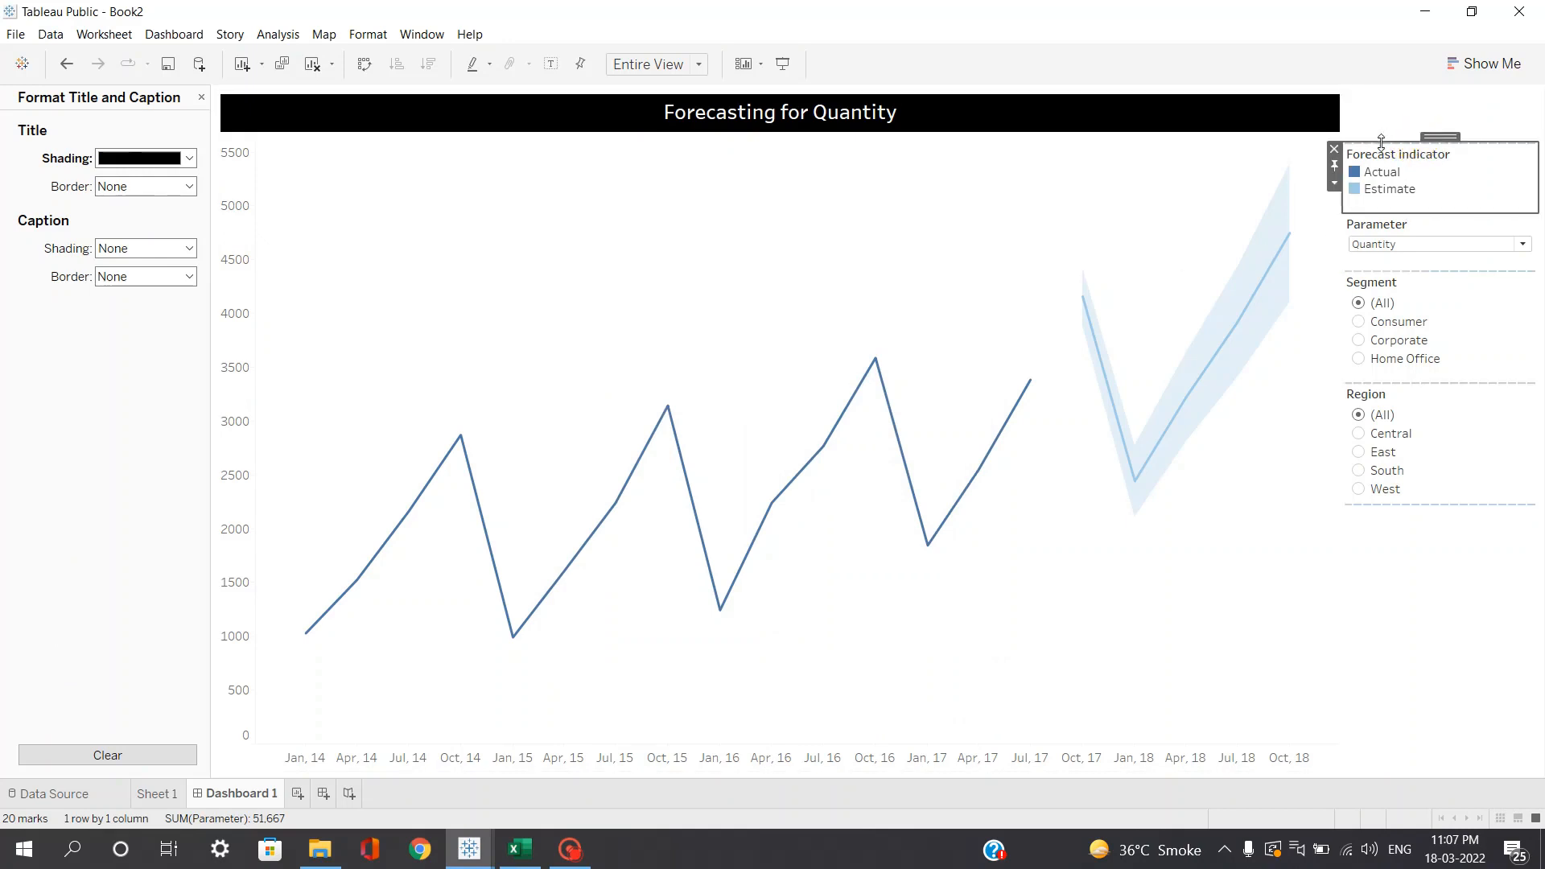
click(1380, 132)
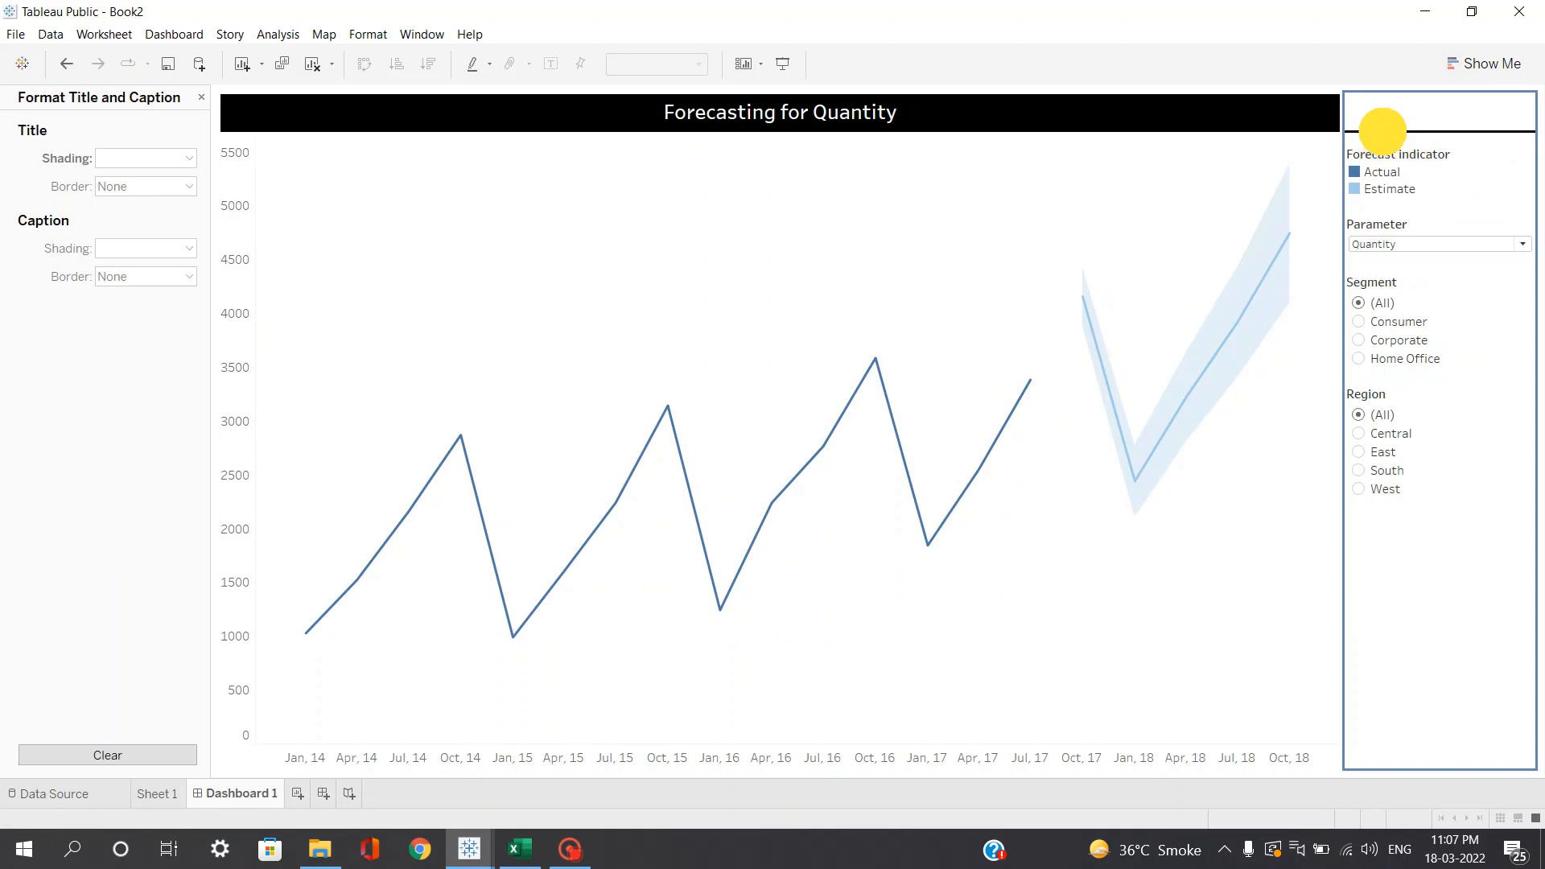
drag(1382, 131, 1381, 131)
click(1413, 141)
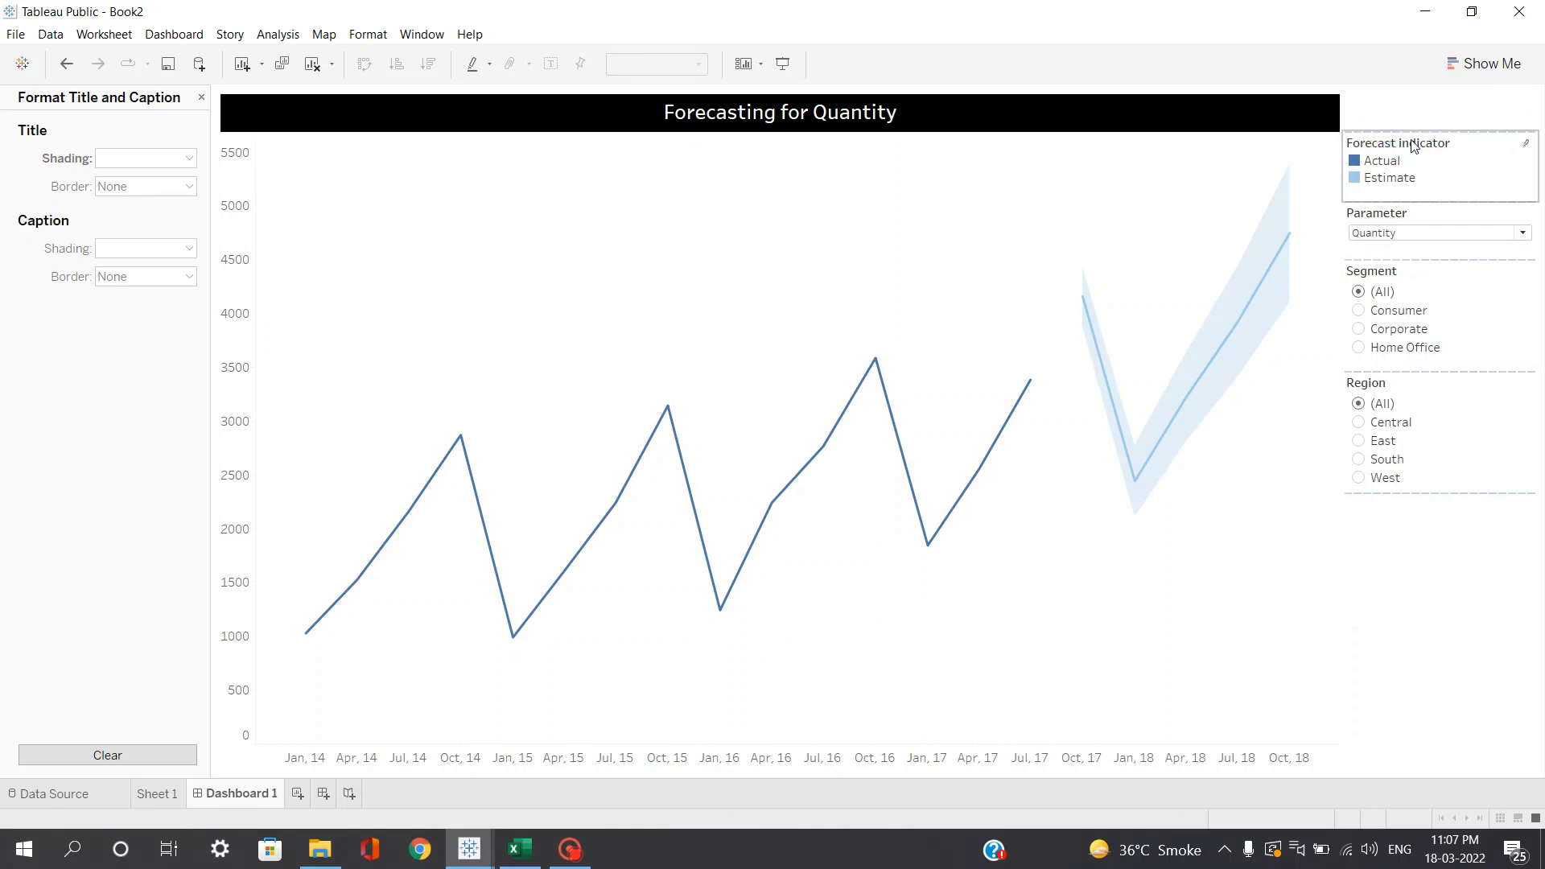
click(1397, 203)
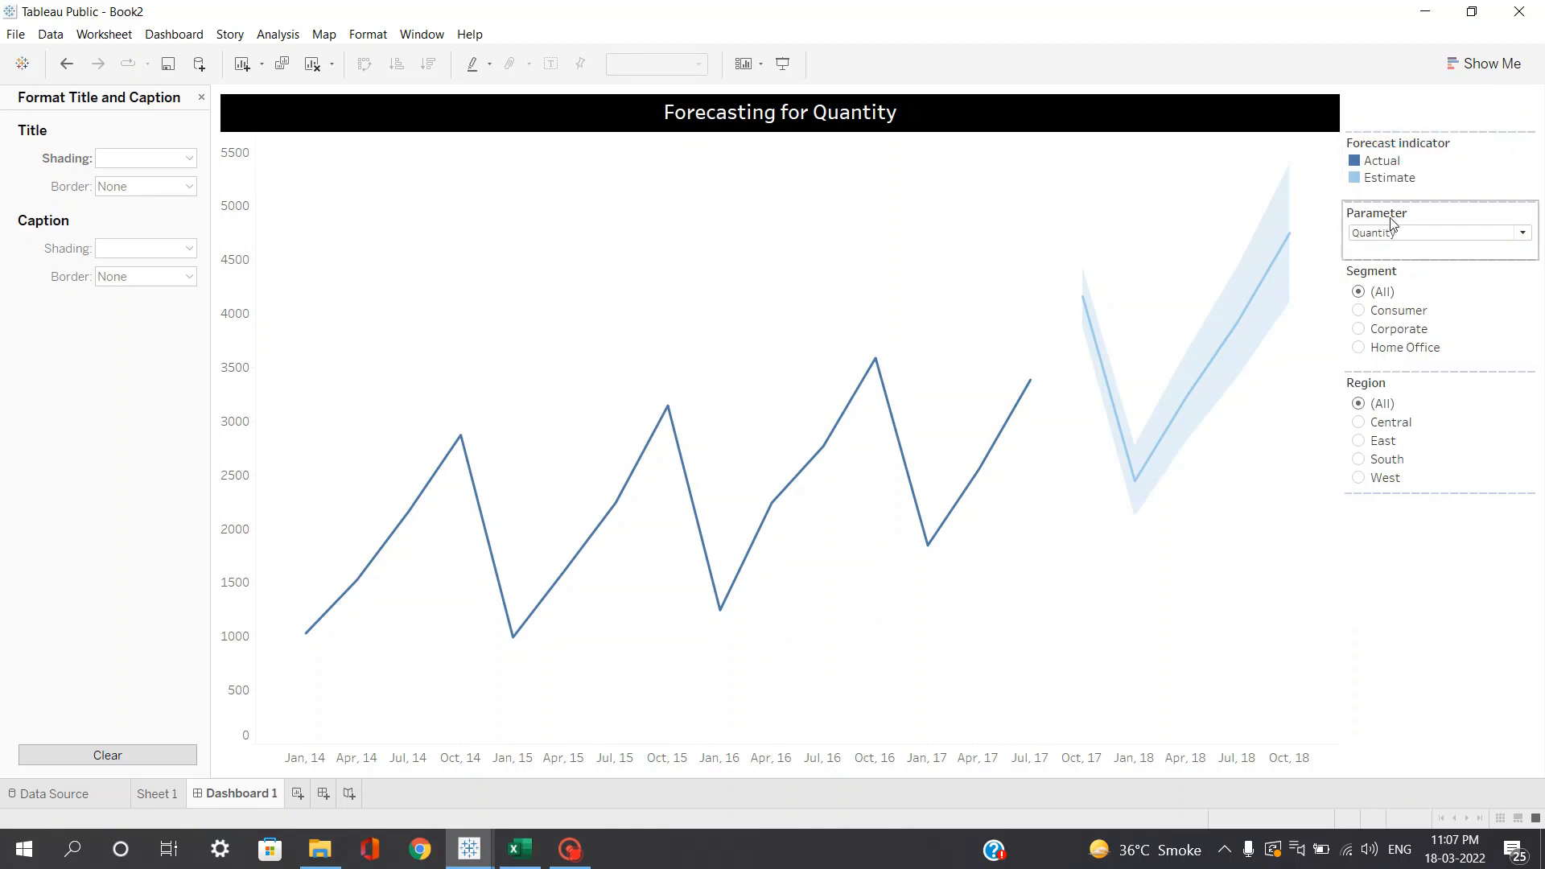
click(1442, 288)
click(1428, 138)
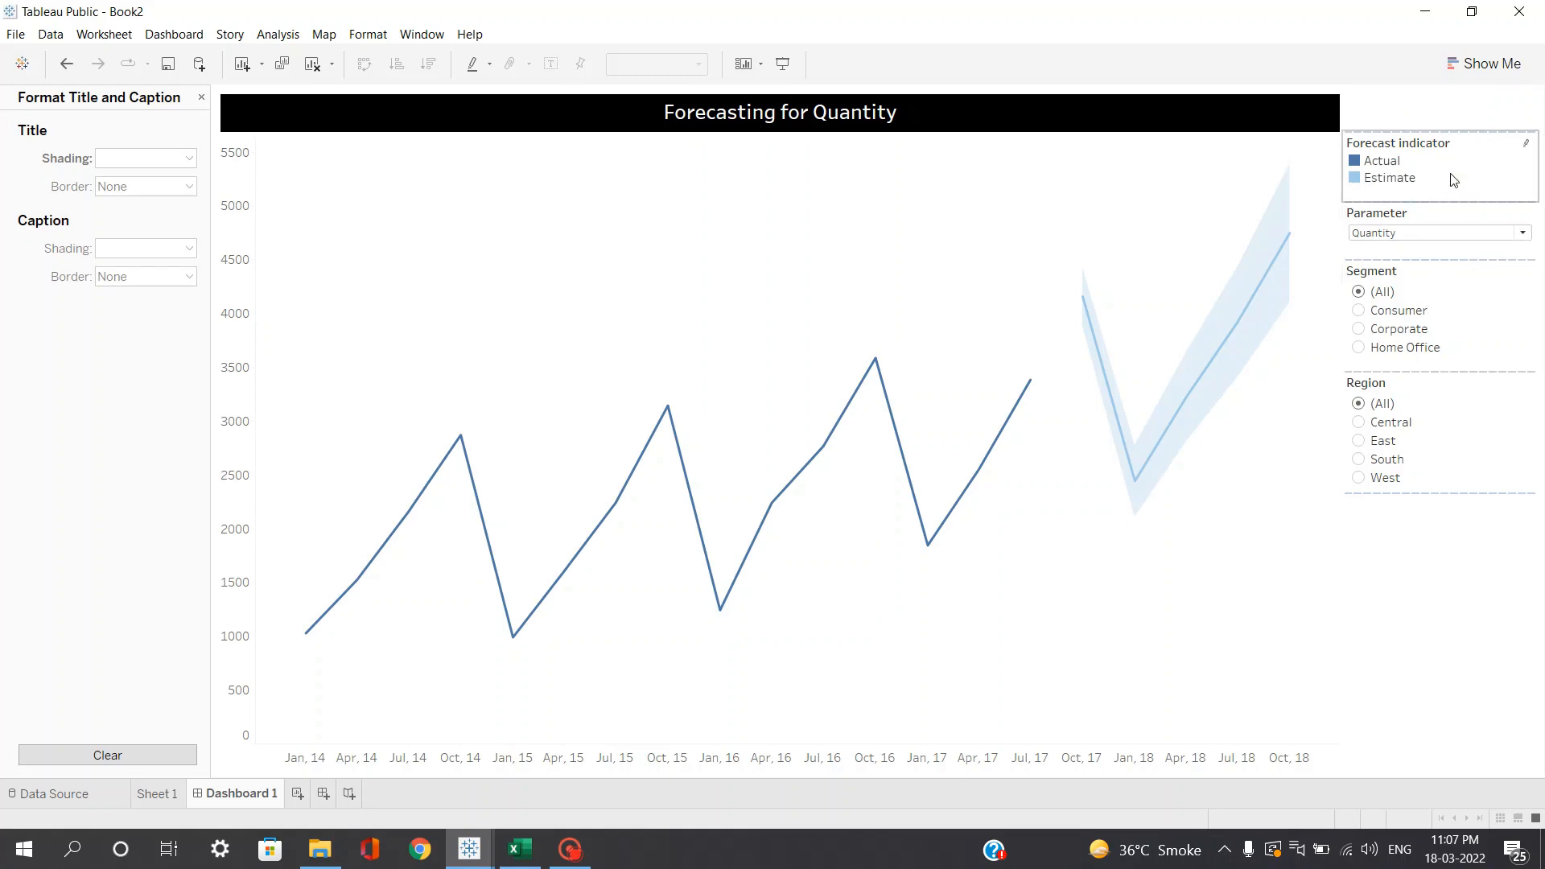
click(1287, 212)
Step: Format the Segment and Region filter controls with a thin solid black body border
right_click(1448, 285)
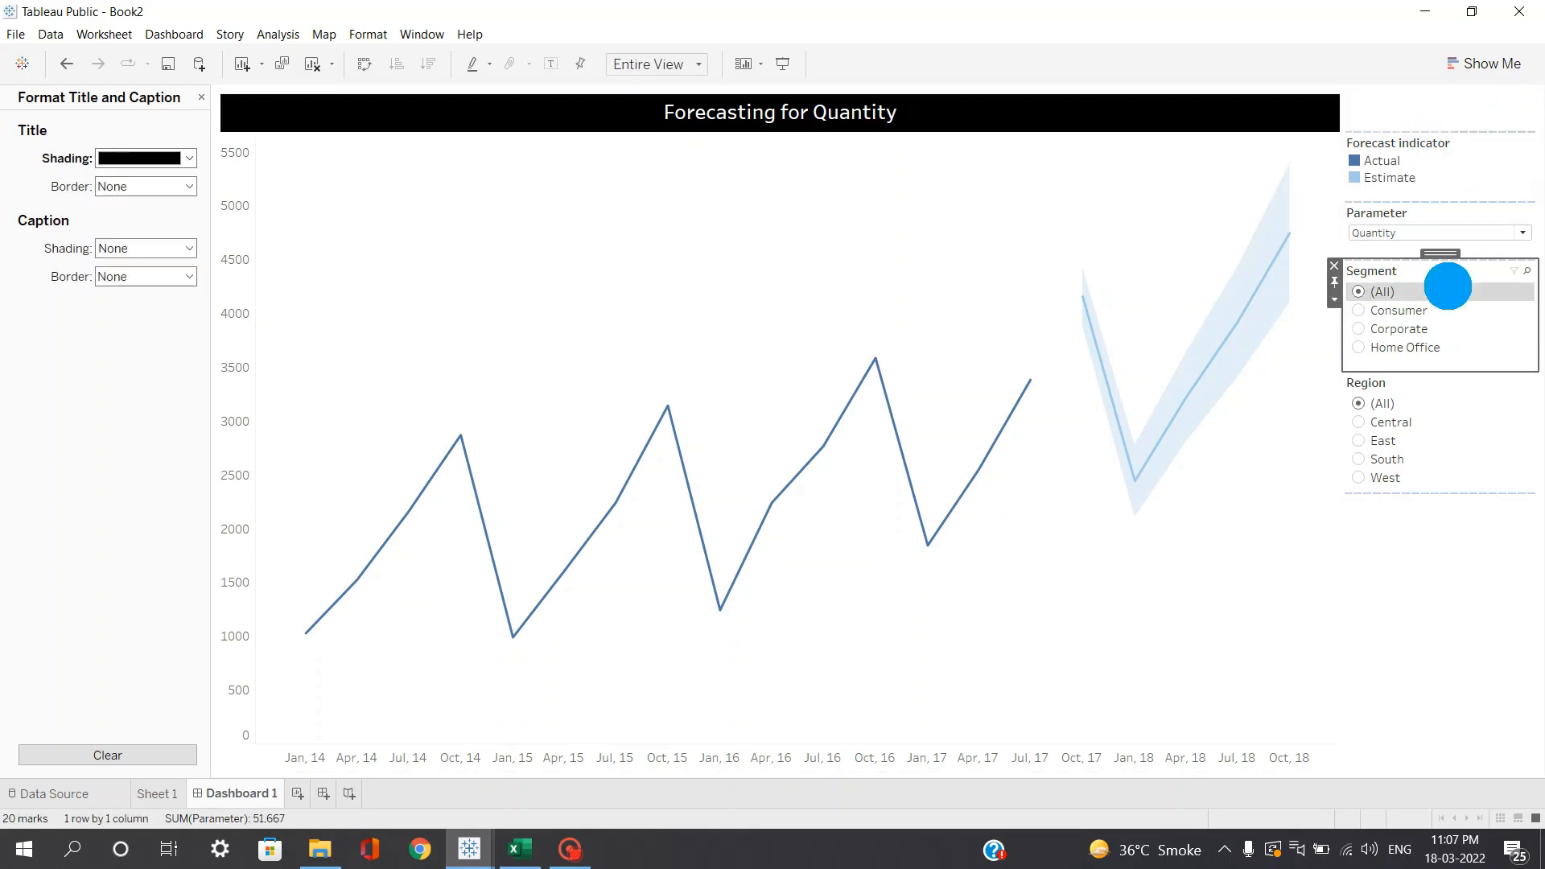
right_click(1433, 269)
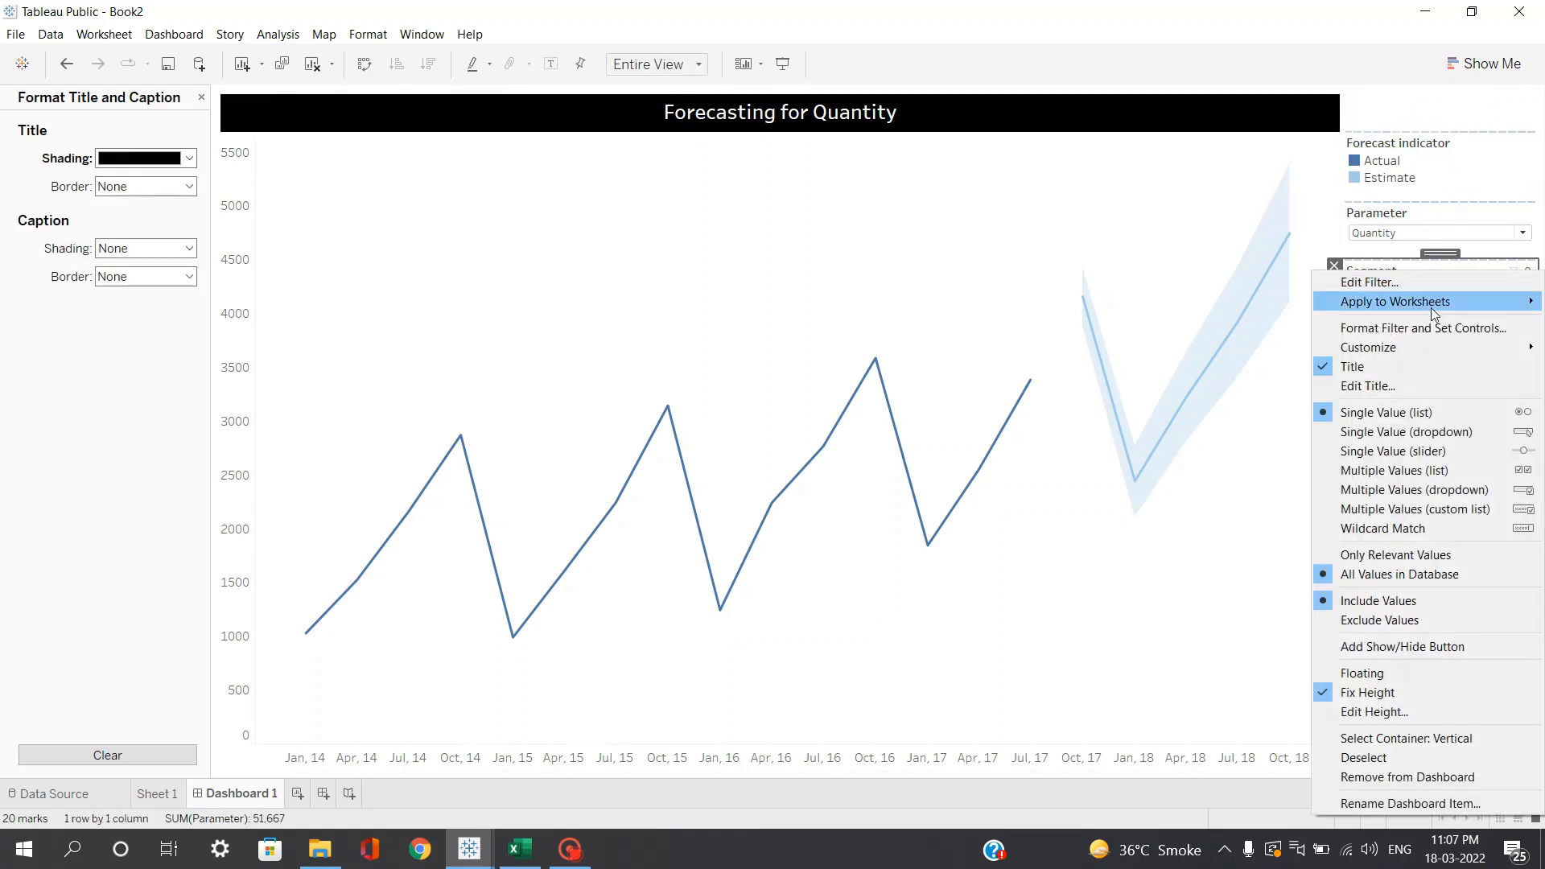
click(1406, 328)
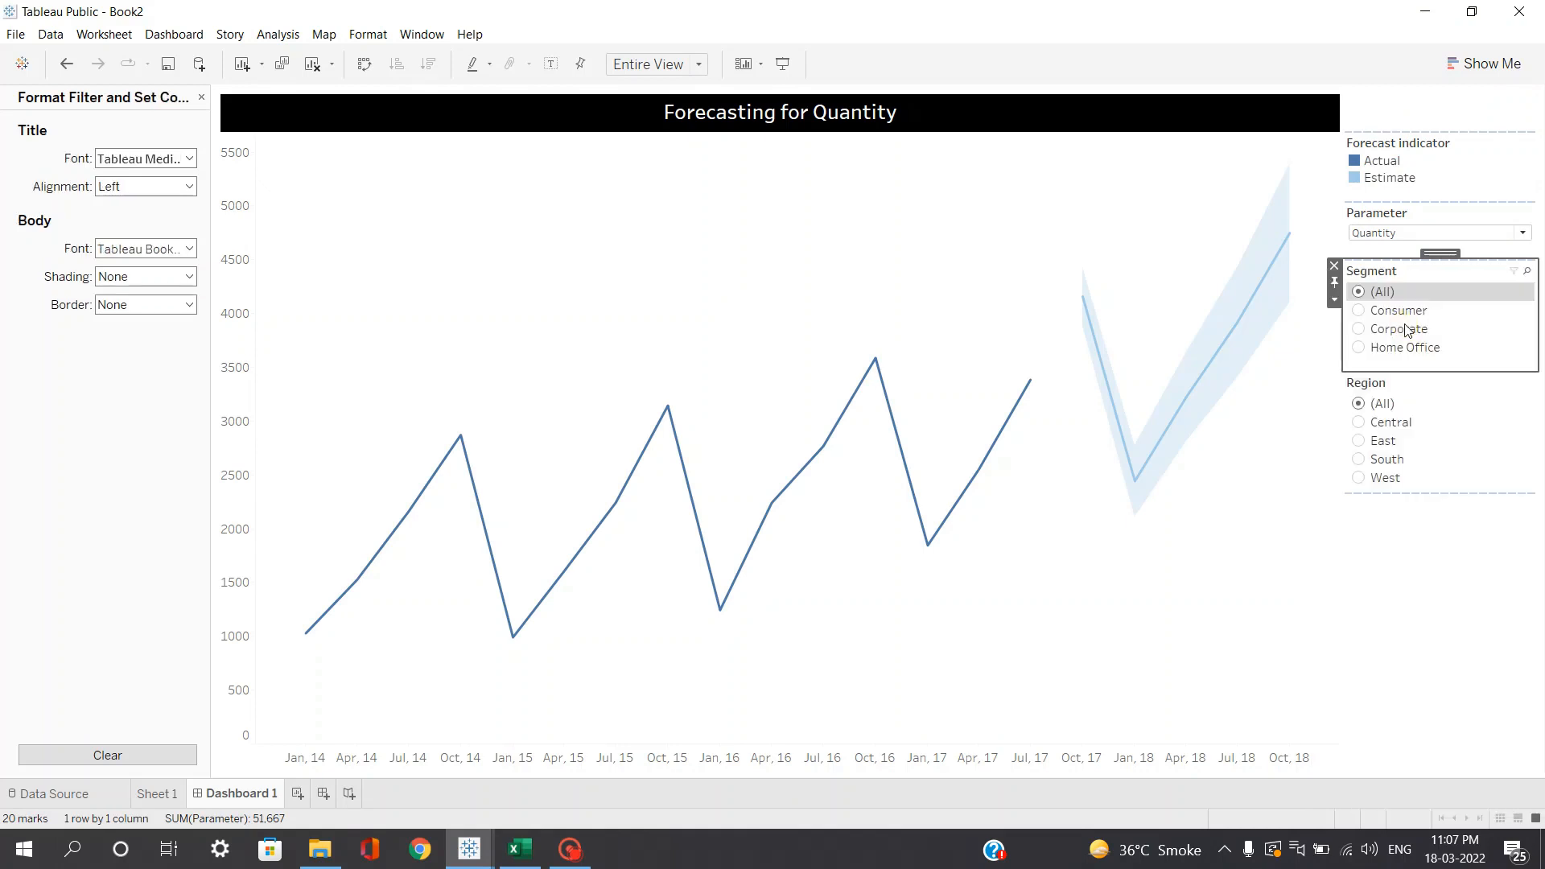
click(138, 307)
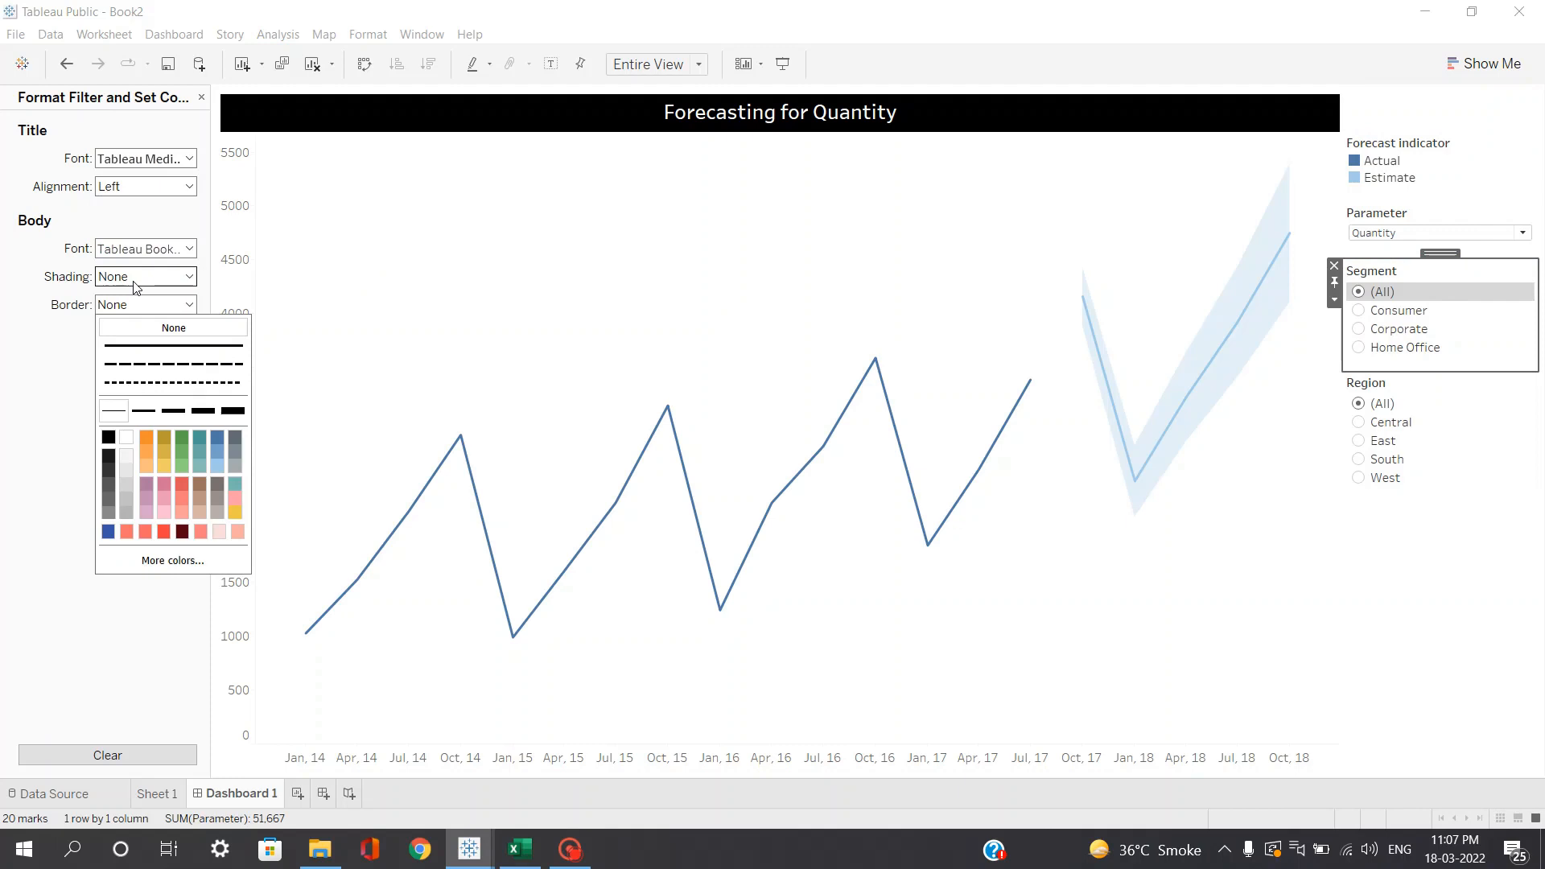
click(127, 305)
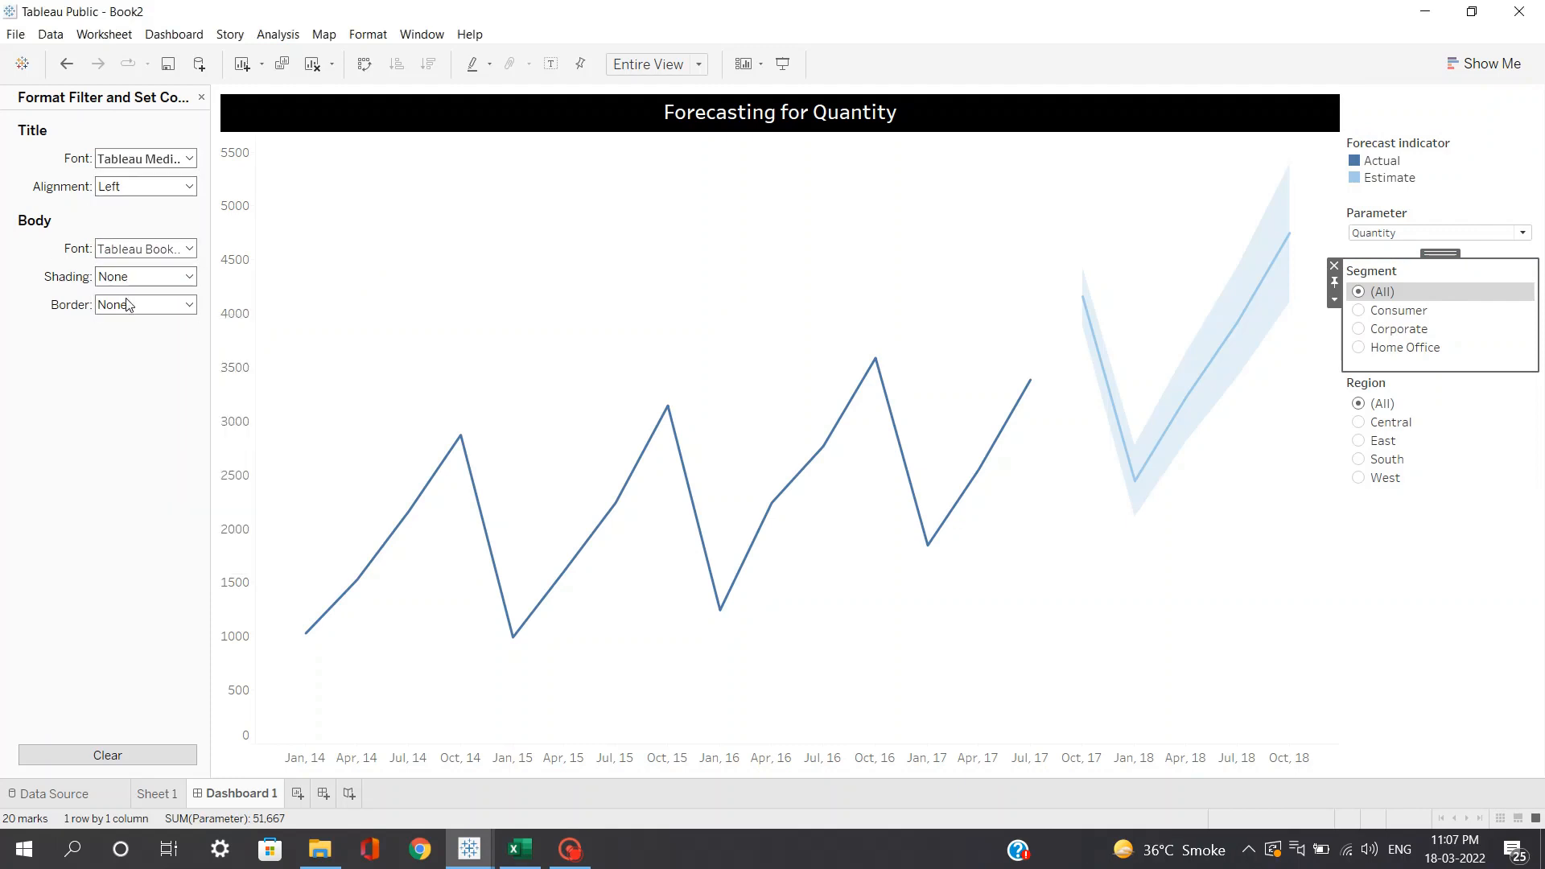
click(127, 304)
click(109, 438)
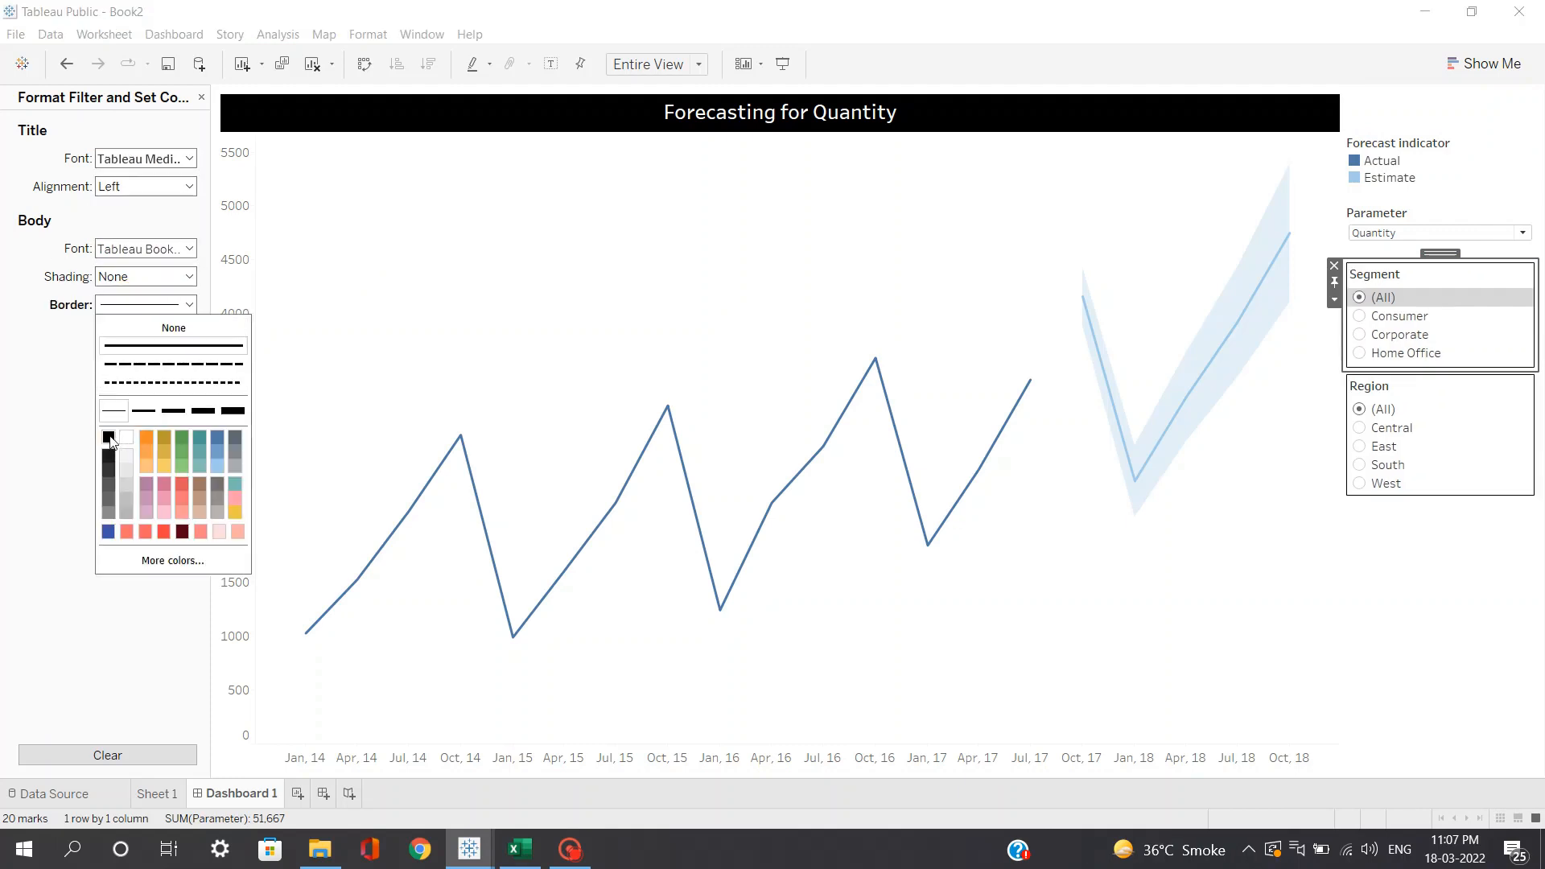
click(1473, 535)
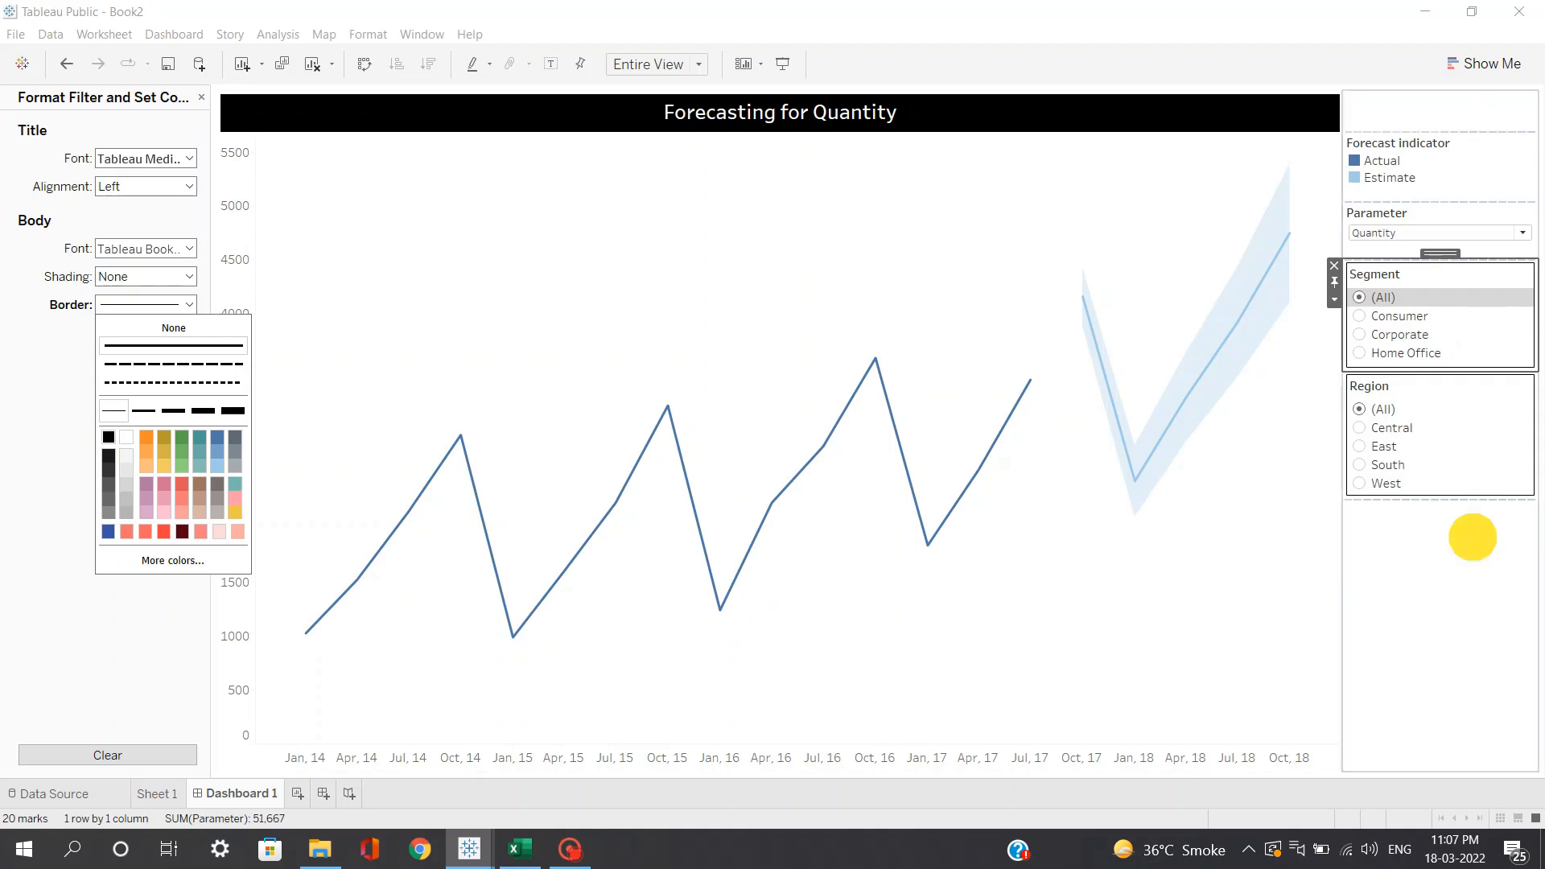
Step: Format the Parameter control with a thin solid black body border
click(1449, 223)
right_click(1443, 223)
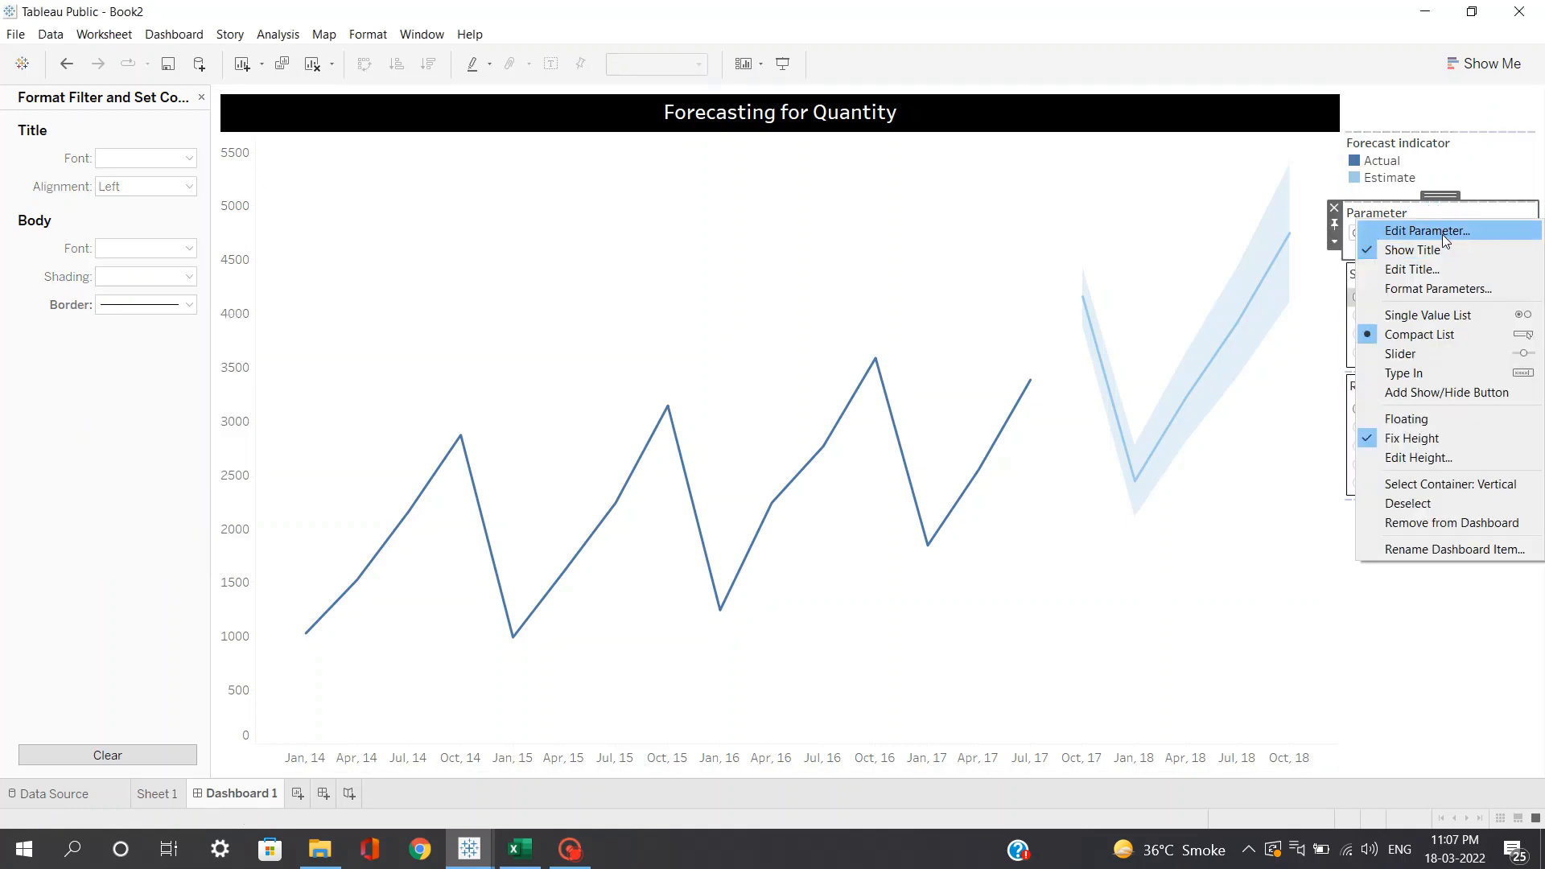
click(1422, 287)
click(121, 304)
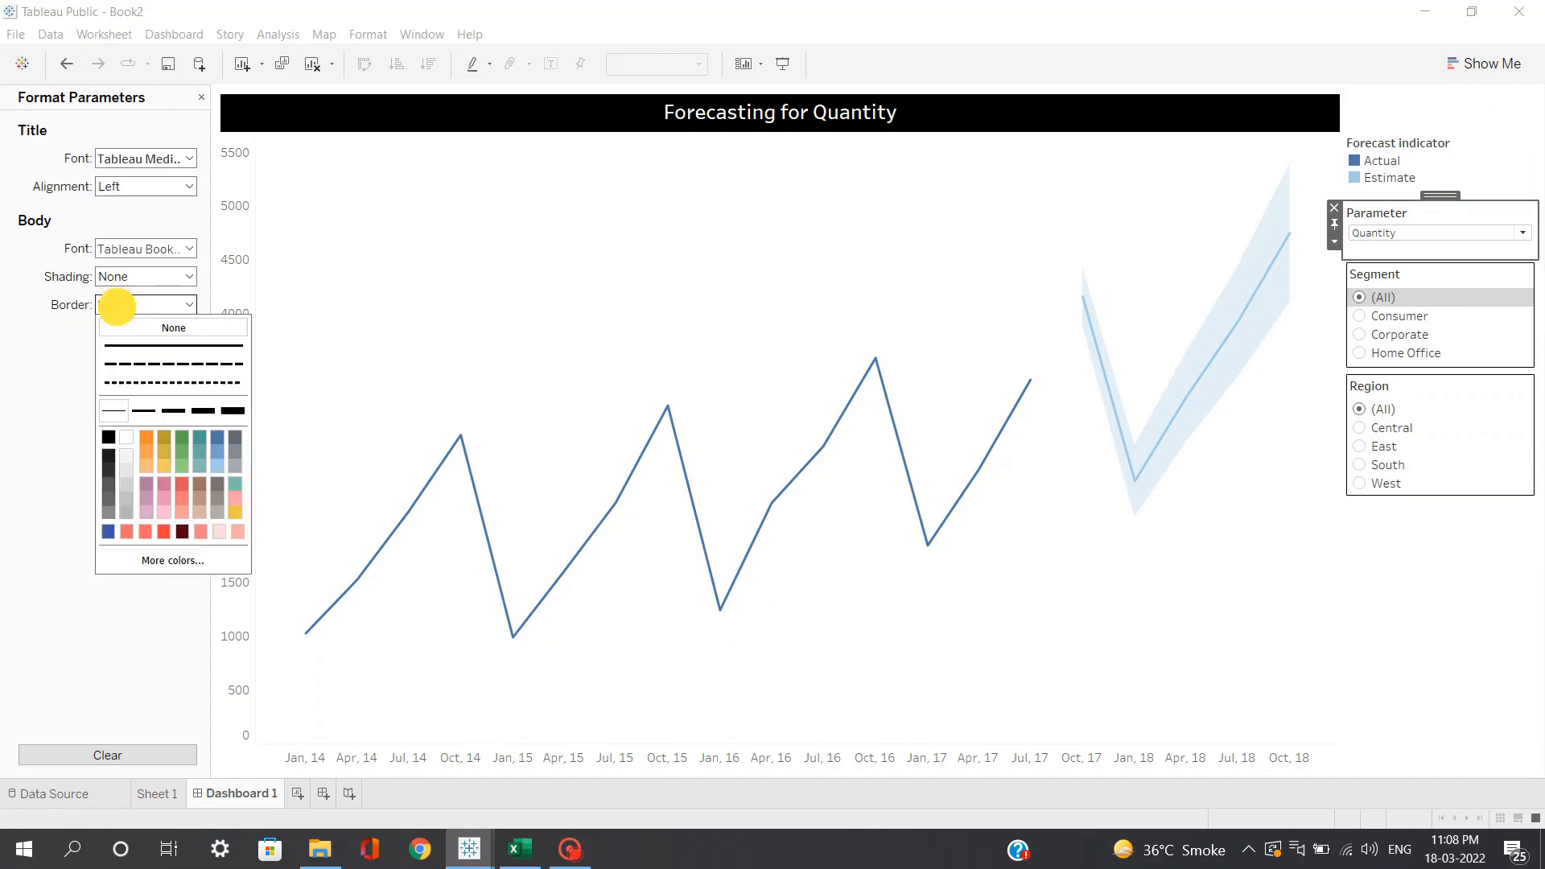
click(104, 434)
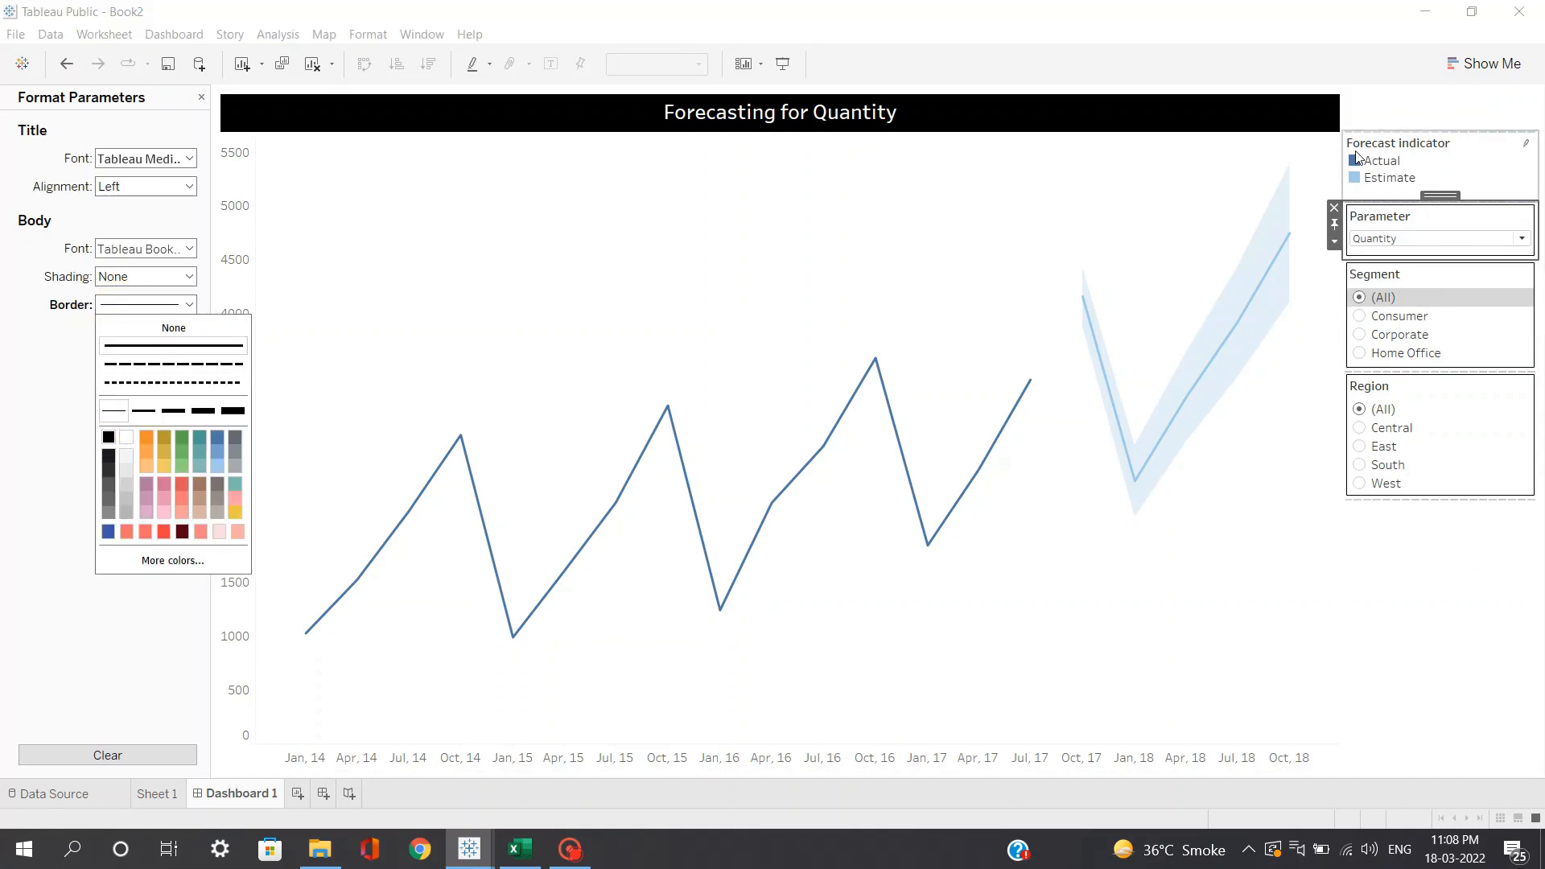
Step: Format the Forecast indicator legend with a thin solid black body border
click(1379, 145)
right_click(1384, 135)
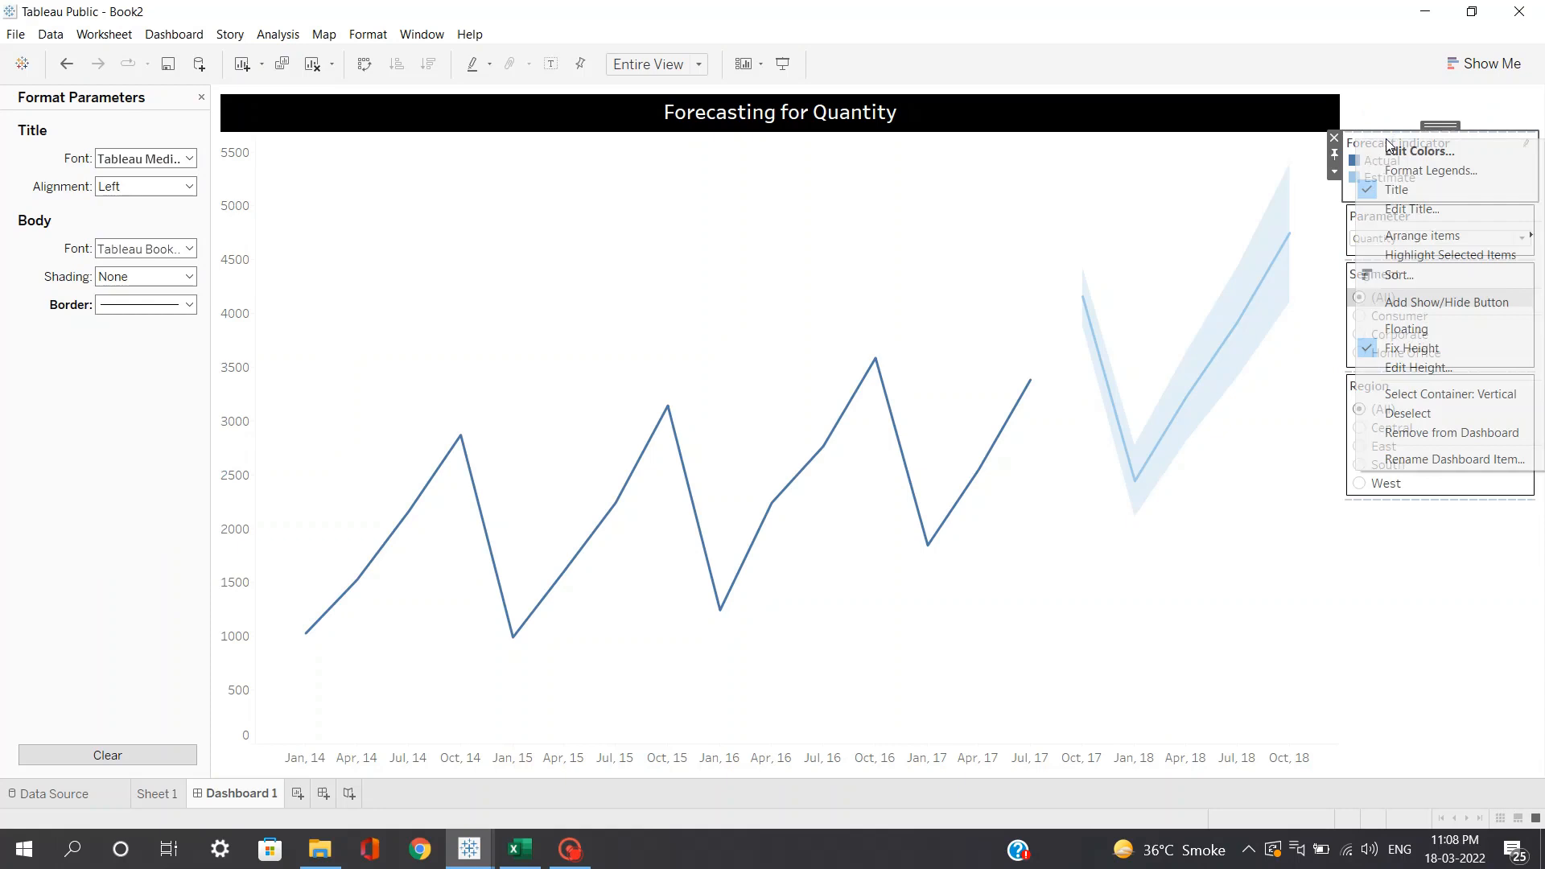
click(1431, 170)
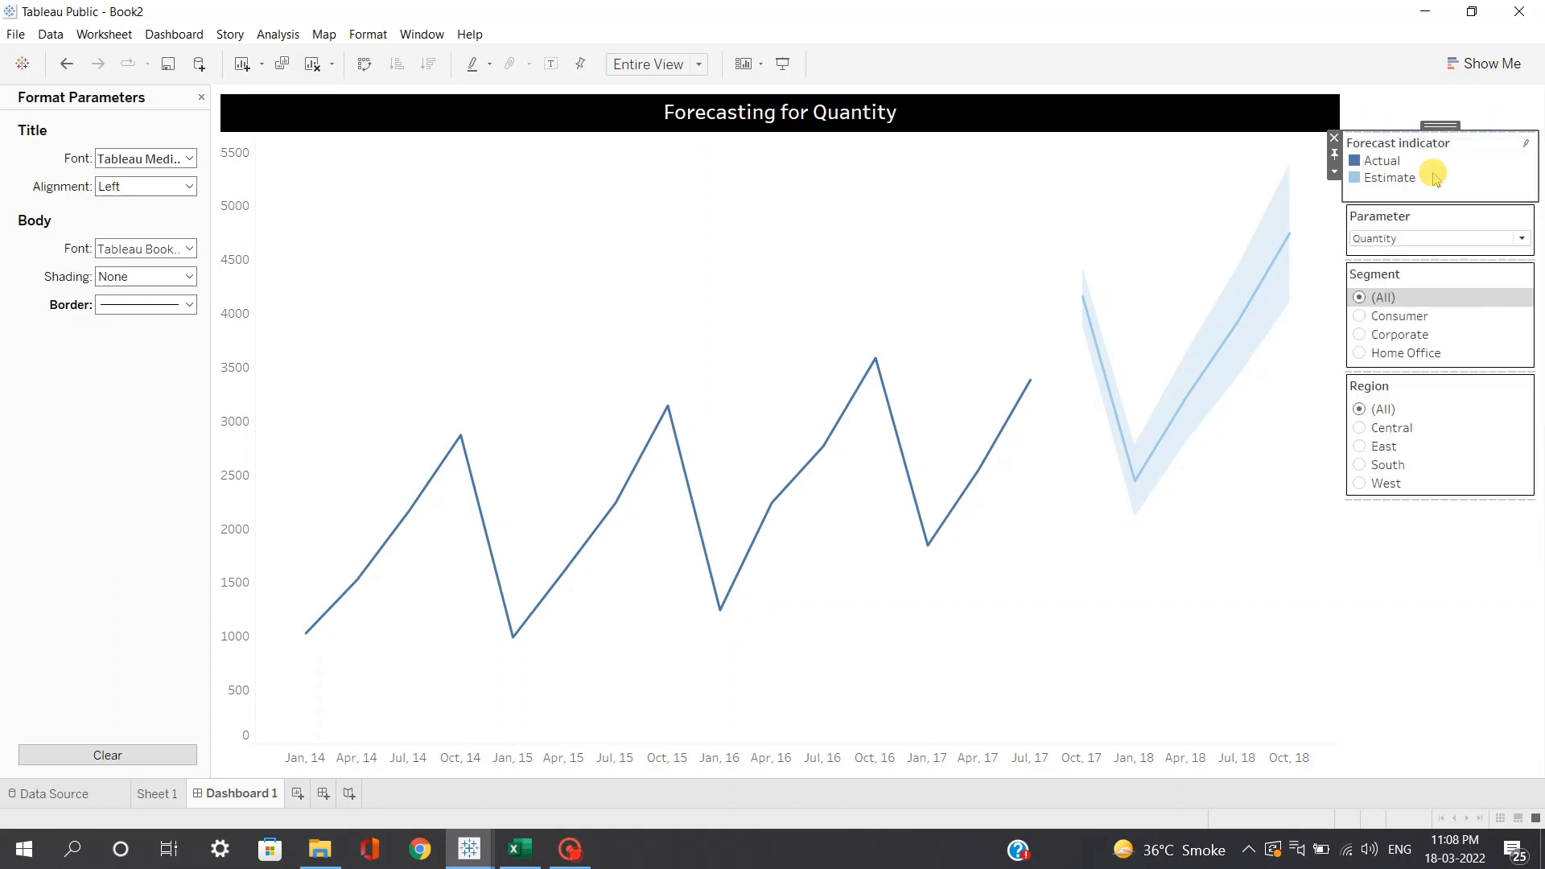
click(174, 308)
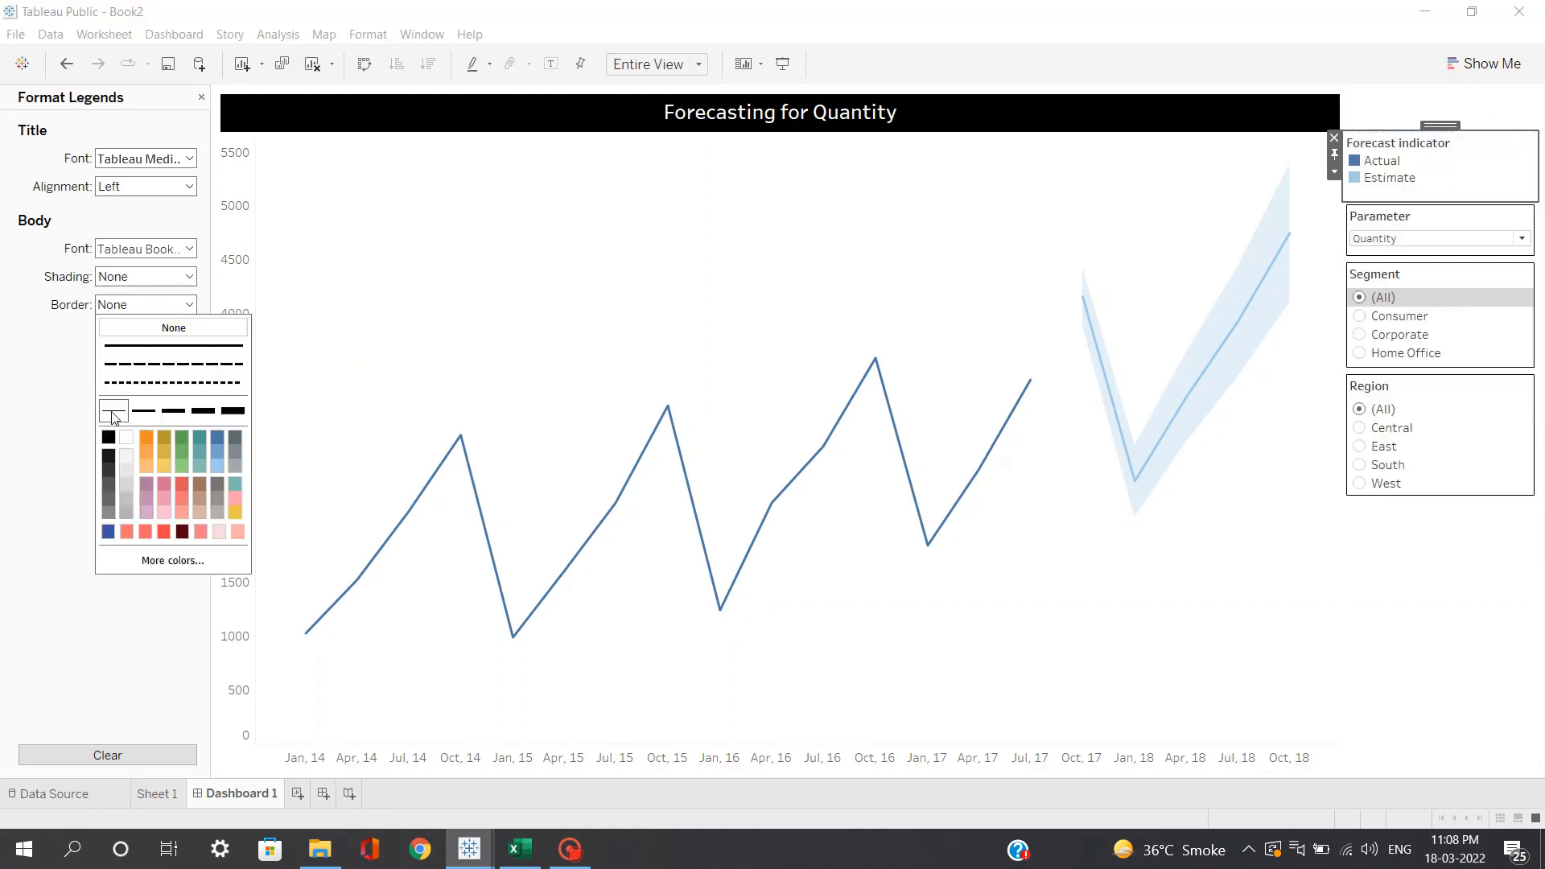
click(108, 437)
click(49, 391)
click(201, 96)
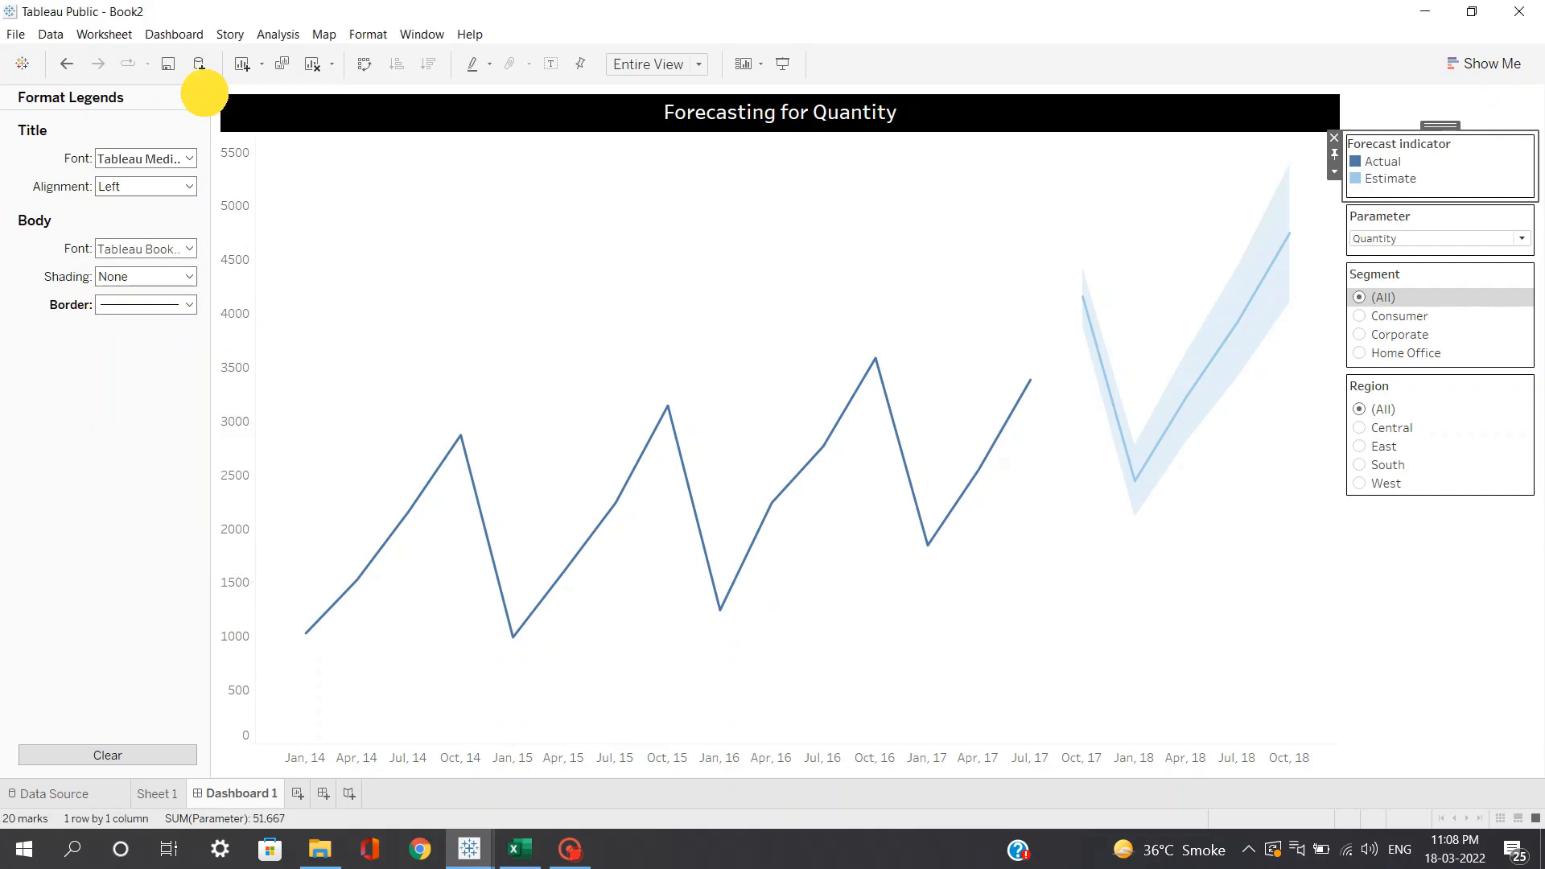
click(1447, 582)
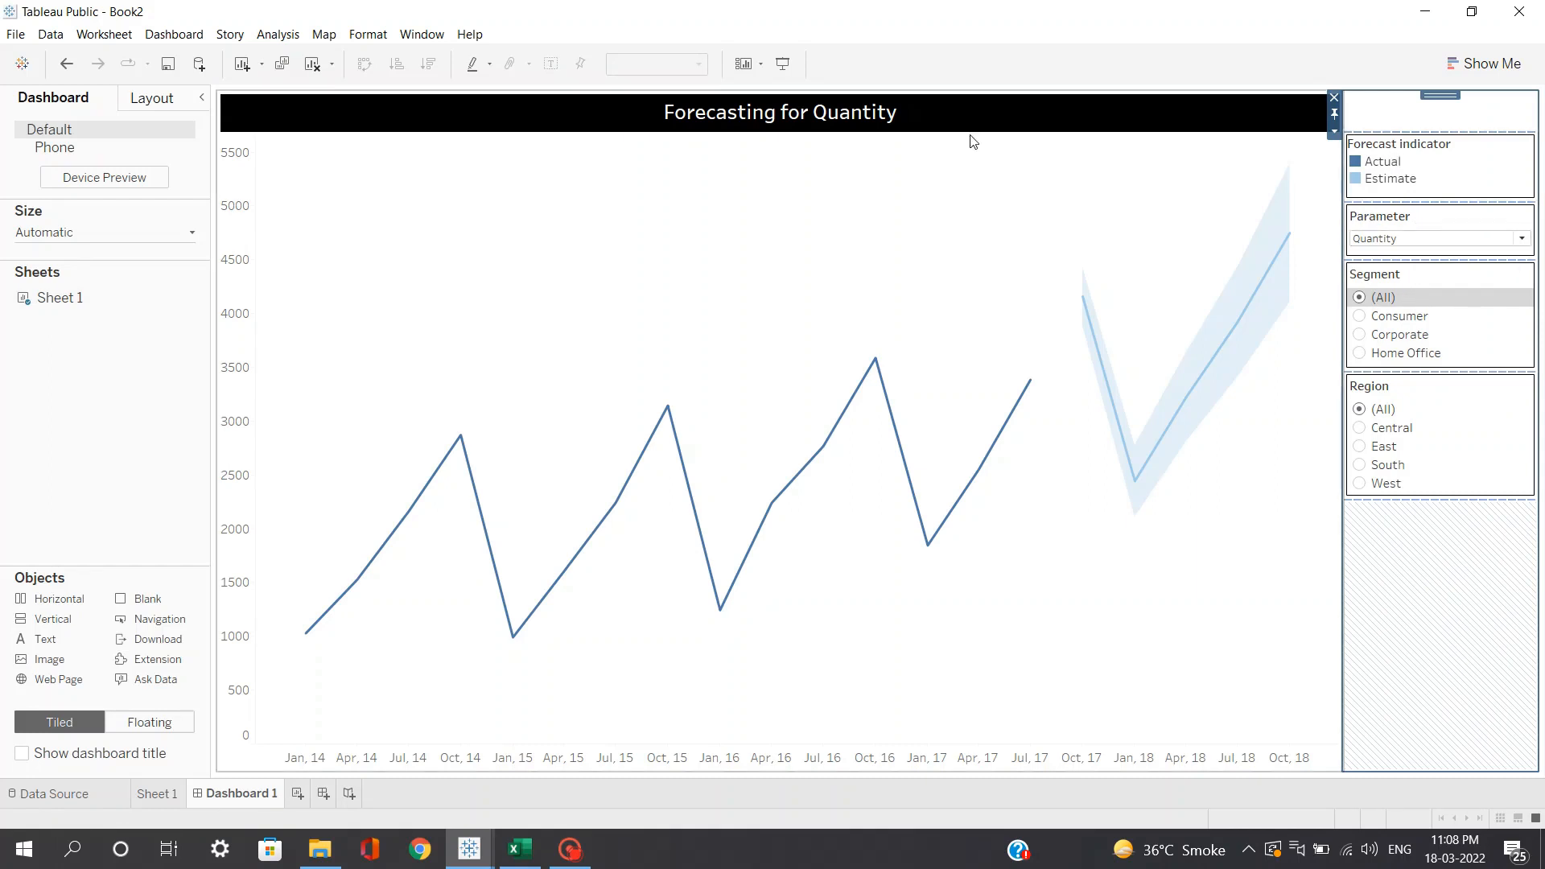
Step: Show the dashboard title and replace its text with "Forecasting Tutorial"
click(265, 35)
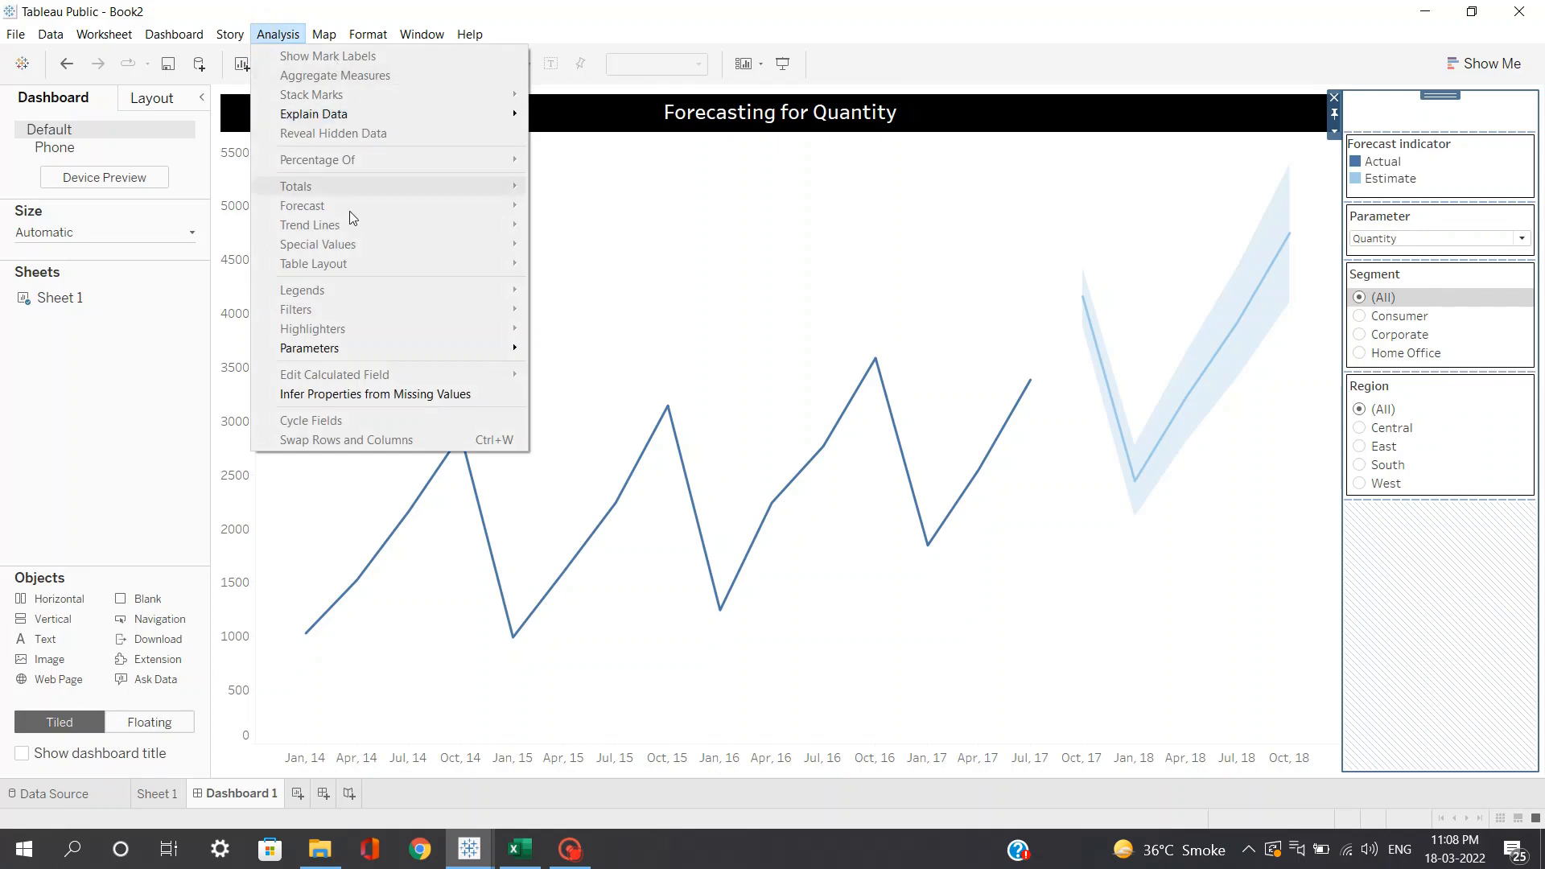
mouse_move(185, 37)
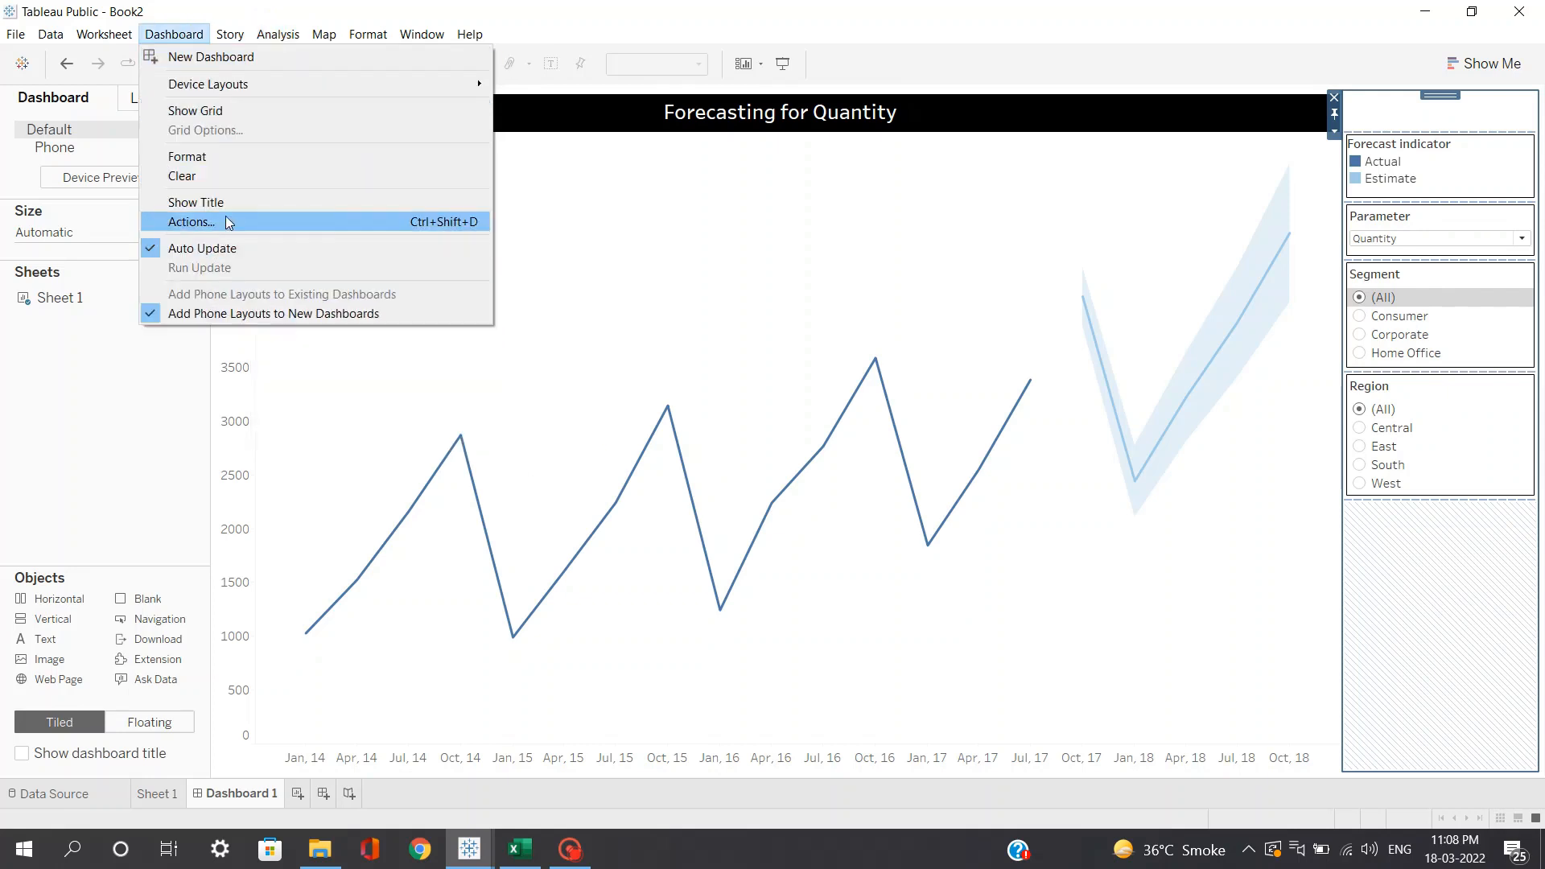
click(195, 202)
double_click(564, 113)
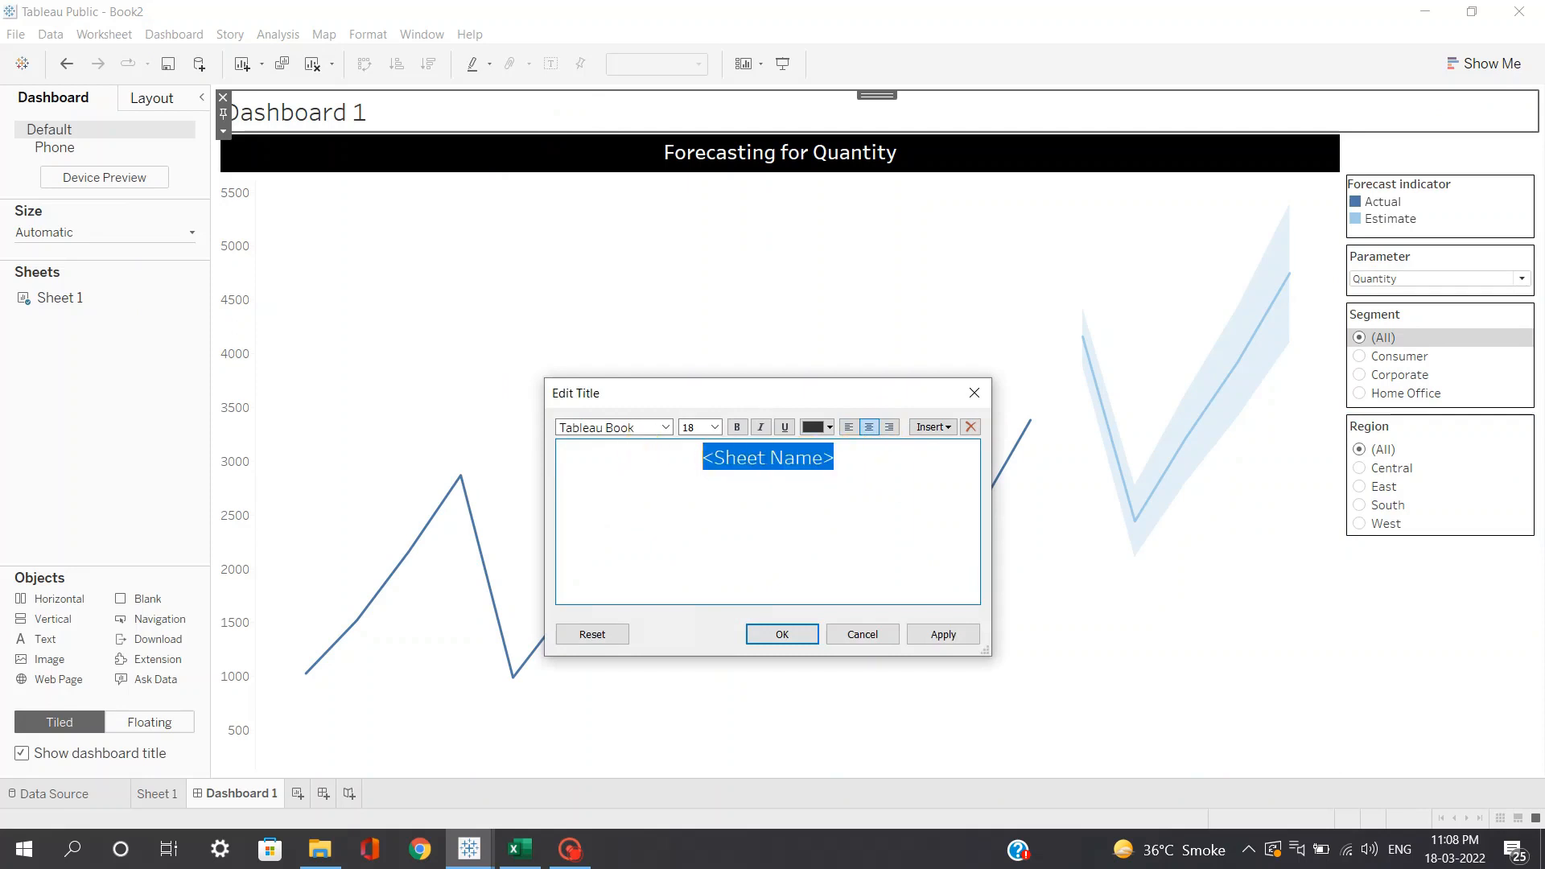
text(Forecas)
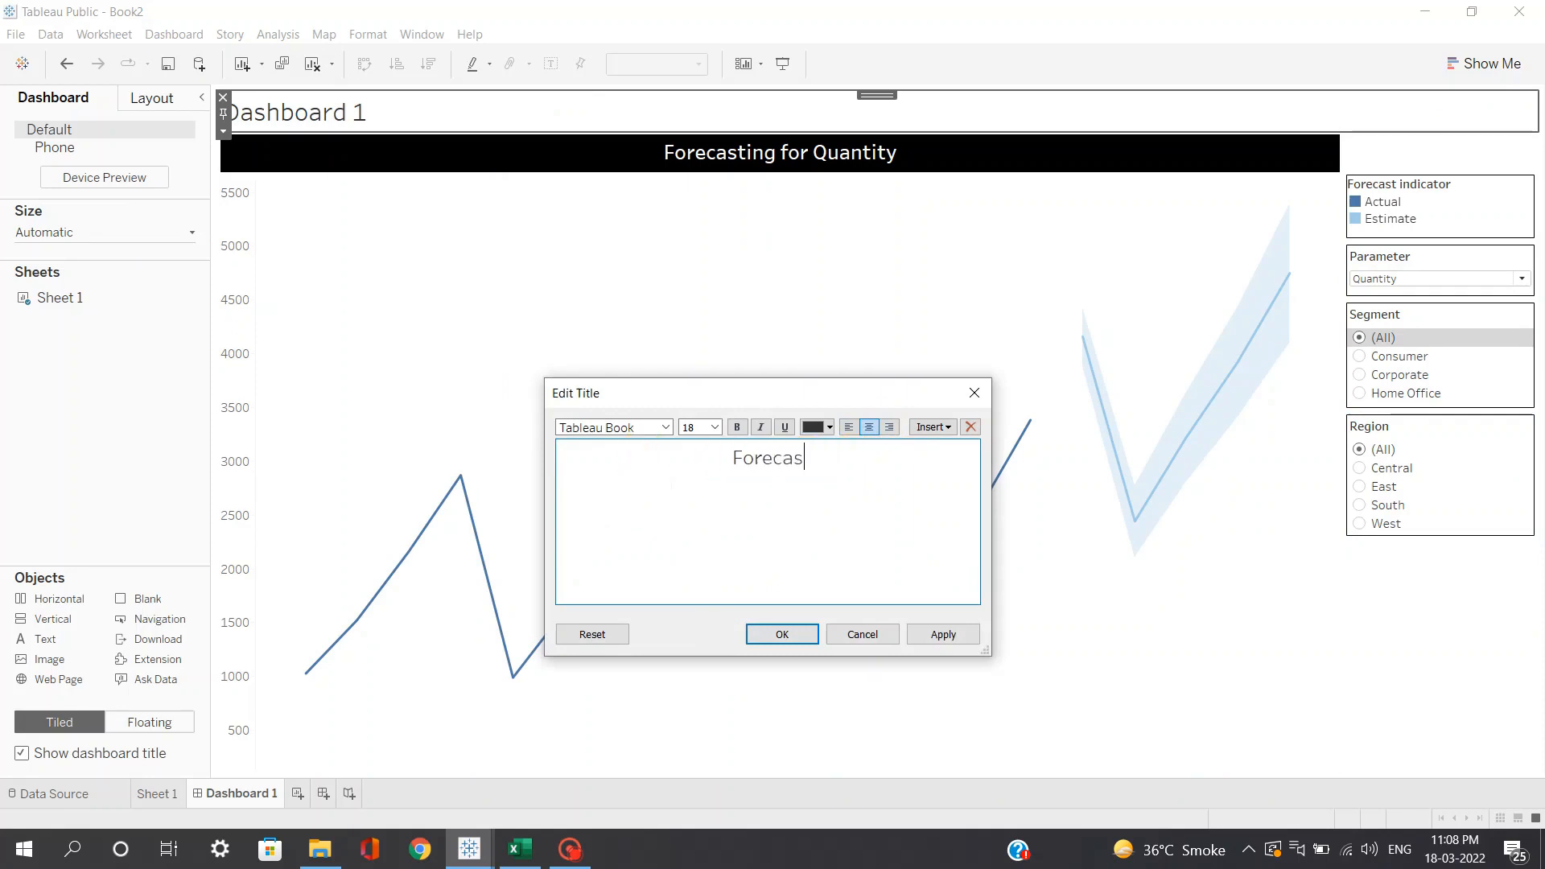
text(ting Tutorial)
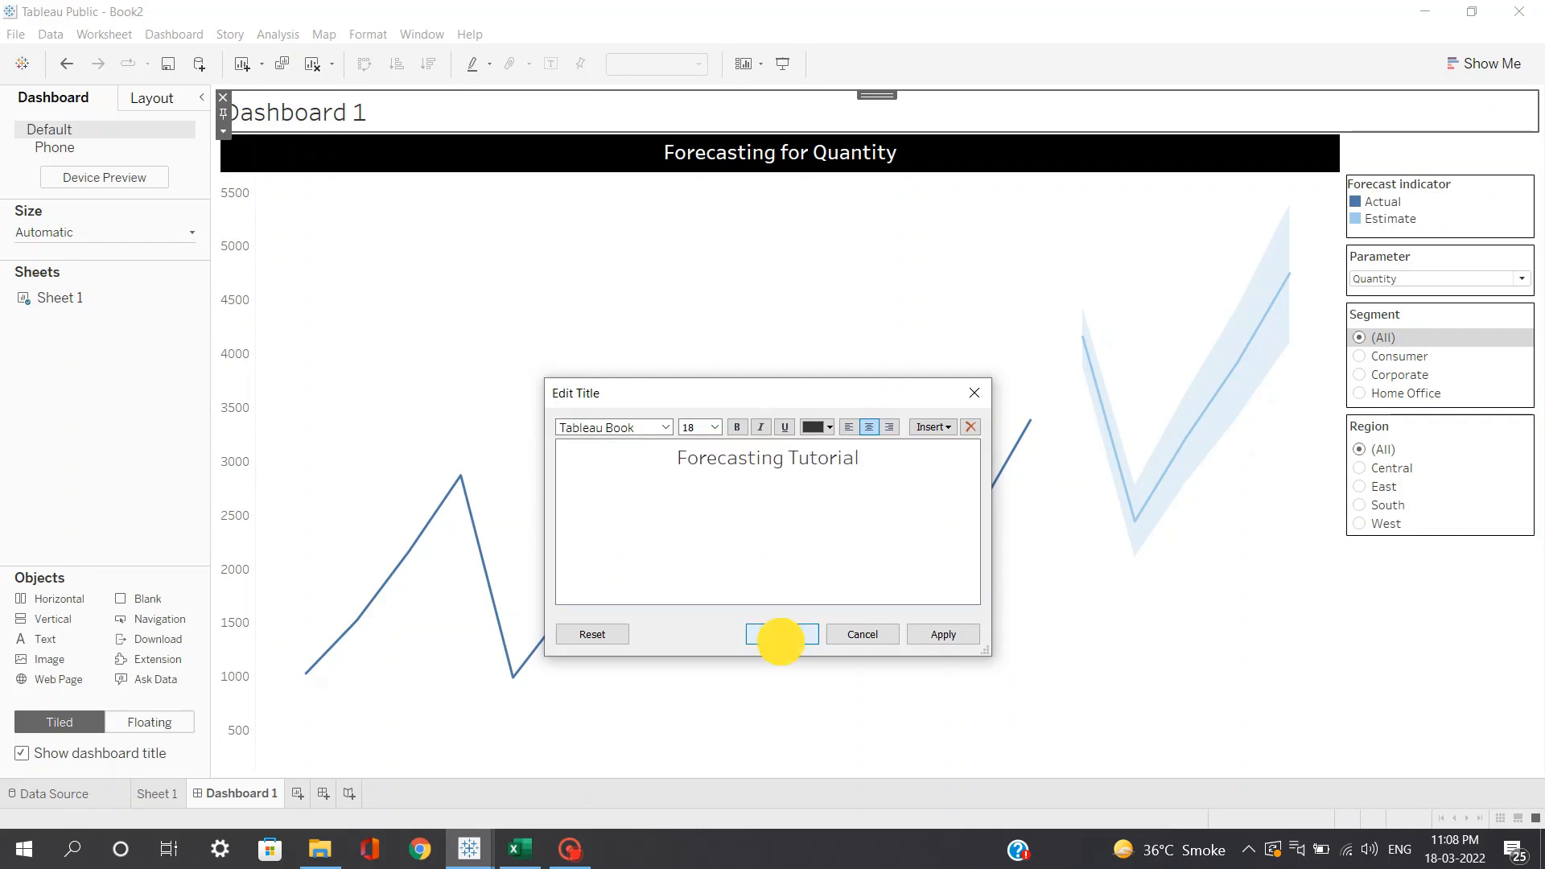
click(776, 635)
Step: Set the dashboard title's shading to black
right_click(680, 119)
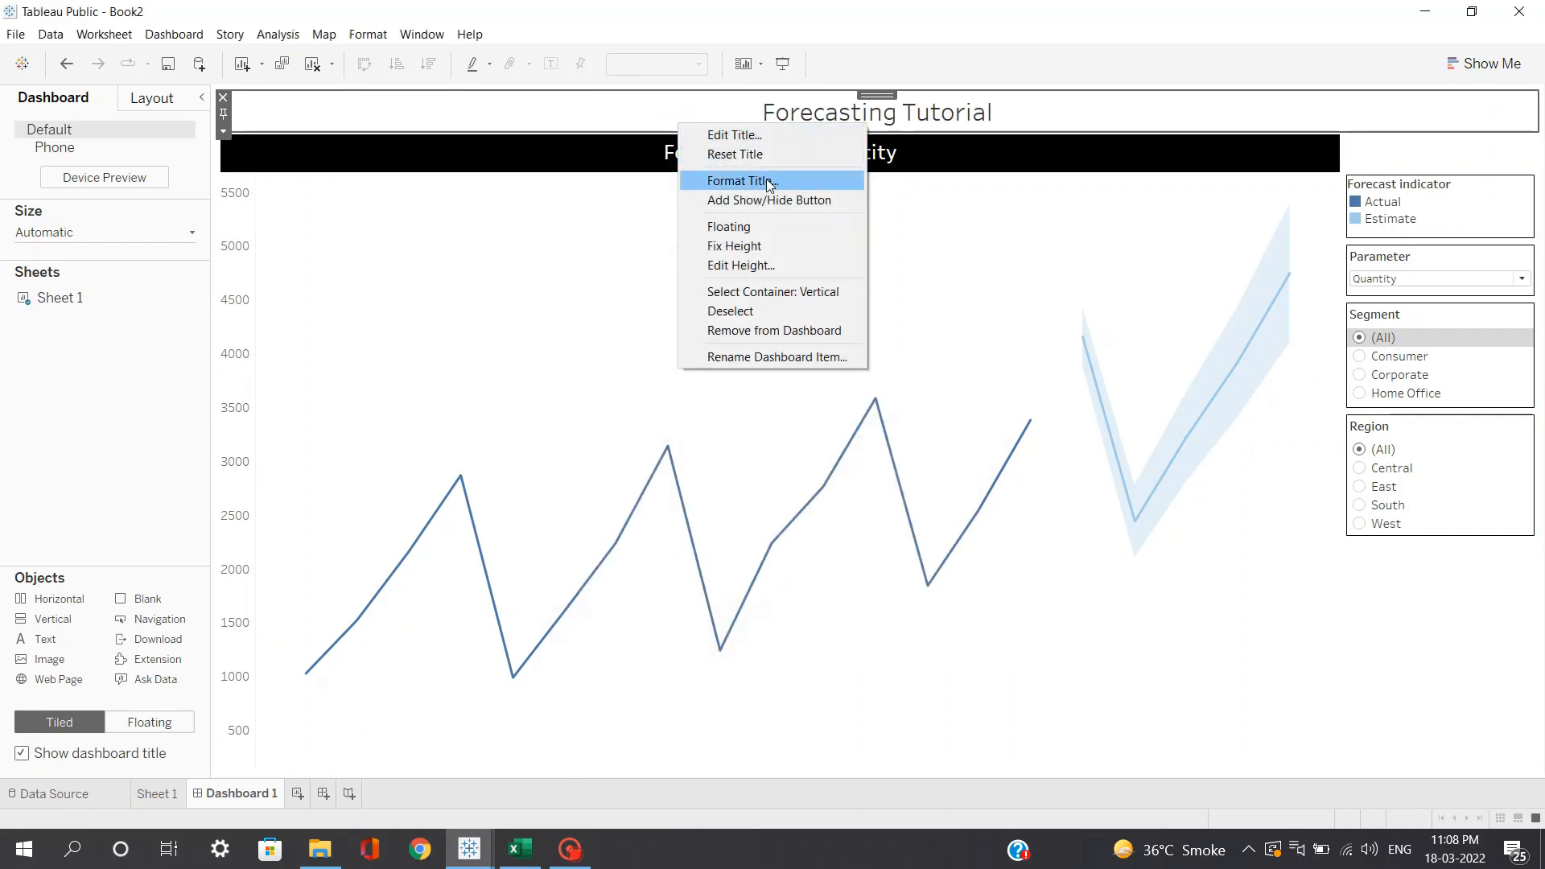
click(769, 182)
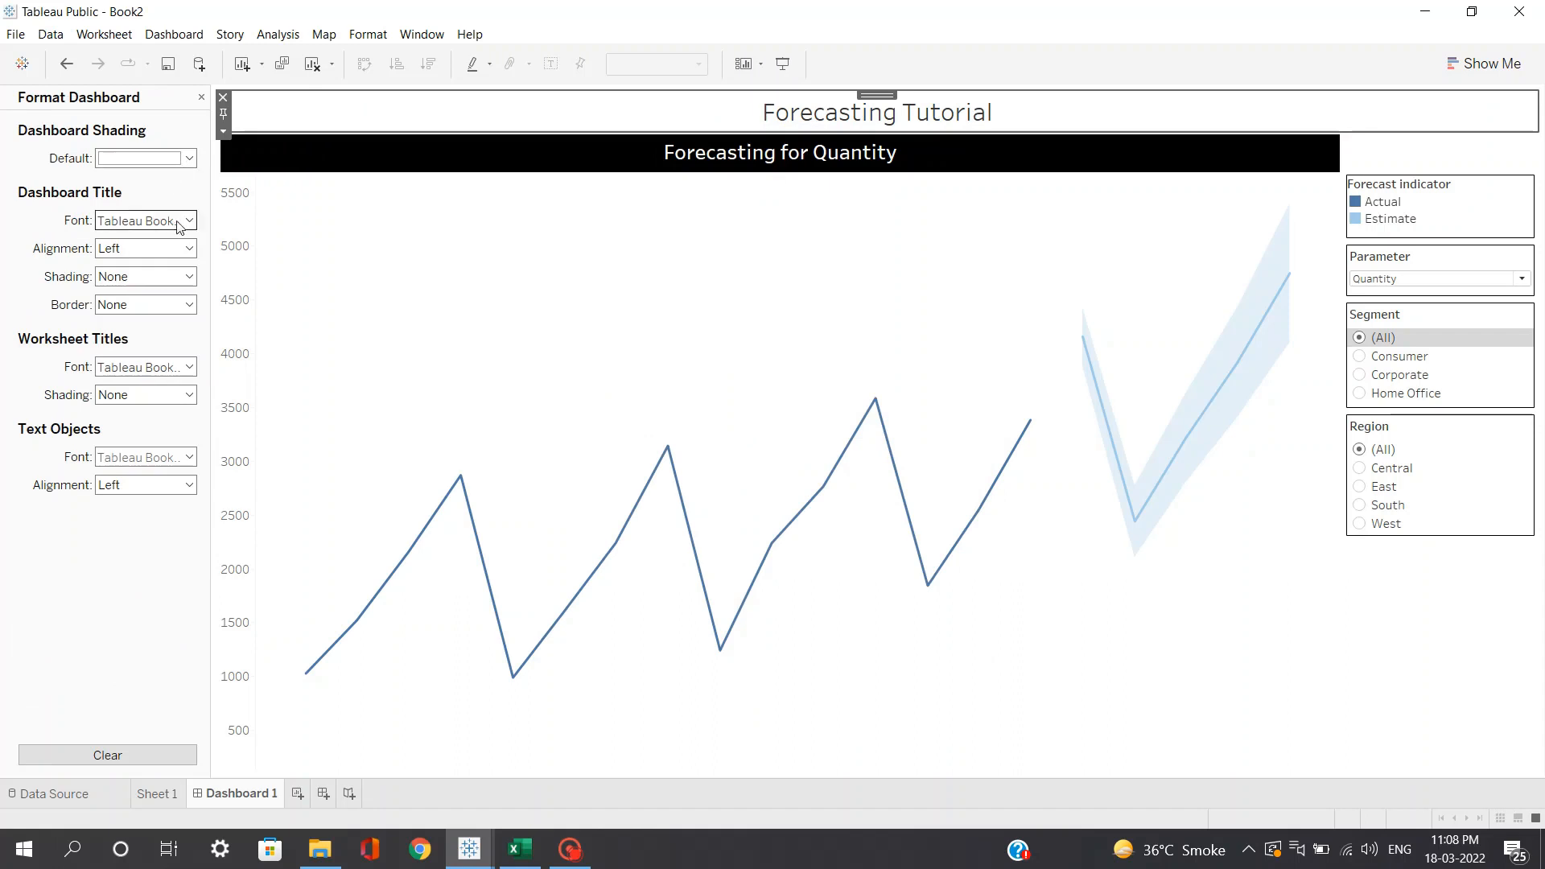
click(192, 276)
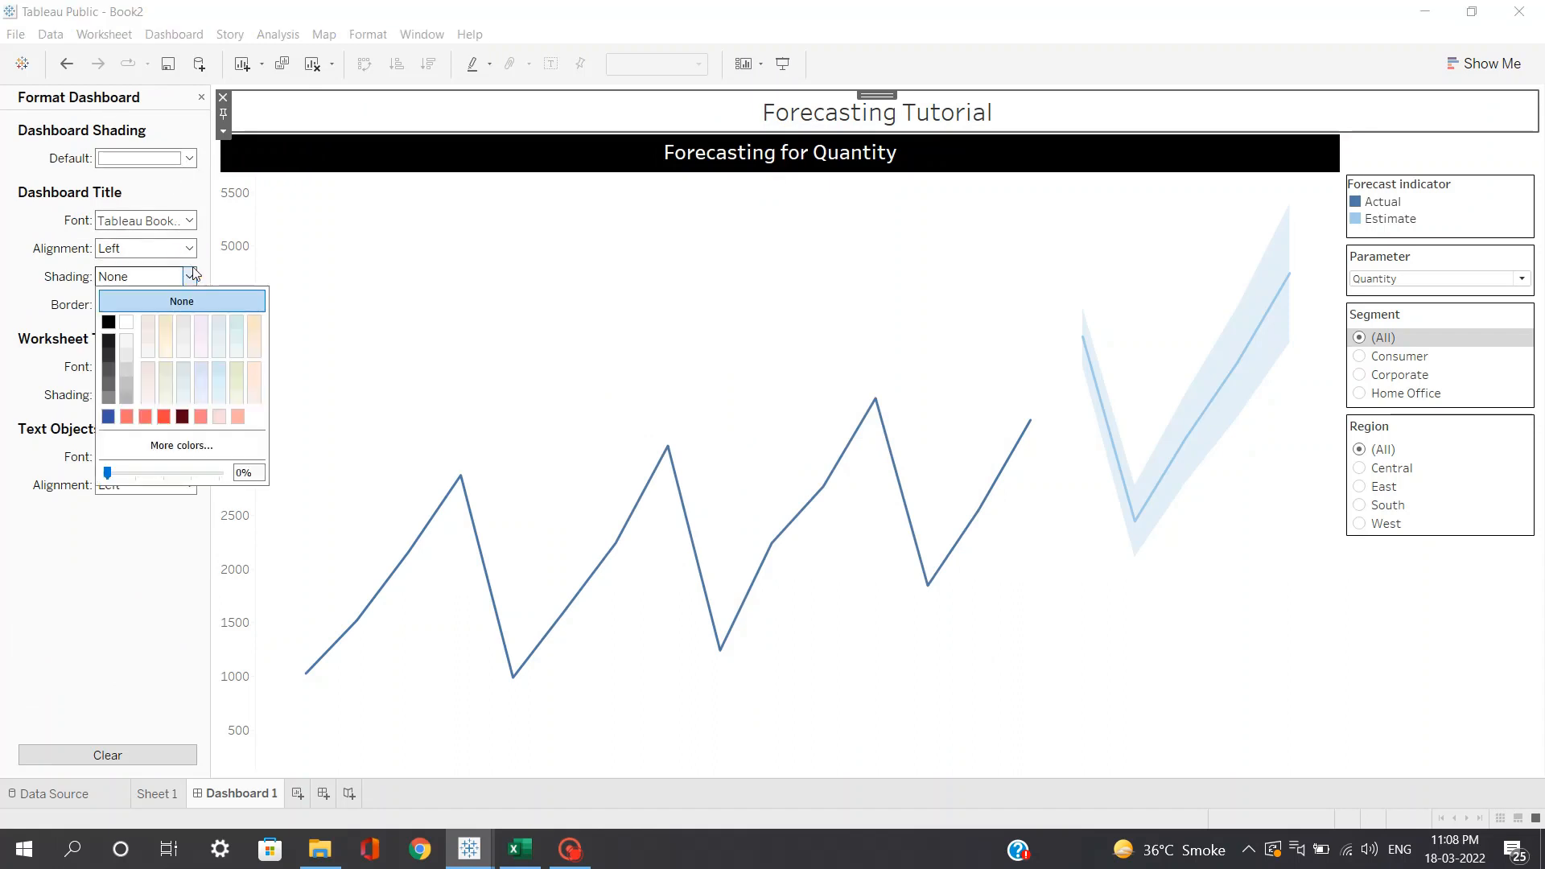
click(108, 321)
Step: Set the color of the whole "Forecasting Tutorial" title text to white
click(919, 113)
double_click(919, 113)
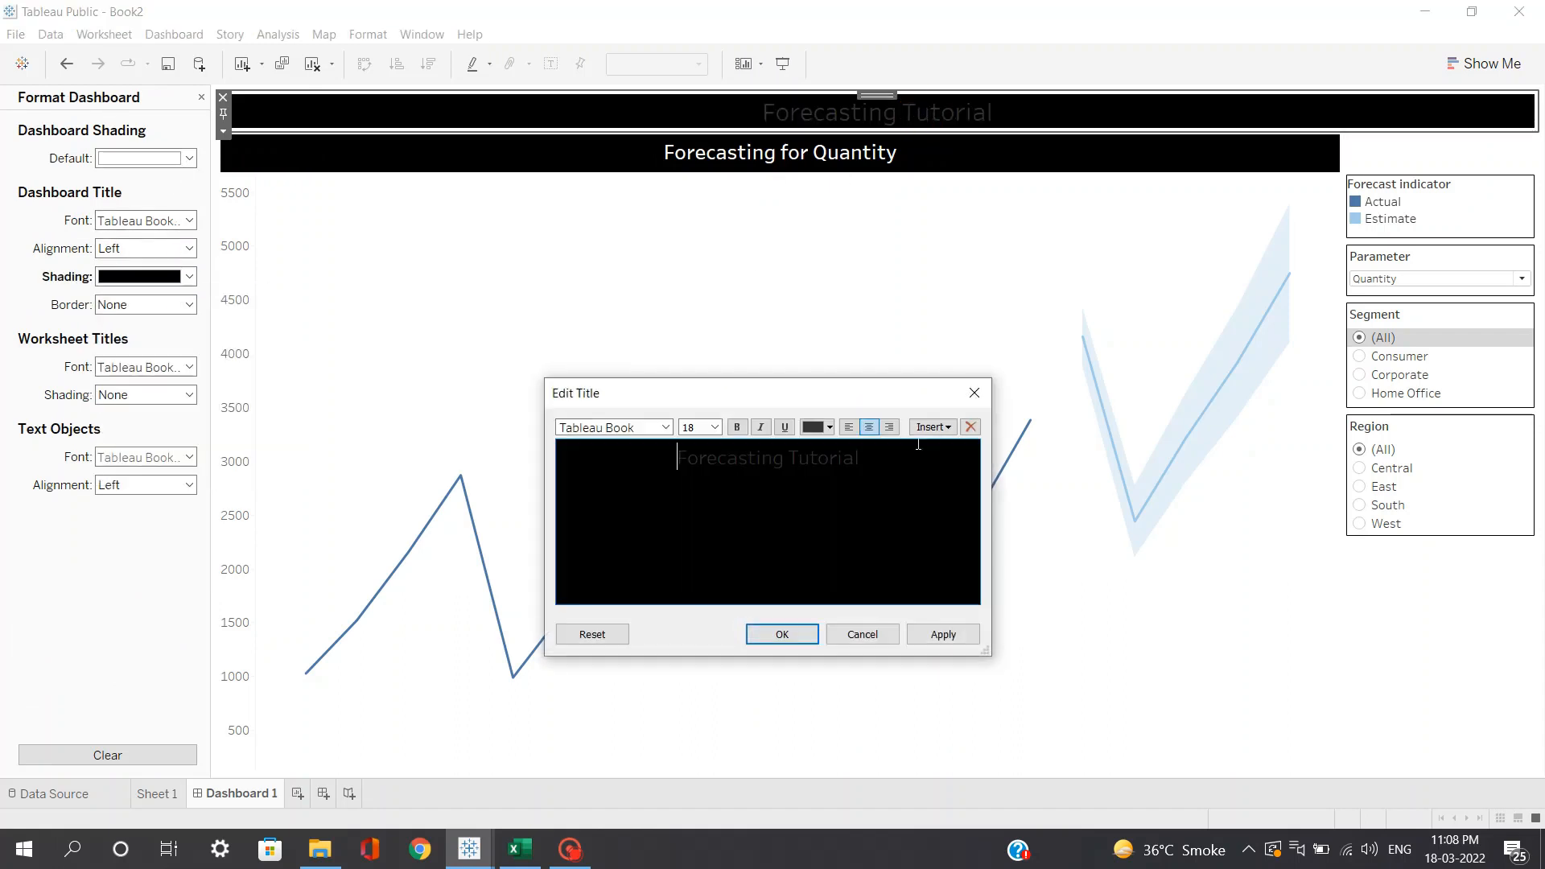
drag(859, 457, 639, 457)
click(828, 427)
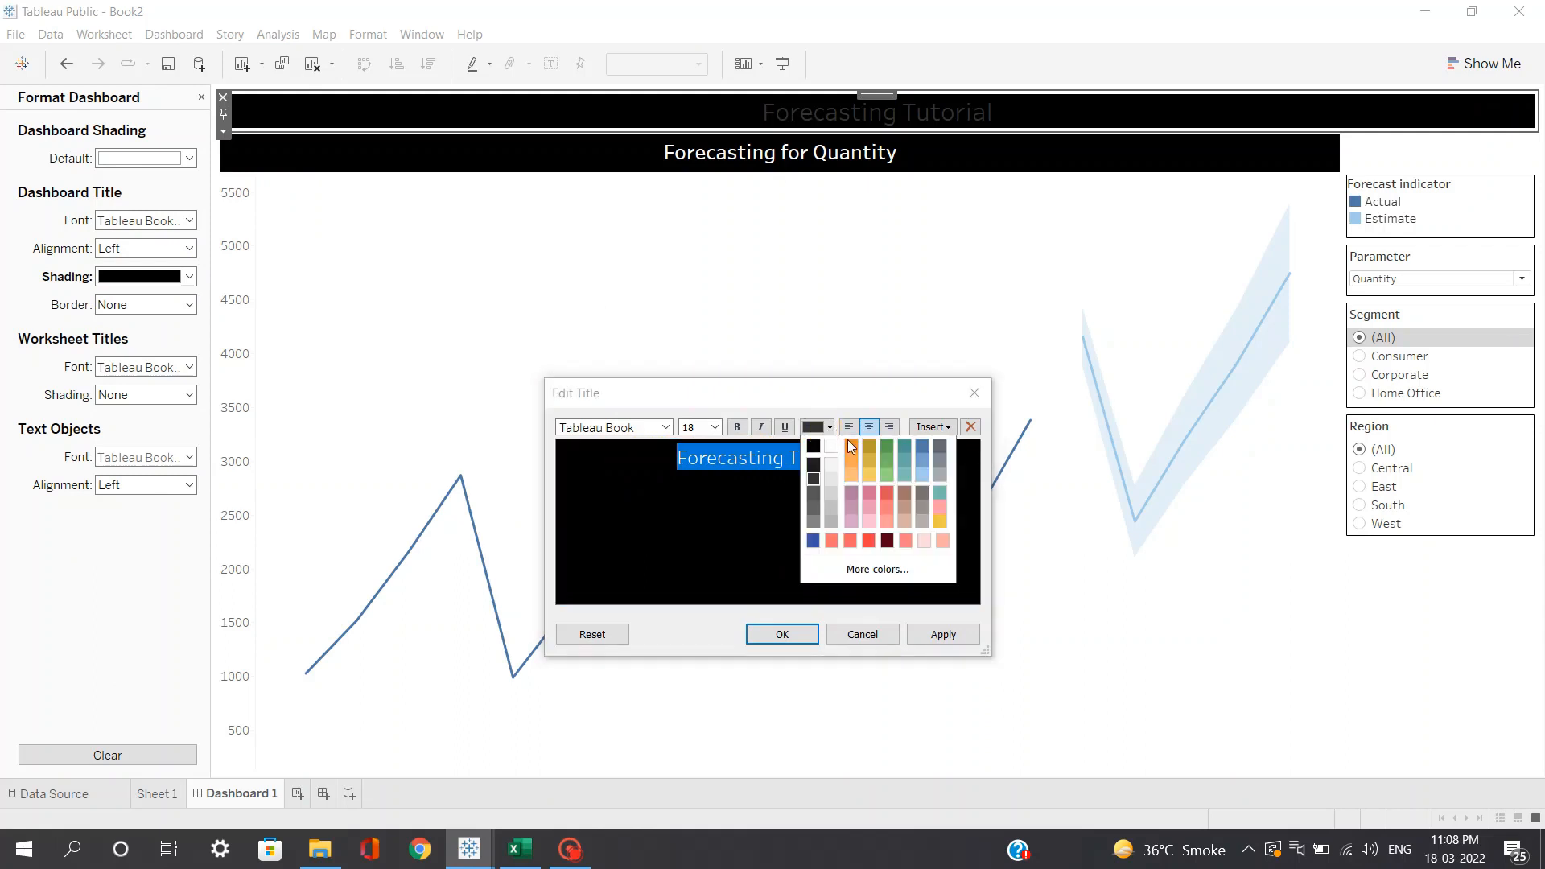
click(831, 446)
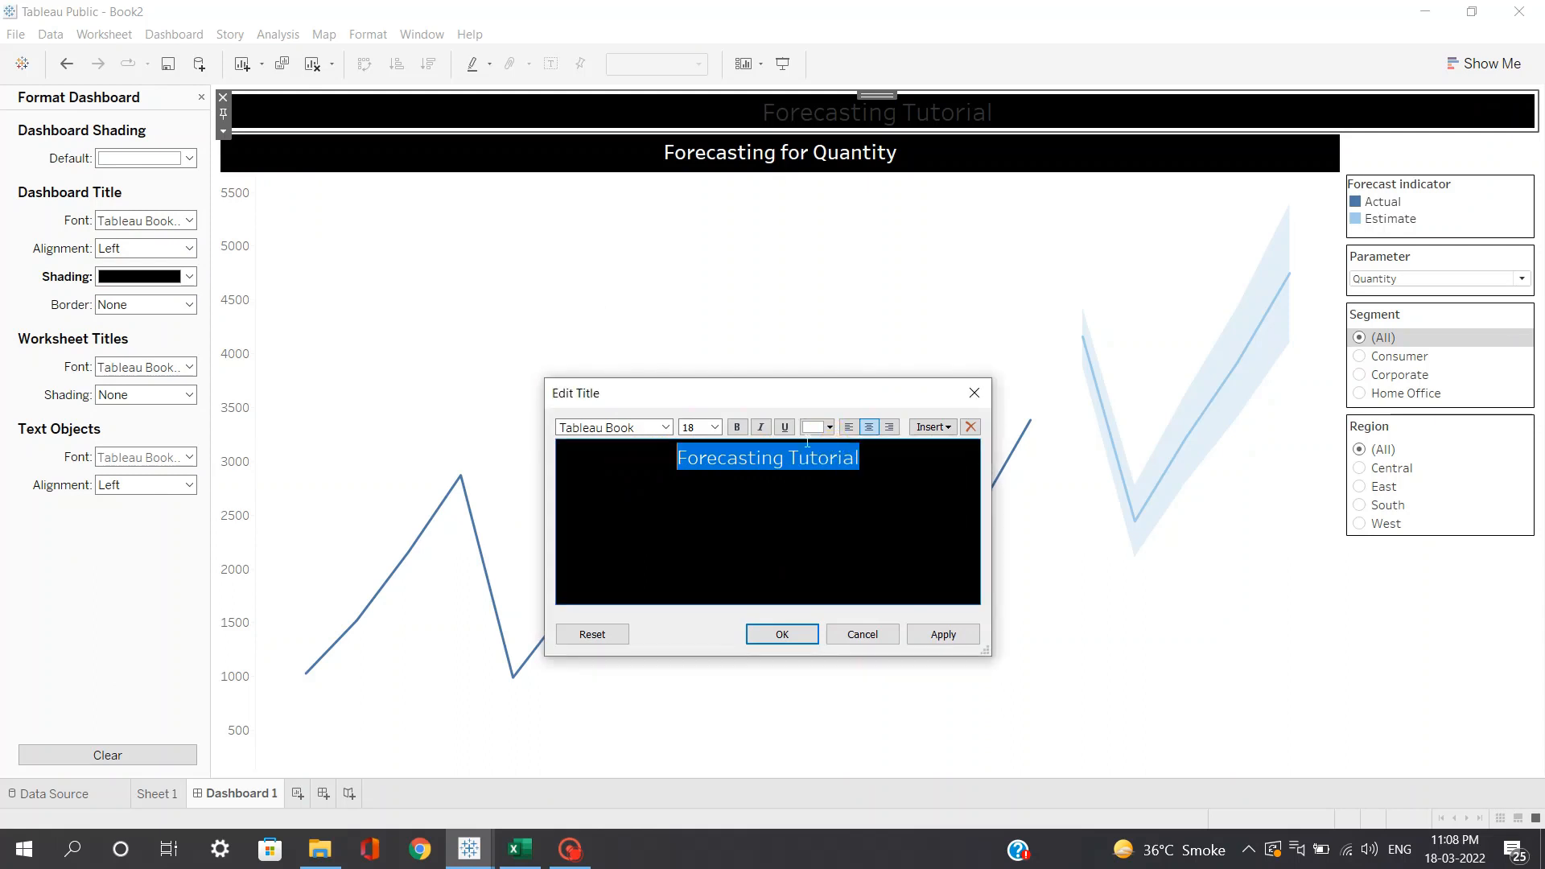
click(781, 634)
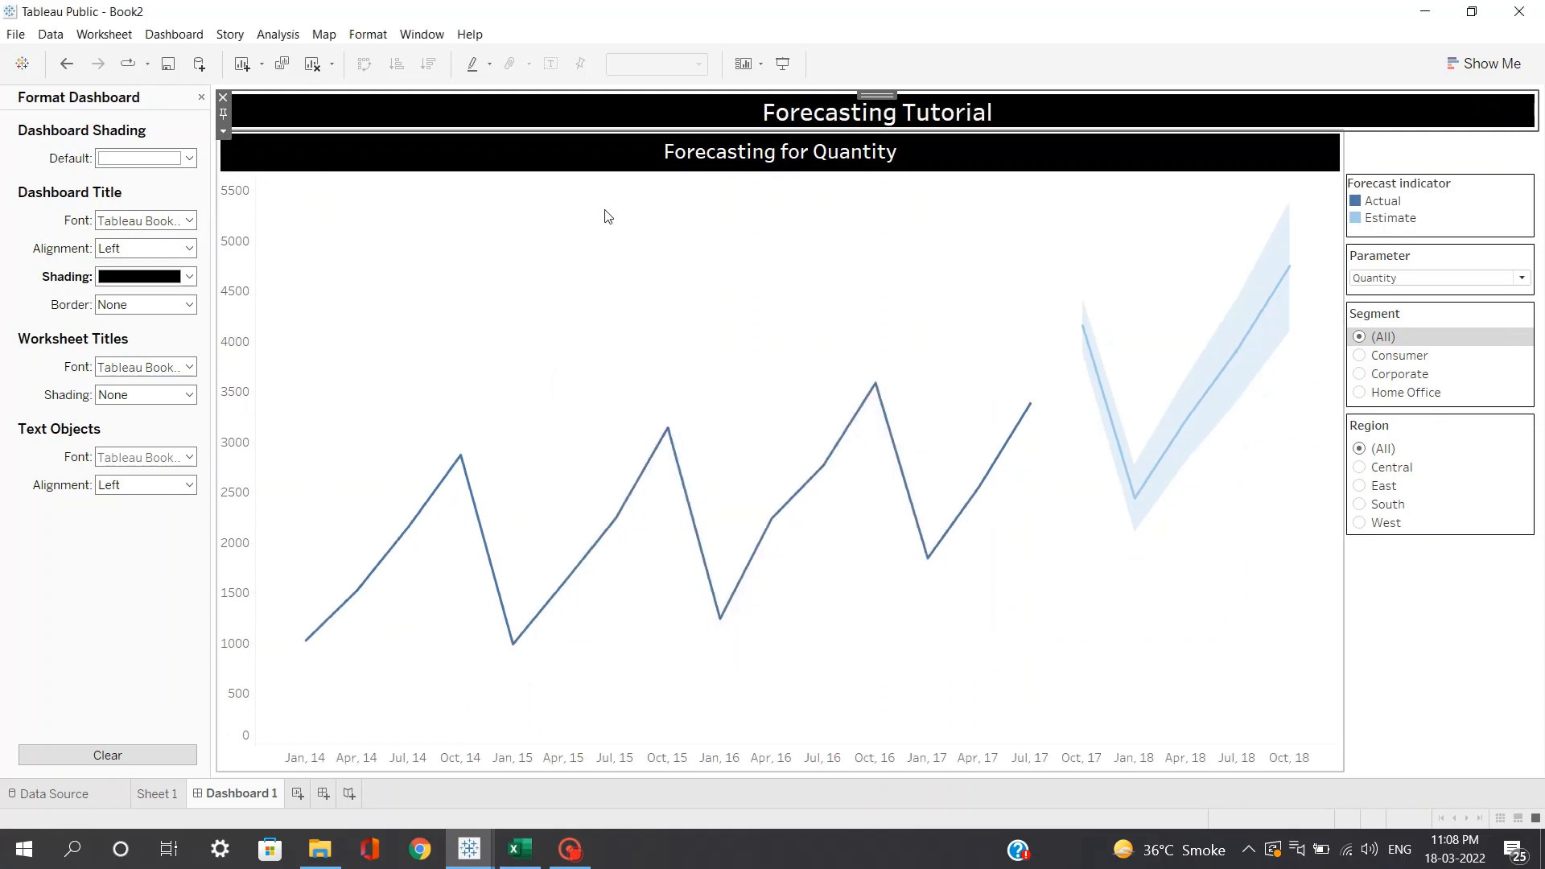
Step: Change the shading of the "Forecasting for Quantity" chart title to dark gray
right_click(616, 146)
click(653, 218)
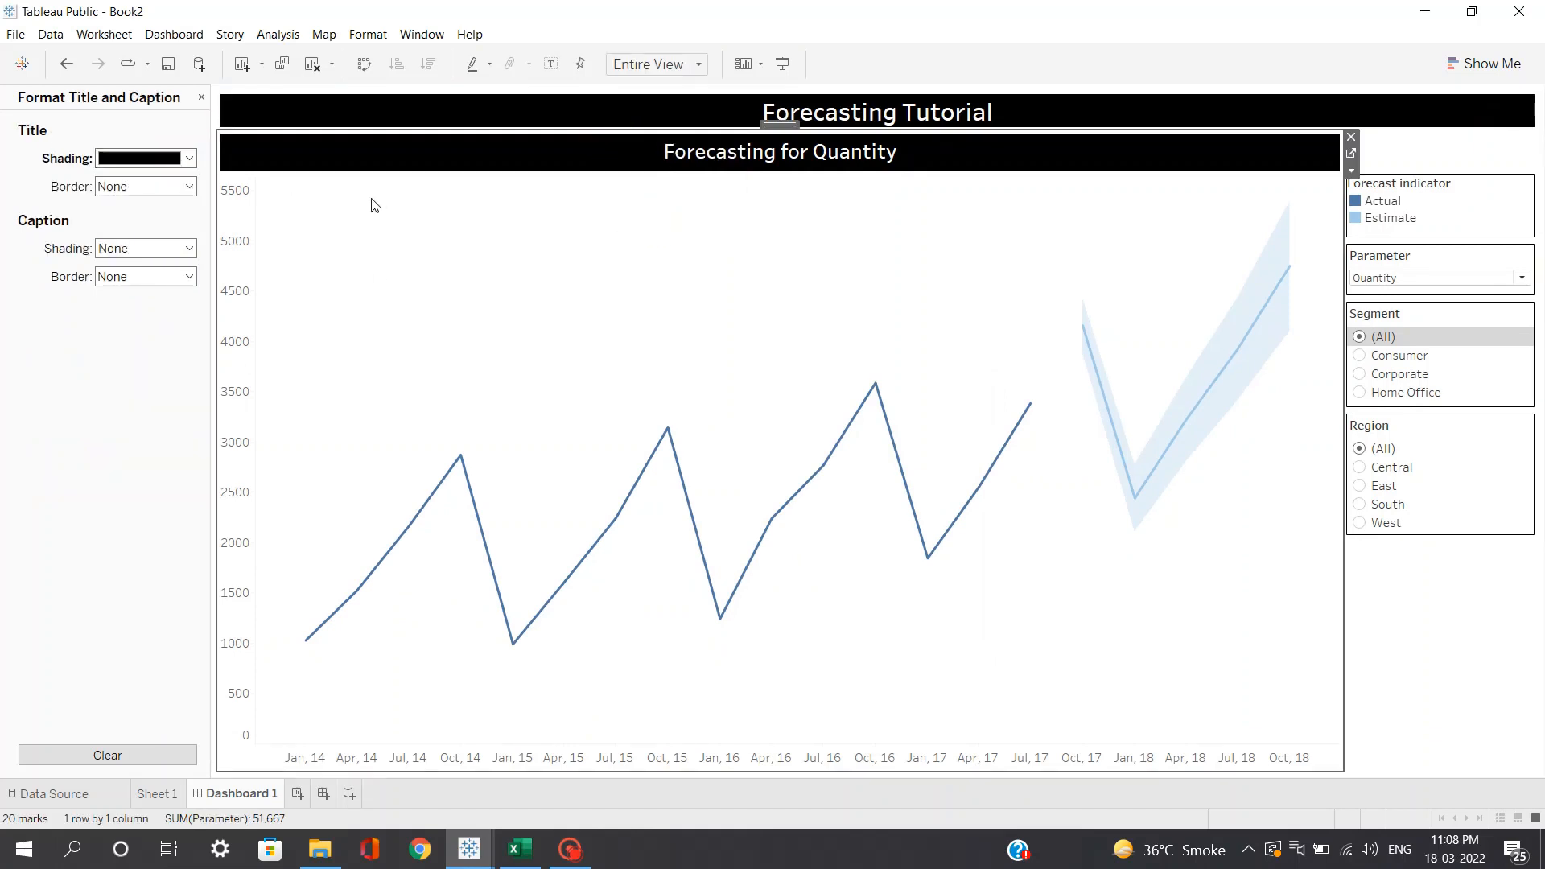
click(185, 157)
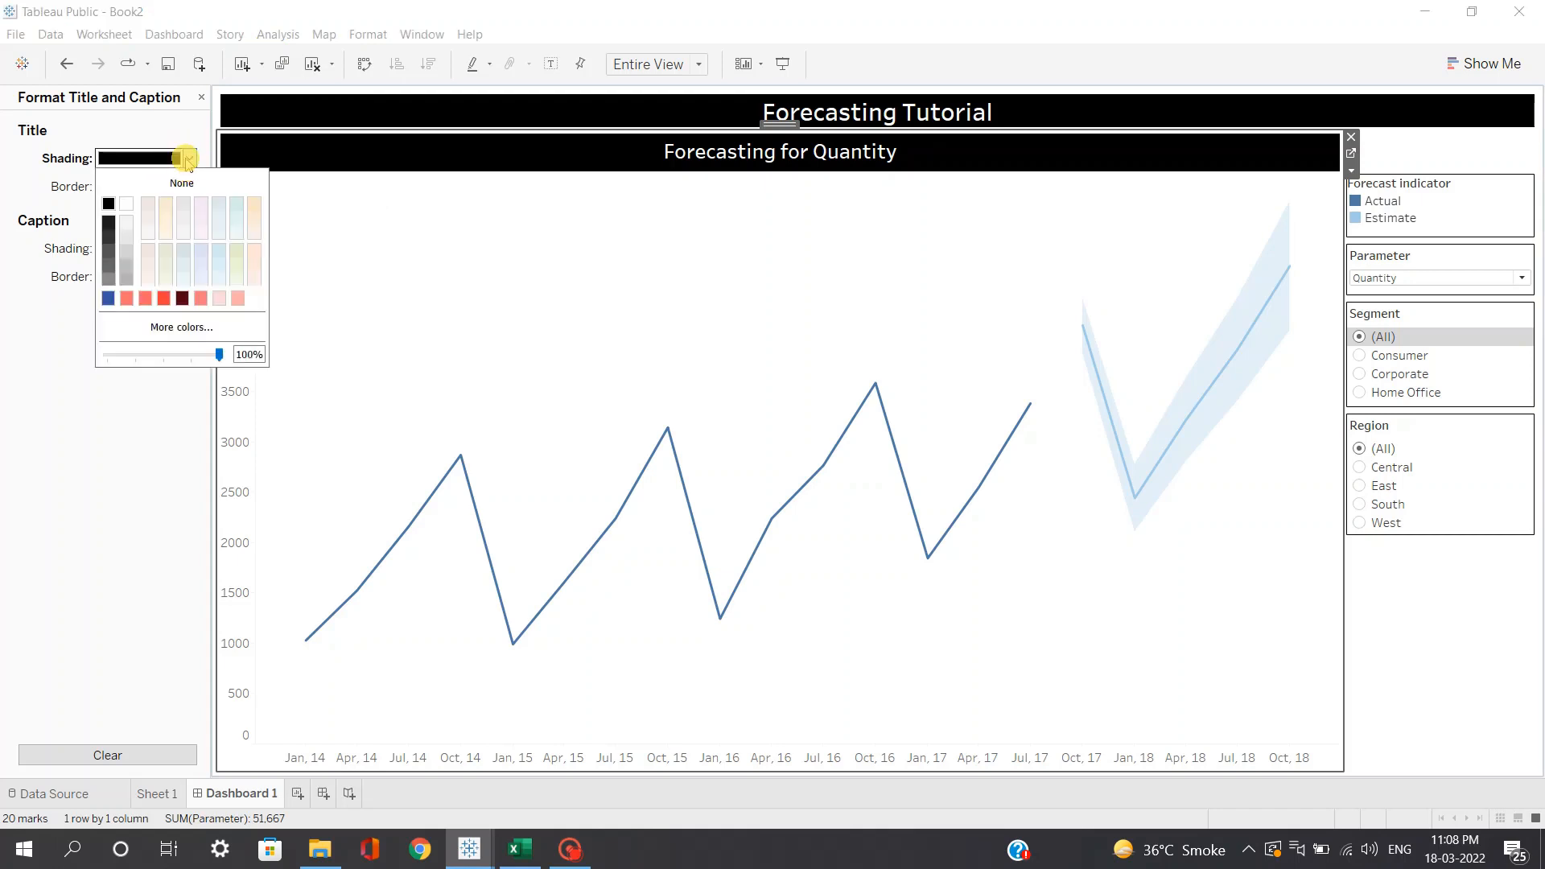
click(108, 253)
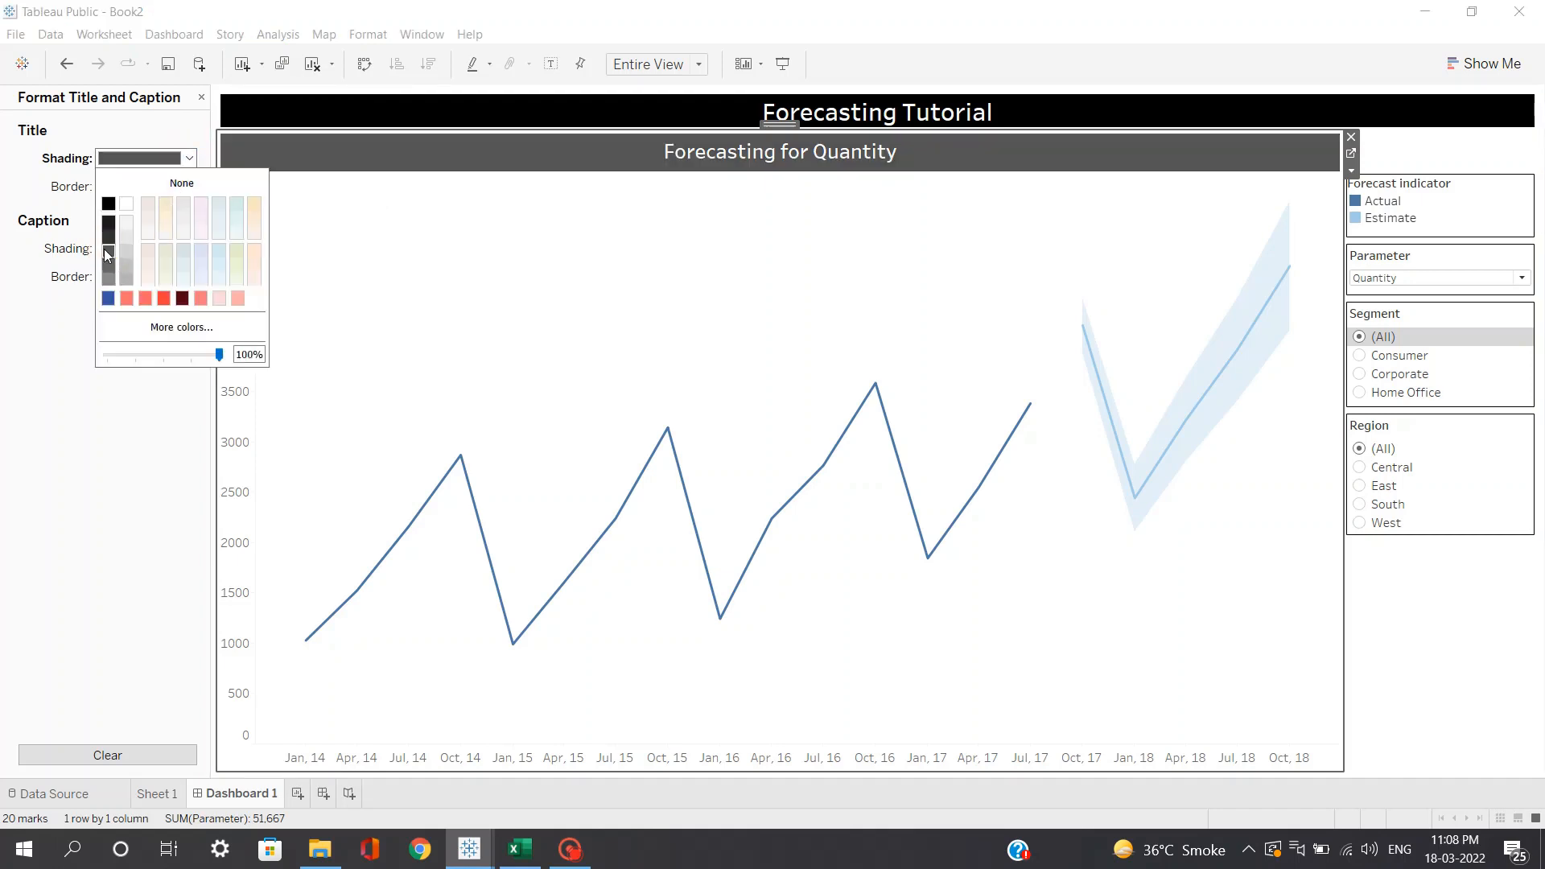
click(718, 240)
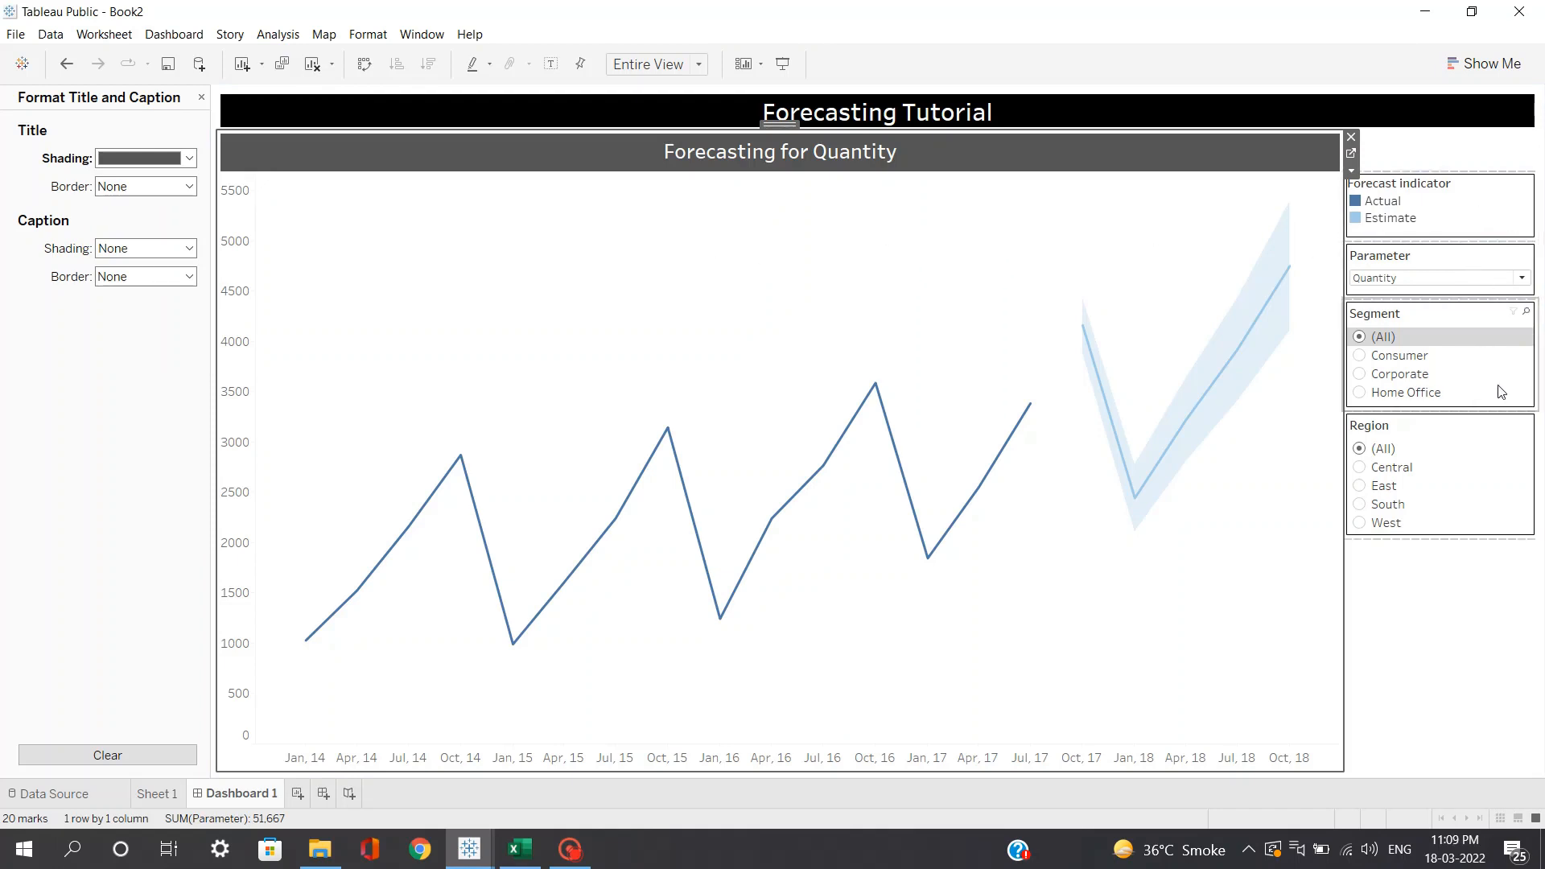
click(1466, 593)
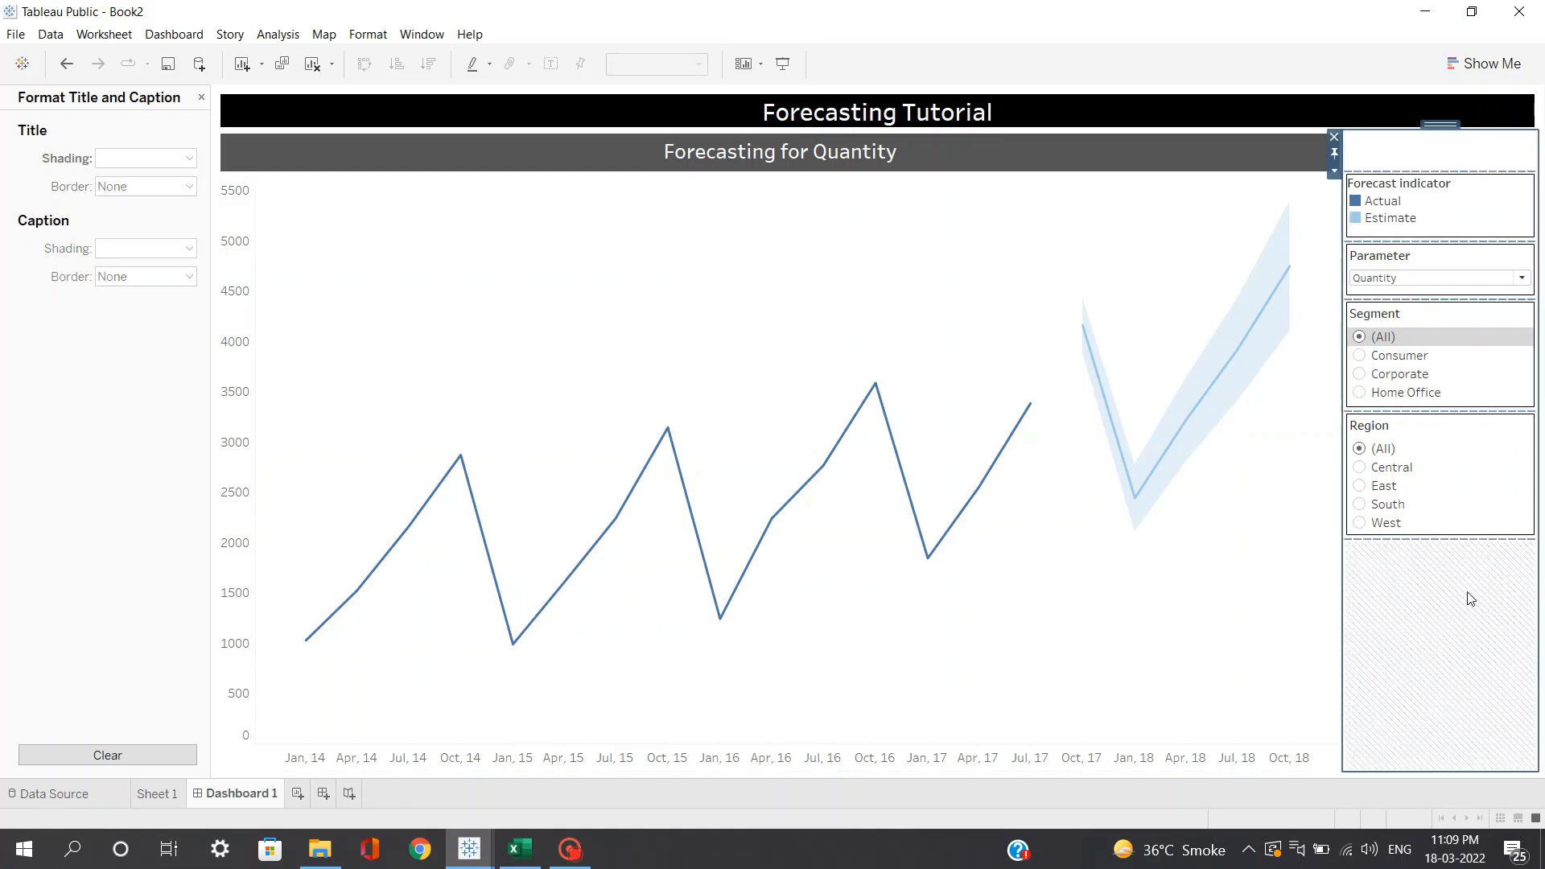
right_click(1426, 589)
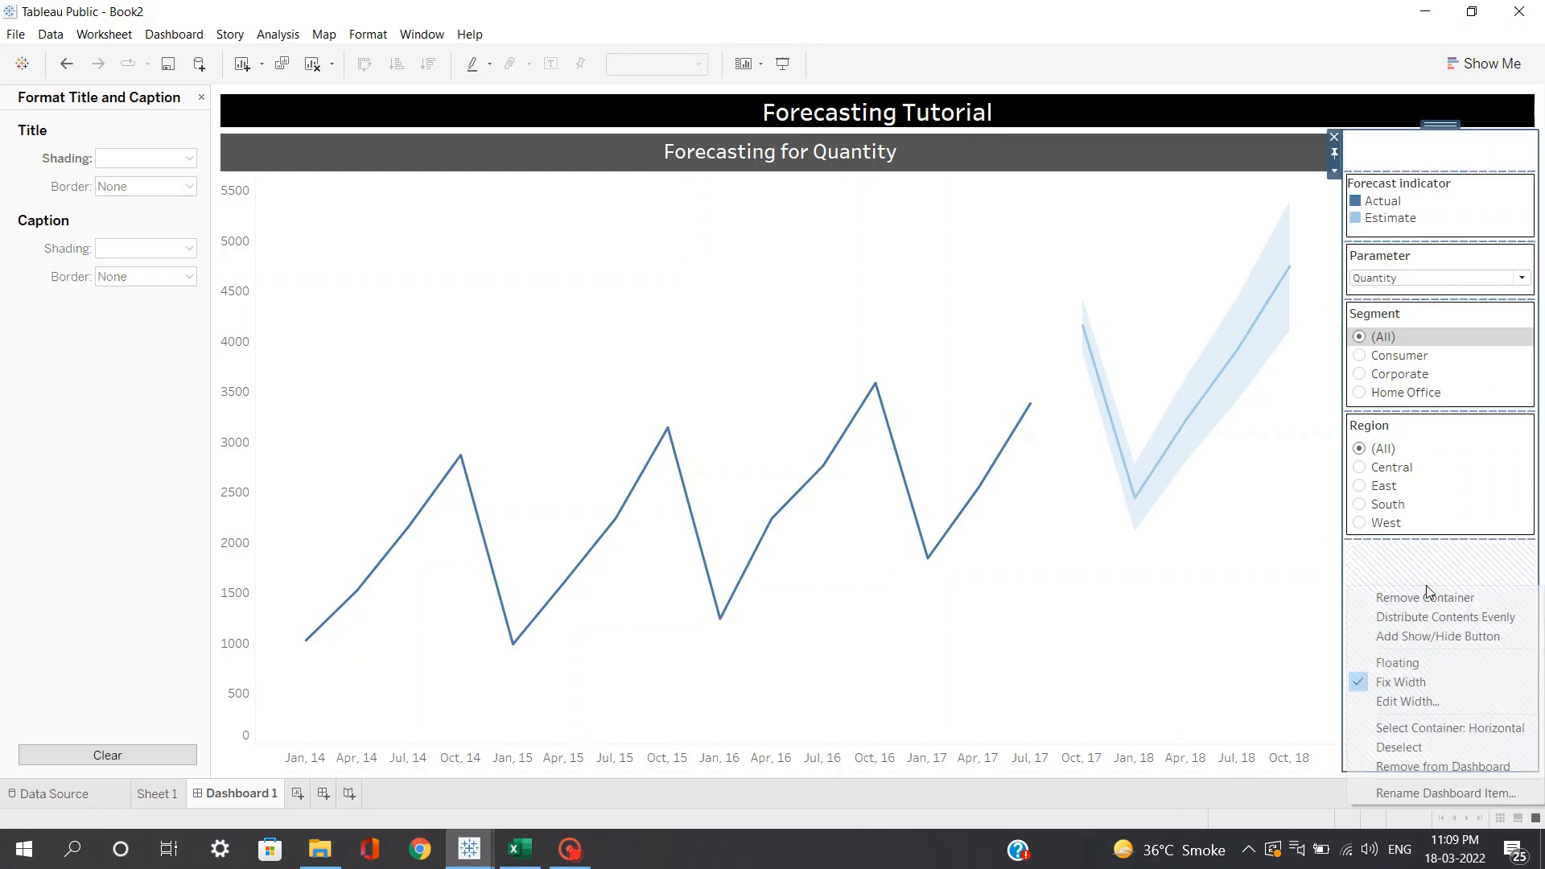
click(548, 327)
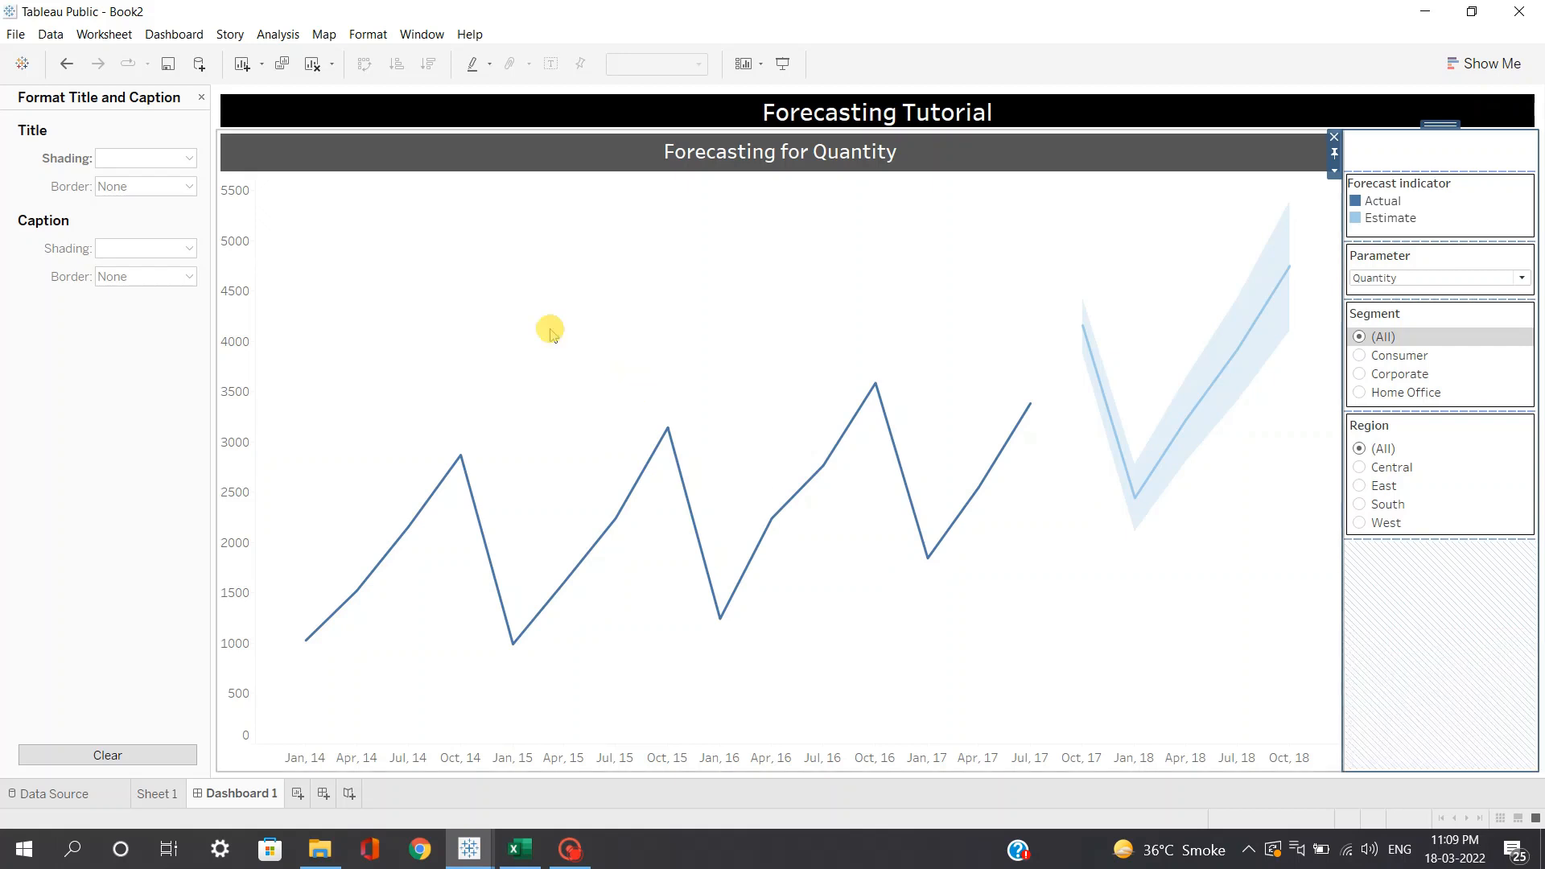
Step: Try light gray, blue, near-black and medium gray shades as the dashboard's default shading
click(170, 35)
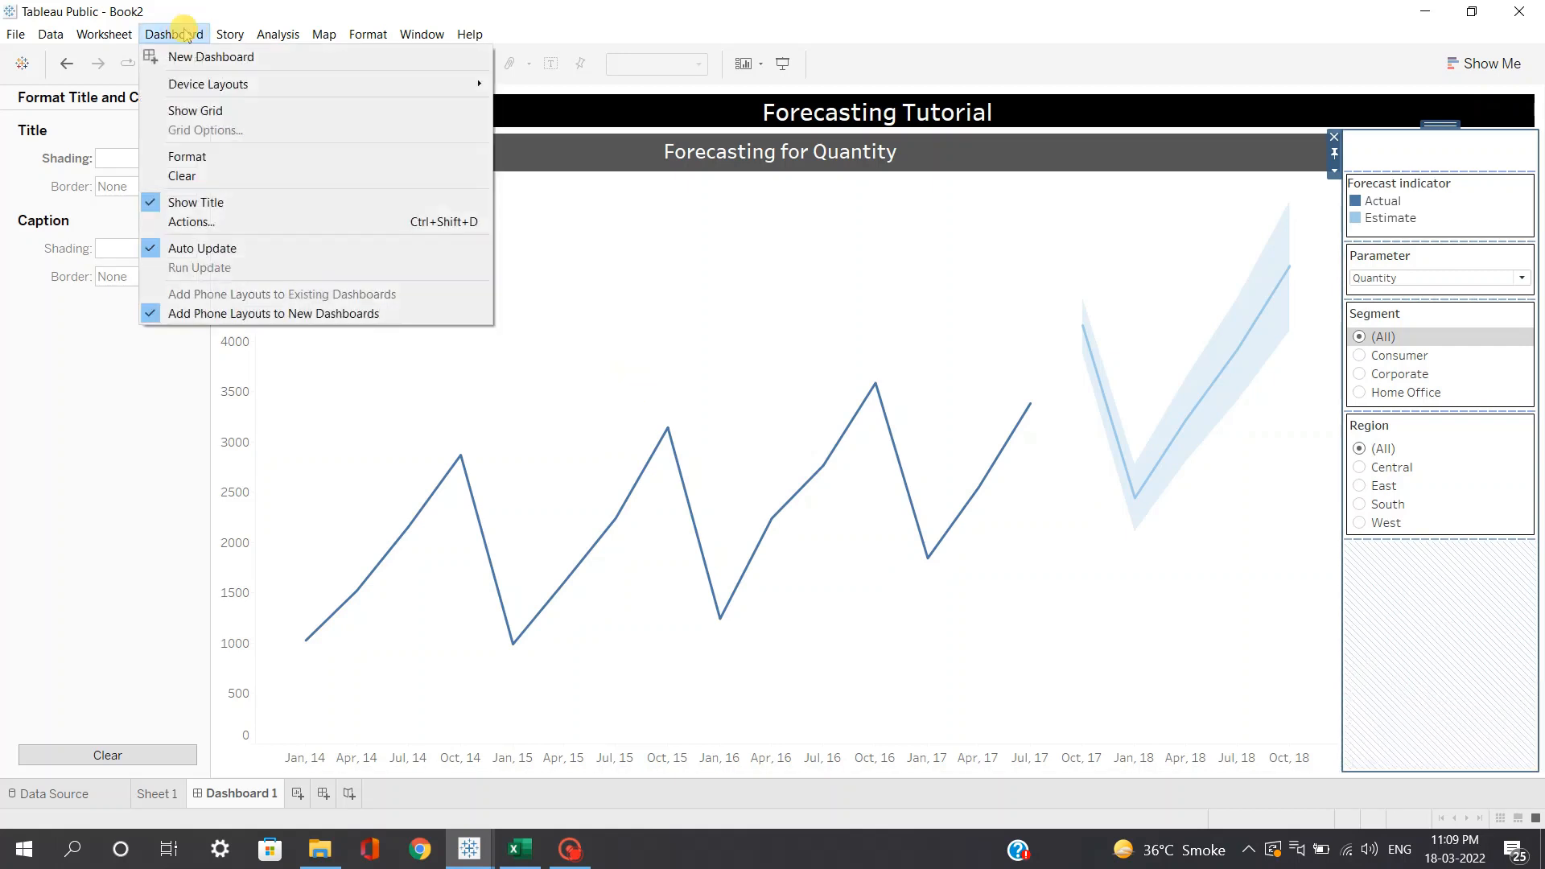
click(216, 154)
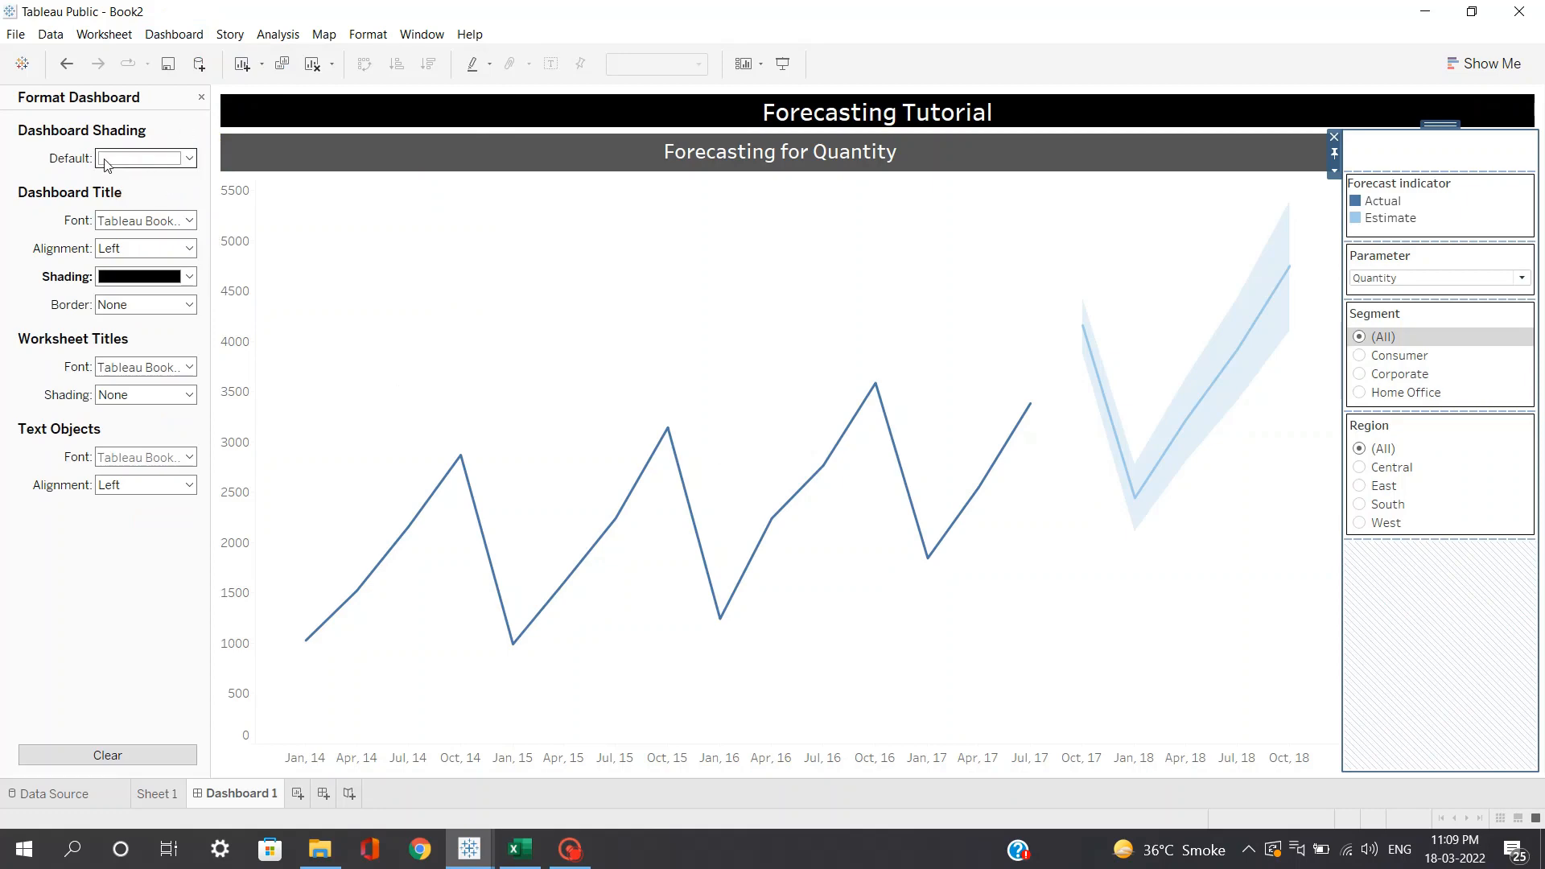
click(188, 158)
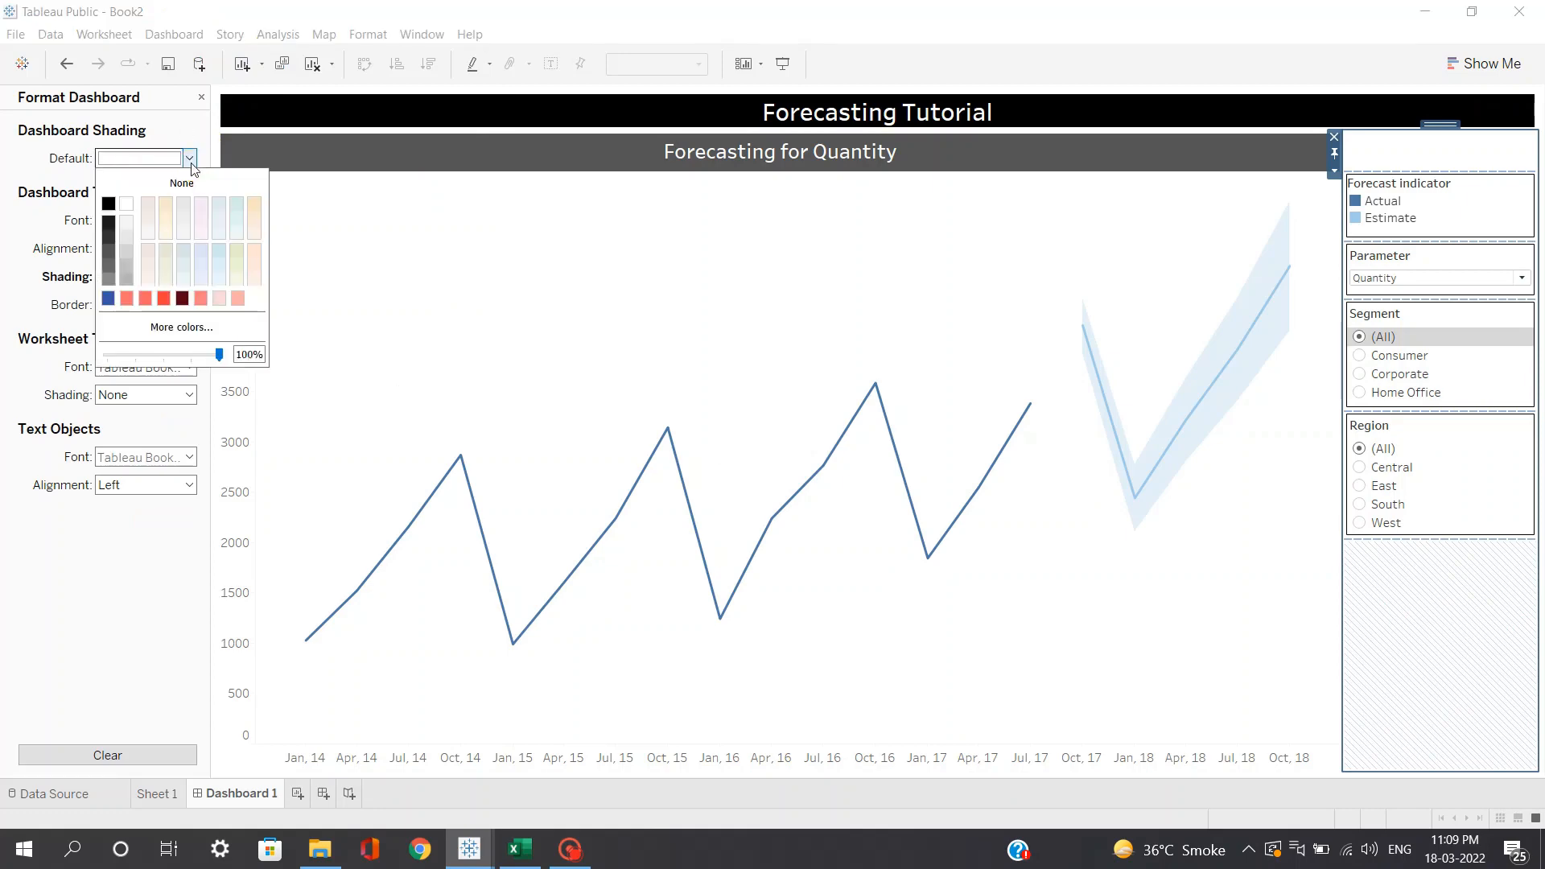
click(123, 233)
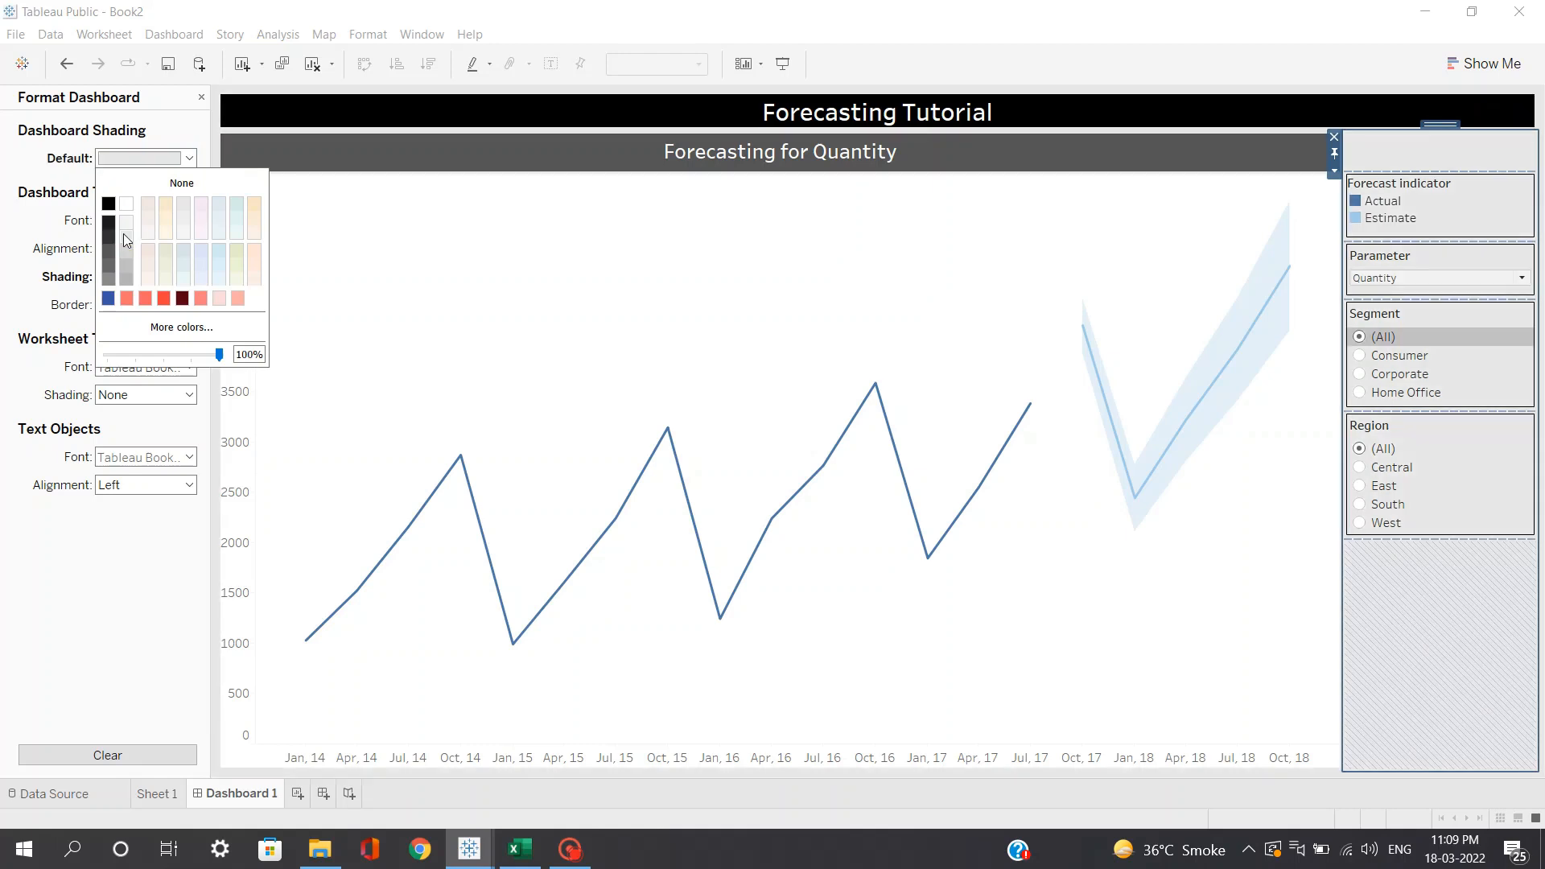
click(109, 301)
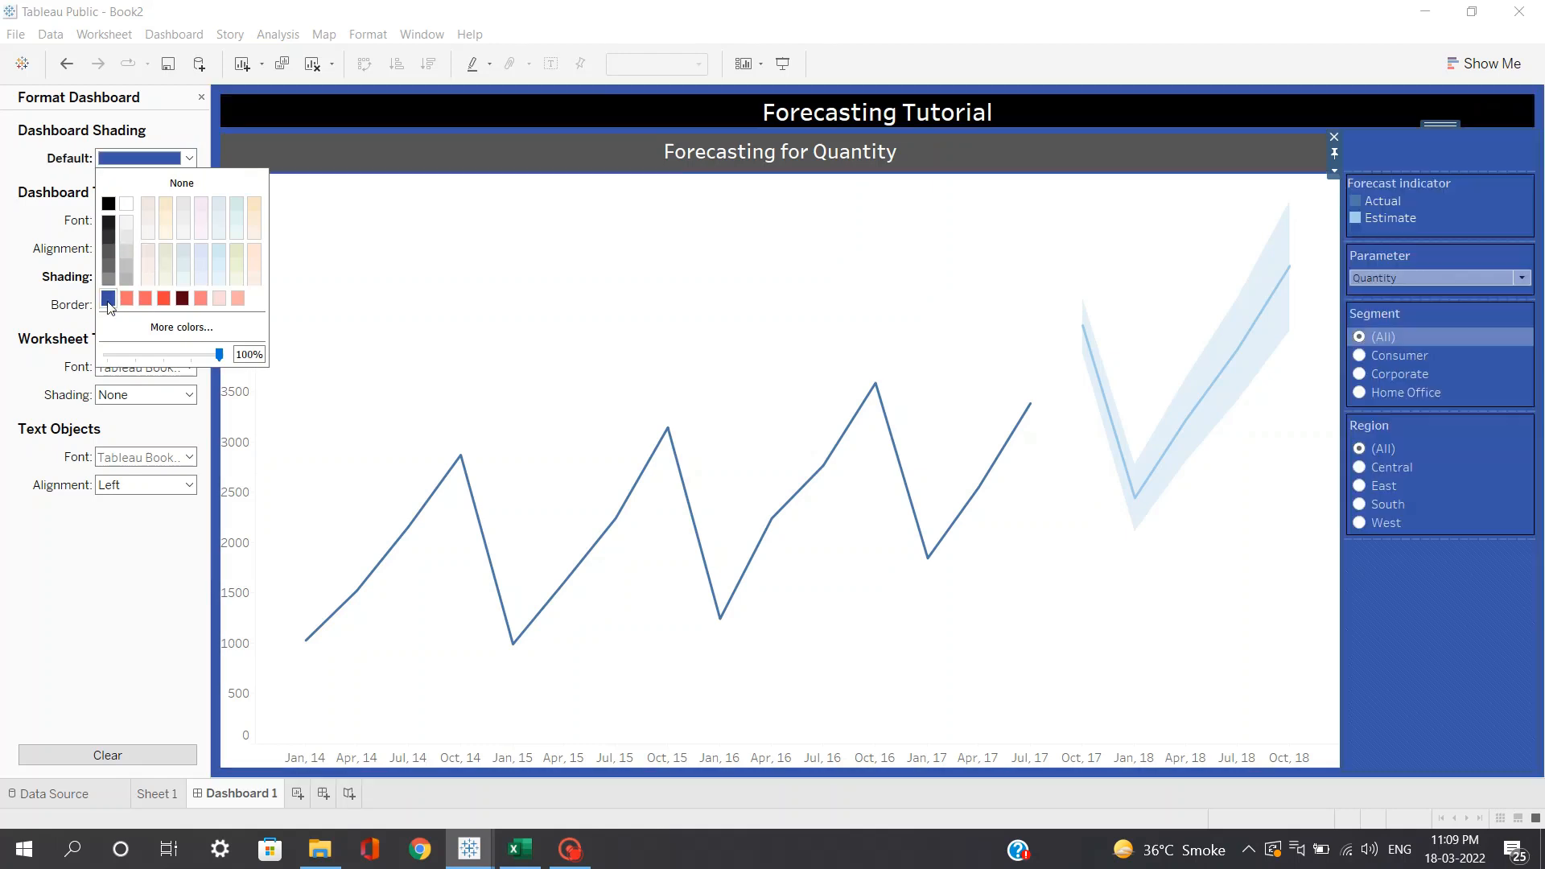
click(115, 240)
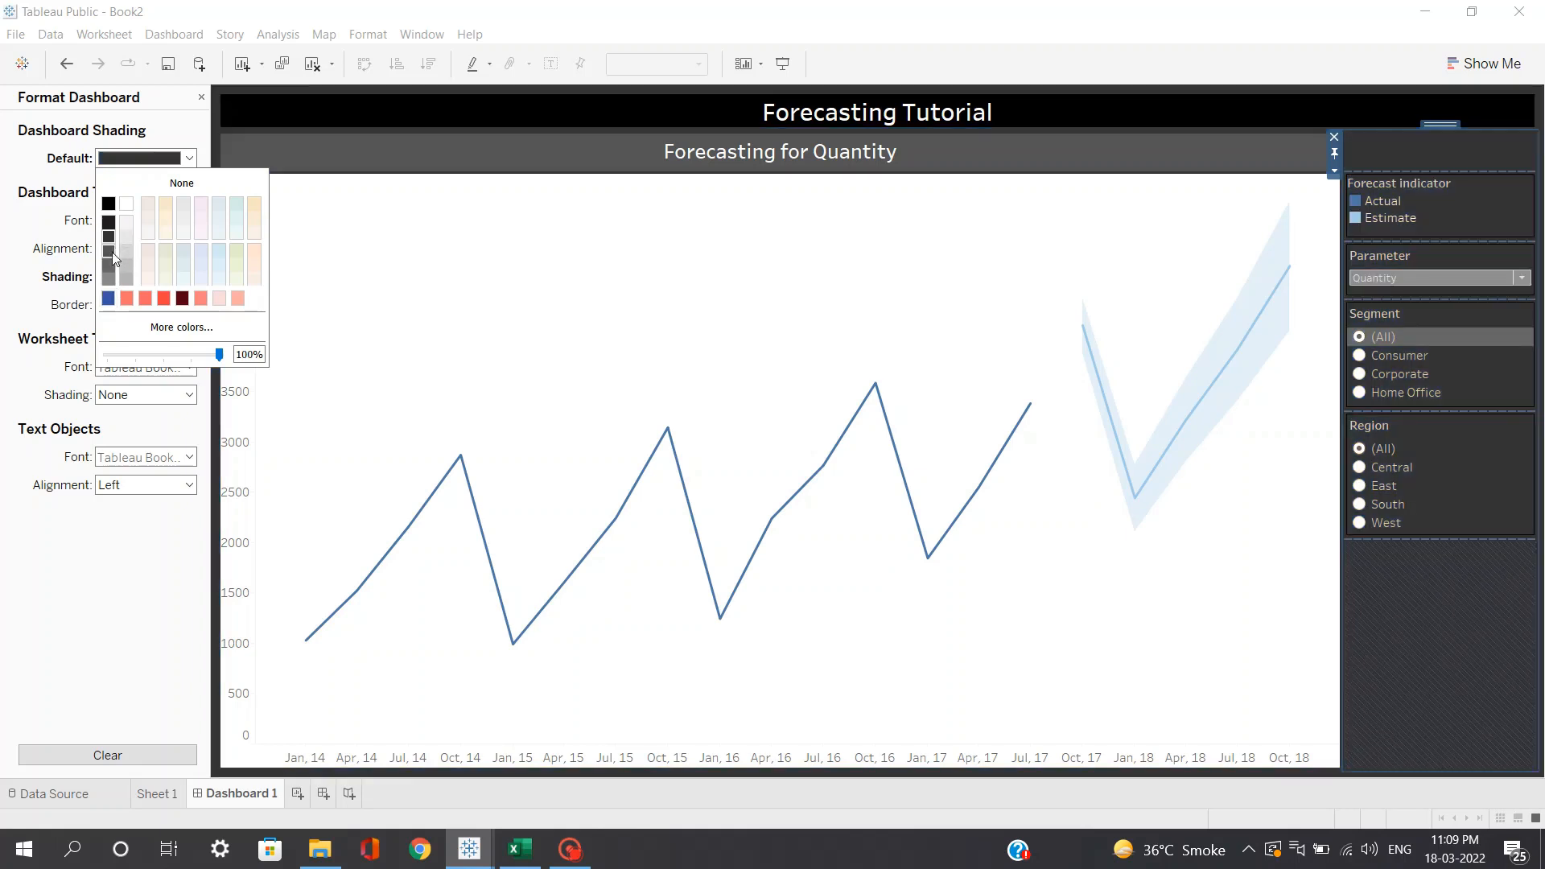
click(127, 278)
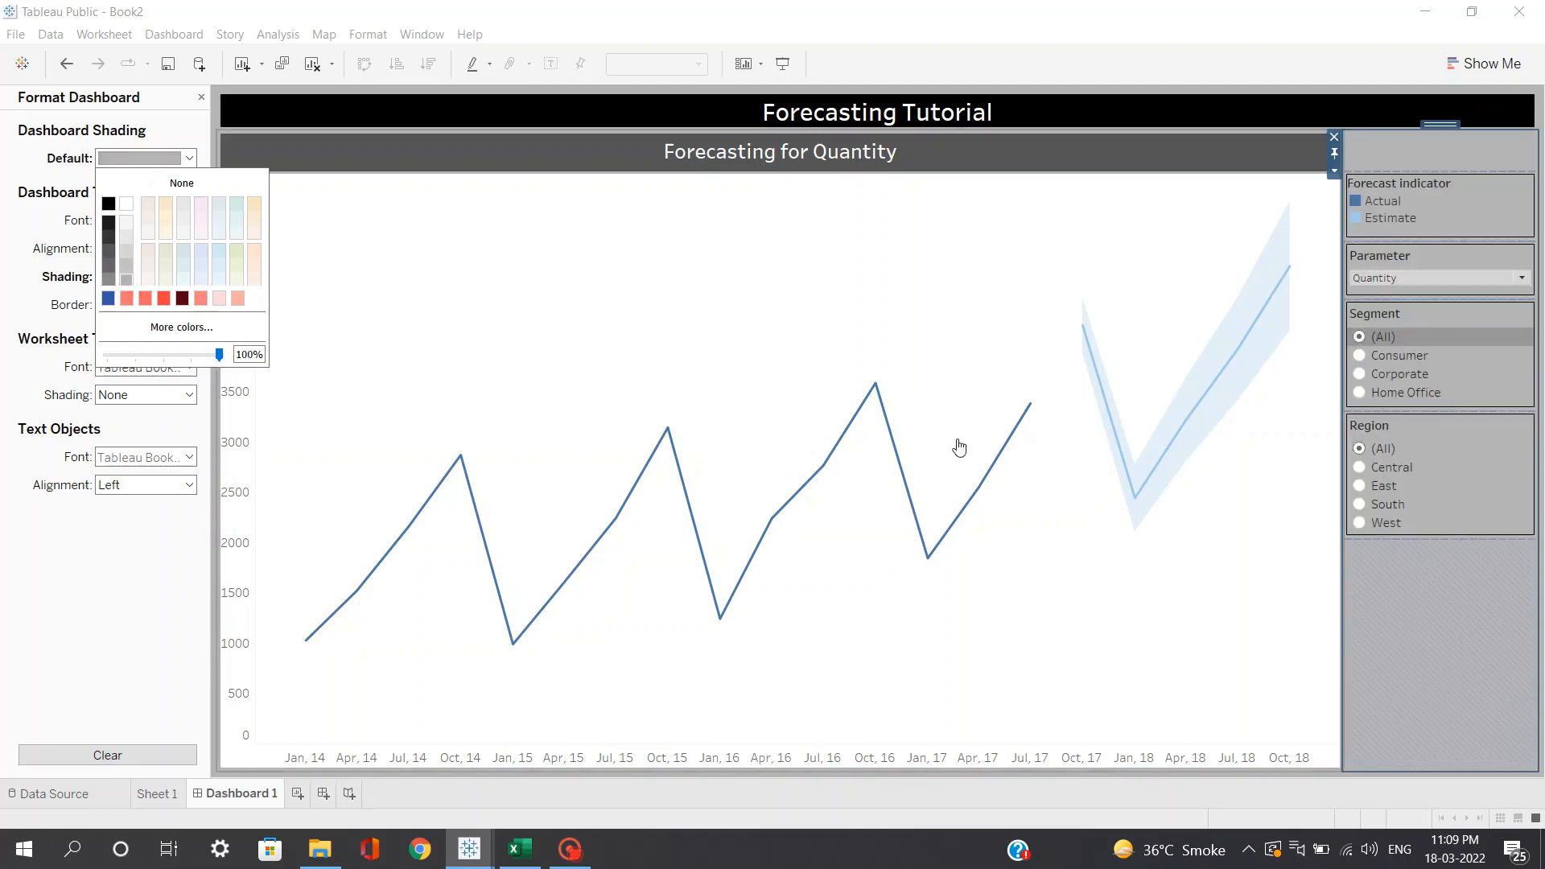
click(126, 258)
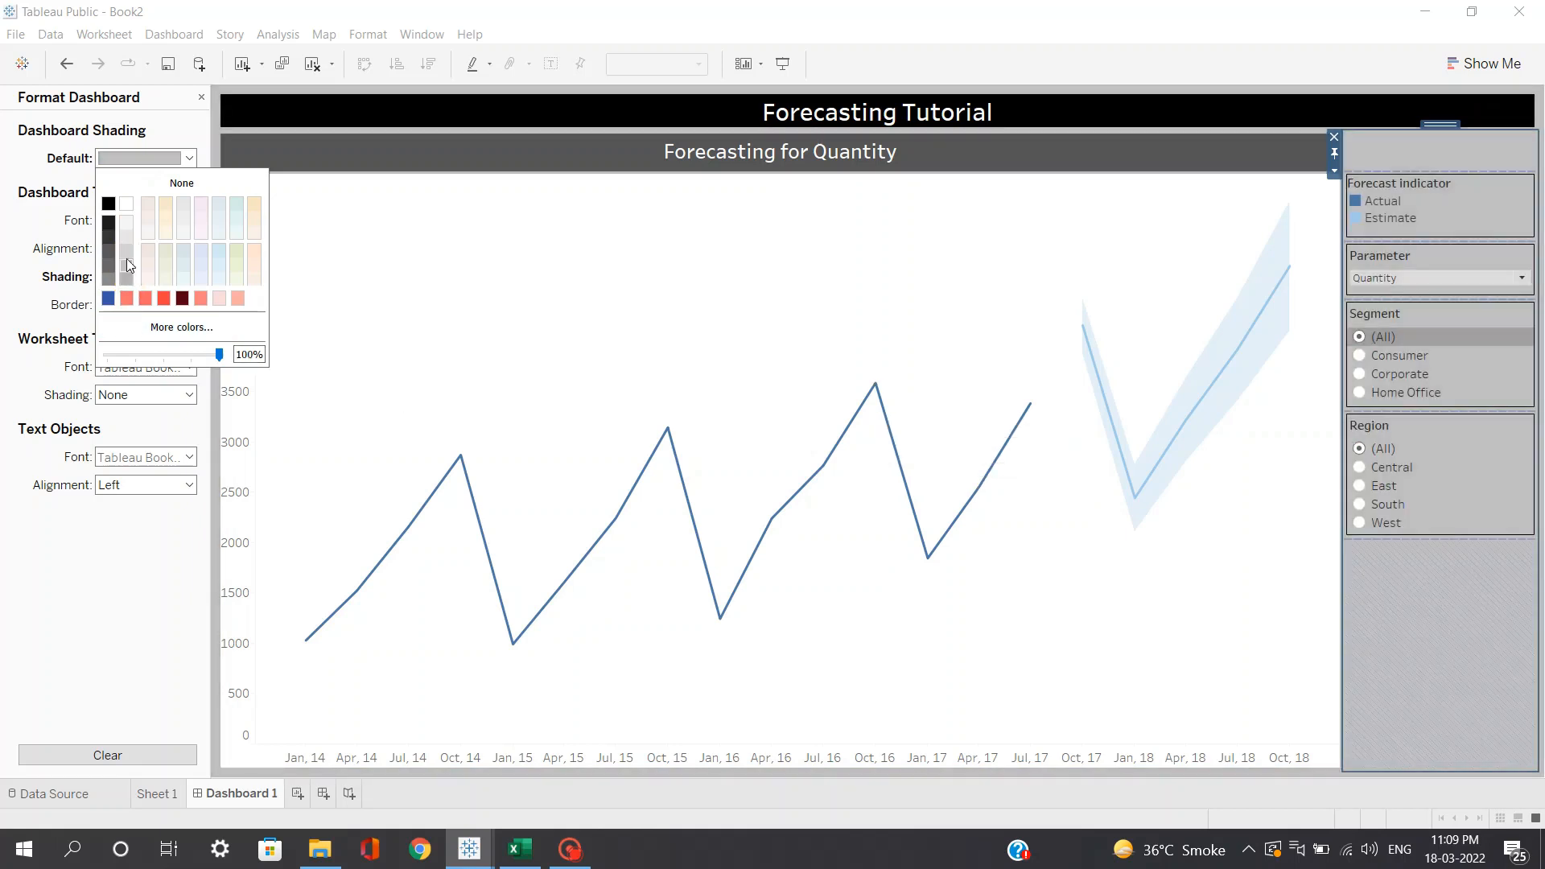
click(1498, 580)
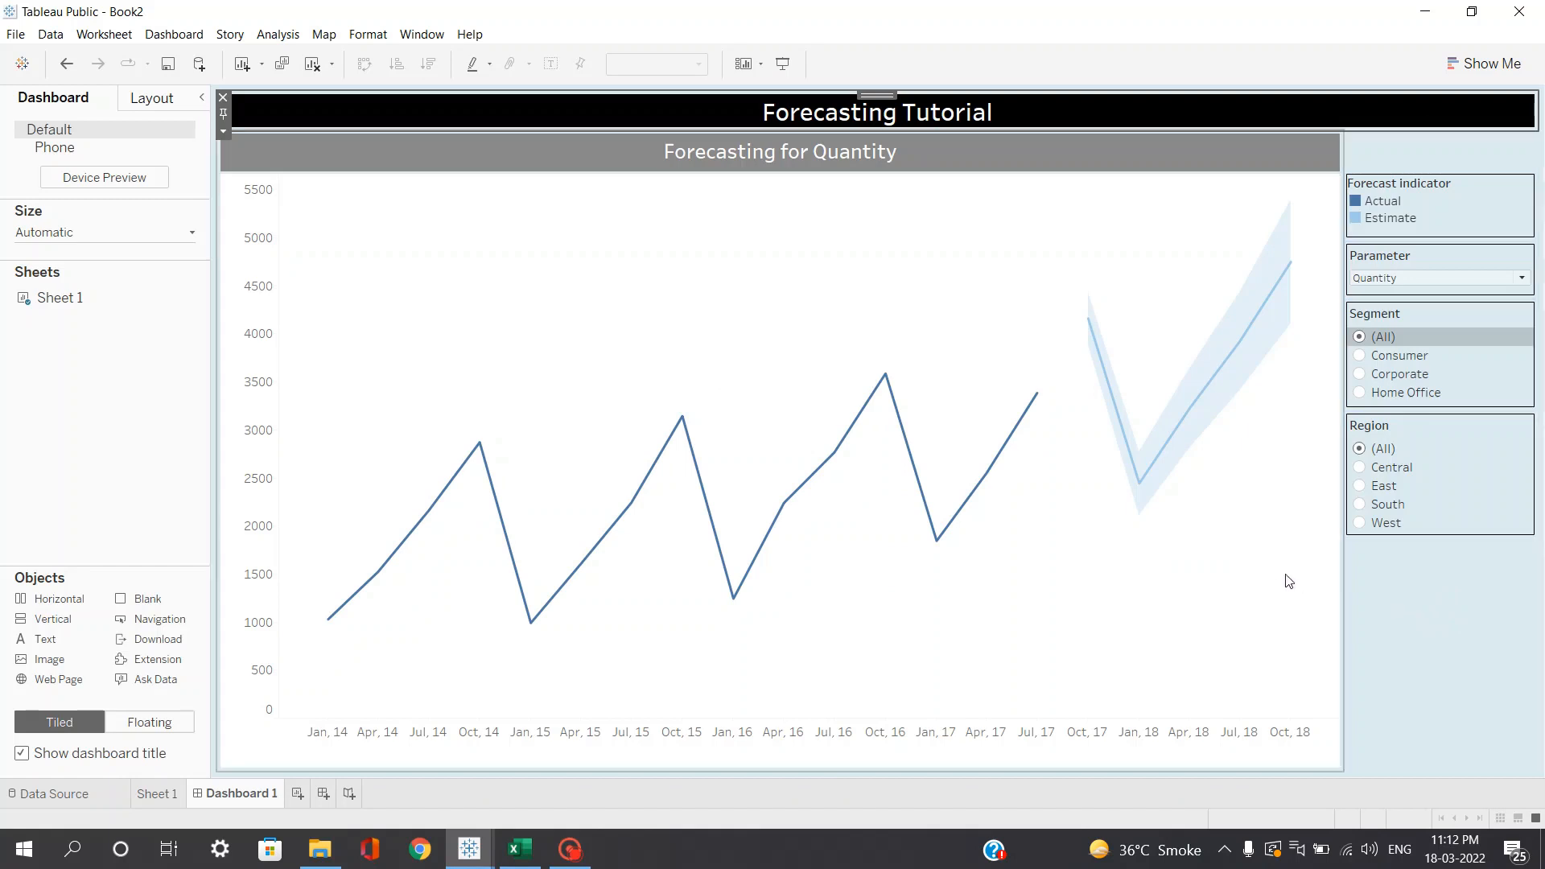
Step: Retitle the Region filter as "Select Region" and center its title
mouse_move(1145, 489)
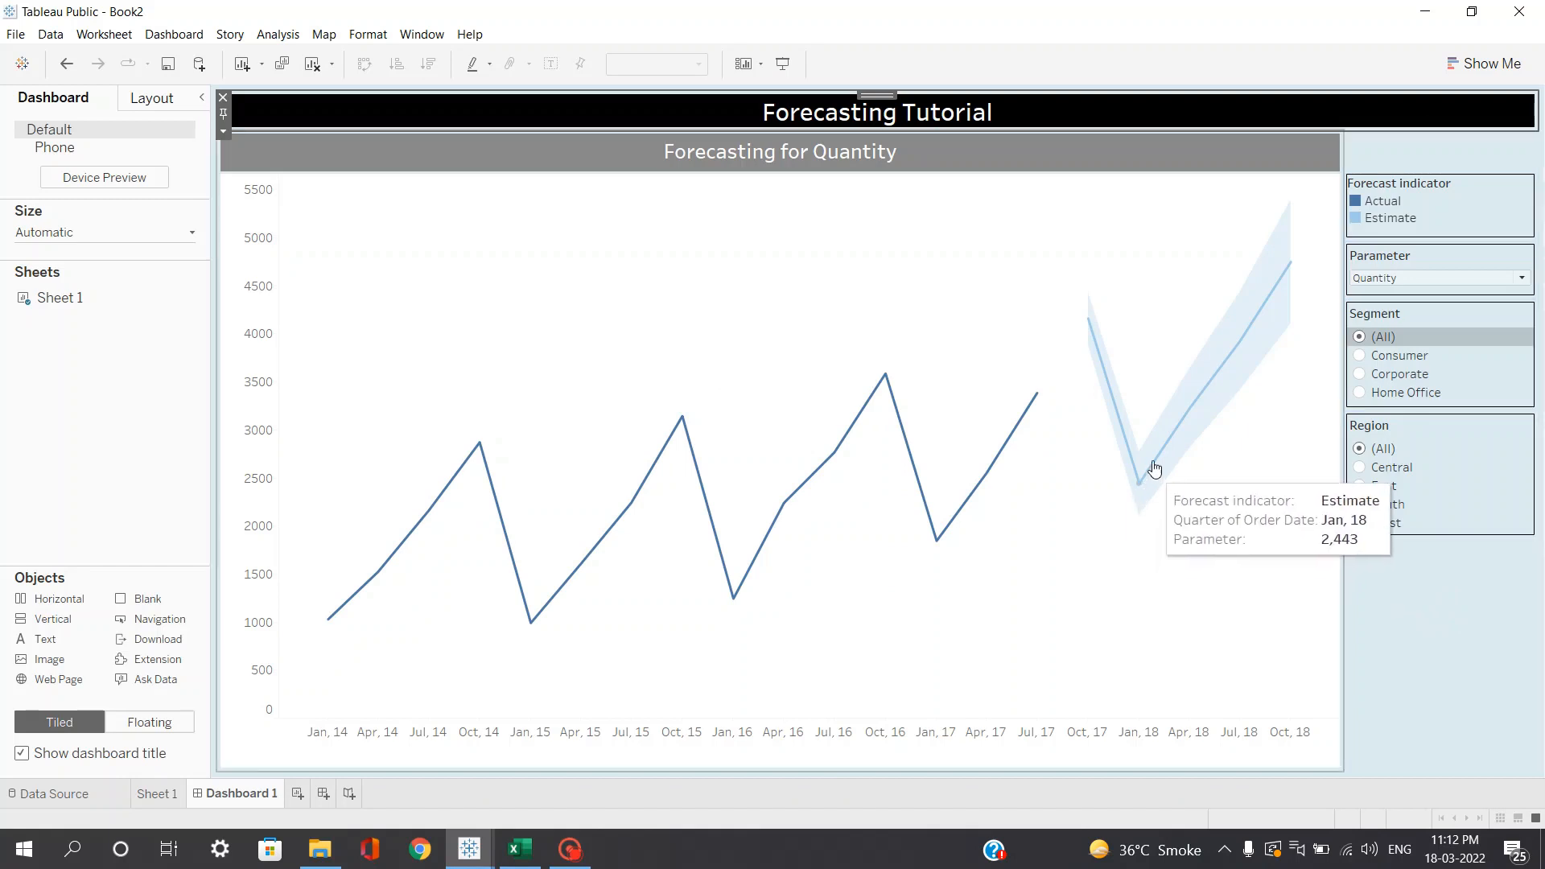
double_click(1380, 425)
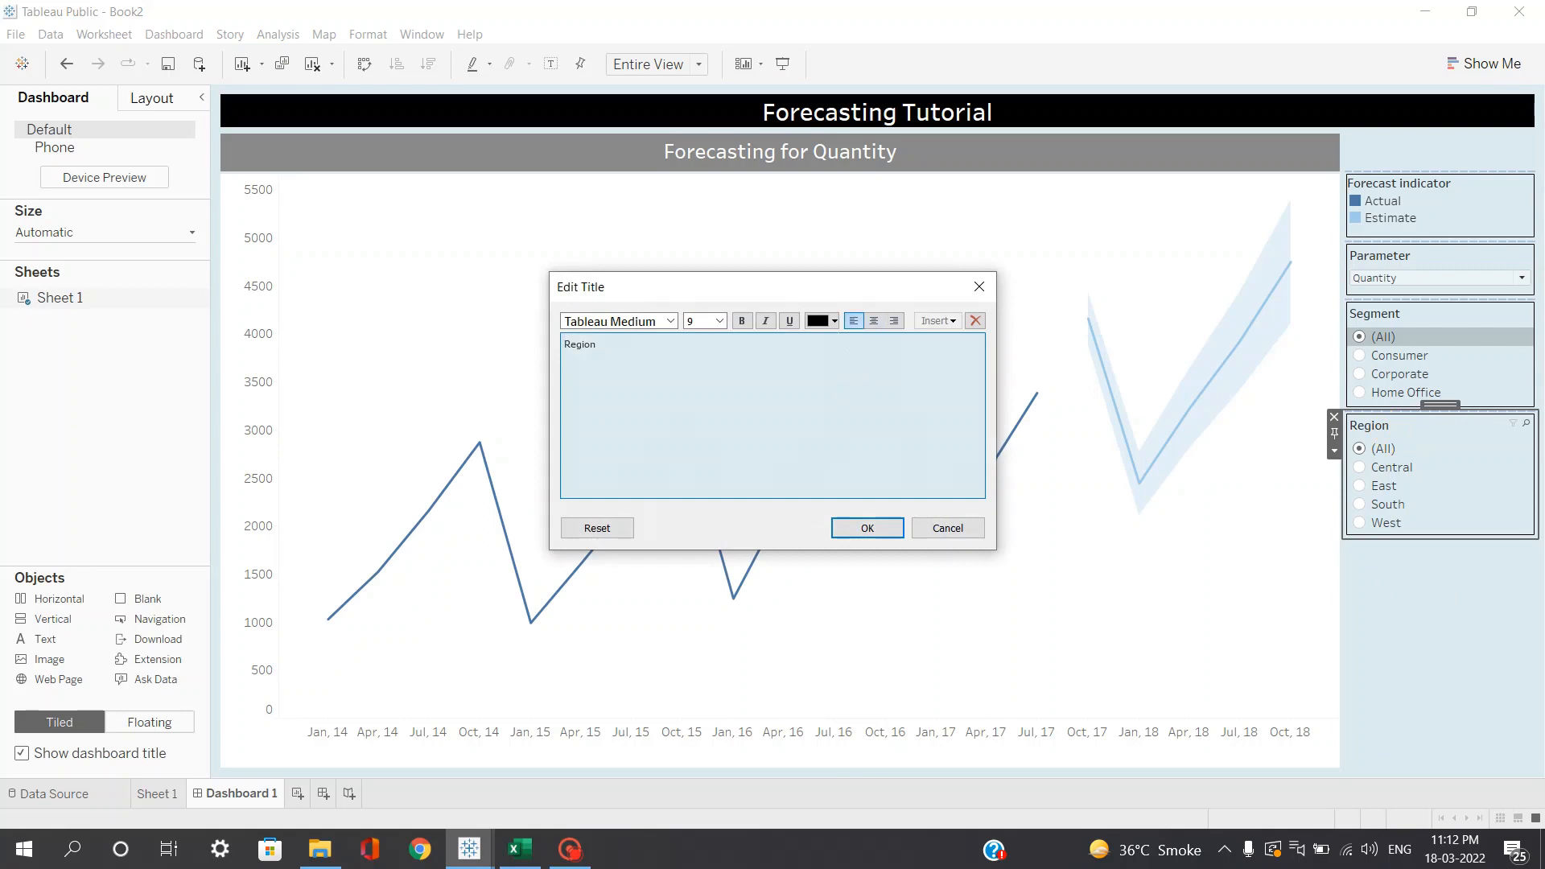
click(874, 321)
text(Select)
click(860, 529)
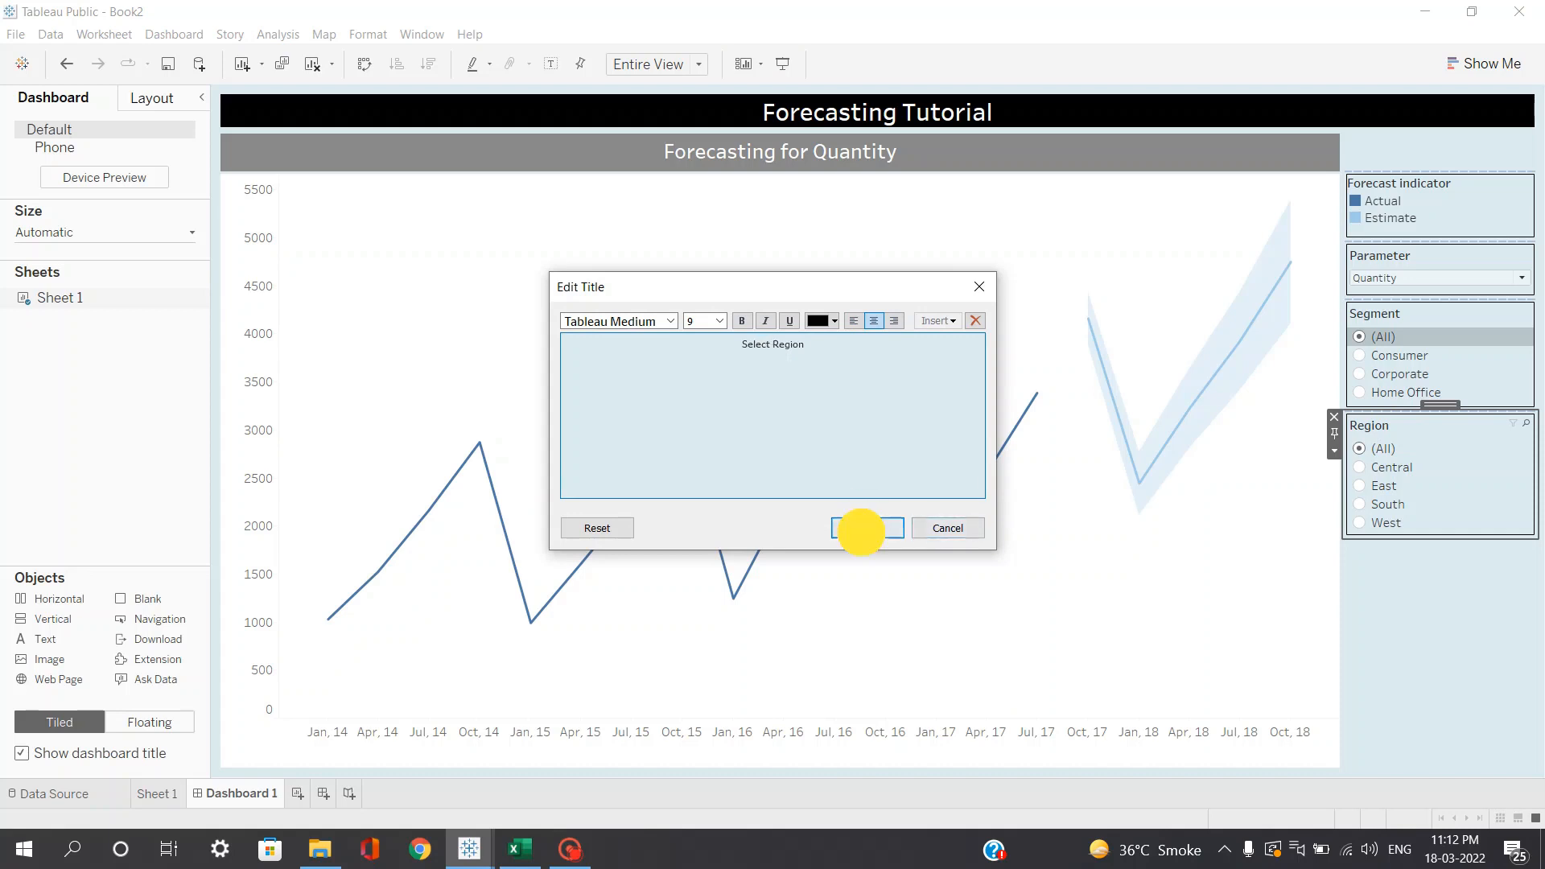
Step: Retitle the Segment filter as "Select Segment" and center its title
double_click(1408, 315)
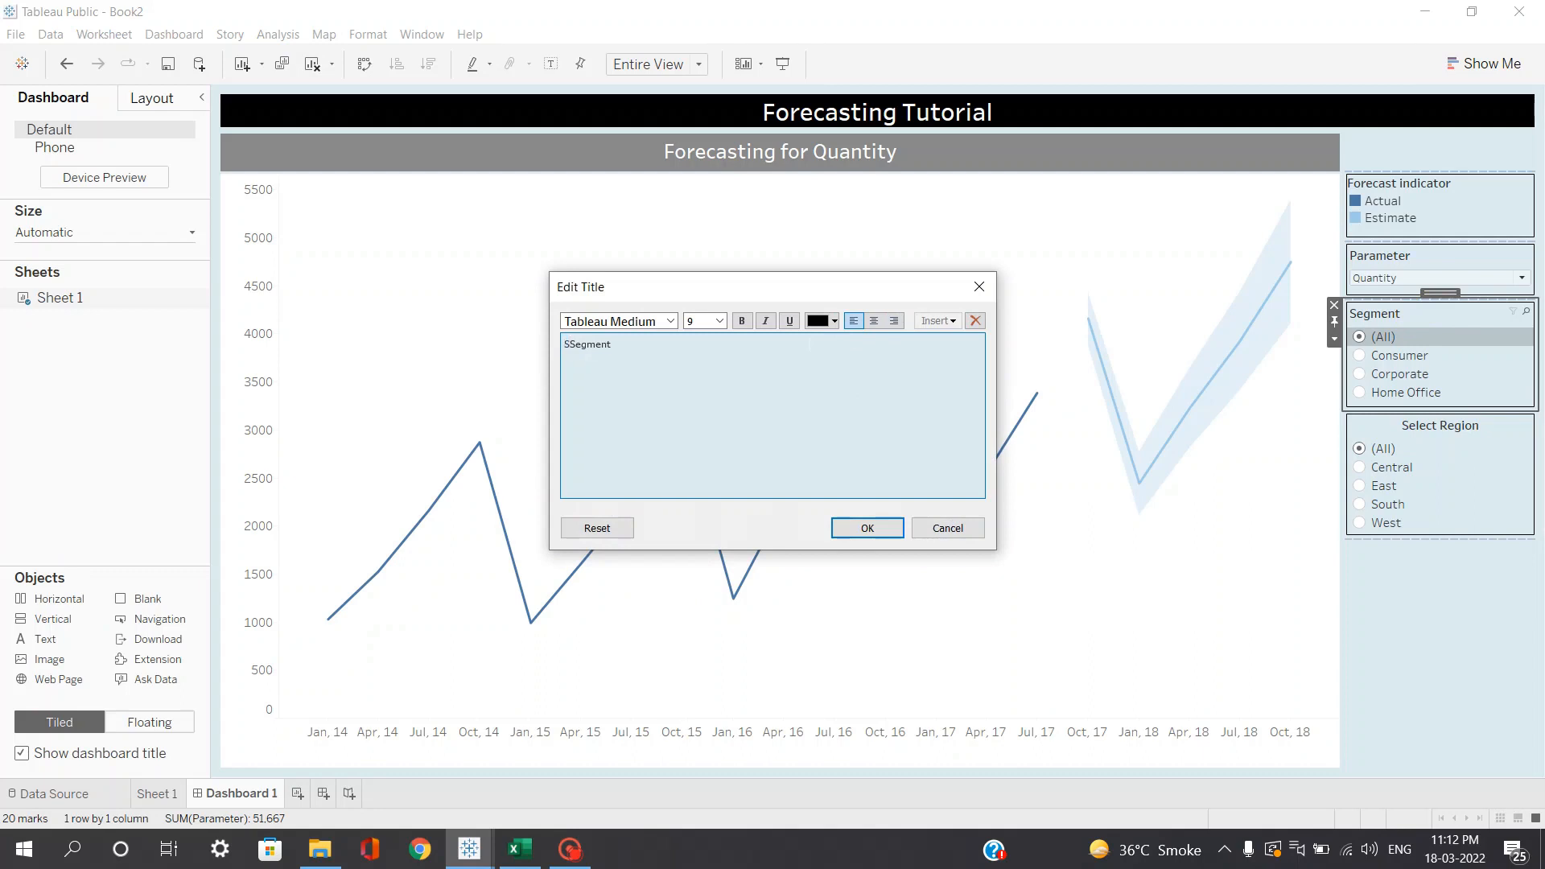
text(Select)
click(874, 321)
click(866, 527)
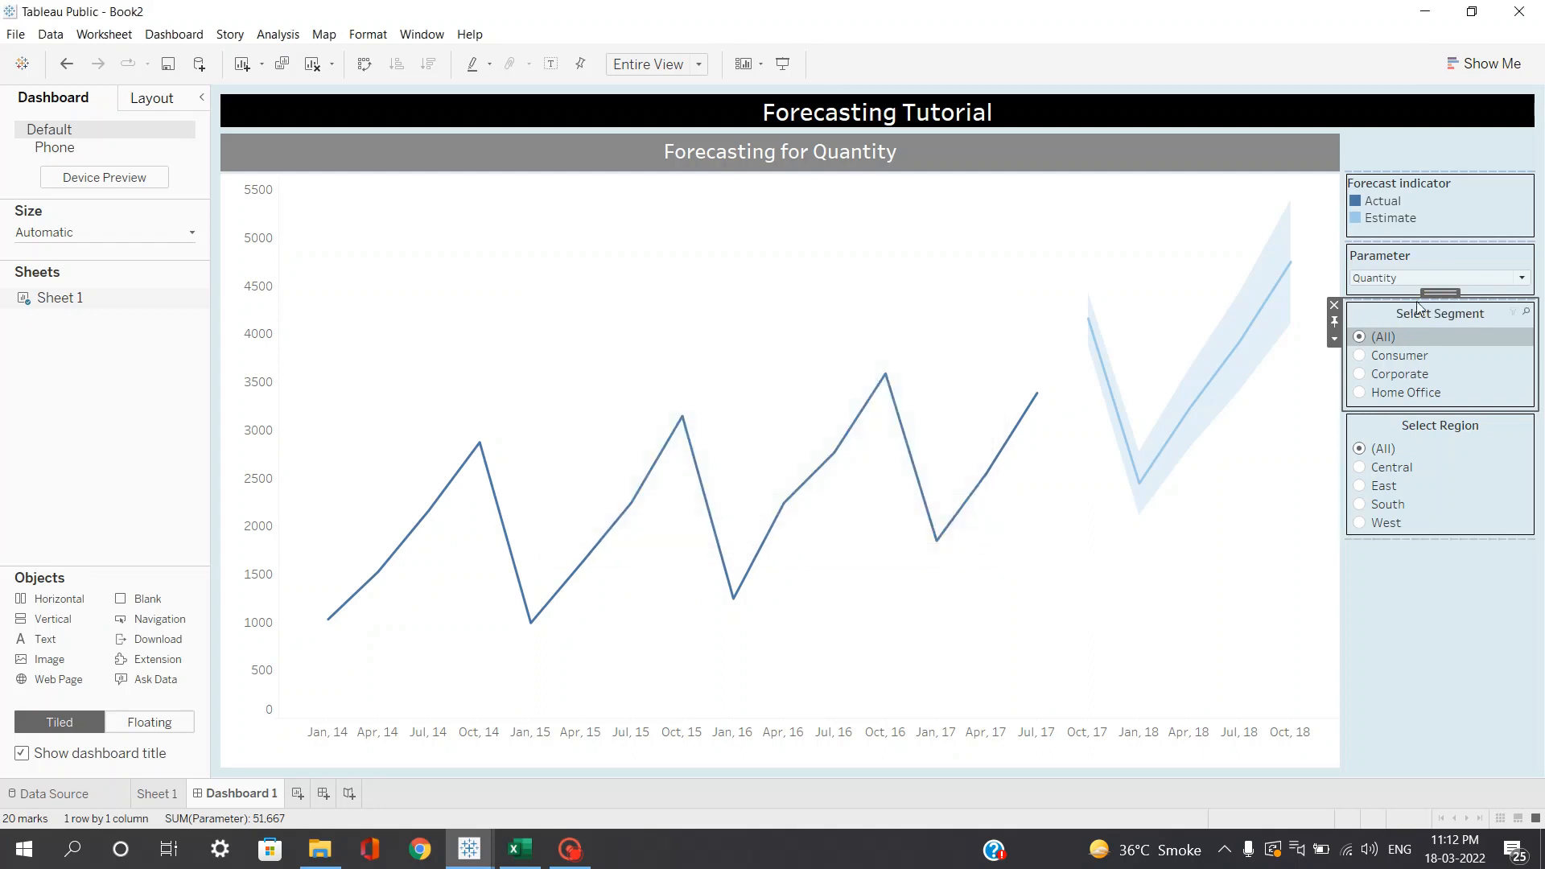
Step: Retitle the parameter control as "Select Parameter" and center its title
double_click(1401, 264)
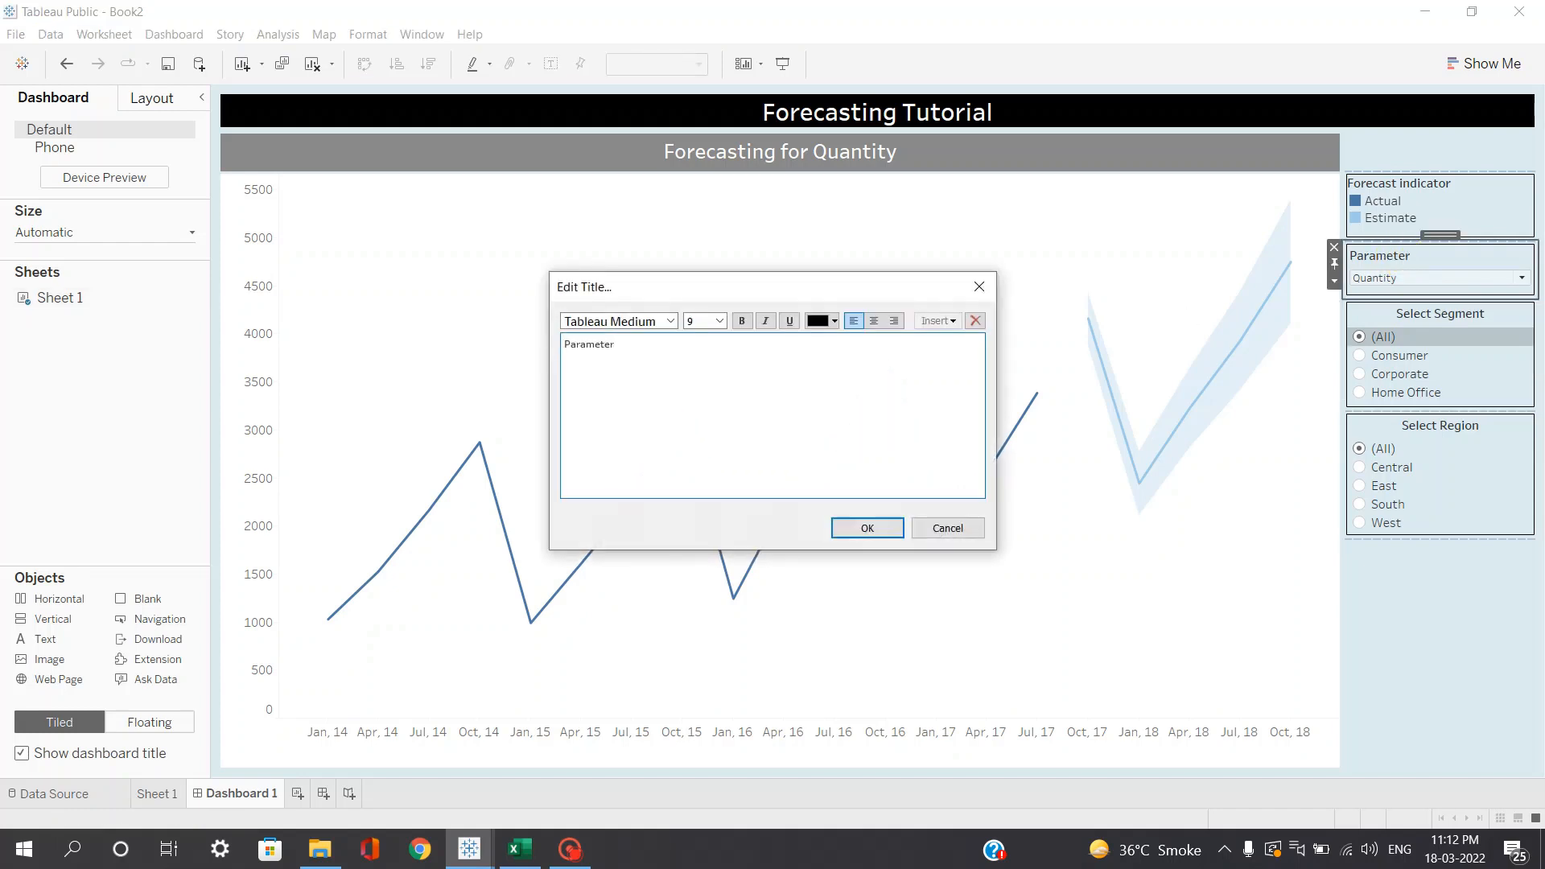
text(Select)
click(874, 320)
click(877, 531)
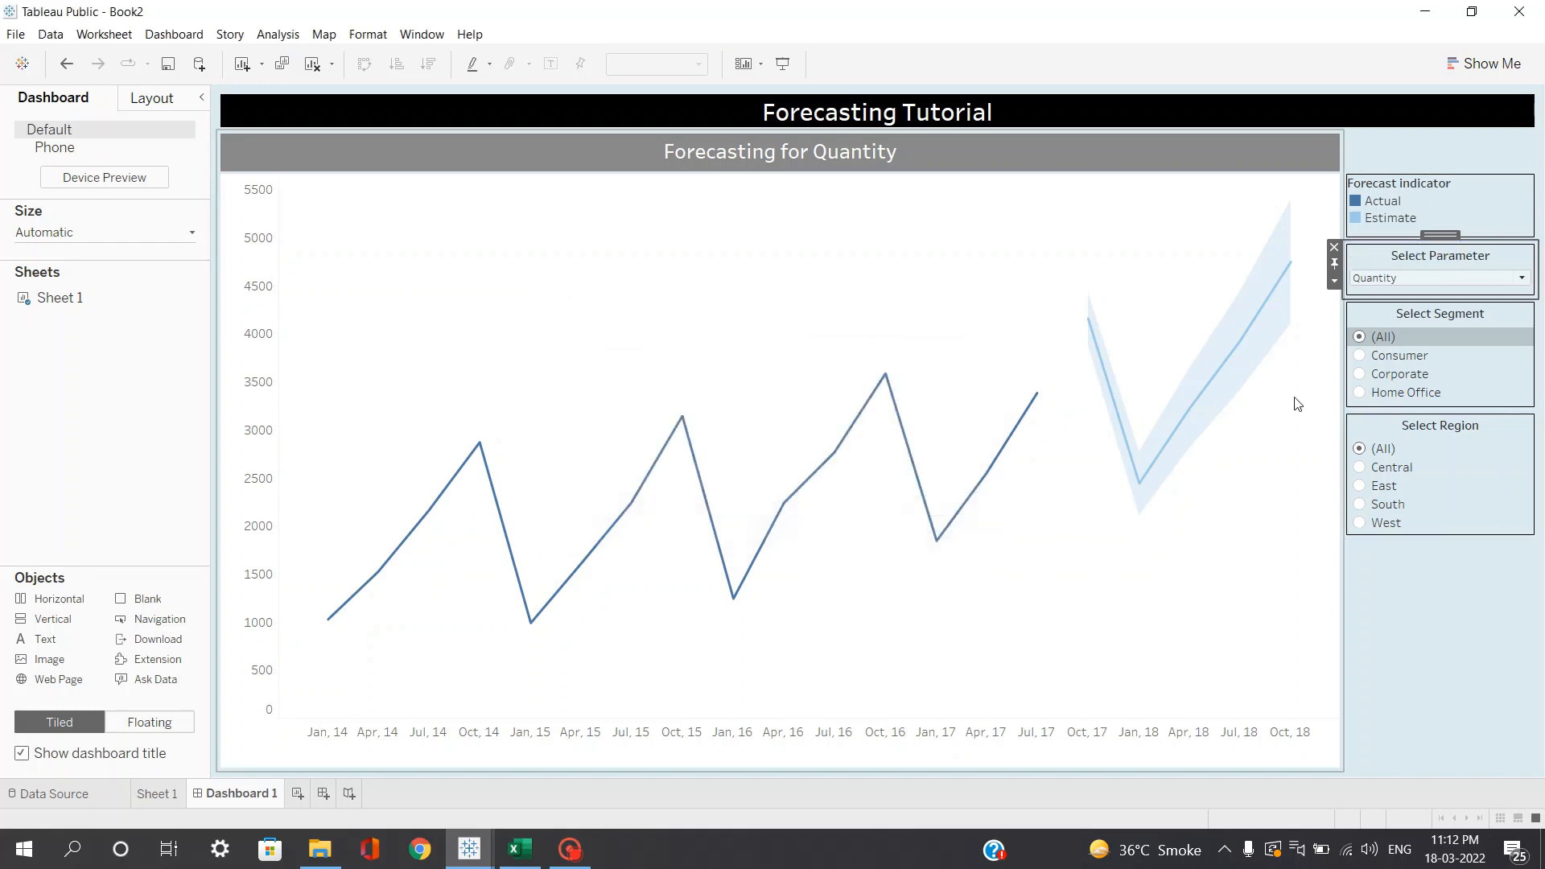
Step: Center the "Forecast indicator" legend title and show the finished dashboard in presentation mode
double_click(1418, 186)
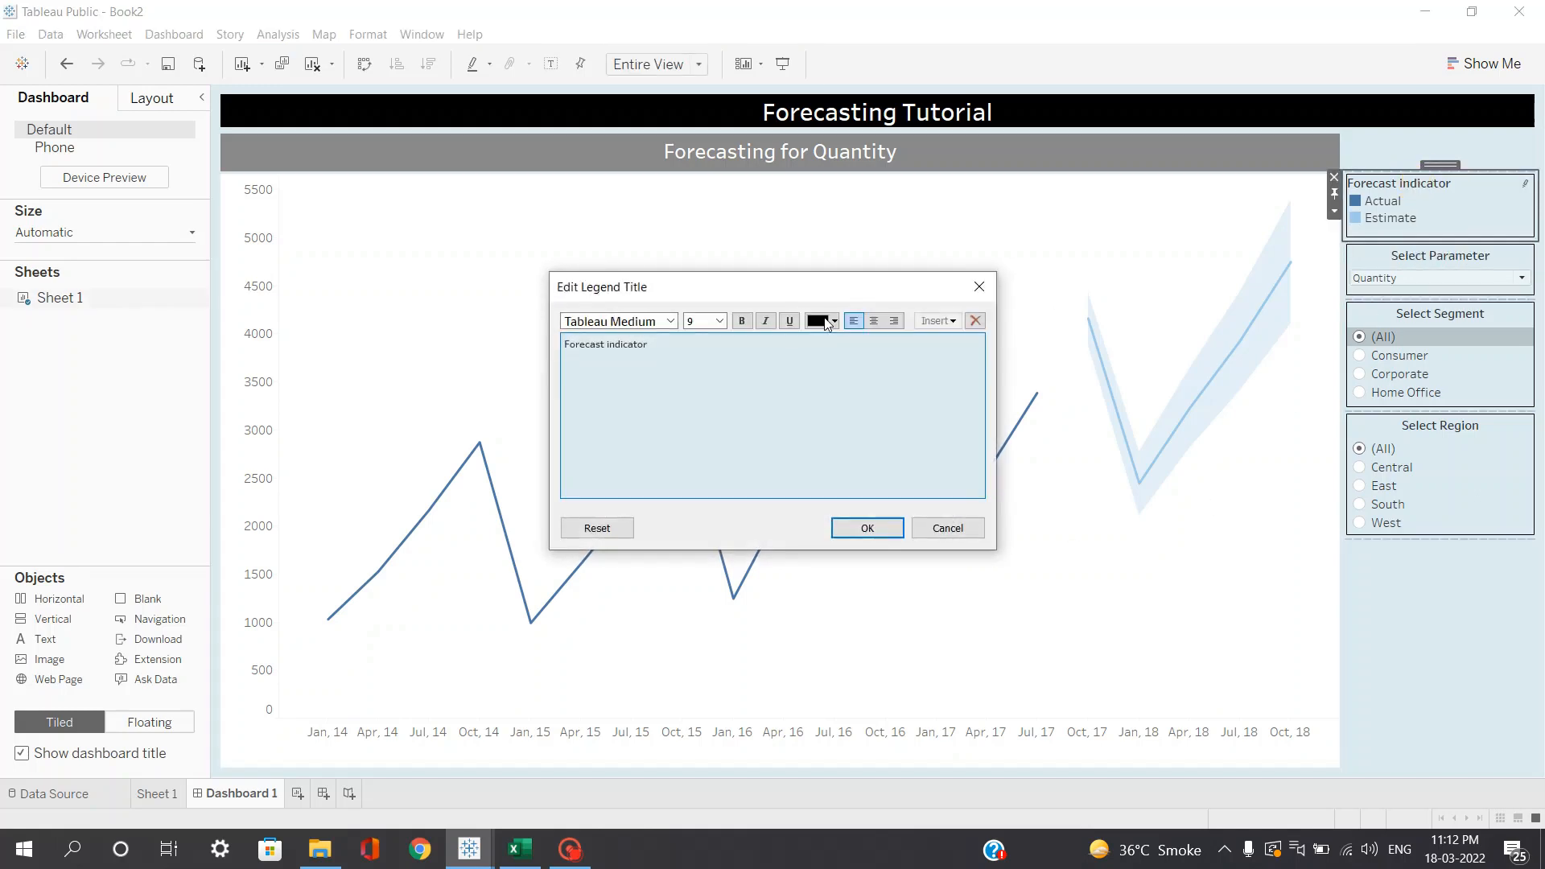
click(874, 320)
click(864, 524)
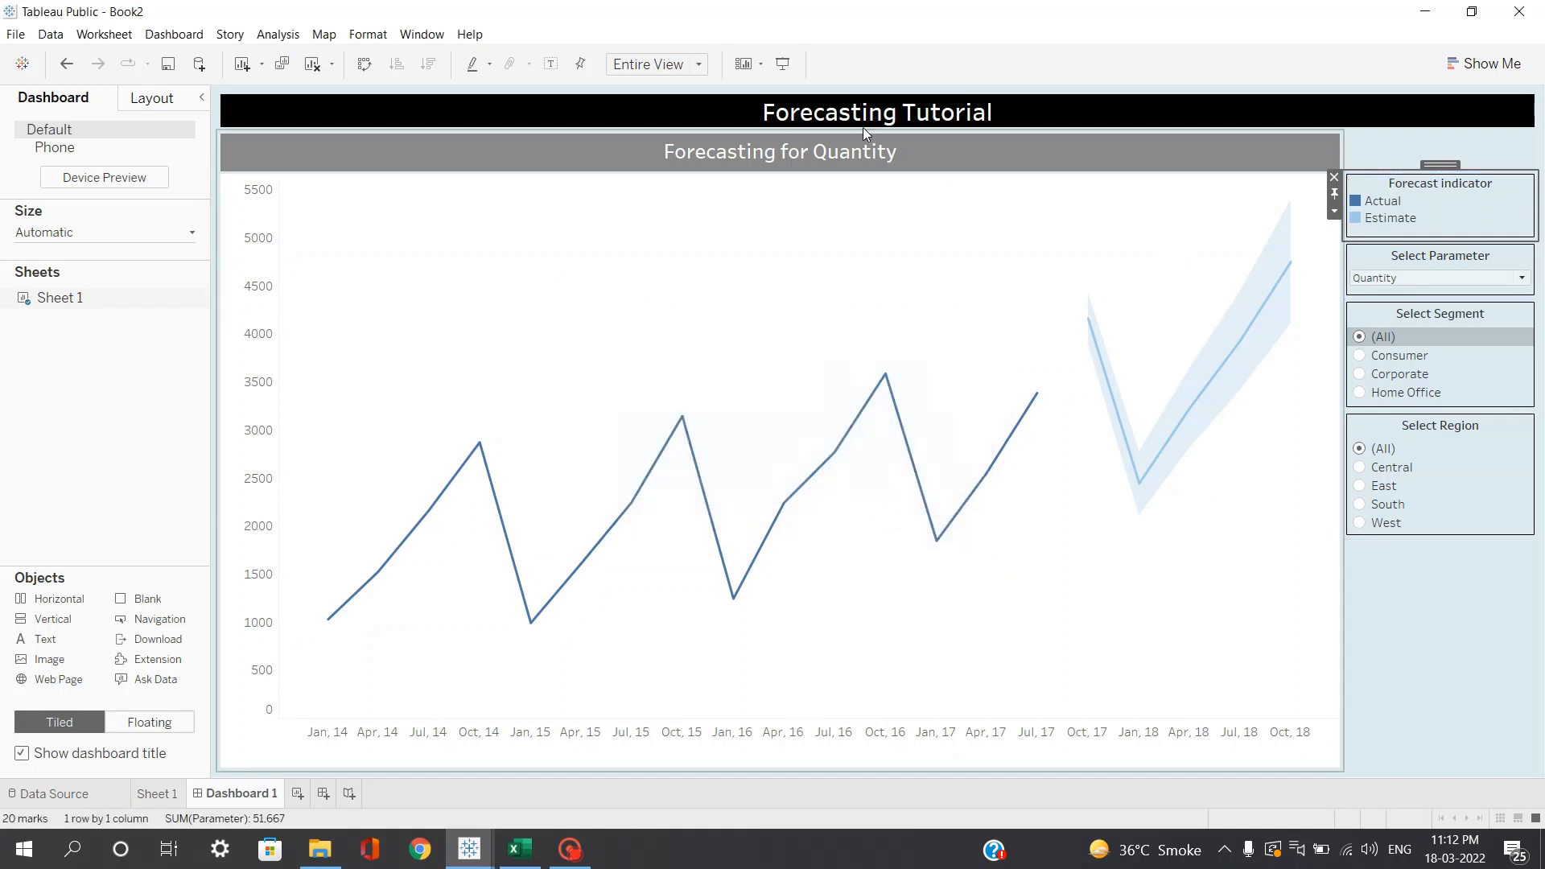
click(782, 64)
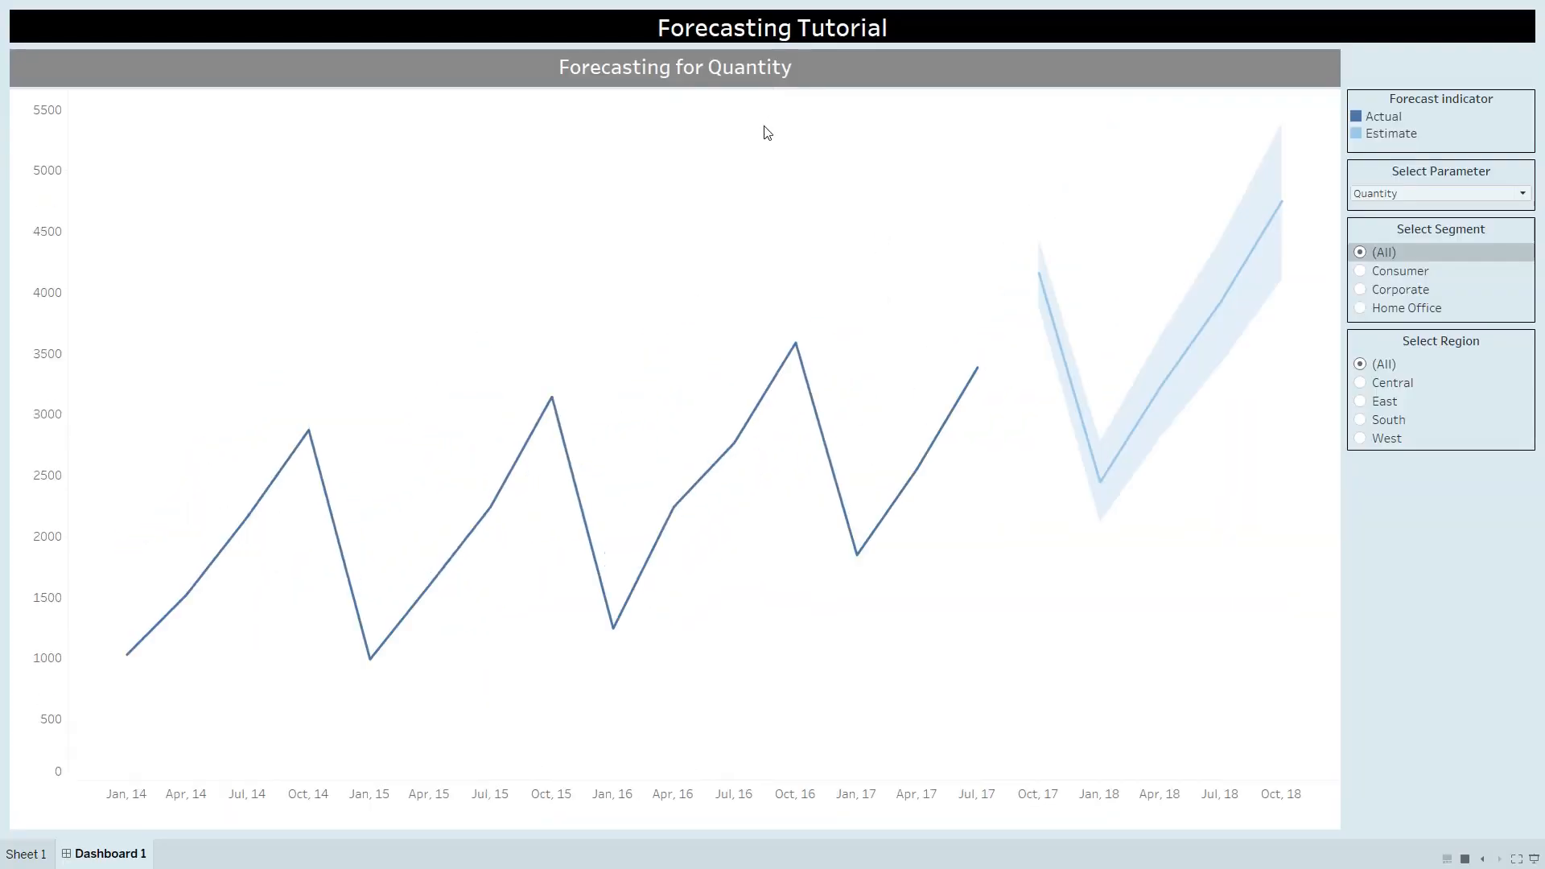